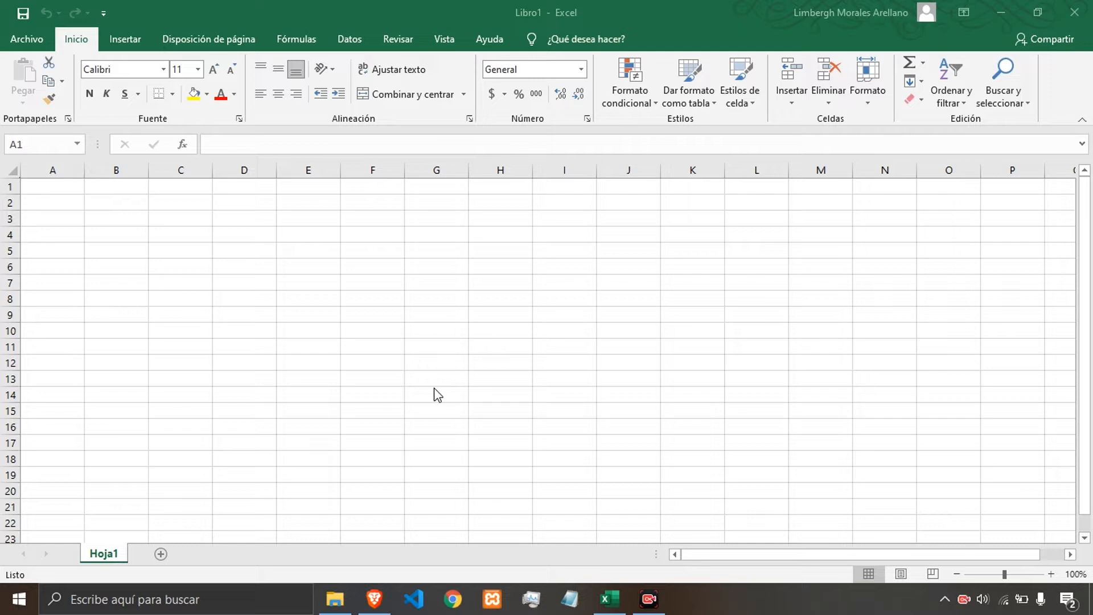
Close the Excel workbook and search Windows for the Excel app.
key(alt+F4)
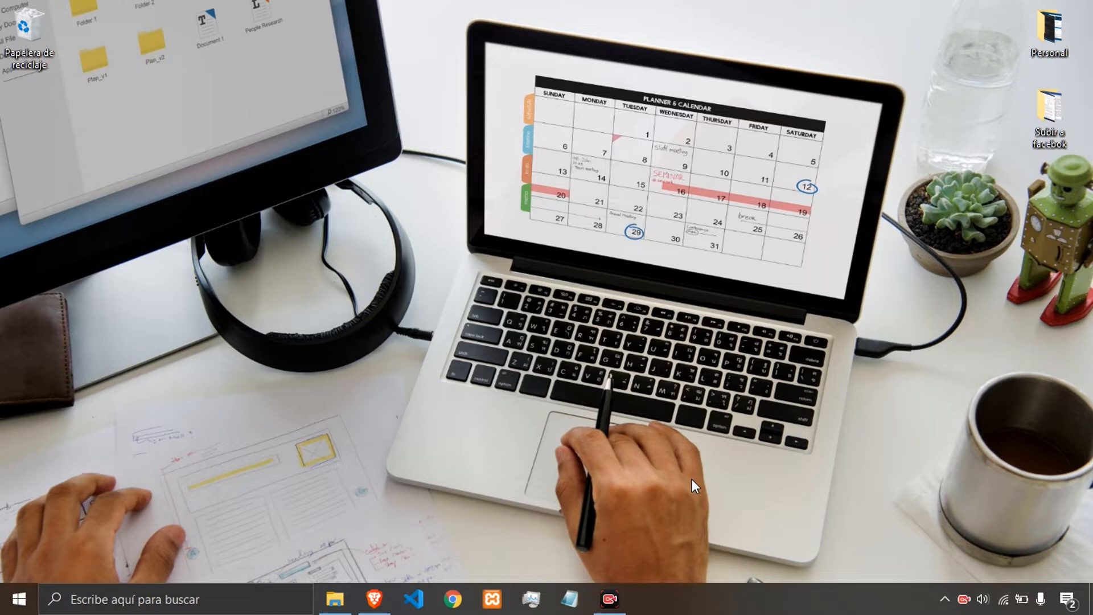
key(super)
text(e)
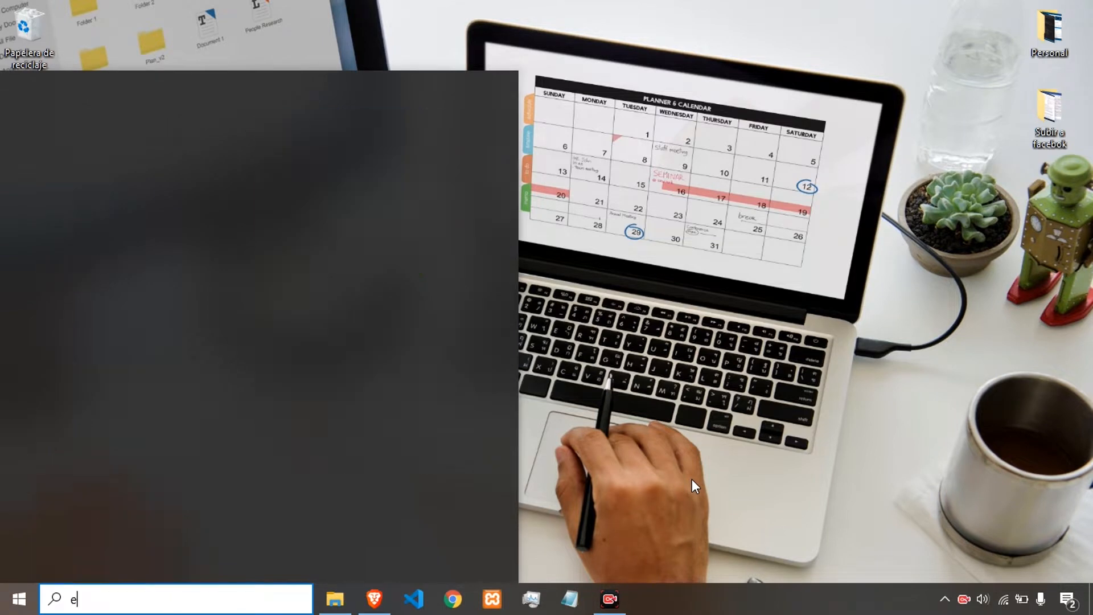
text(xcel)
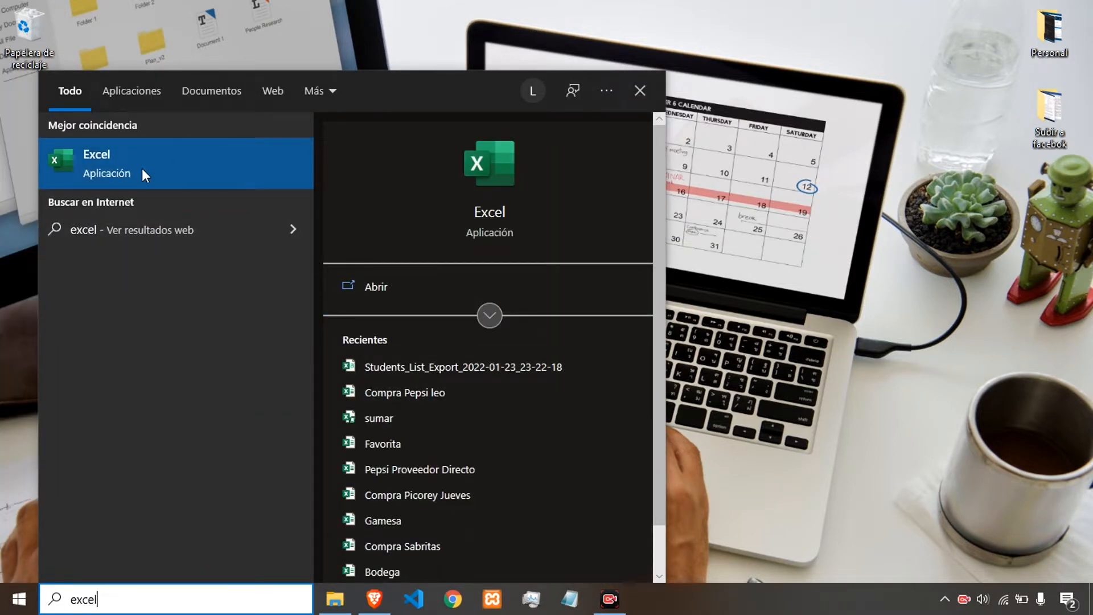
right_click(127, 164)
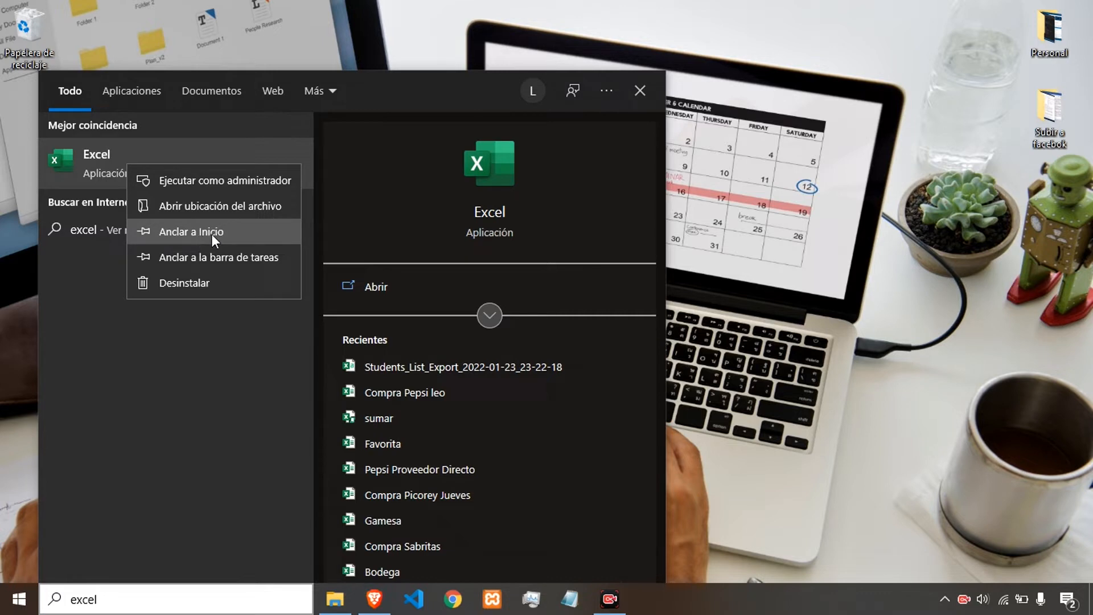
click(716, 229)
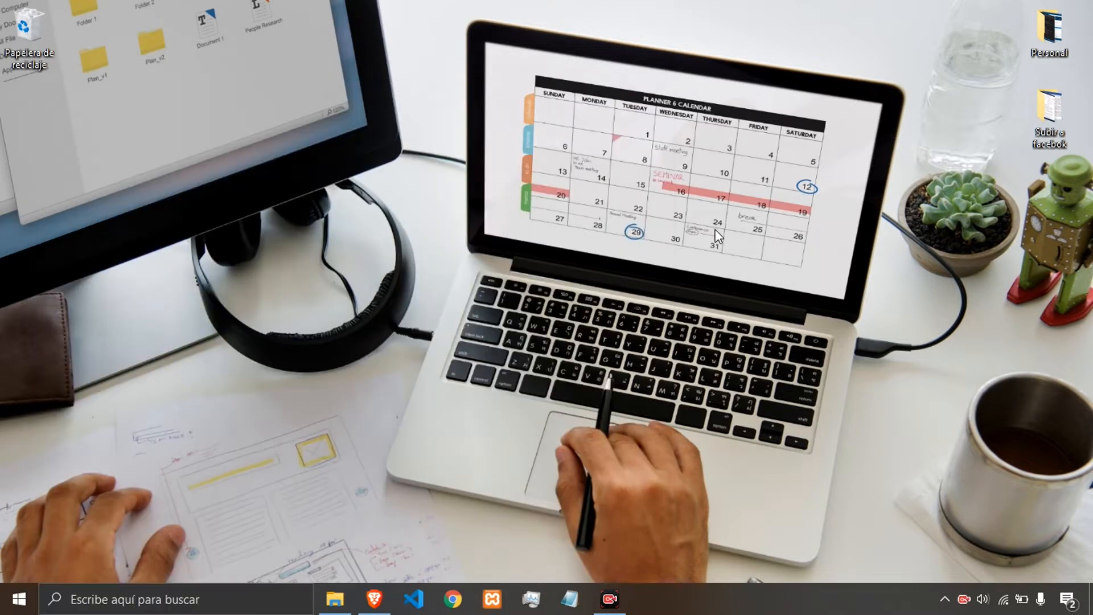
key(super)
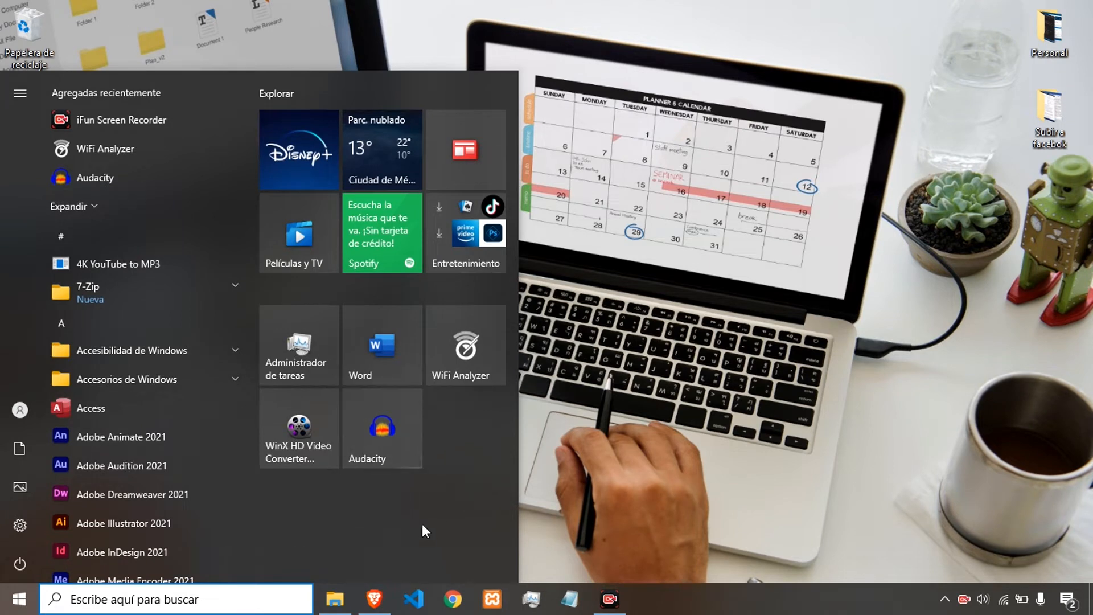
click(637, 359)
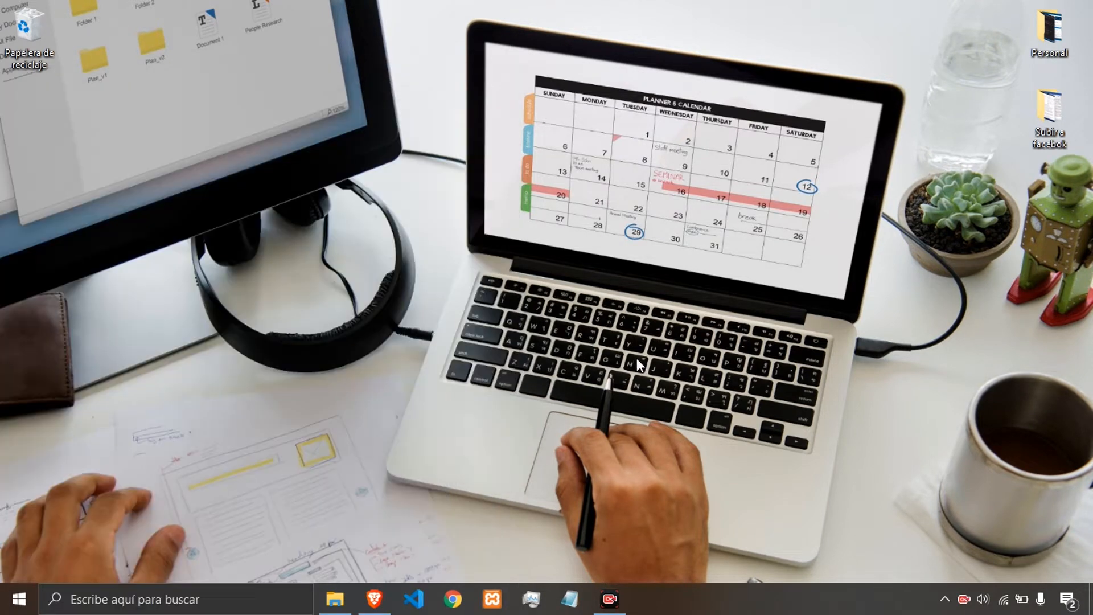
key(super)
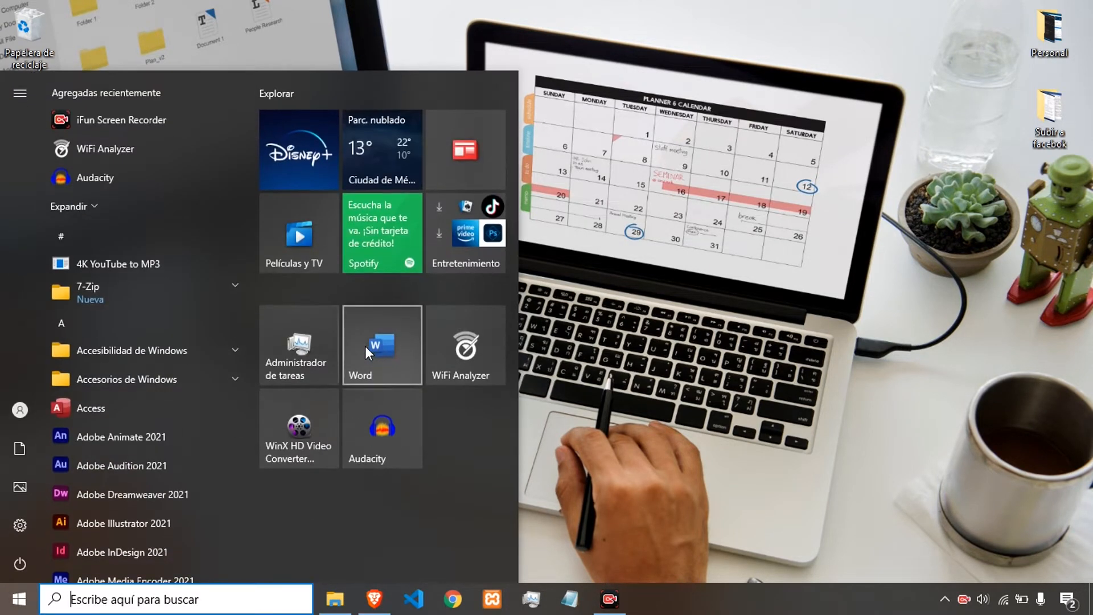
key(super)
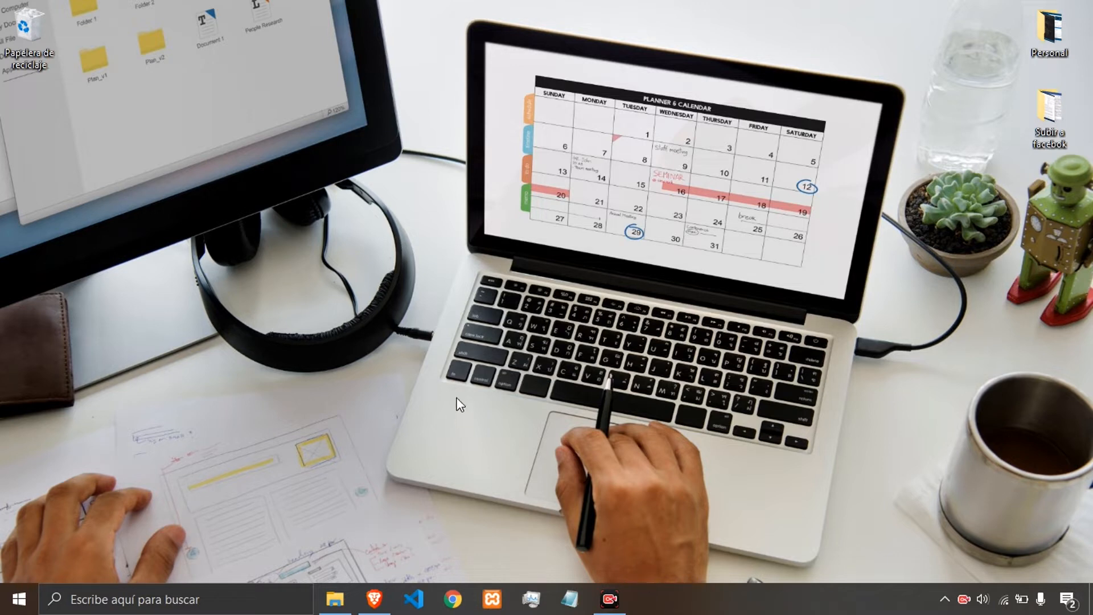
Search for excel again and pin the Excel app to the Start menu.
key(super)
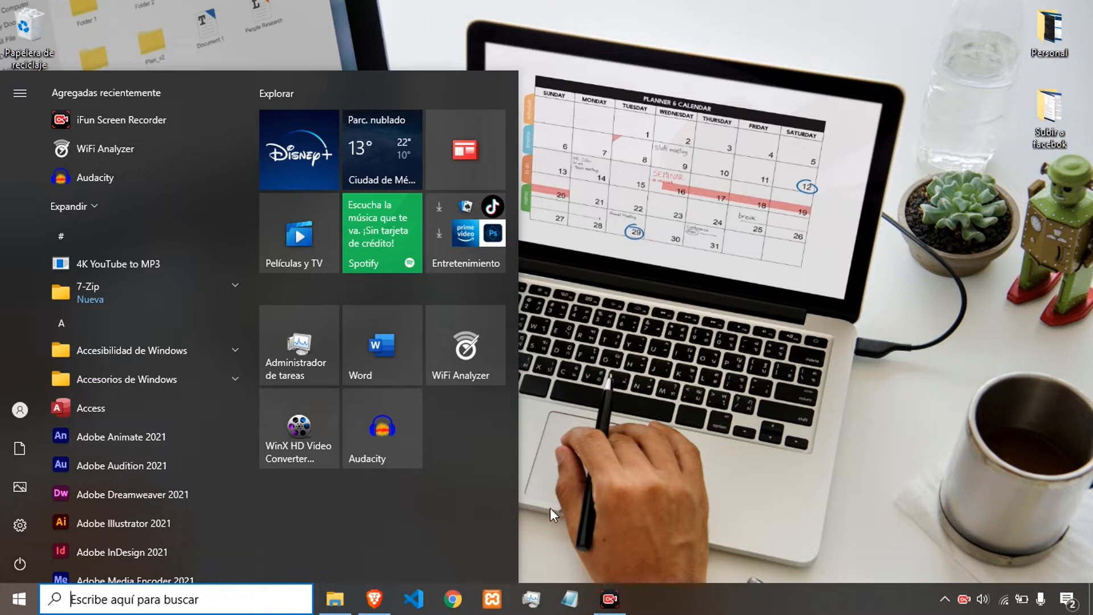
text(excel)
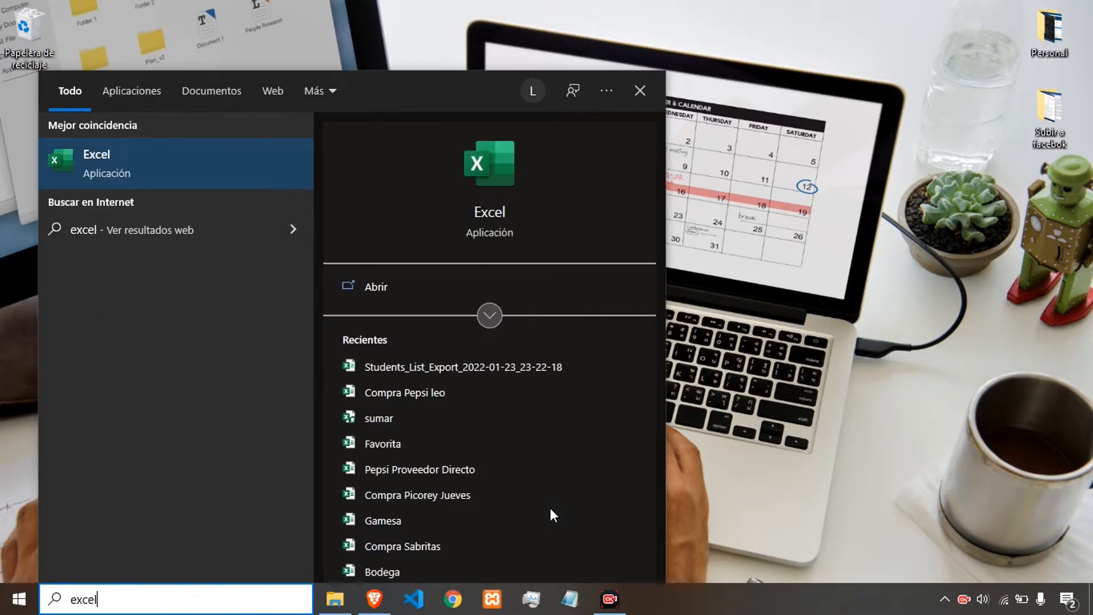
right_click(142, 176)
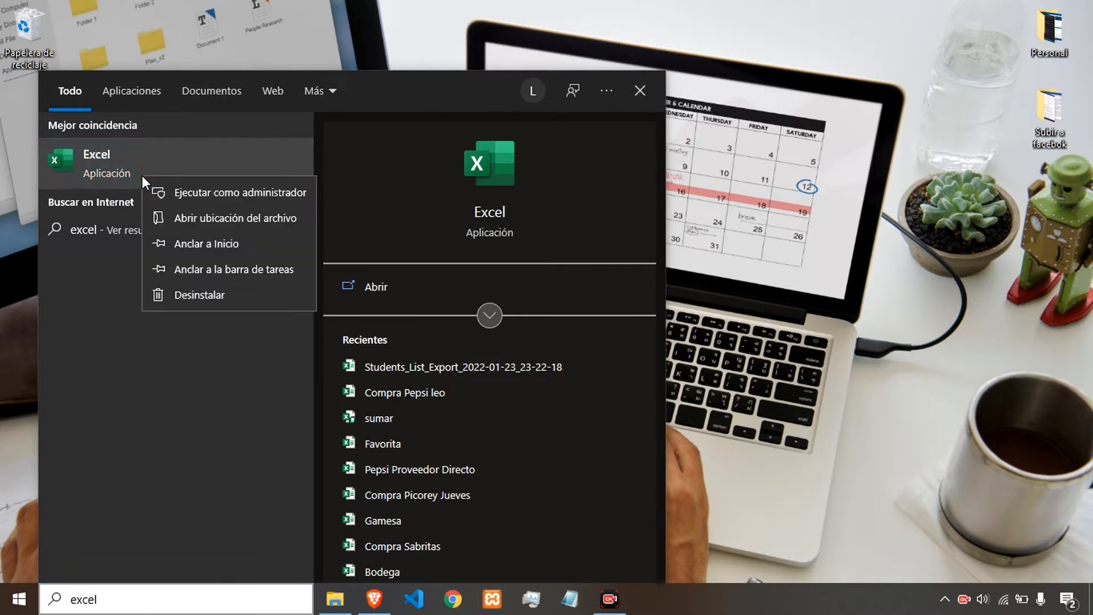
click(210, 241)
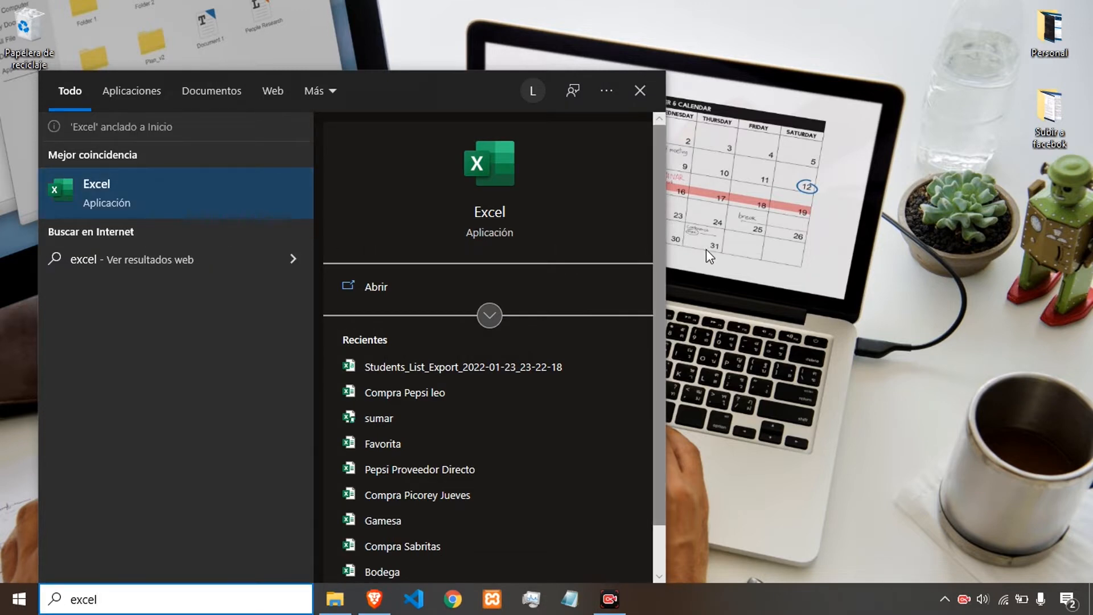
Inspect the new Excel tile among the Start menu tiles.
key(super)
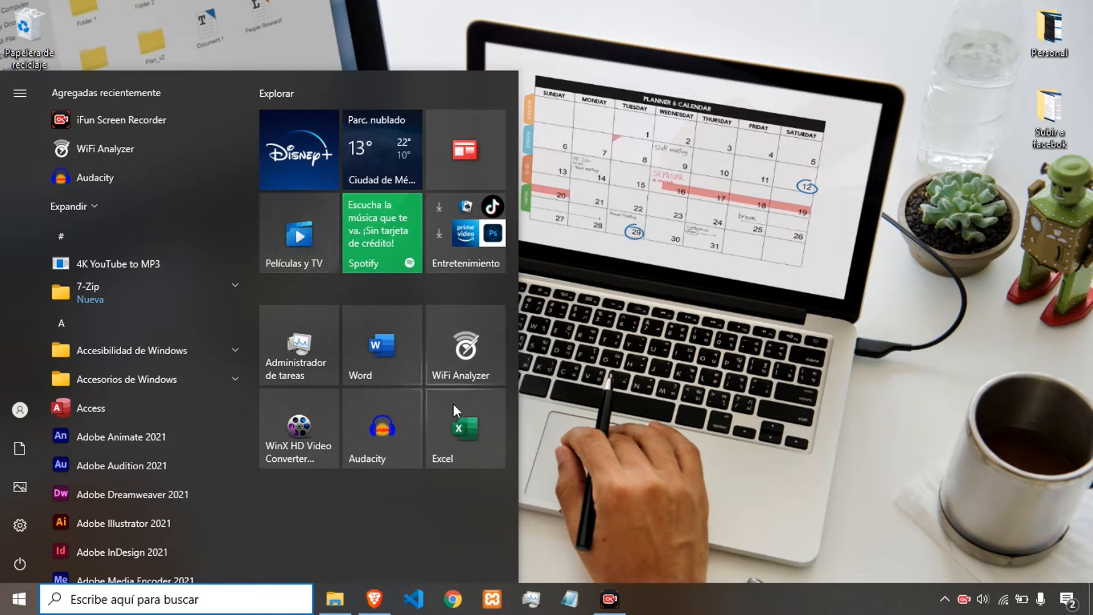
click(459, 434)
drag(459, 434, 469, 460)
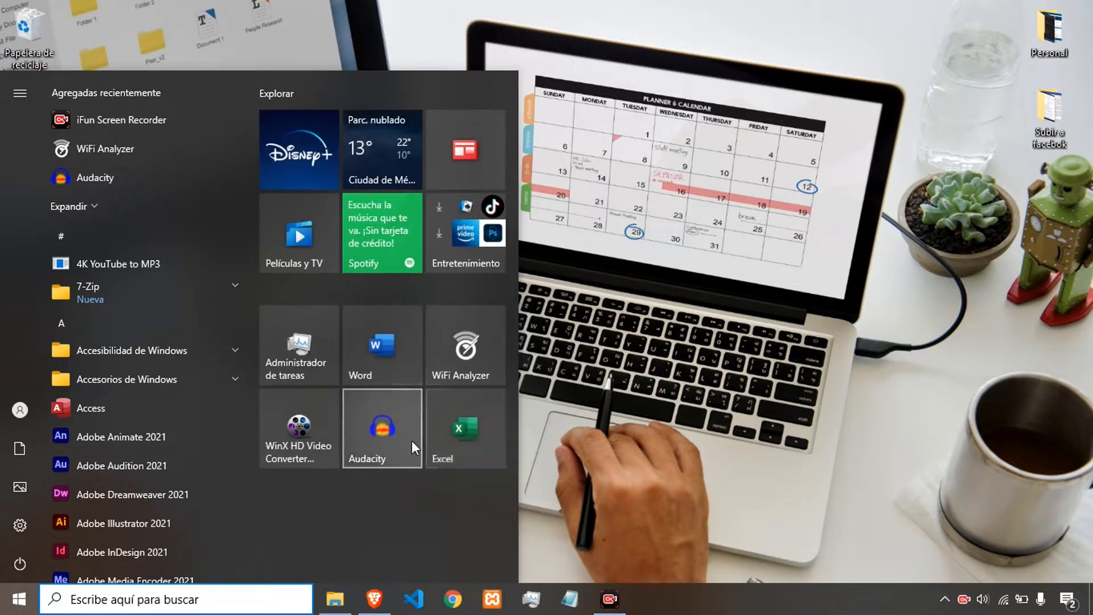
click(584, 334)
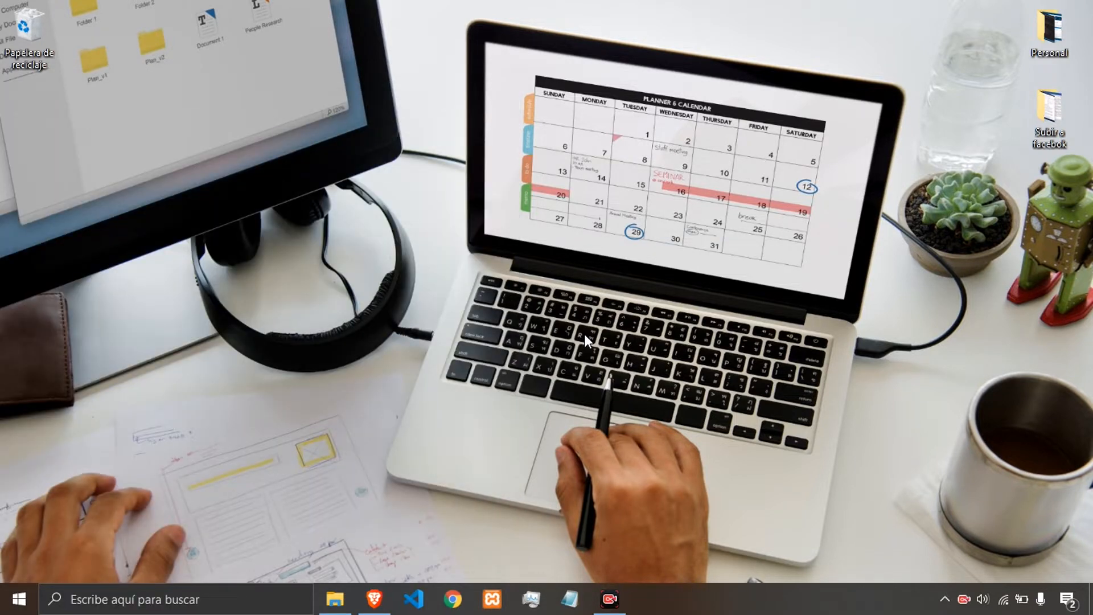
key(super)
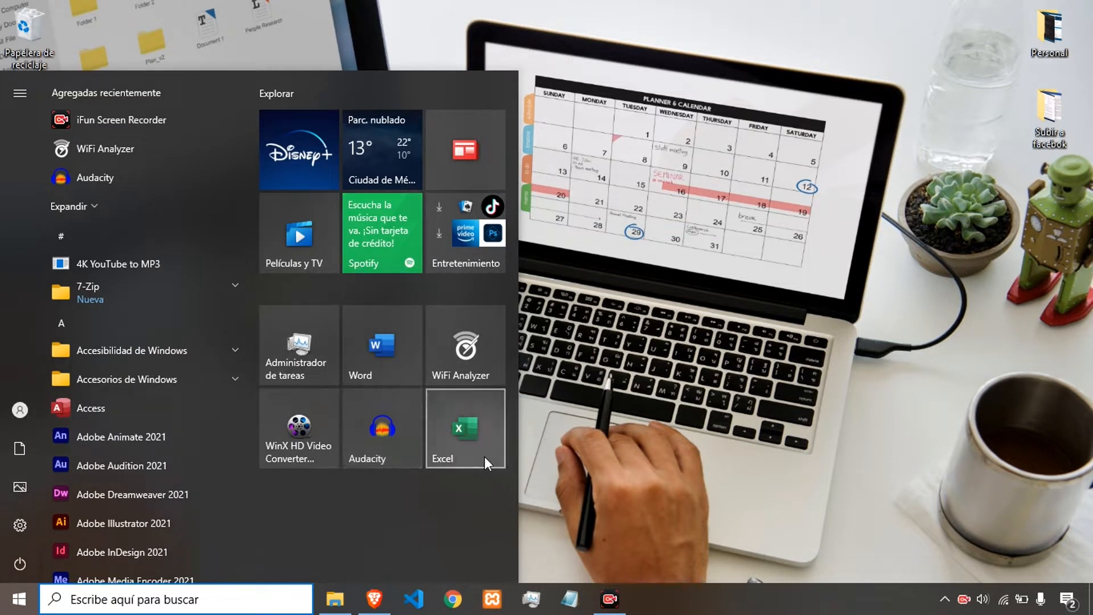
click(593, 374)
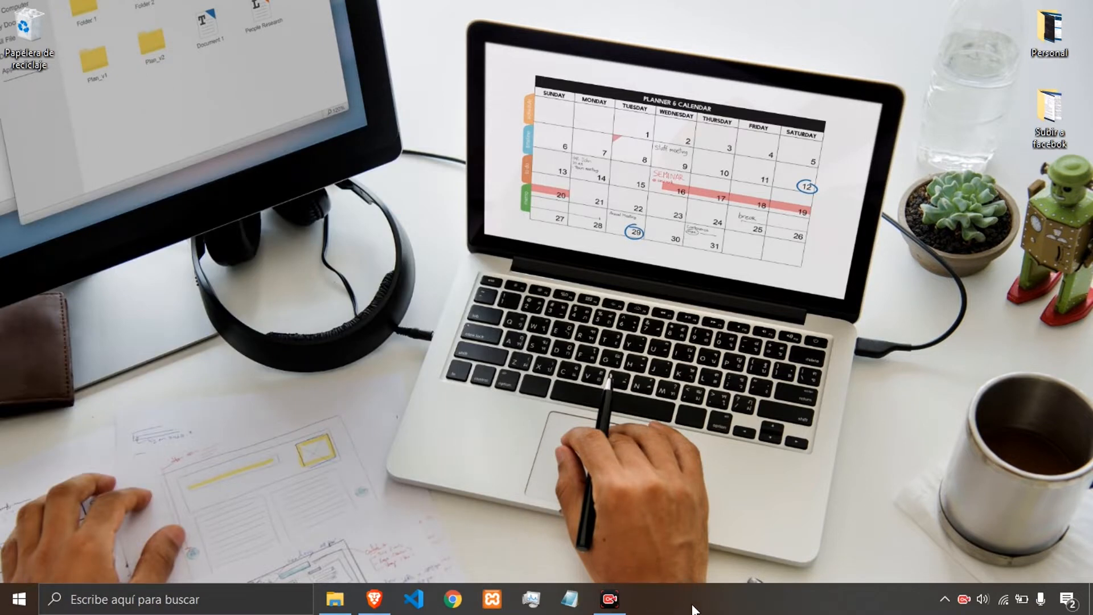
Search for excel and pin the Excel app to the taskbar.
key(super)
text(excel)
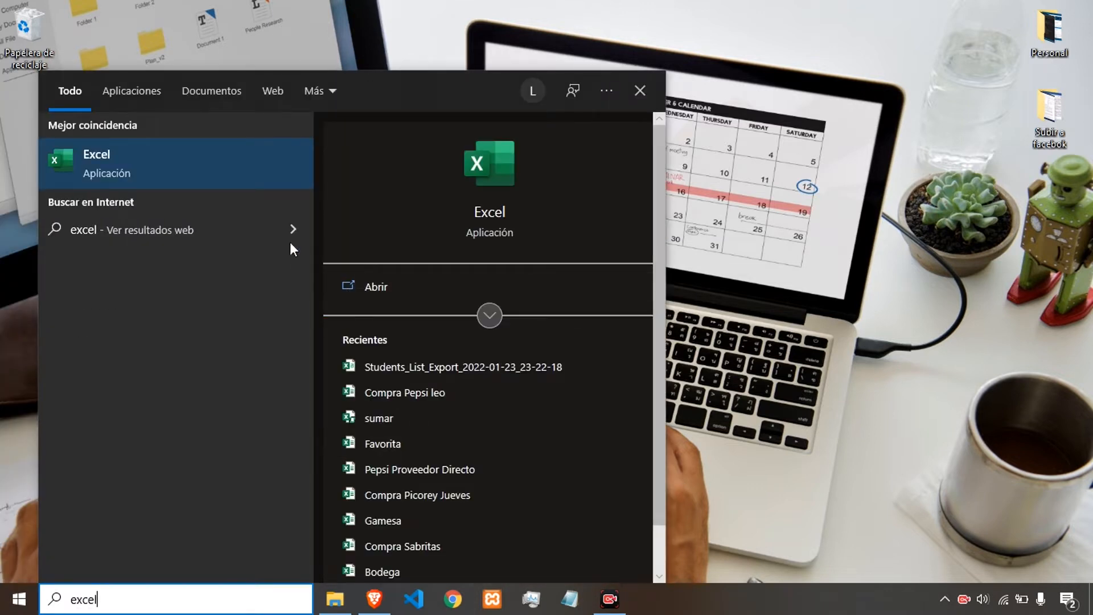
right_click(201, 167)
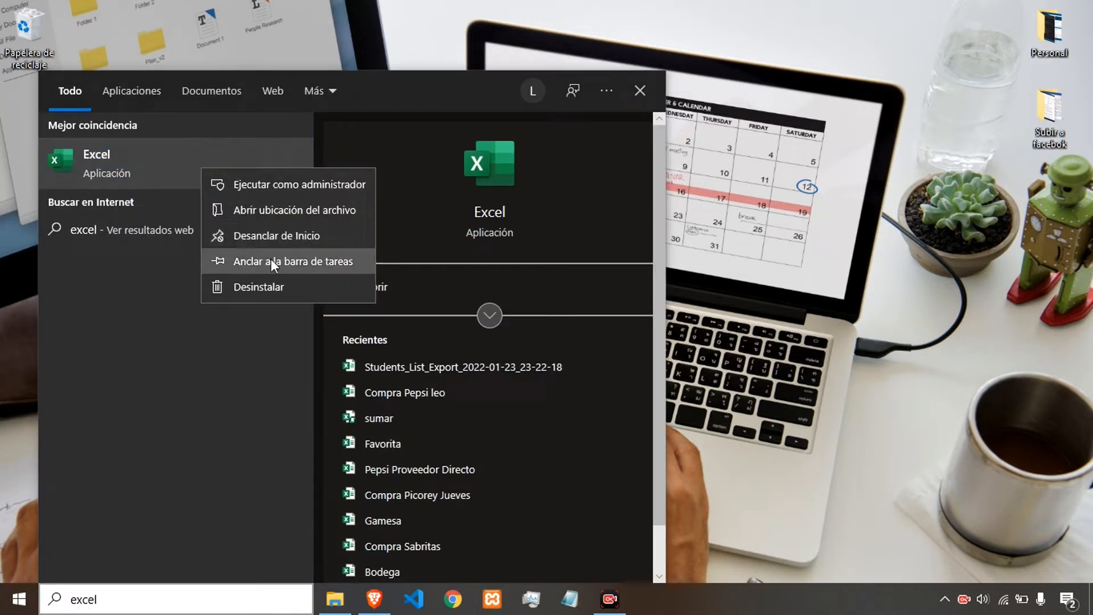
click(293, 260)
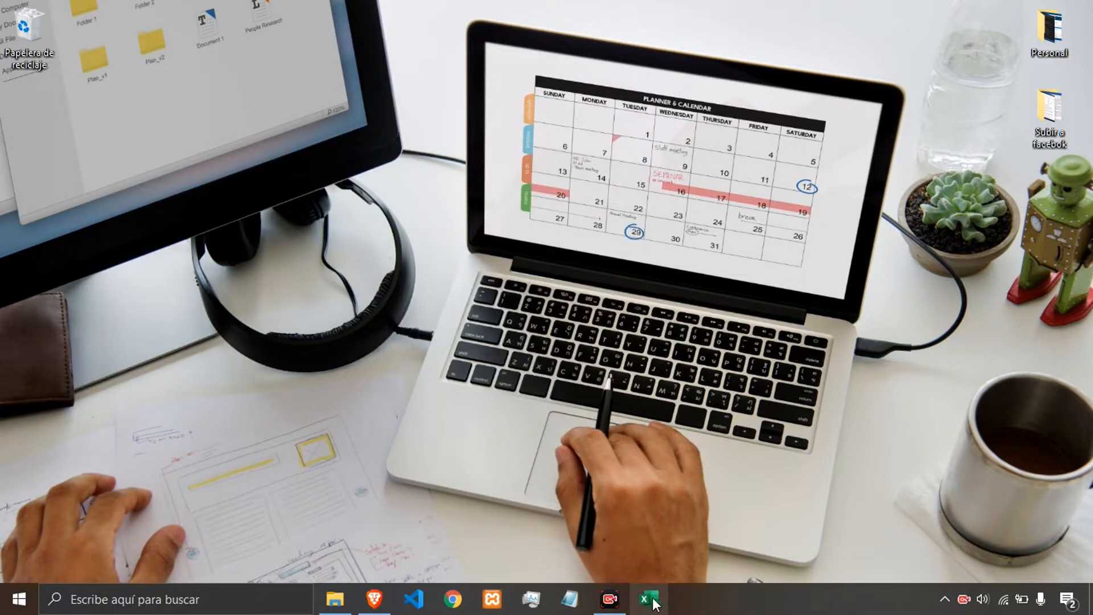
Move the pinned Excel taskbar icon beside File Explorer and open Excel from it.
drag(655, 600, 360, 598)
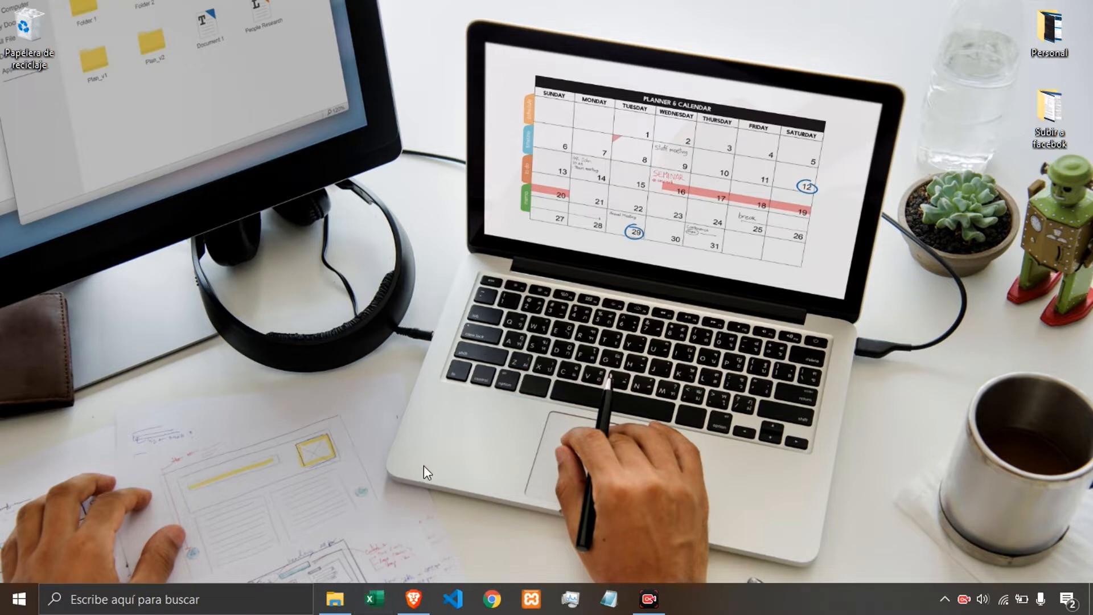
click(375, 599)
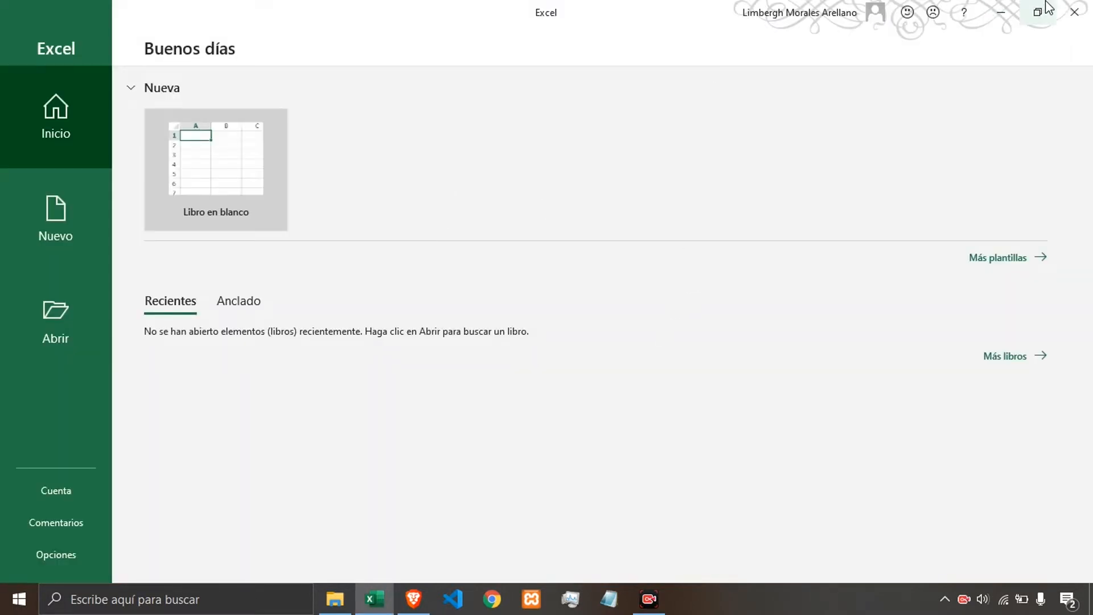
Close Excel, reopen it from its Start menu tile, and close it again.
click(1075, 12)
key(super)
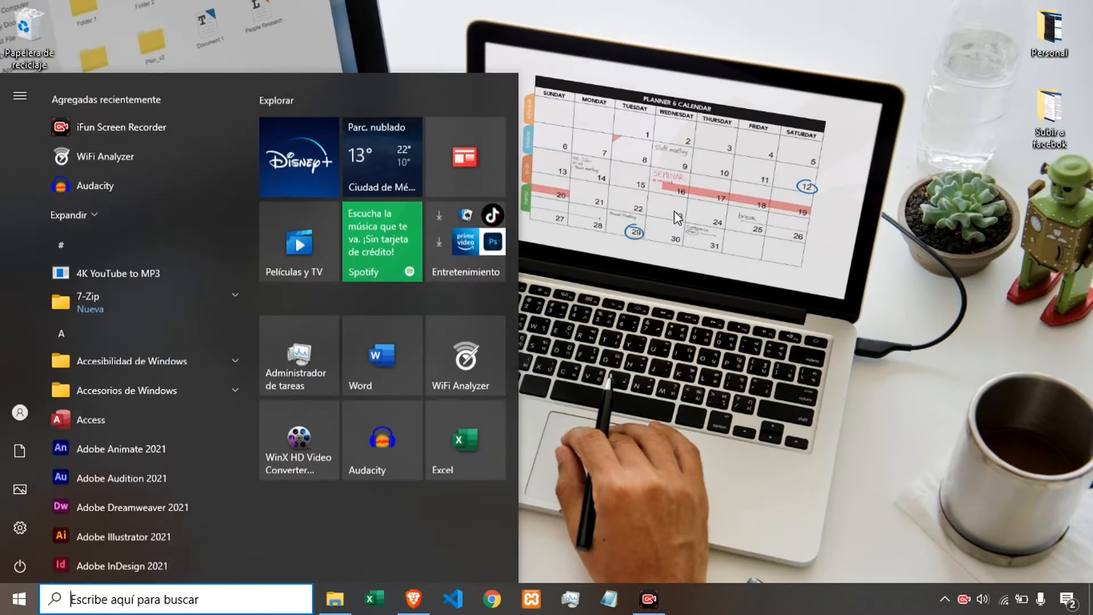
click(471, 429)
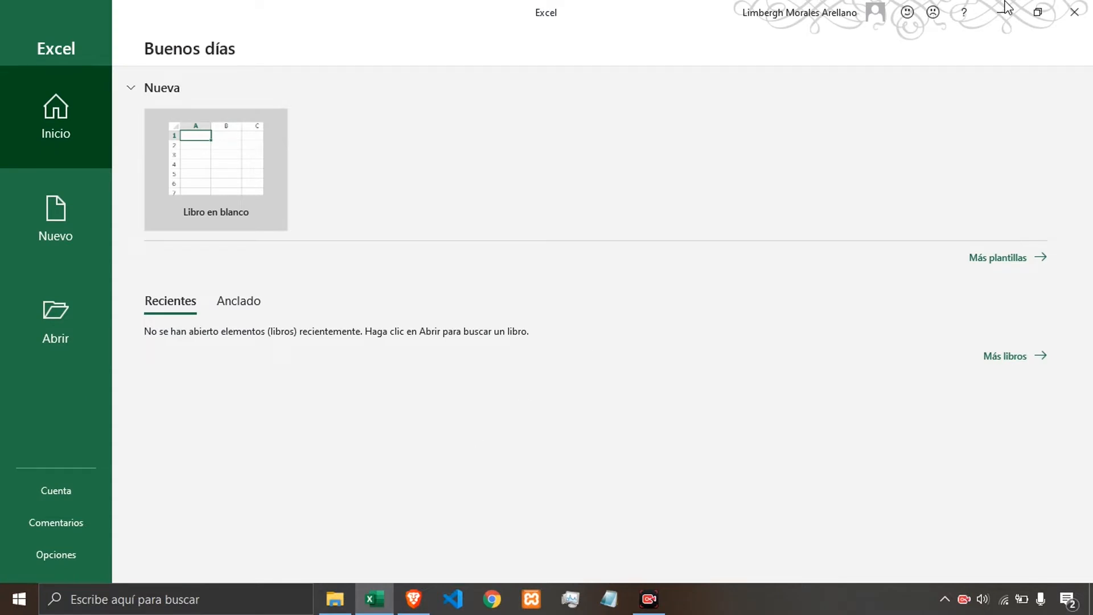
click(1074, 12)
Search Windows for excel and open Excel from the best-match result.
key(super)
text(excel)
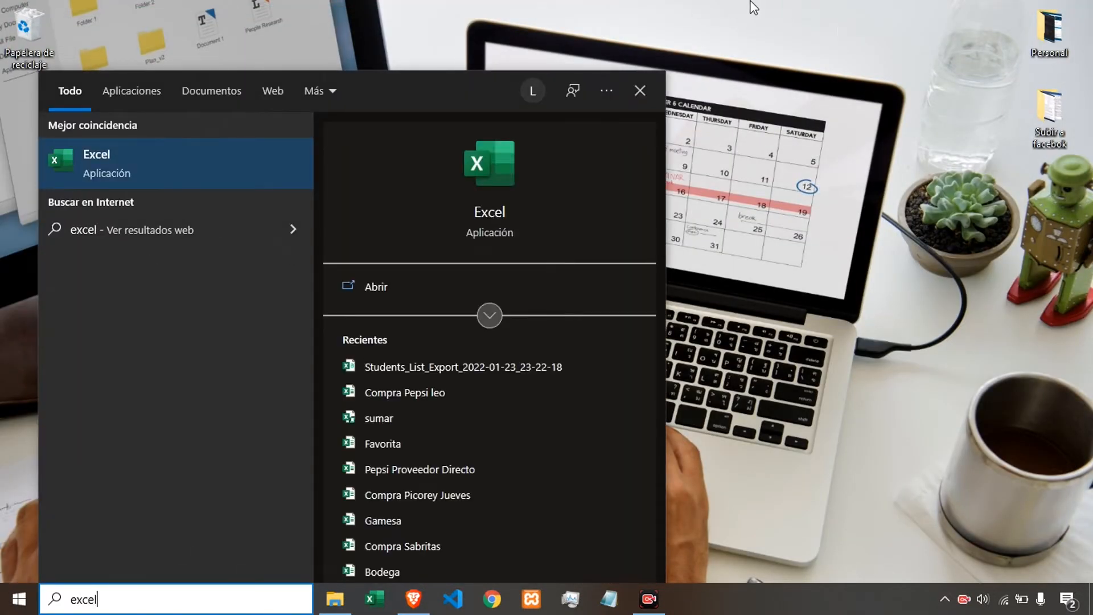
click(273, 169)
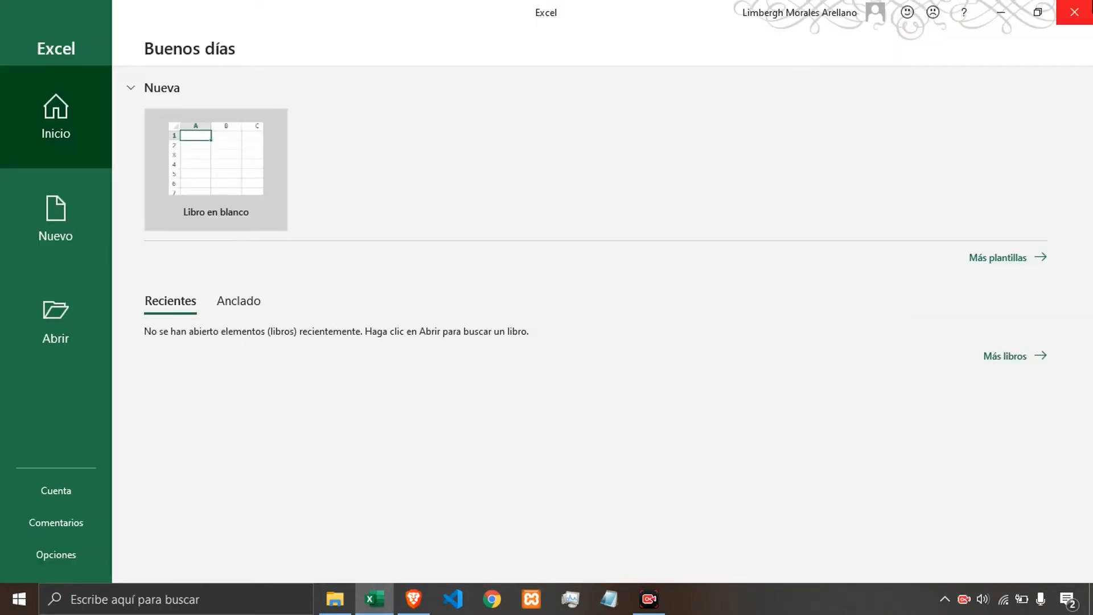
Minimize the Excel window, restore it from the taskbar, and close Excel.
click(998, 14)
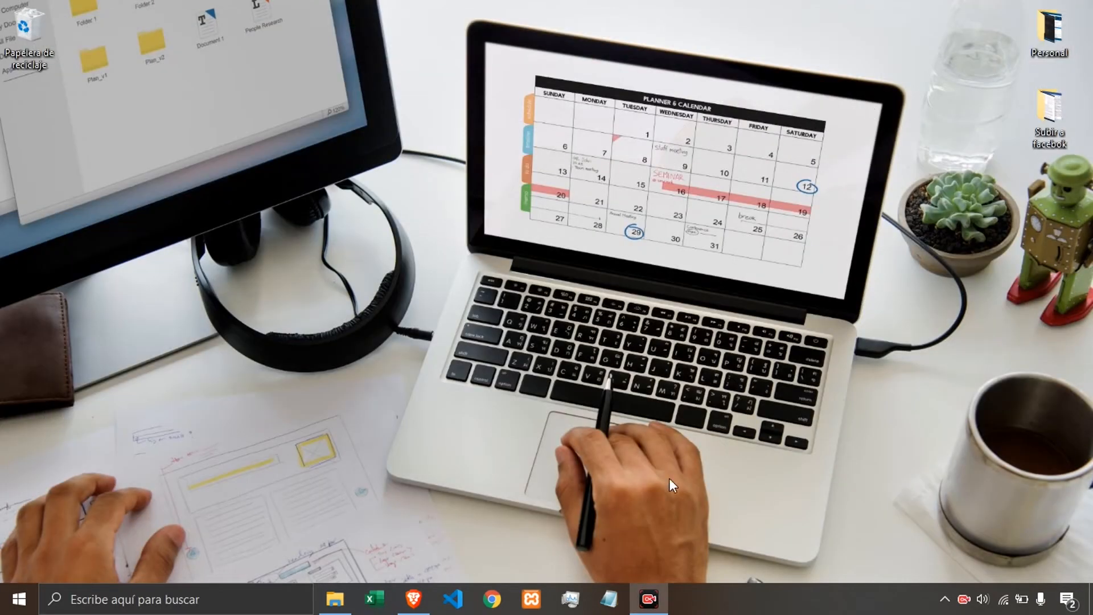
click(374, 598)
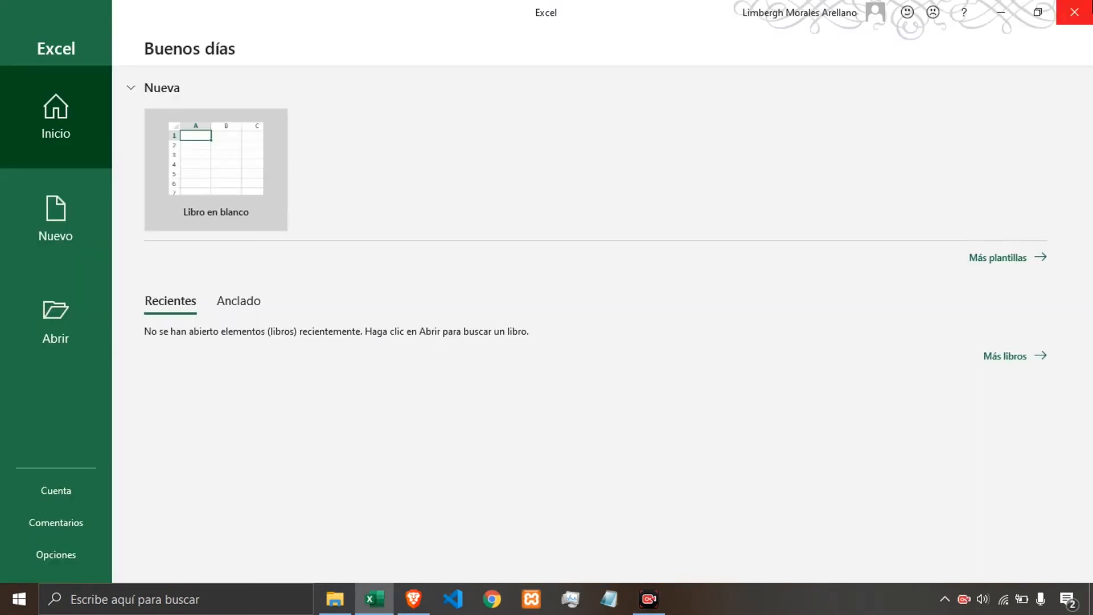
click(1079, 9)
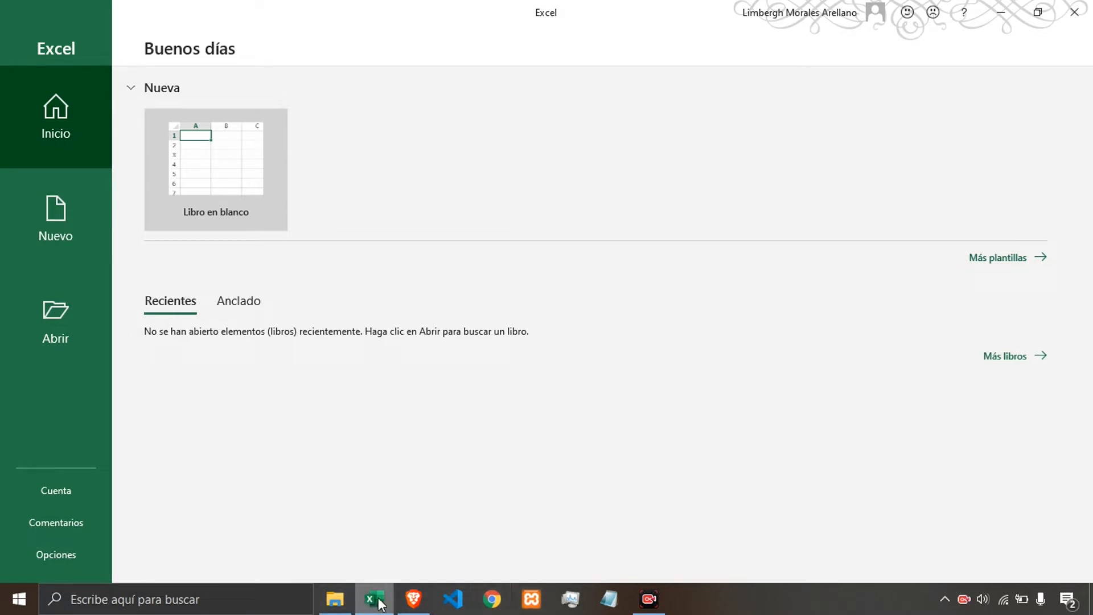
mouse_move(370, 599)
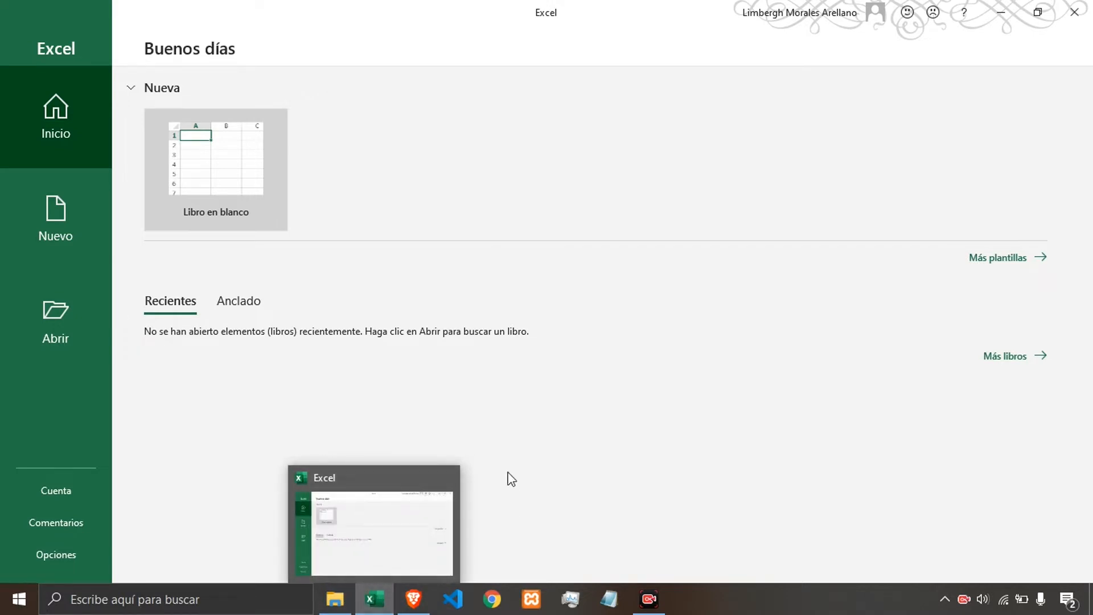
click(1074, 12)
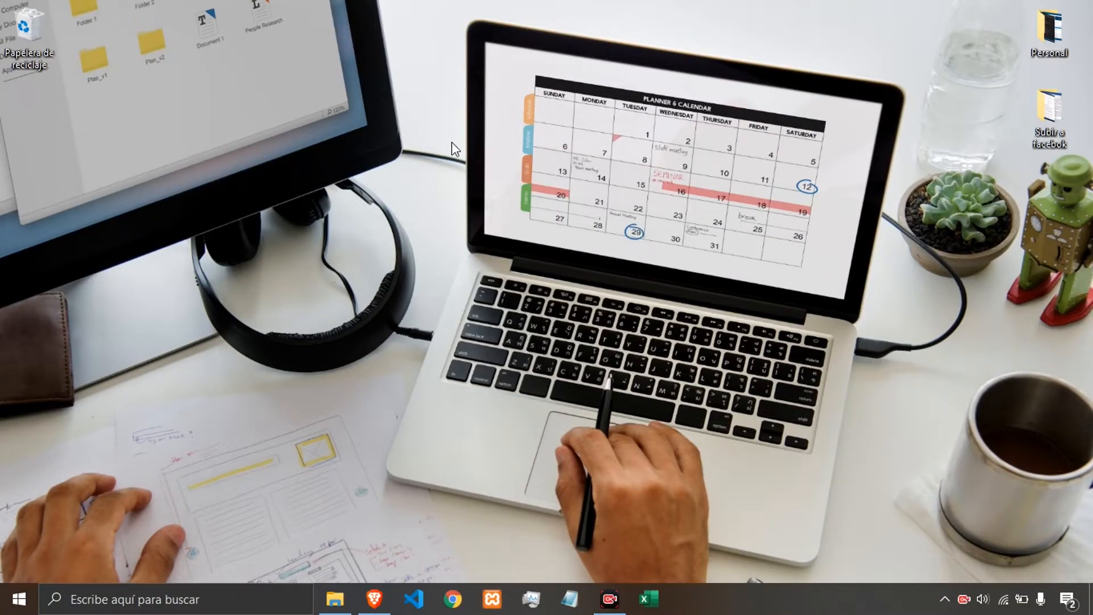
Launch Excel from the taskbar and start a blank workbook, selecting cell E7.
click(660, 592)
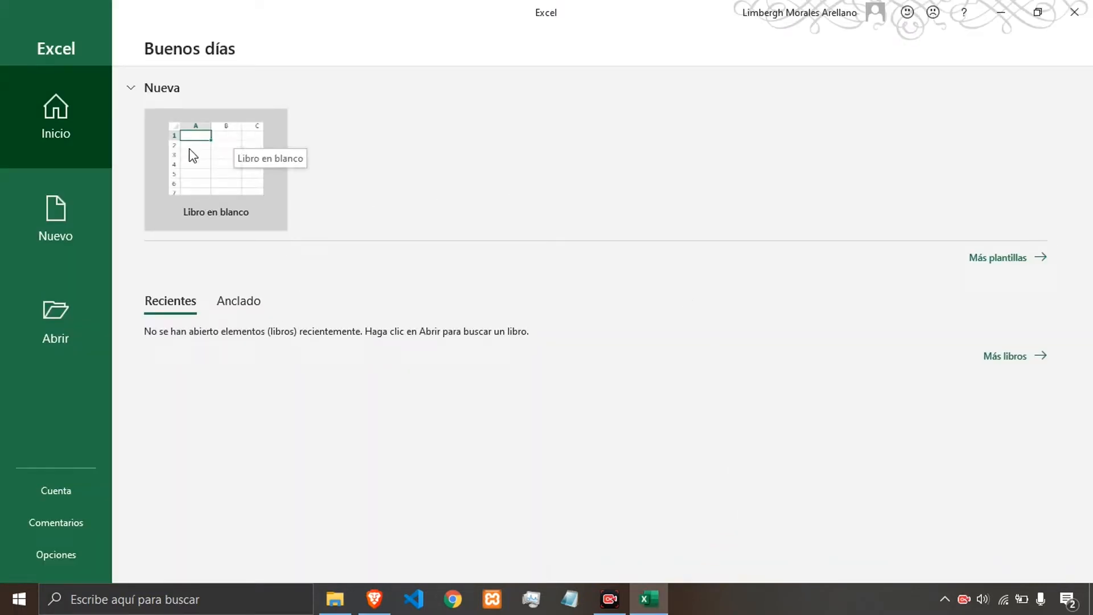
click(208, 213)
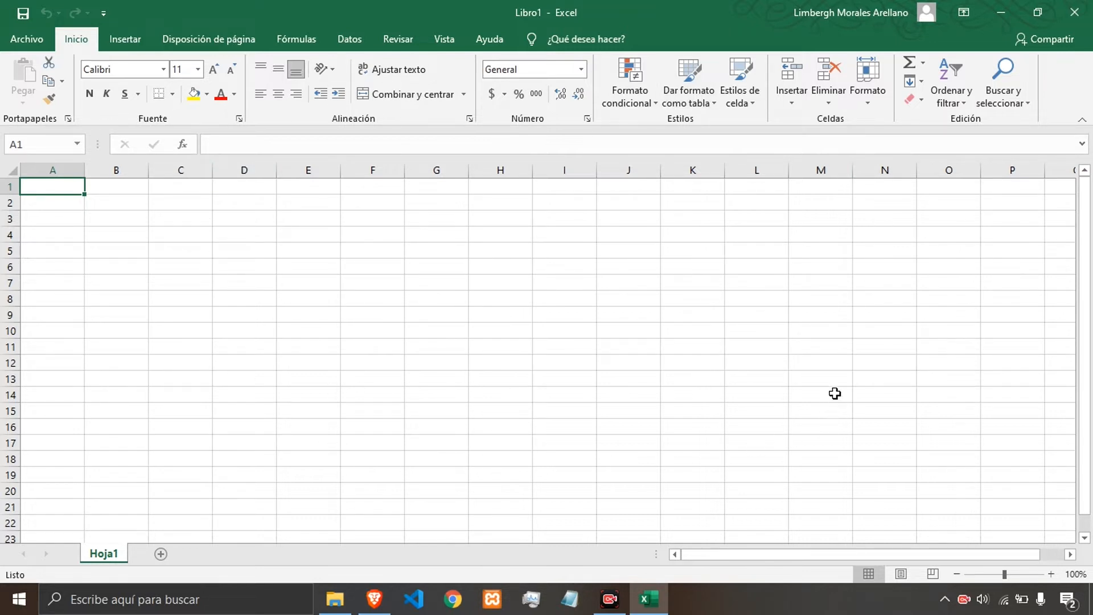
click(284, 279)
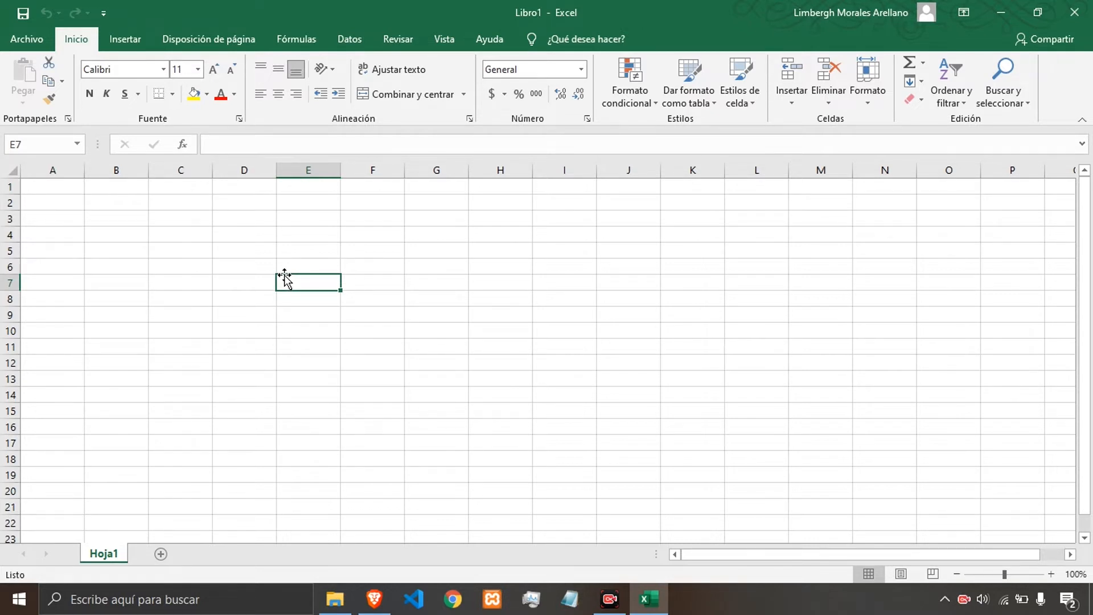
click(151, 280)
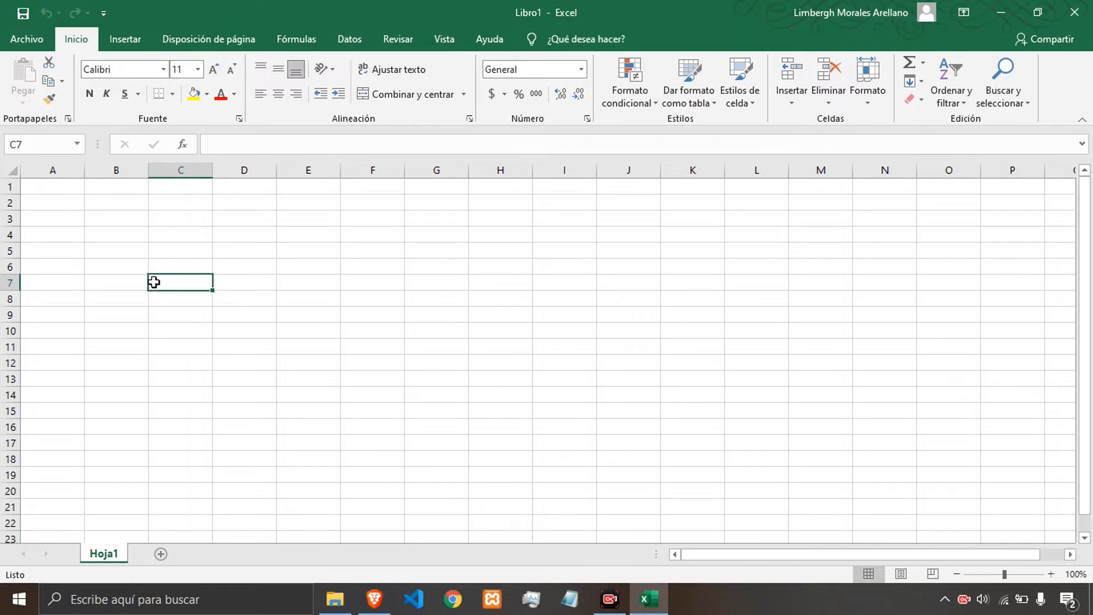
click(375, 271)
click(202, 249)
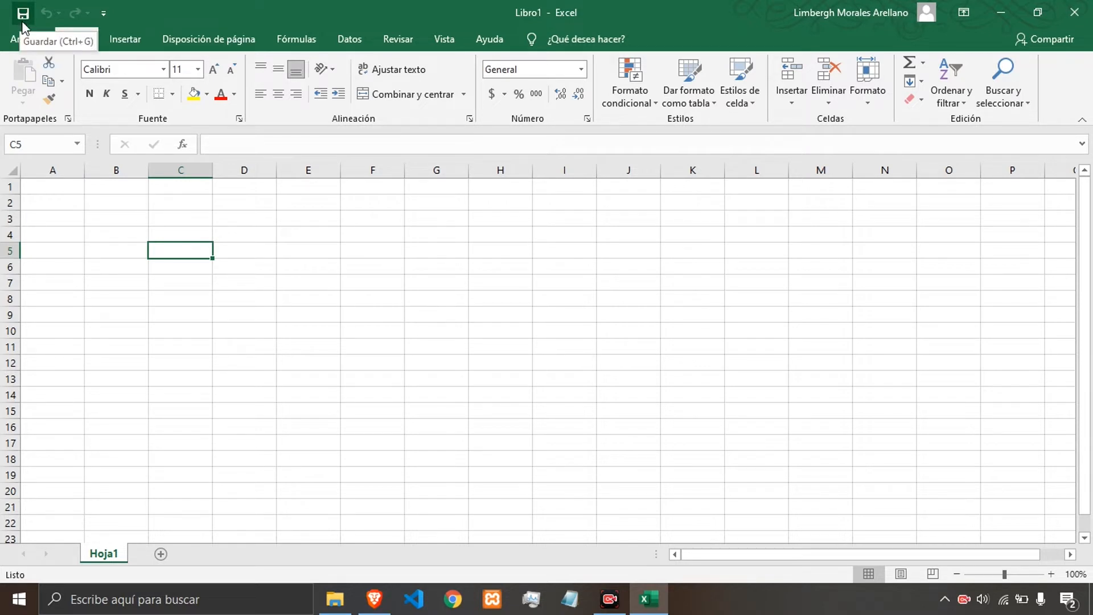
click(242, 224)
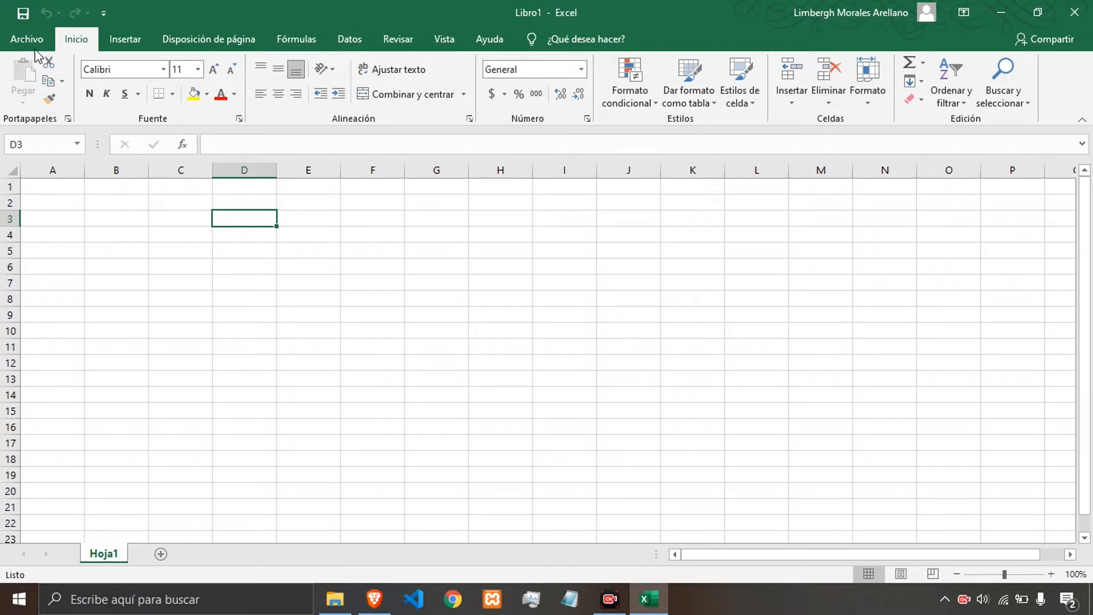
Start Save As, browse to Documents, and create a new folder named Documentos de Excel.
click(17, 14)
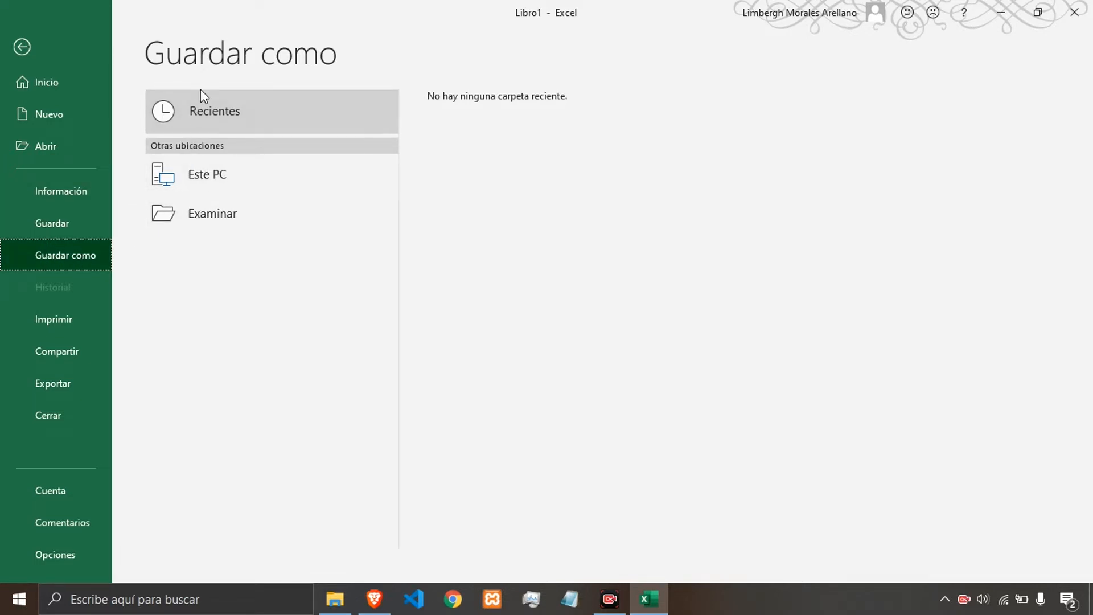
click(214, 226)
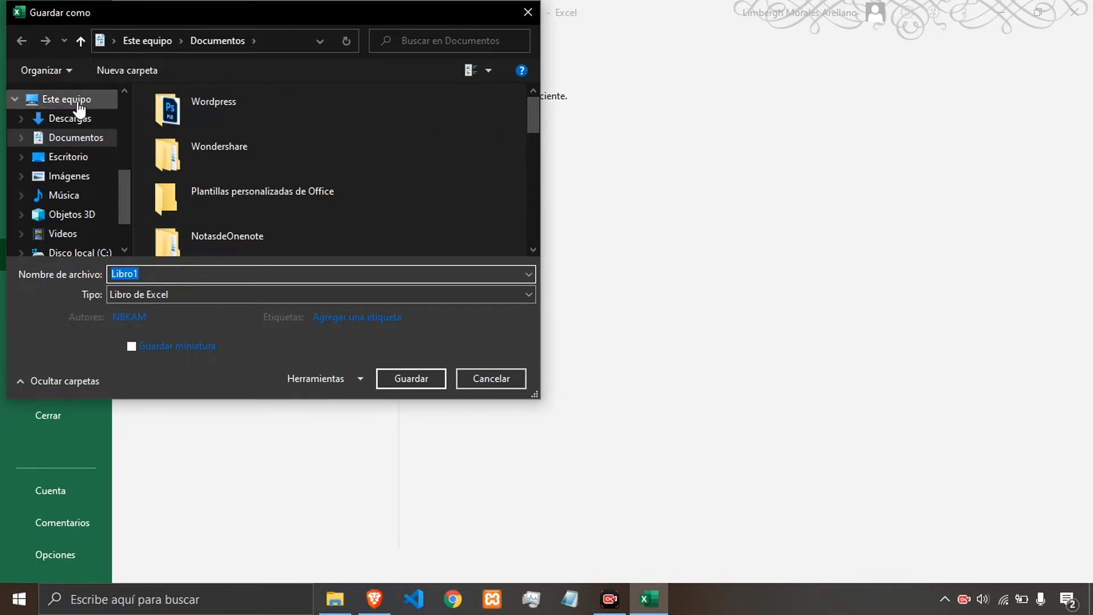
click(74, 140)
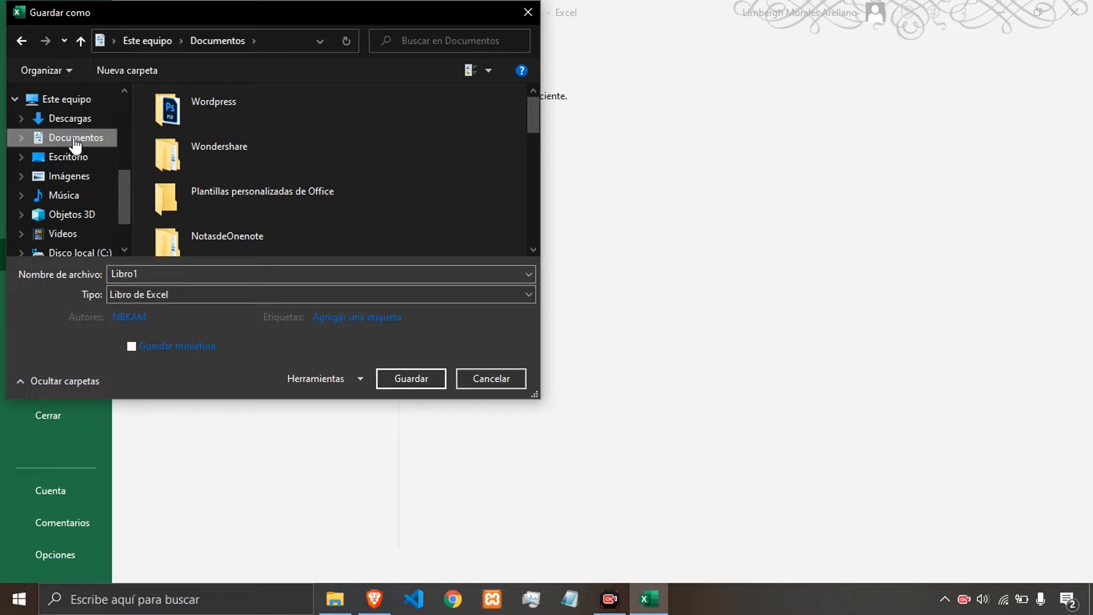
click(123, 73)
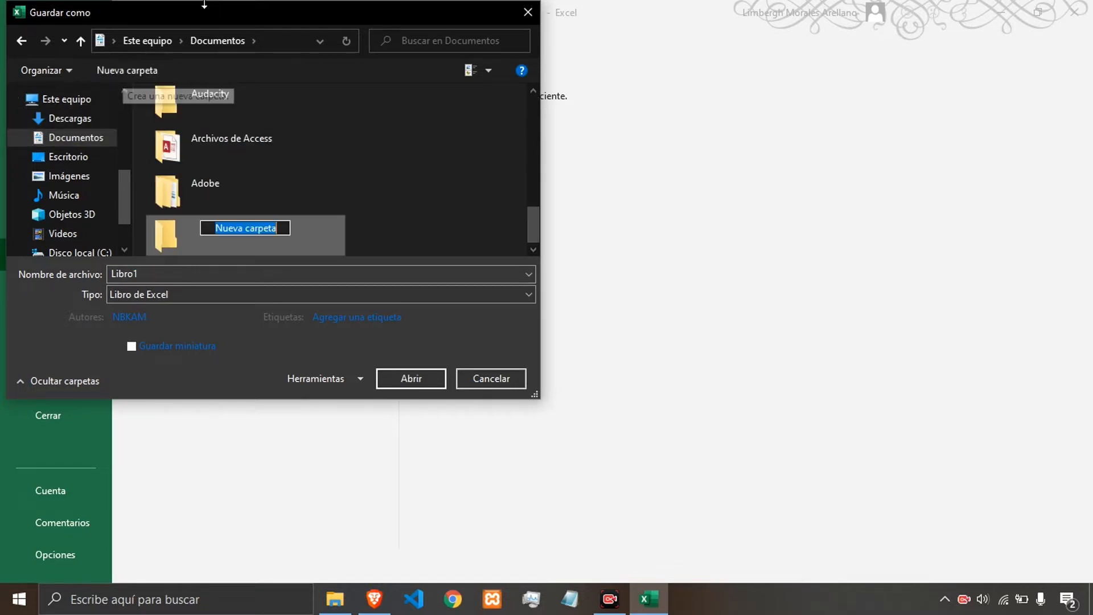
text(Docu)
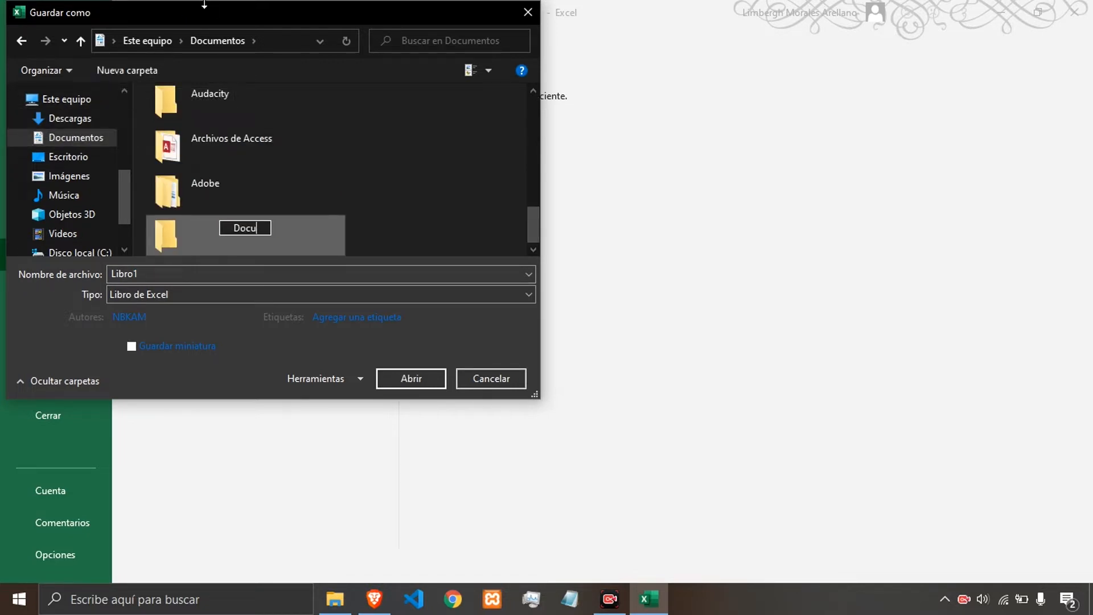
text(mentos de Excel)
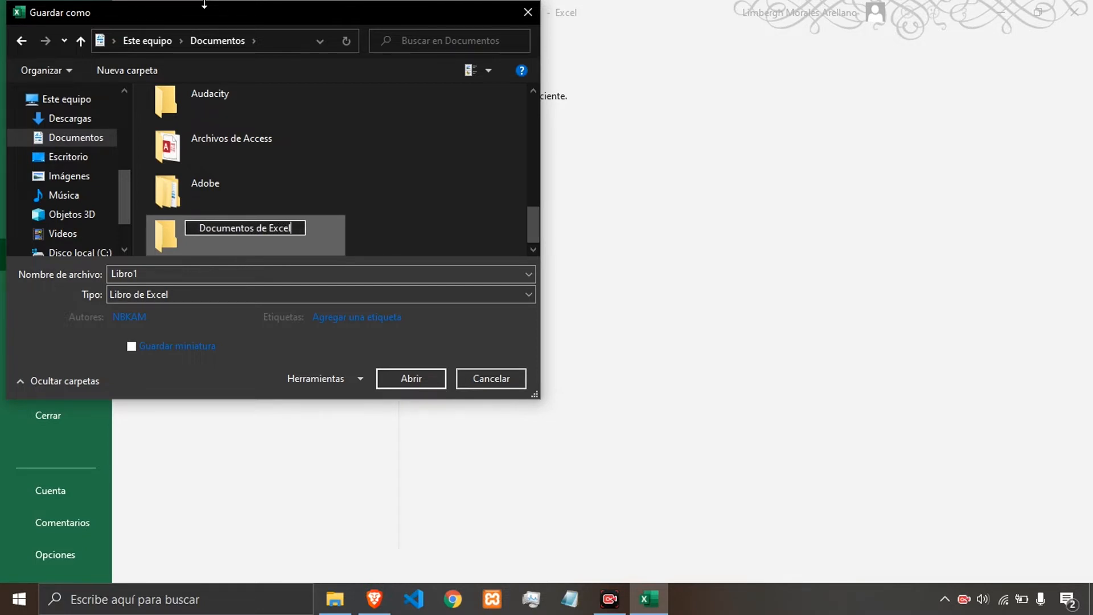
key(Return)
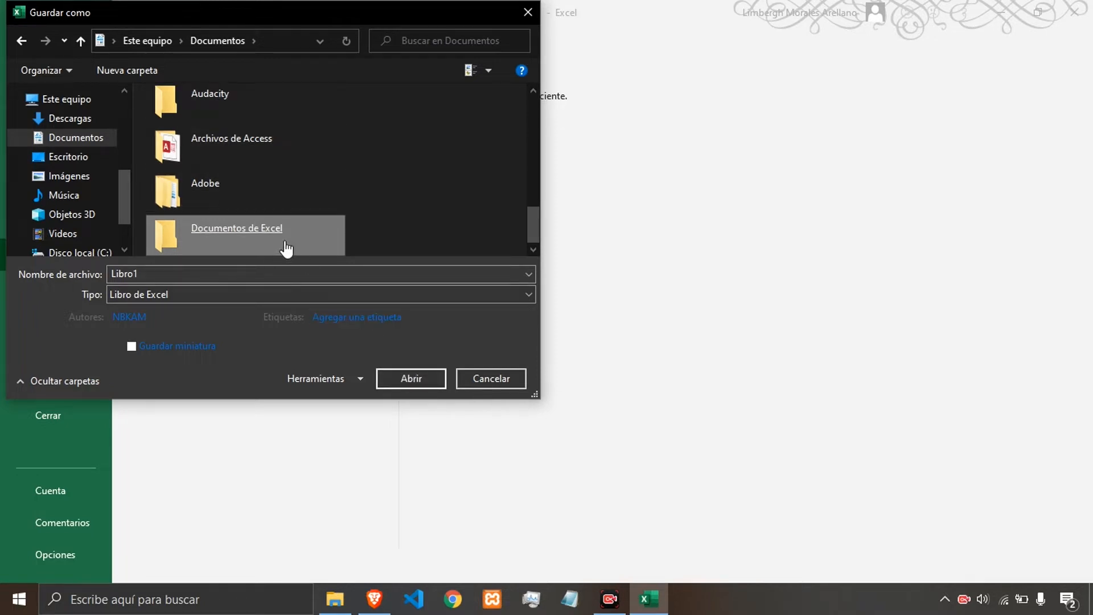
Open the Documentos de Excel folder and enter Ejemplo de Excel as the file name.
click(418, 383)
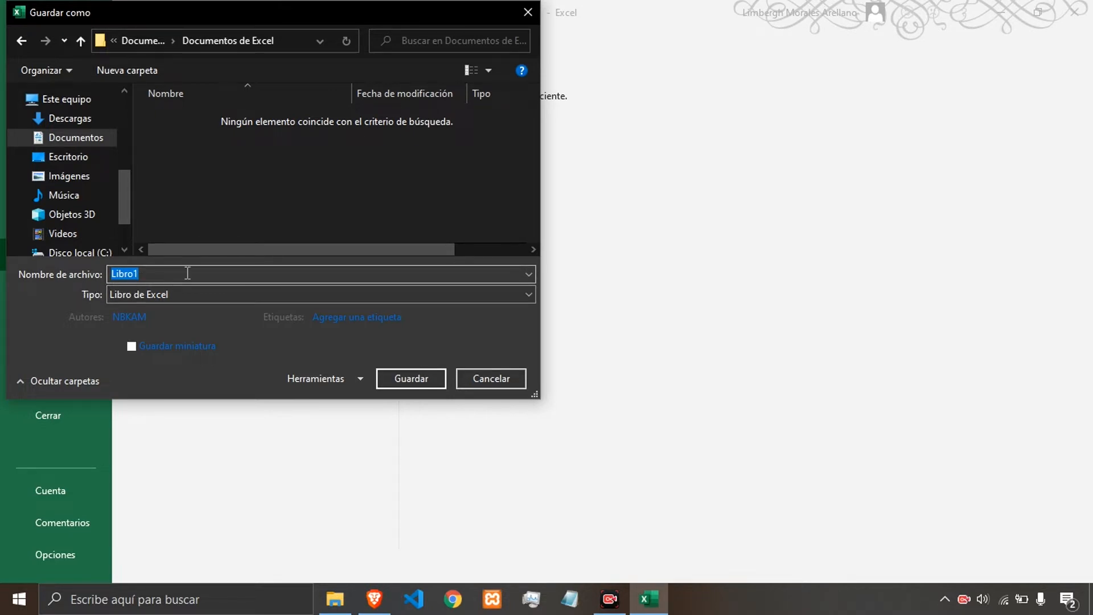
text(E)
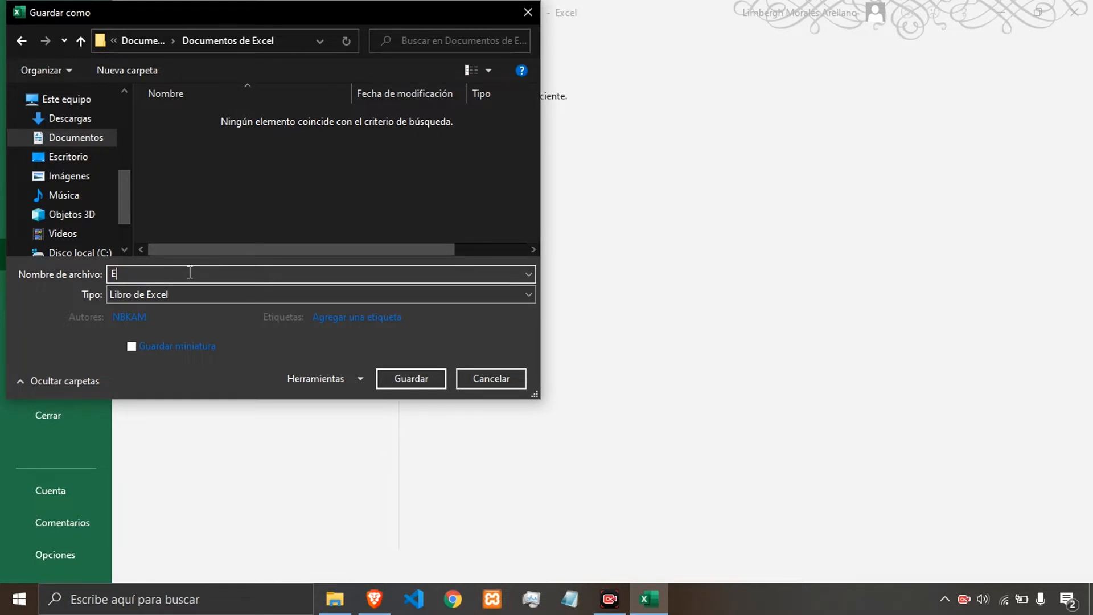
text(jemplo de Excel)
Review the available file types, keep Libro de Excel, and save the workbook.
click(117, 295)
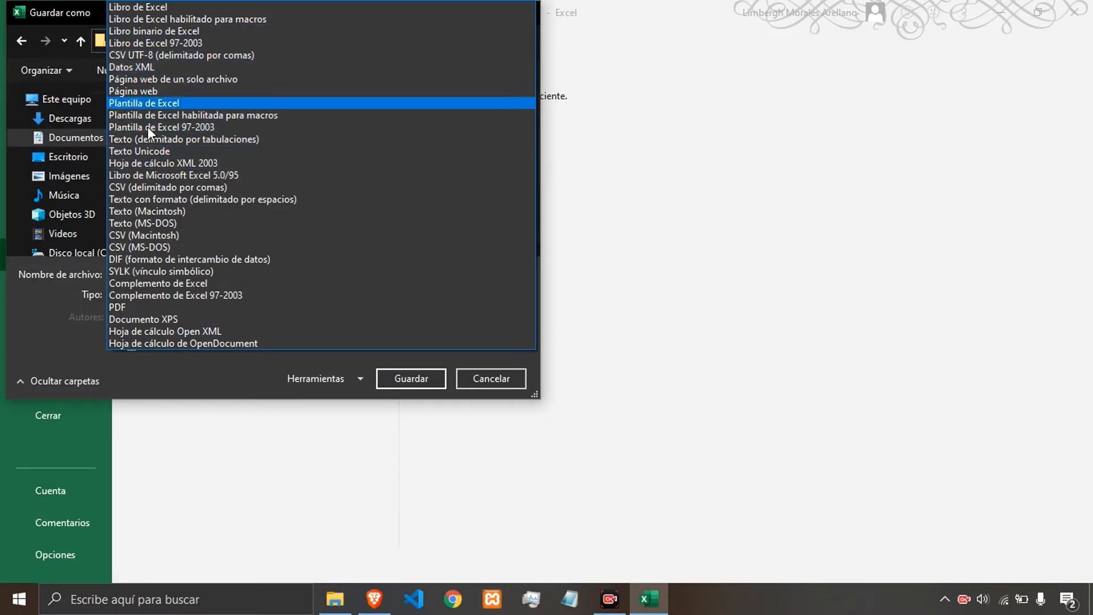
click(39, 313)
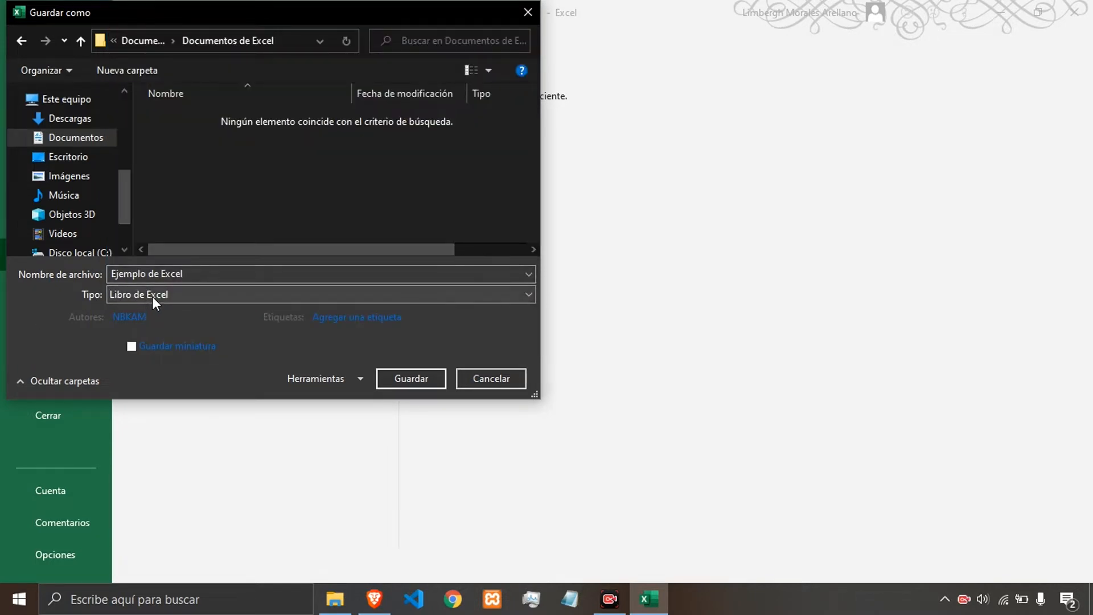
click(365, 320)
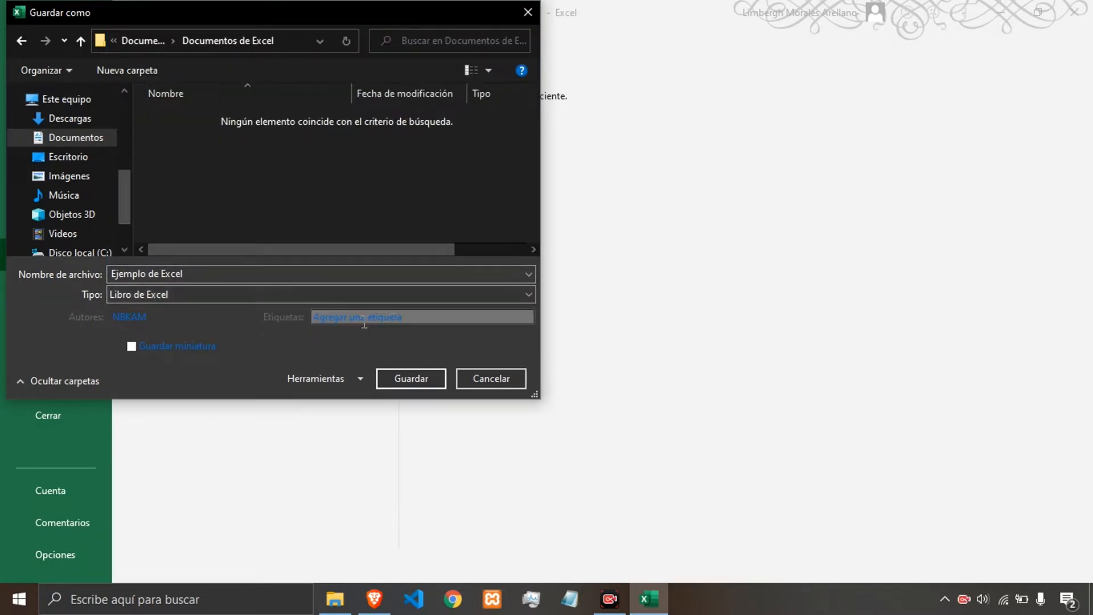
click(143, 317)
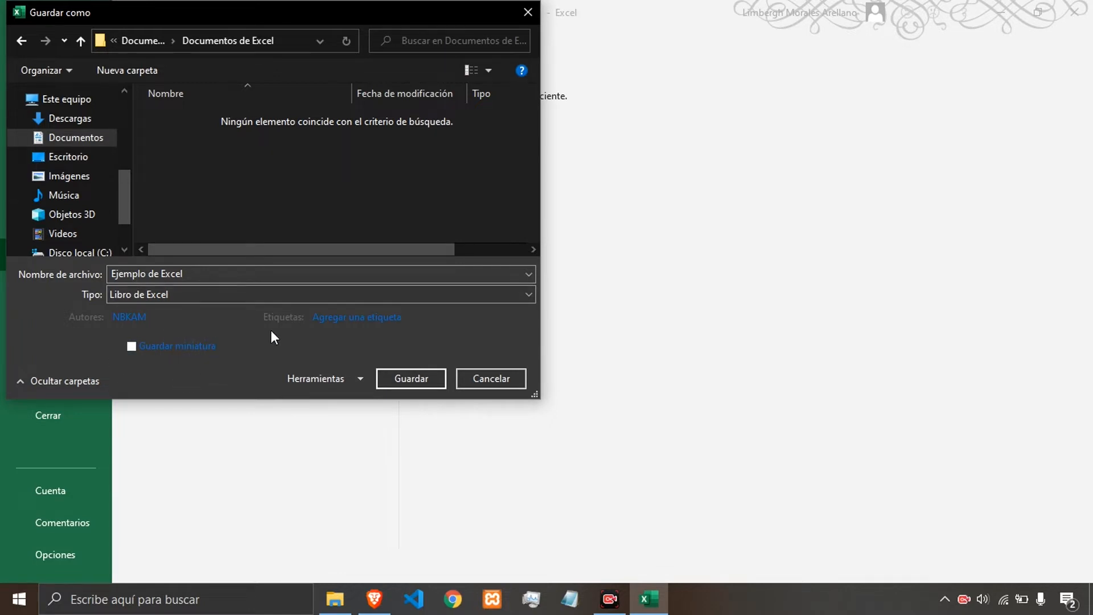
click(414, 378)
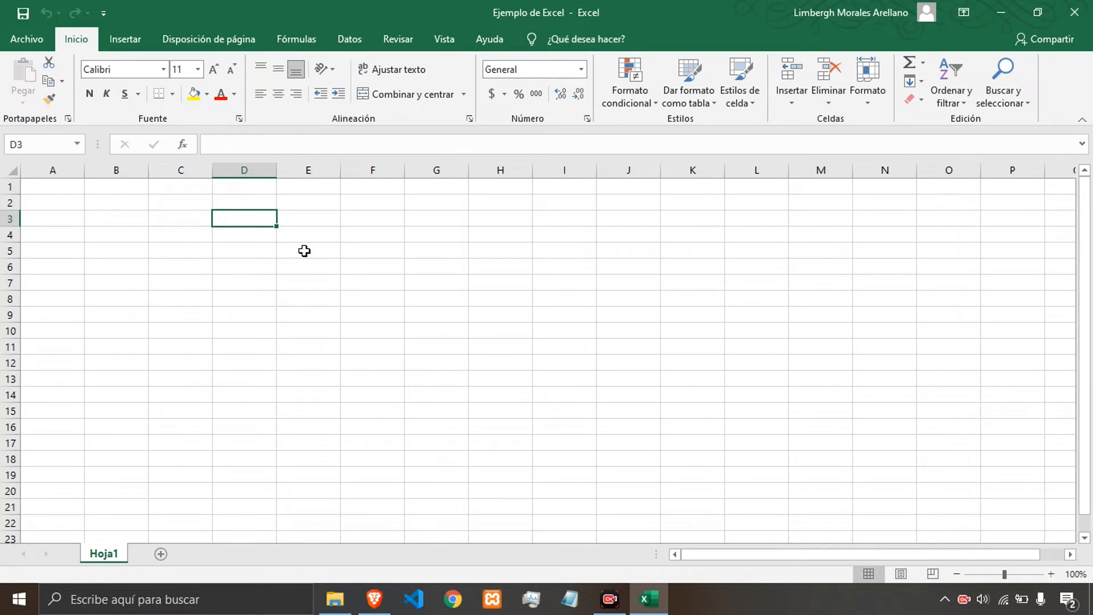
click(300, 290)
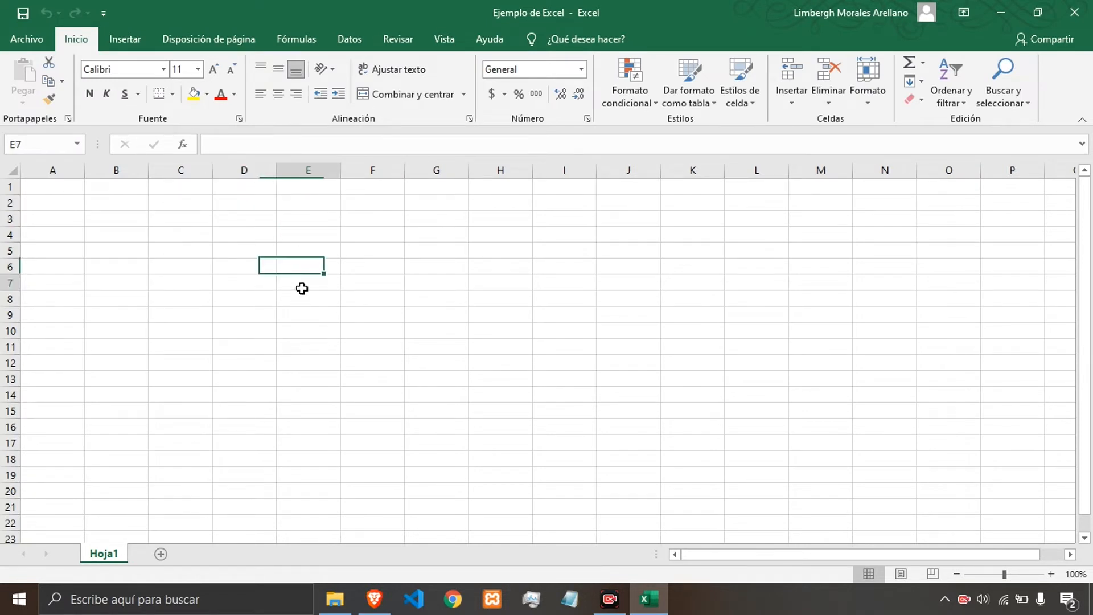
click(253, 265)
click(246, 250)
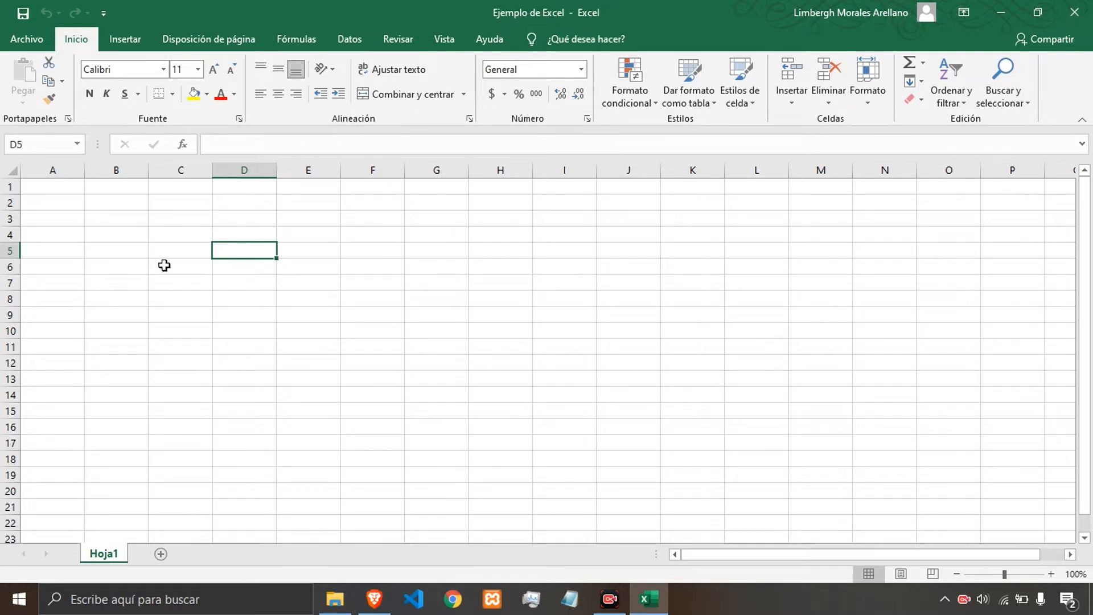
Enter Nombre in cell C3 and Apellidos in cell C4.
click(171, 224)
text(asd)
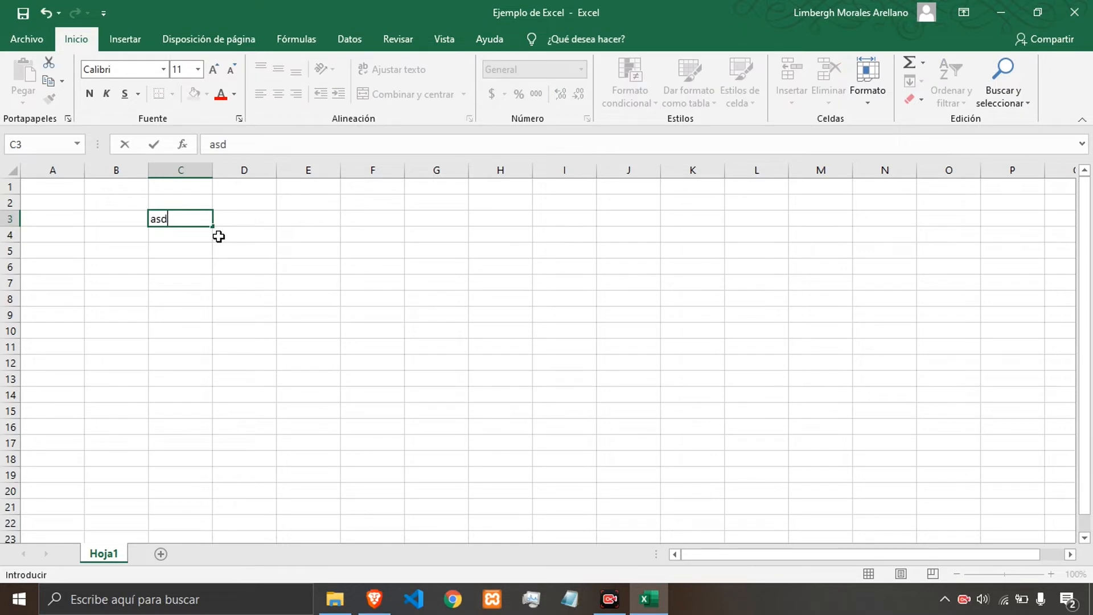
key(BackSpace)
key(BackSpace)
key(BackSpace)
text(Nombre)
key(Return)
text(Apellidos)
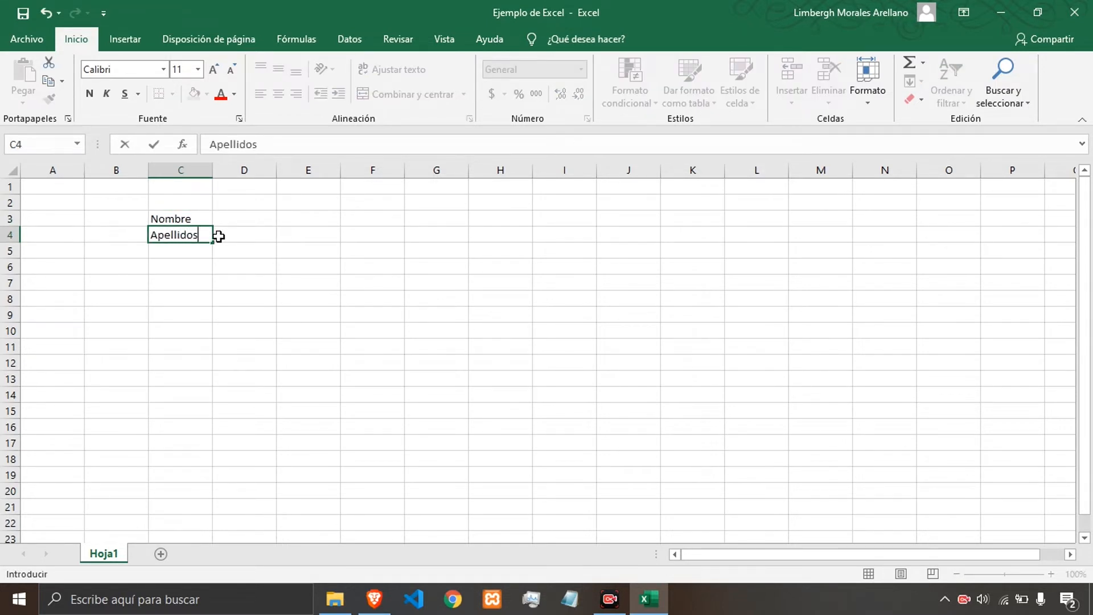
key(Return)
key(Up)
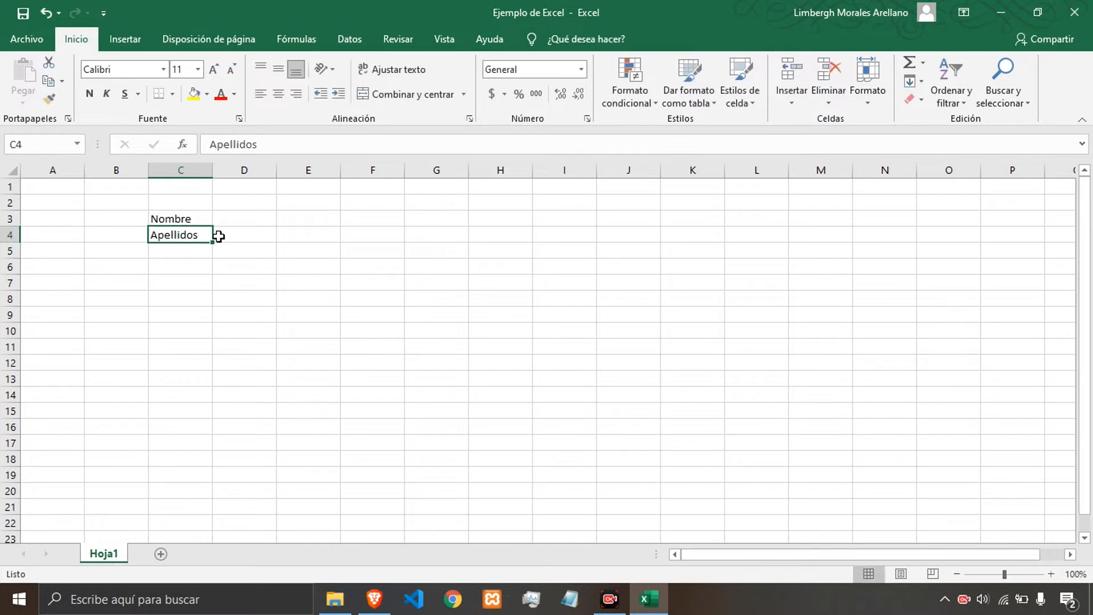
Save the workbook with the new entries.
click(280, 235)
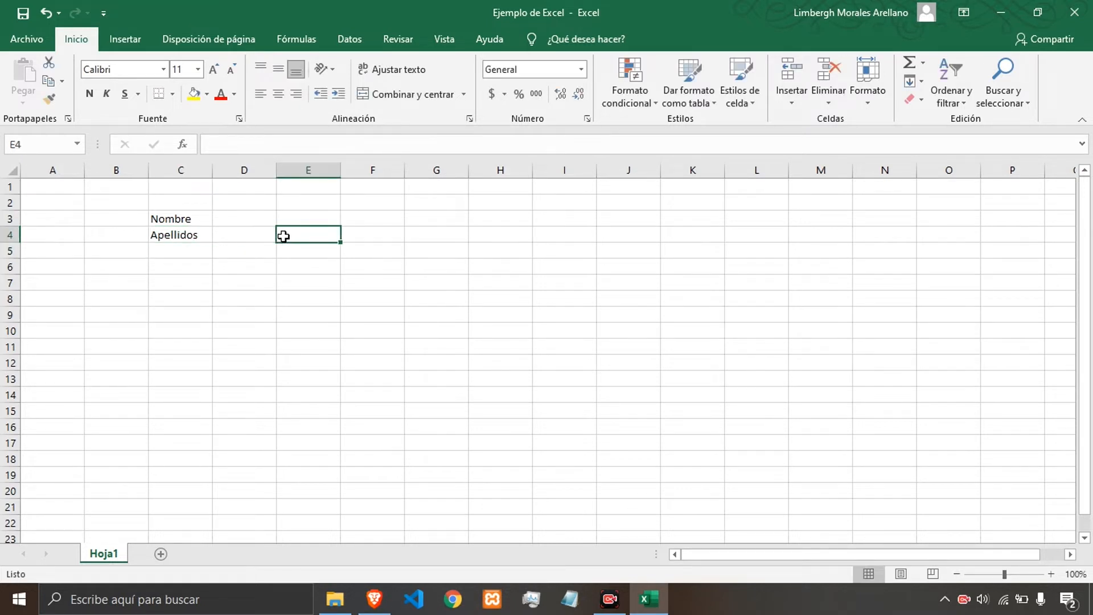
click(22, 16)
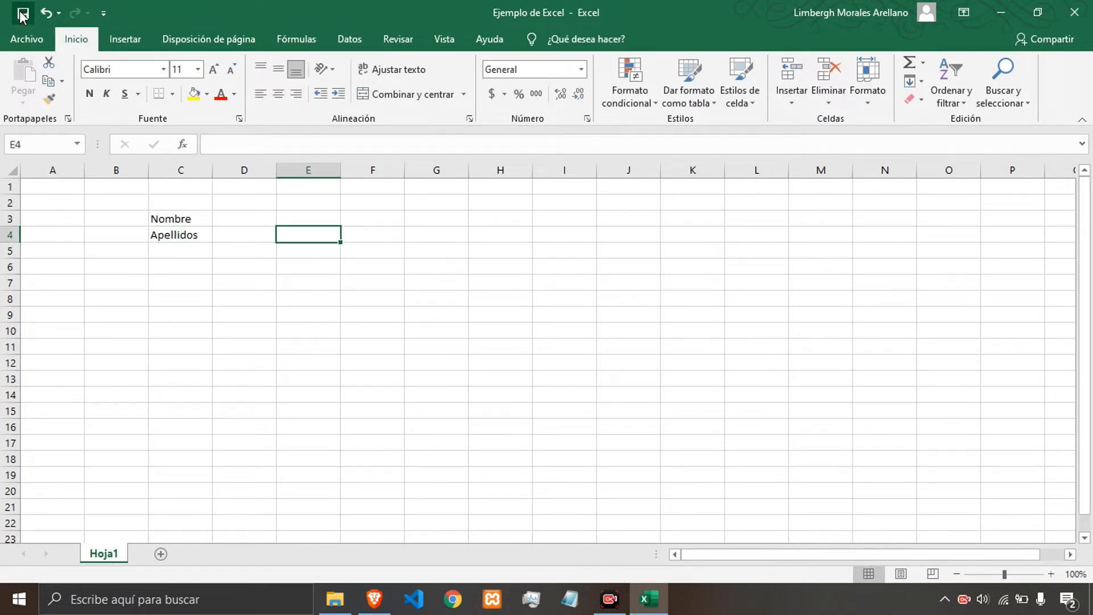
click(362, 242)
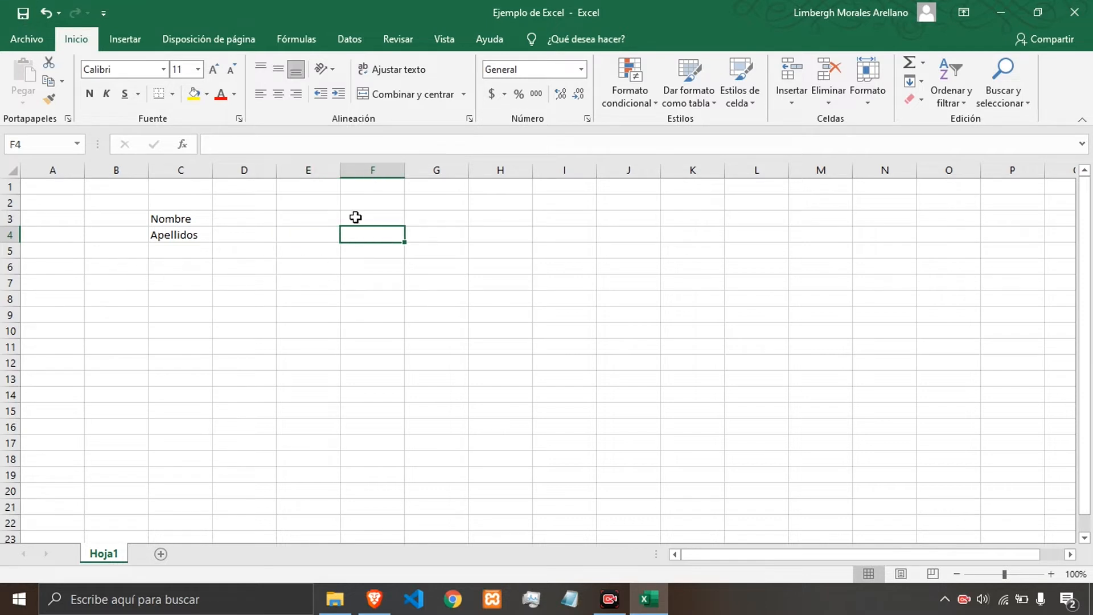
click(254, 222)
click(183, 218)
click(180, 237)
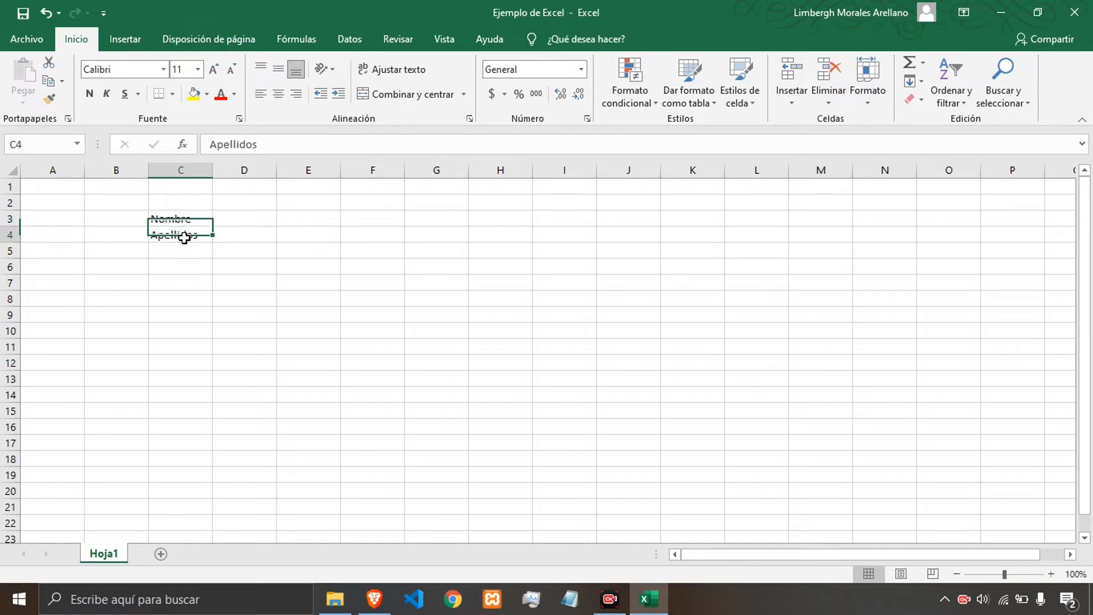
click(184, 218)
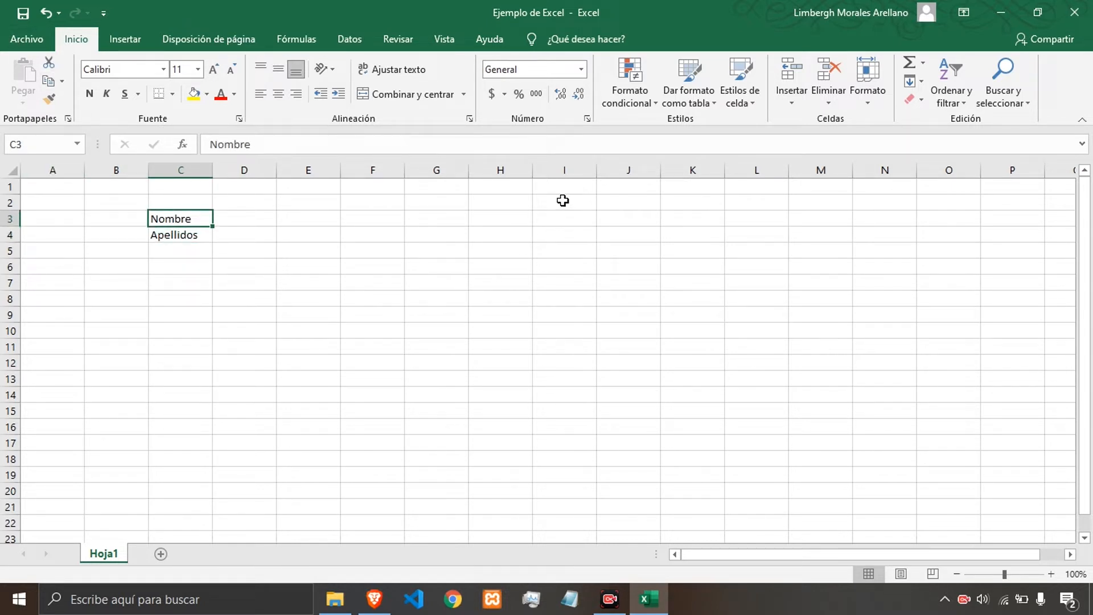
click(315, 242)
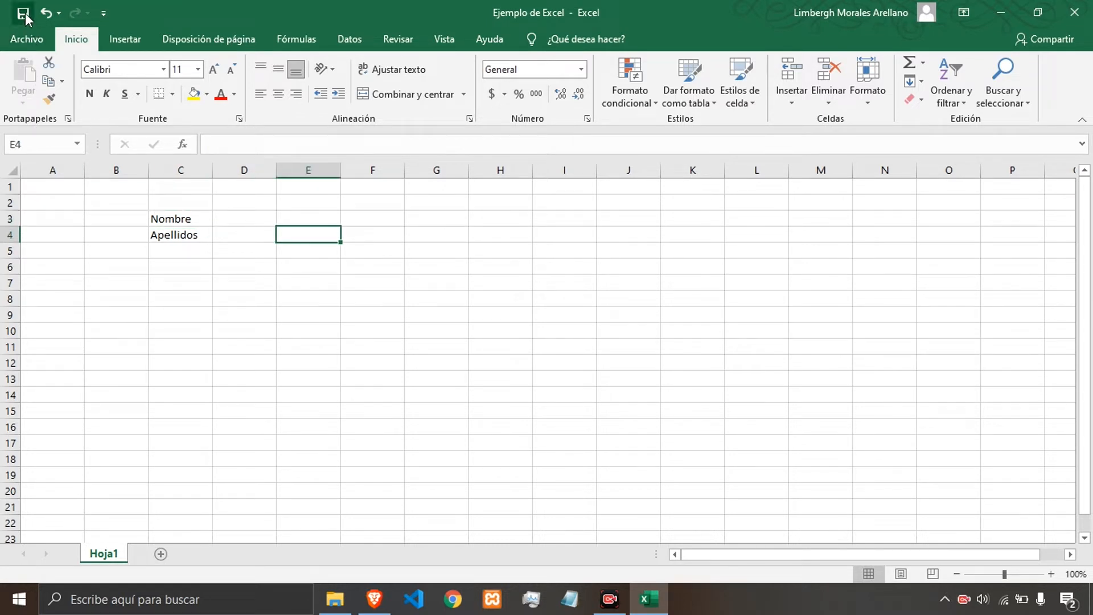
click(331, 219)
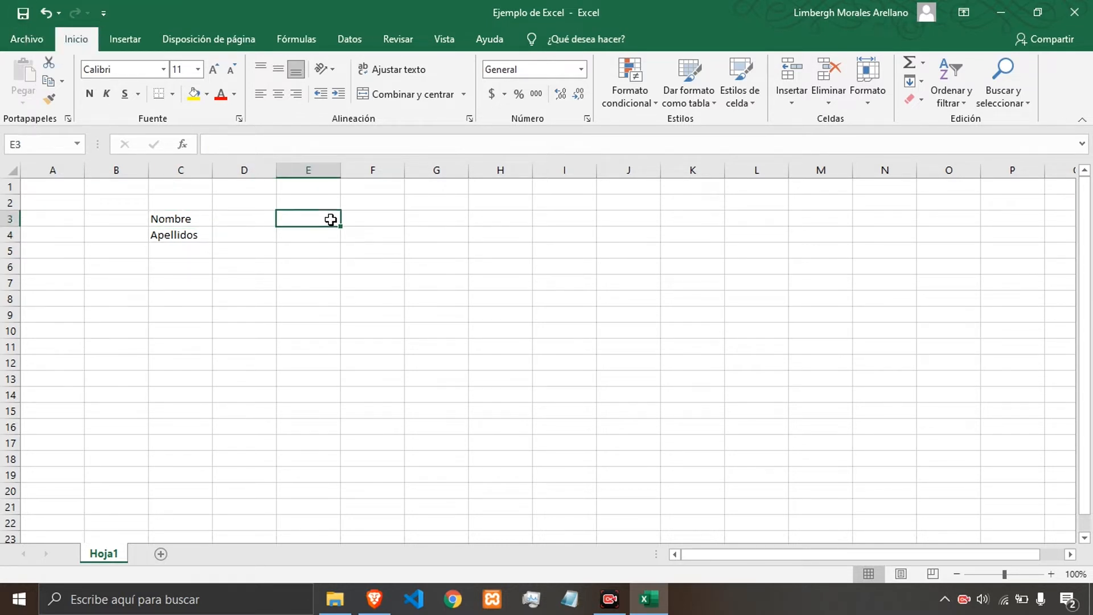
click(324, 249)
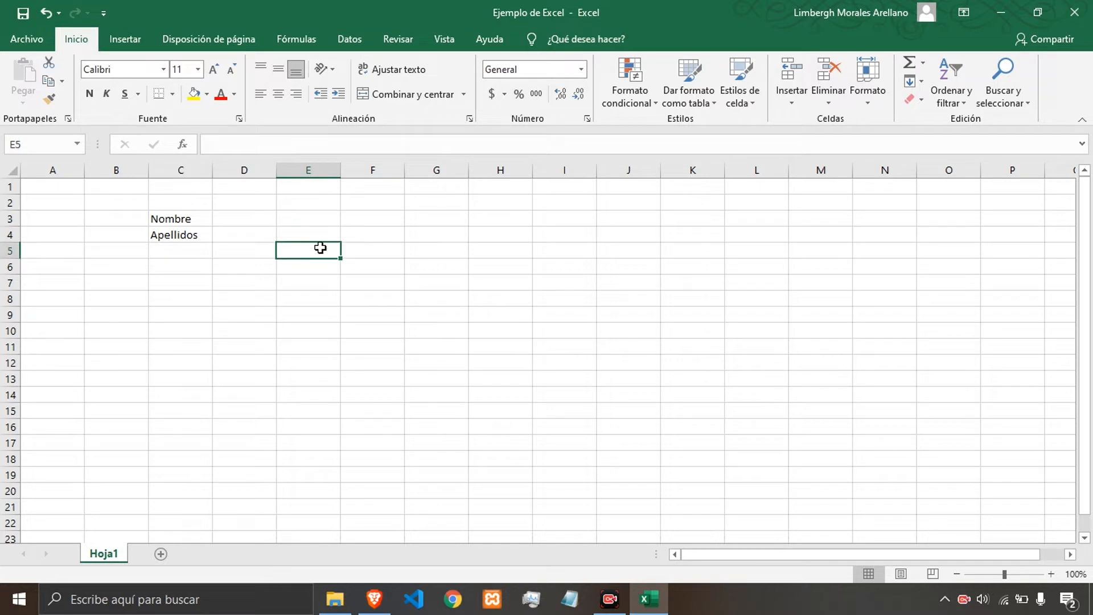
click(404, 223)
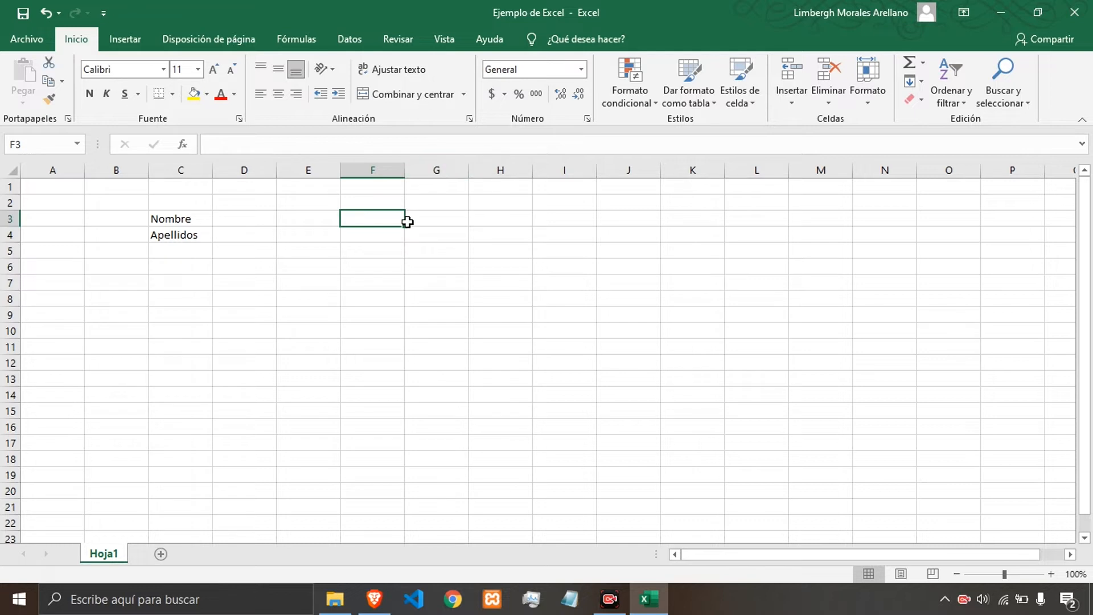
click(380, 238)
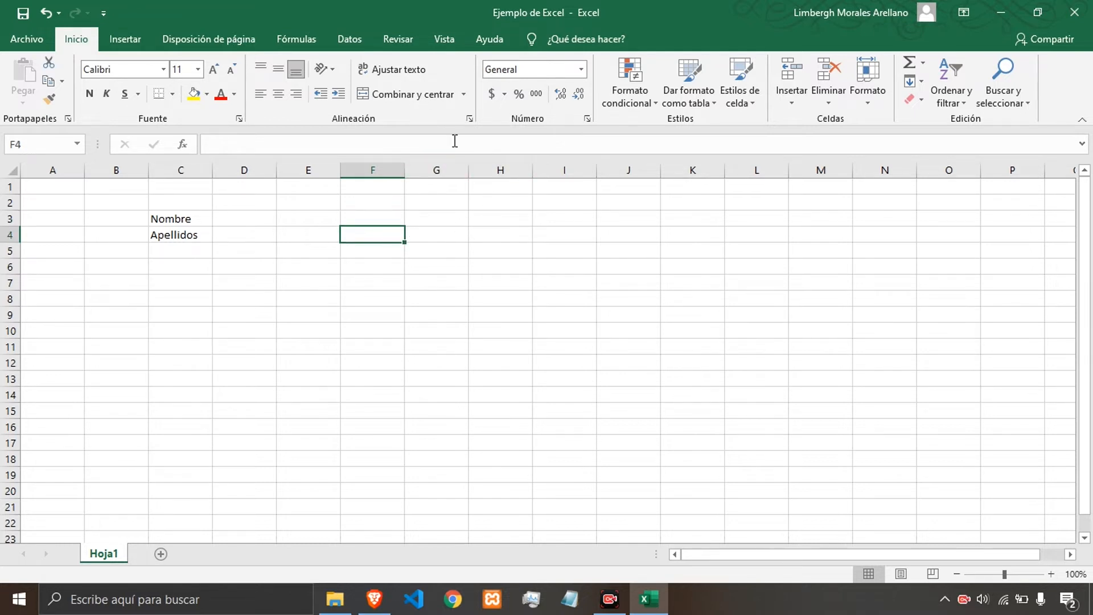
click(272, 240)
click(312, 240)
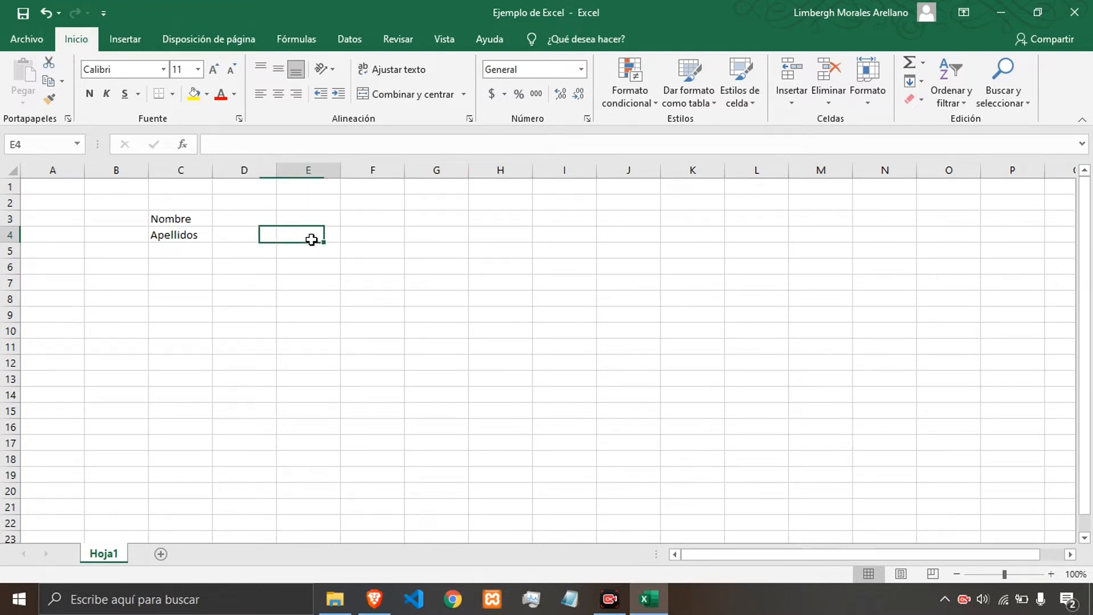
Save a copy of the workbook as Ejemplo de Excel copia in the same Documentos de Excel folder.
click(33, 39)
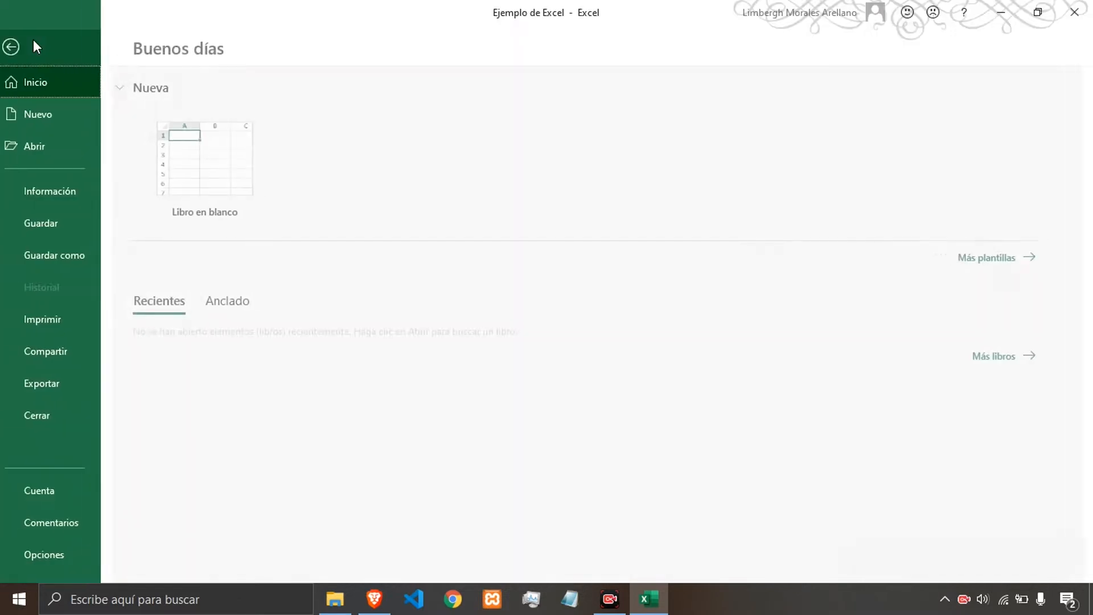
click(67, 265)
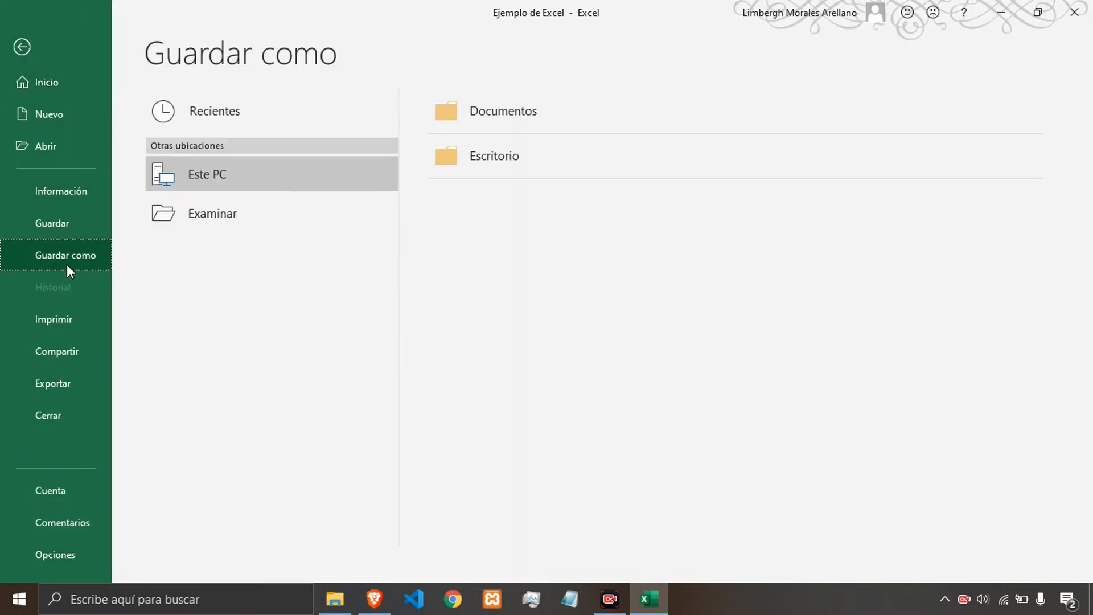
click(252, 214)
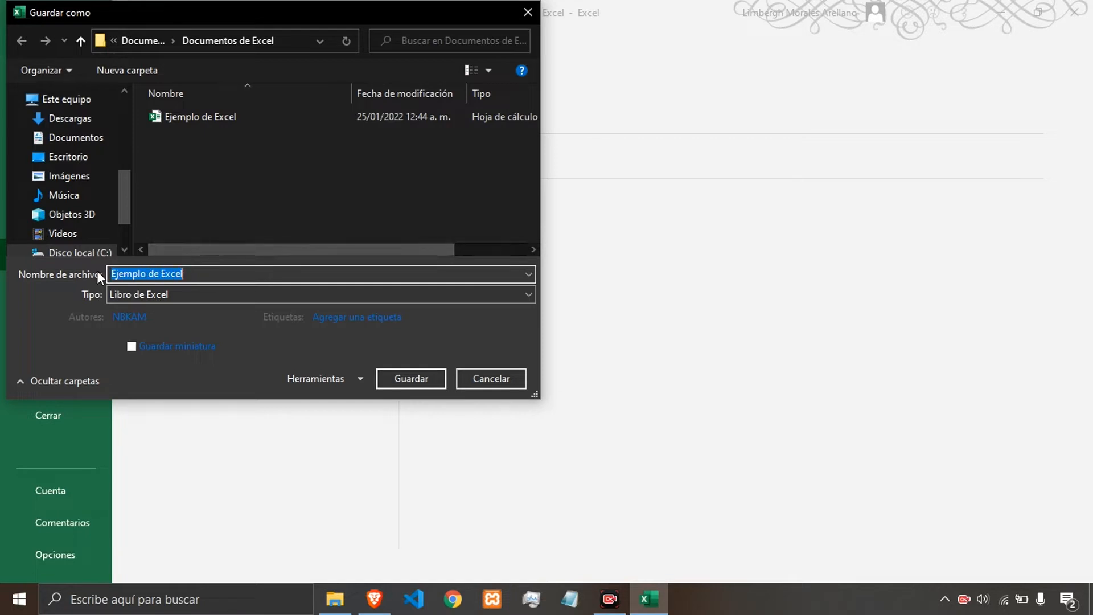
click(205, 272)
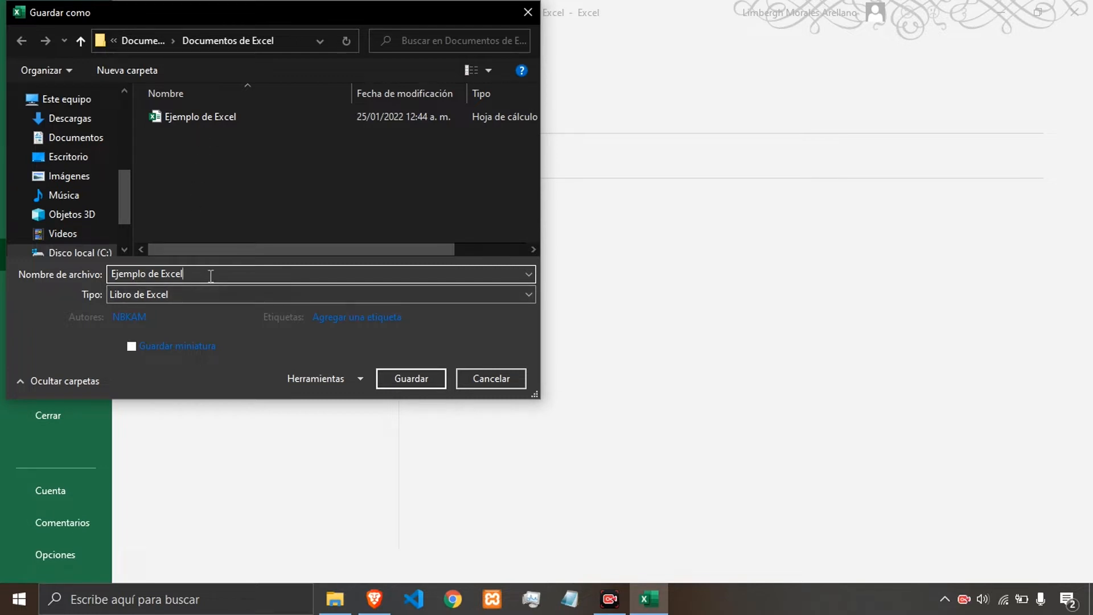
text(copia)
click(424, 383)
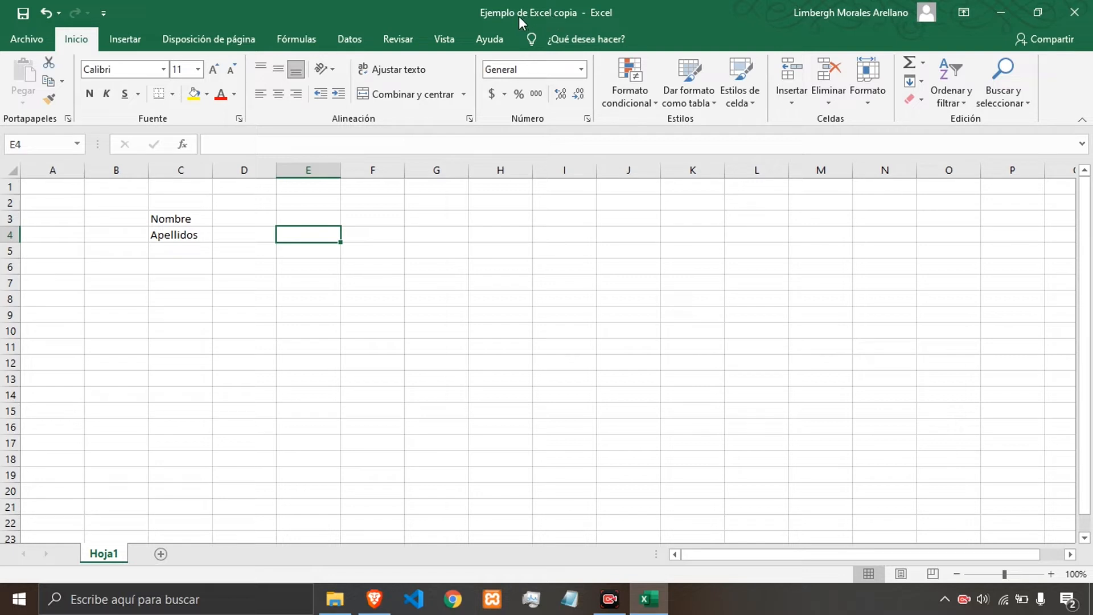
Open File Explorer and browse into the Documentos de Excel folder to check the saved workbooks.
click(447, 279)
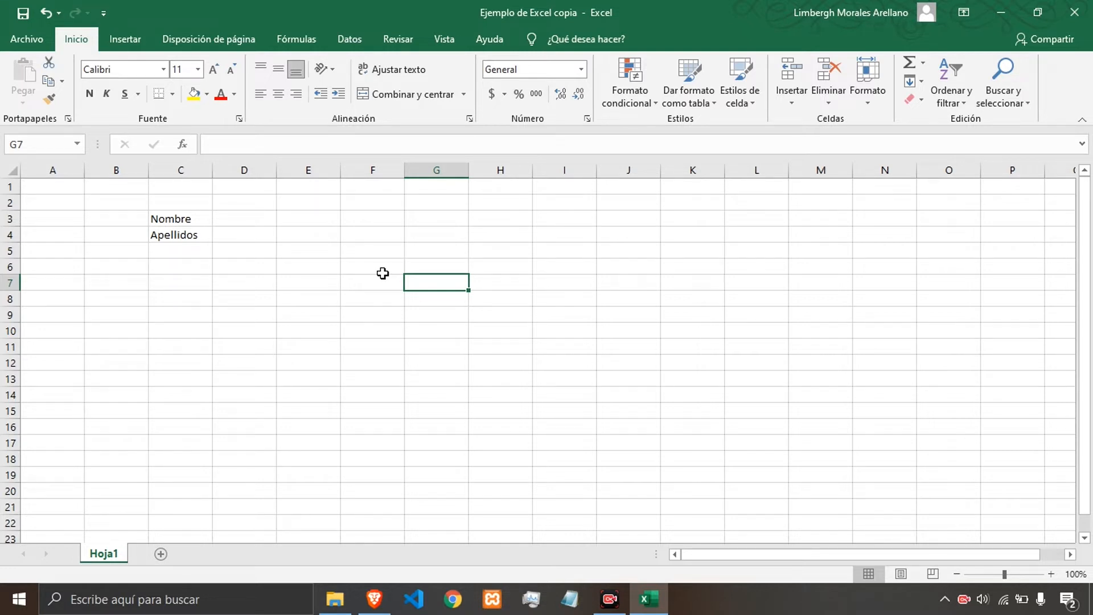
key(super+e)
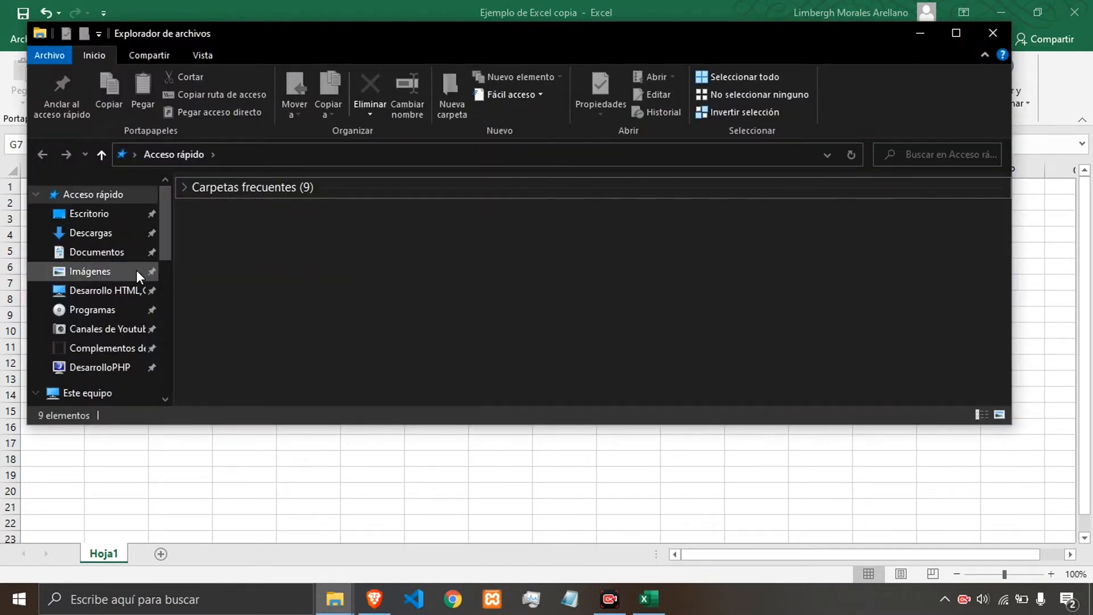
click(89, 257)
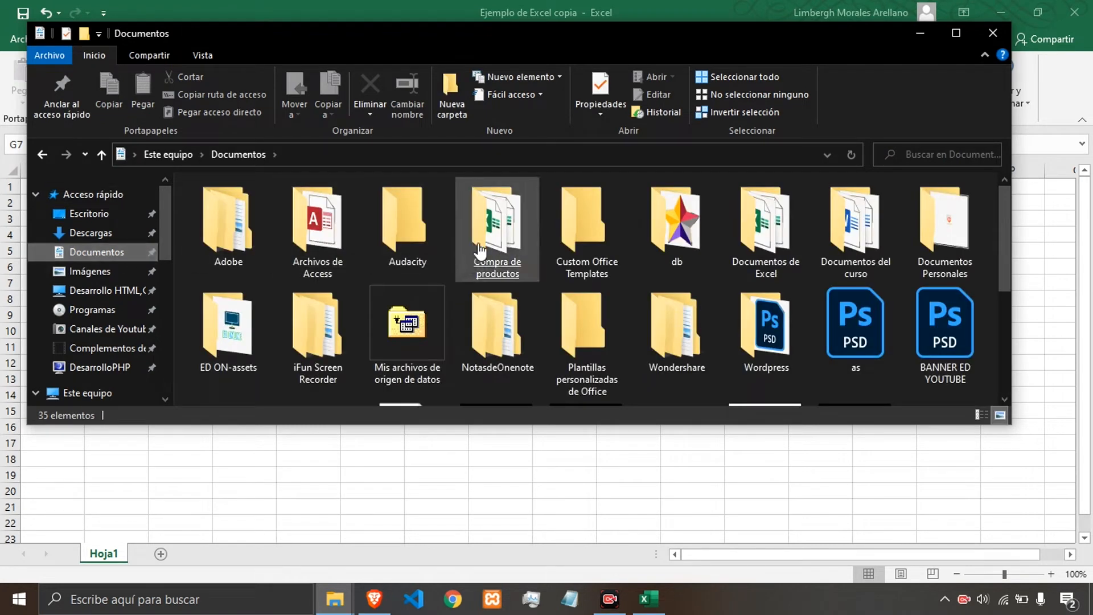
click(758, 246)
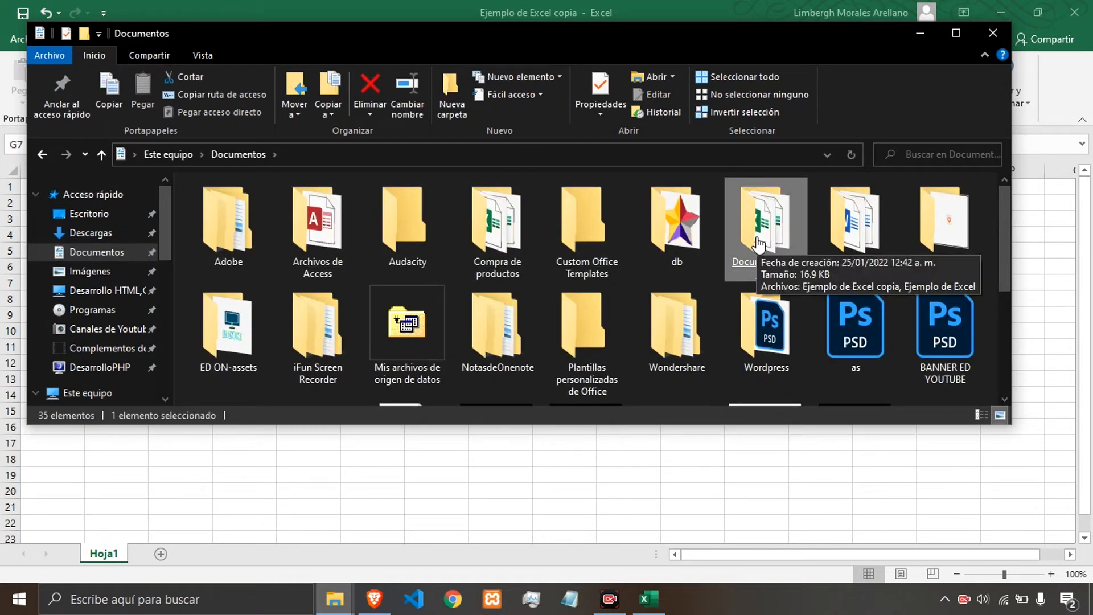
double_click(763, 239)
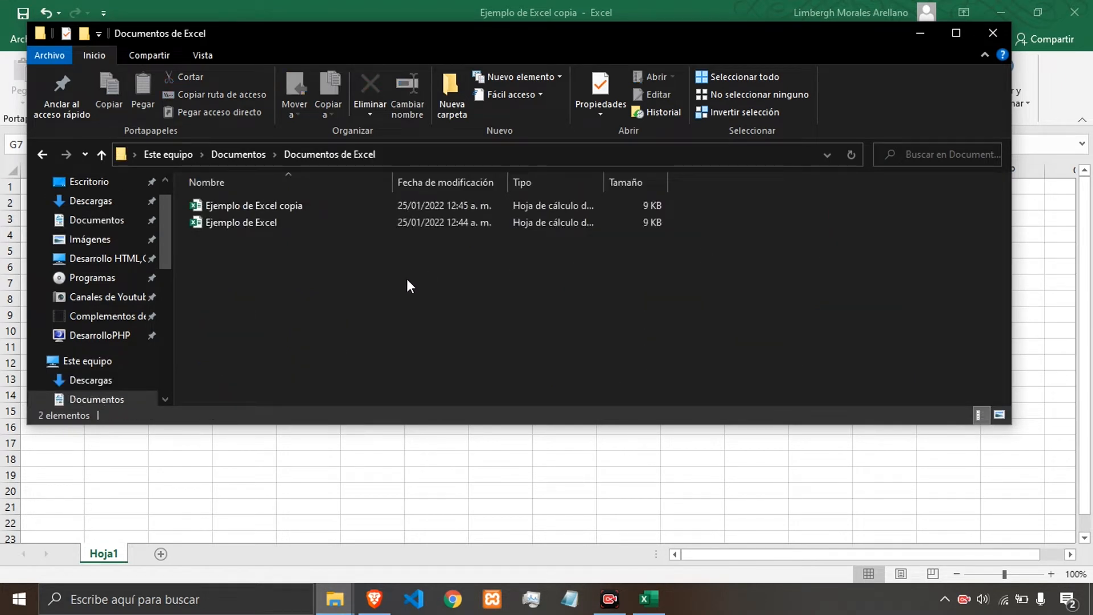
drag(407, 279, 255, 226)
click(260, 262)
click(287, 209)
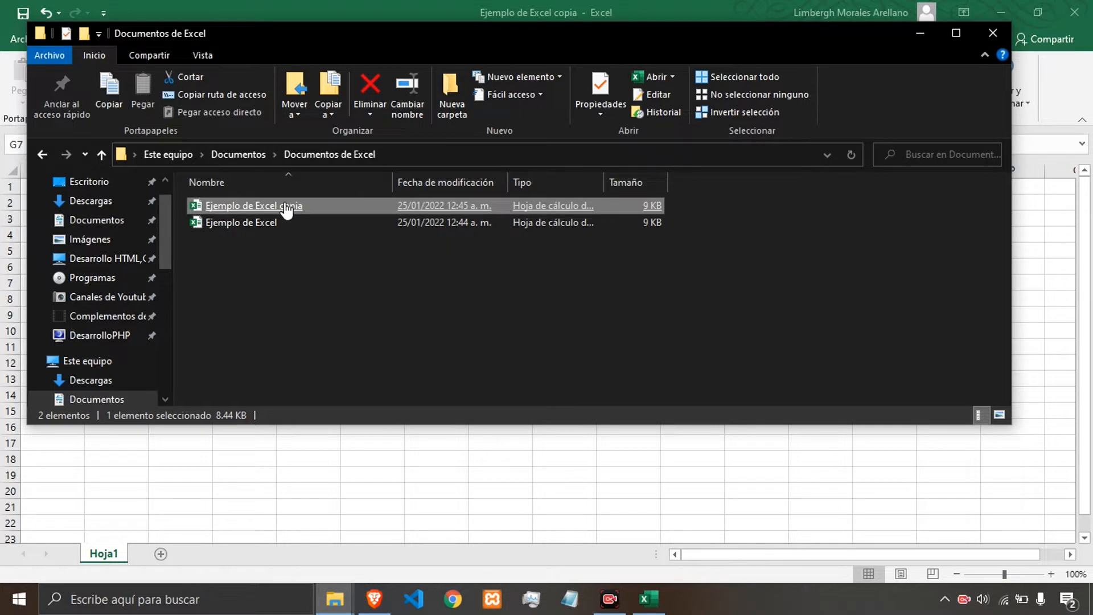
click(299, 209)
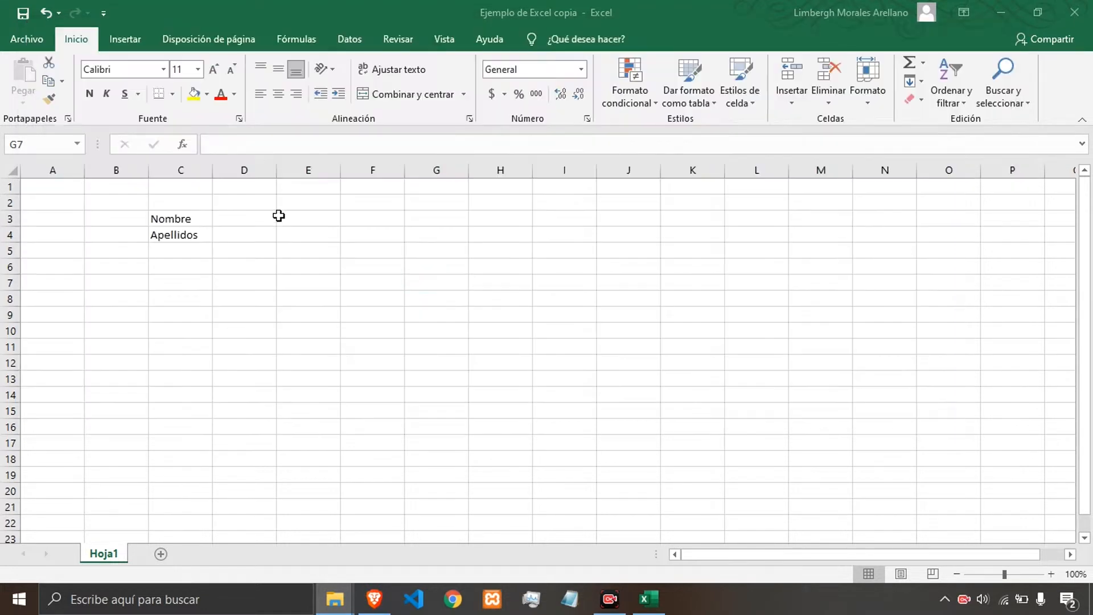
Enter sample text asdasd in cells E6 and G6.
click(305, 262)
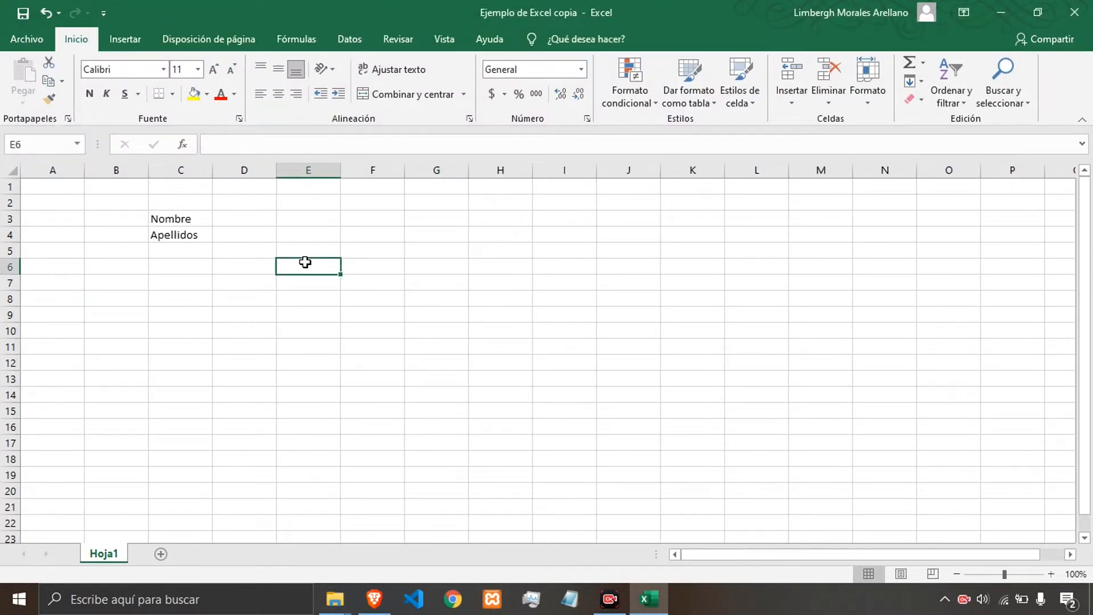
text(asdasd)
click(420, 271)
text(asdasd)
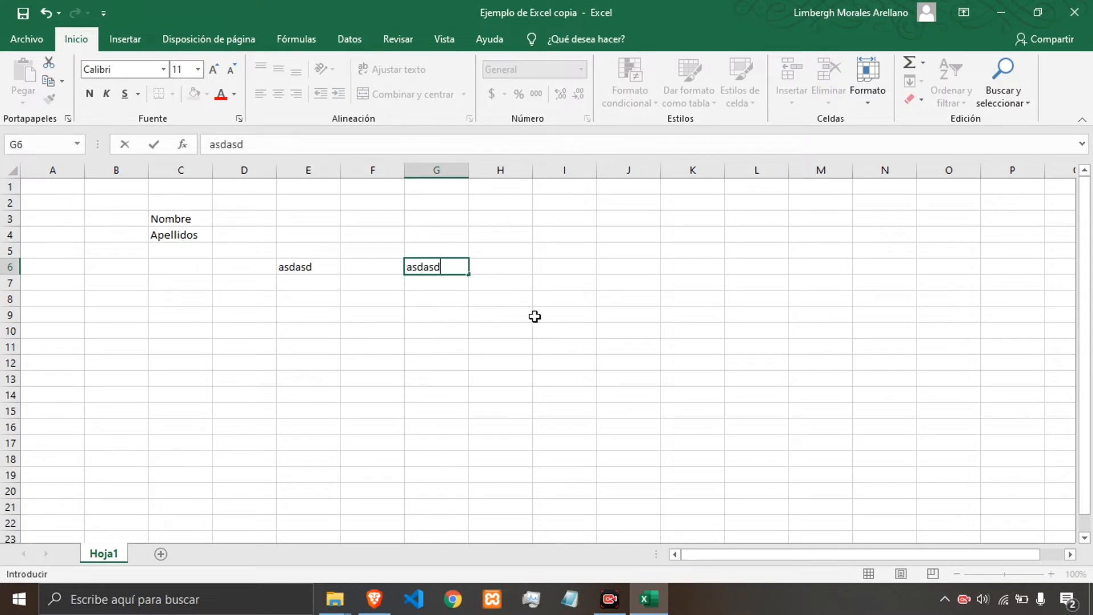
click(534, 317)
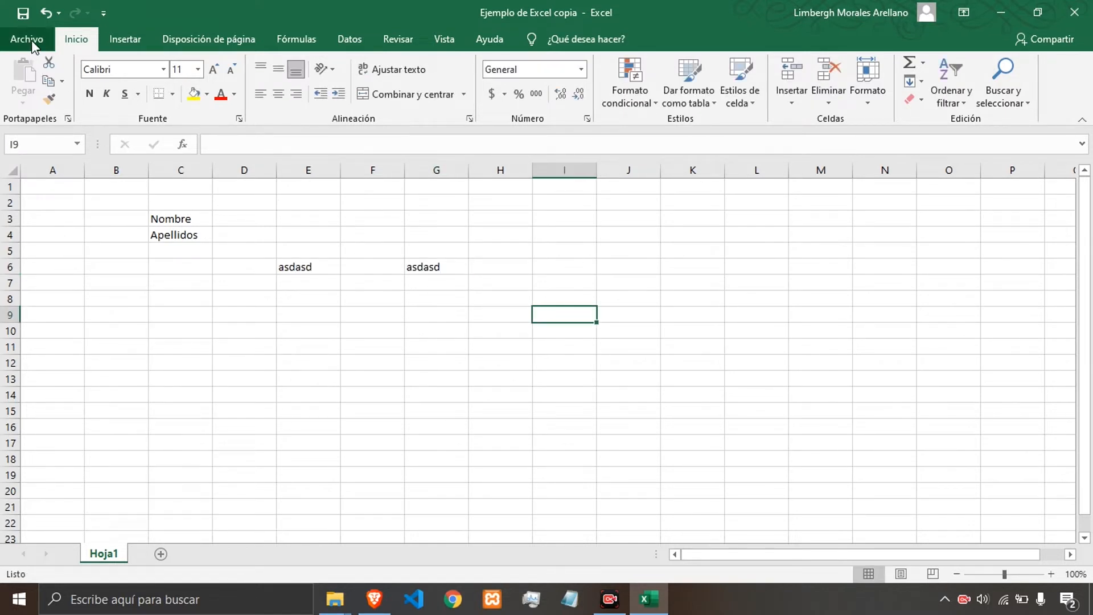
click(490, 293)
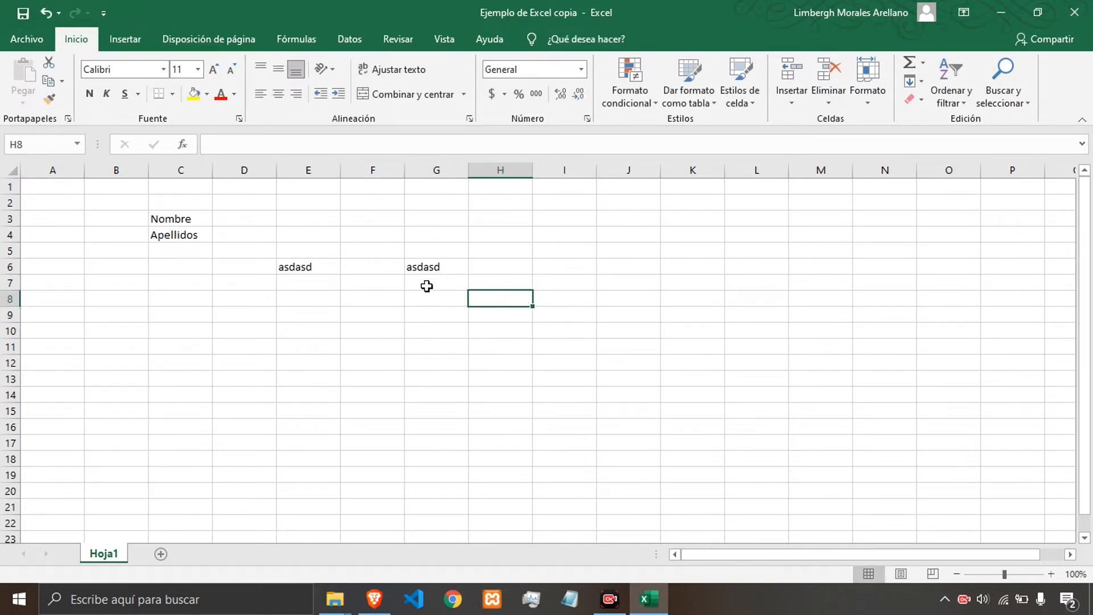
Undo the sample asdasd entries in cells E6 and G6.
click(338, 251)
drag(343, 298, 454, 284)
click(284, 220)
key(ctrl+z)
key(ctrl+z)
key(ctrl+z)
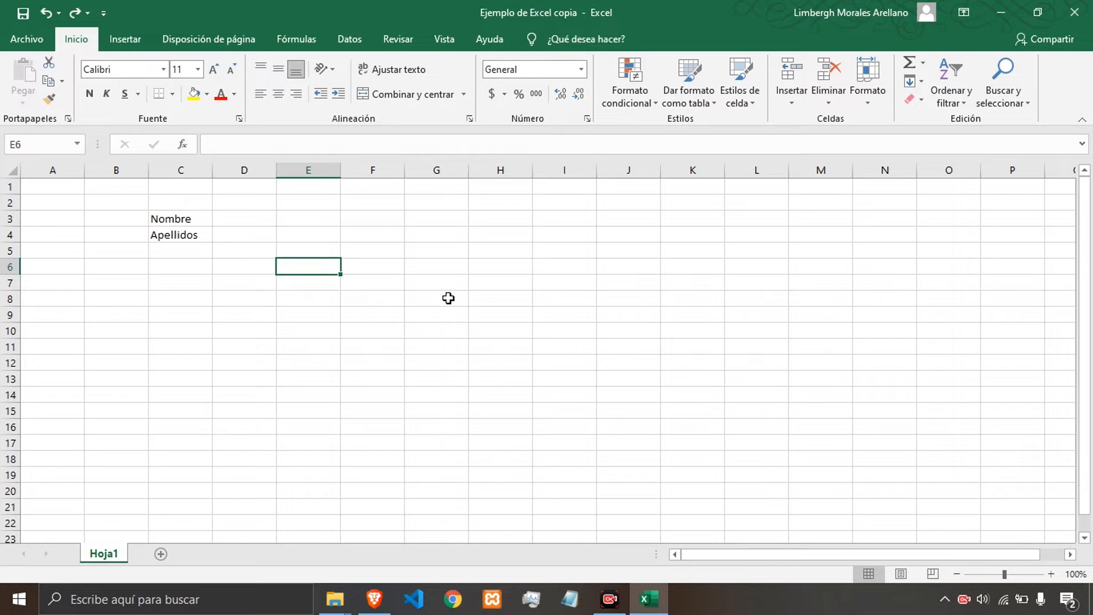
click(399, 269)
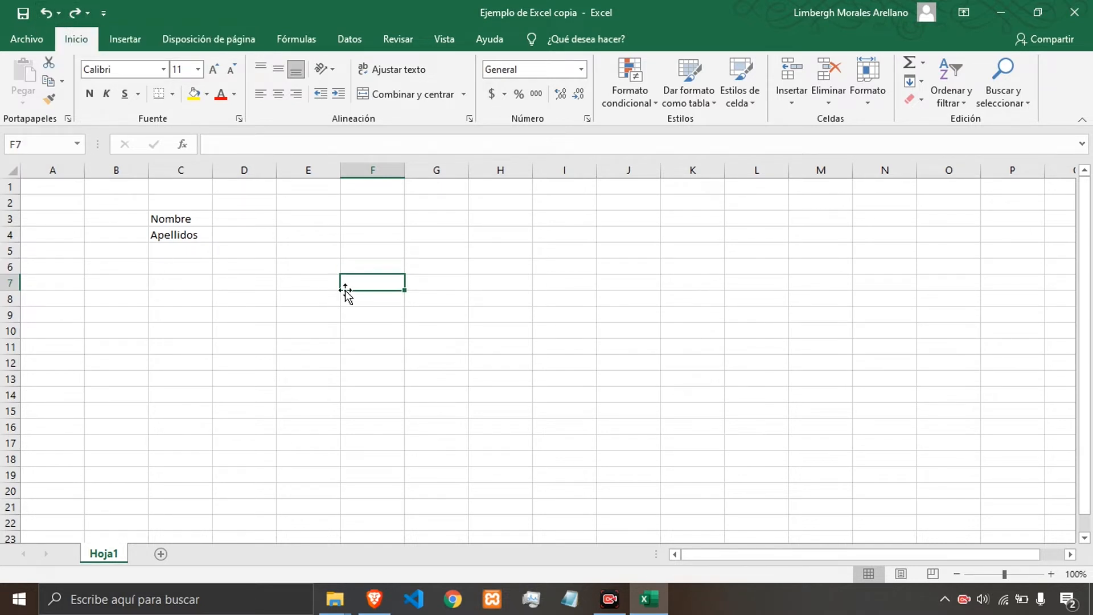
click(287, 255)
click(254, 232)
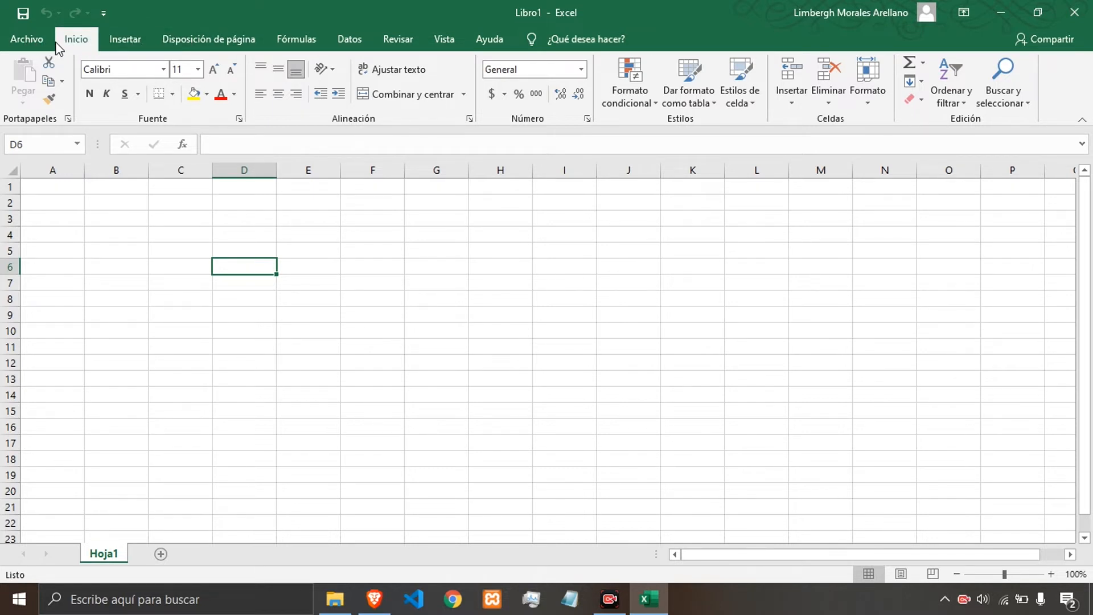
Browse through each ribbon tab of the blank workbook and return to Inicio.
click(123, 39)
click(234, 43)
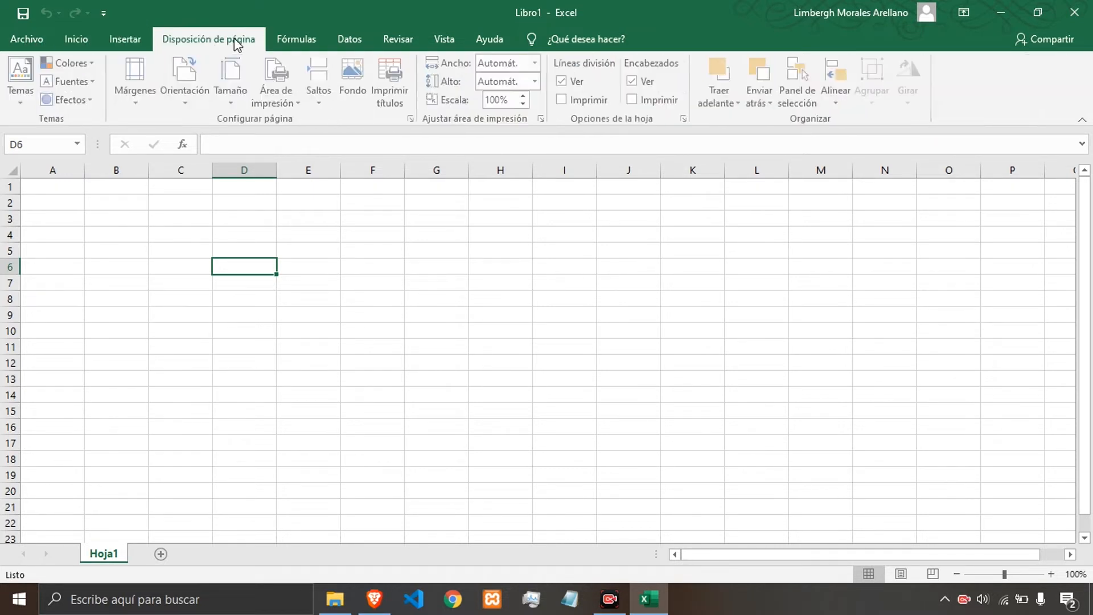
click(300, 39)
click(349, 39)
click(400, 39)
click(458, 40)
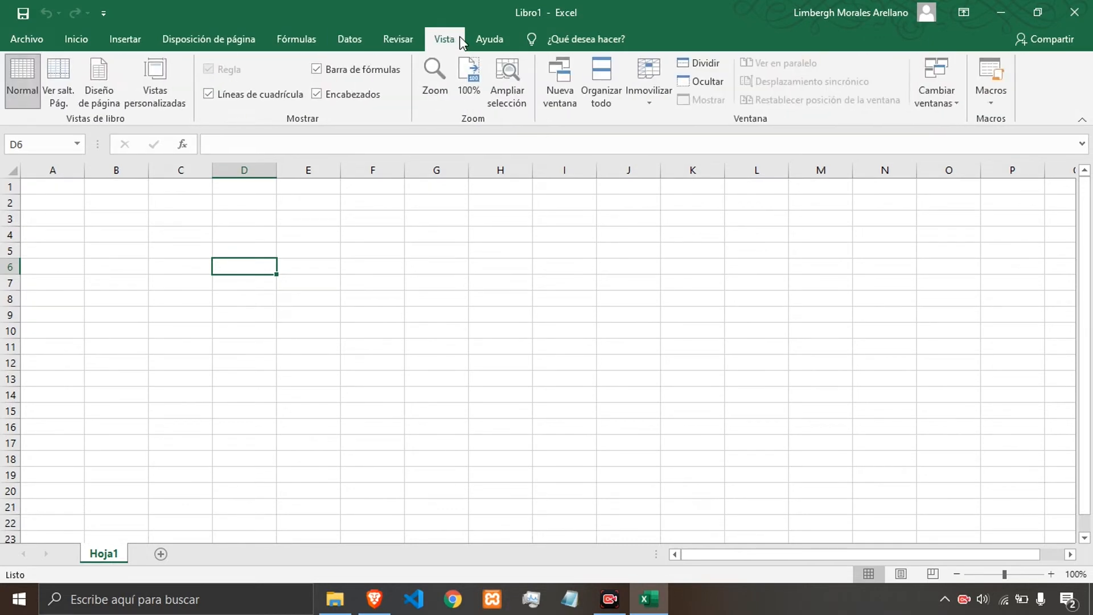
click(489, 39)
click(446, 40)
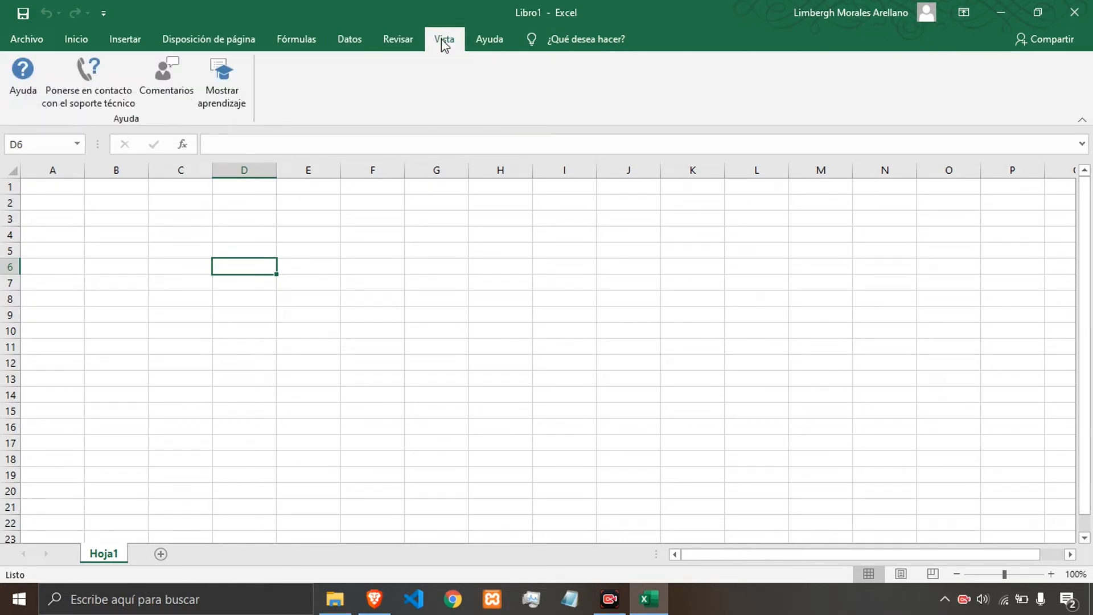
click(398, 41)
click(349, 39)
click(80, 40)
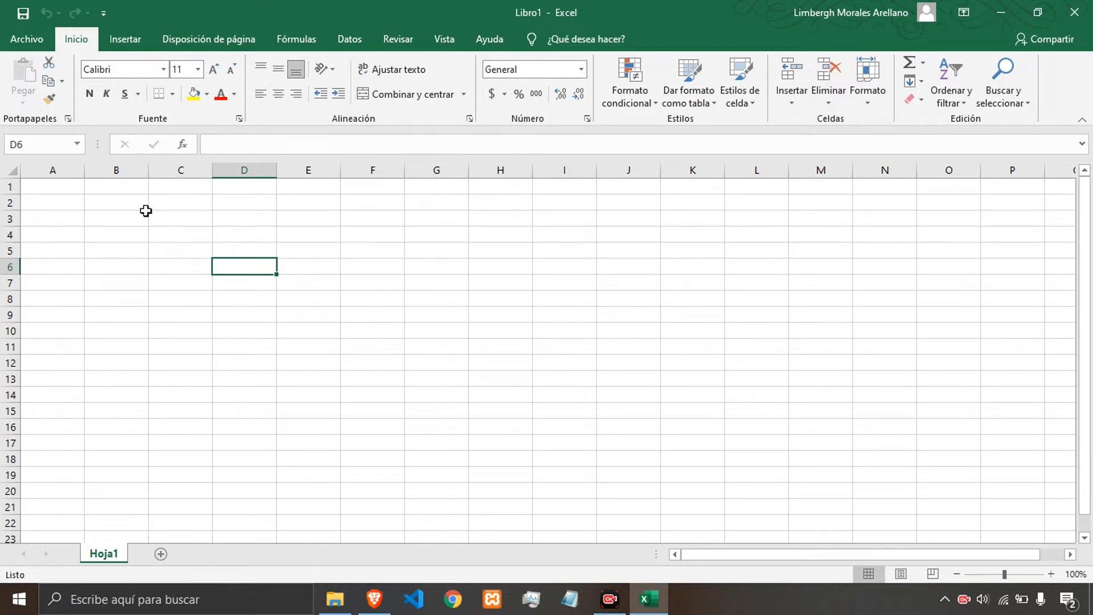
Select various single cells and a block of cells across the sheet to show cell selection.
click(166, 214)
click(122, 216)
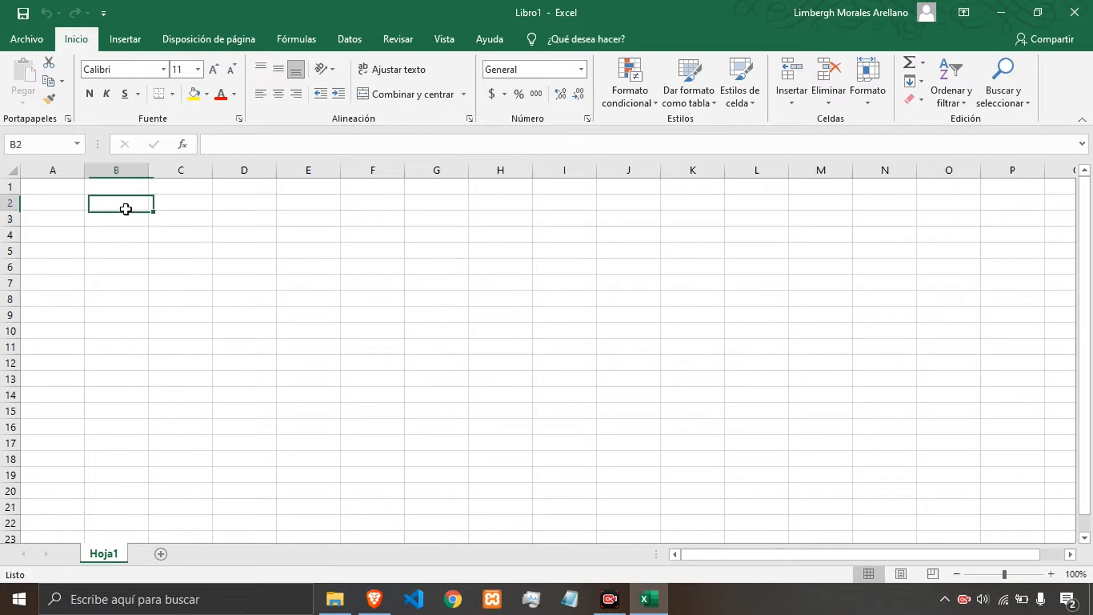
click(183, 217)
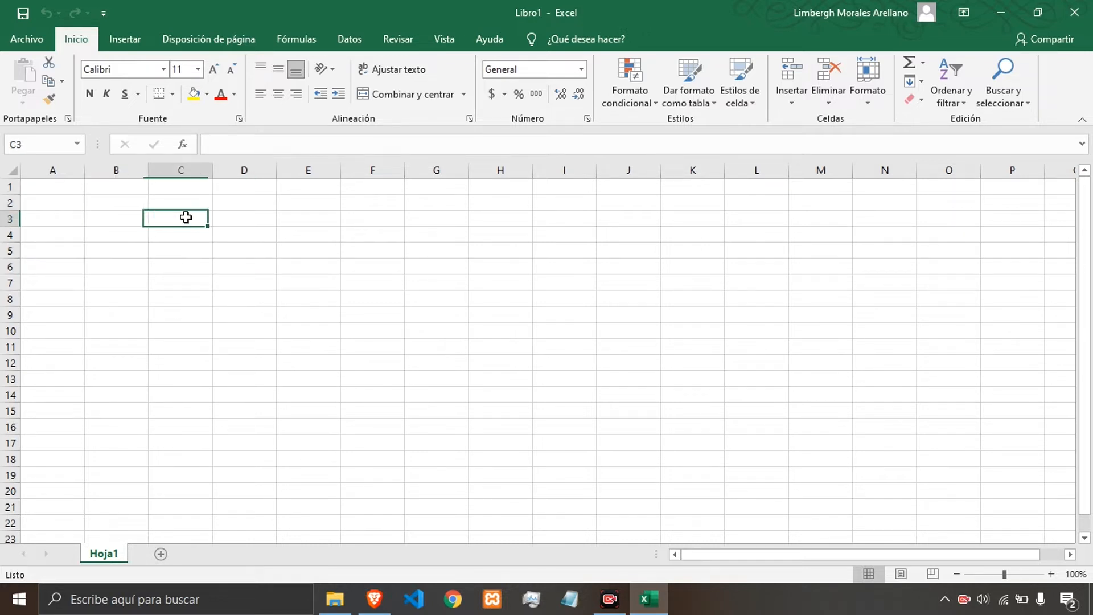
click(171, 203)
click(112, 202)
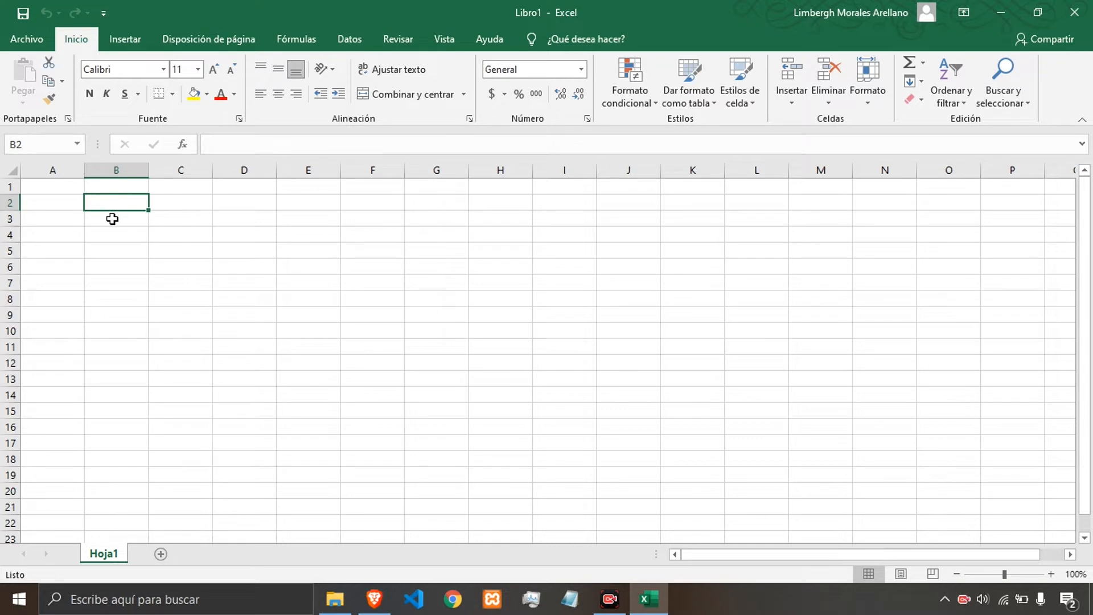
click(109, 217)
drag(80, 206, 334, 283)
click(267, 246)
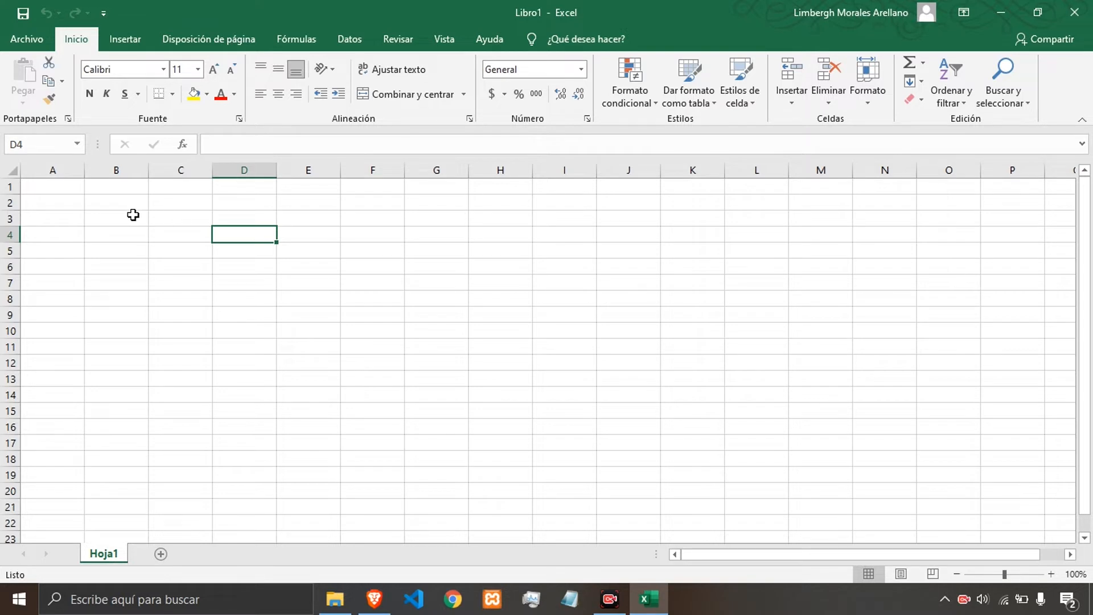
click(227, 145)
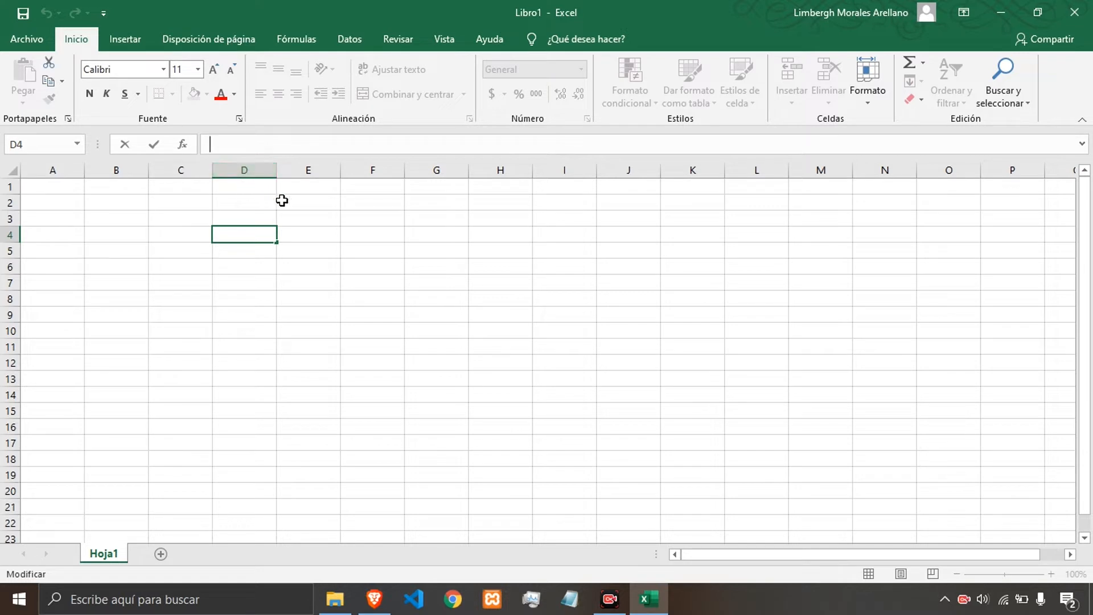
click(261, 203)
click(181, 203)
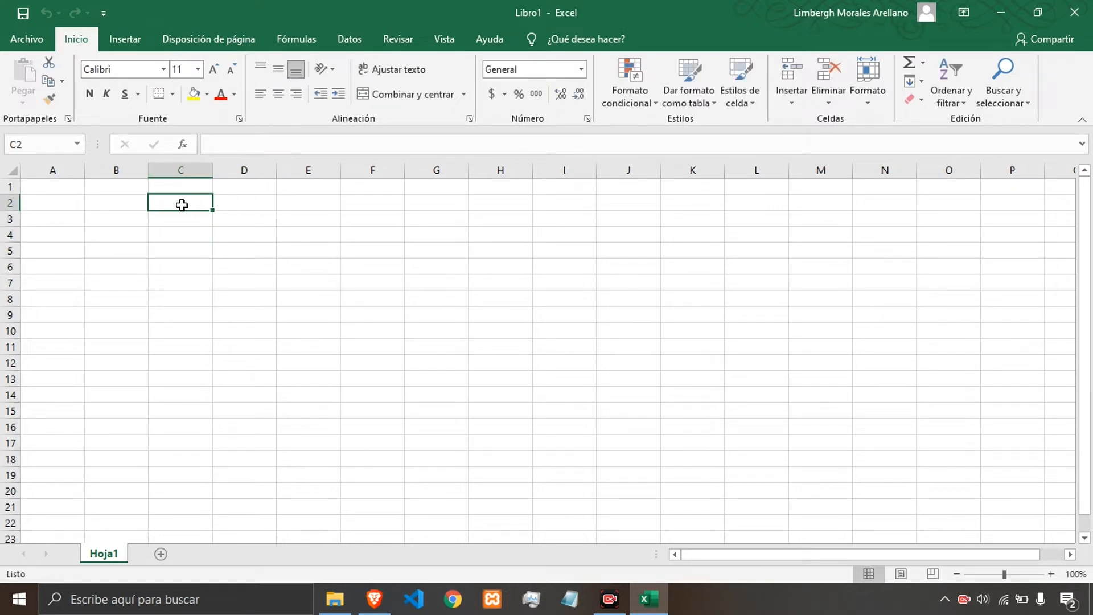
click(245, 226)
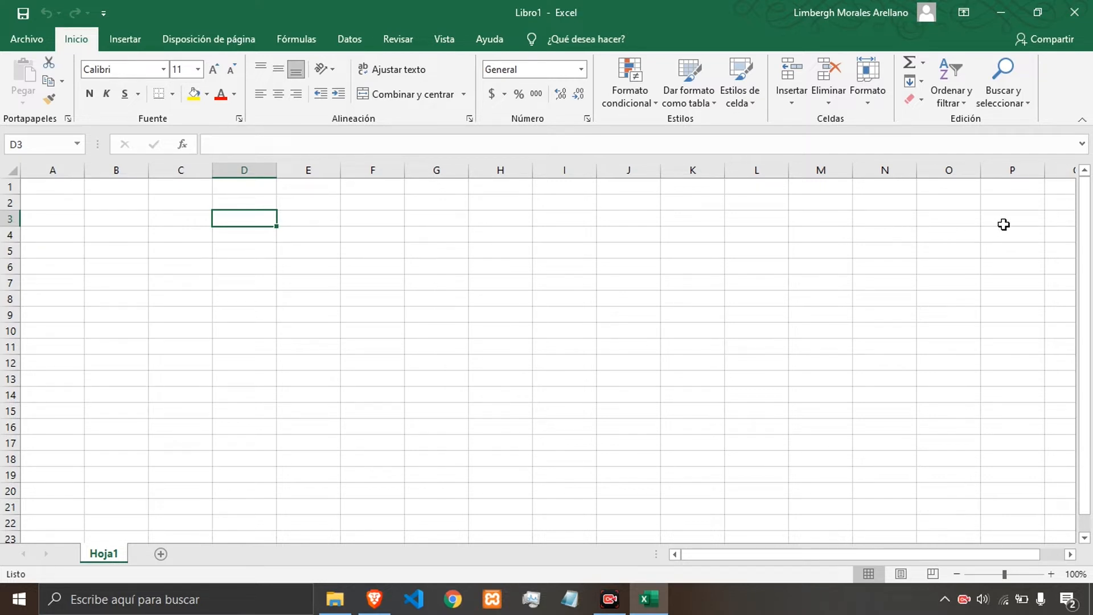
drag(1086, 233, 1086, 263)
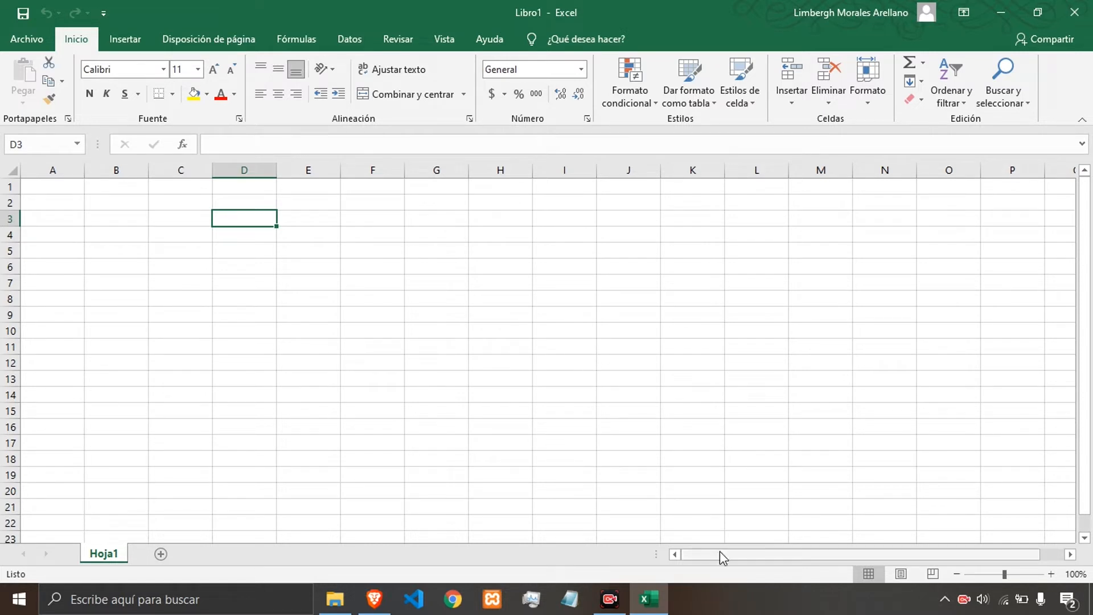
mouse_move(719, 551)
mouse_down()
mouse_move(788, 561)
mouse_move(699, 560)
mouse_move(795, 565)
mouse_move(713, 559)
mouse_up()
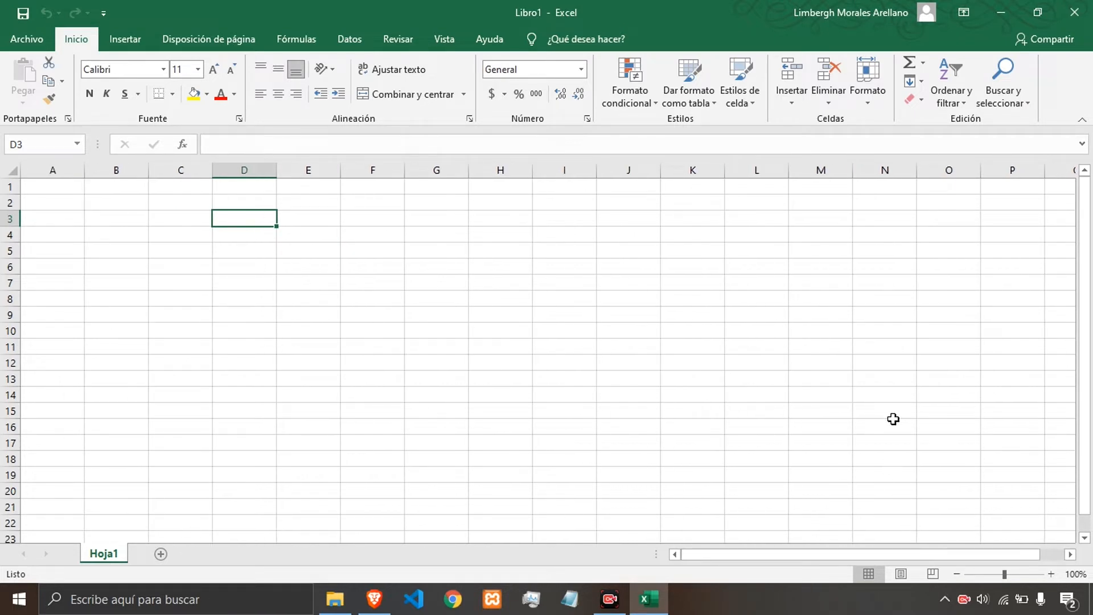
click(909, 606)
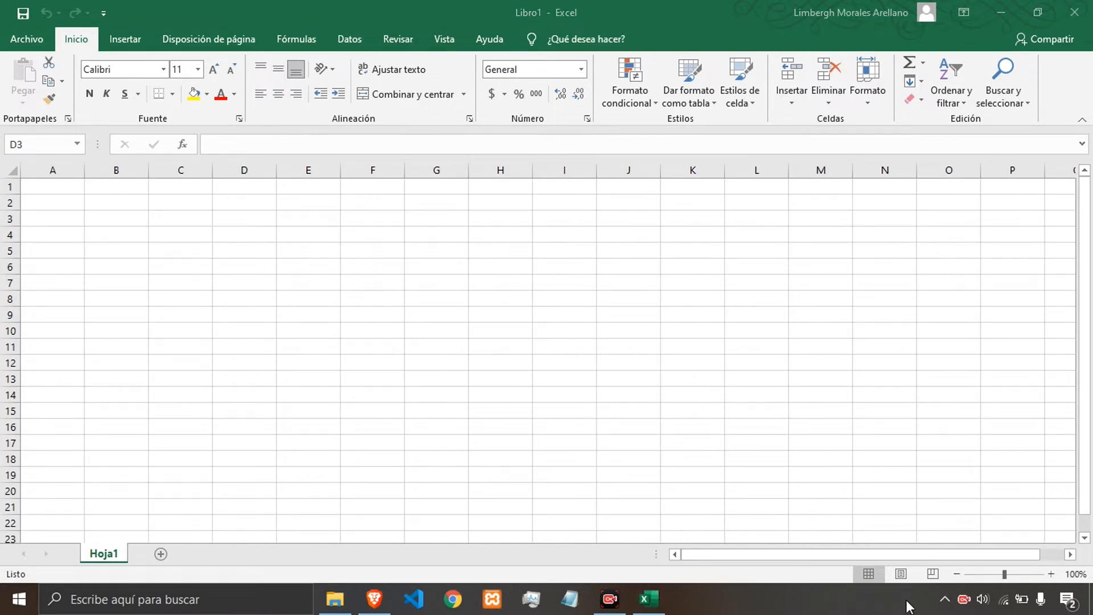
right_click(963, 603)
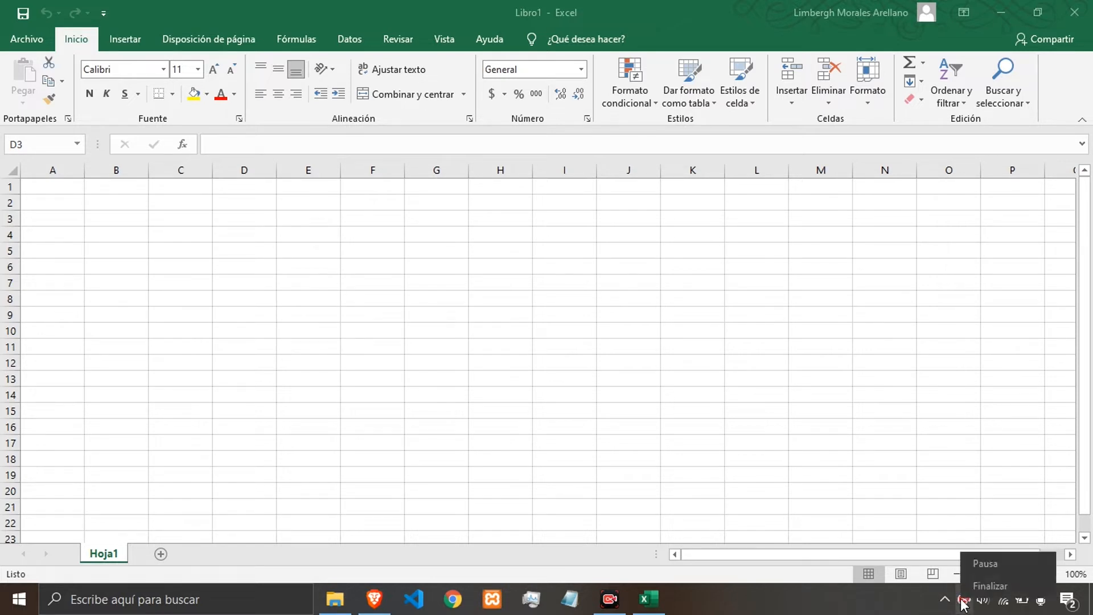
click(897, 608)
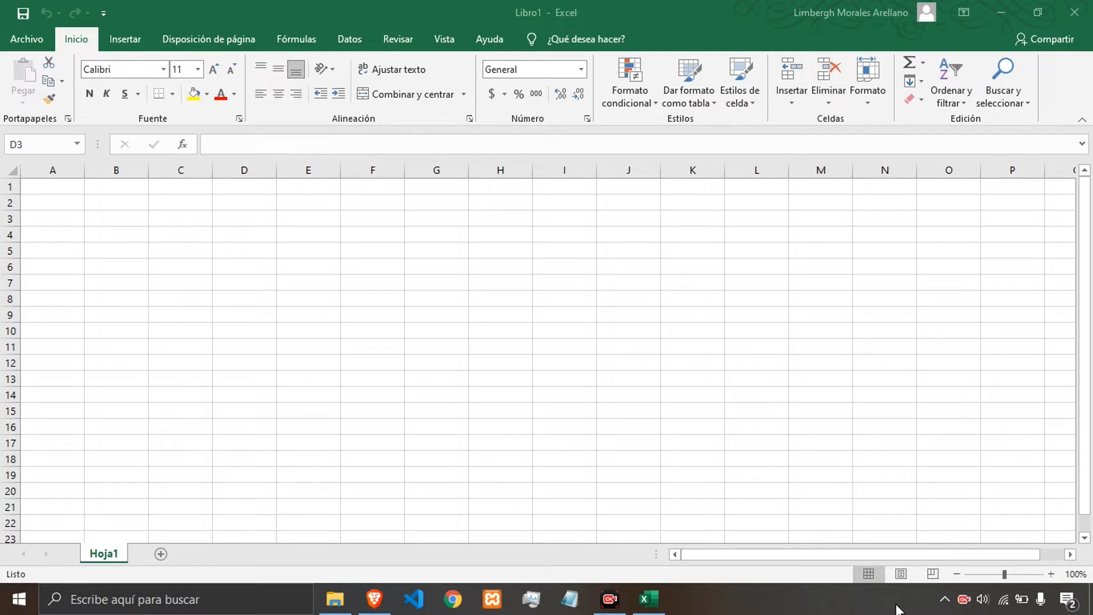
Zoom the sheet out to 41% and back in to 70%.
click(619, 611)
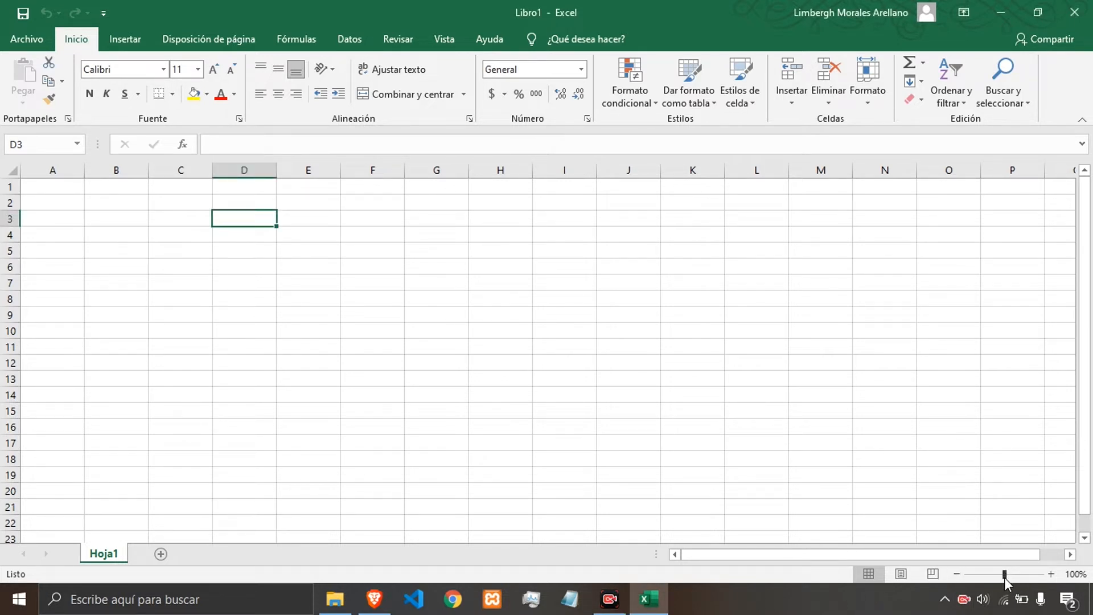
mouse_move(1004, 577)
mouse_down()
mouse_move(1024, 575)
mouse_move(988, 576)
mouse_up()
mouse_move(987, 580)
mouse_down()
mouse_move(1005, 579)
mouse_move(980, 576)
mouse_up()
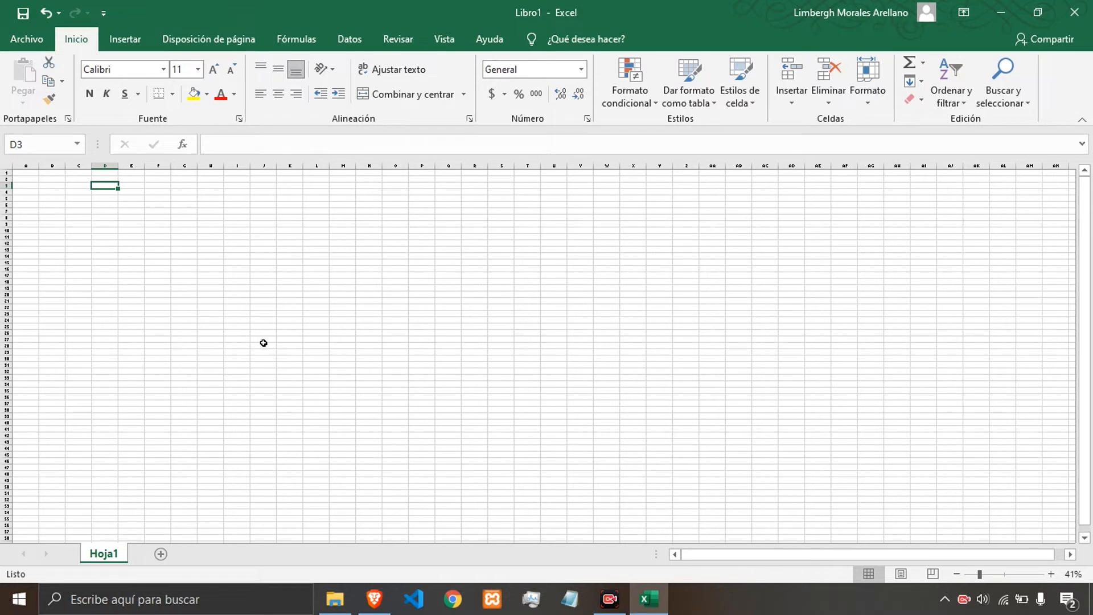
drag(55, 202, 753, 440)
drag(1083, 261, 1054, 292)
click(791, 281)
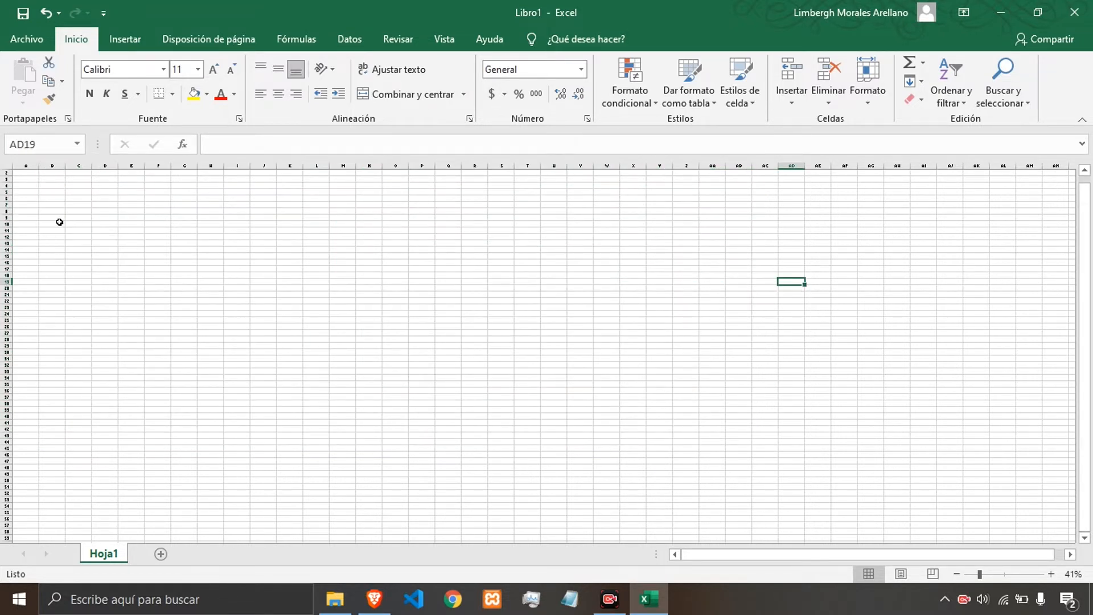
scroll(88, 247, up, 1)
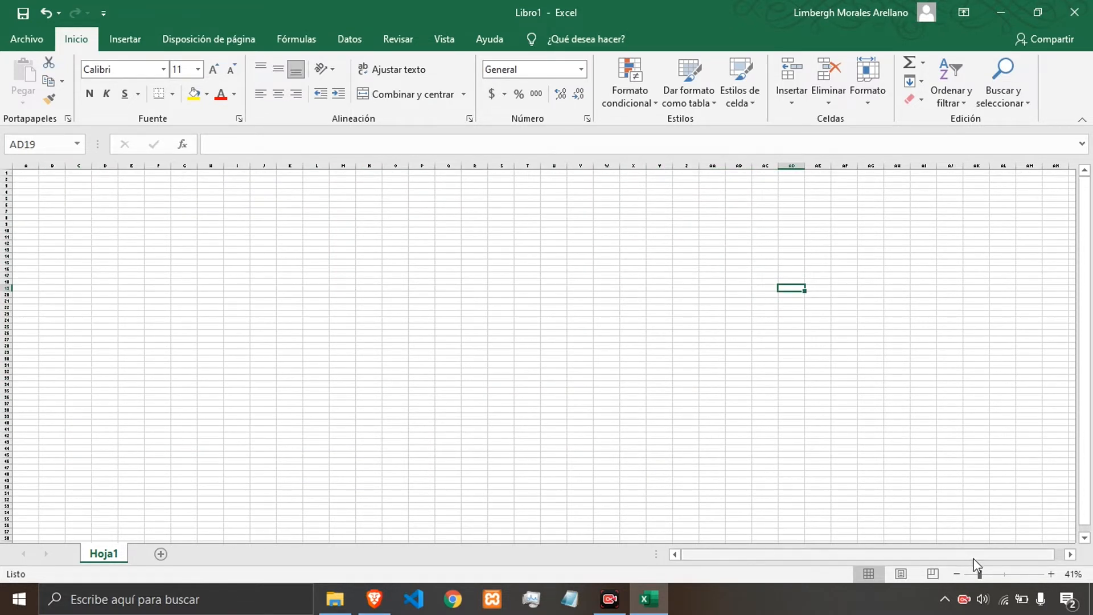
click(1051, 574)
click(1050, 574)
click(1050, 573)
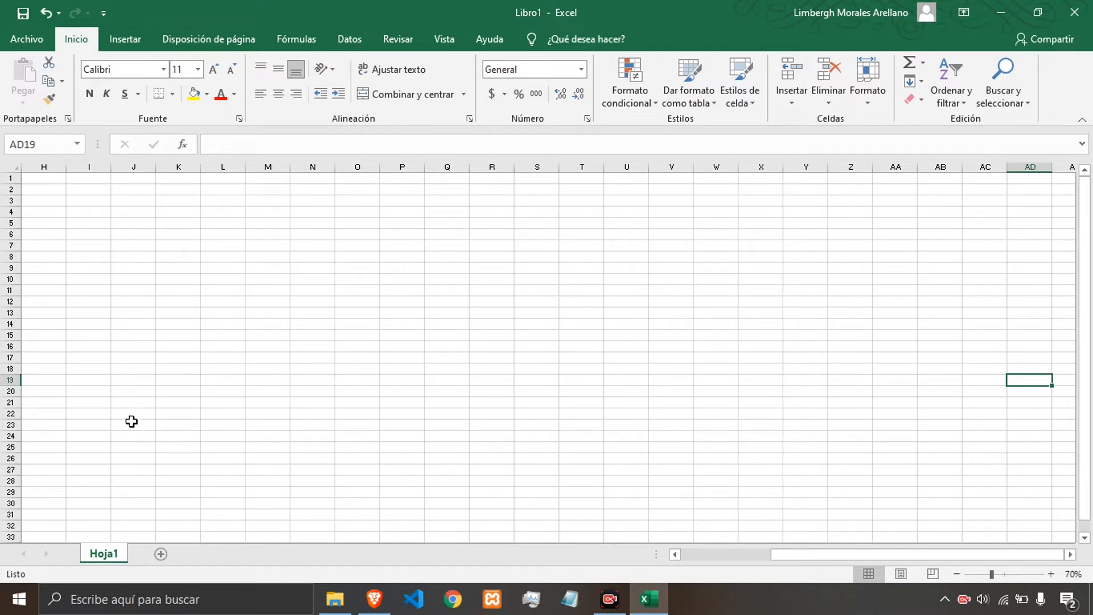
Add four new worksheets, Hoja2 through Hoja5, to the workbook.
click(160, 554)
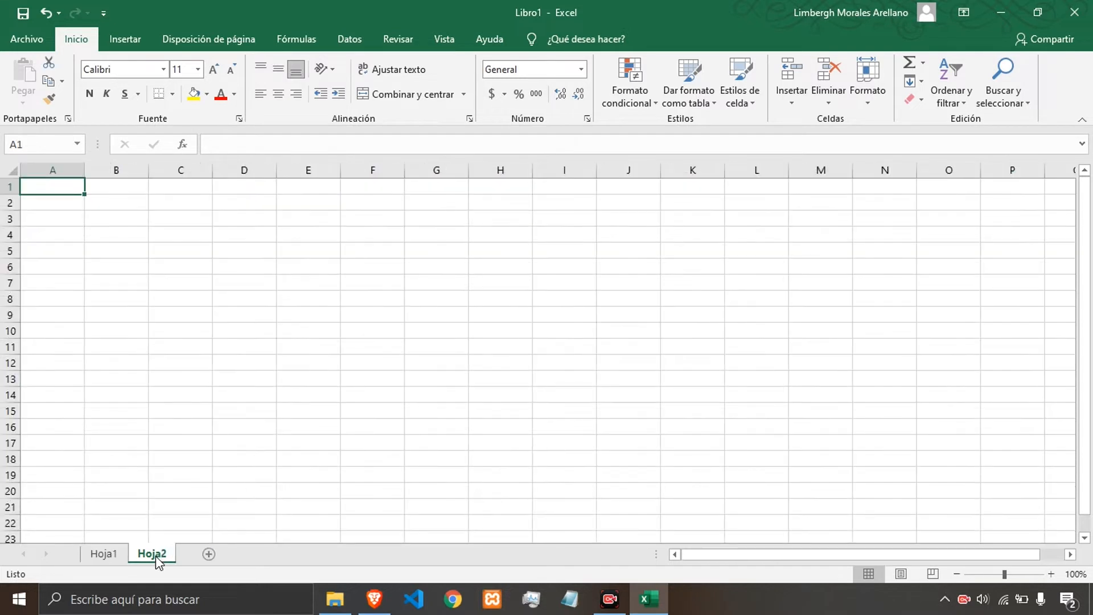
click(215, 558)
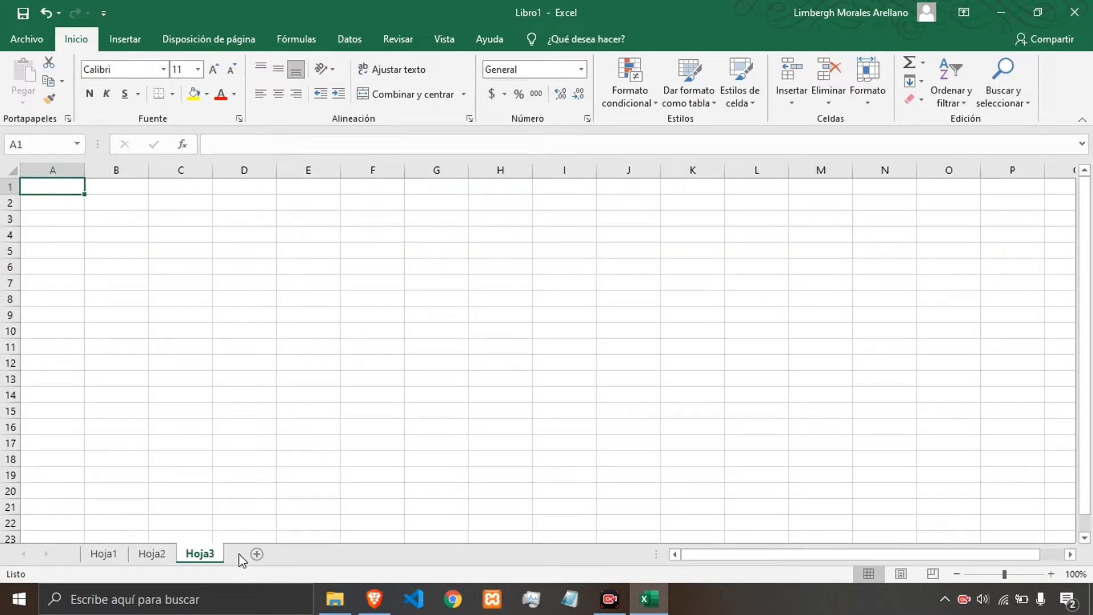
click(257, 554)
click(304, 555)
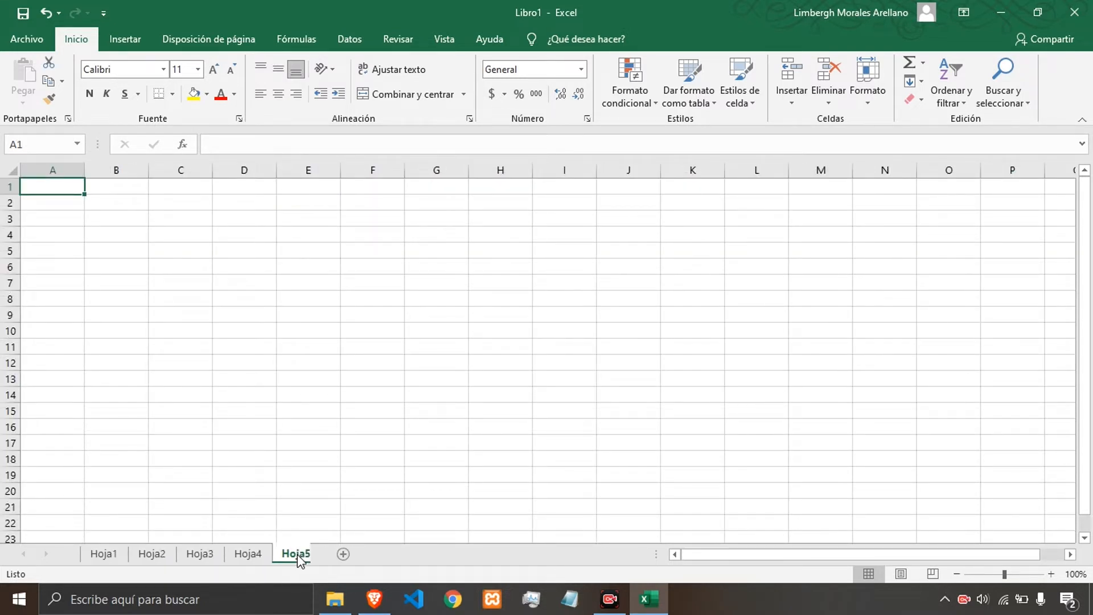
Switch back and forth between the Hoja1 and Hoja2 sheets.
click(108, 555)
click(157, 556)
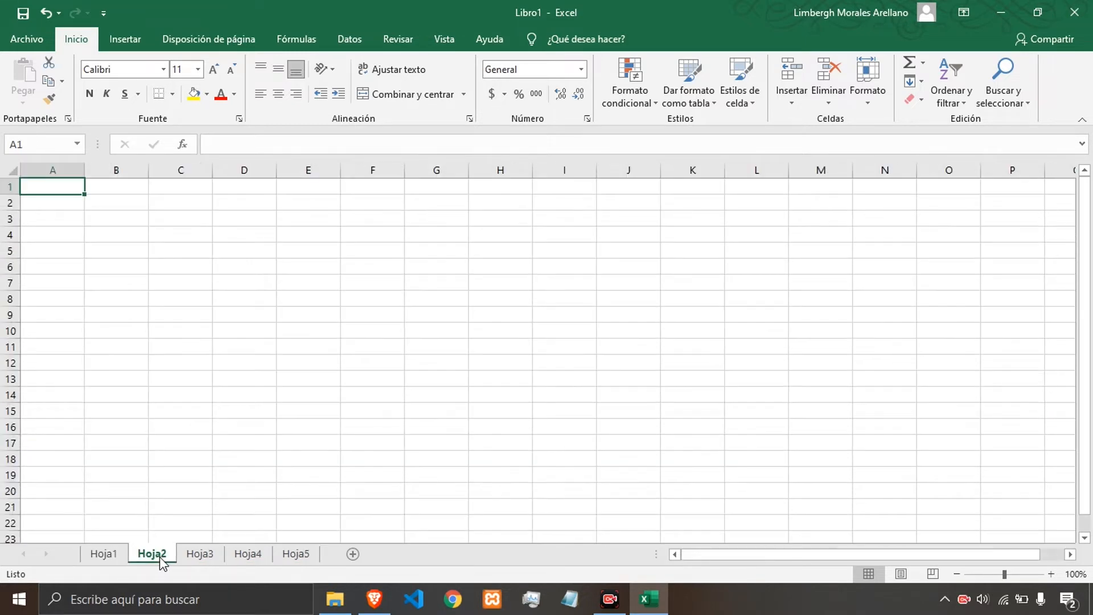
click(111, 555)
click(155, 555)
click(114, 553)
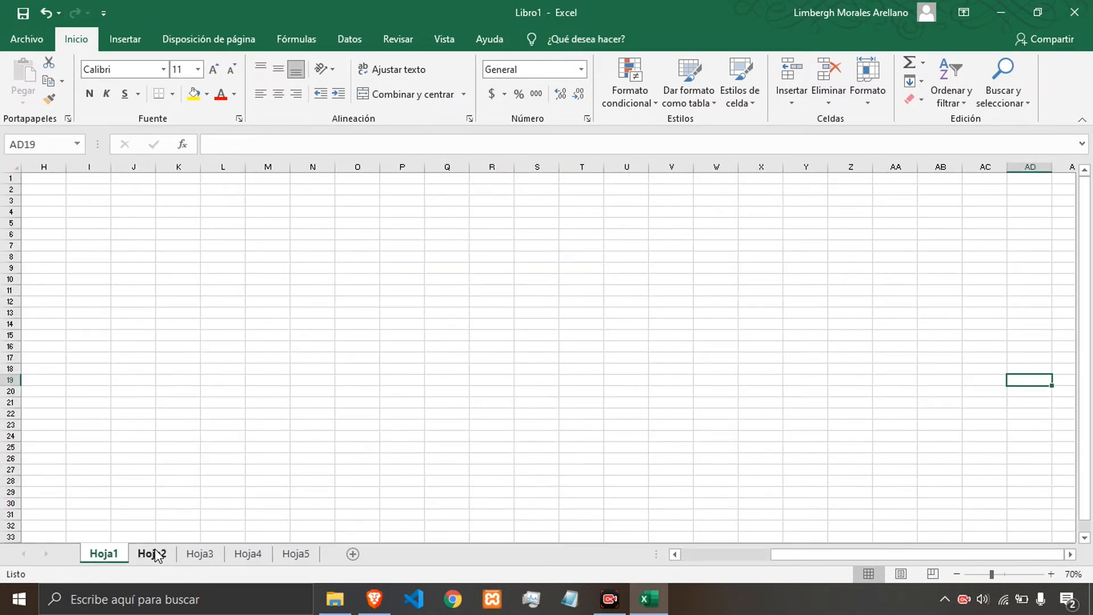
click(155, 555)
click(114, 554)
Rename the Hoja1 sheet to Modificar el nombre.
double_click(104, 554)
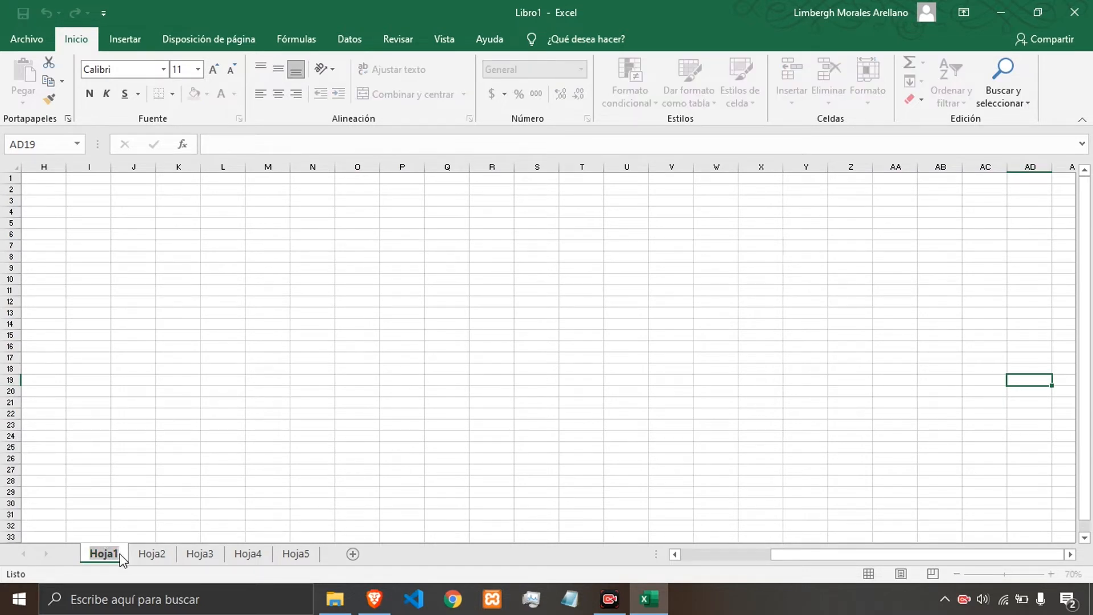
text(Mo)
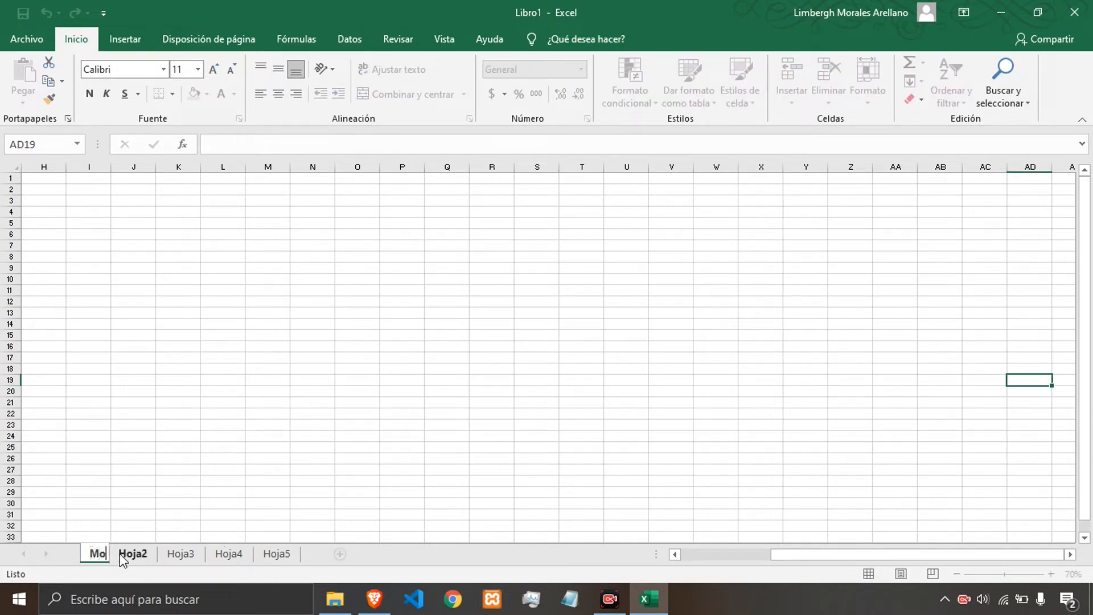
text(dificar el nombre)
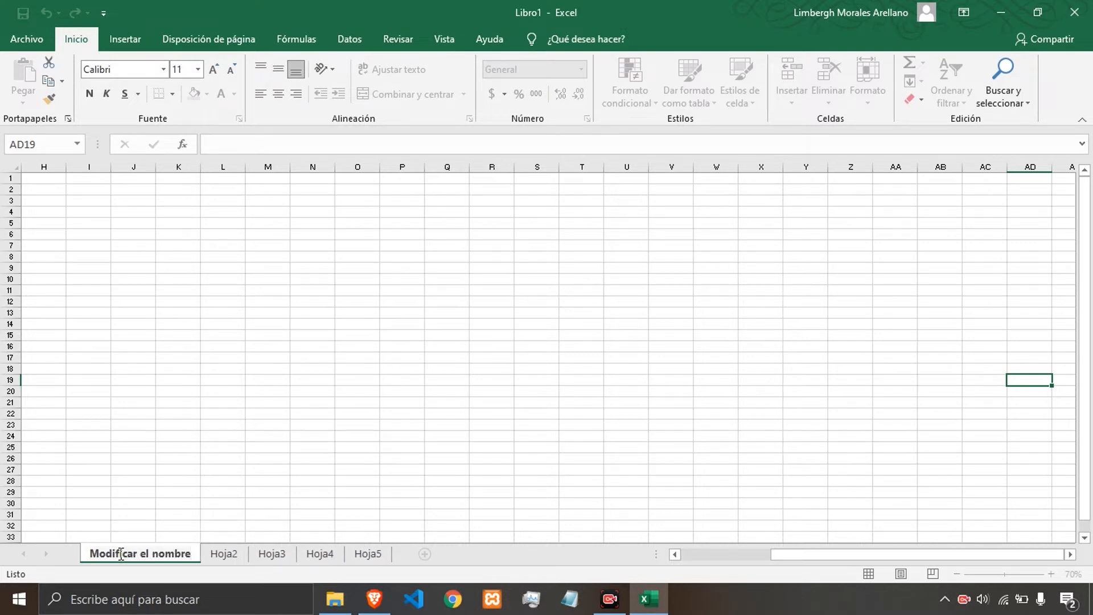
key(Return)
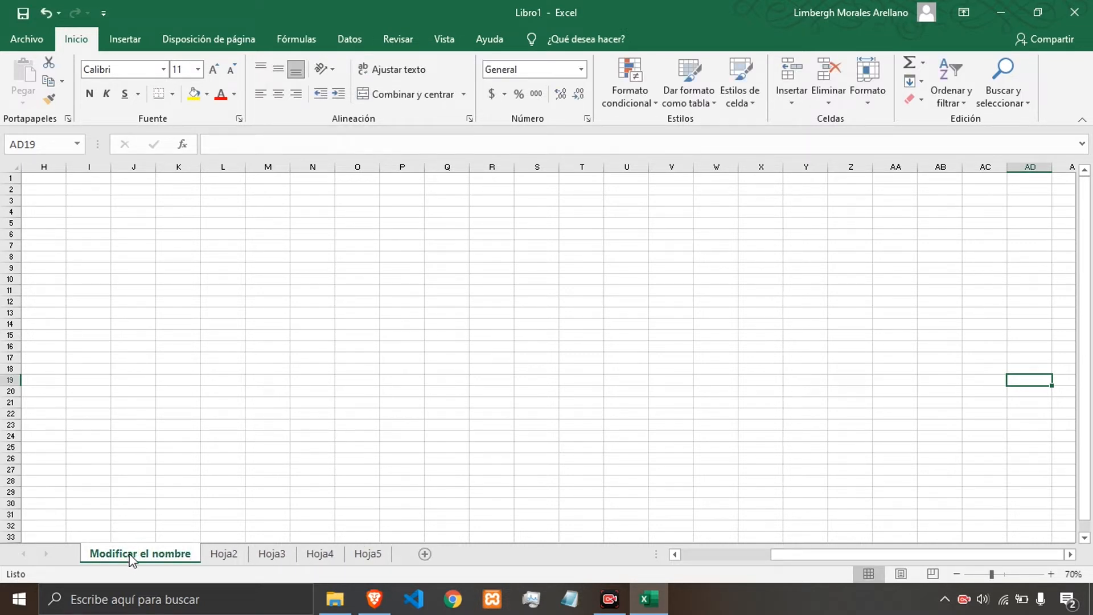
Rename the Modificar el nombre sheet to Cambiar using the rename command.
right_click(129, 555)
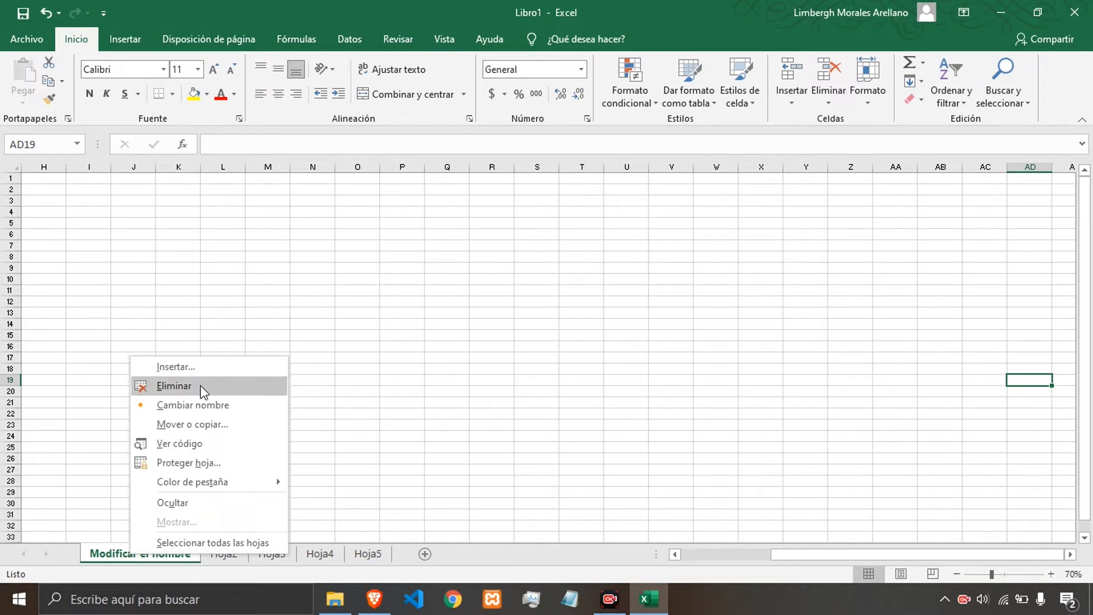
click(197, 406)
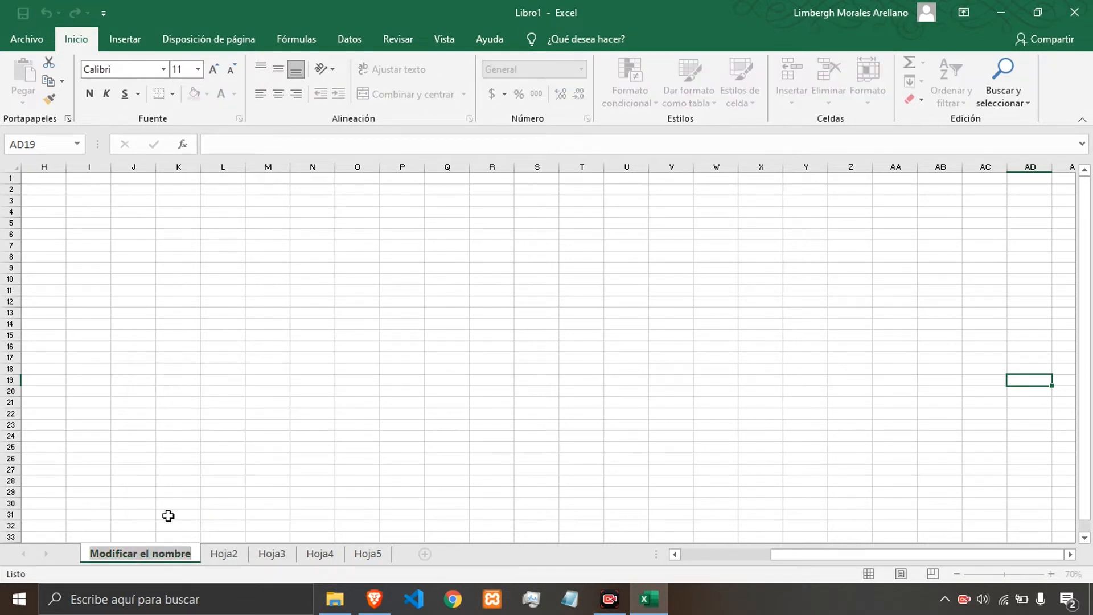
text(Cambiar)
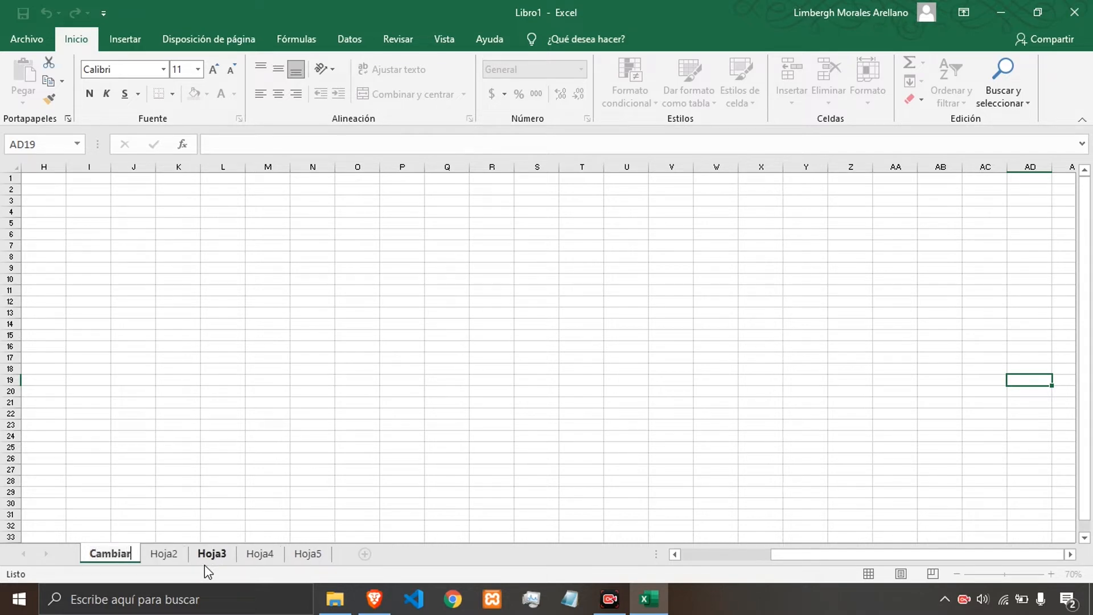
key(Return)
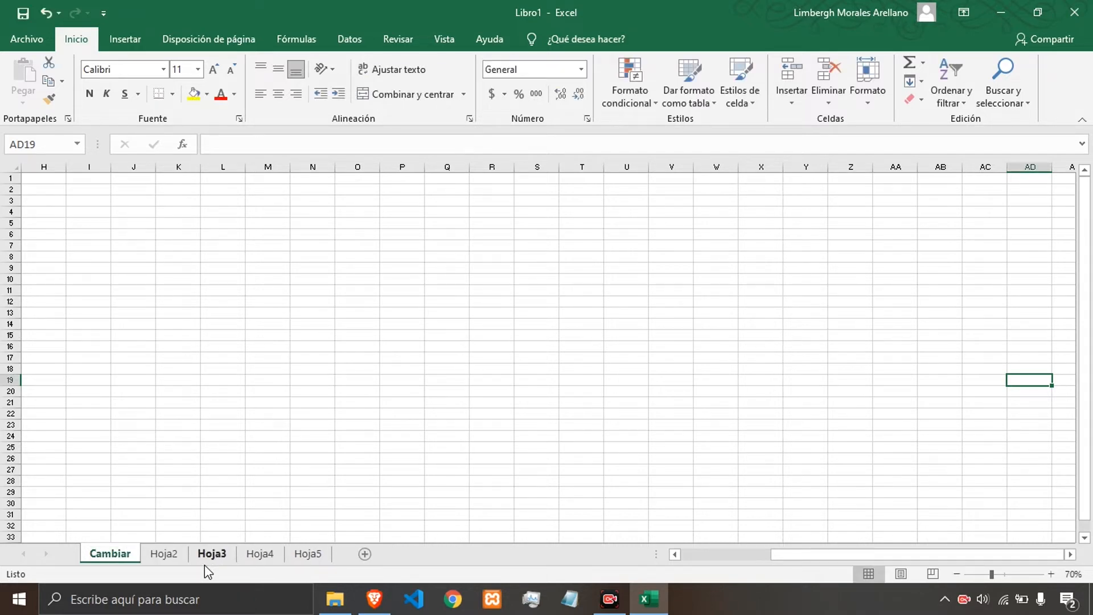
Switch through each of the sheets from Cambiar to Hoja5.
click(165, 561)
click(117, 558)
click(164, 555)
click(212, 555)
click(260, 555)
click(313, 555)
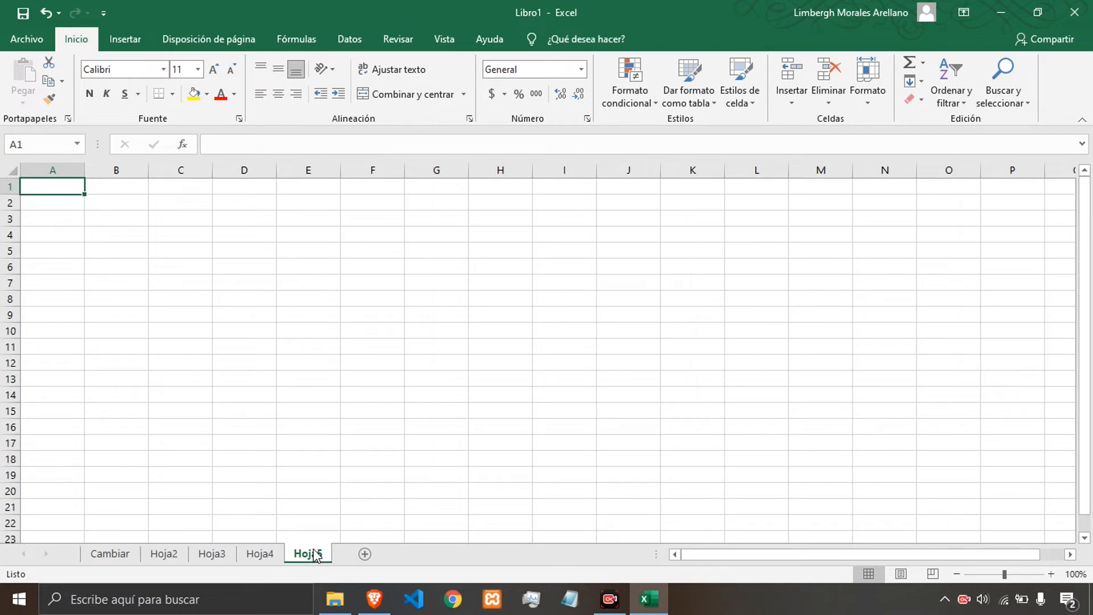
click(264, 556)
click(302, 556)
Delete the sheets Hoja5, Hoja4, Hoja3 and Hoja2, leaving only Cambiar.
right_click(303, 552)
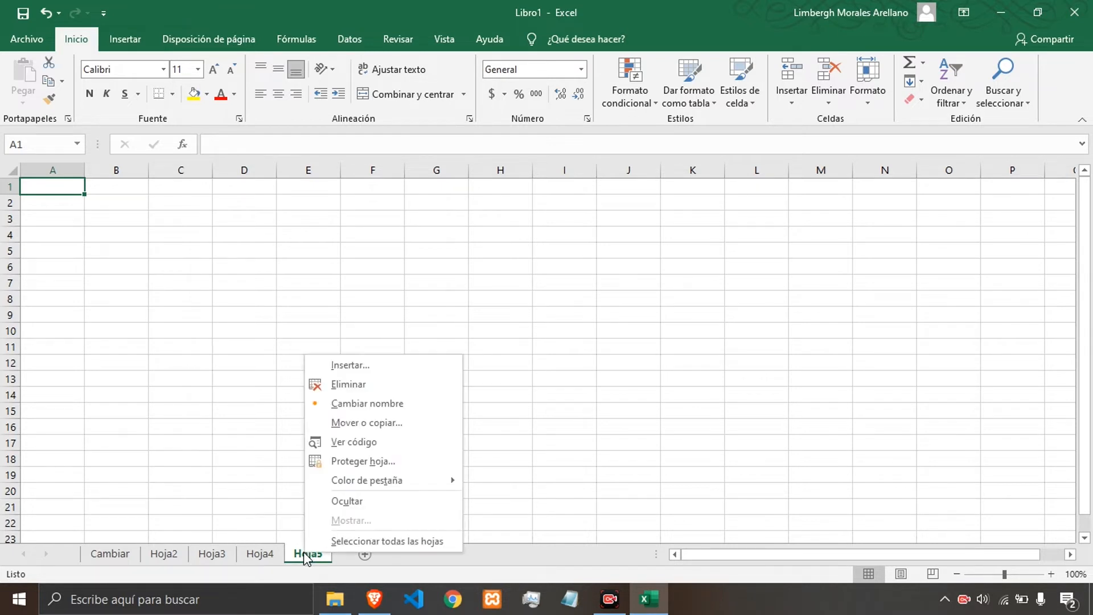
click(344, 386)
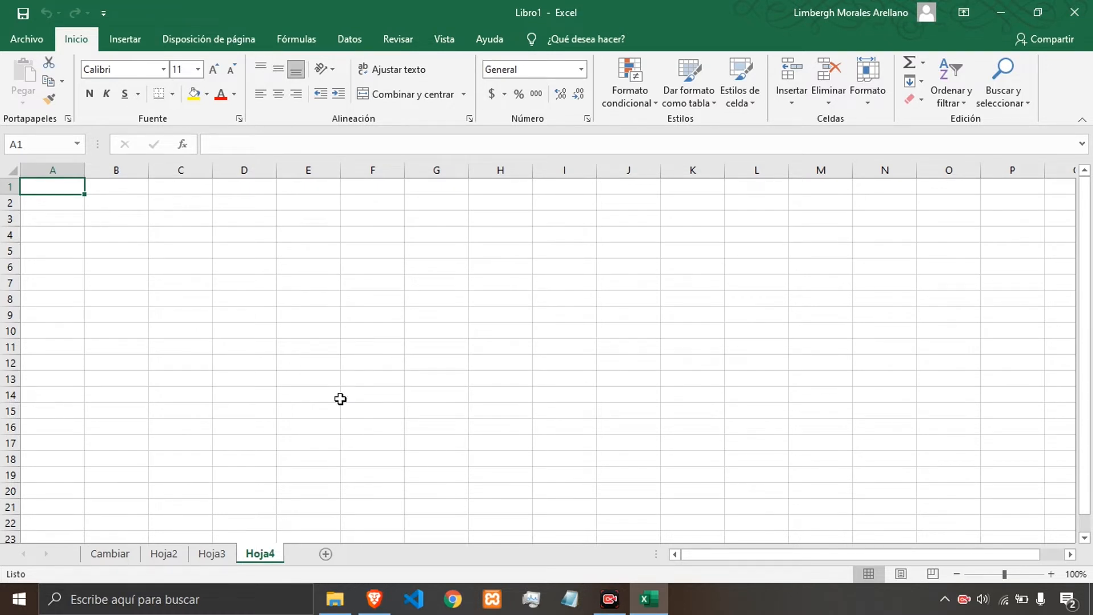
right_click(269, 559)
click(313, 387)
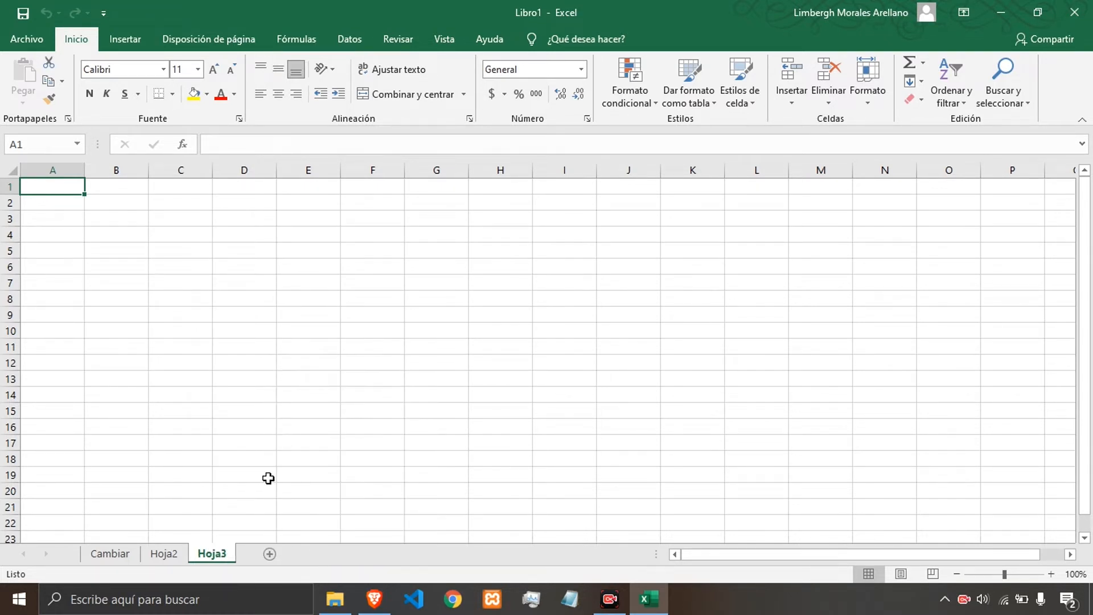
right_click(227, 559)
click(276, 392)
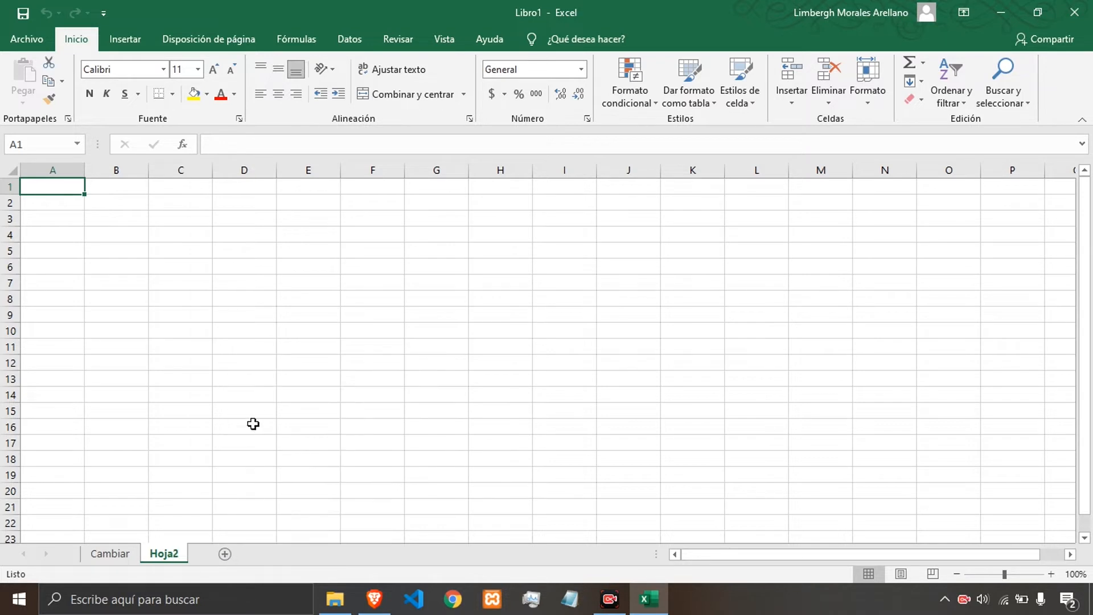
right_click(177, 555)
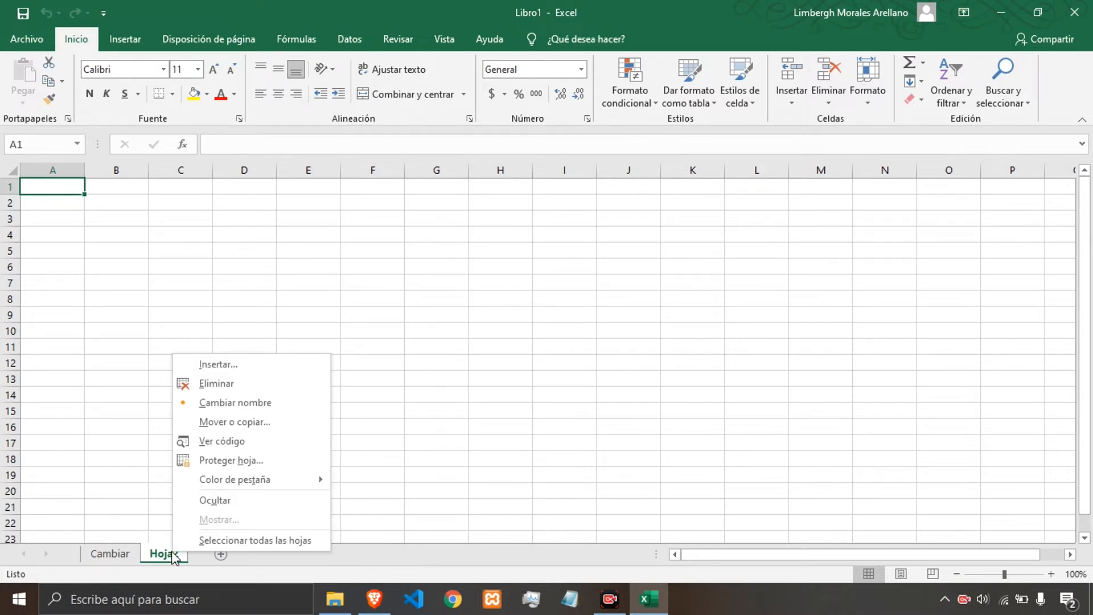
click(230, 381)
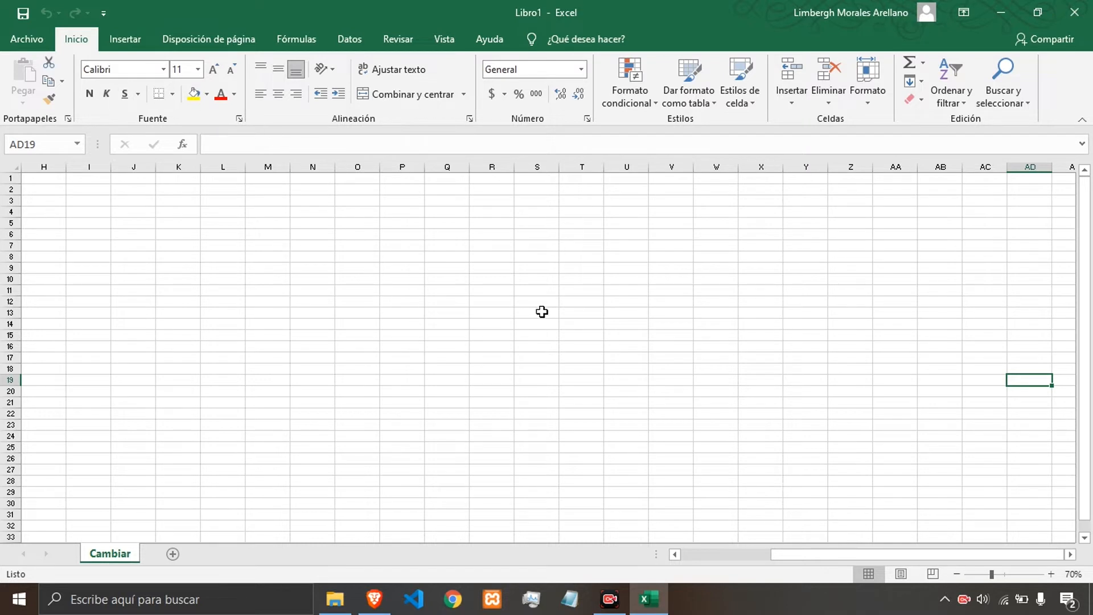
Copy the values in cells L4:N4 and paste them starting at cell L7.
click(288, 301)
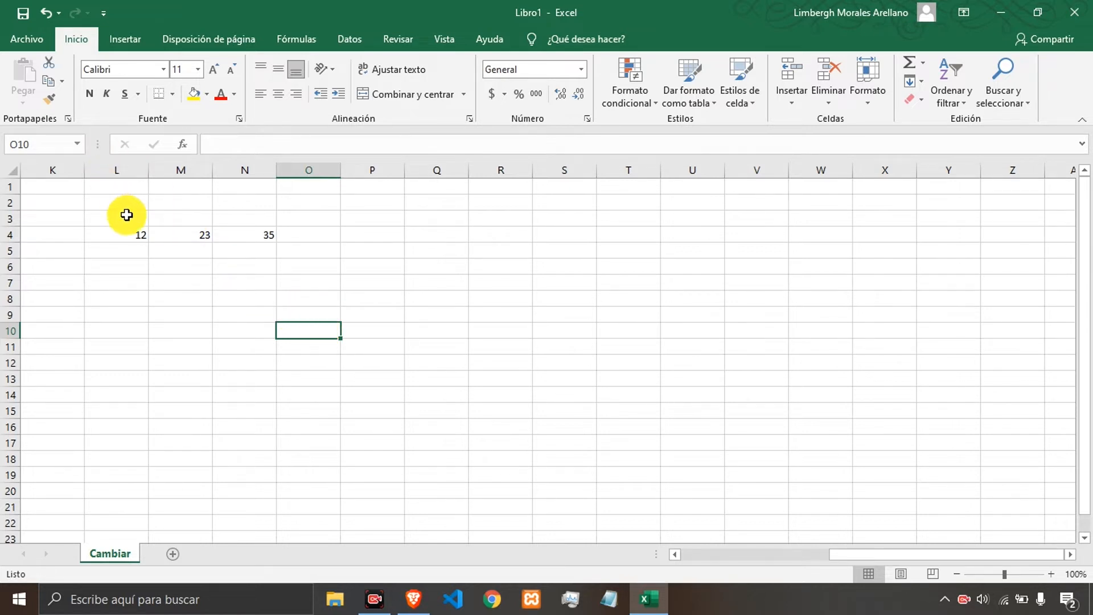
drag(125, 233, 263, 236)
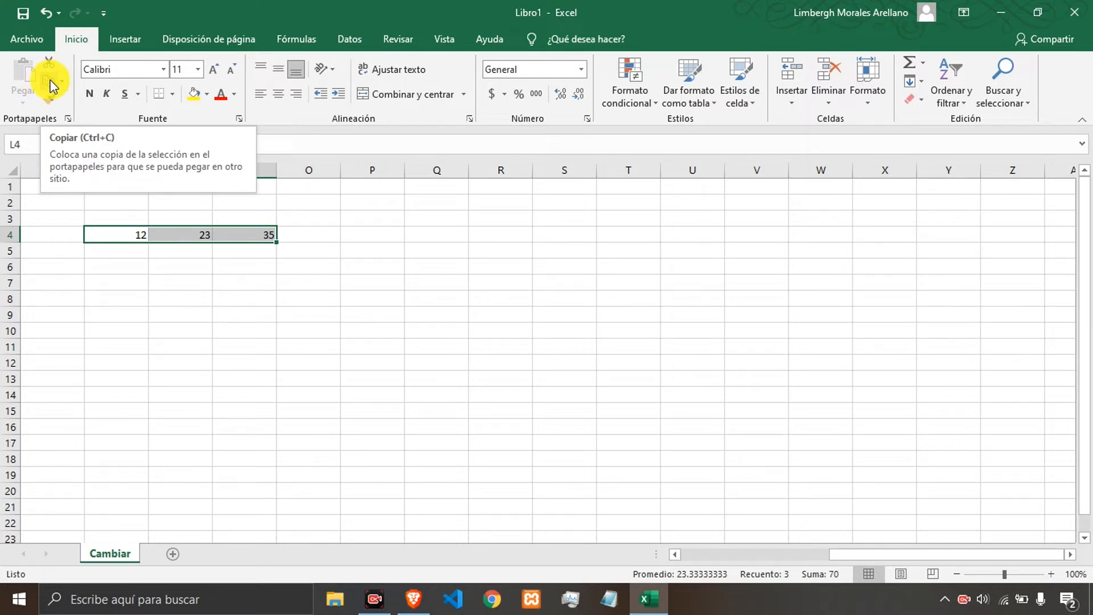
click(51, 83)
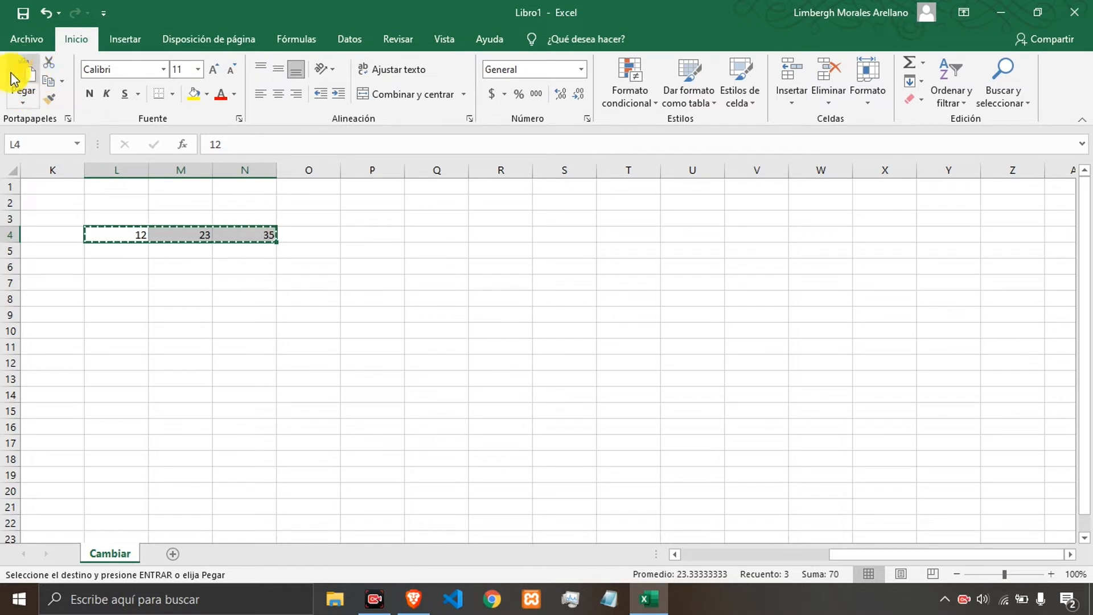
click(37, 86)
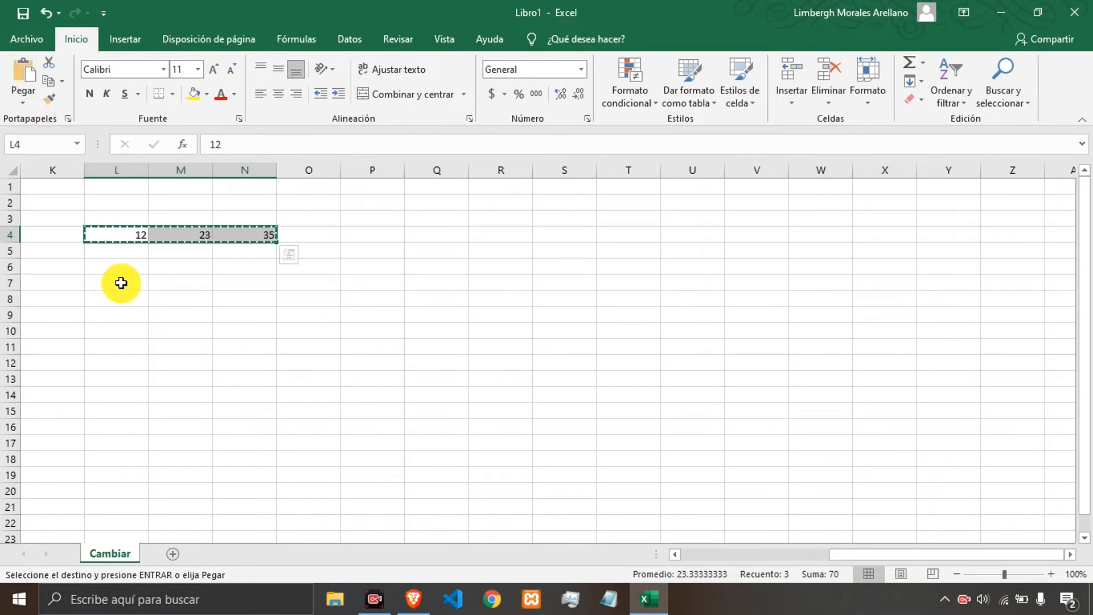
click(121, 283)
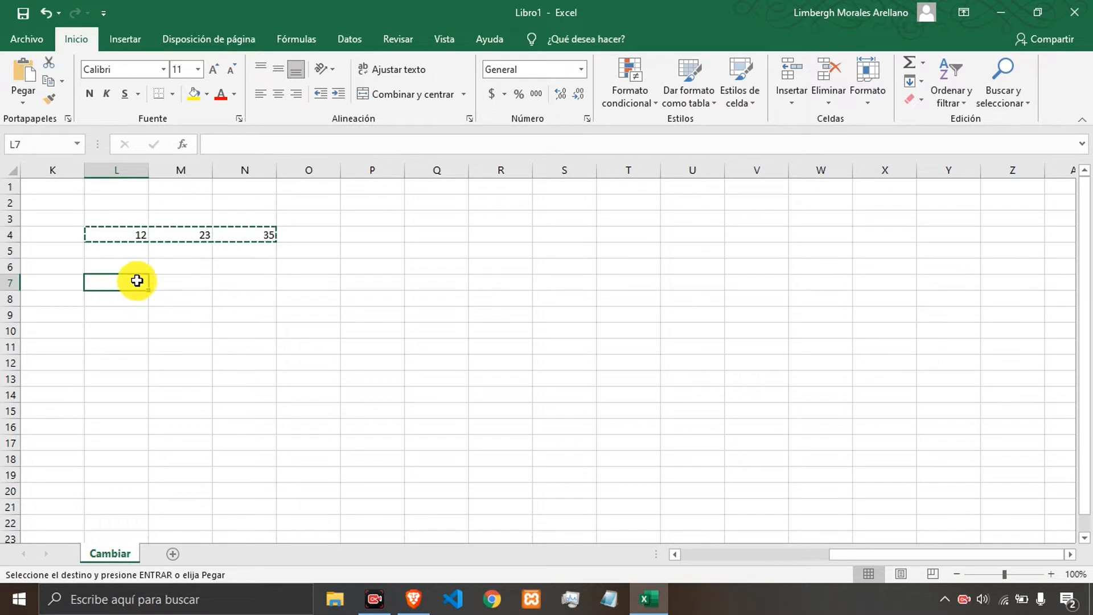
click(21, 78)
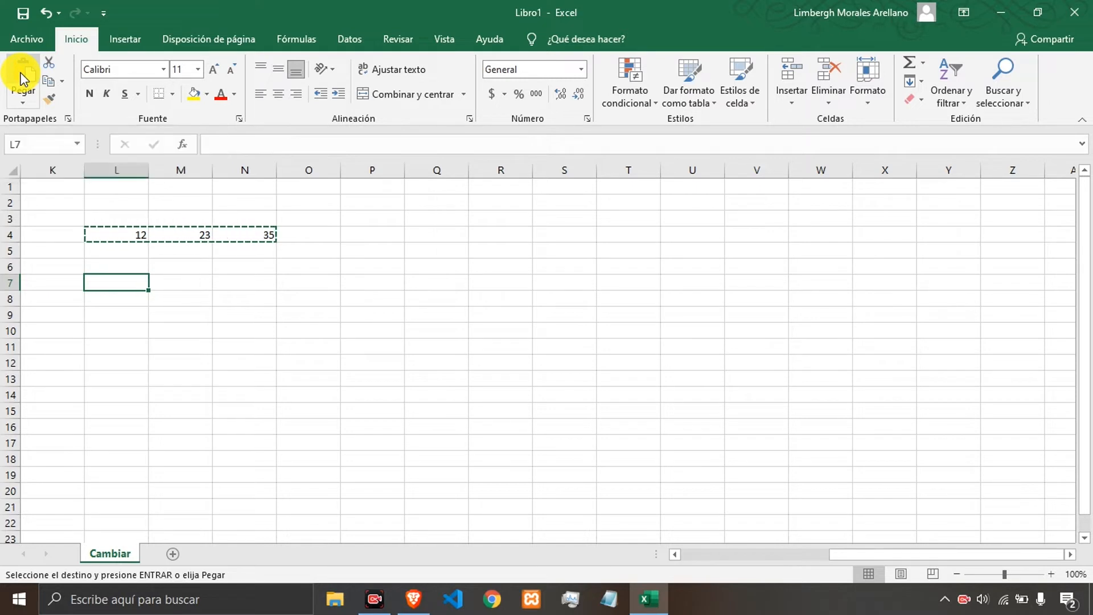
Inspect the original cells in row 4 and the pasted cells in row 7 to compare contents.
click(197, 310)
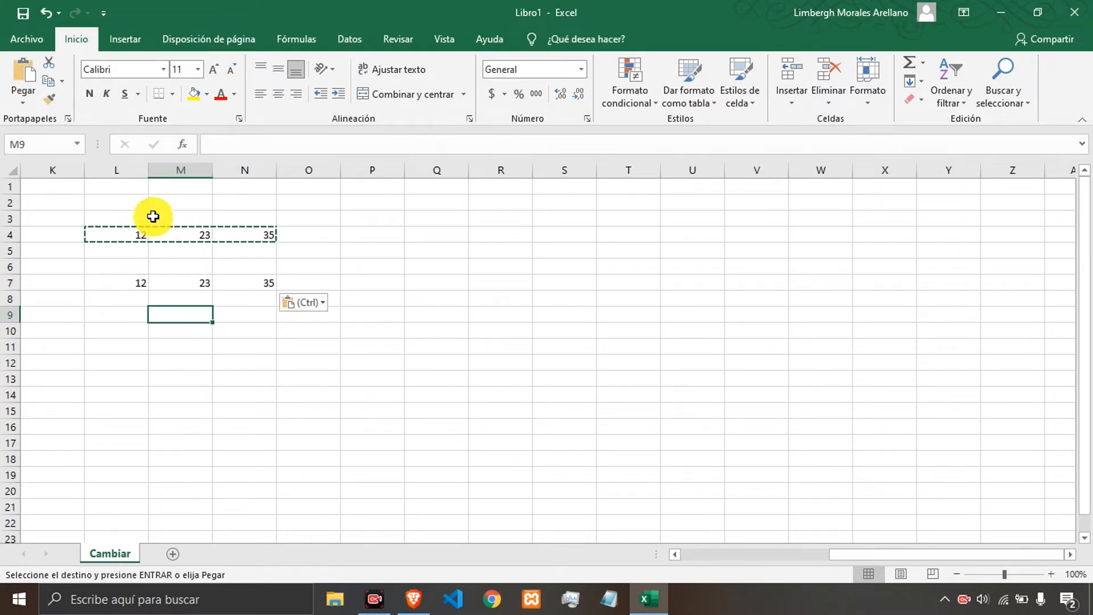
click(152, 234)
click(188, 283)
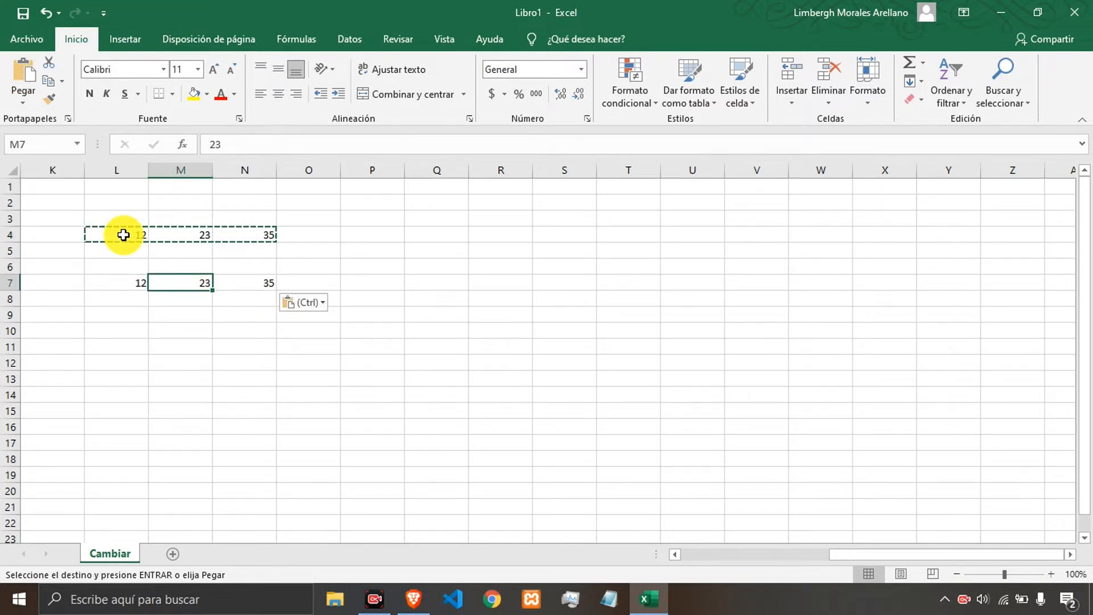
click(219, 328)
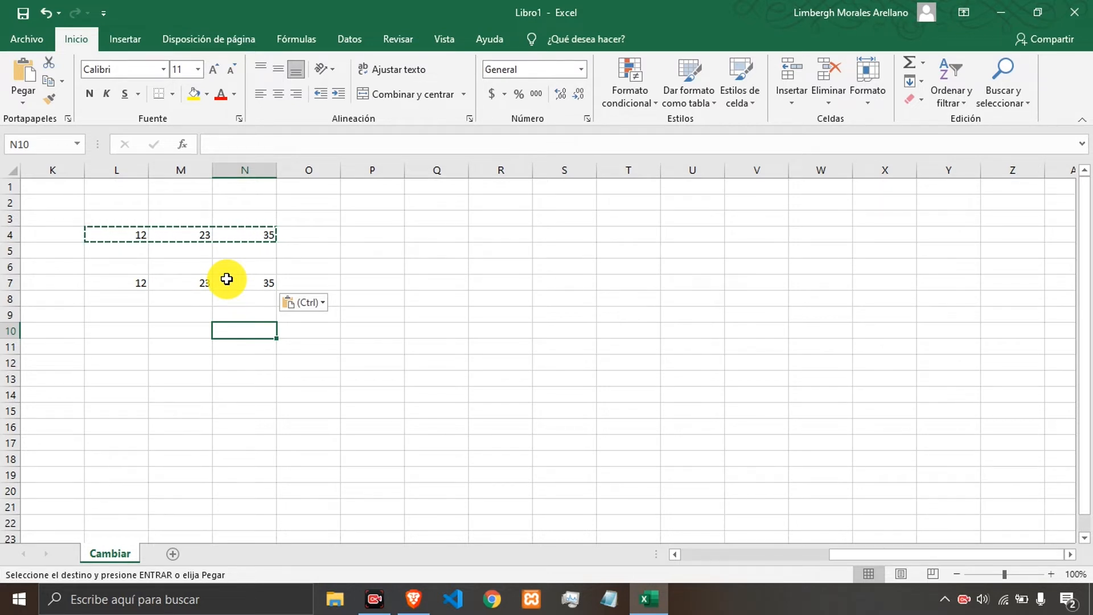
click(267, 230)
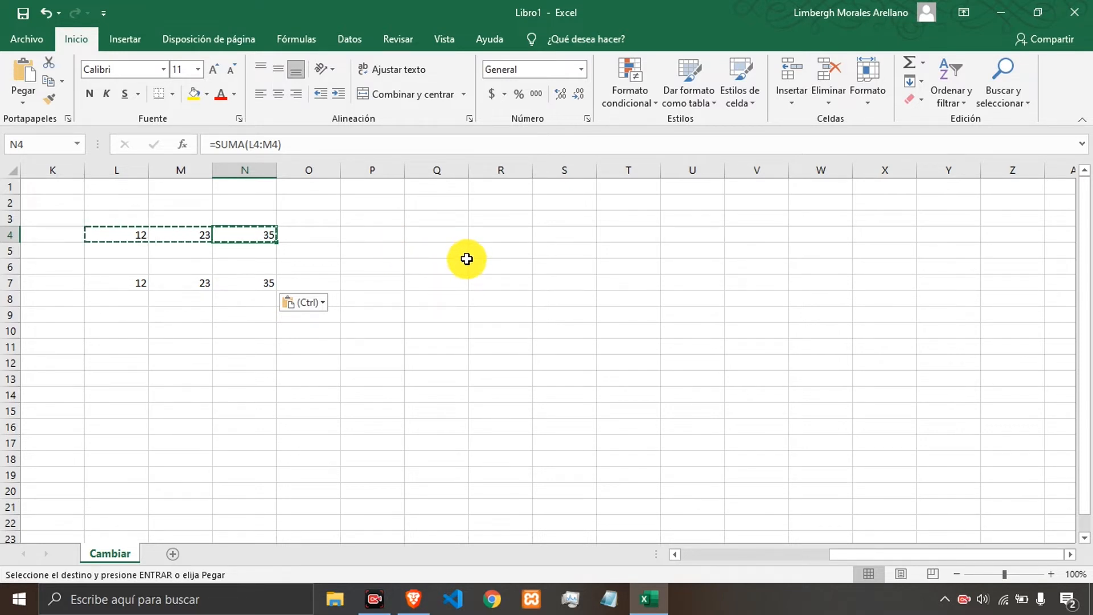
Paste the copied N4 formula into cell R12 and open its formula to inspect the adjusted references.
click(414, 247)
click(259, 235)
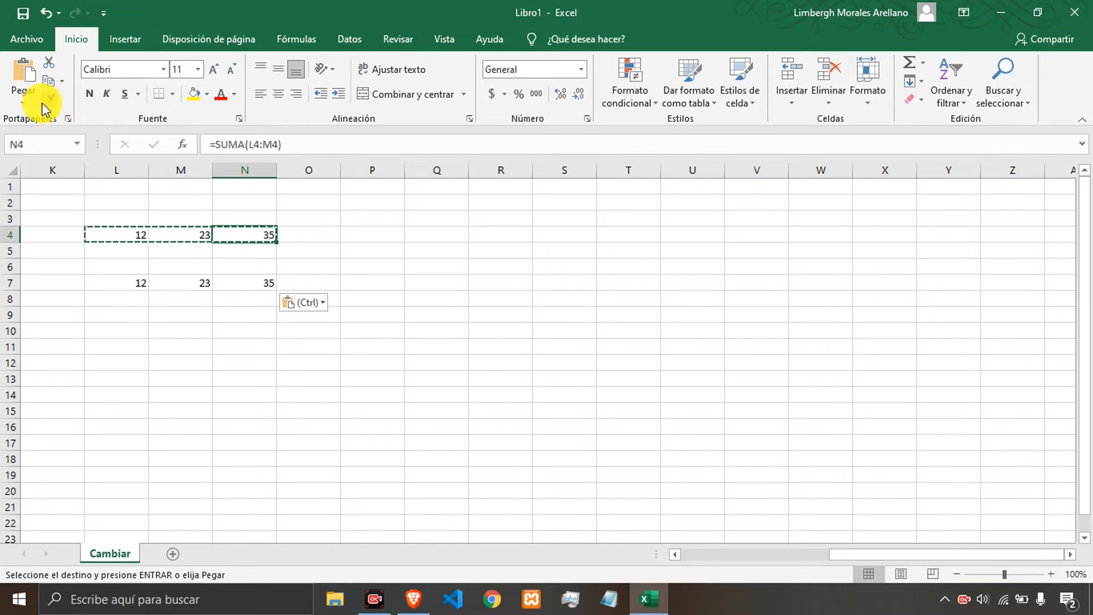
click(483, 359)
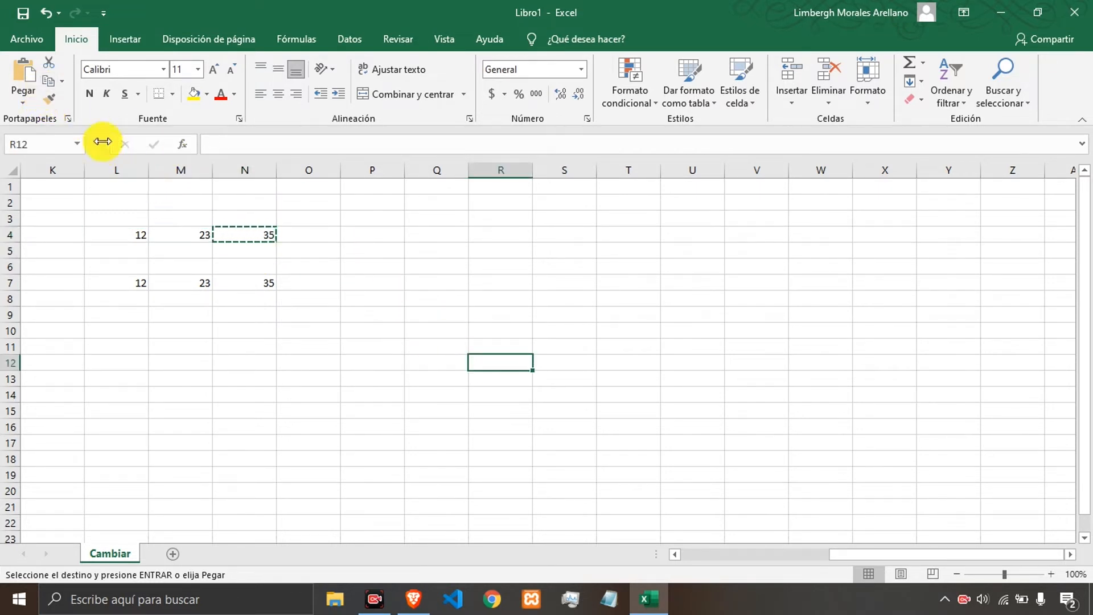
click(25, 80)
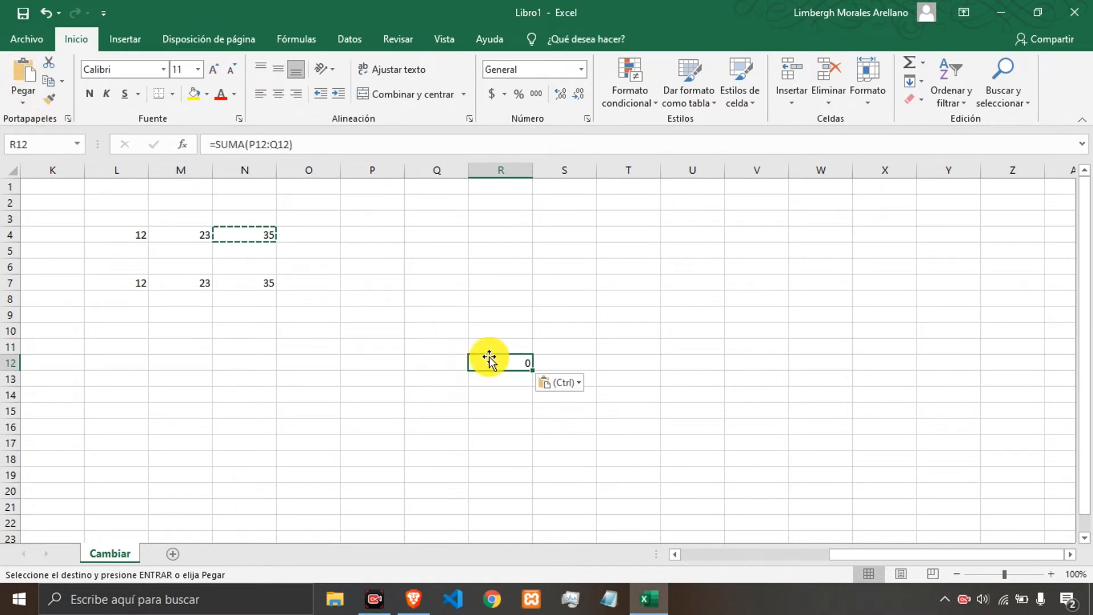
click(268, 147)
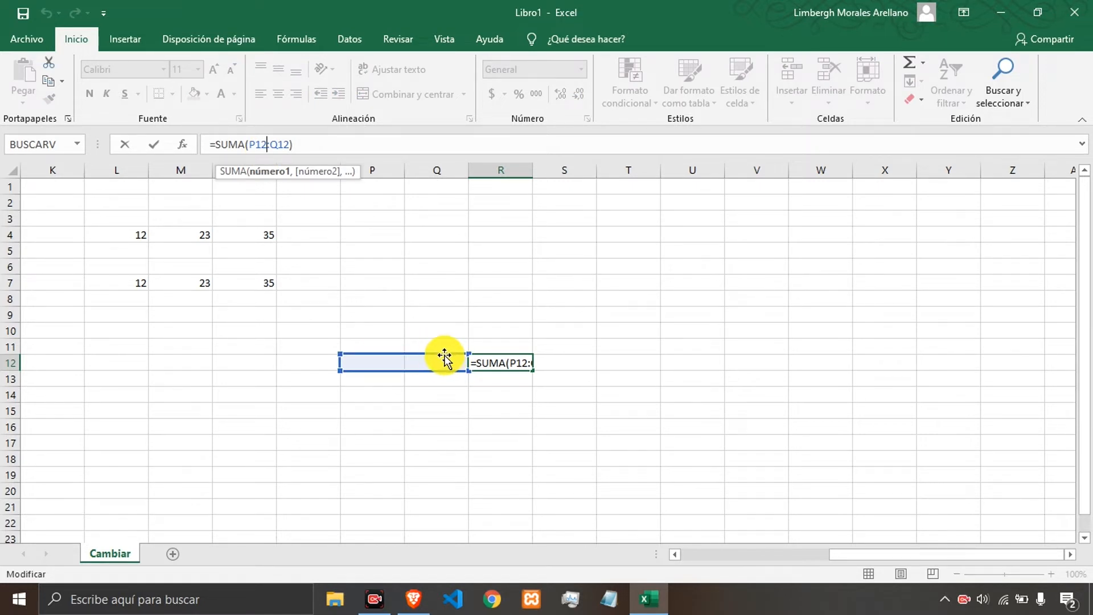
click(489, 363)
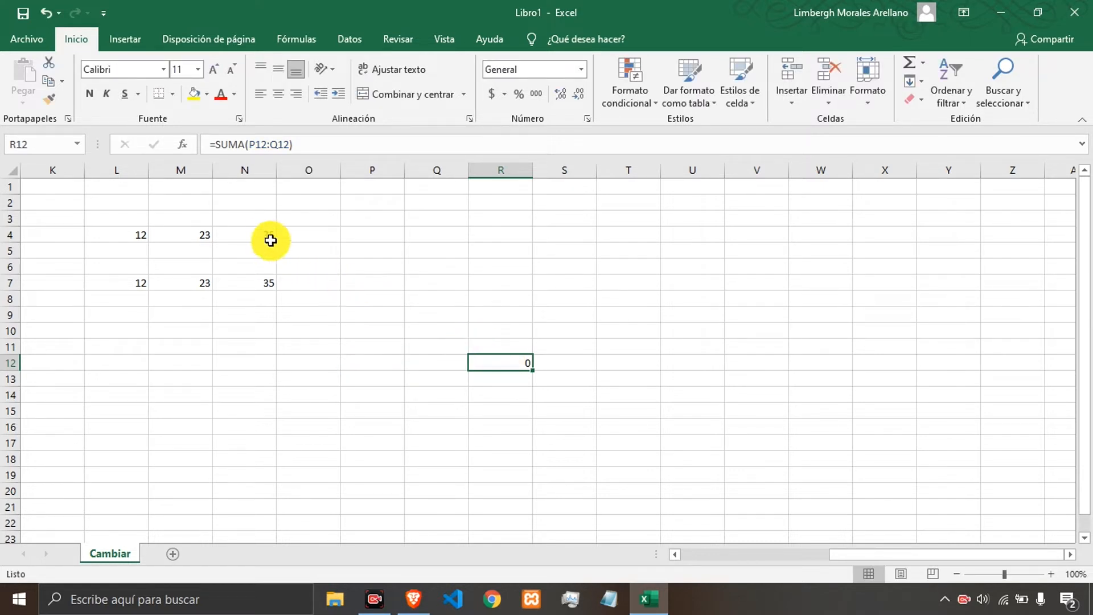
Copy cell N4 and paste only its value into cell T5.
click(252, 234)
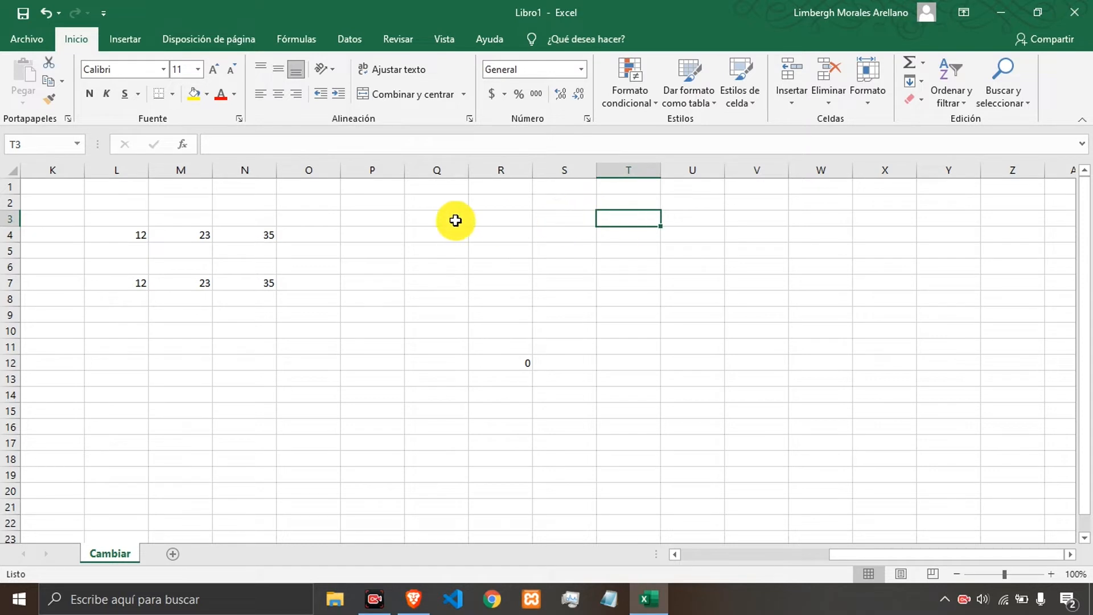
click(262, 239)
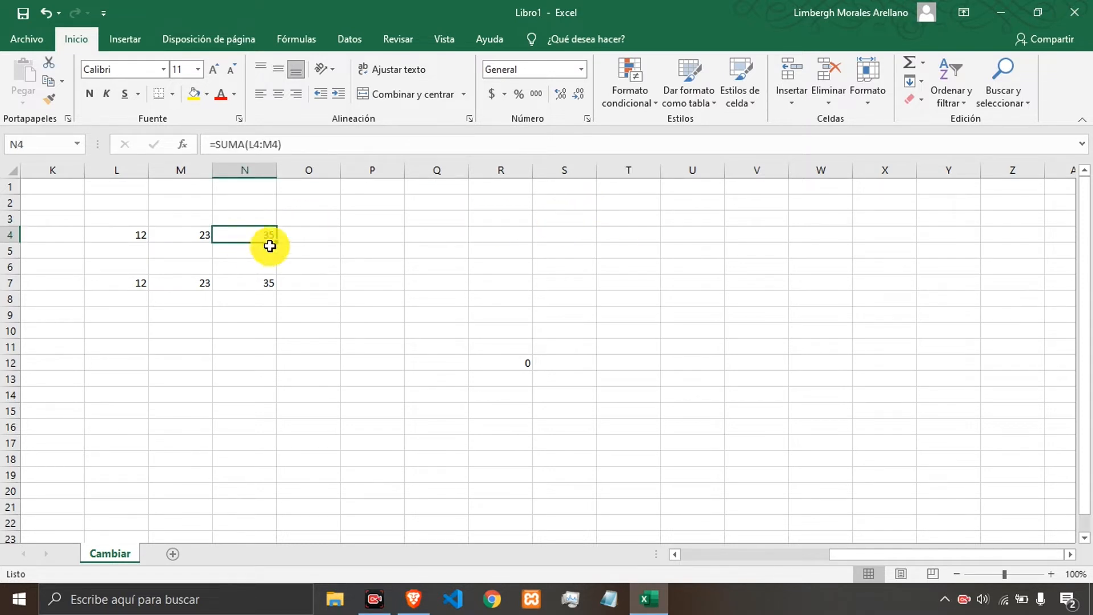
click(51, 86)
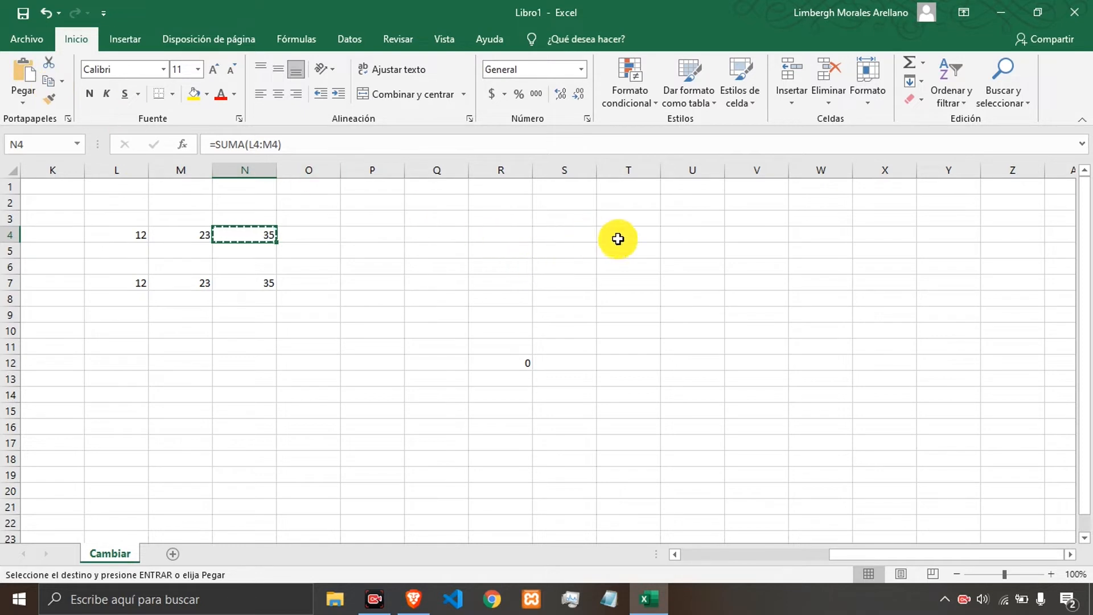
click(624, 258)
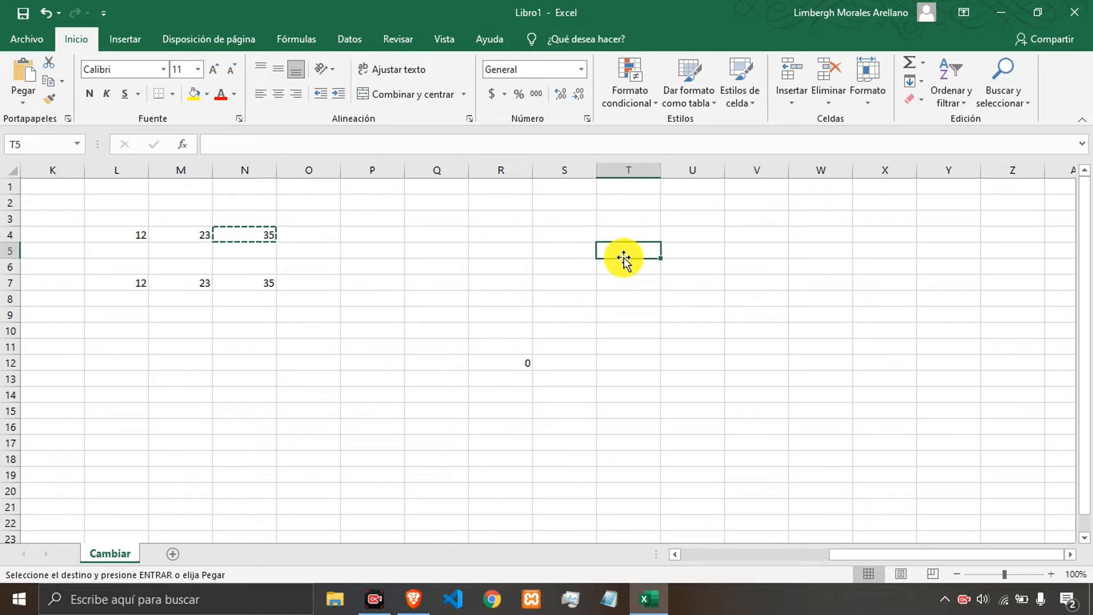
click(31, 101)
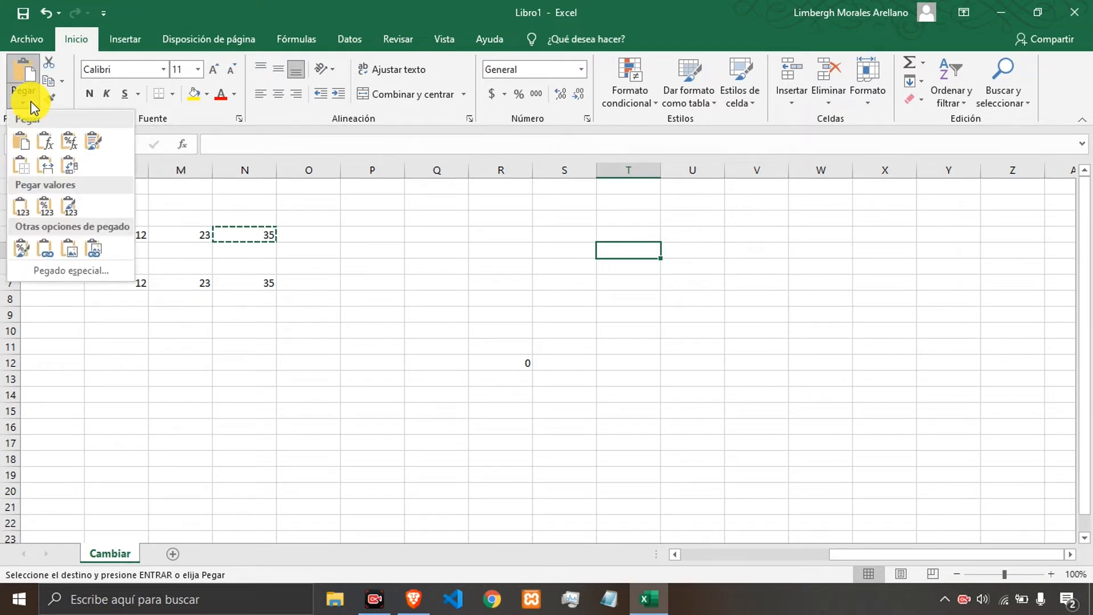
click(21, 206)
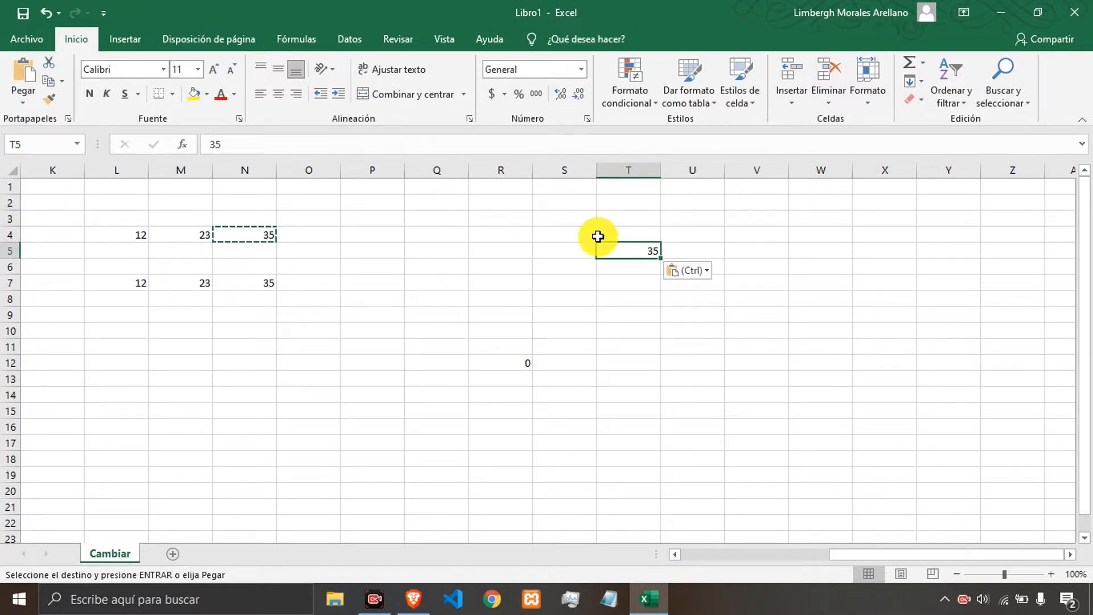
Compare the contents of cell T5 with the formula in cell N4.
click(242, 145)
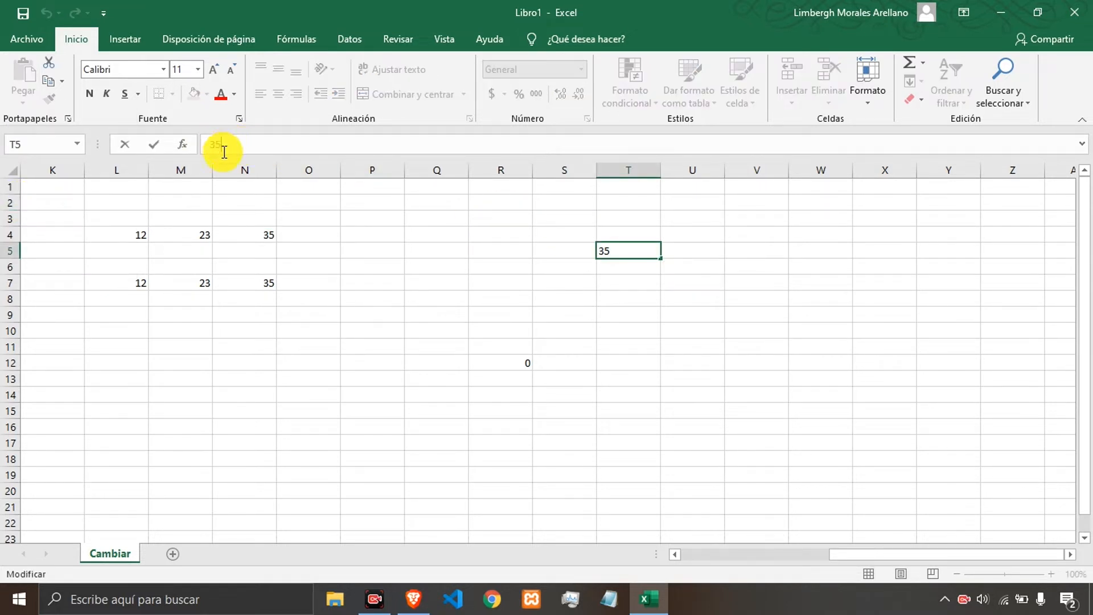
click(349, 235)
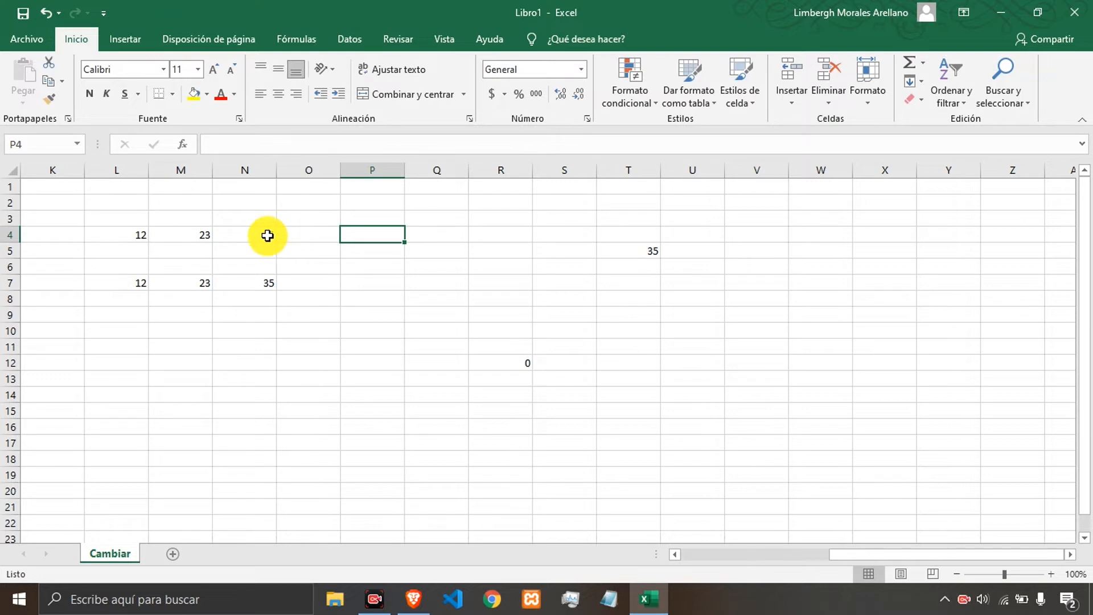
click(267, 235)
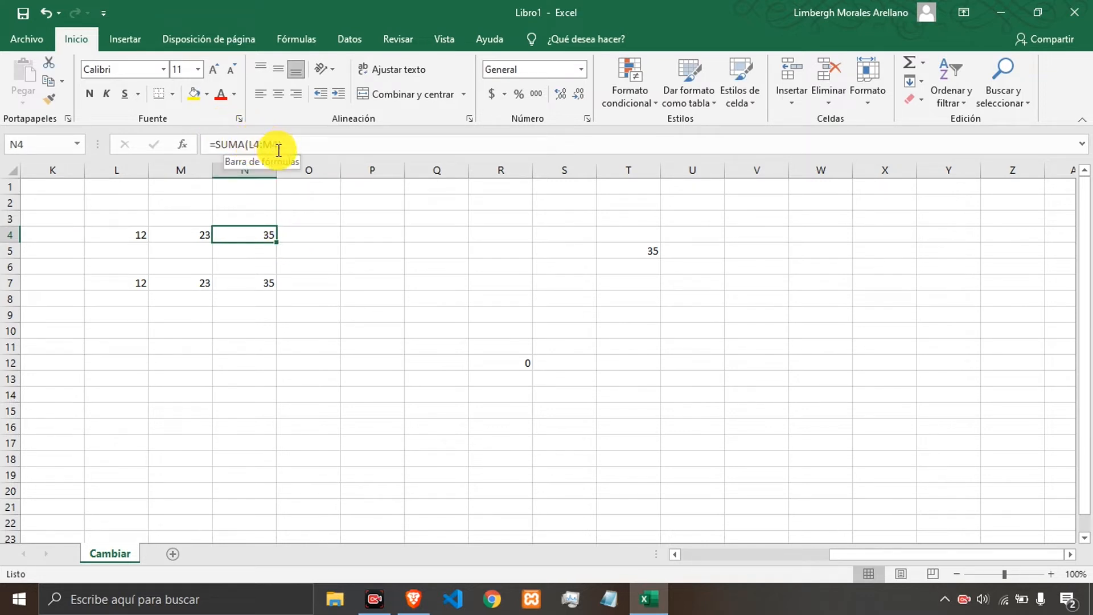
click(329, 235)
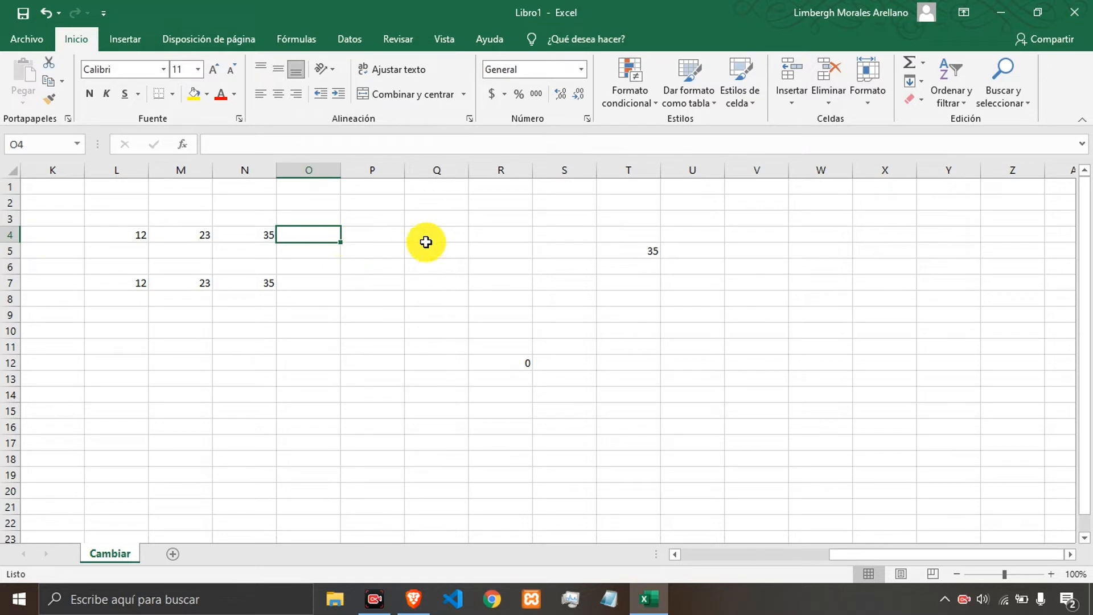
click(640, 251)
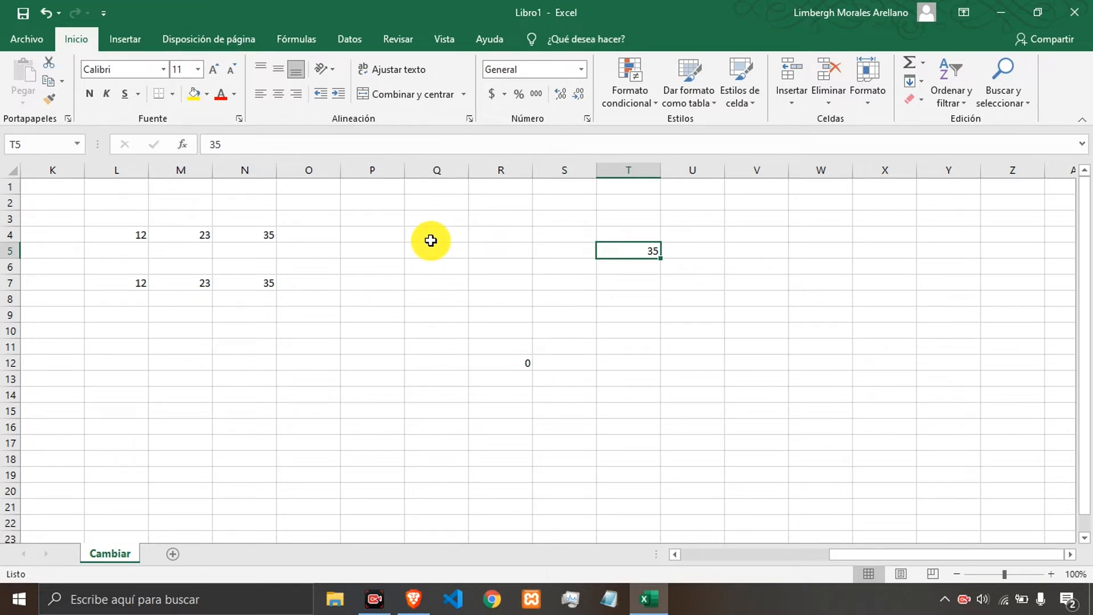
Enter Dato in cell M10 and fill it down through M18.
click(363, 284)
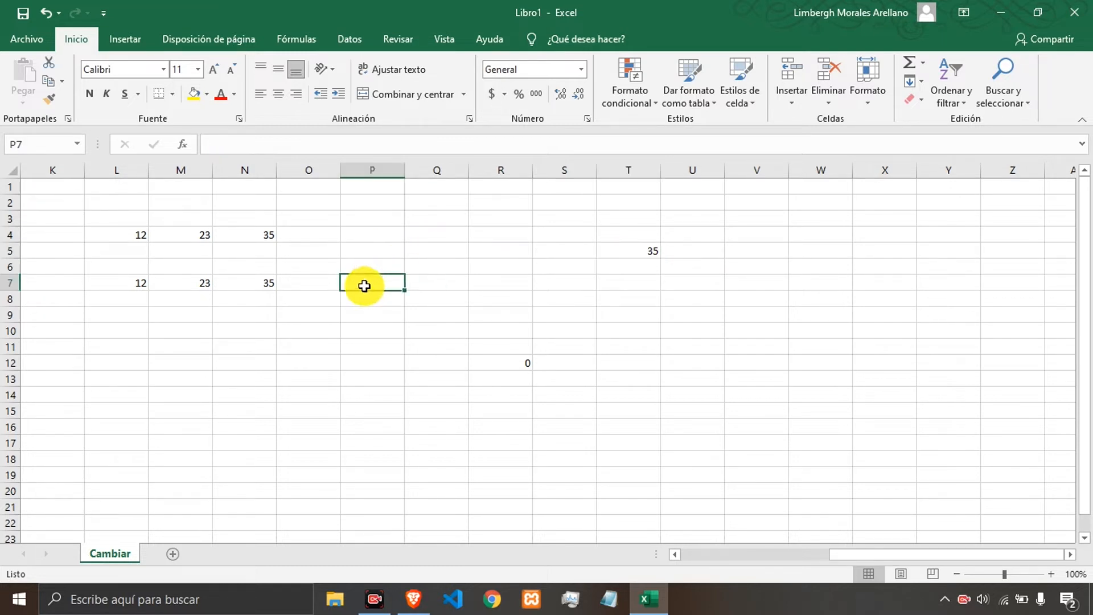
click(194, 341)
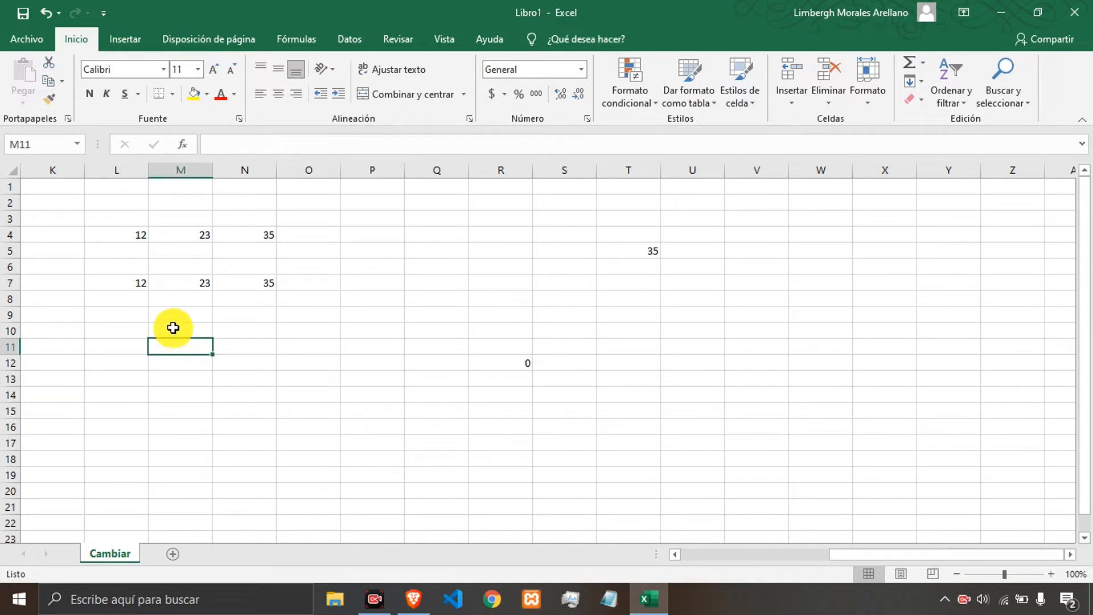
click(173, 328)
text(A)
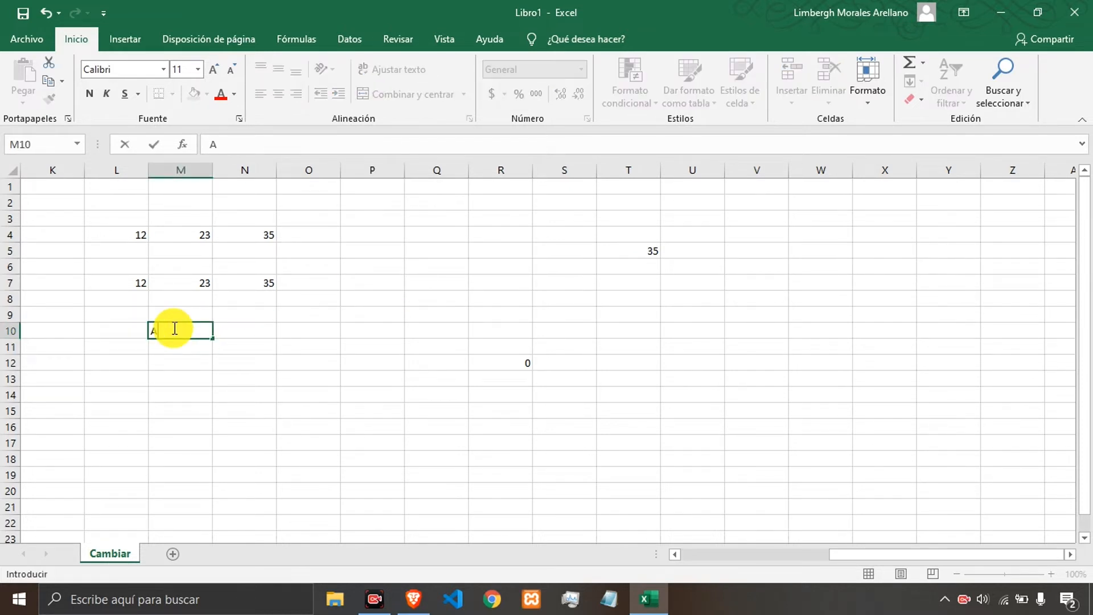
text(ato)
key(Return)
click(173, 328)
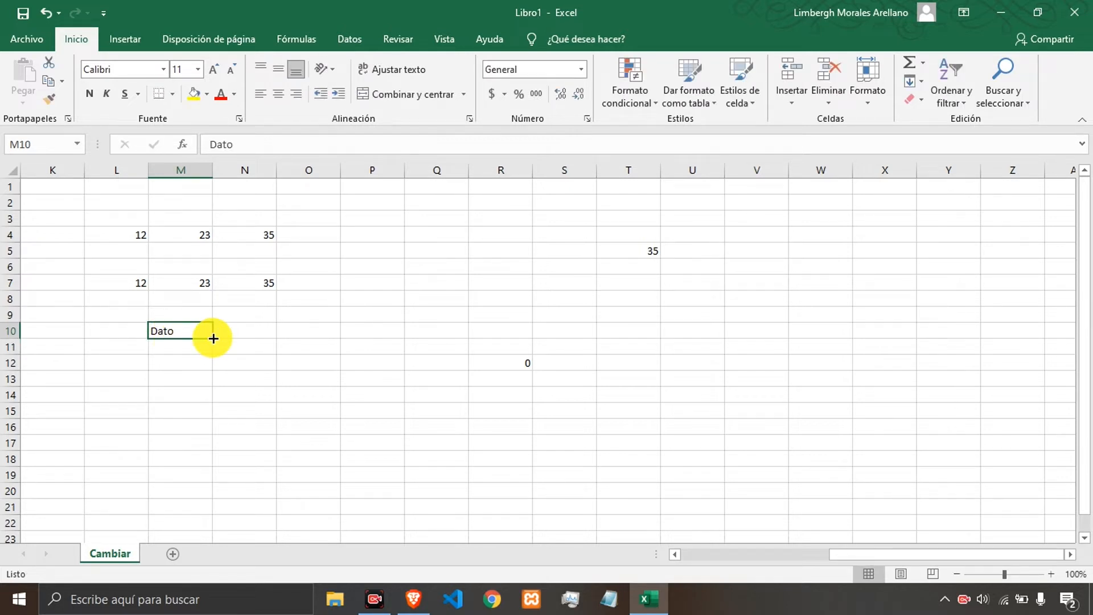
mouse_move(211, 342)
mouse_down()
mouse_move(217, 461)
mouse_move(233, 456)
mouse_up()
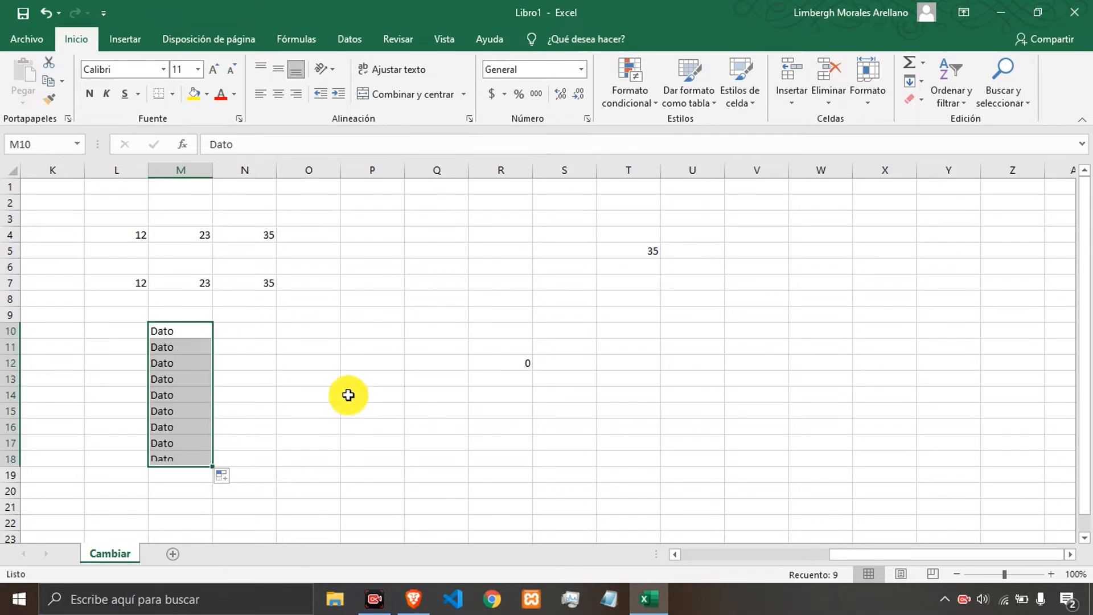
Copy M10:M18 and paste it transposed starting at cell O10.
click(377, 360)
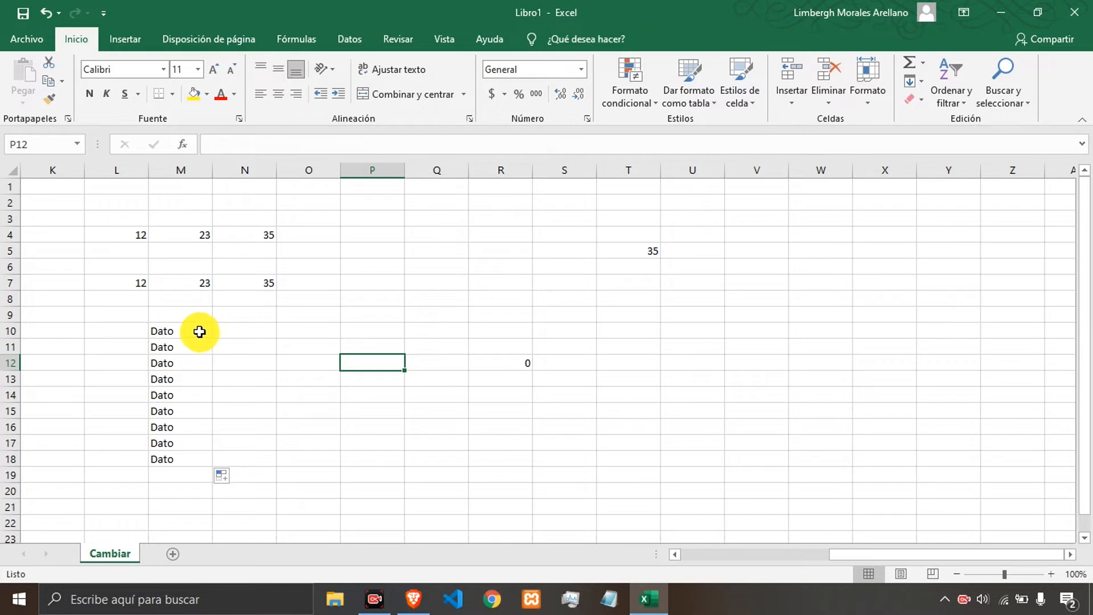
drag(187, 327, 175, 459)
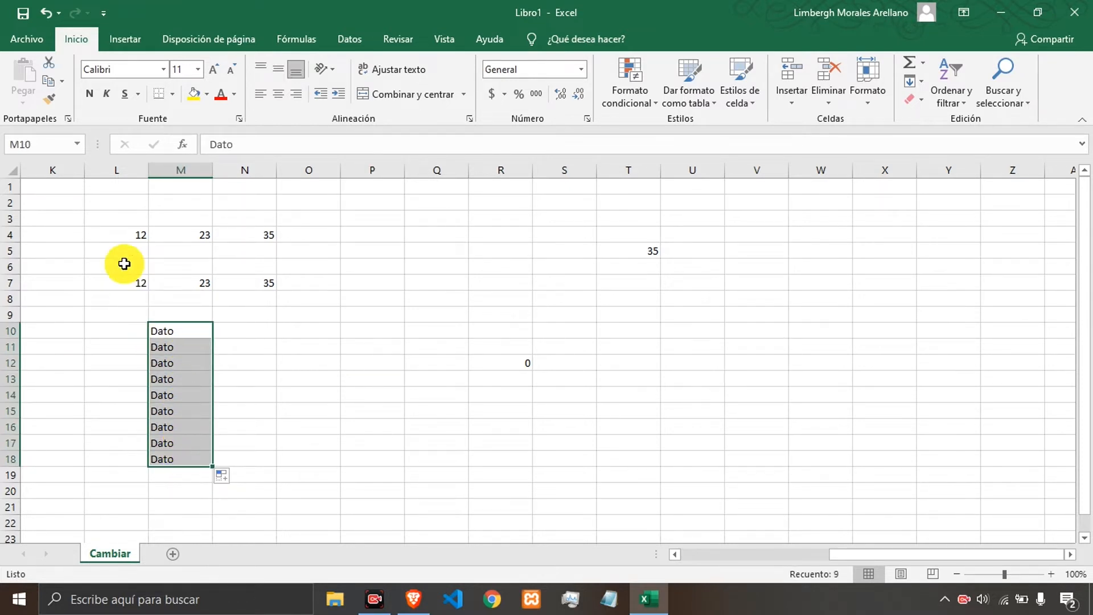
click(49, 83)
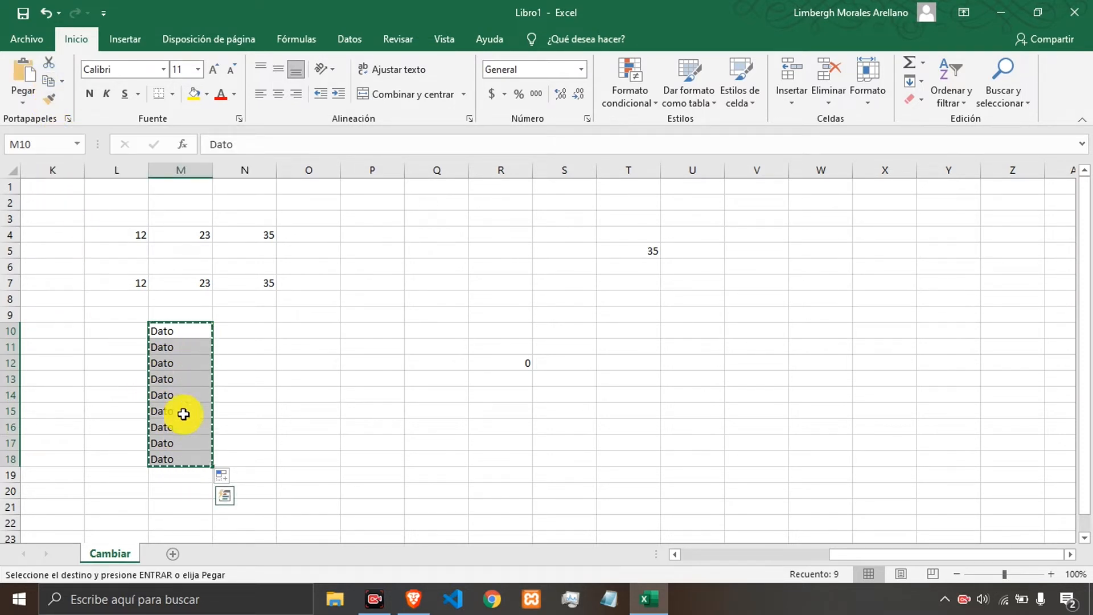
click(296, 328)
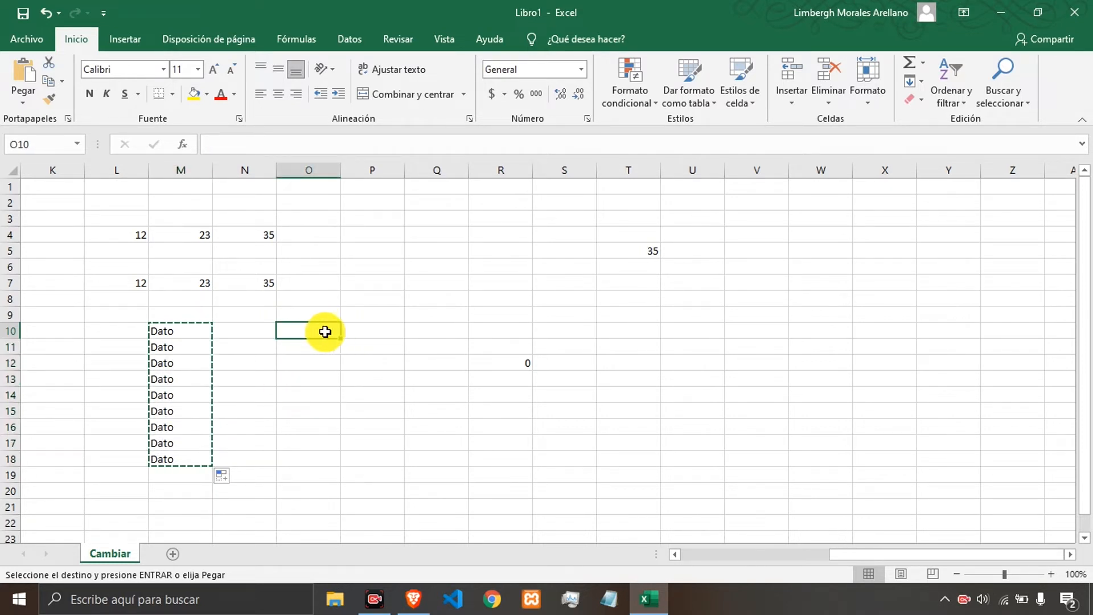
click(23, 99)
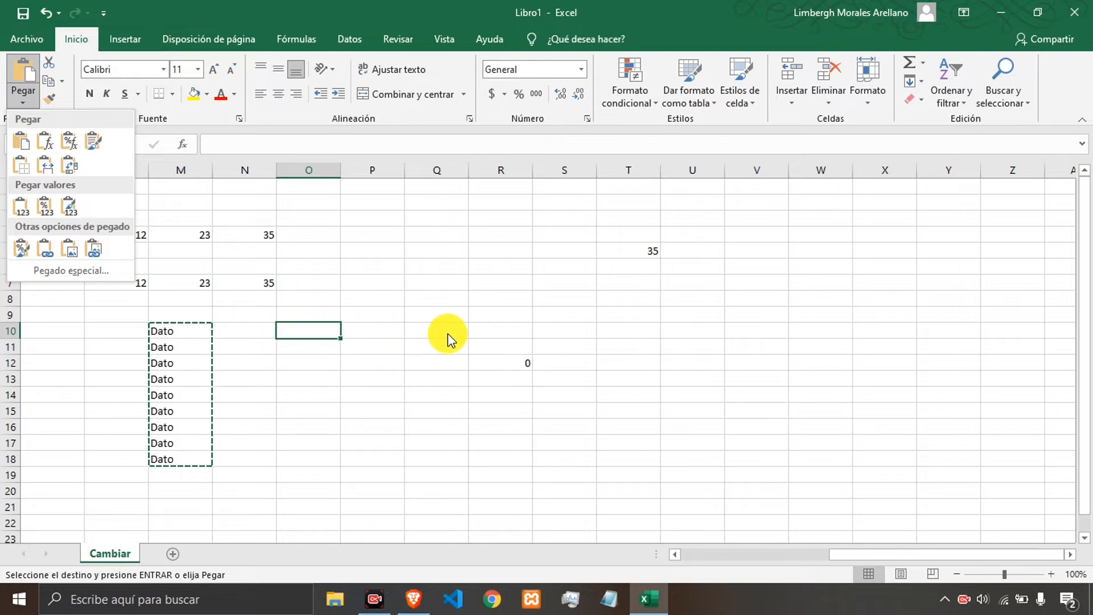
click(71, 167)
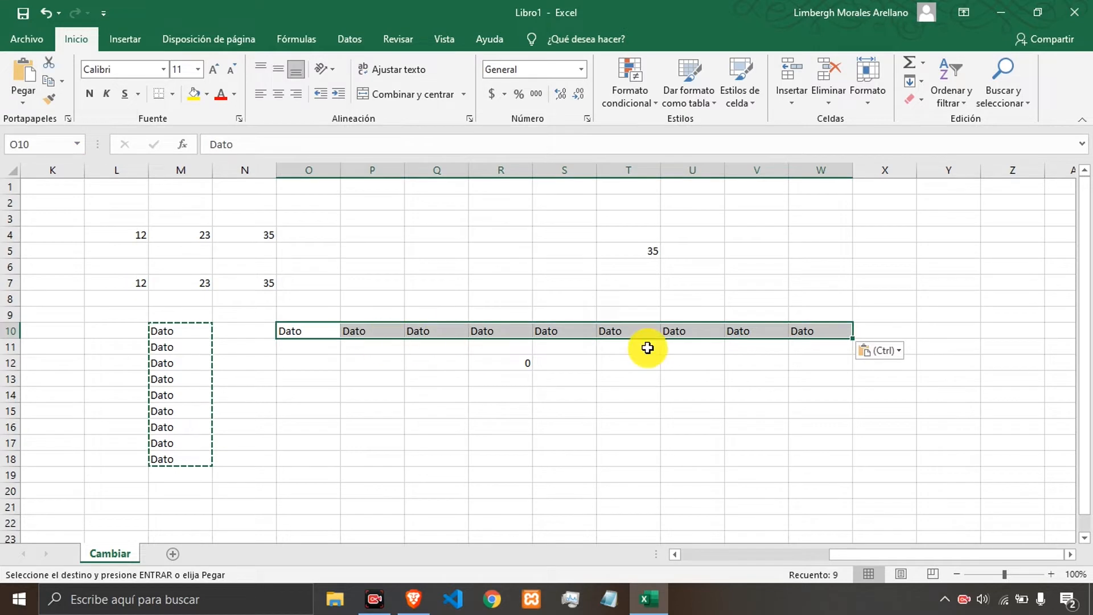
click(325, 346)
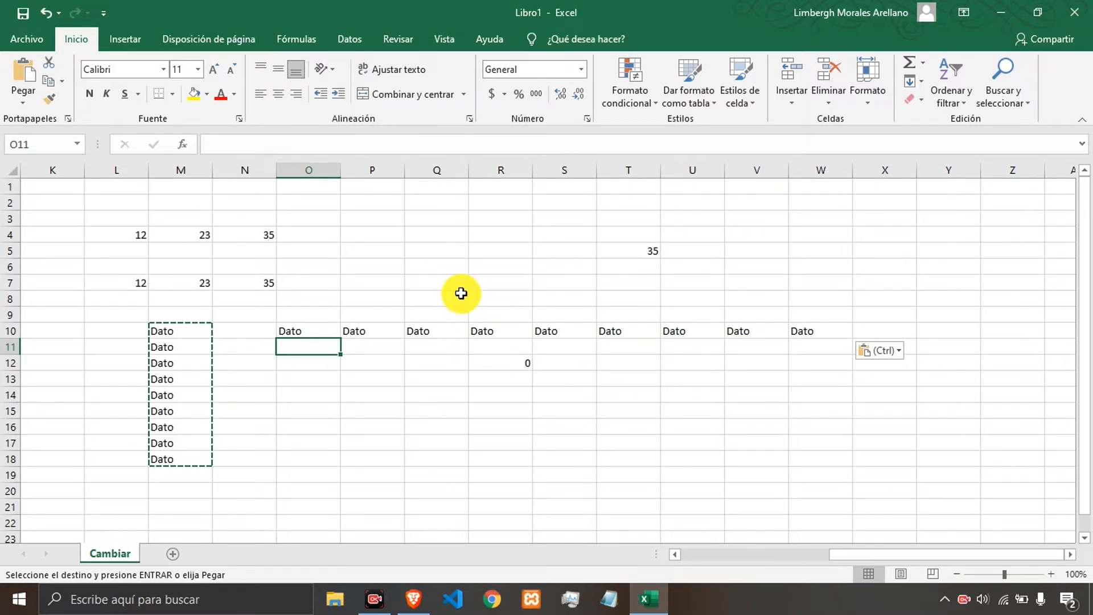
click(459, 294)
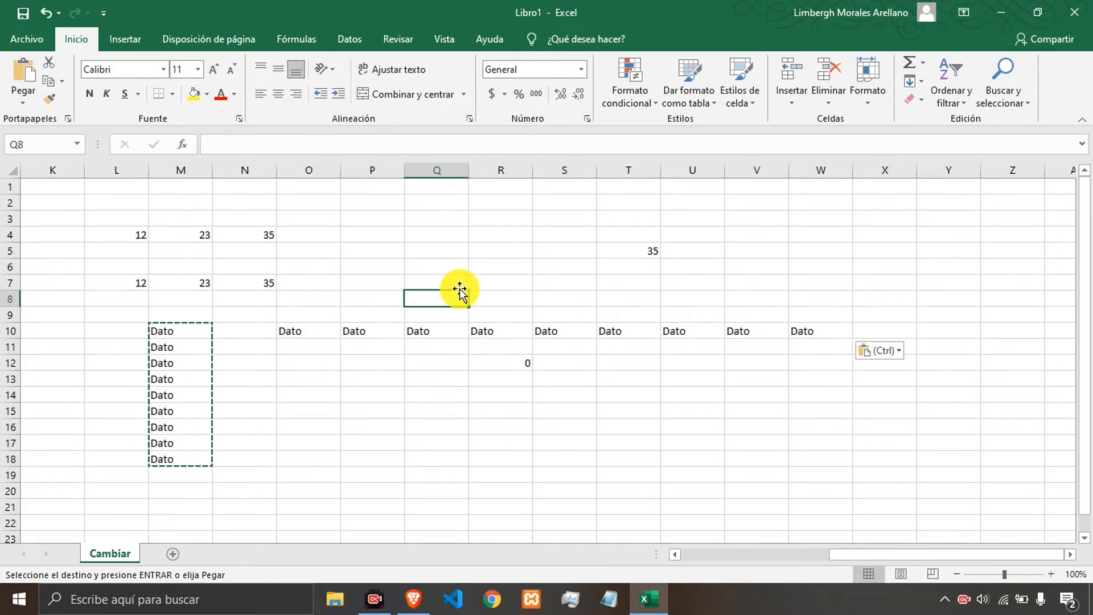
click(387, 263)
click(324, 251)
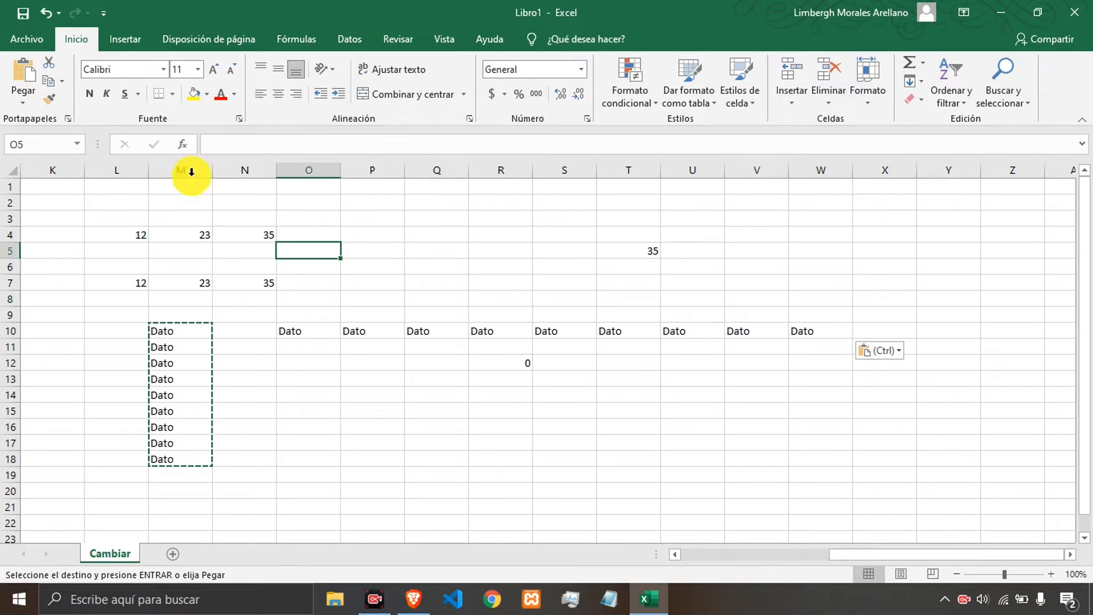
click(21, 104)
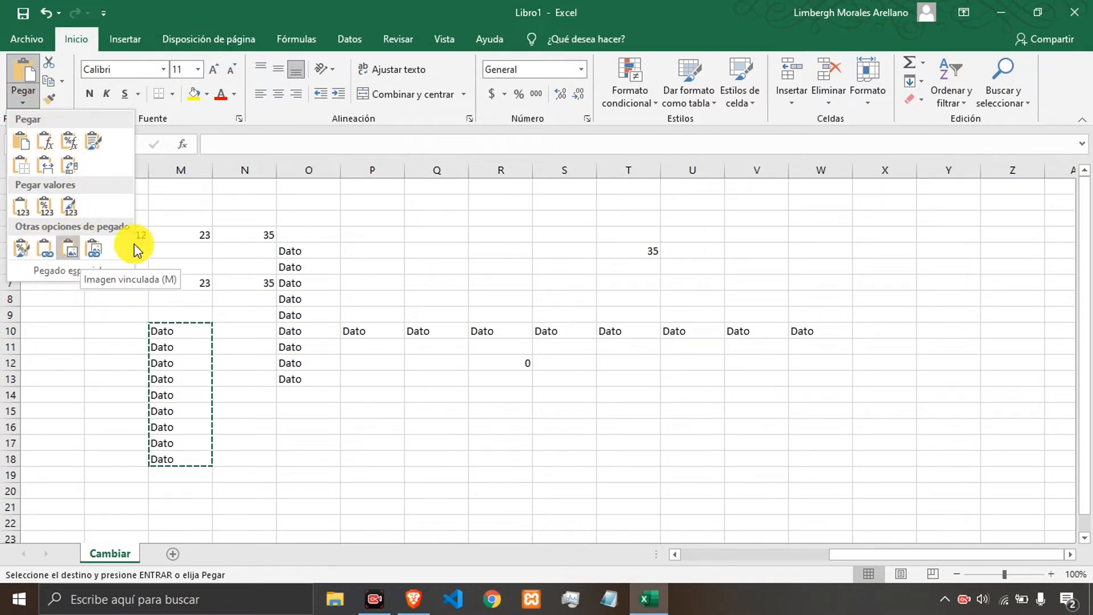
click(453, 264)
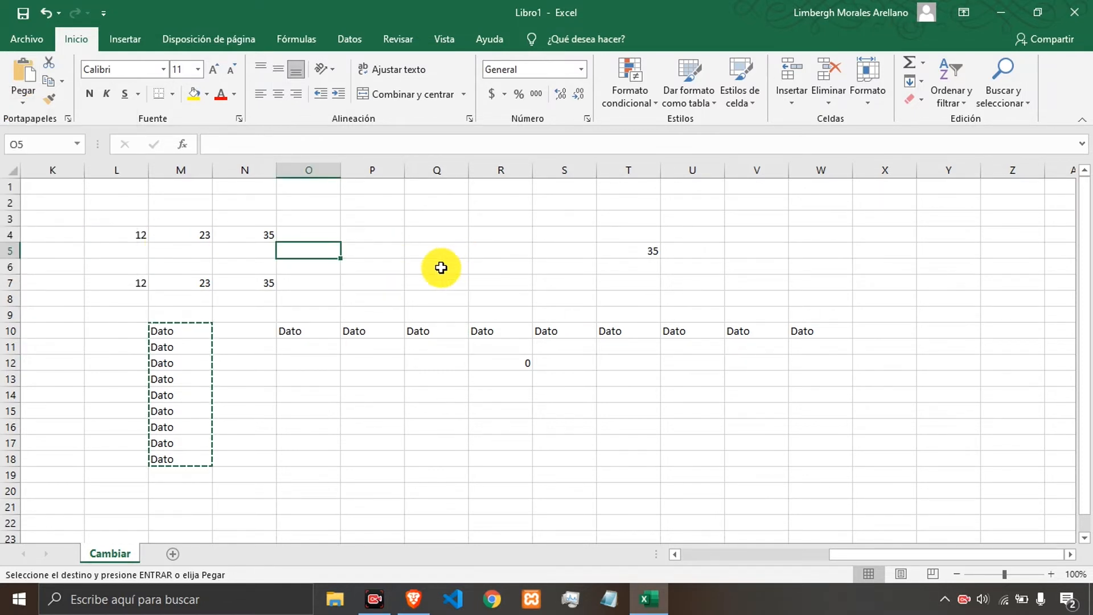
Check the pasted value in cell T5 against the cells in row 7.
click(437, 266)
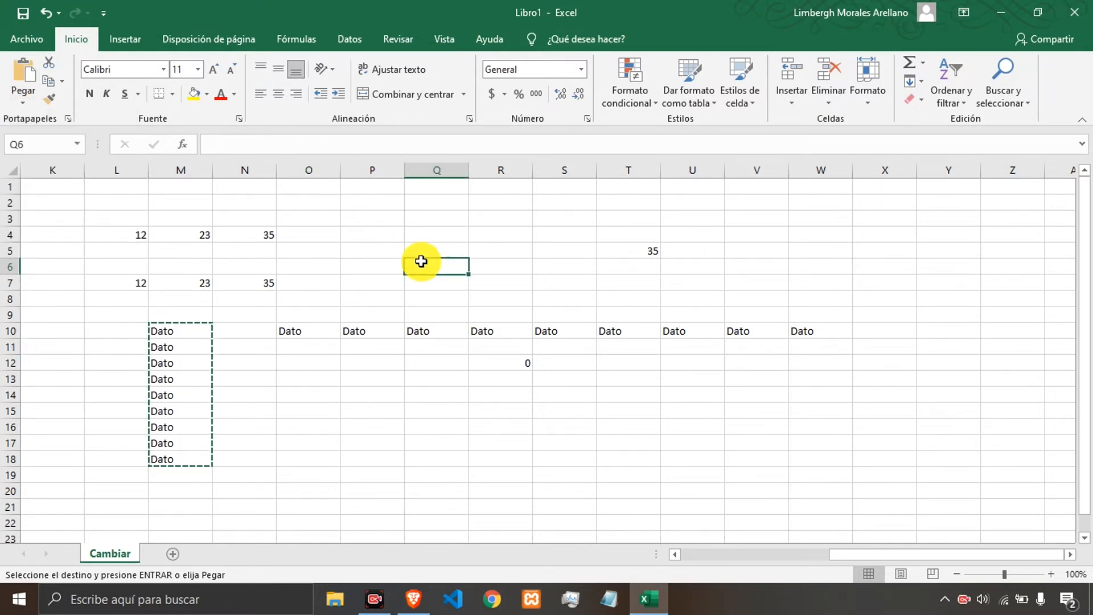
click(650, 260)
click(645, 251)
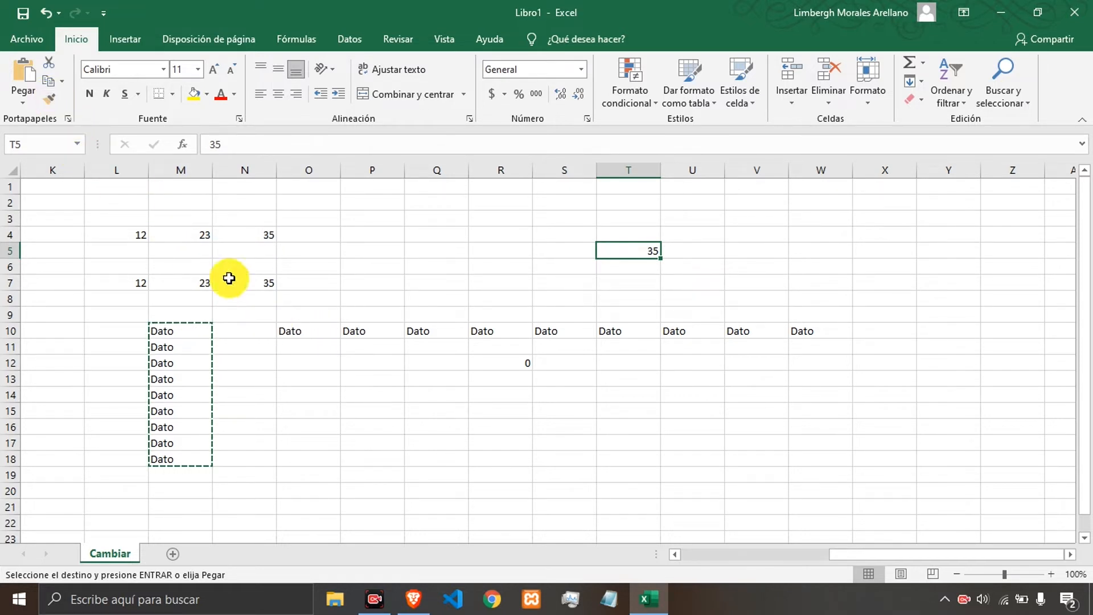
click(399, 283)
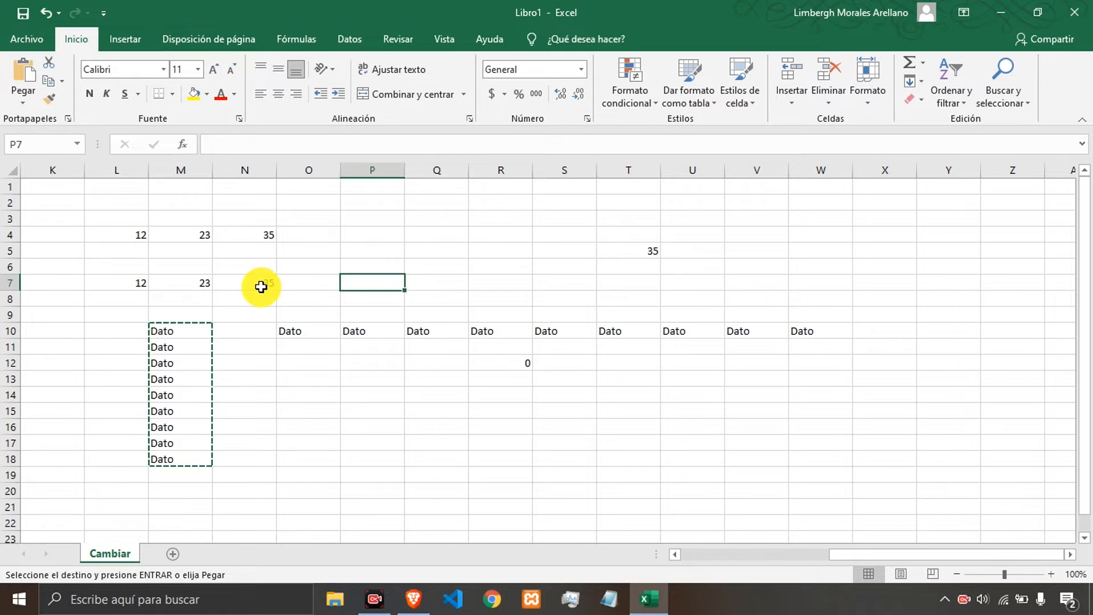
Move the values in L4:N4 to start at cell U3 using cut and paste.
click(349, 378)
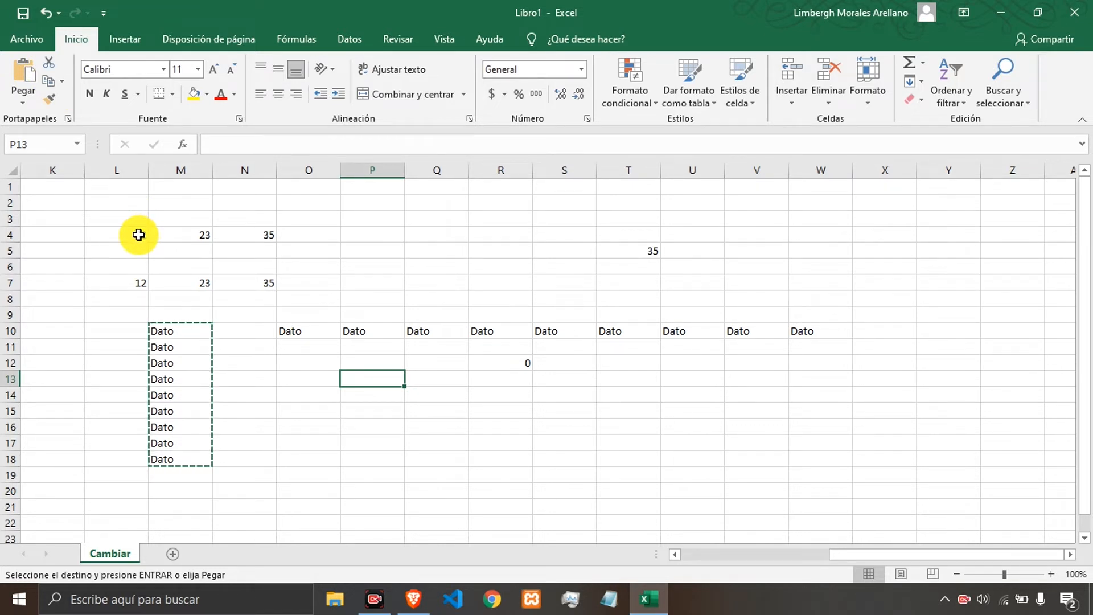
drag(138, 235, 260, 238)
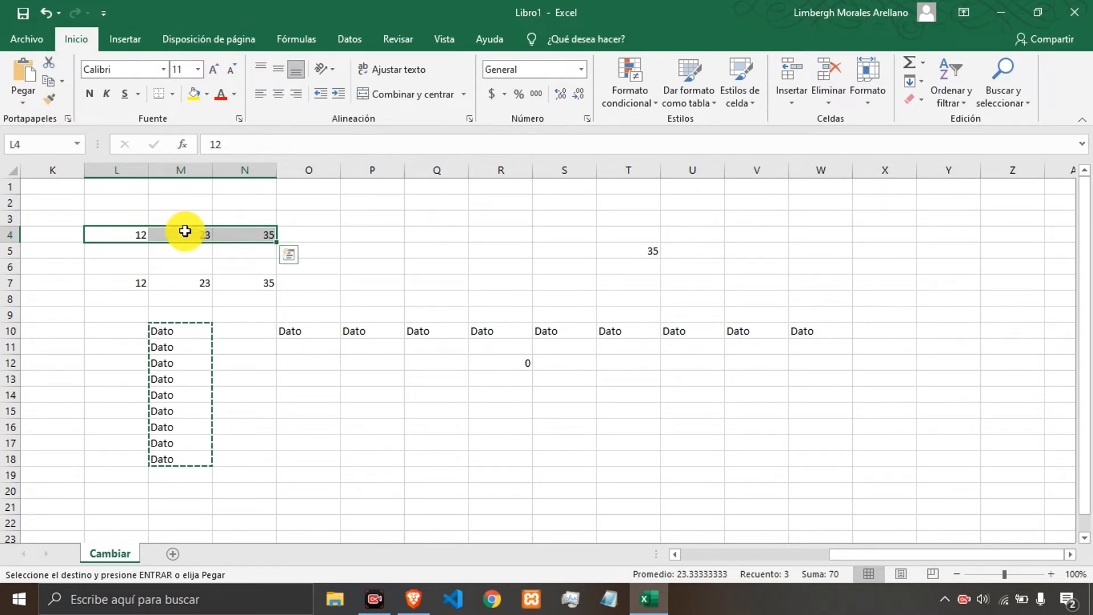
click(53, 63)
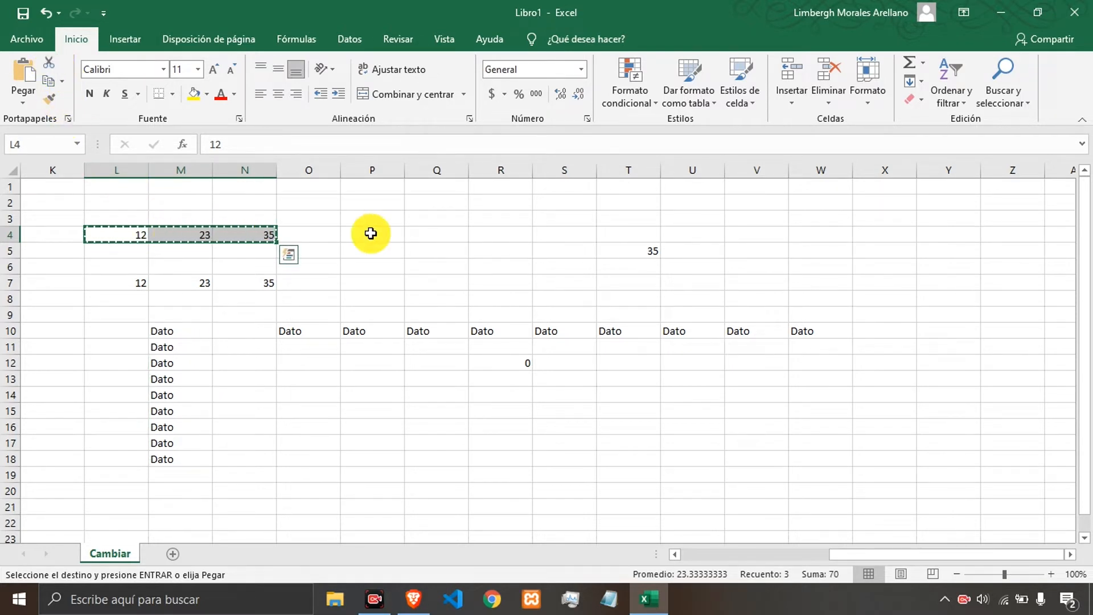
click(678, 217)
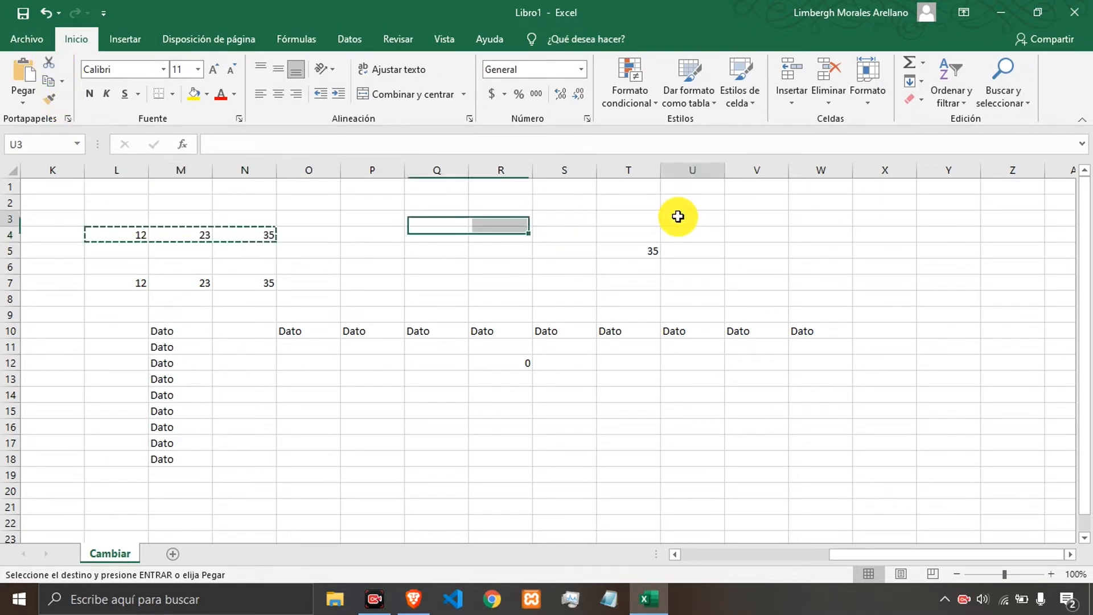
click(20, 76)
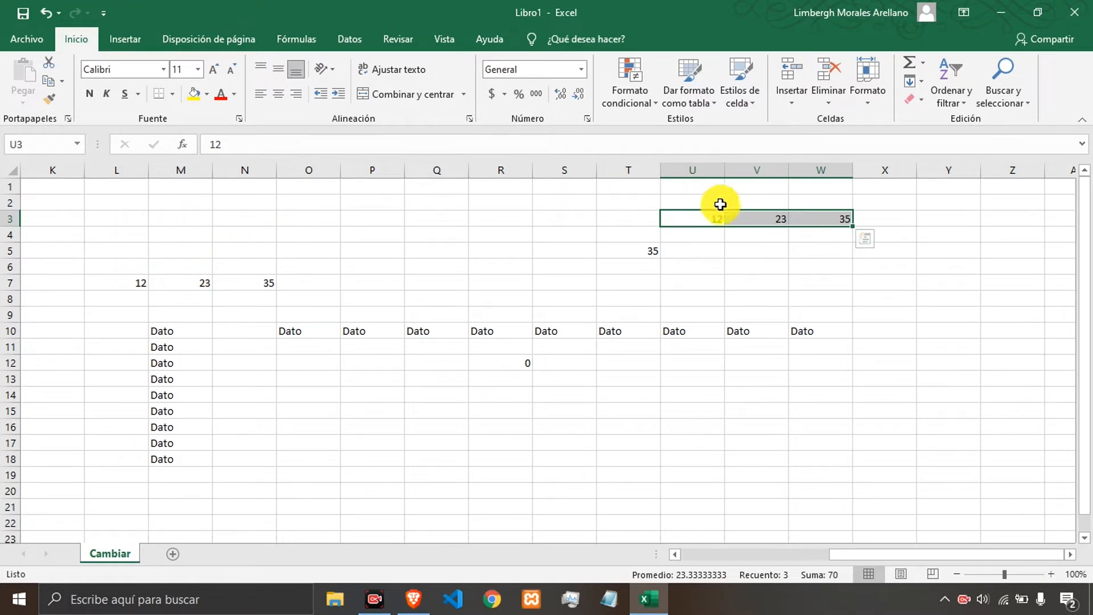
Move the values in L7:N7 to start at cell Q7 using cut and paste.
click(732, 246)
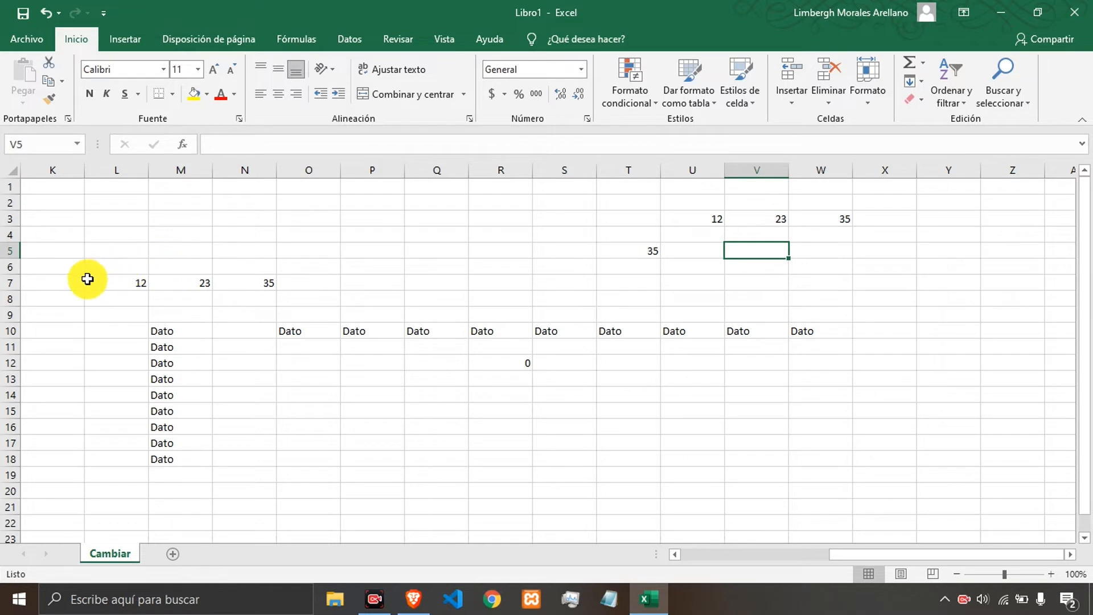
drag(86, 276, 276, 276)
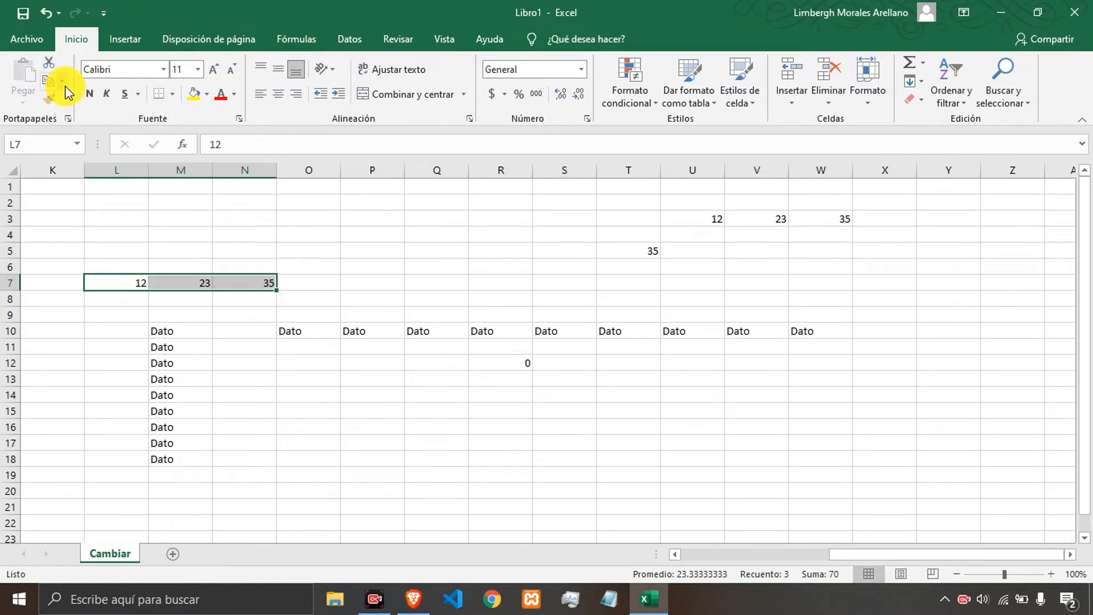
click(50, 67)
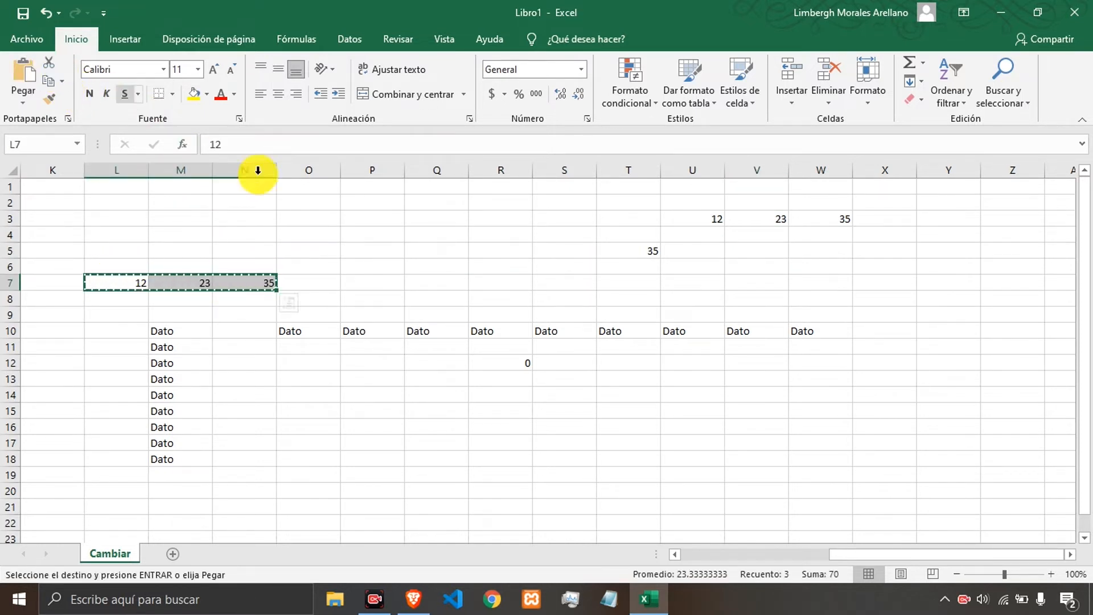
click(457, 289)
click(24, 84)
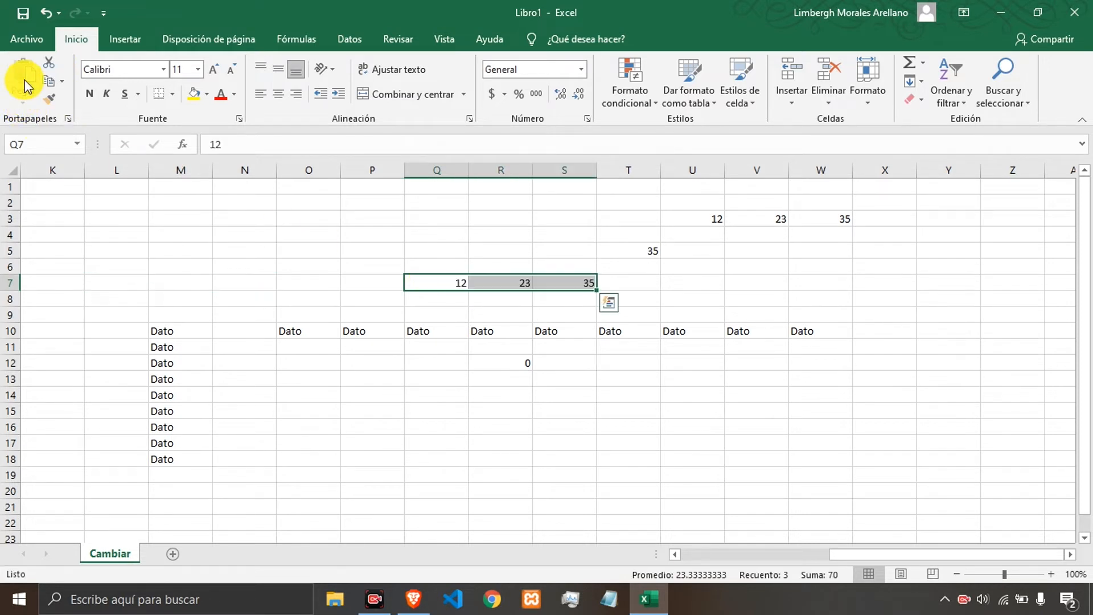
Inspect cells Q7 and R7 and the formula in cell S7.
click(455, 285)
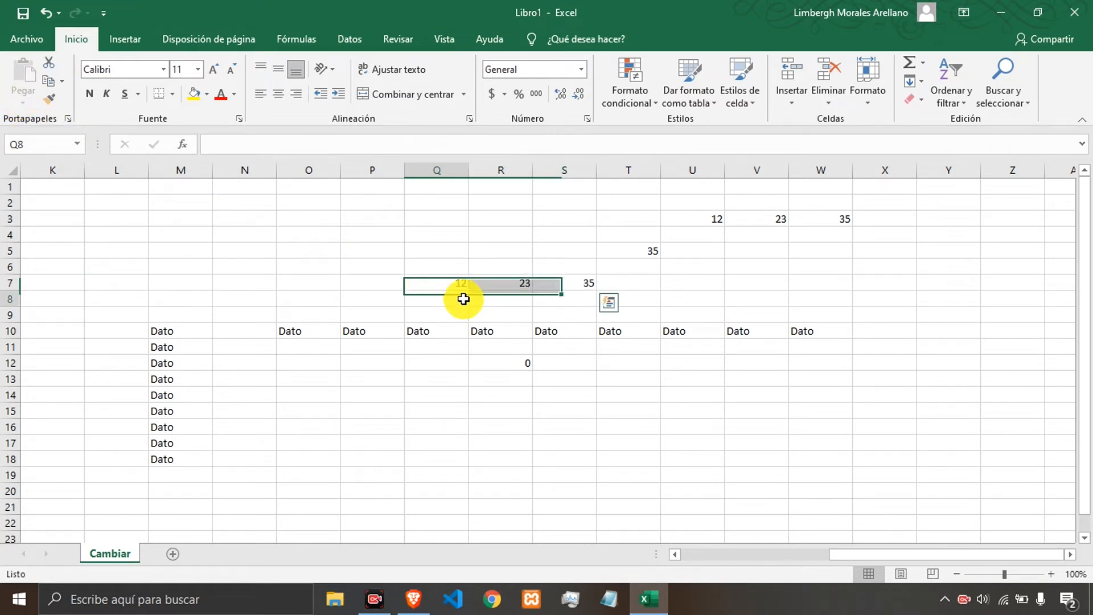
click(493, 284)
click(569, 289)
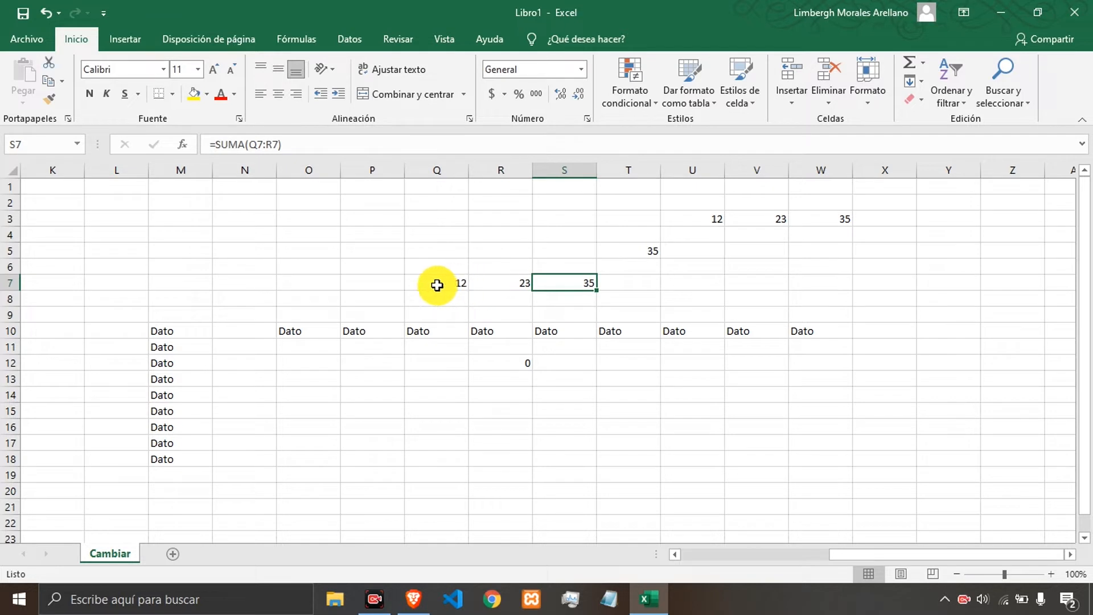
Cut Q7:S7 and paste it starting at cell L3.
drag(437, 285, 585, 283)
click(61, 81)
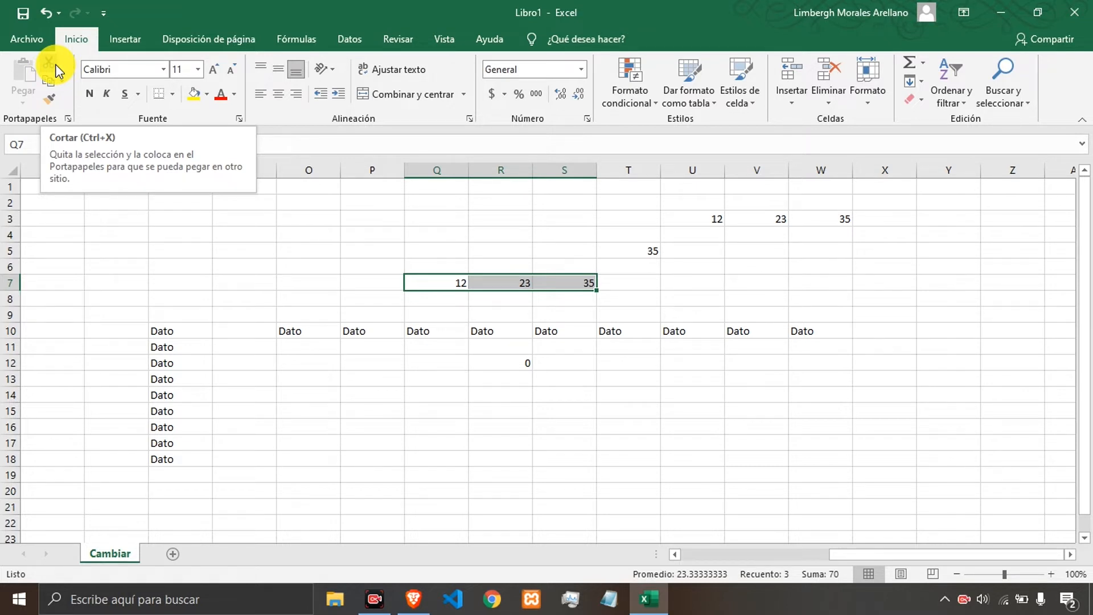
key(ctrl+x)
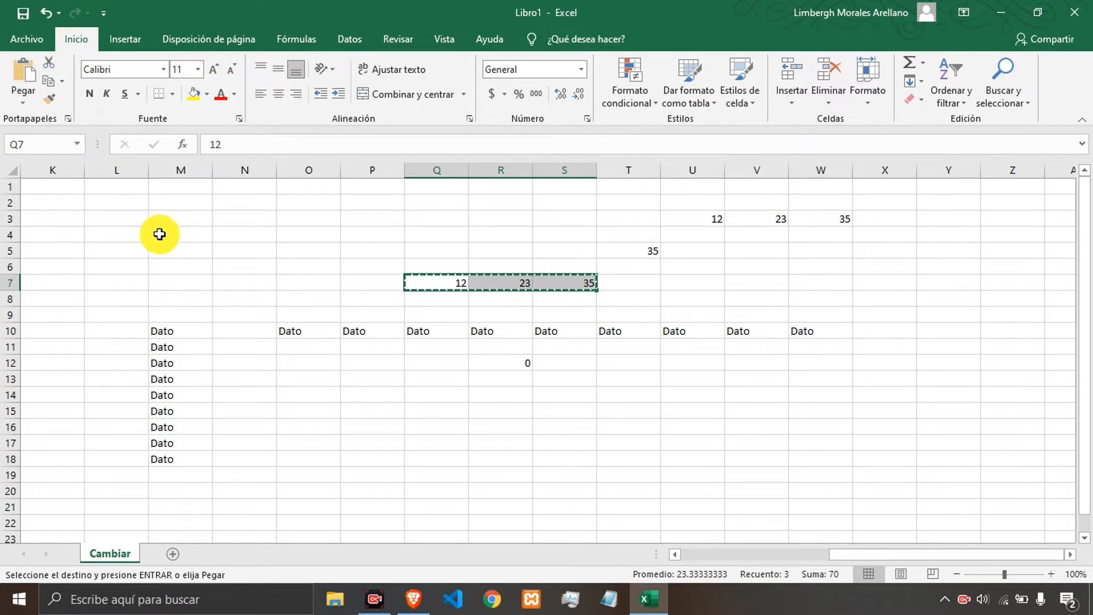
click(108, 217)
key(ctrl+v)
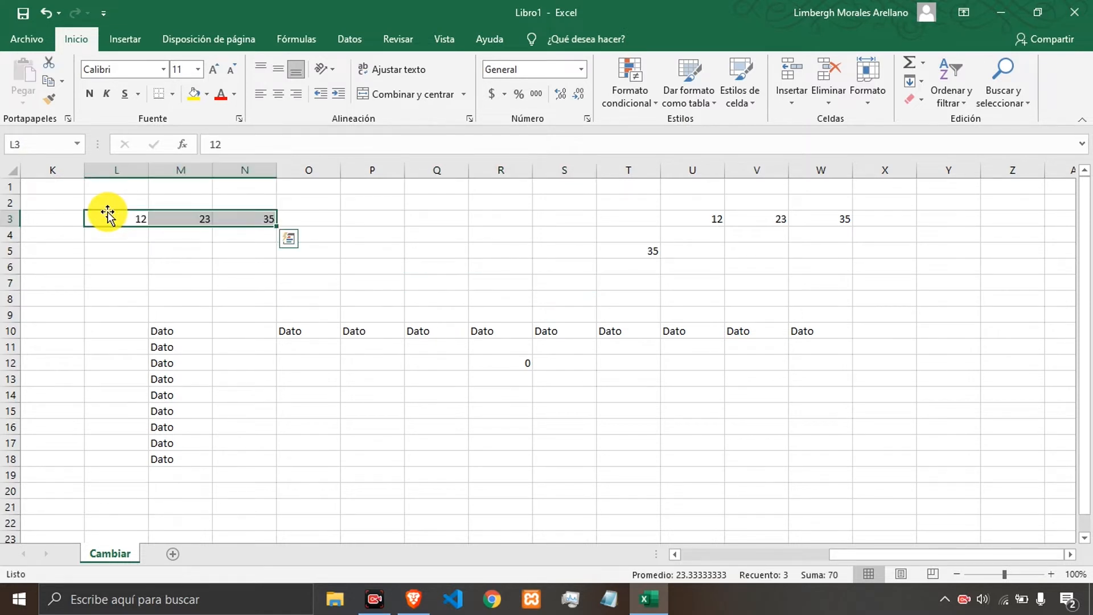
Cut L3:N3 and paste it back starting at cell Q7.
key(ctrl+x)
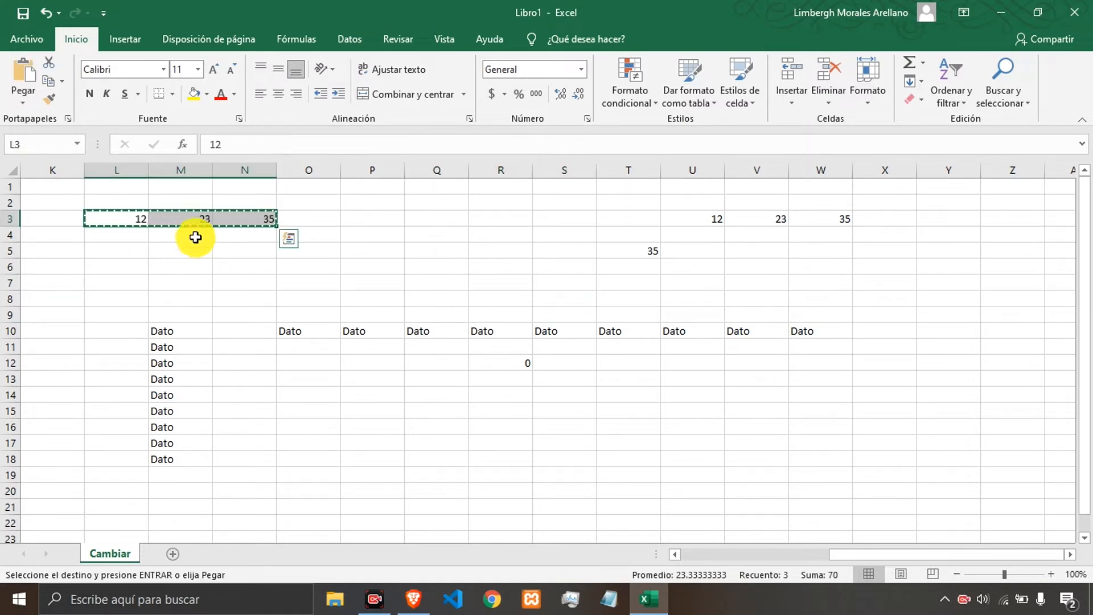
click(429, 283)
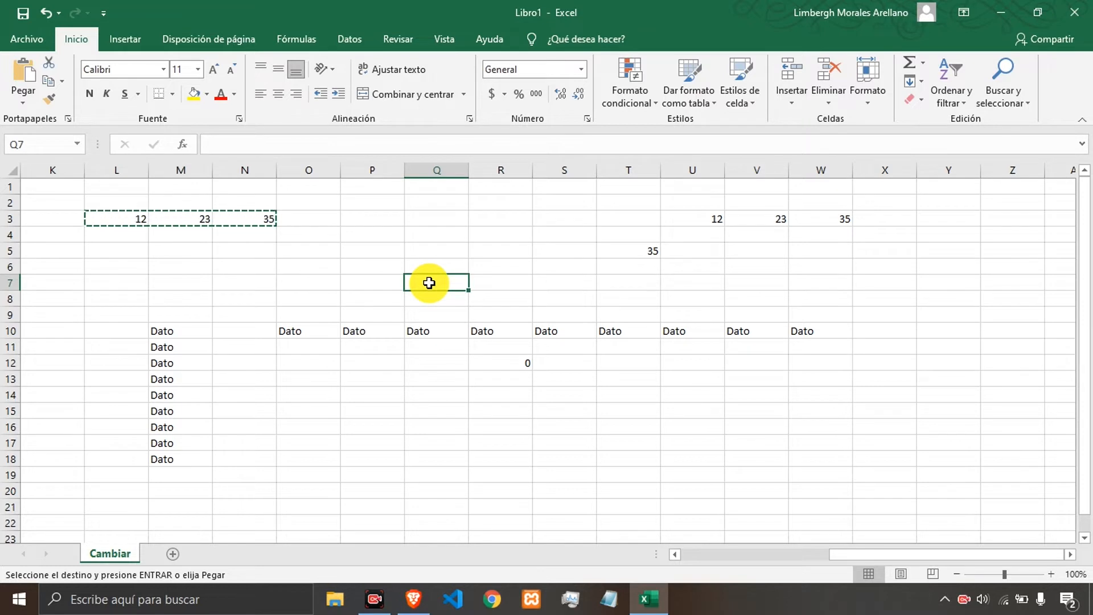
key(ctrl+v)
Clear all the data from the worksheet.
click(395, 301)
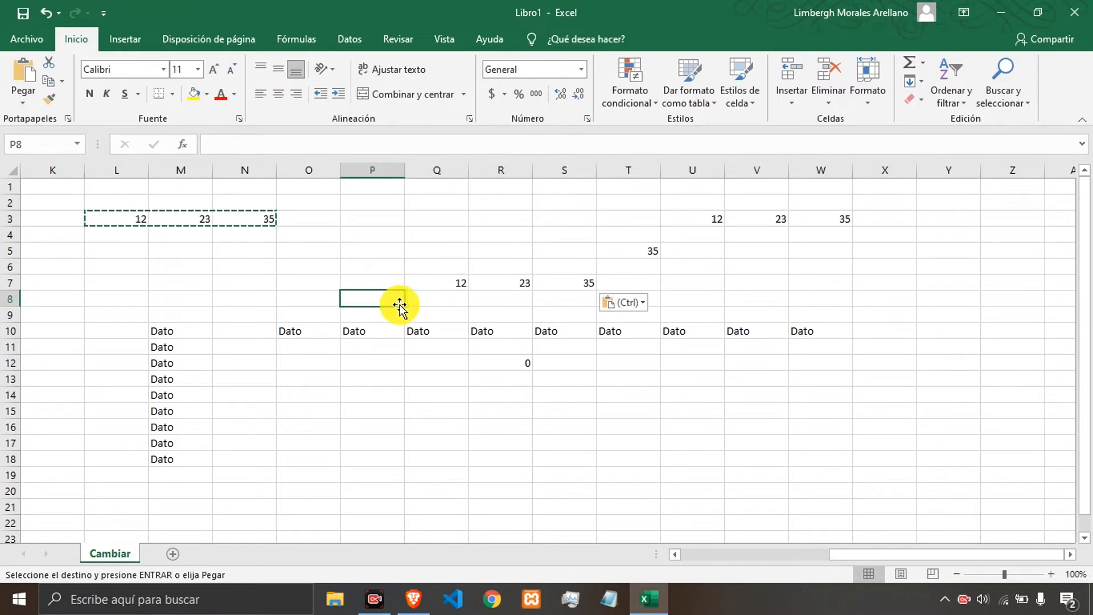
click(338, 279)
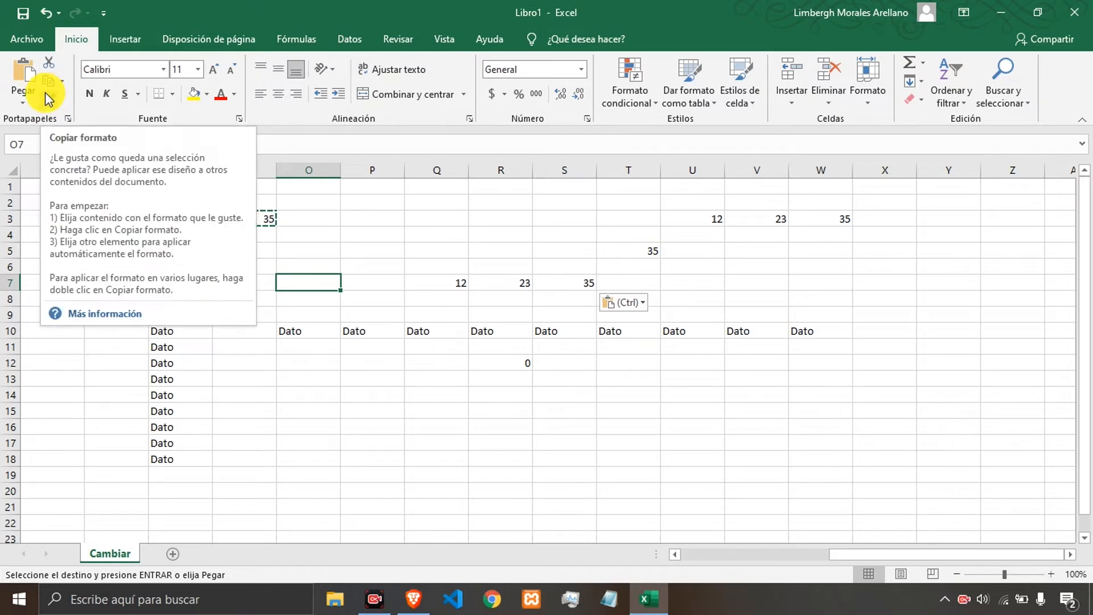
click(437, 254)
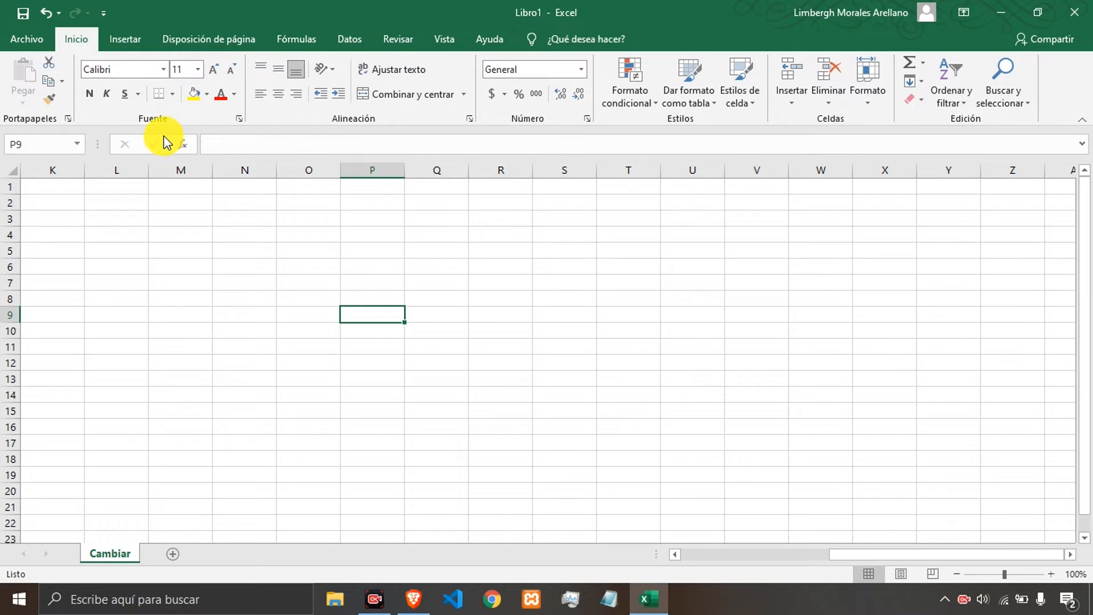
Enter Apellido in cell M5 and Nombre in cell M6.
click(174, 248)
text(Ape)
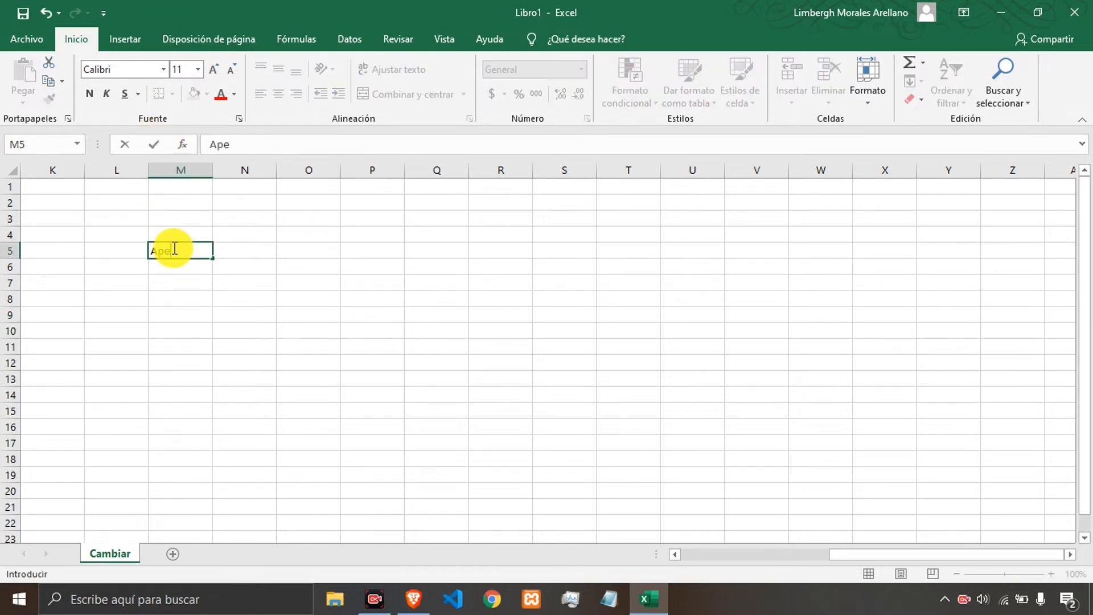
text(llido)
key(Return)
text(N)
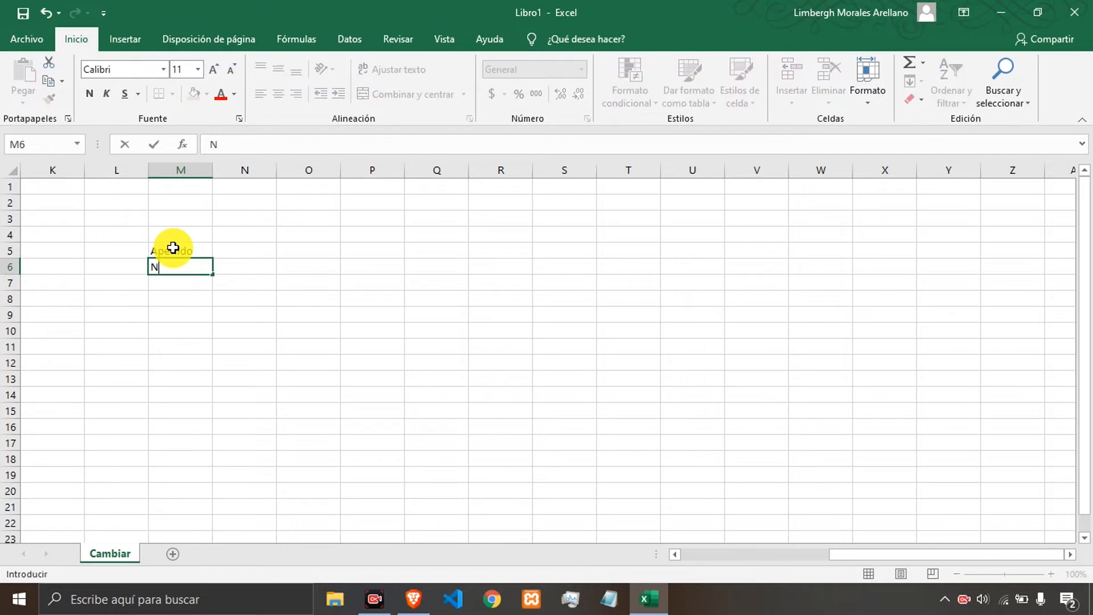
text(ombre)
key(Return)
Apply the Bernard MT Condensed font to cells M5:M6.
click(173, 247)
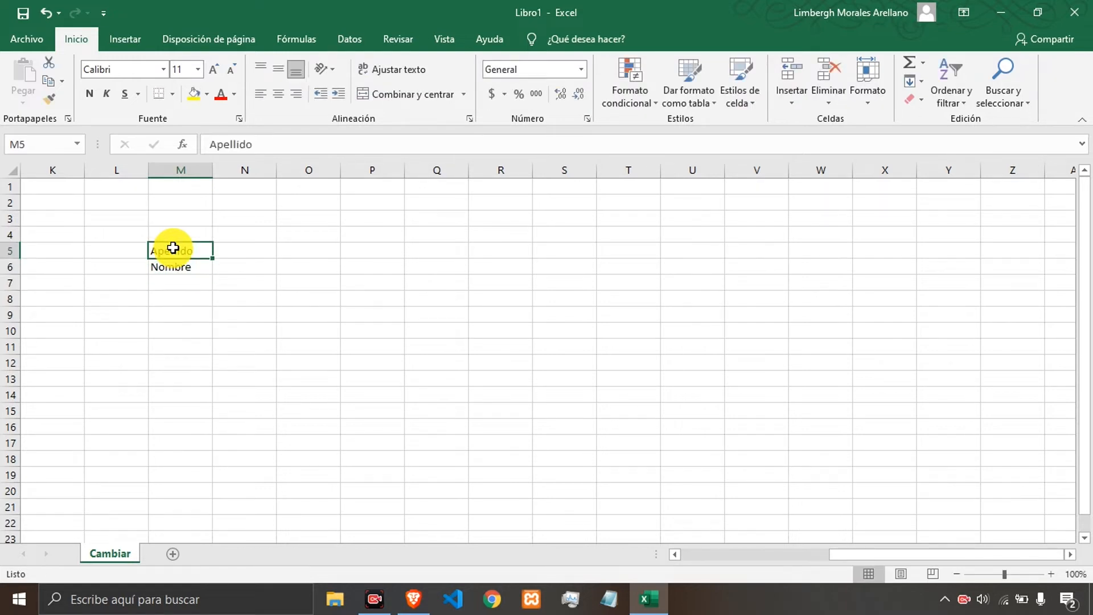
key(shift+Down)
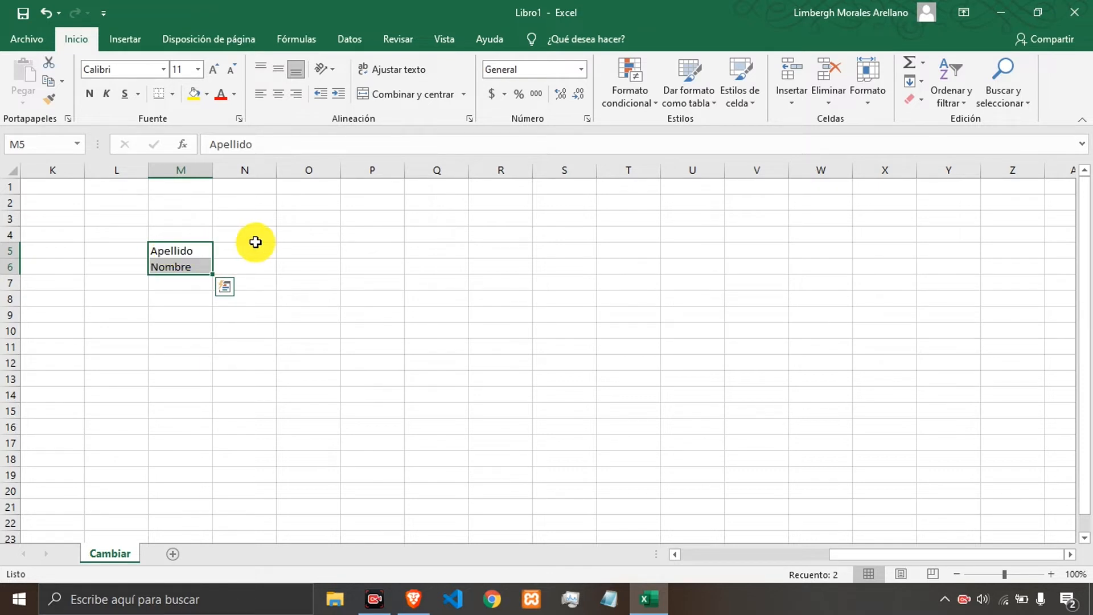
key(Up)
key(Down)
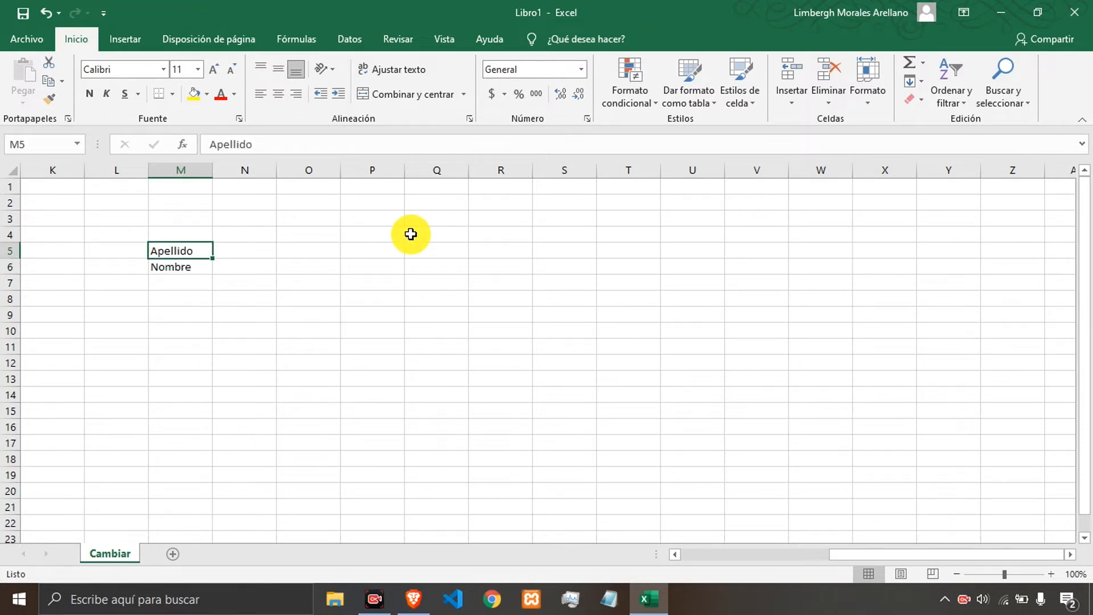
key(shift+Down)
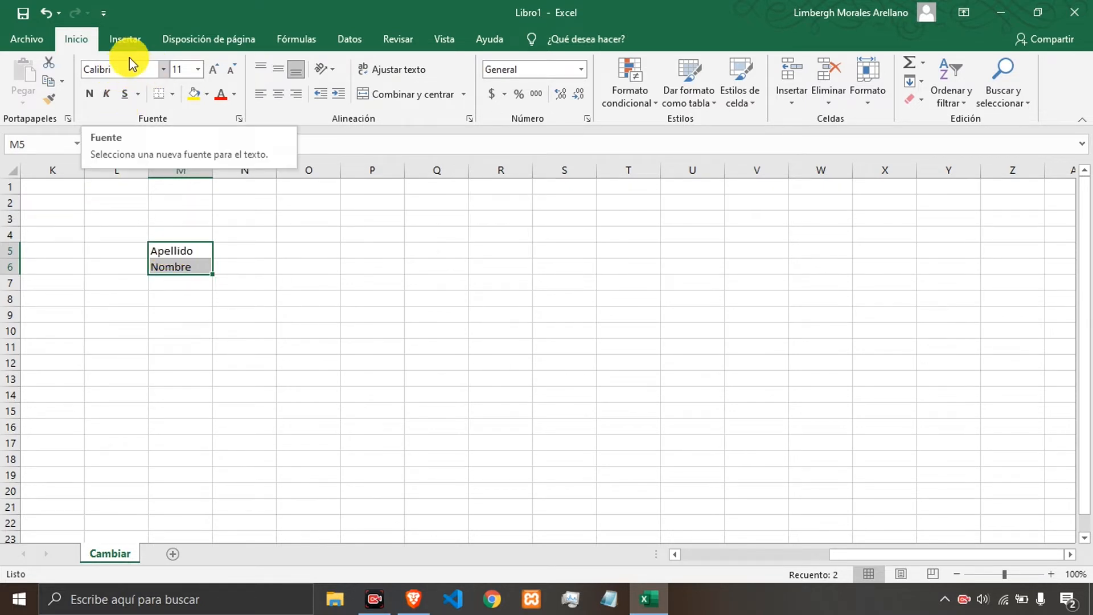
click(165, 70)
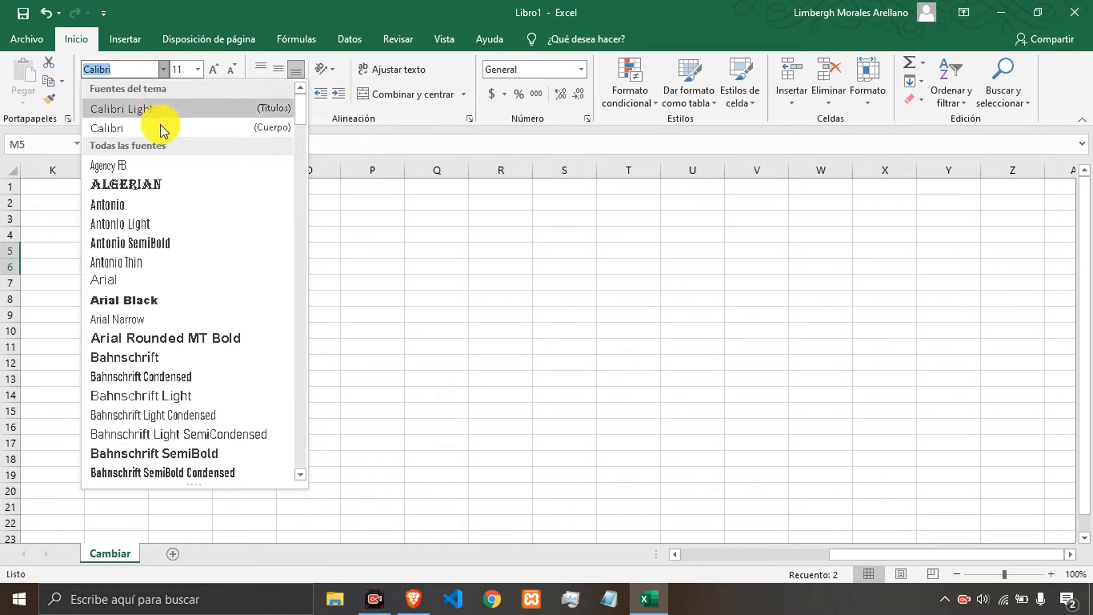
scroll(200, 242, down, 7)
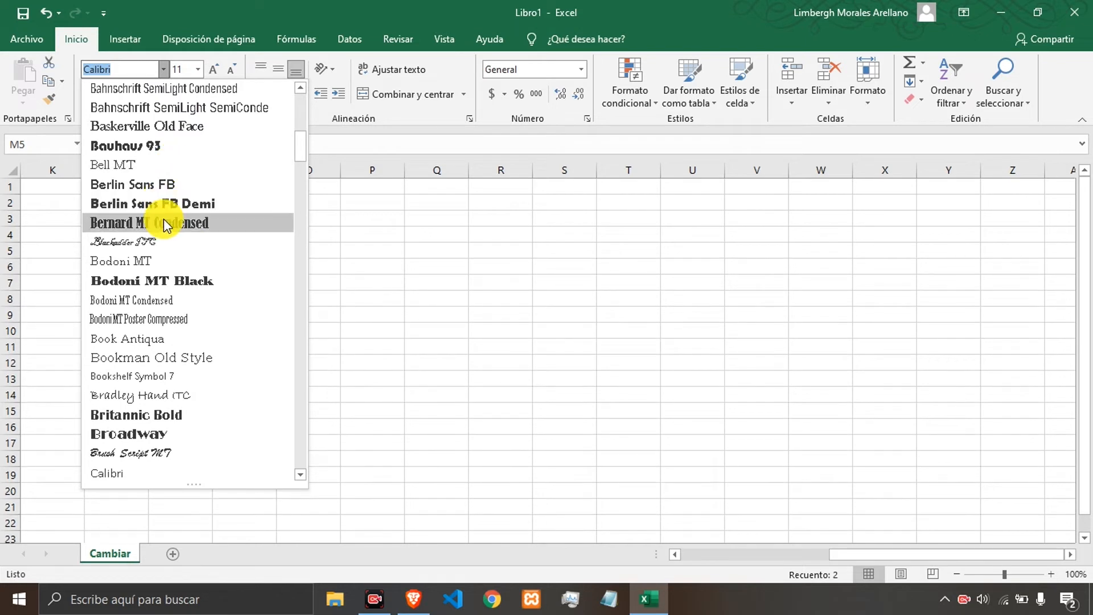
click(165, 222)
click(226, 250)
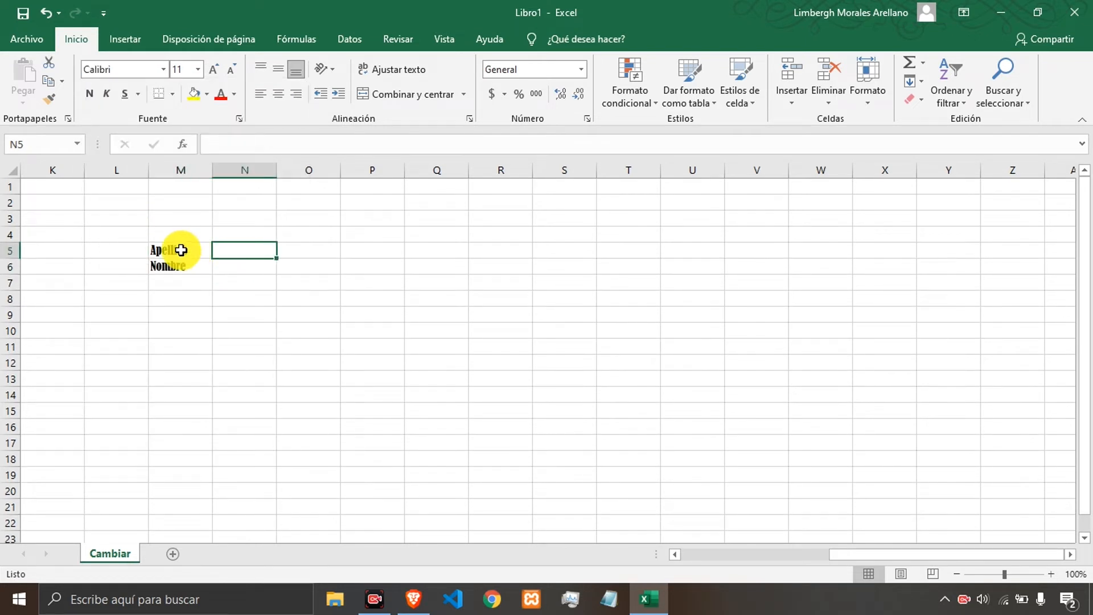
Set the font size of cells M5:M6 to 26.
drag(178, 249, 178, 264)
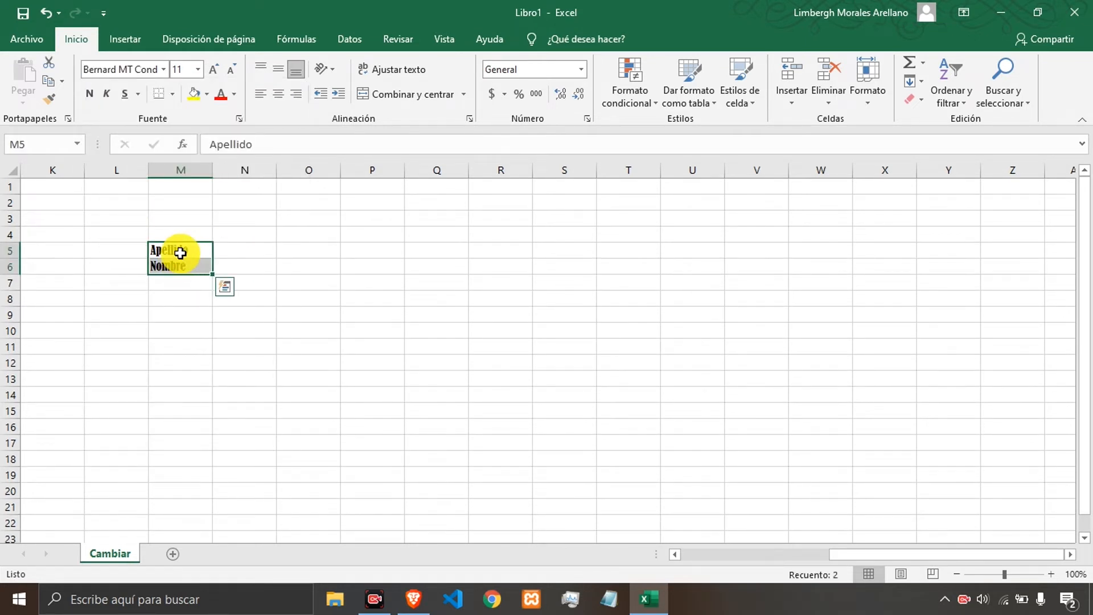
click(198, 69)
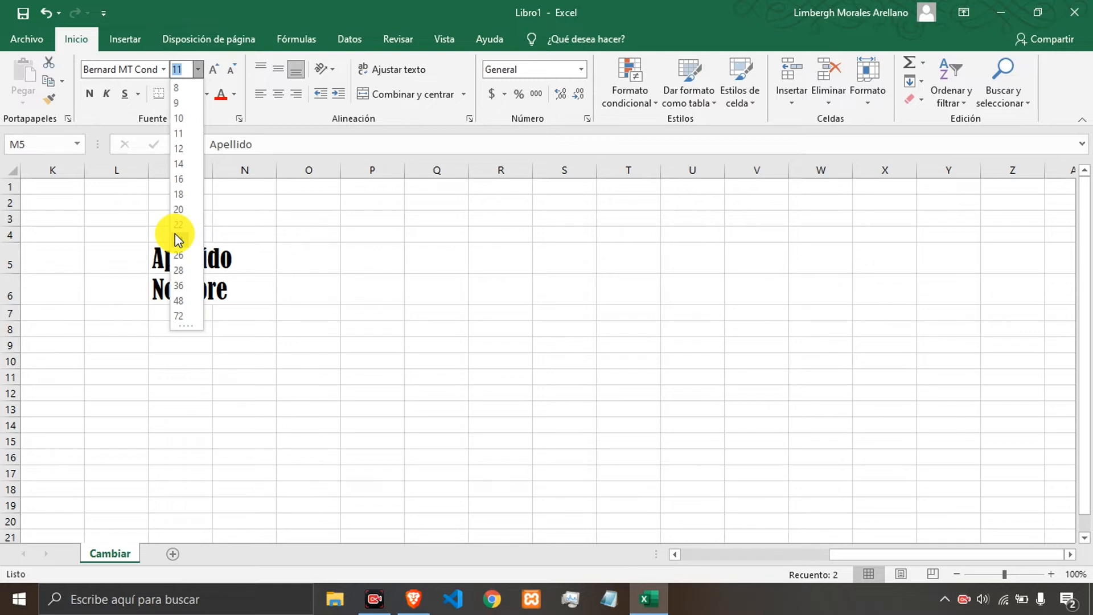
click(178, 255)
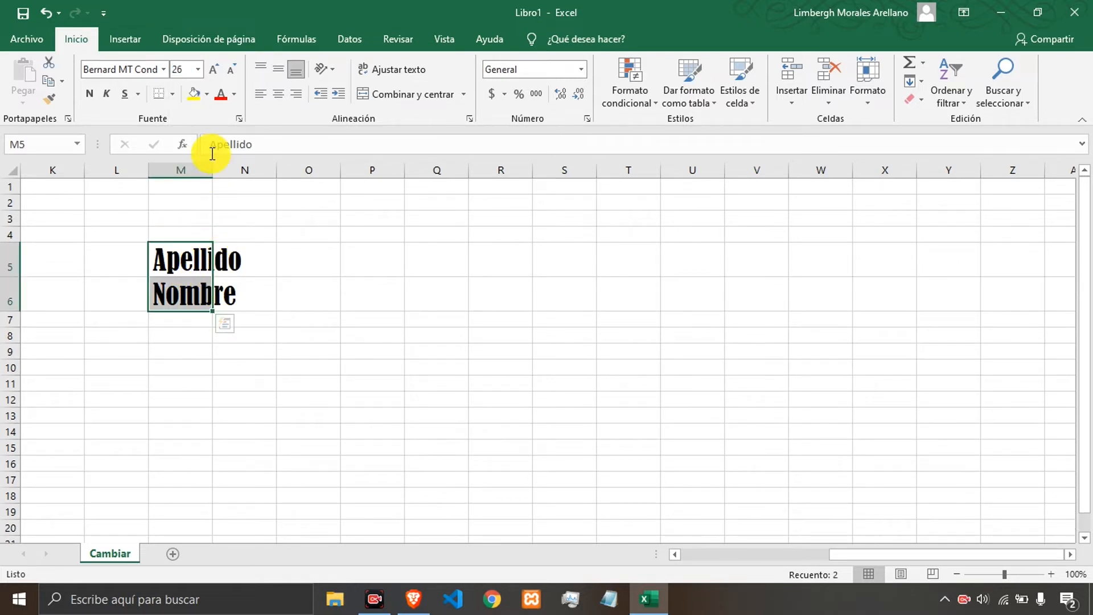
Widen column M to fit the text, then undo the column width change.
drag(212, 170, 261, 180)
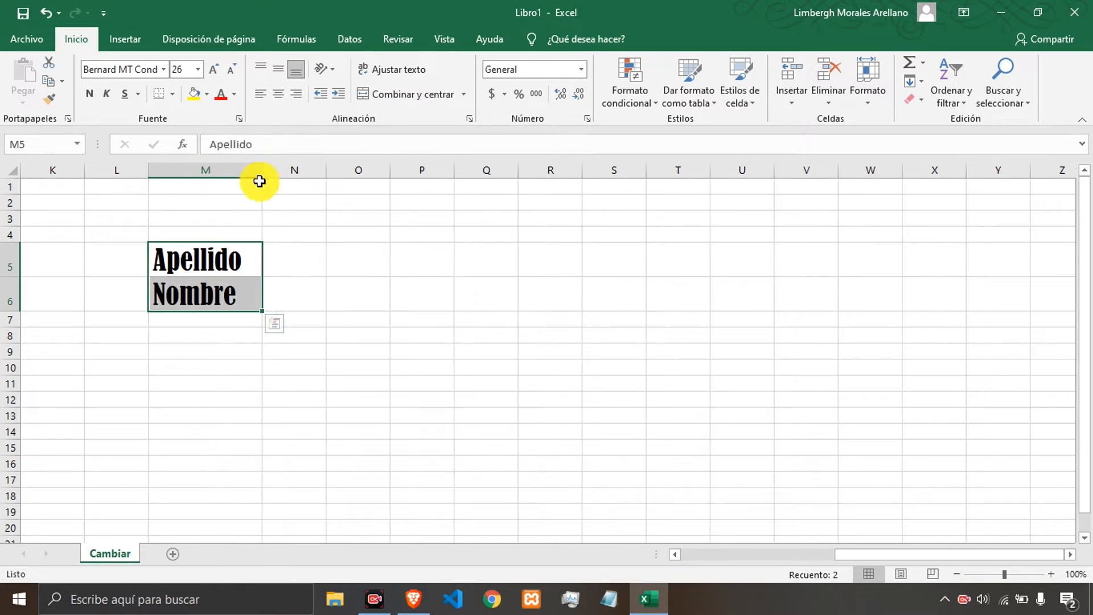
click(215, 316)
click(191, 274)
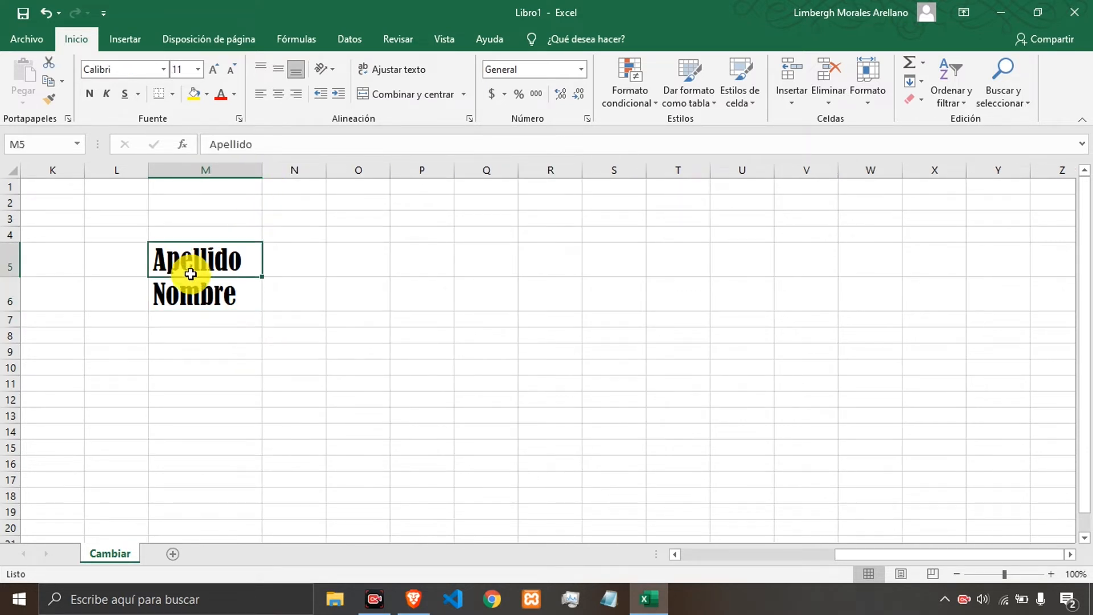
drag(191, 274, 200, 288)
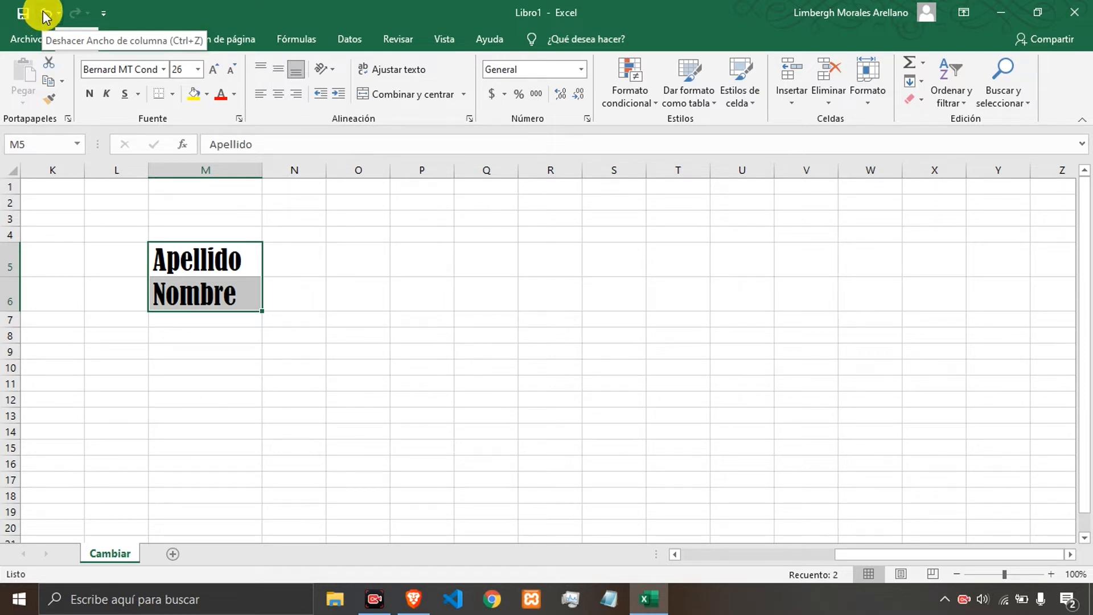
click(44, 13)
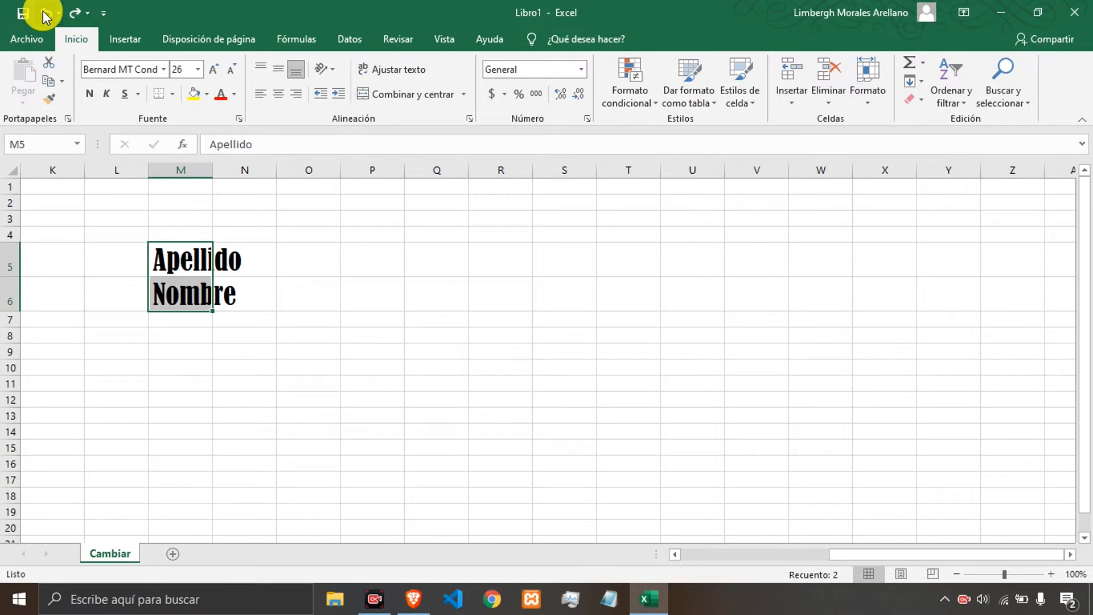
Undo the font size, font and both text entries, then redo the Apellido and Nombre entries in M5 and M6.
click(44, 15)
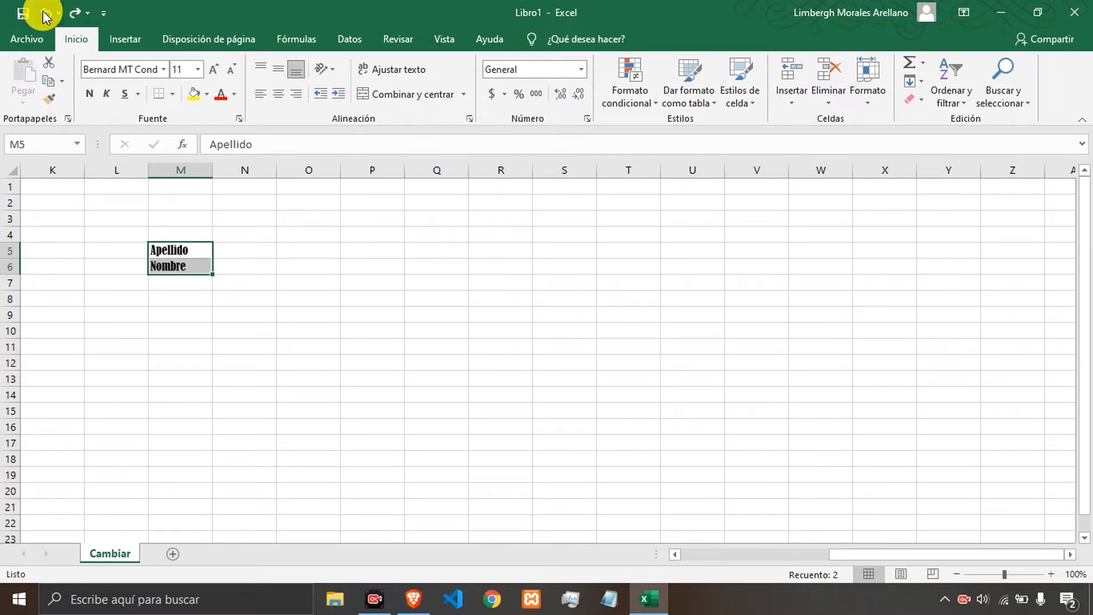
click(46, 16)
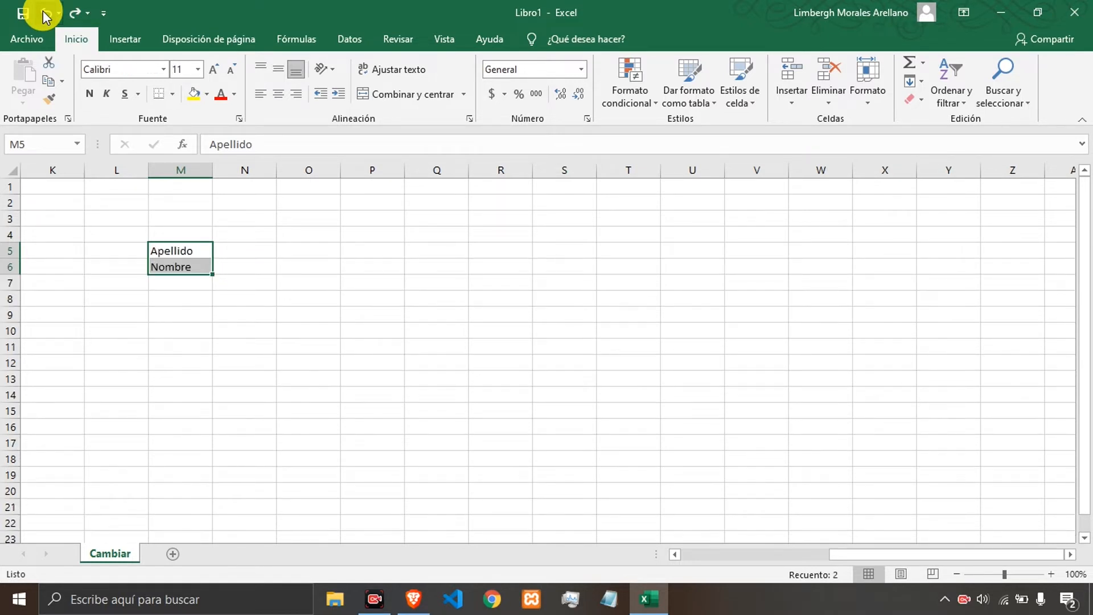
click(46, 16)
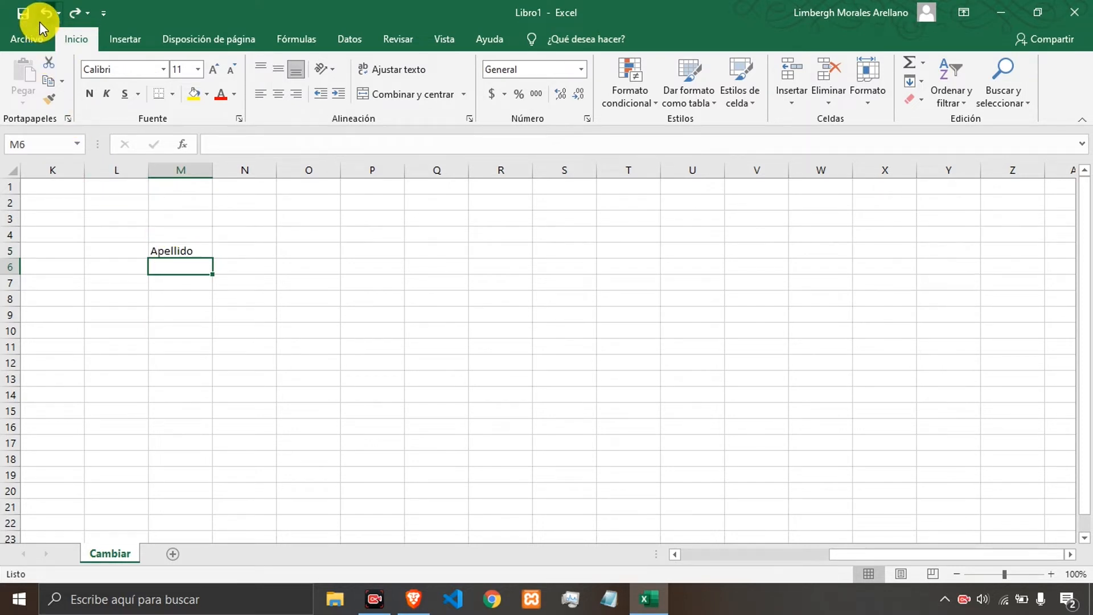
click(41, 21)
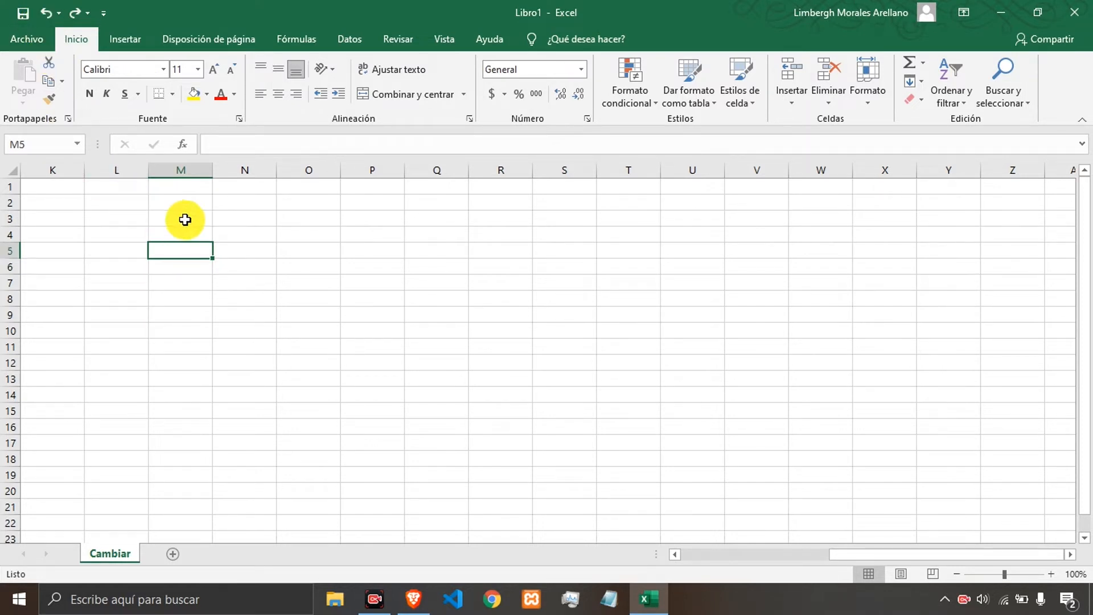
click(73, 14)
click(73, 16)
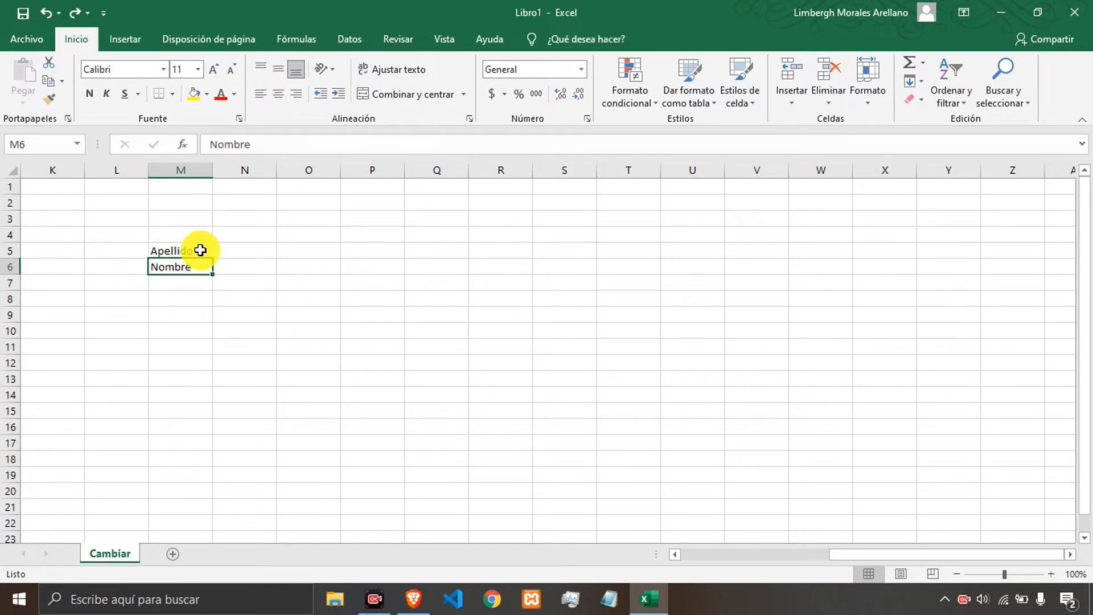
Apply the Times New Roman font at size 13 to cells M5:M6.
click(236, 282)
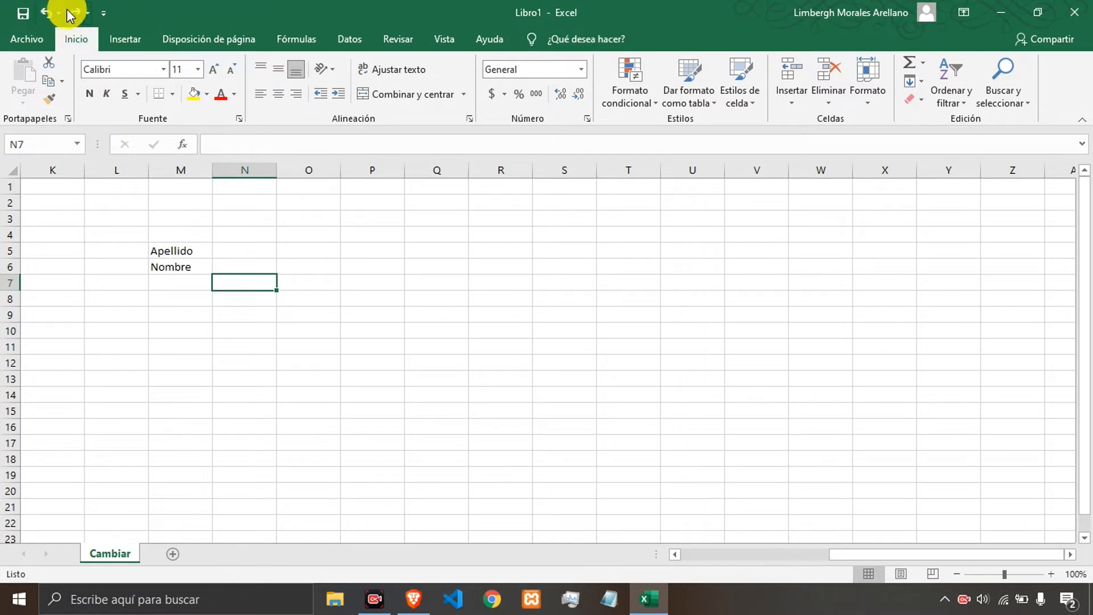
click(176, 248)
drag(183, 247, 183, 261)
click(131, 66)
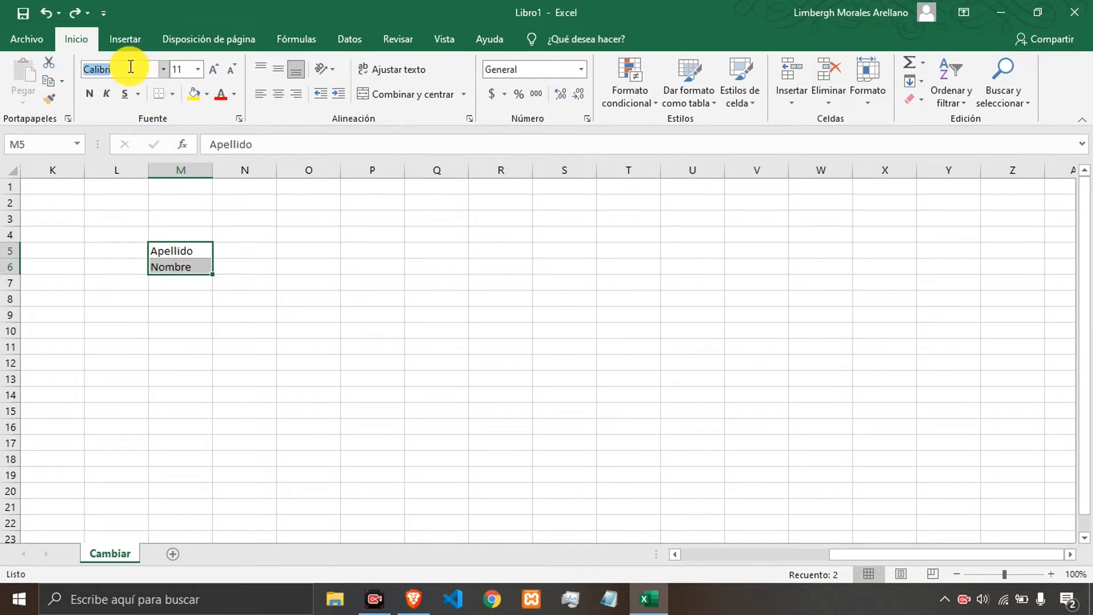
text(Tima)
text(es New Roma)
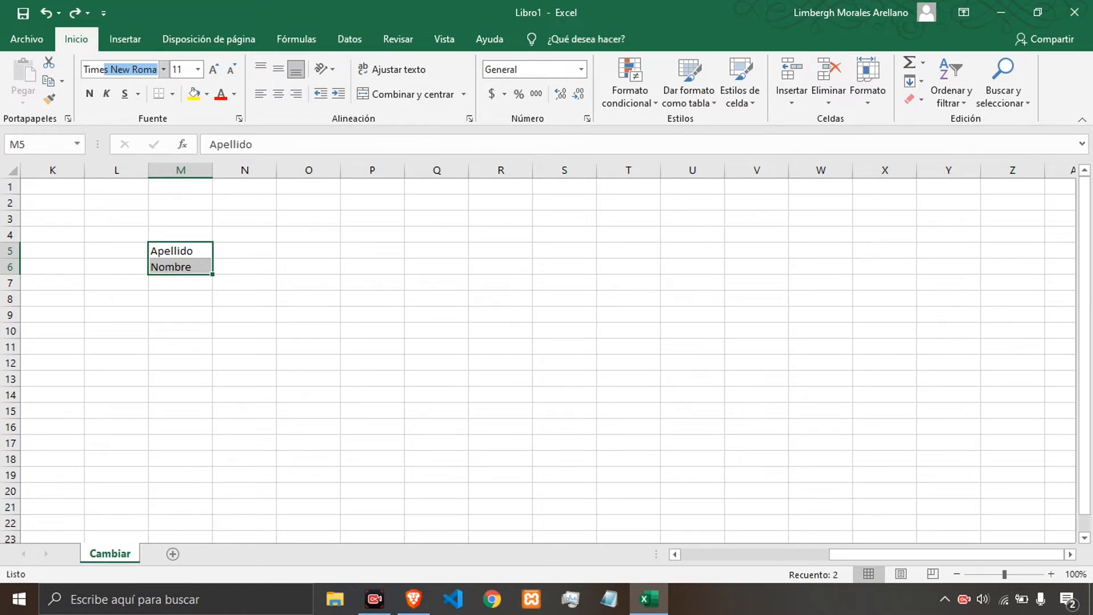
key(Tab)
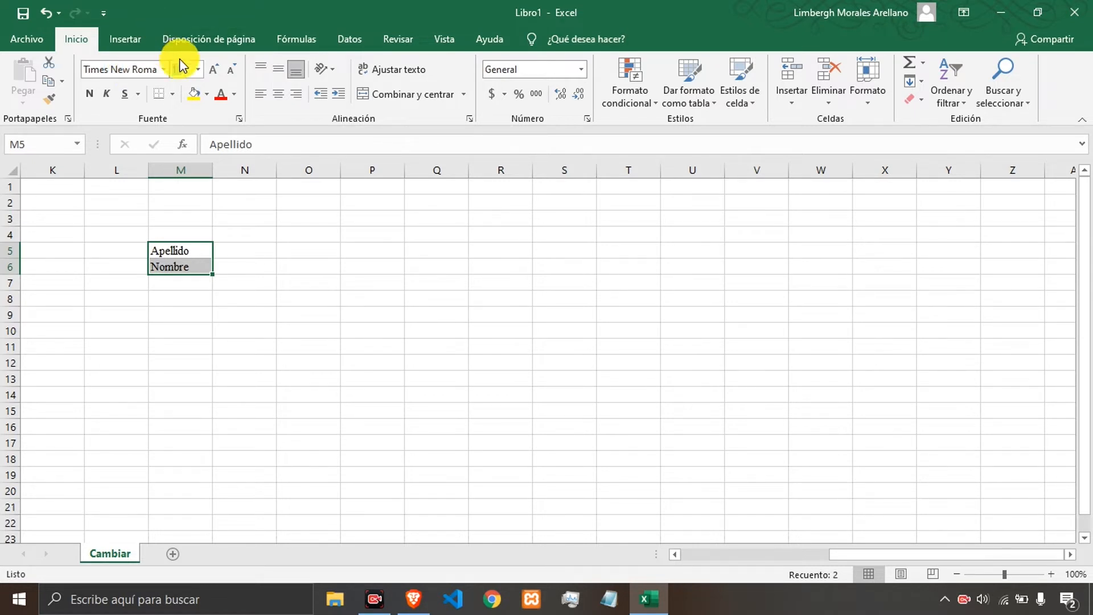
text(13)
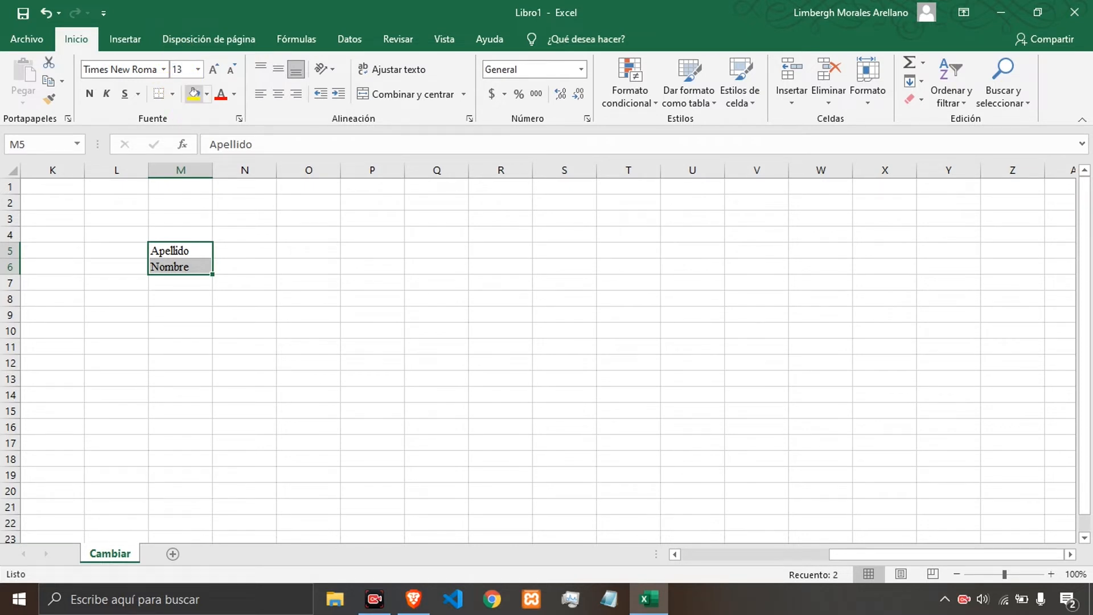
key(Return)
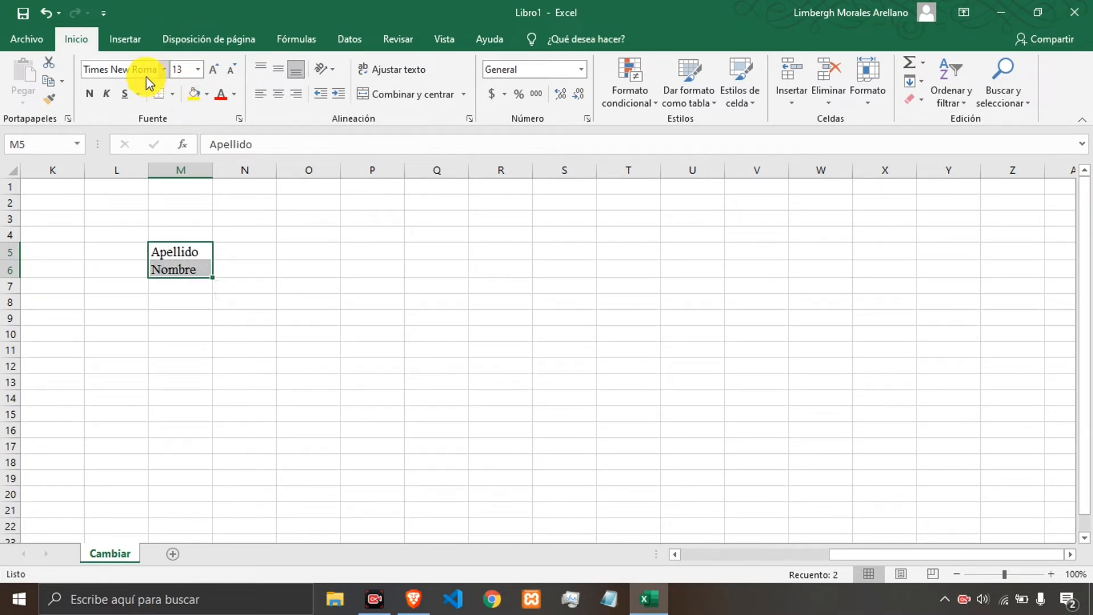
Apply Trebuchet MS at size 57 to cells M5:M6, then undo the size change.
click(140, 74)
text(Trebuchet MS)
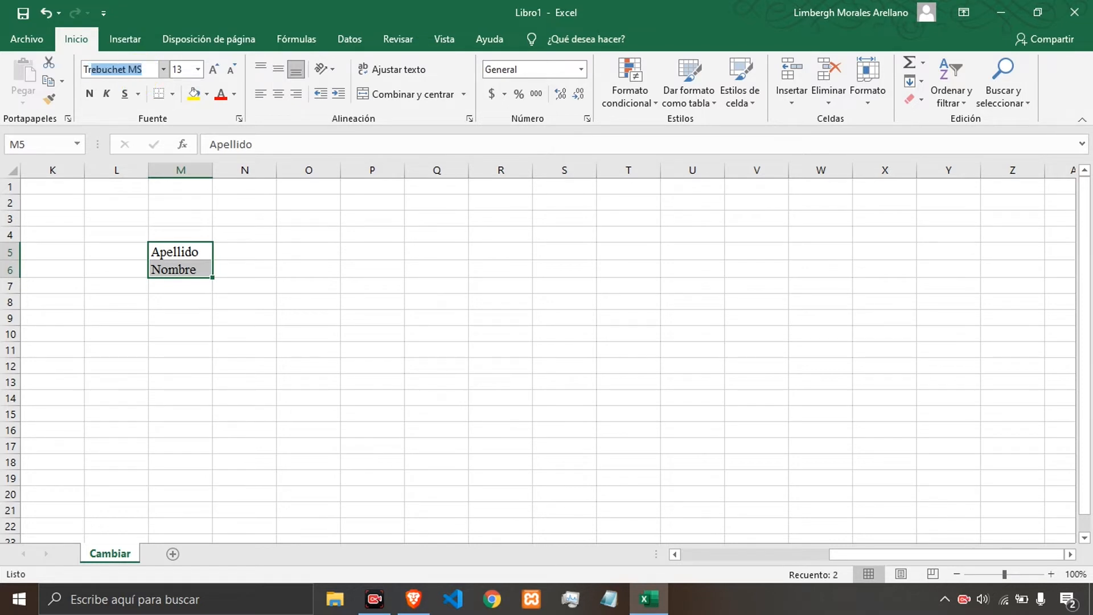
key(Tab)
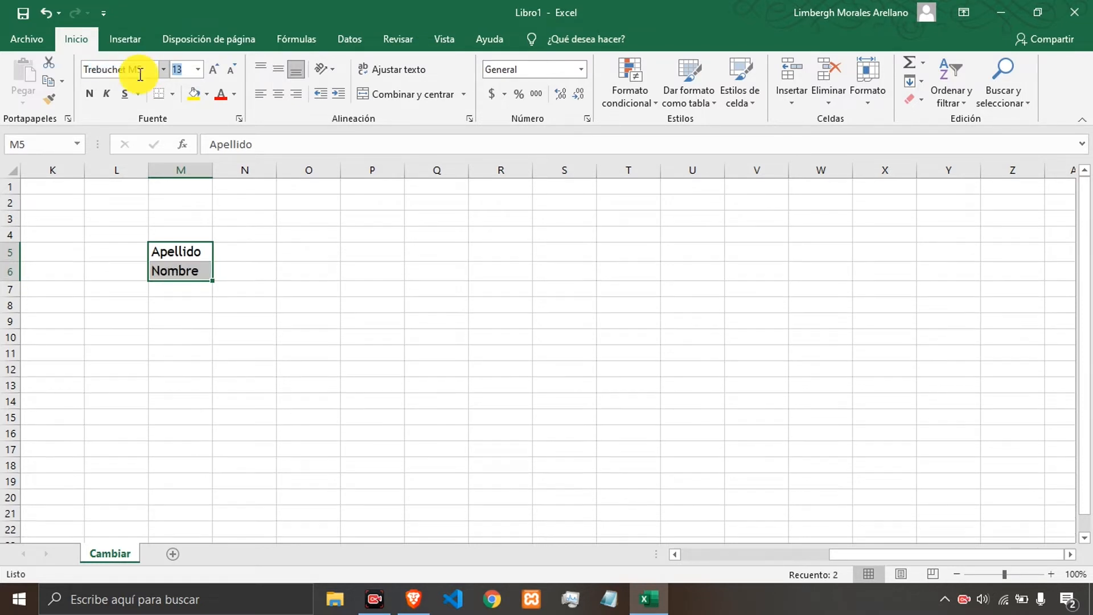
text(57)
key(Return)
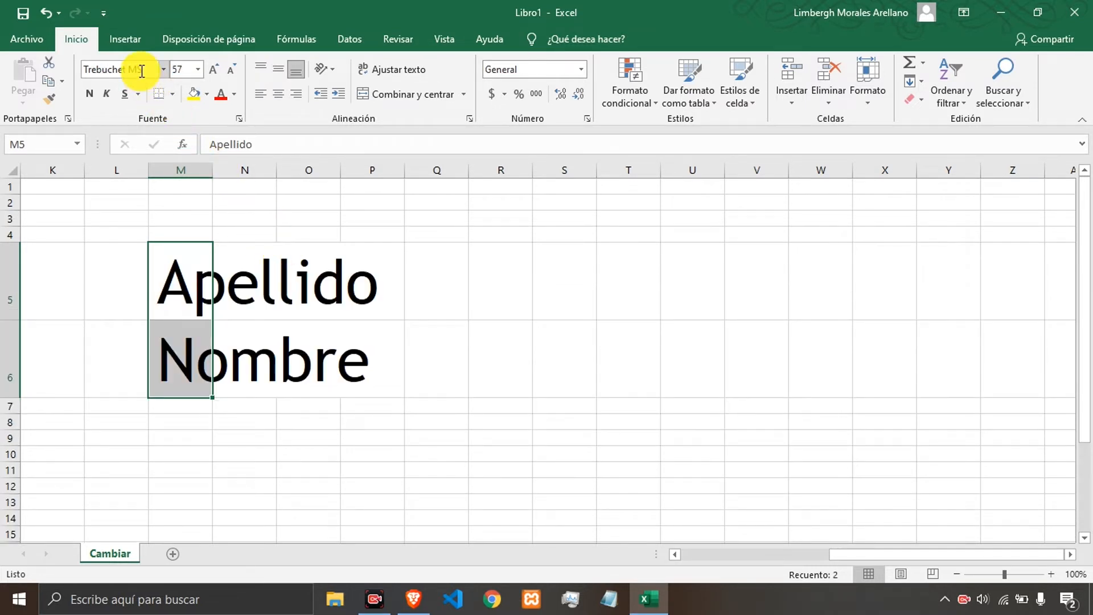
click(44, 12)
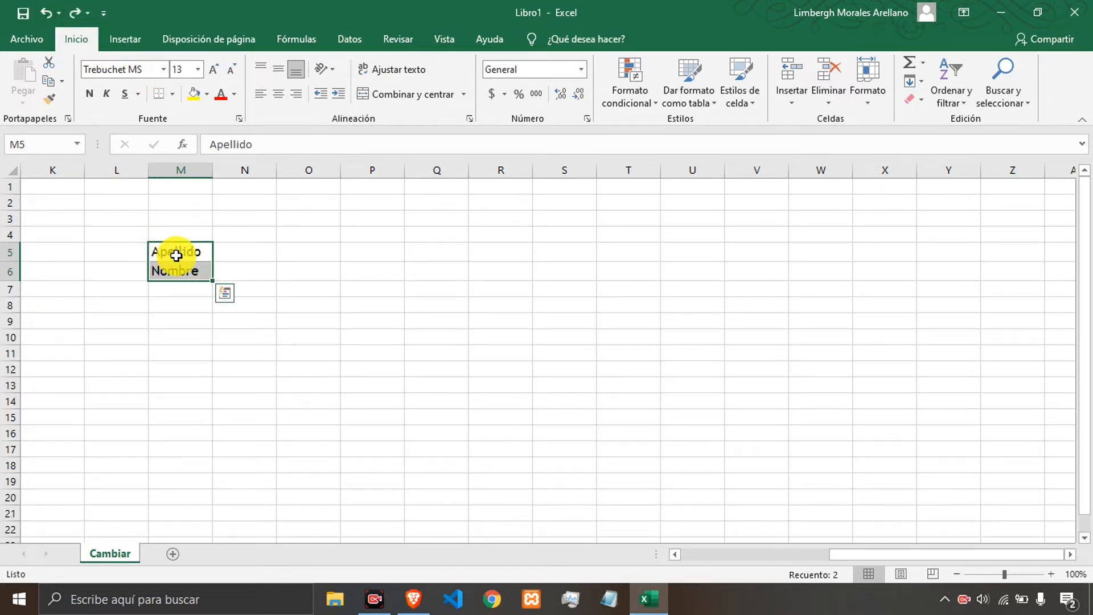
Set the font size of cells M5:M6 to 22, then to 11.
click(274, 266)
drag(188, 250, 188, 268)
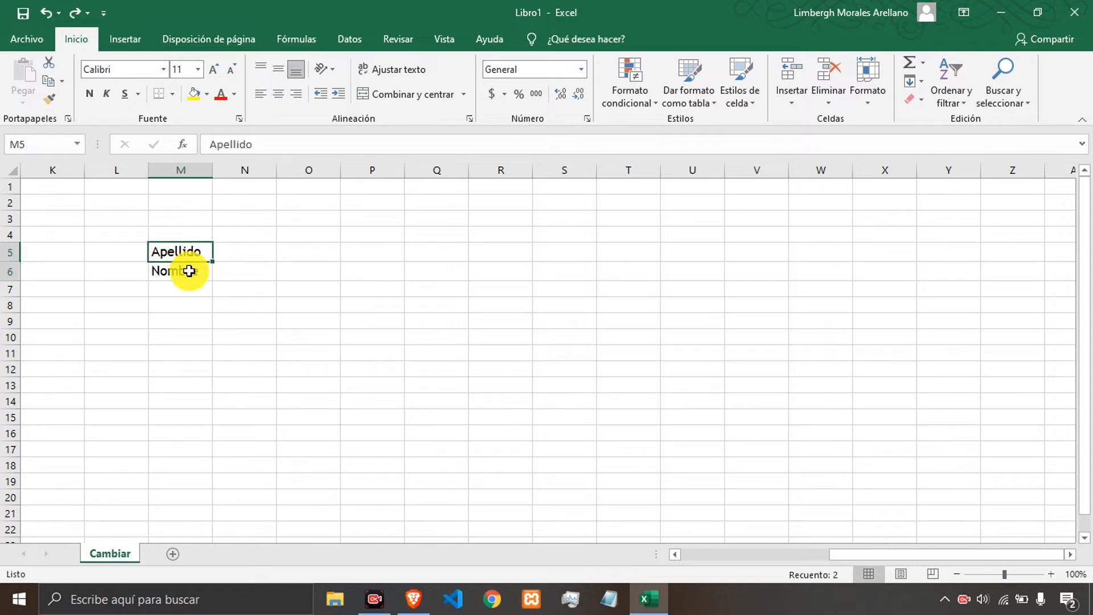
click(198, 69)
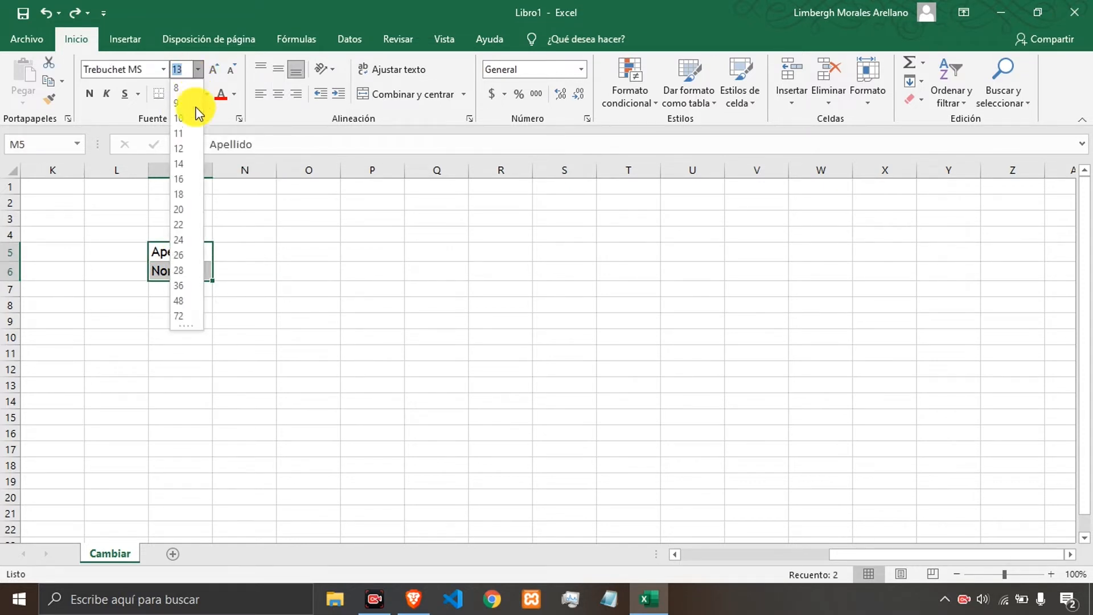
click(176, 225)
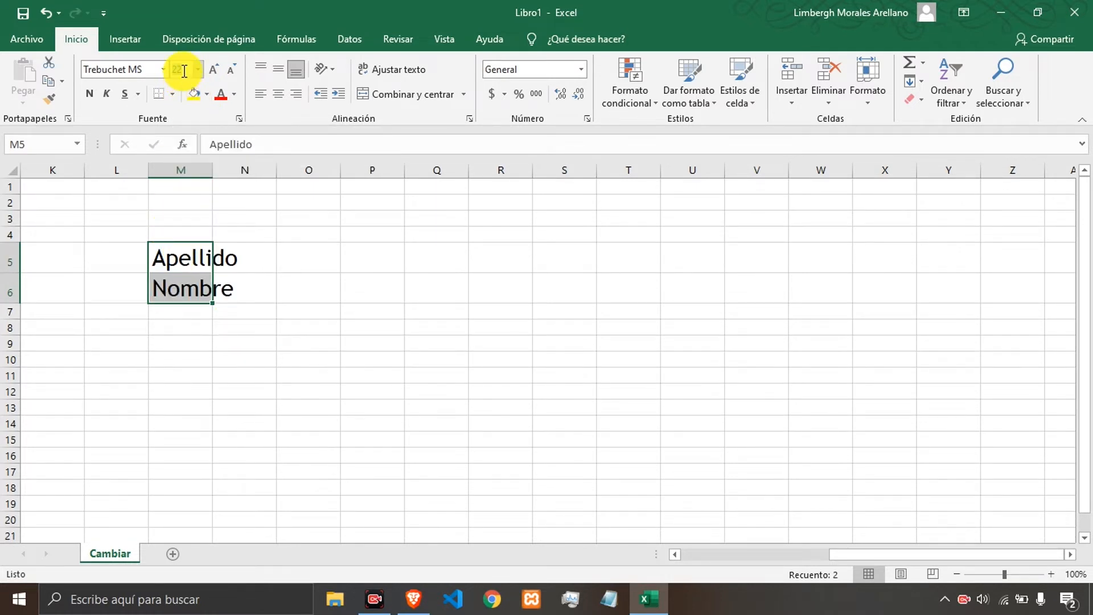
text(12)
key(Return)
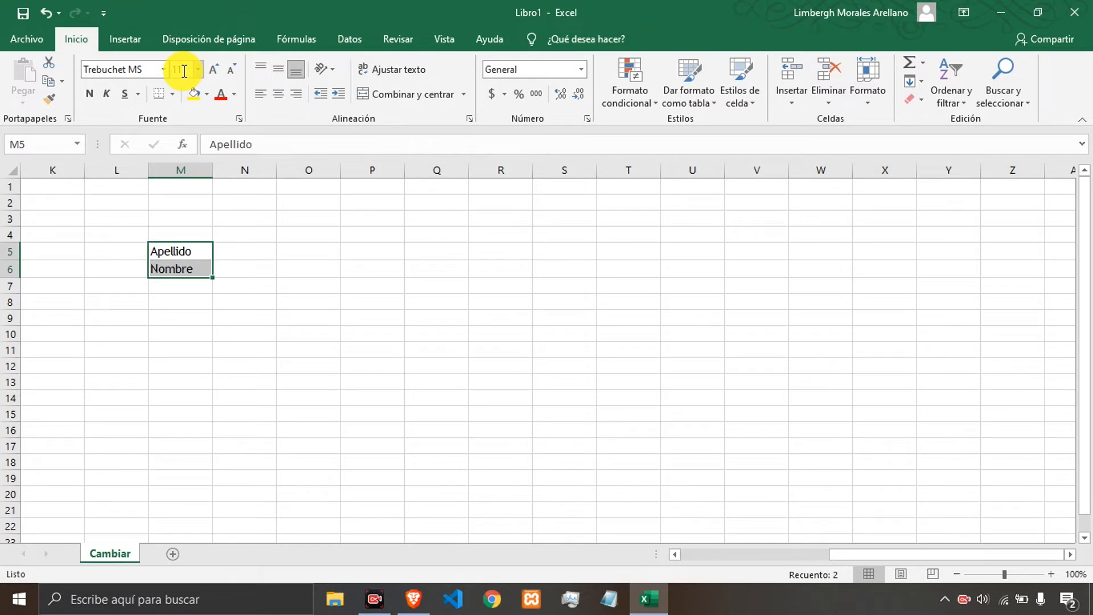
Apply the Lucida Handwriting font to cells M5:M6.
click(163, 71)
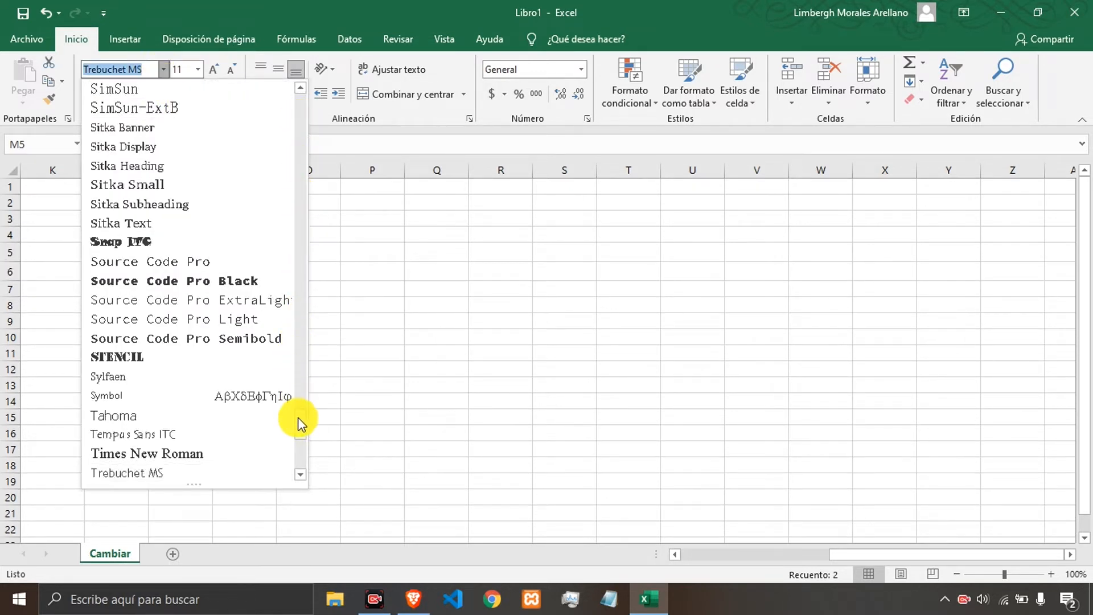
drag(300, 424, 291, 296)
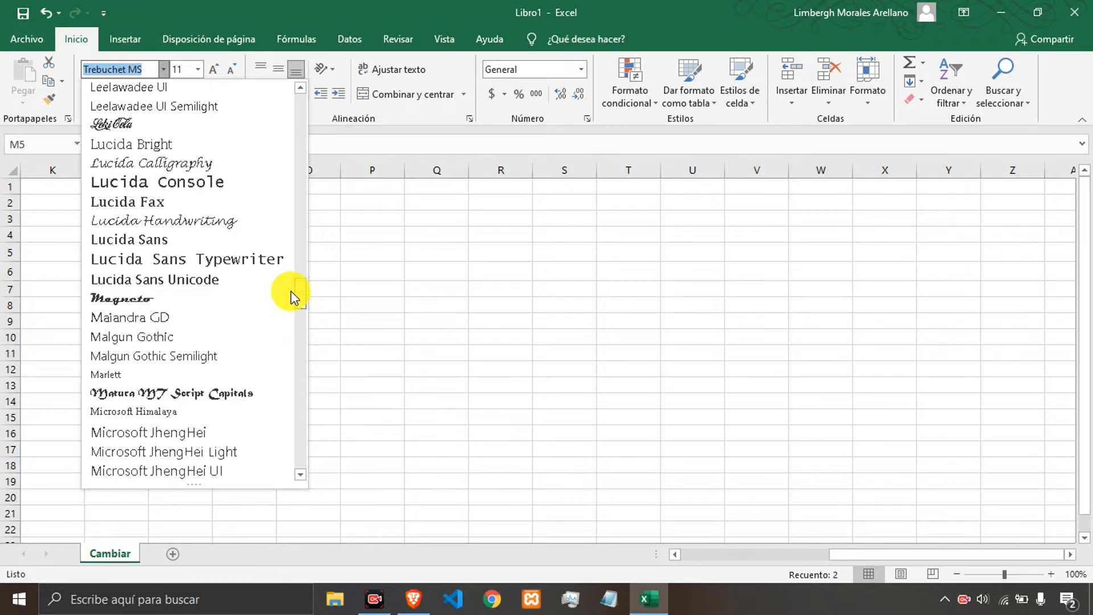
click(173, 227)
click(244, 254)
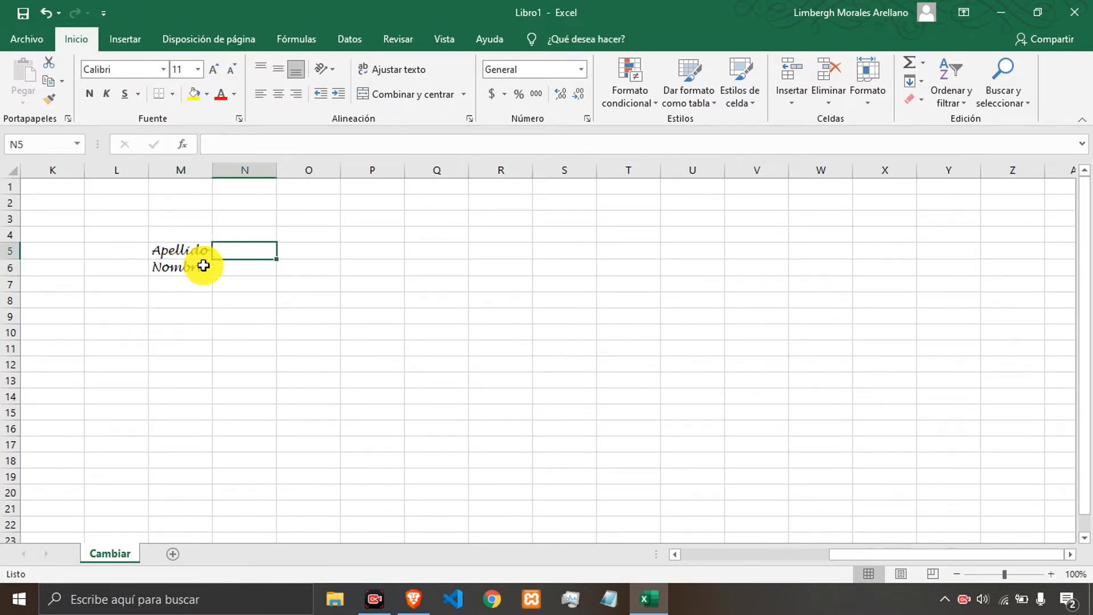
Undo the Lucida Handwriting font change.
click(283, 263)
click(343, 262)
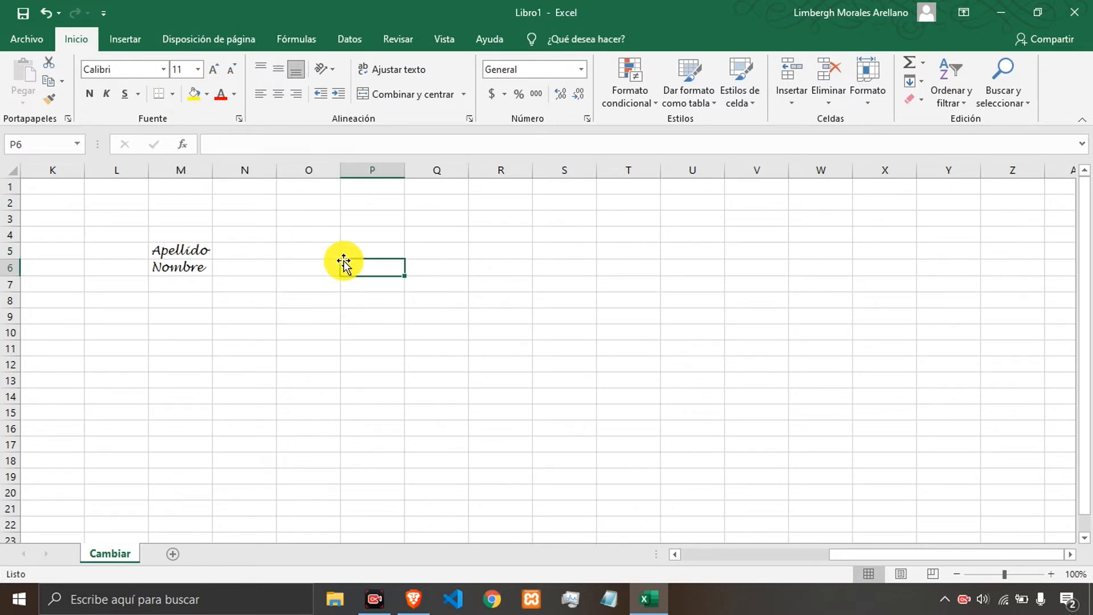
key(ctrl+z)
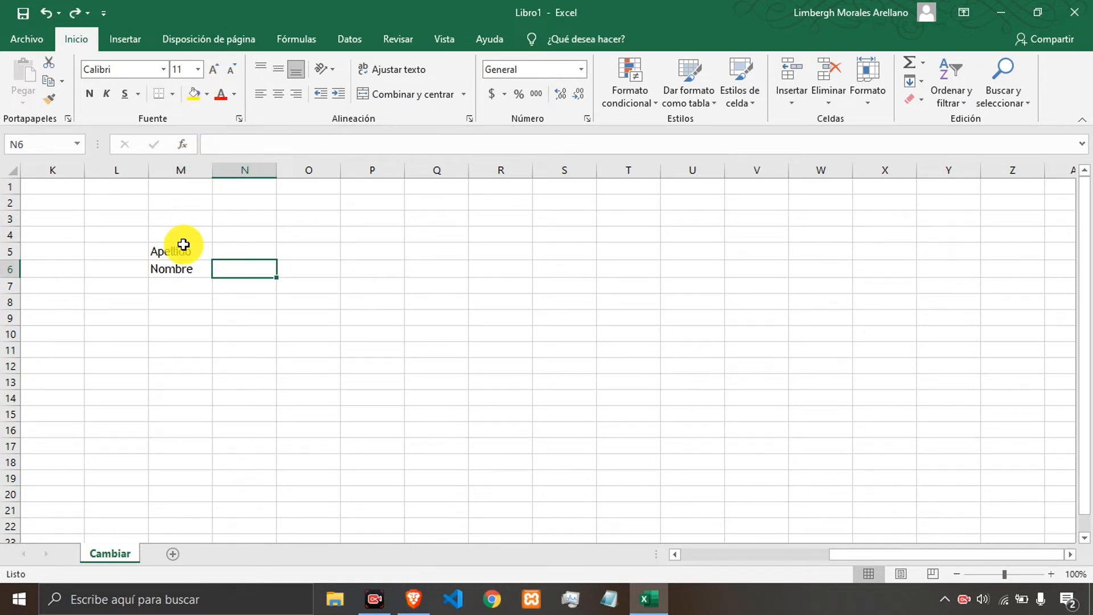
Set the font size of cells M5:M6 to 20, then increase it step by step to 36.
drag(181, 250, 183, 271)
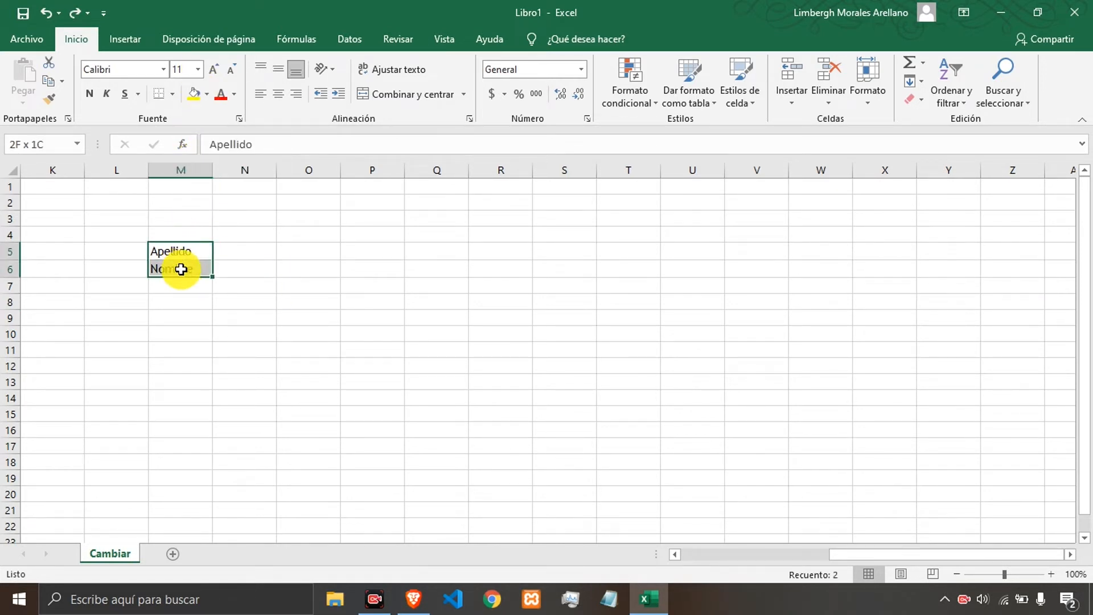
click(197, 70)
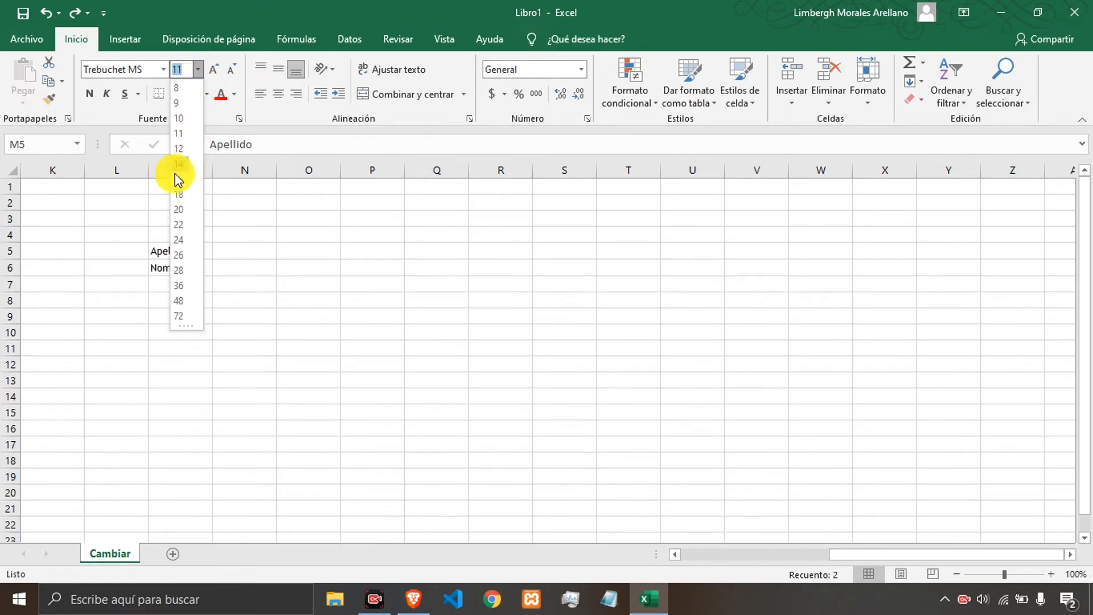
click(178, 209)
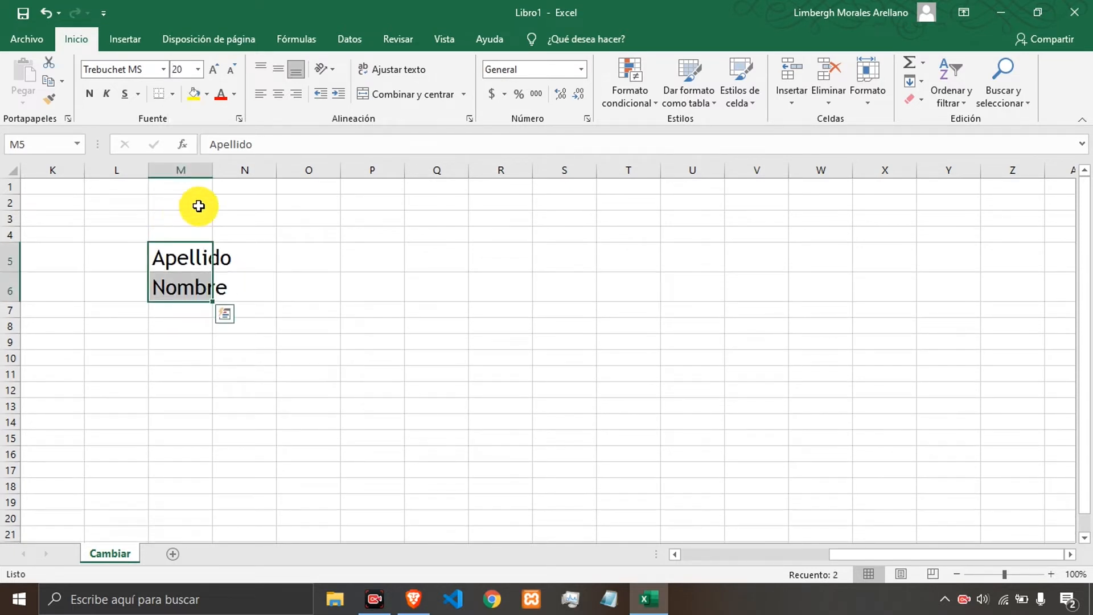
click(215, 72)
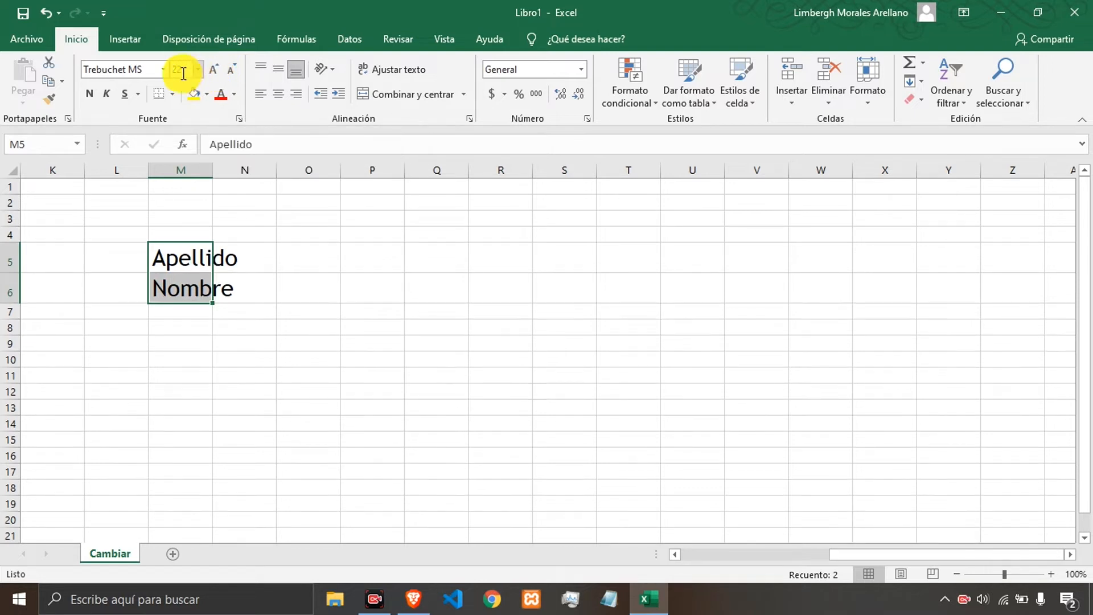
click(210, 74)
click(210, 74)
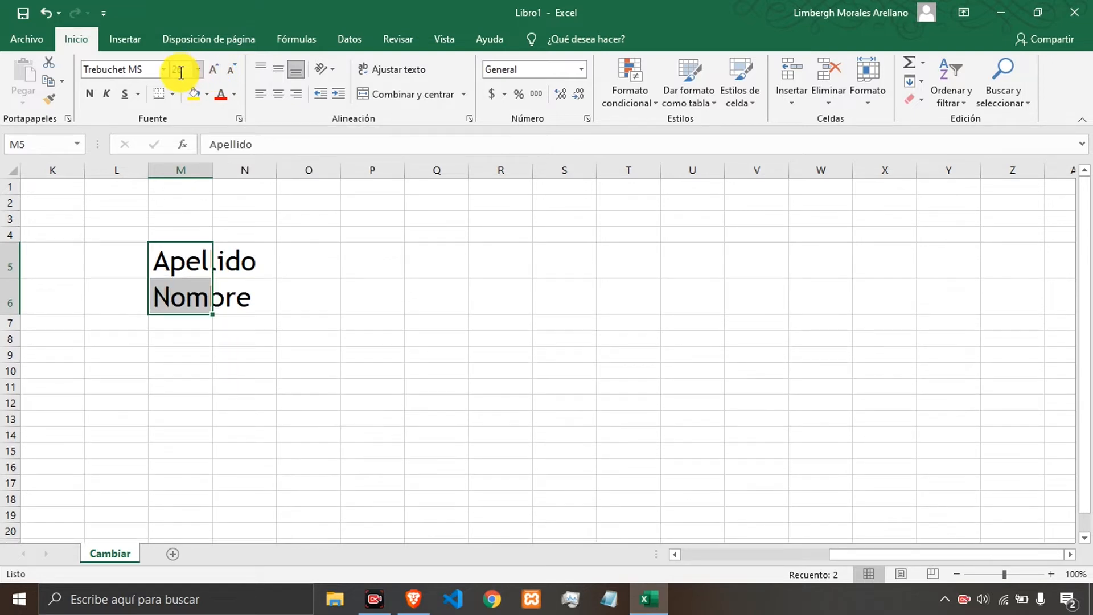
click(212, 72)
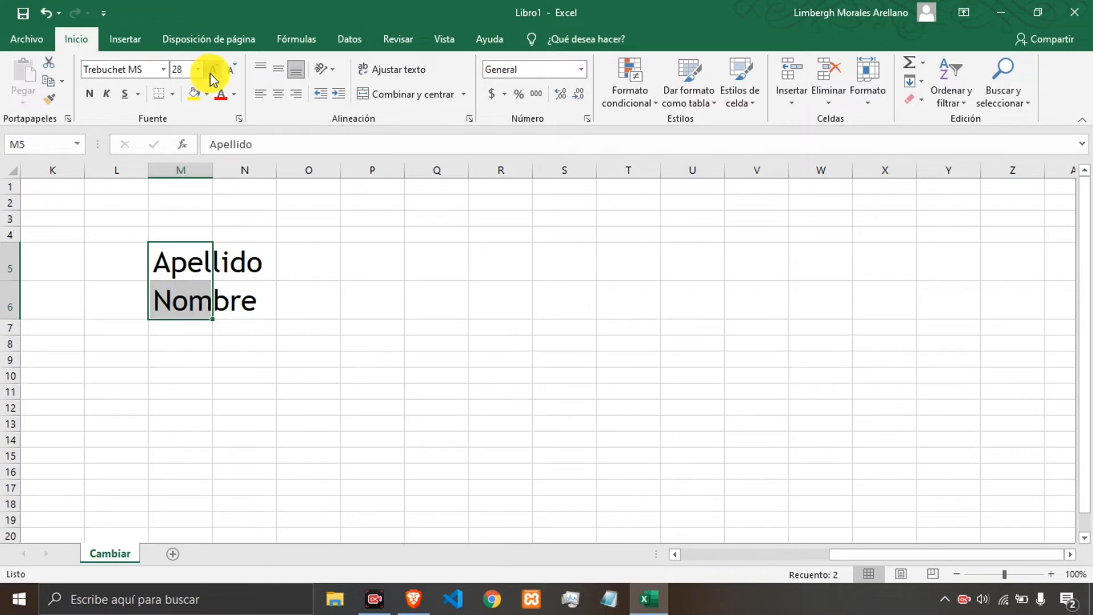
click(213, 71)
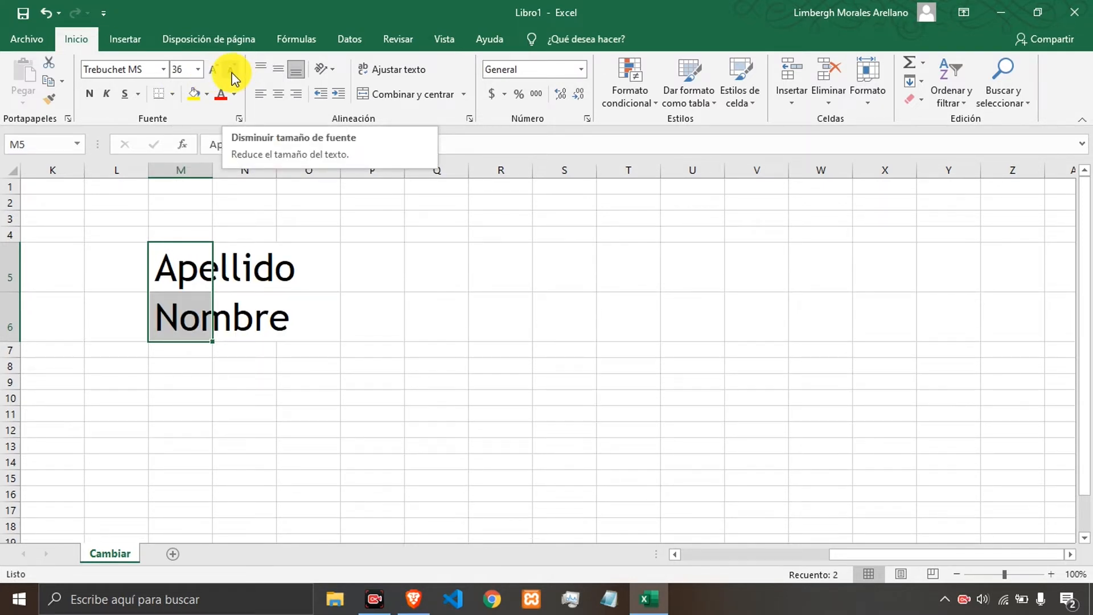
Decrease the font size of cells M5:M6 step by step to 16.
click(232, 73)
click(232, 73)
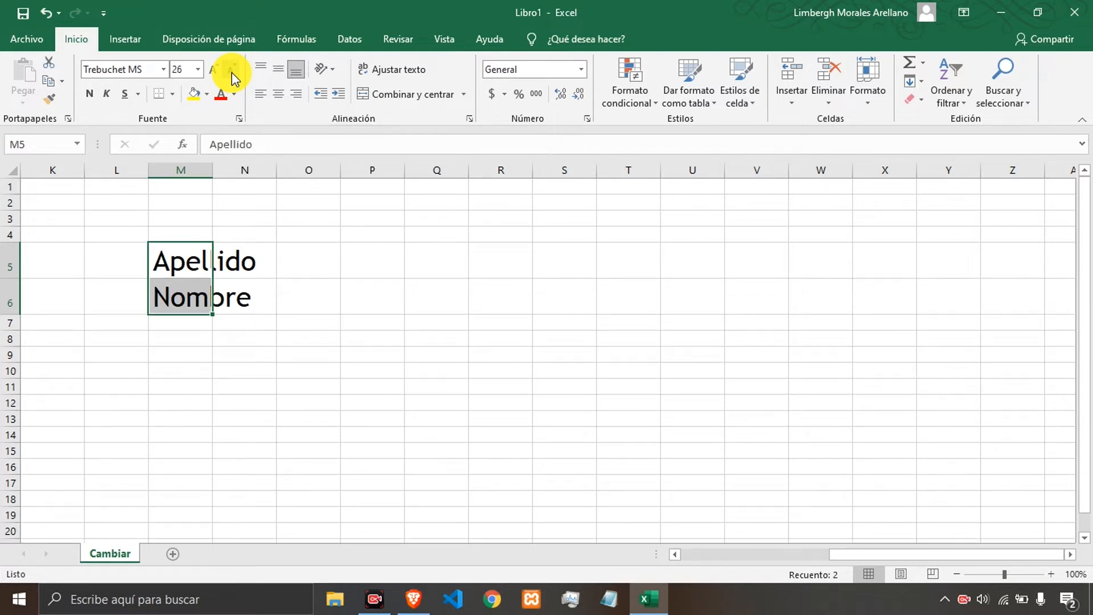
click(231, 73)
click(231, 73)
click(231, 73)
click(231, 73)
click(229, 73)
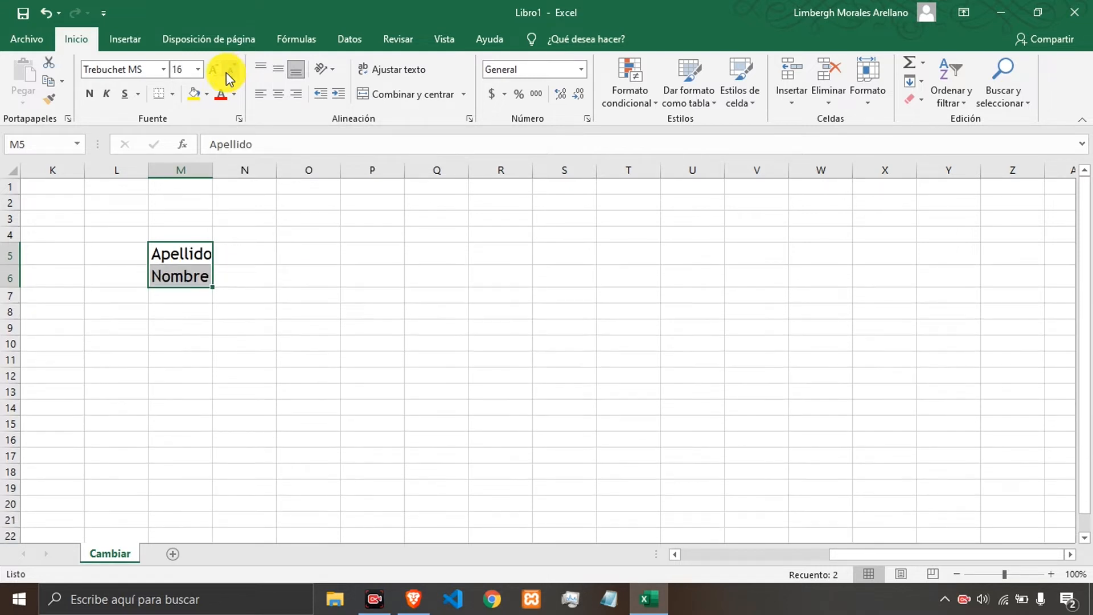
Set the font size of cells M5:M6 to 48, then decrease it step by step to 24.
click(195, 73)
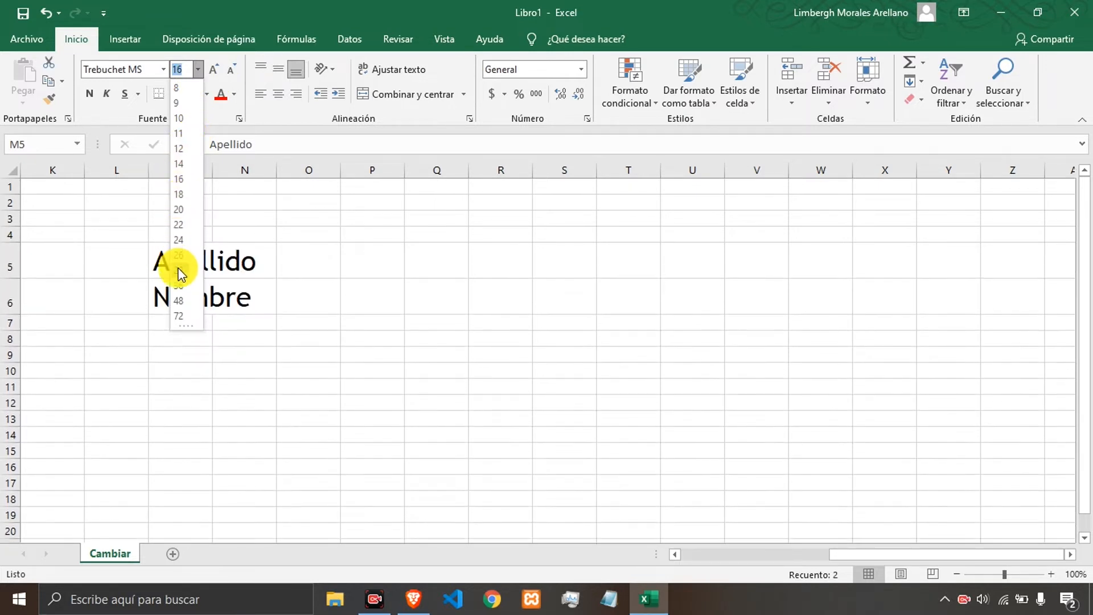
click(180, 299)
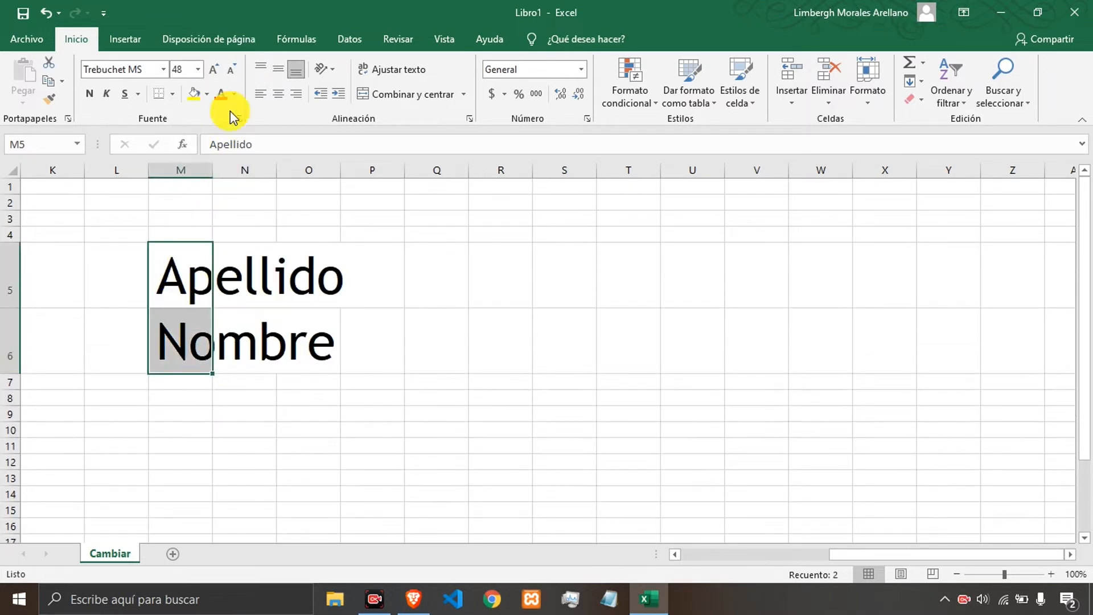
click(225, 71)
click(230, 72)
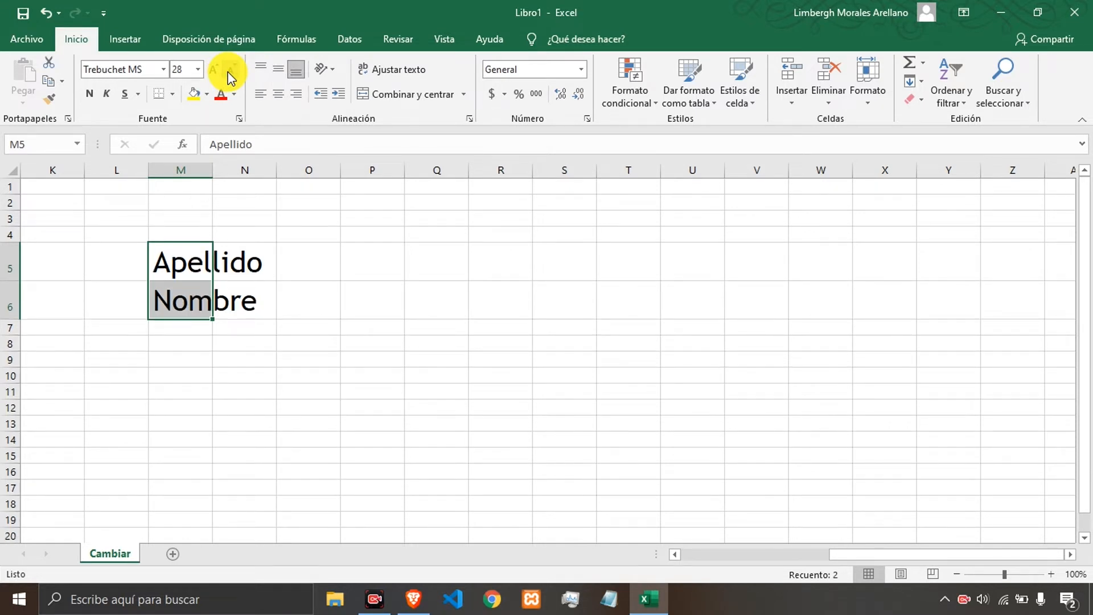
click(230, 72)
click(230, 71)
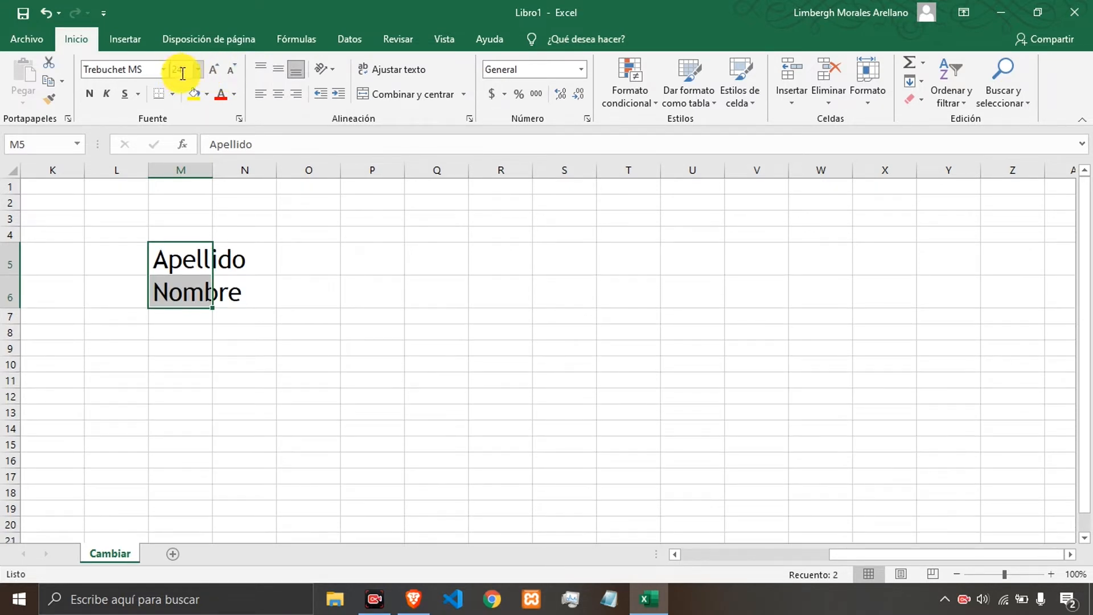
click(197, 70)
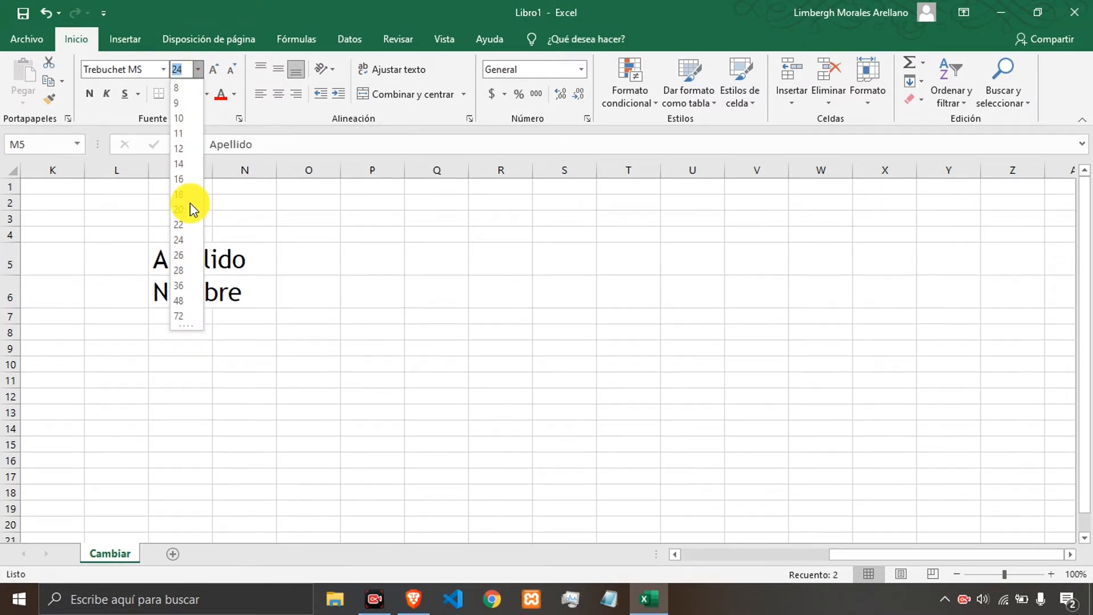
click(298, 230)
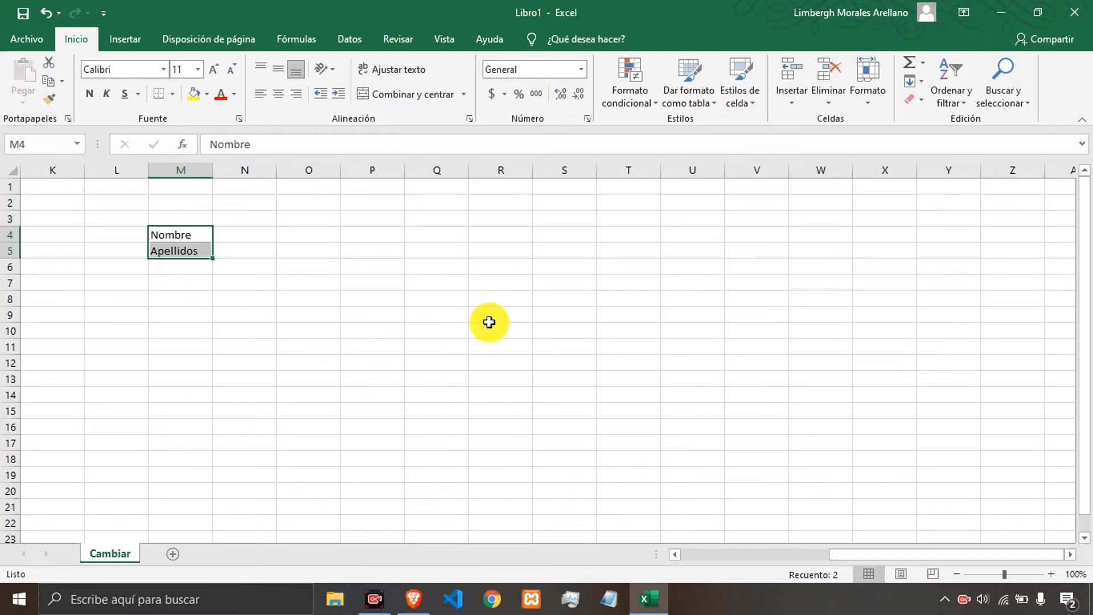
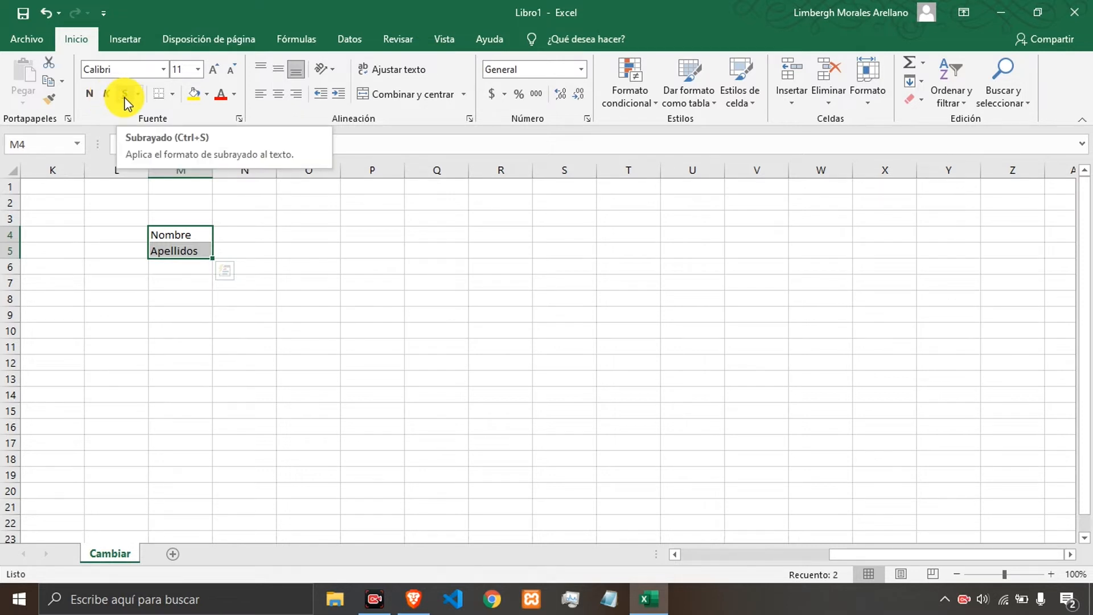
Make cells M4:M5 bold.
click(90, 94)
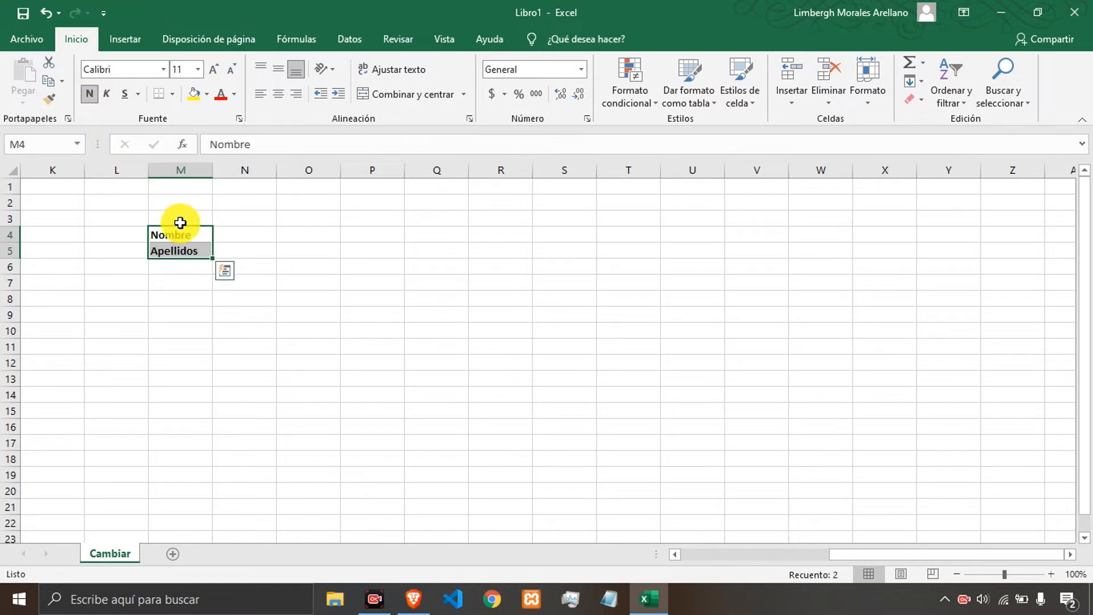
click(177, 286)
drag(180, 236, 189, 251)
Enter Nombre in N4 and Apellido in N5.
click(237, 240)
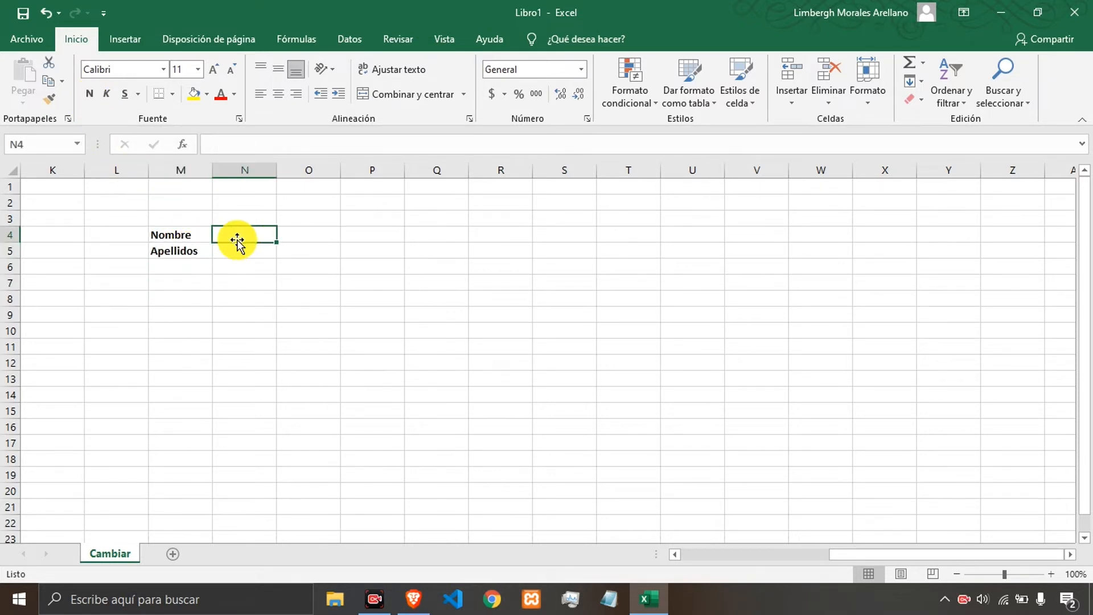
text(Nombre)
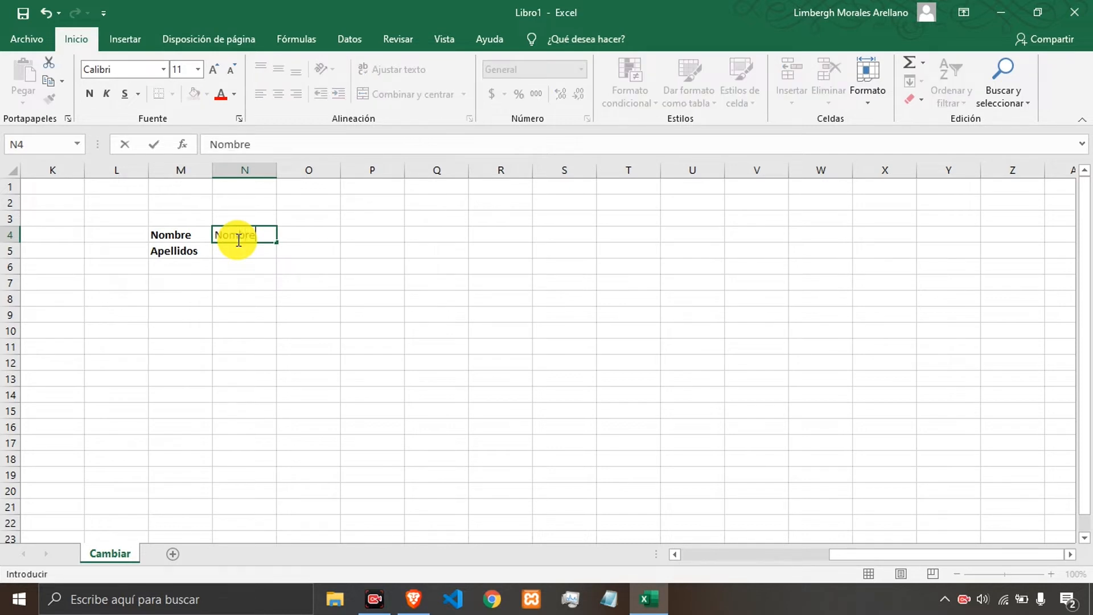
key(Return)
text(A)
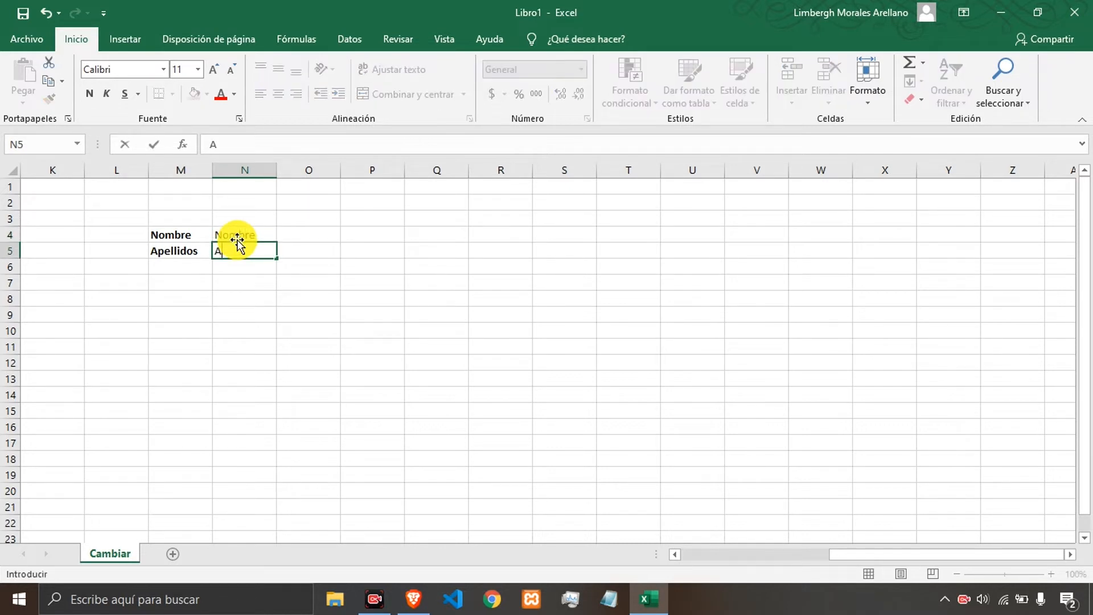
text(pellido)
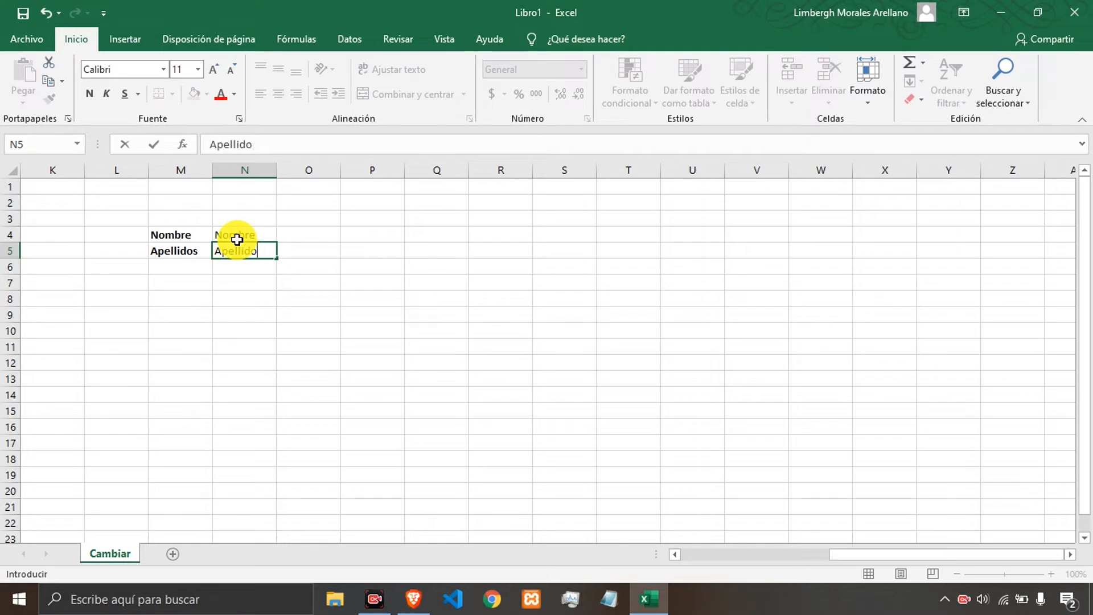
key(Return)
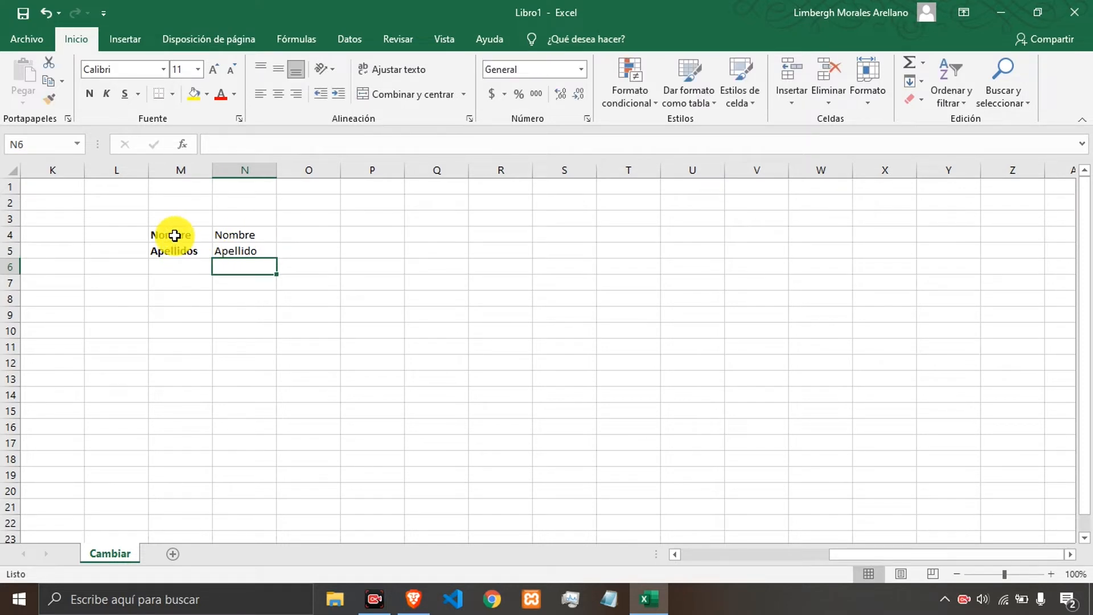
Italicize and underline cells M4:M5.
drag(173, 235, 180, 248)
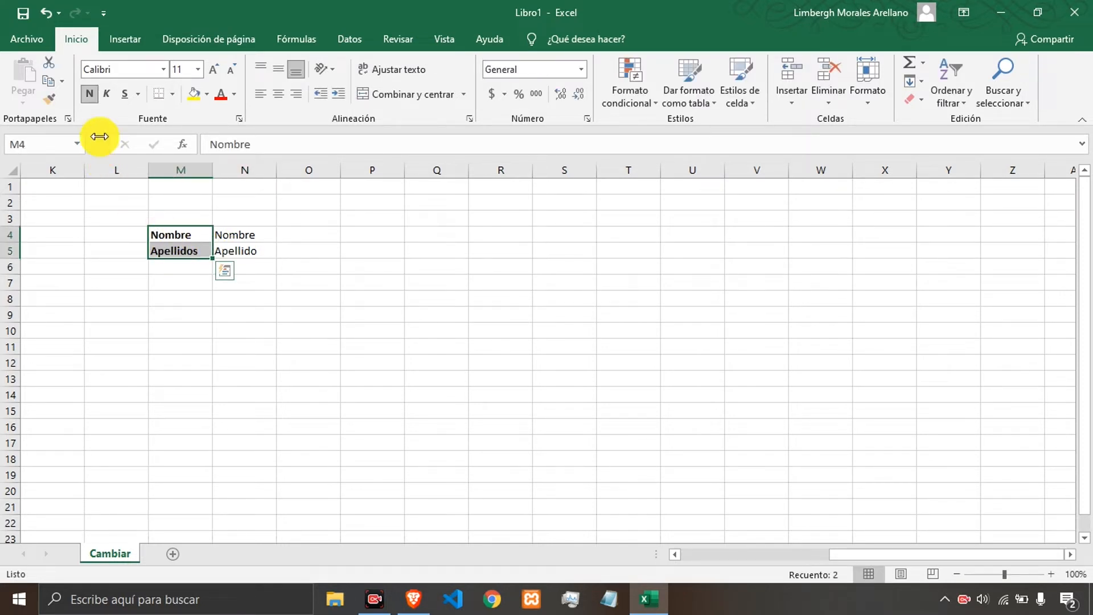
click(108, 94)
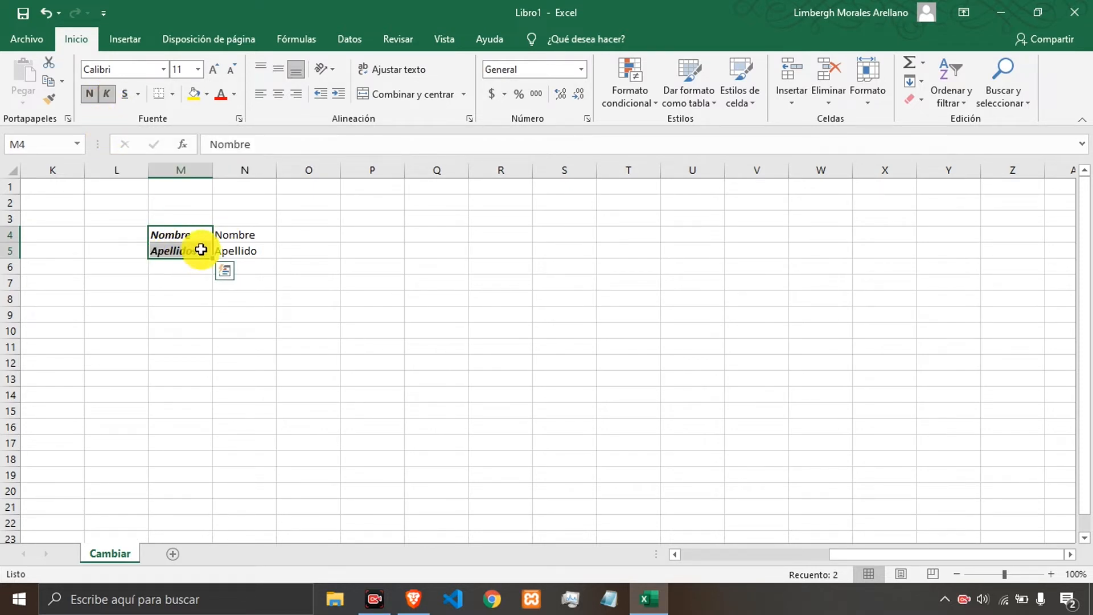
click(125, 97)
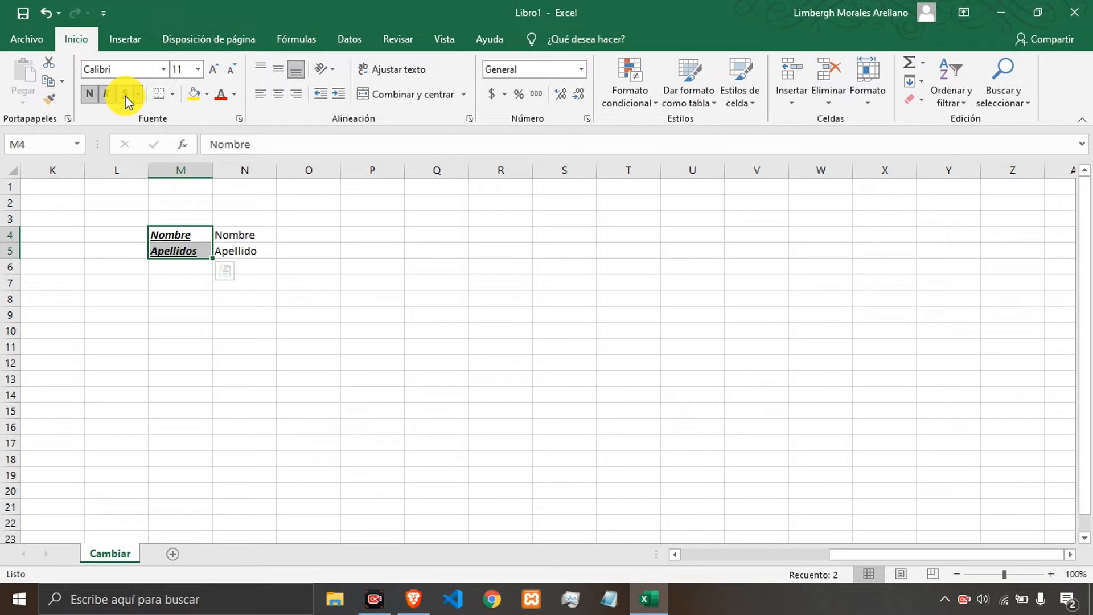
Change the underline of M4:M5 to double underline.
click(137, 95)
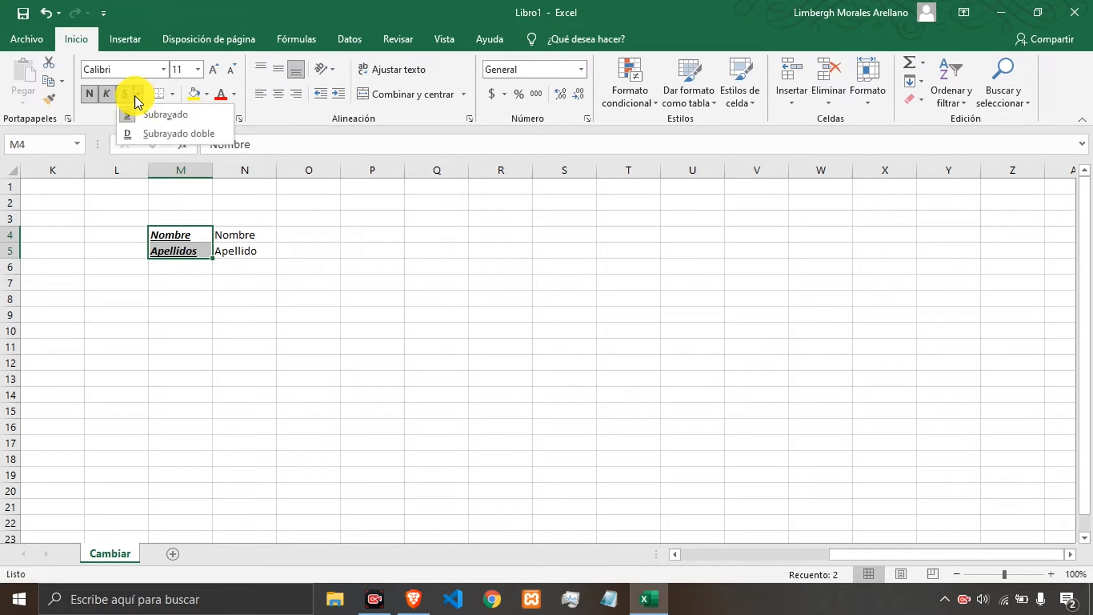
click(156, 133)
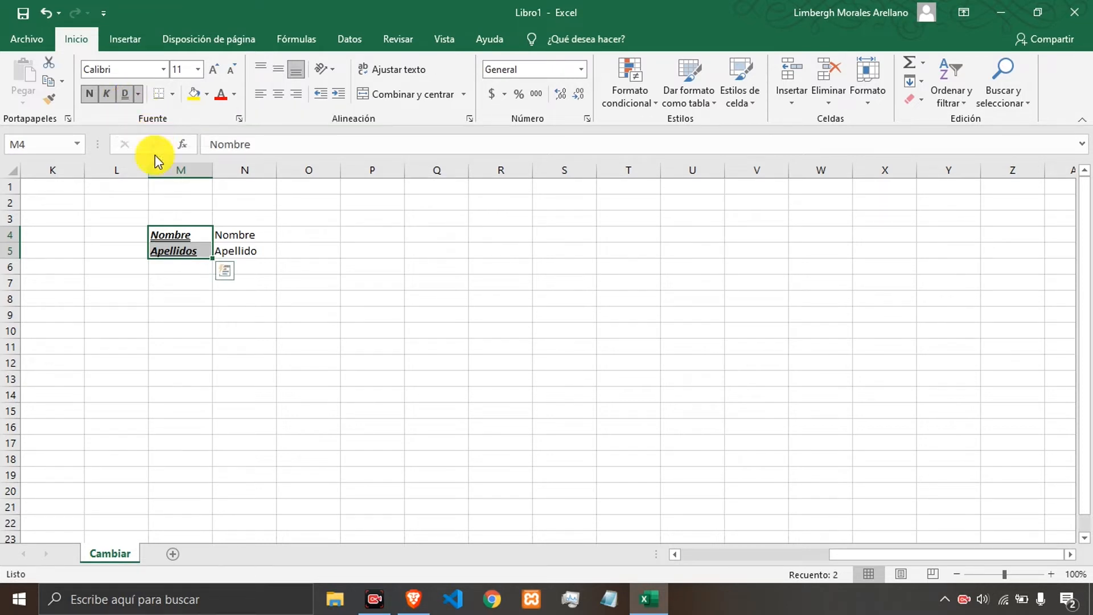
click(181, 304)
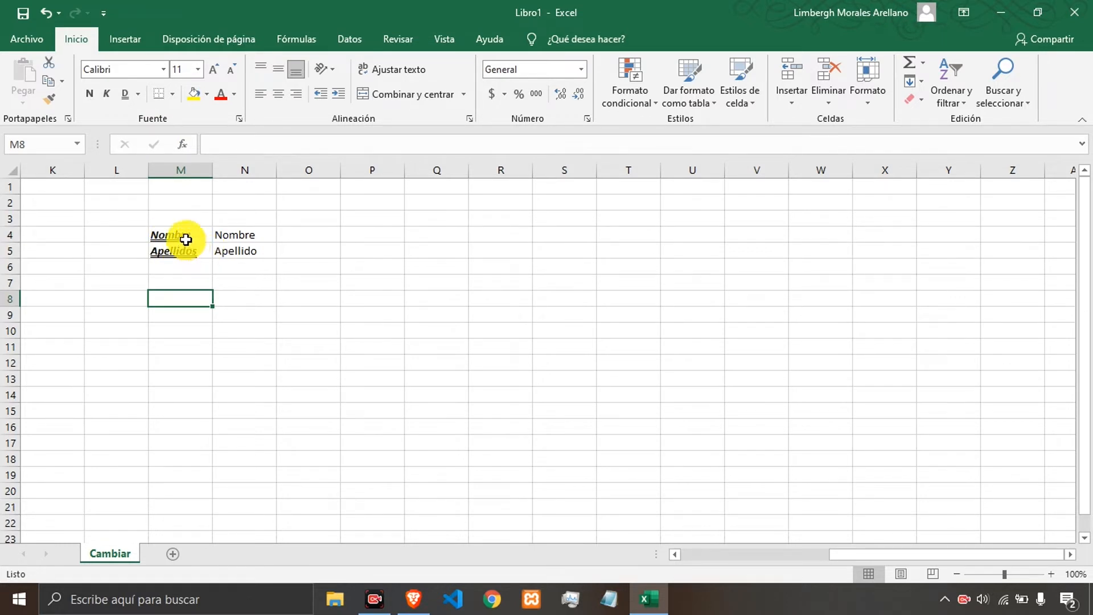
Remove the underline, italic and bold formatting from cells M4:M5.
drag(186, 239, 183, 251)
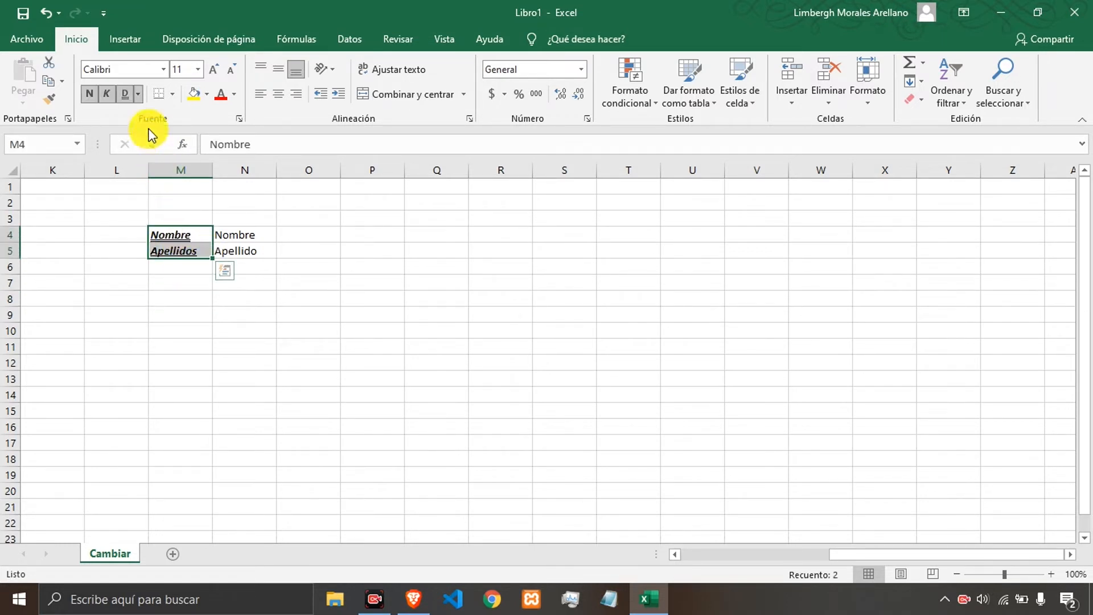
click(122, 95)
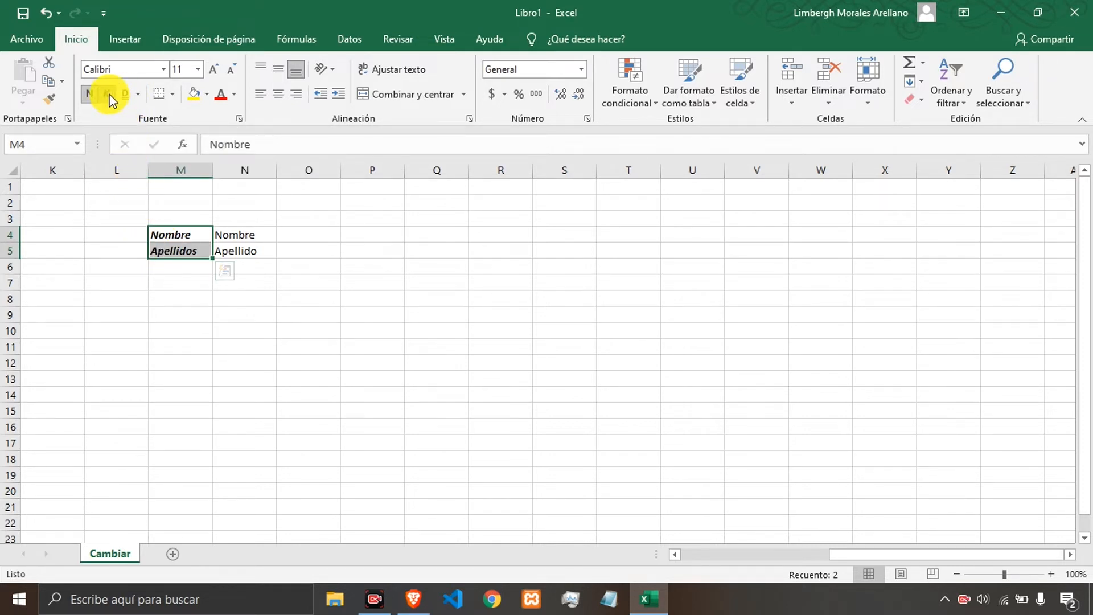
click(108, 95)
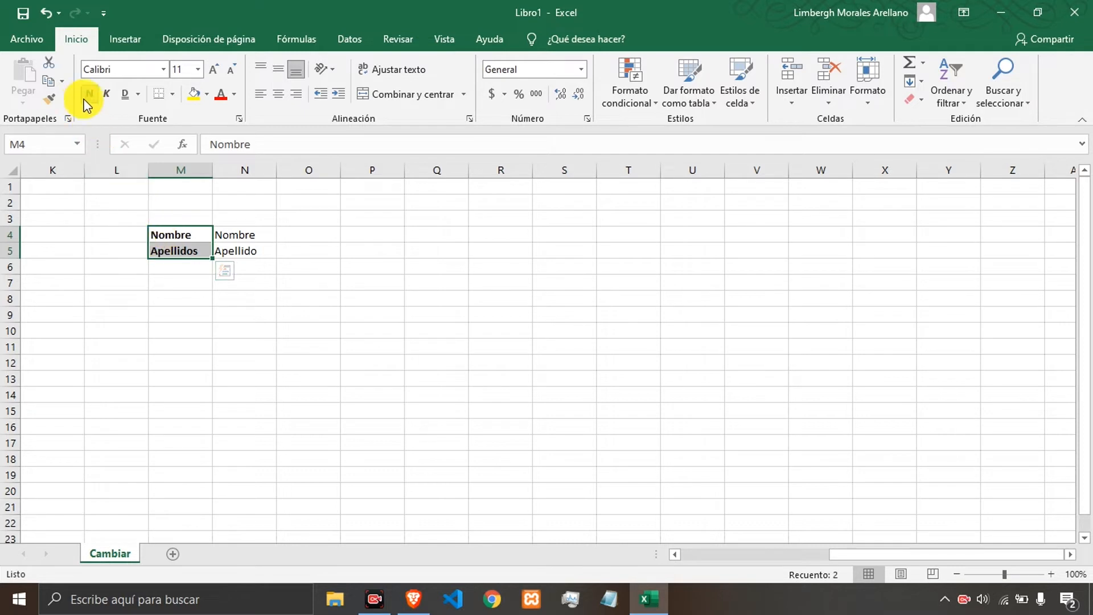
click(87, 98)
Apply bold, italic and underline to cells M4:N5.
click(253, 252)
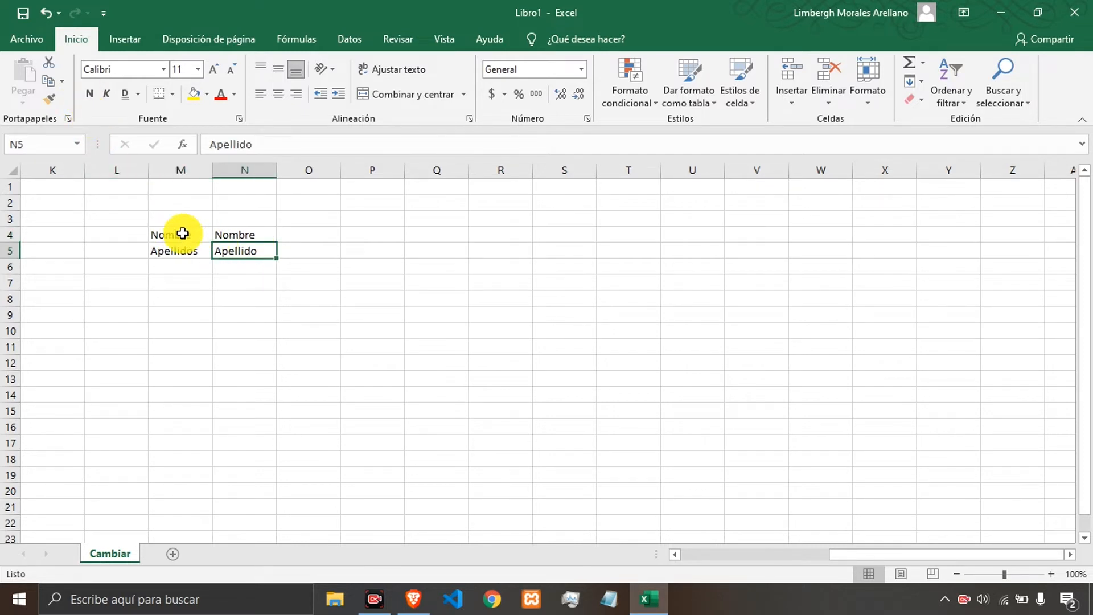
drag(182, 233, 230, 257)
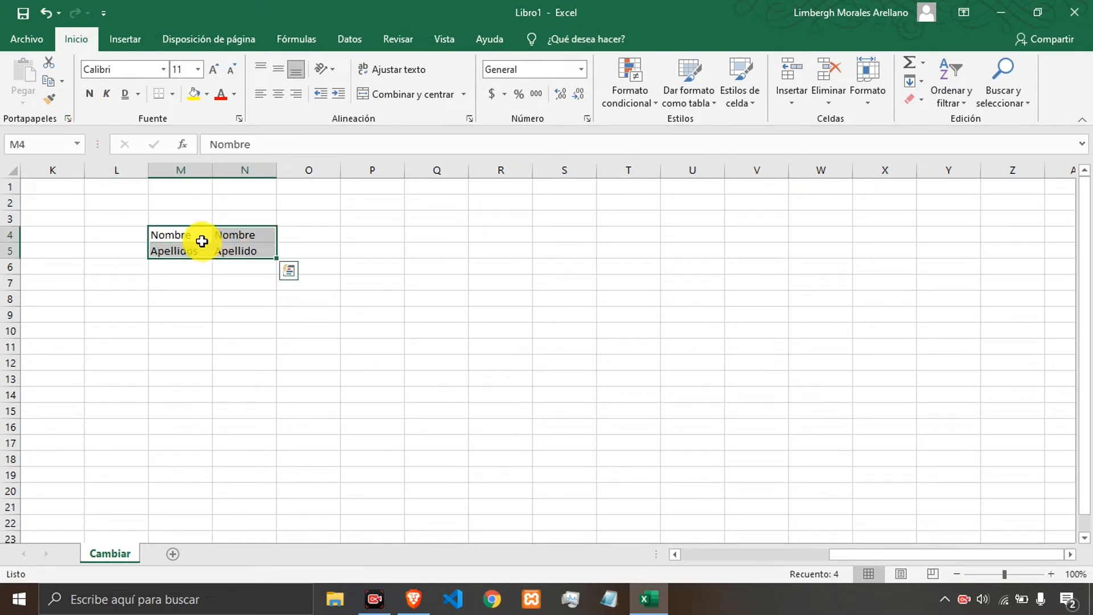
click(89, 94)
click(106, 94)
click(124, 95)
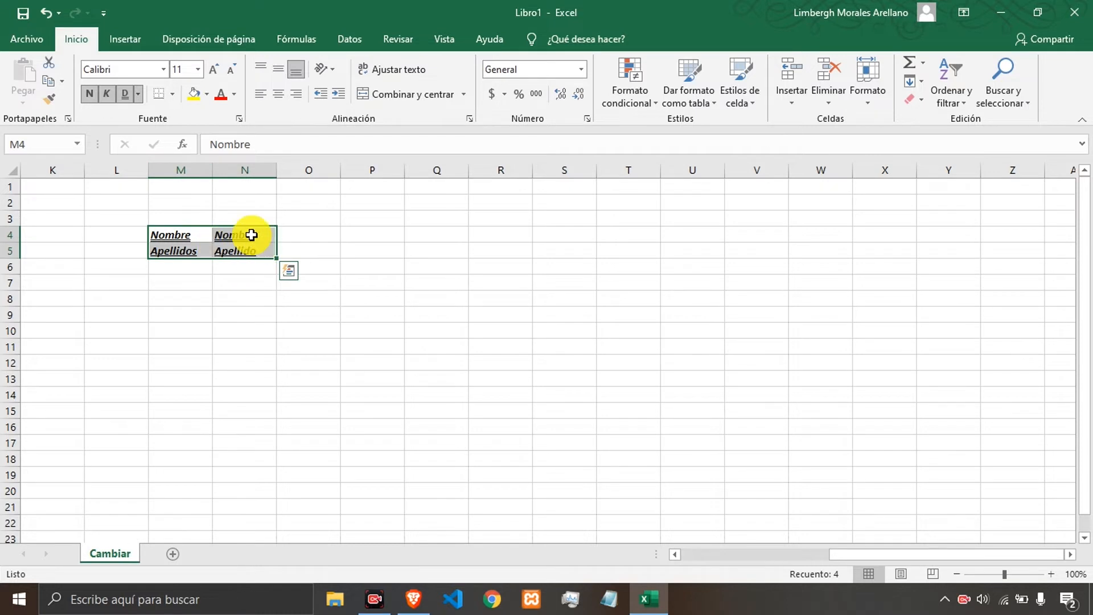
Apply bold to the empty range P2:Q4 and enter asdsad in P2 and P3.
click(361, 239)
drag(359, 202, 416, 234)
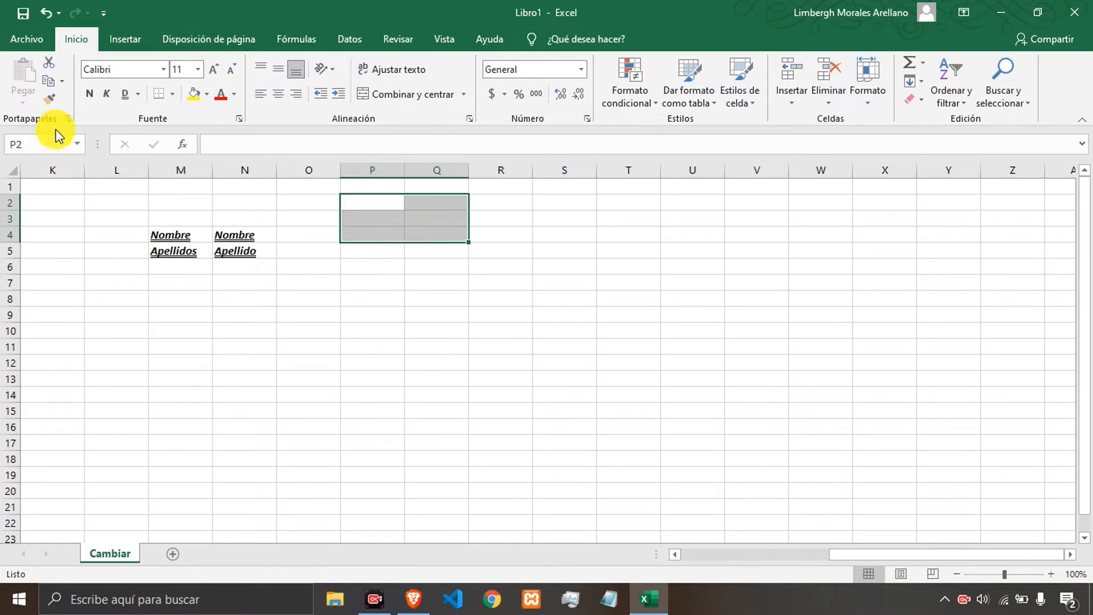
click(87, 97)
click(365, 211)
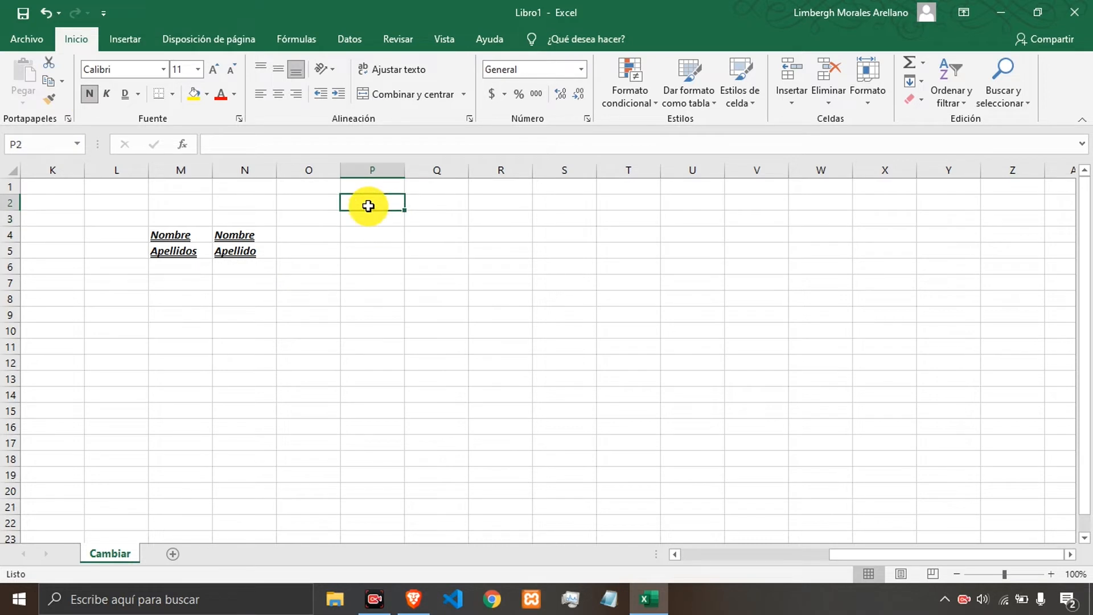
text(asdsad)
key(Return)
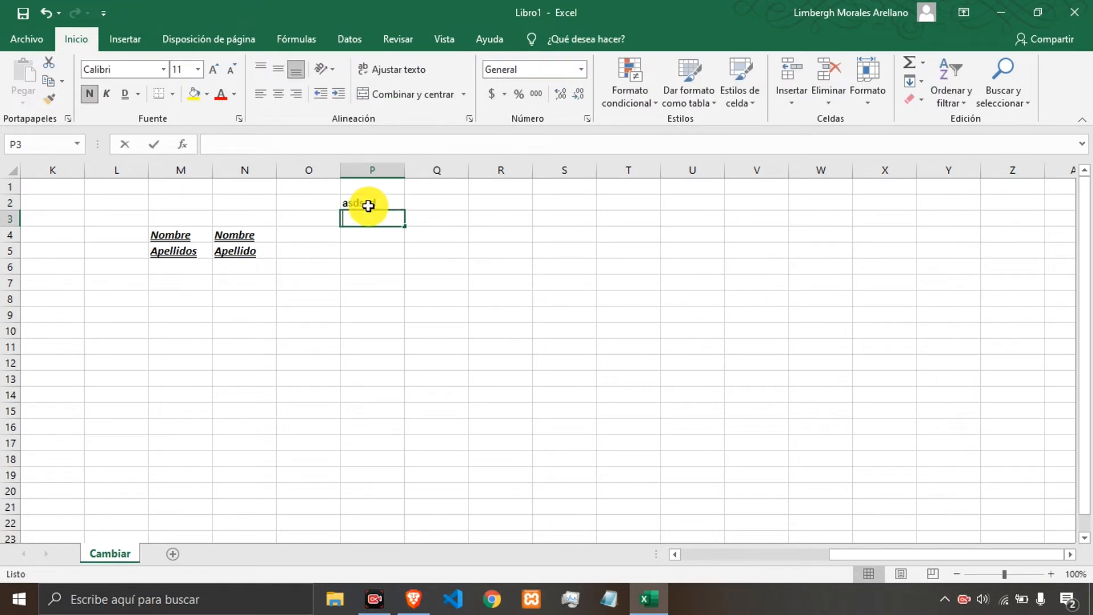
text(asdsad)
key(Tab)
key(Return)
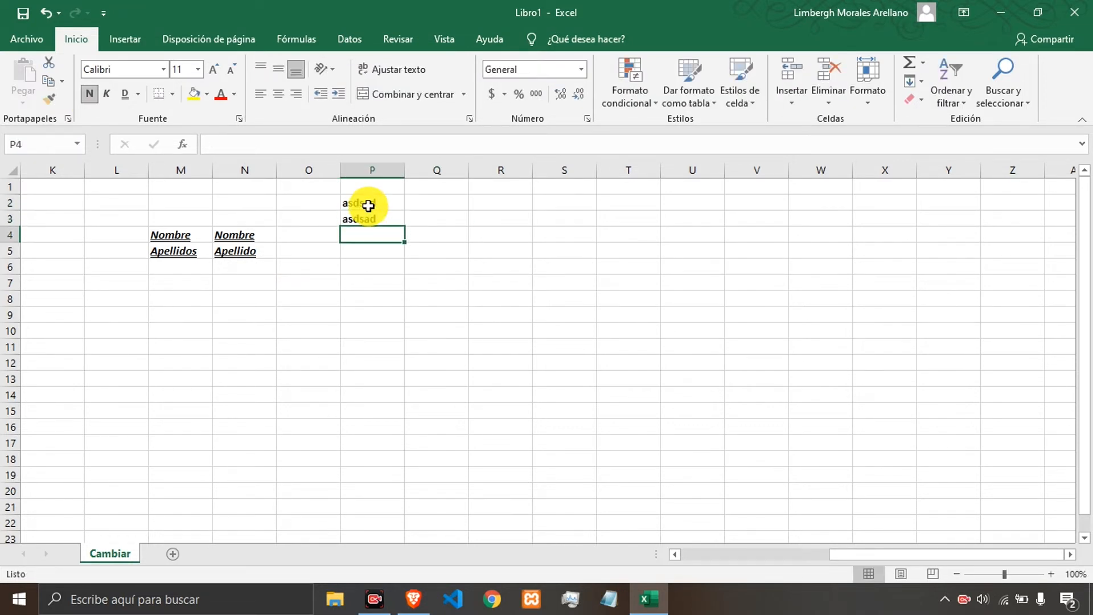
Enter sample text asdsad in P4, asd in Q4 and 23 in Q3.
text(asdsad)
key(ctrl+Return)
key(Down)
key(Right)
key(Up)
key(Left)
text(asdsad)
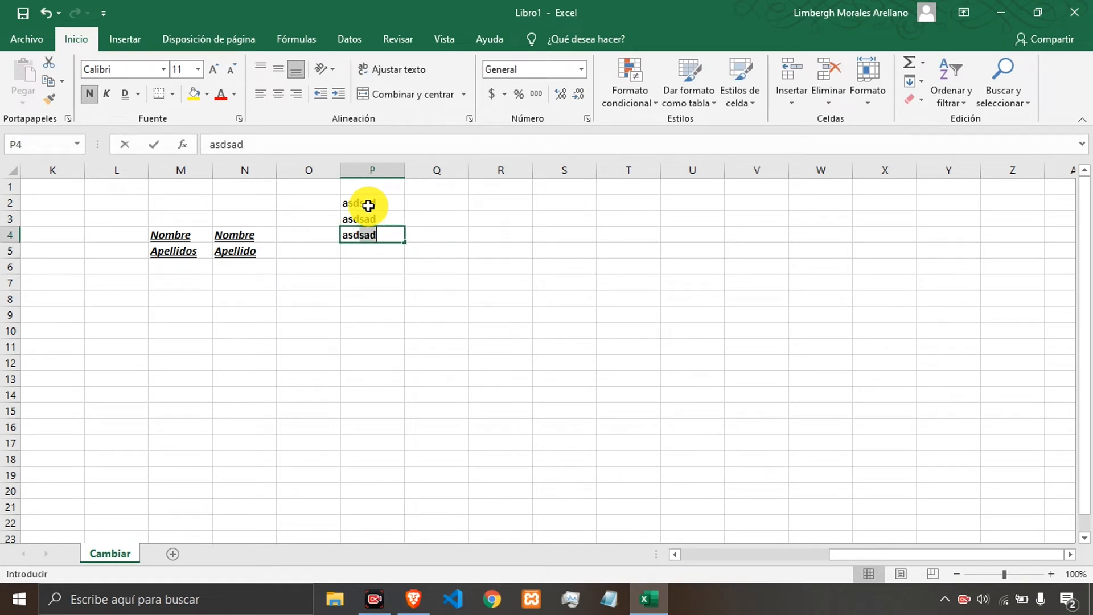
key(Return)
key(Right)
key(Up)
text(asd)
key(Up)
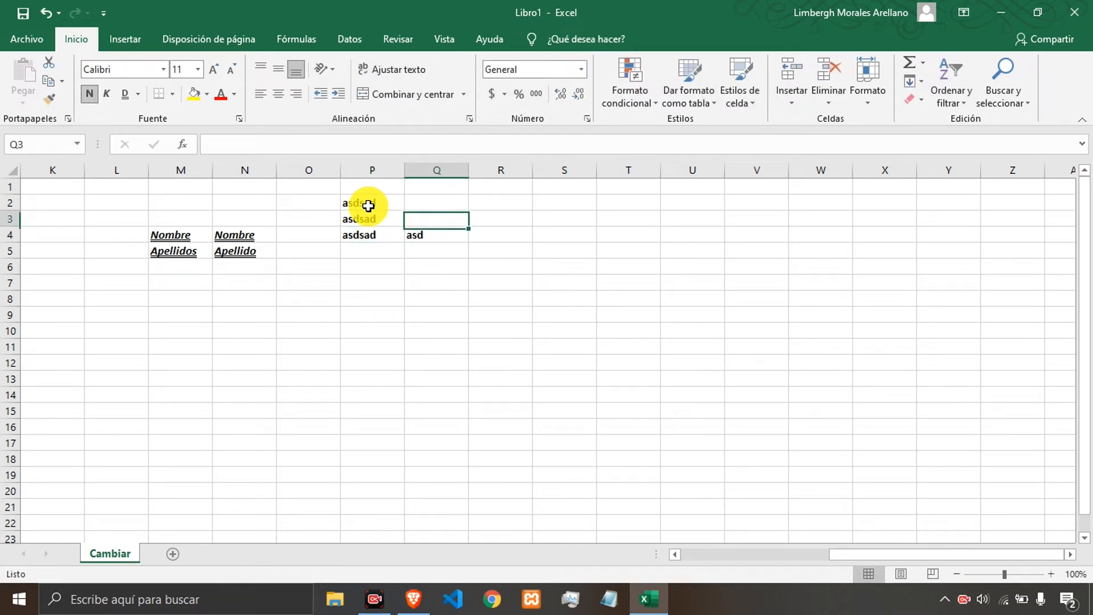
text(23)
key(Return)
key(Up)
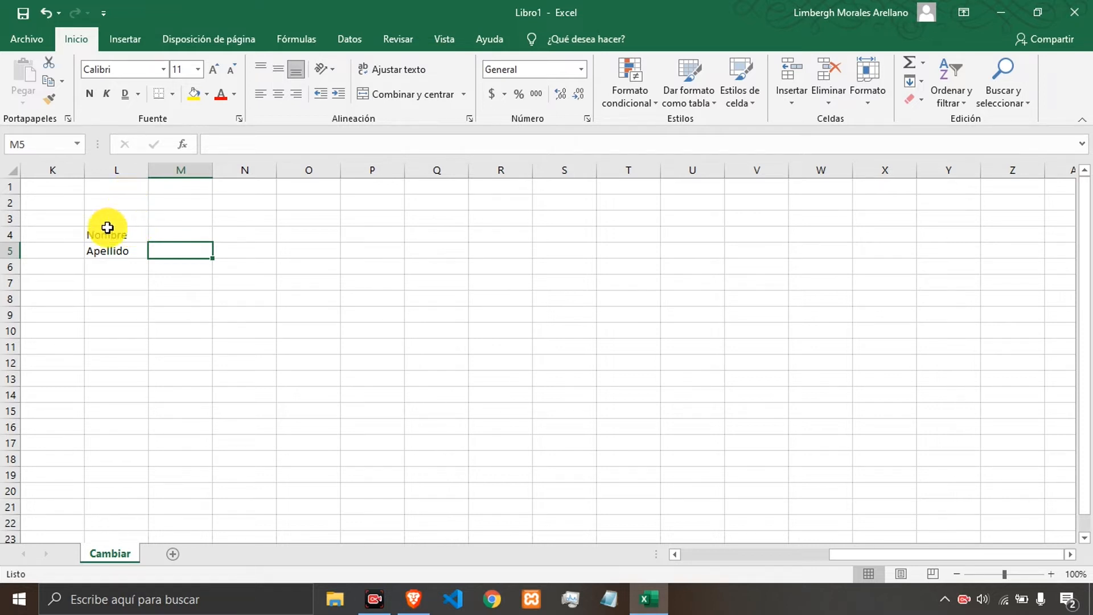
Select cells L4:L5 and open the custom fill color dialog.
click(111, 231)
key(shift+Down)
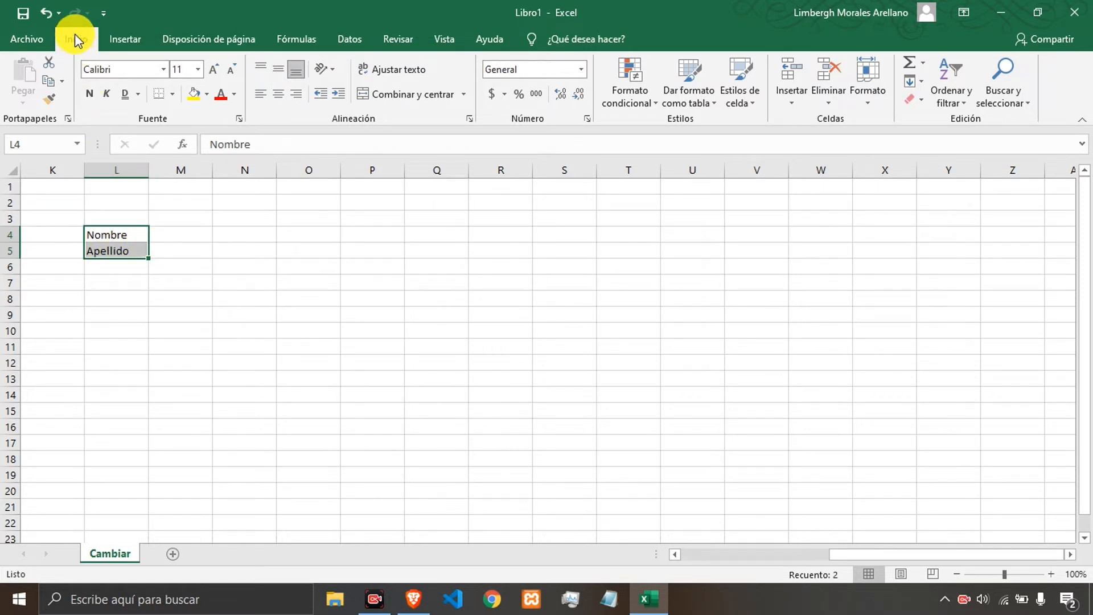
click(208, 94)
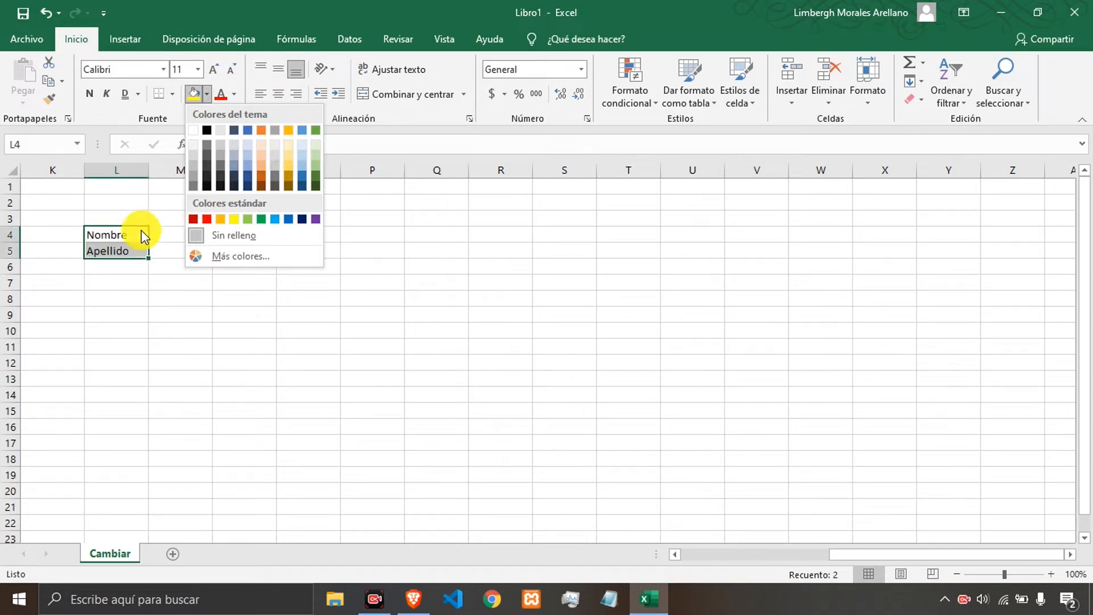
click(244, 253)
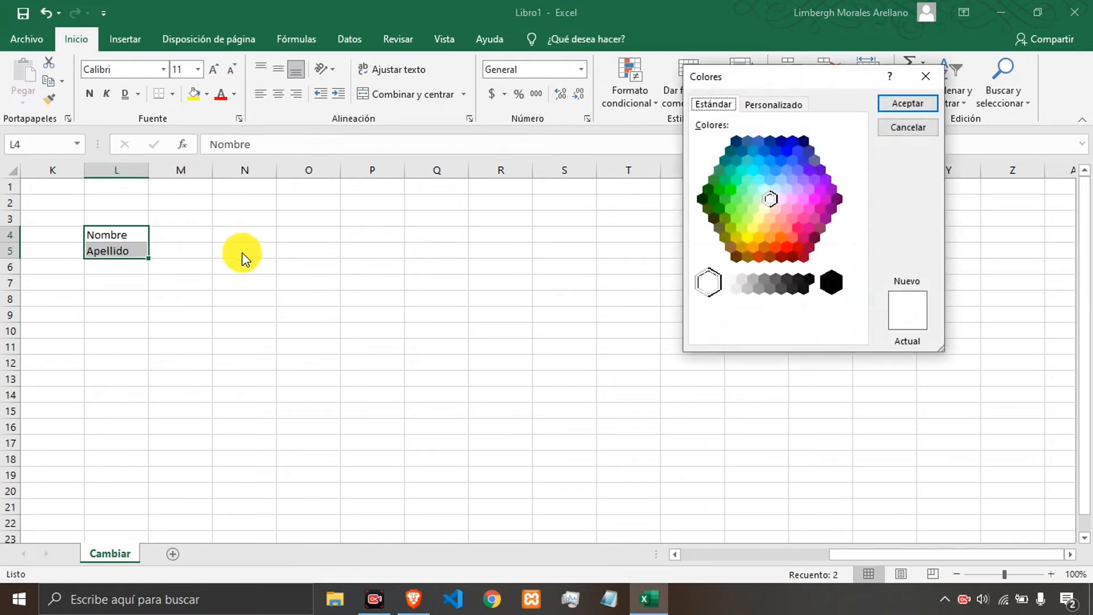
drag(739, 80, 567, 88)
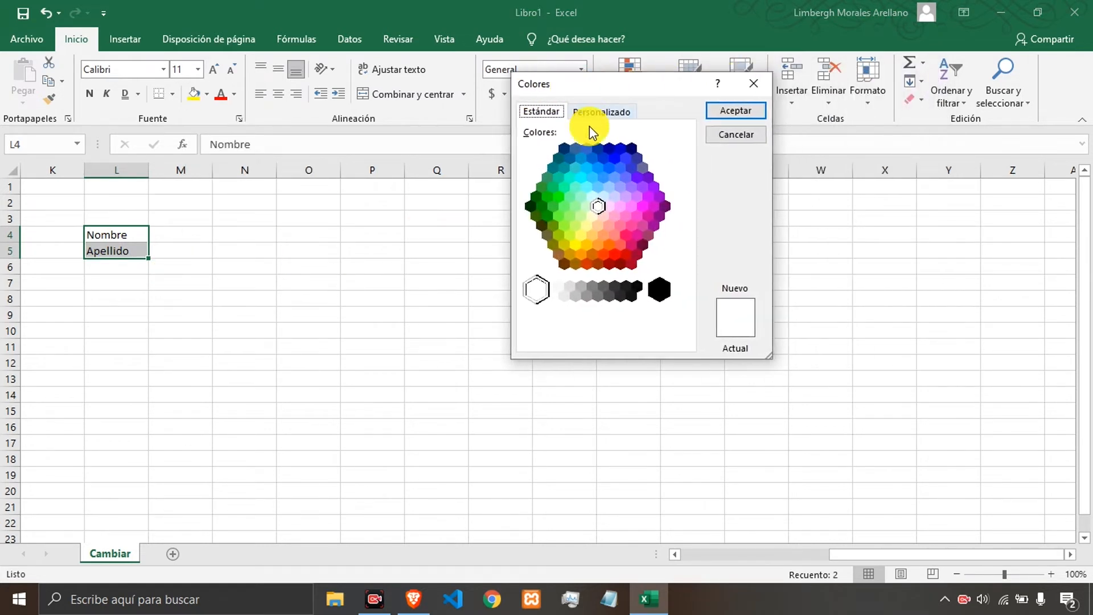
Try several colors from the standard color hexagon, ending on a light green.
click(623, 181)
click(602, 166)
click(598, 148)
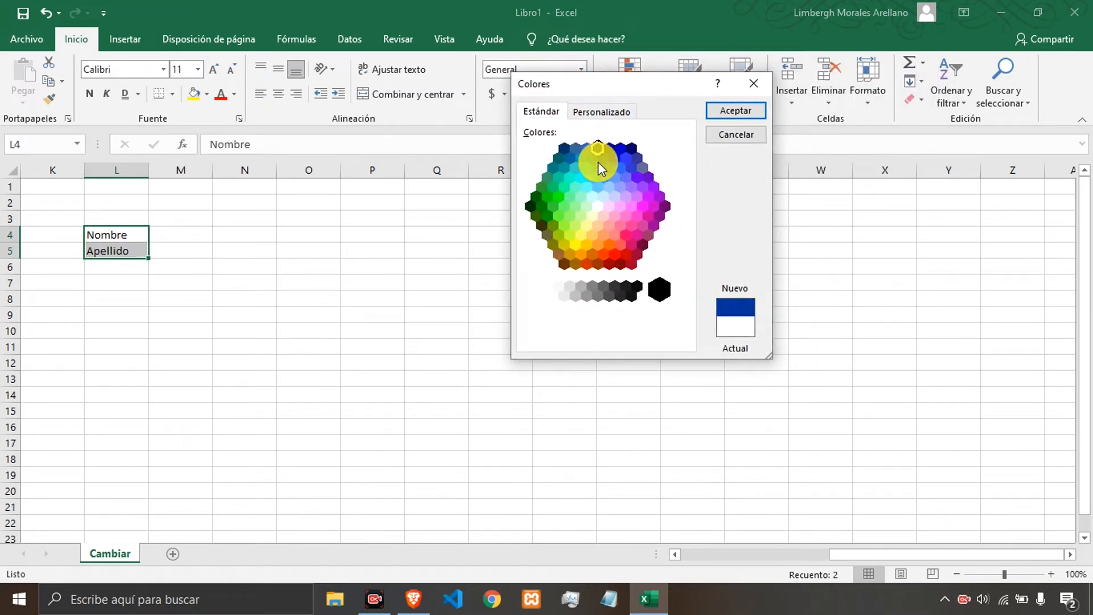
click(598, 162)
click(613, 160)
click(601, 161)
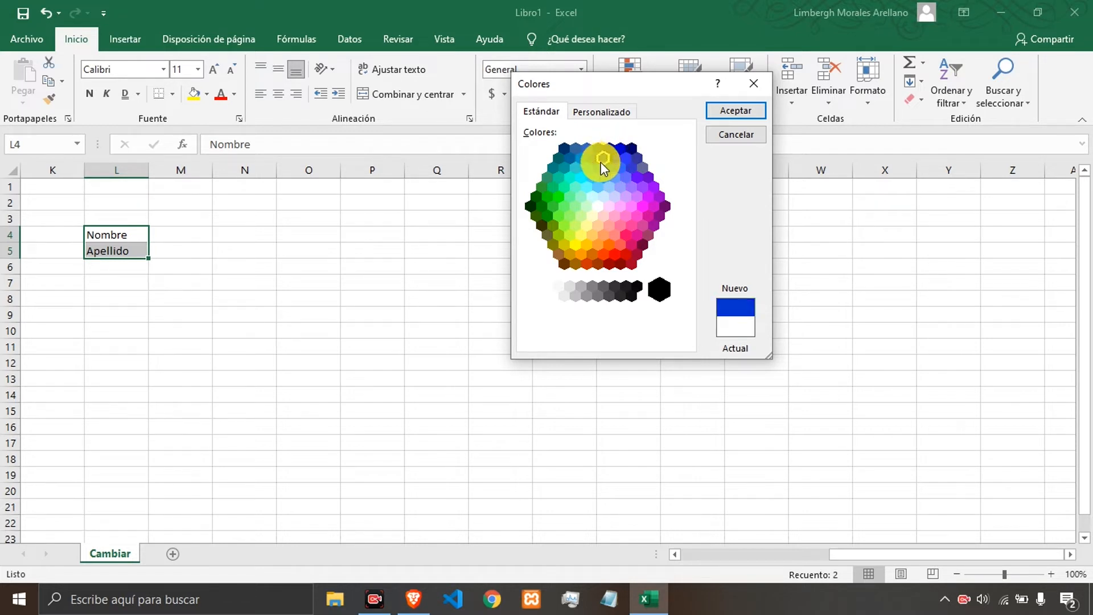
click(621, 206)
click(581, 216)
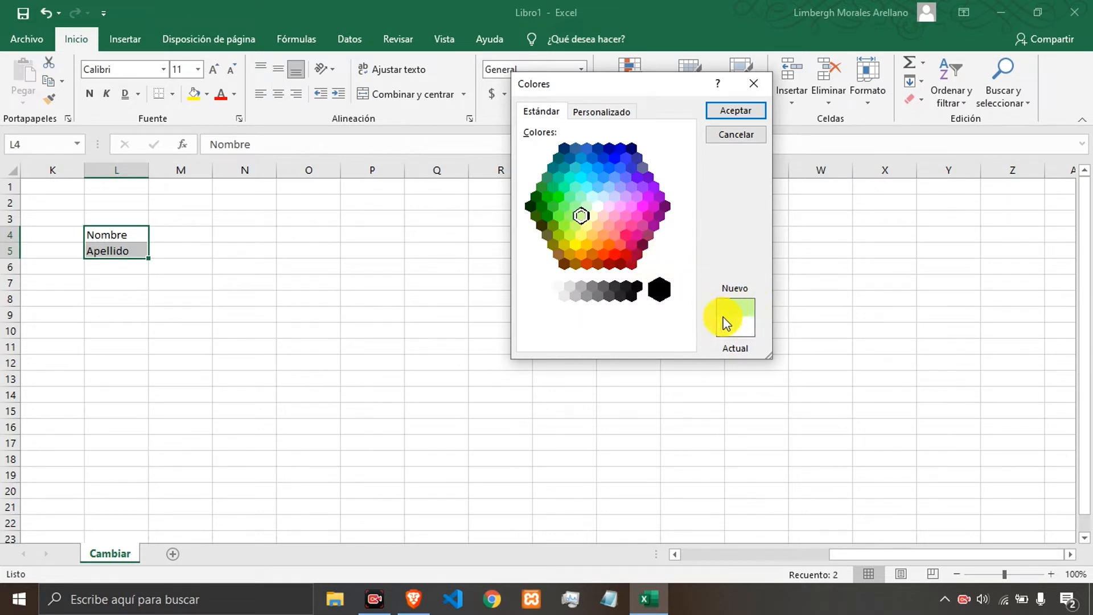
Explore the custom color tab, picking a light cyan from the spectrum and raising the red value to 179.
click(592, 110)
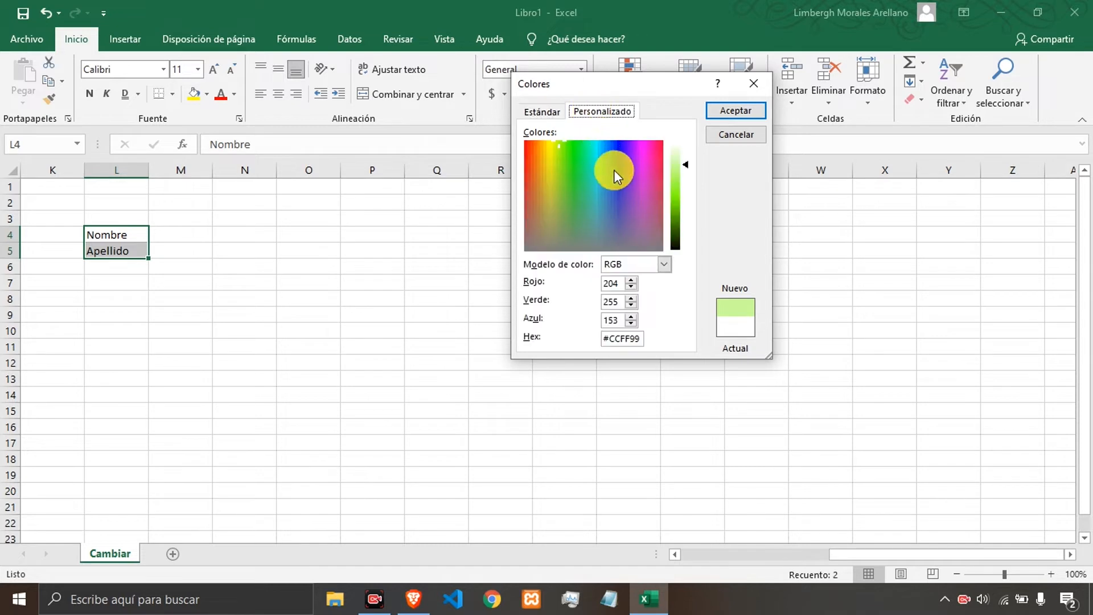
click(595, 179)
mouse_move(596, 179)
mouse_down()
mouse_move(581, 183)
mouse_move(614, 177)
mouse_move(593, 185)
mouse_up()
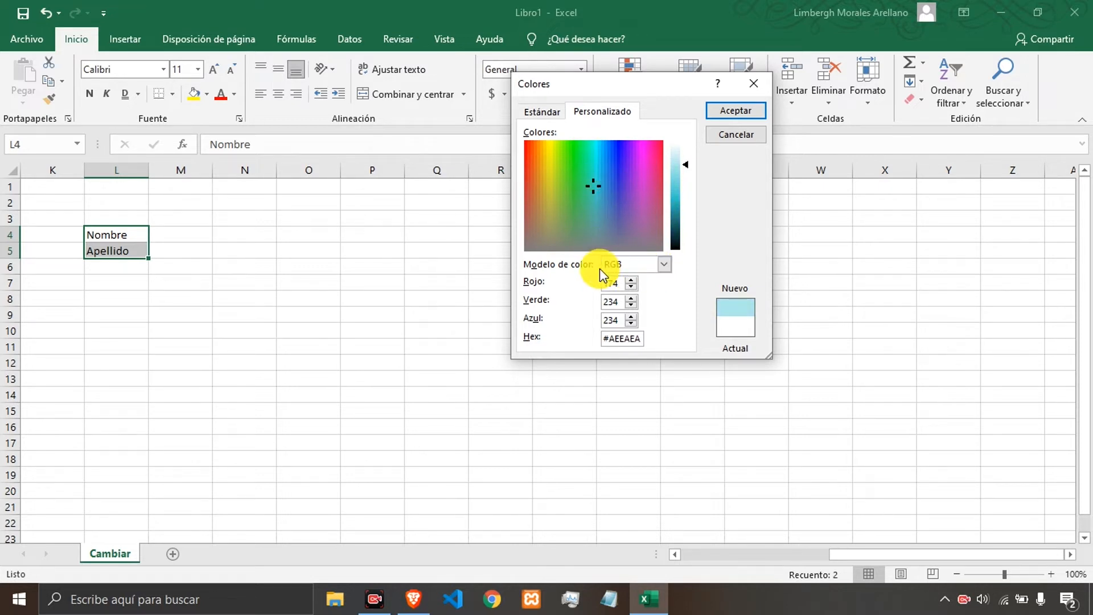
click(665, 264)
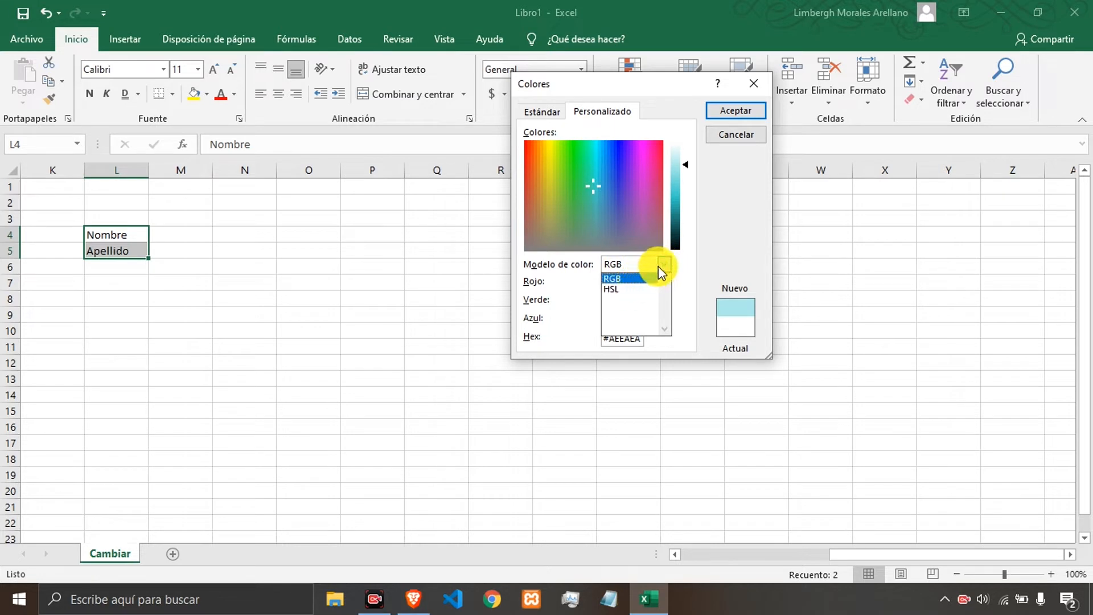
click(666, 262)
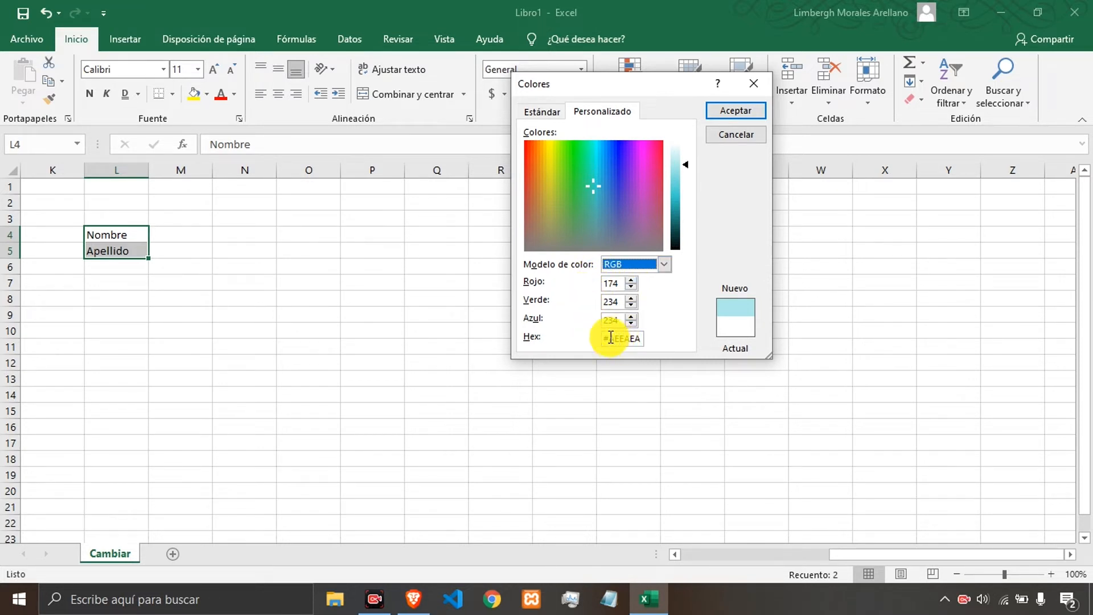
click(633, 278)
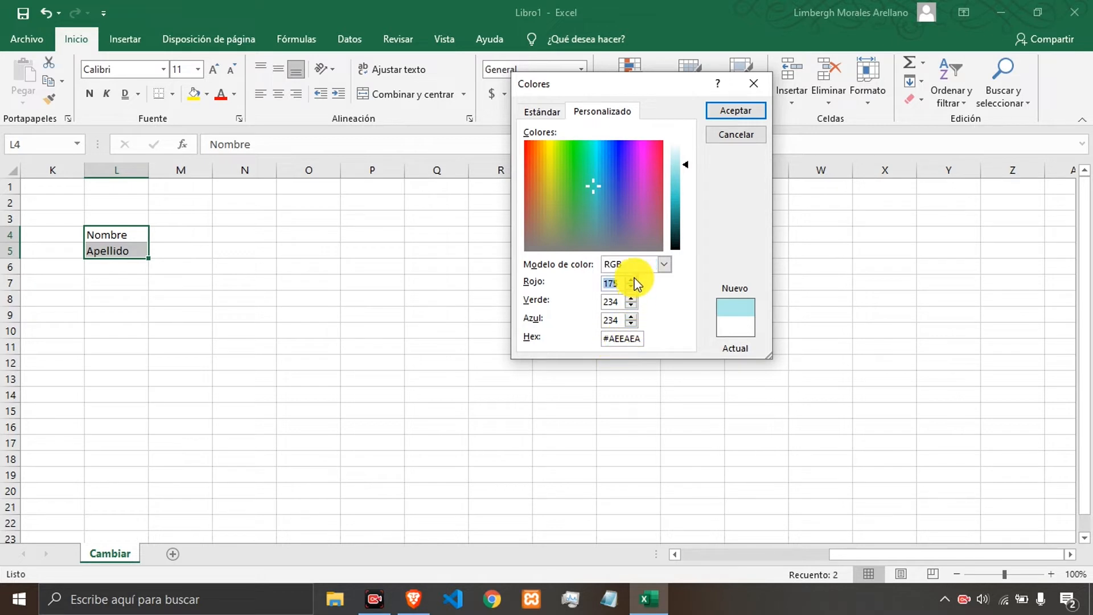
click(635, 278)
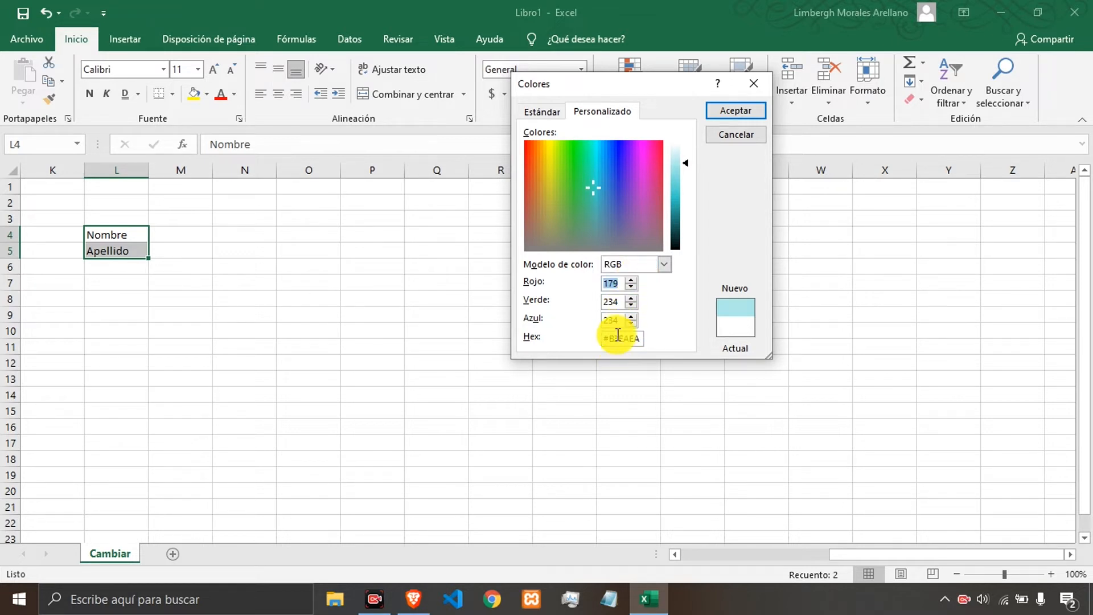
Pick dark navy from the standard color hexagon and apply it as the fill of L4:L5.
click(532, 111)
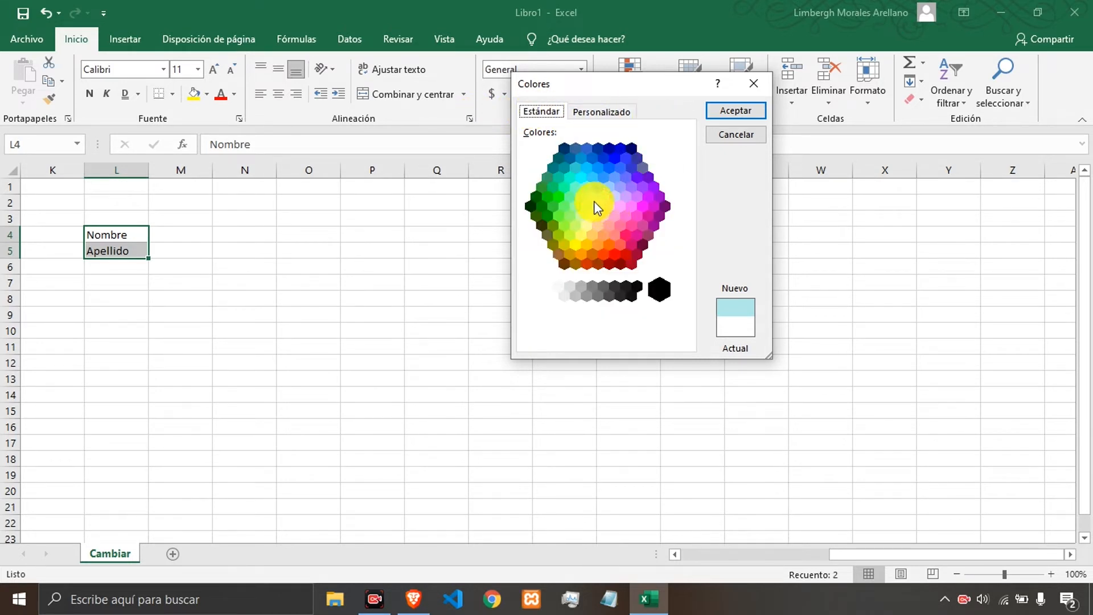
click(629, 147)
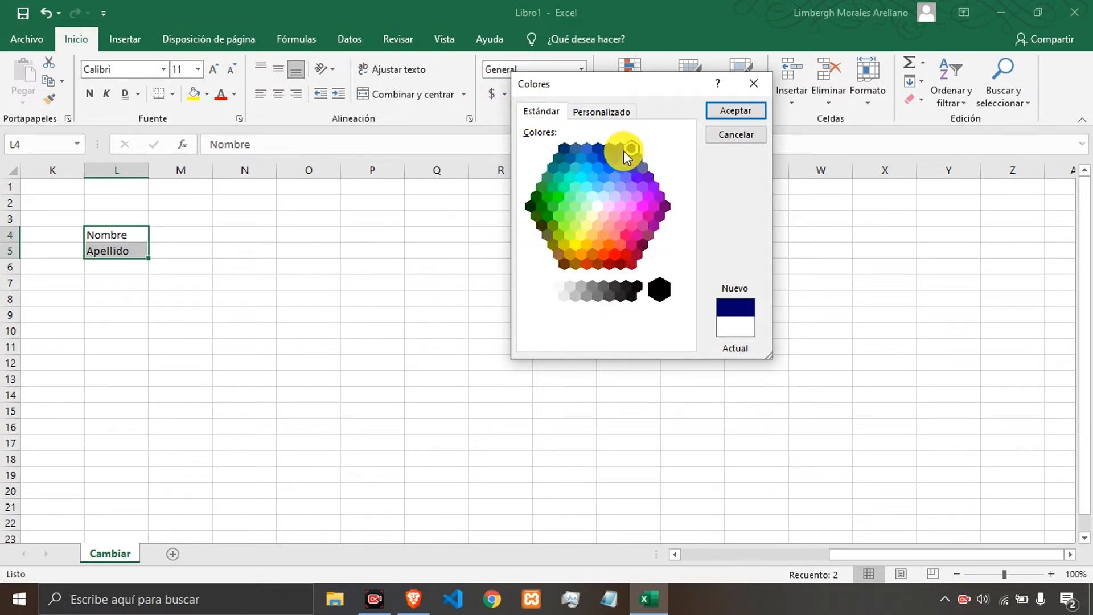
click(728, 112)
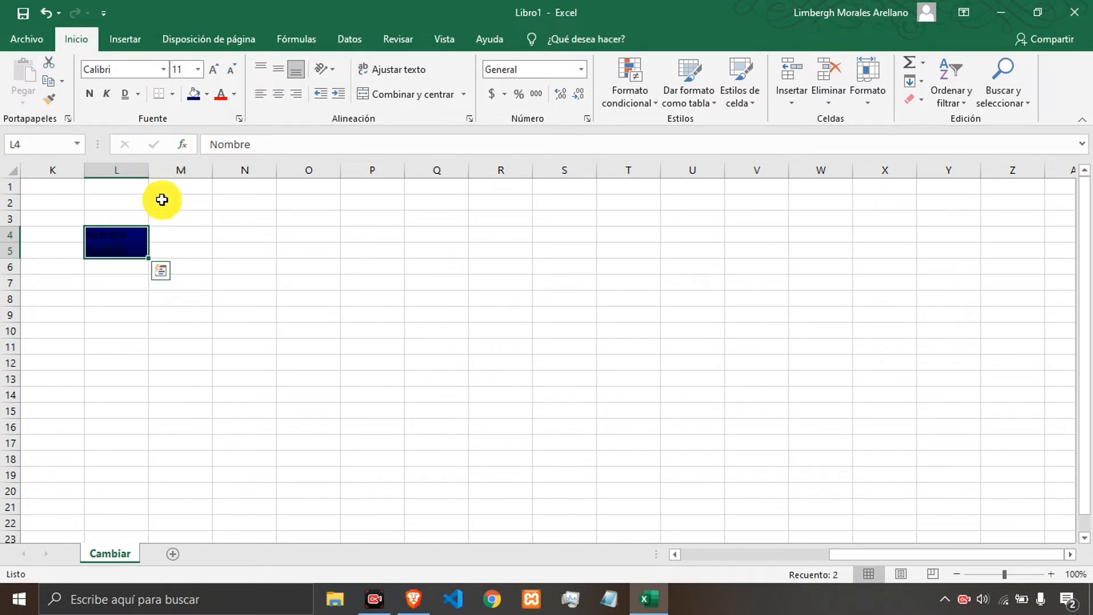
Set the text of L4:L5 to white font, bold, and horizontally centered.
click(234, 97)
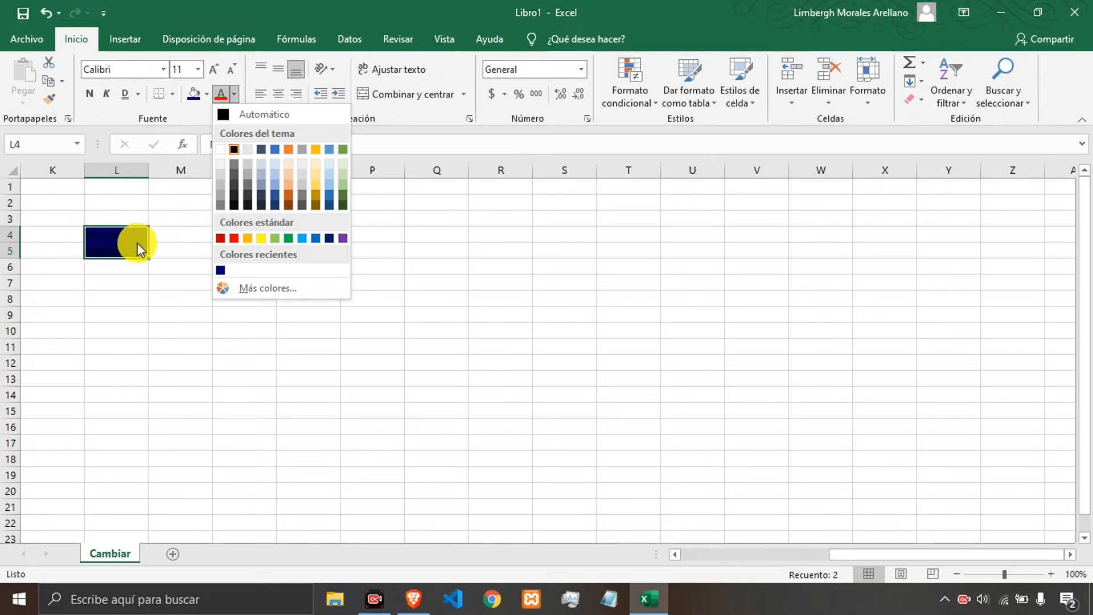
click(221, 150)
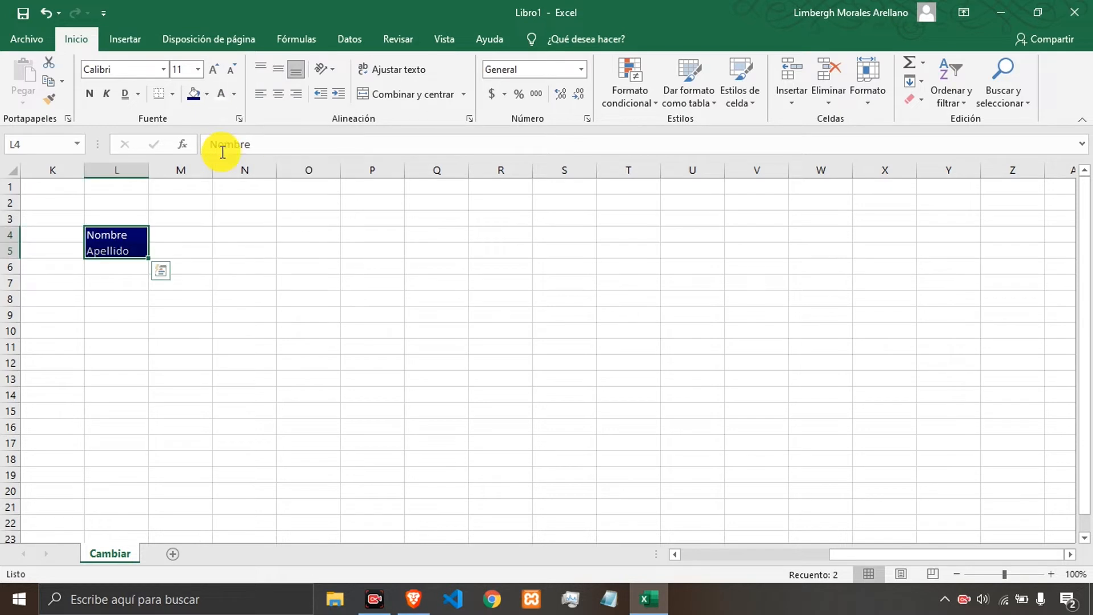
click(91, 93)
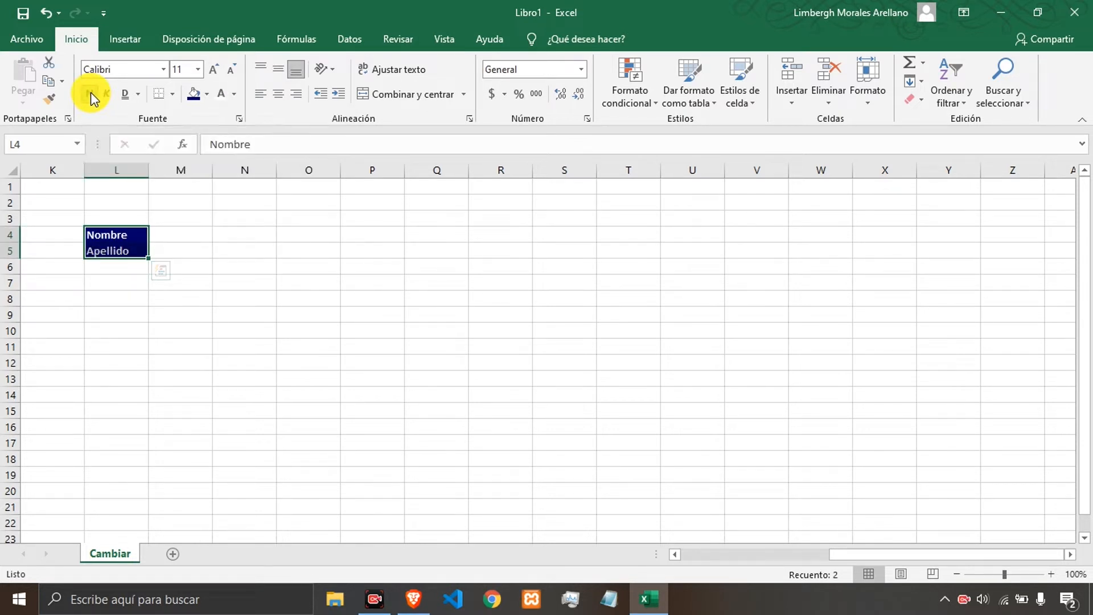
click(277, 95)
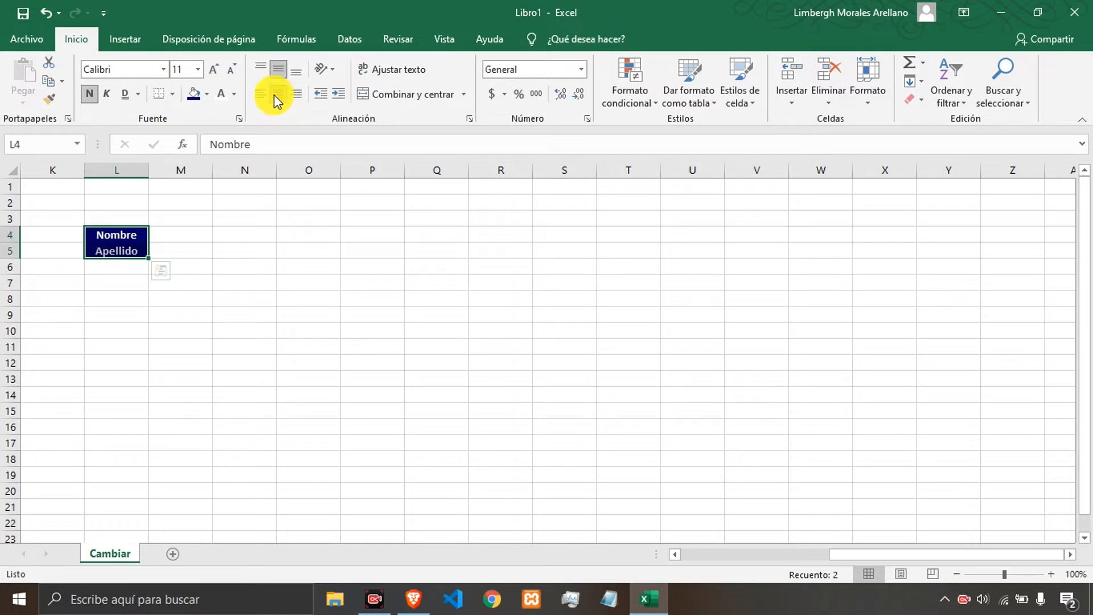
Fill cell L4 with a dark green theme color.
click(164, 236)
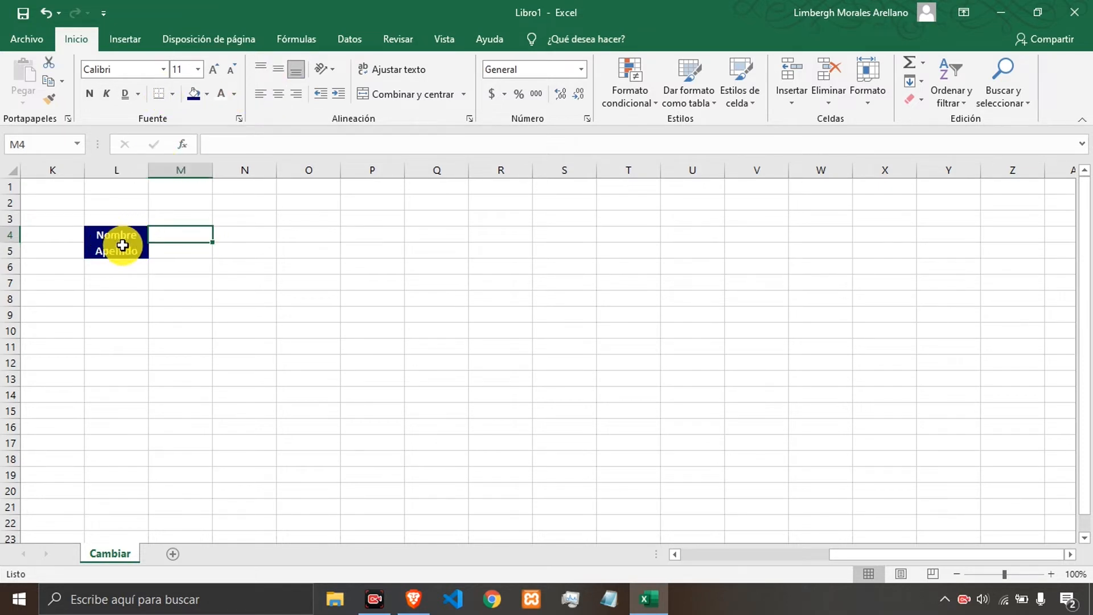
click(173, 254)
click(130, 235)
click(130, 250)
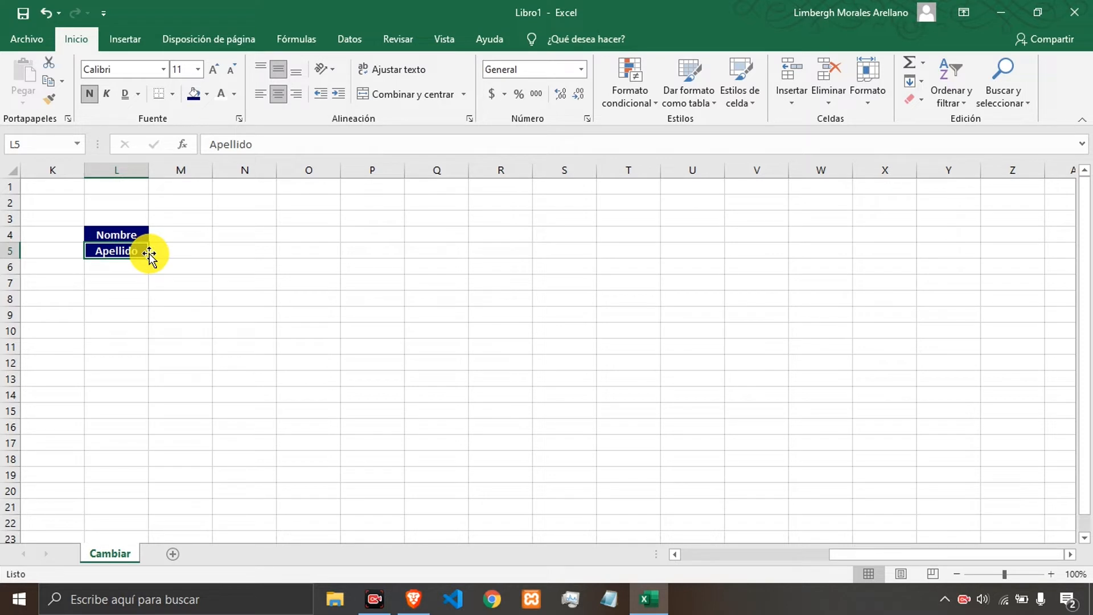
click(117, 234)
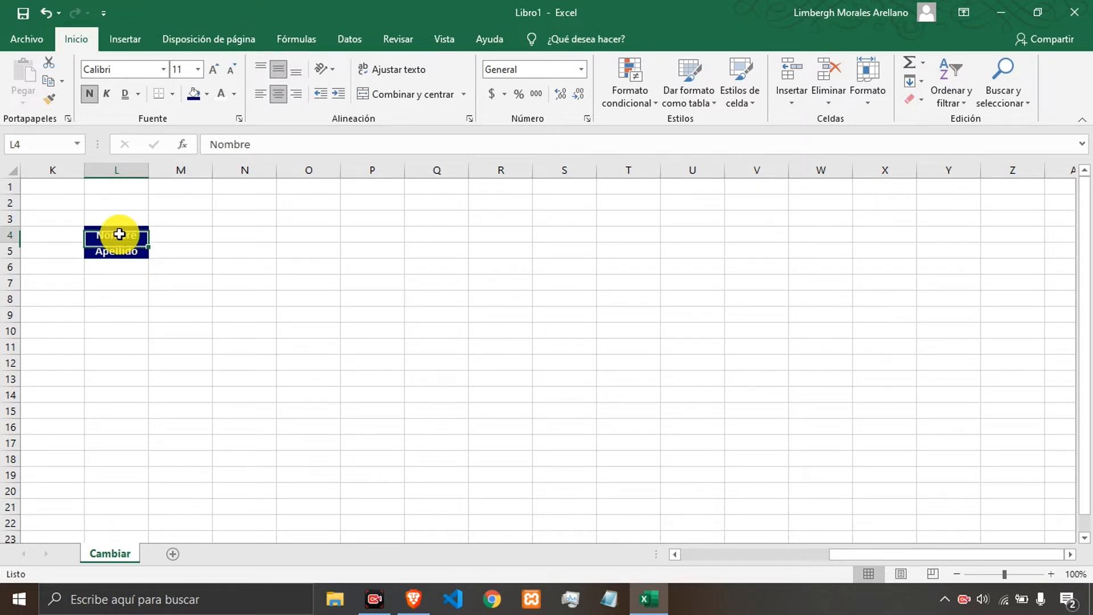
click(205, 92)
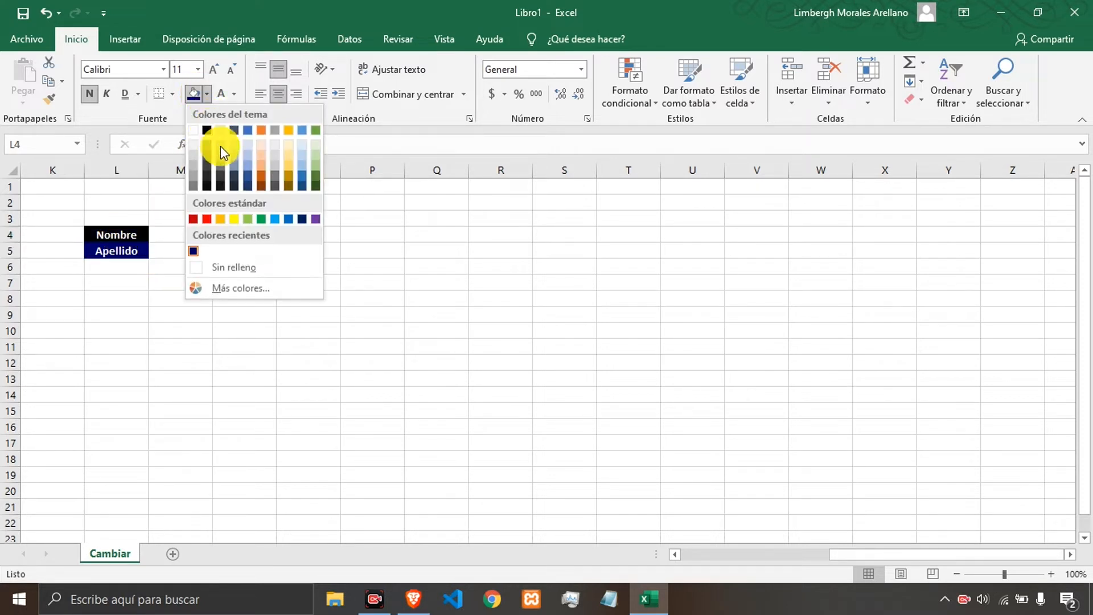
click(313, 183)
Change the font color of cell L5 to a green theme color.
click(185, 249)
click(123, 250)
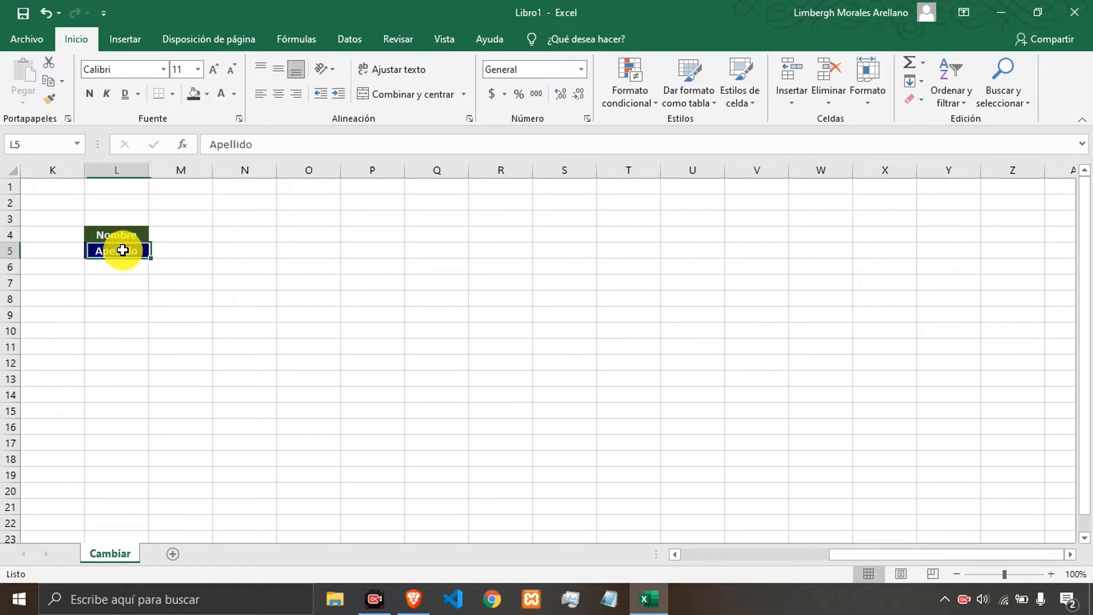
click(234, 94)
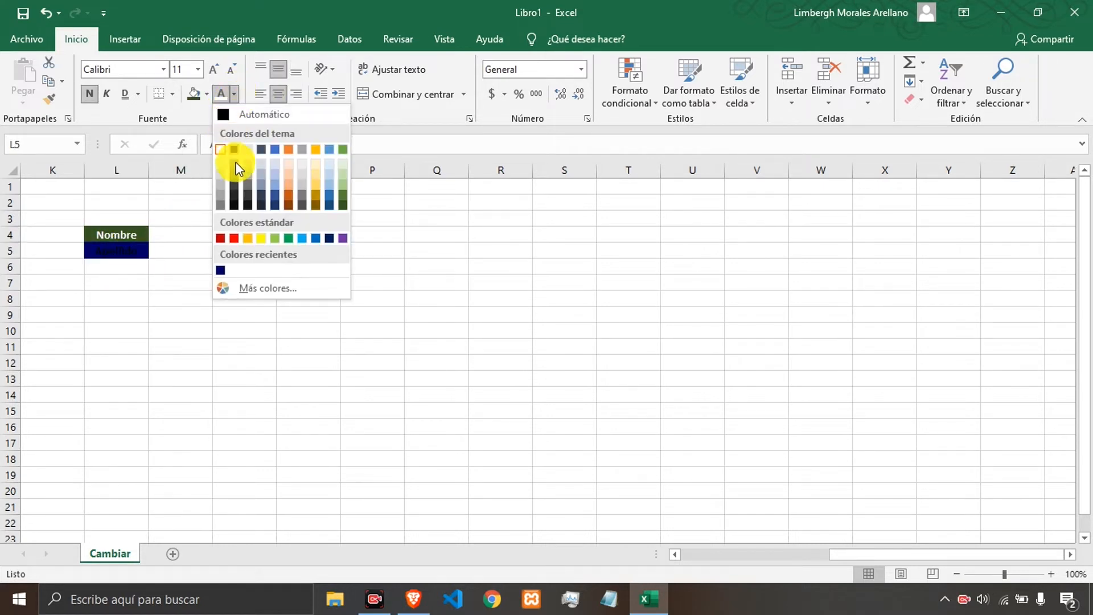
click(340, 150)
click(195, 237)
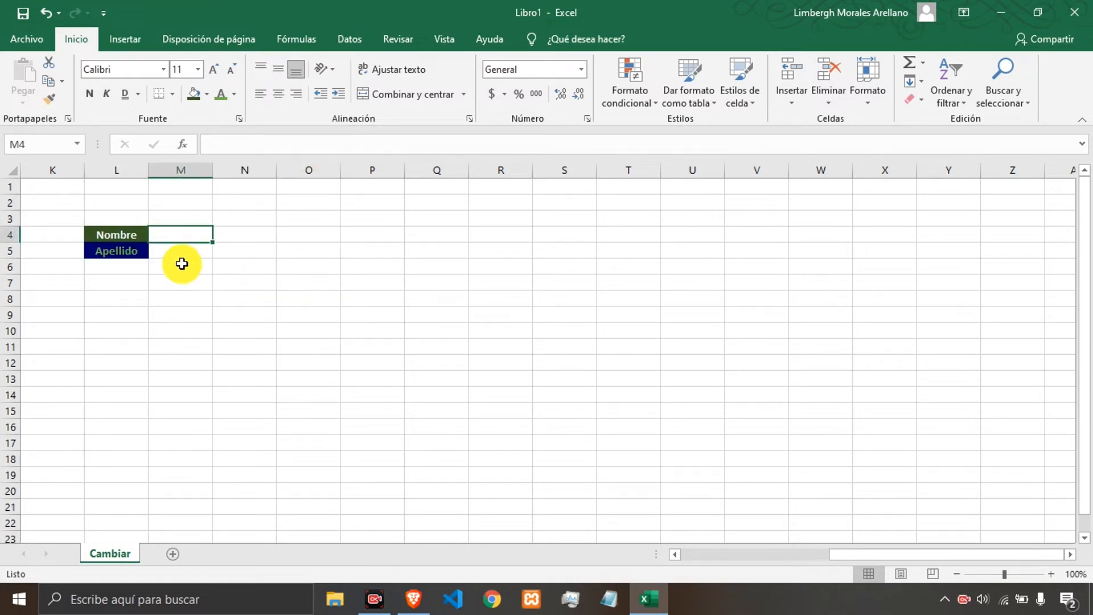
click(120, 251)
click(193, 268)
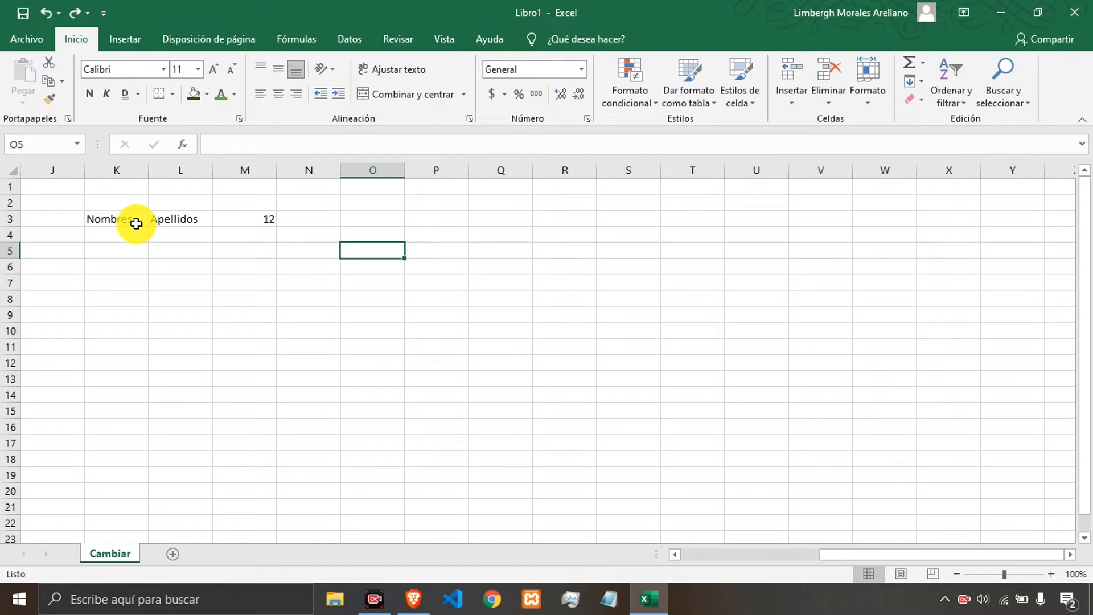
Select K3:M3 and fill it down through row 19, continuing the number series.
click(95, 217)
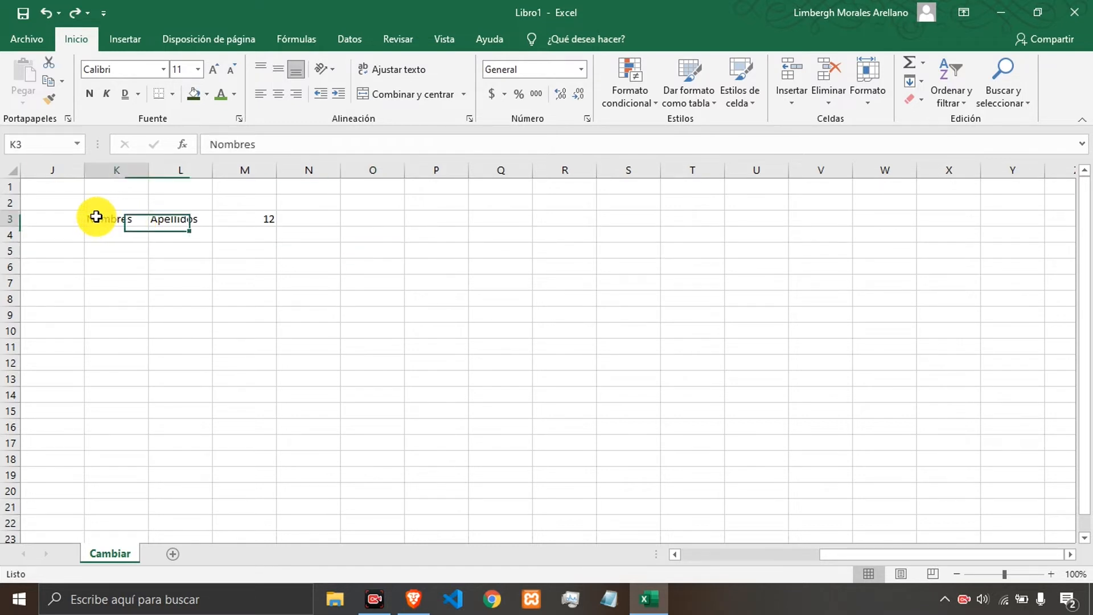
drag(95, 217, 244, 223)
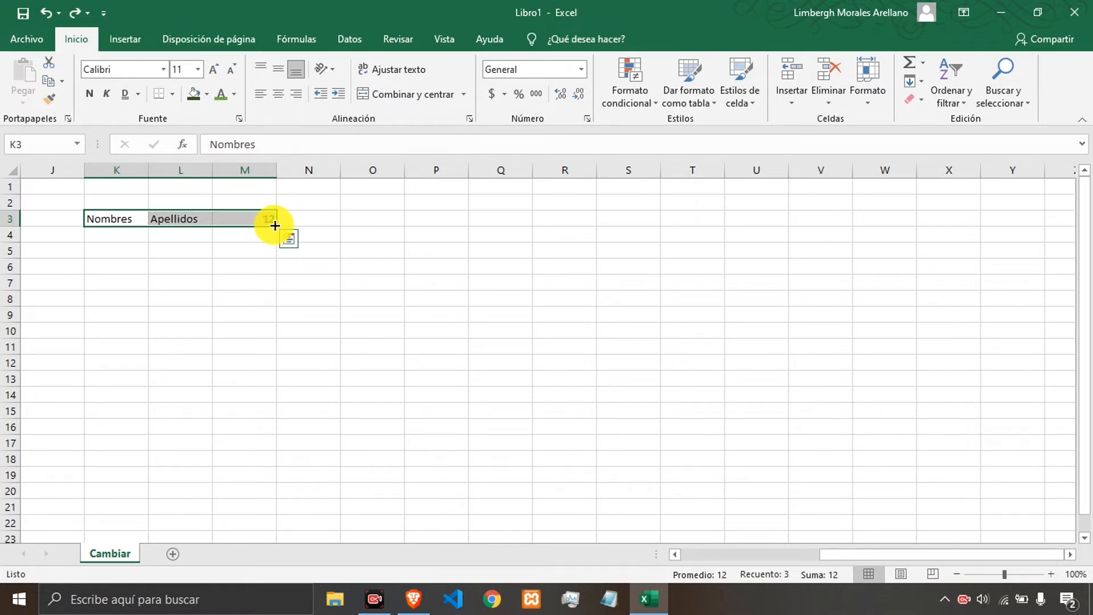
drag(275, 225, 300, 478)
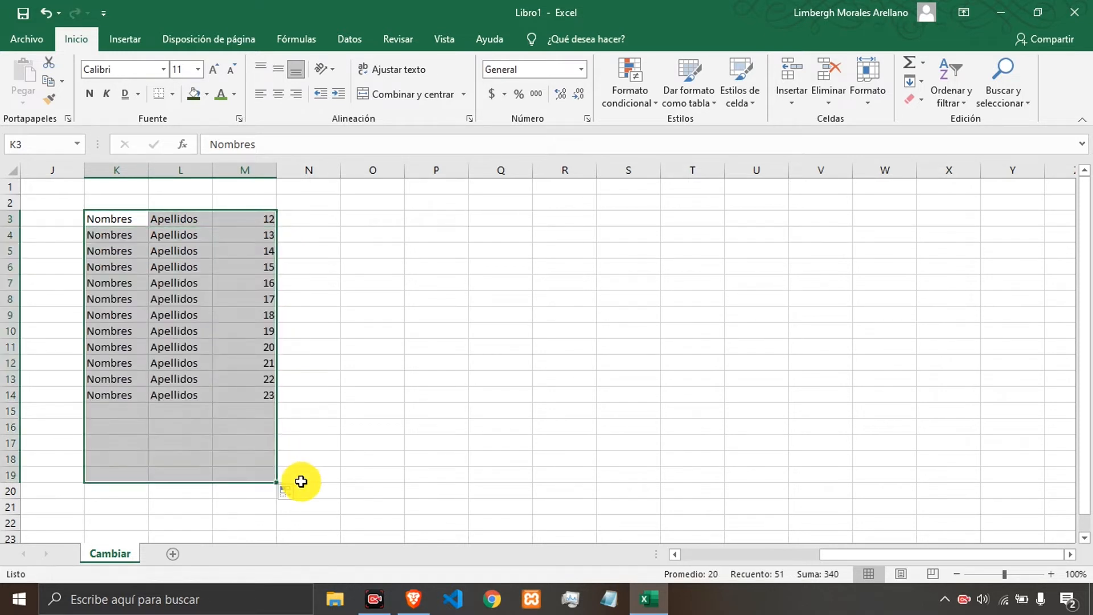
click(333, 257)
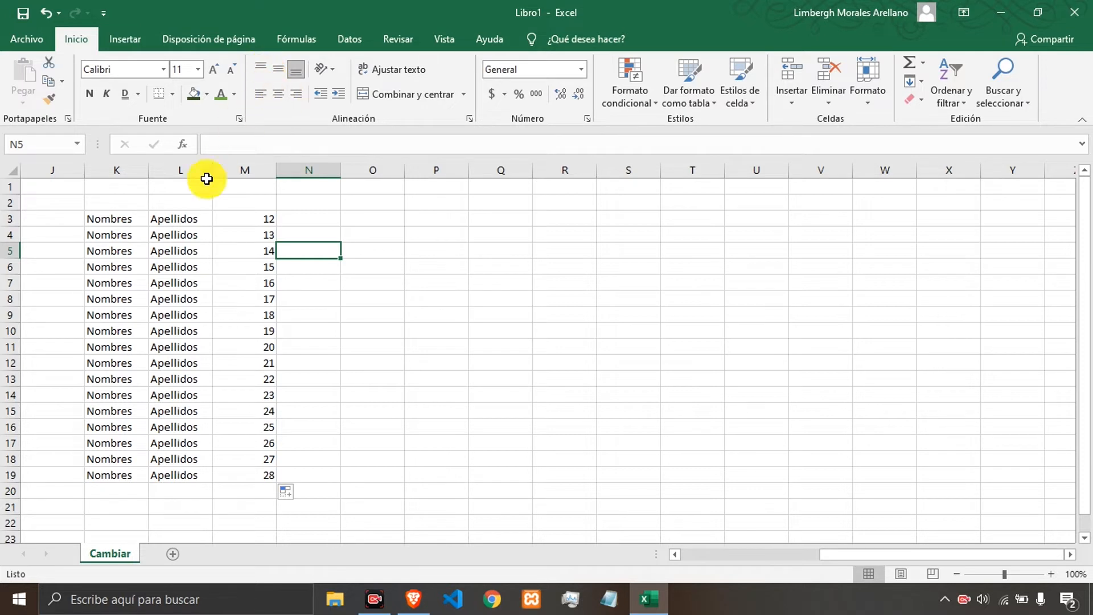
Try top and bottom alignment on K3:M19, then center its contents horizontally and vertically.
drag(106, 219, 241, 477)
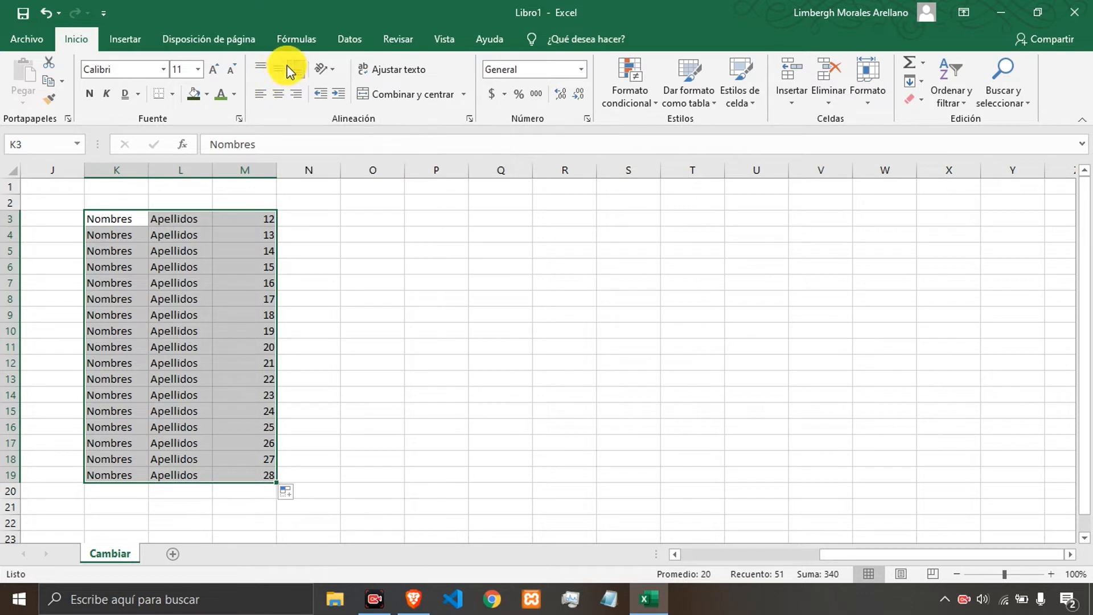
click(257, 73)
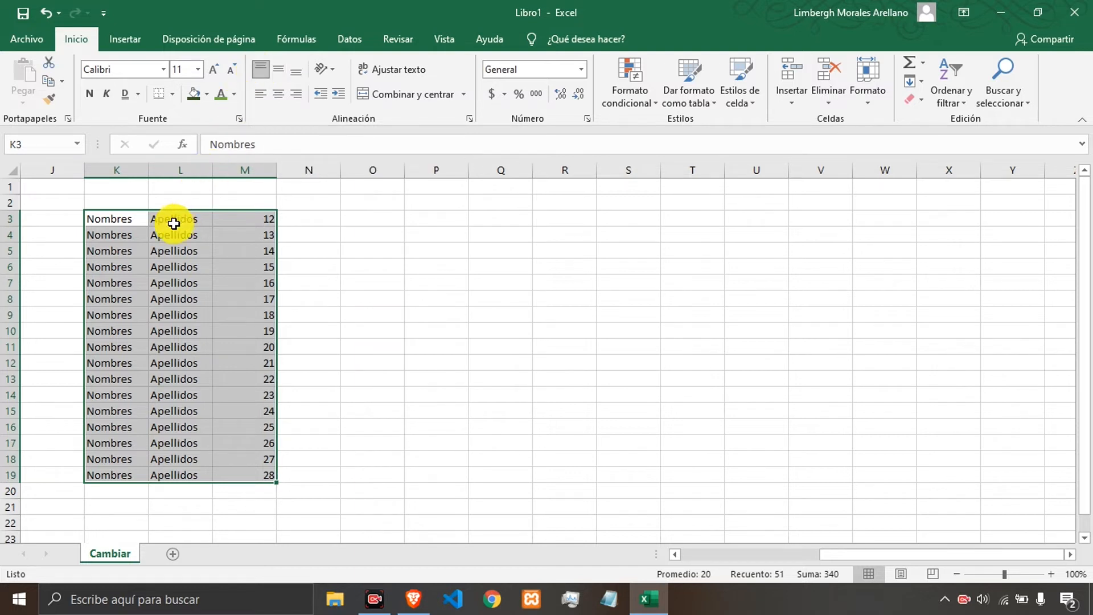
click(297, 73)
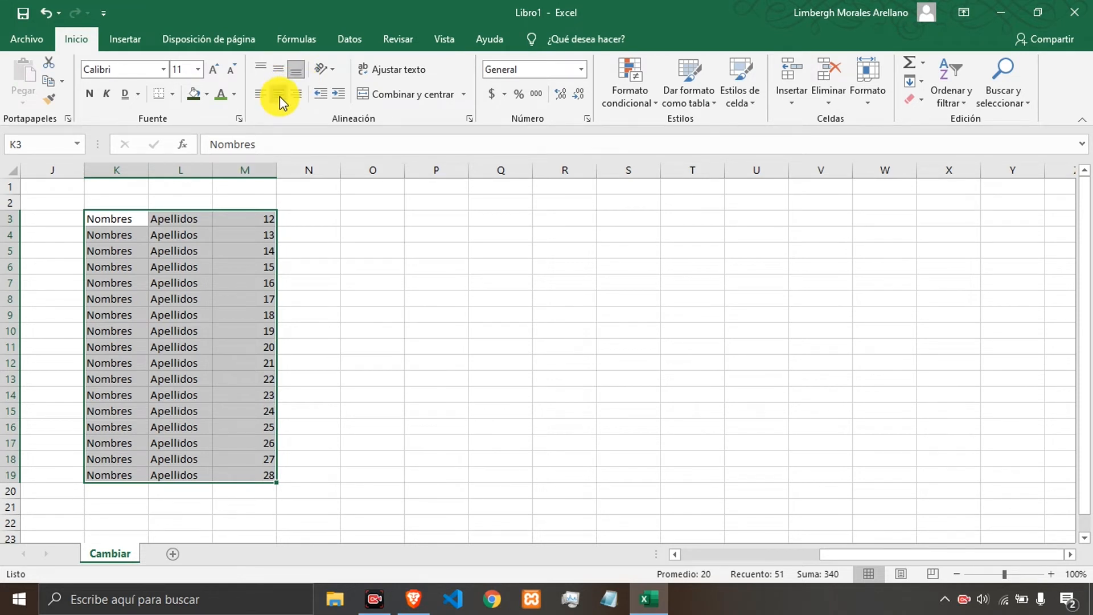
click(279, 95)
click(282, 71)
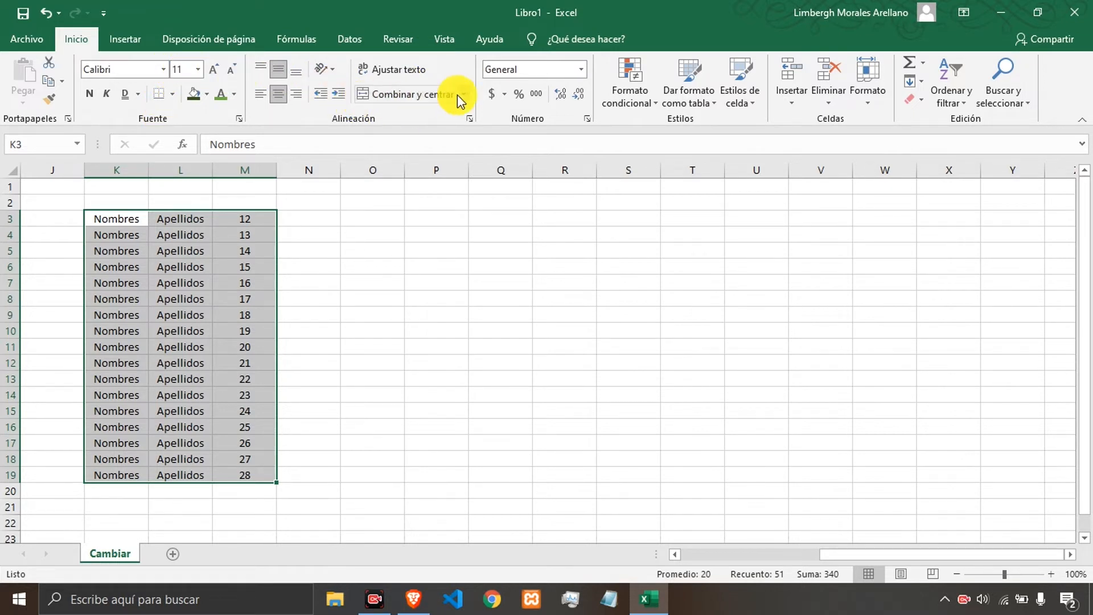
Set the row height of the selected rows 3 to 19 to 30.
click(862, 98)
click(871, 140)
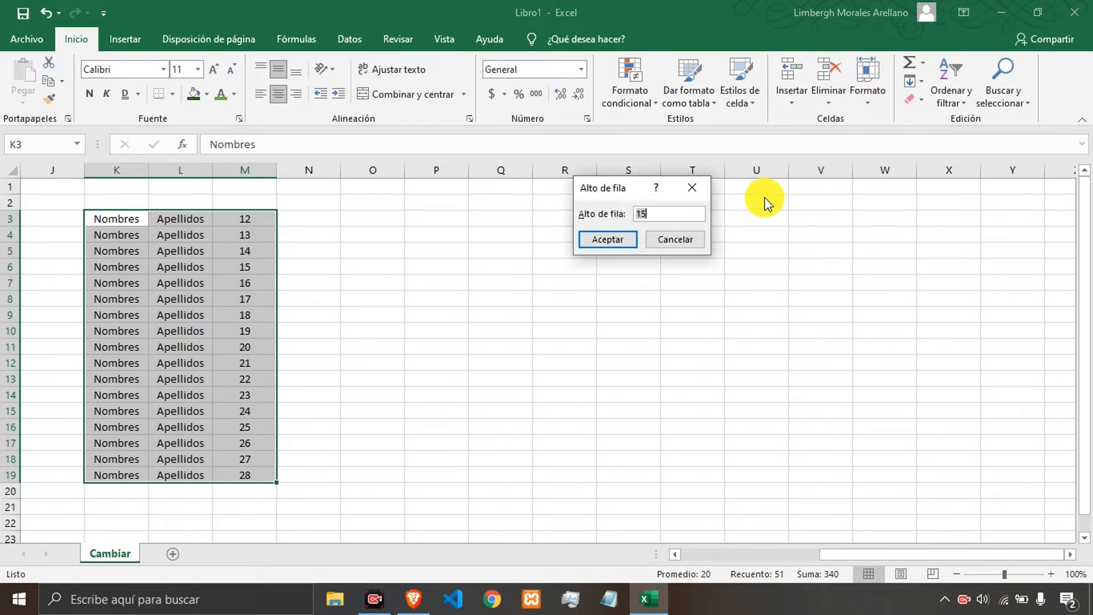
click(646, 218)
text(30)
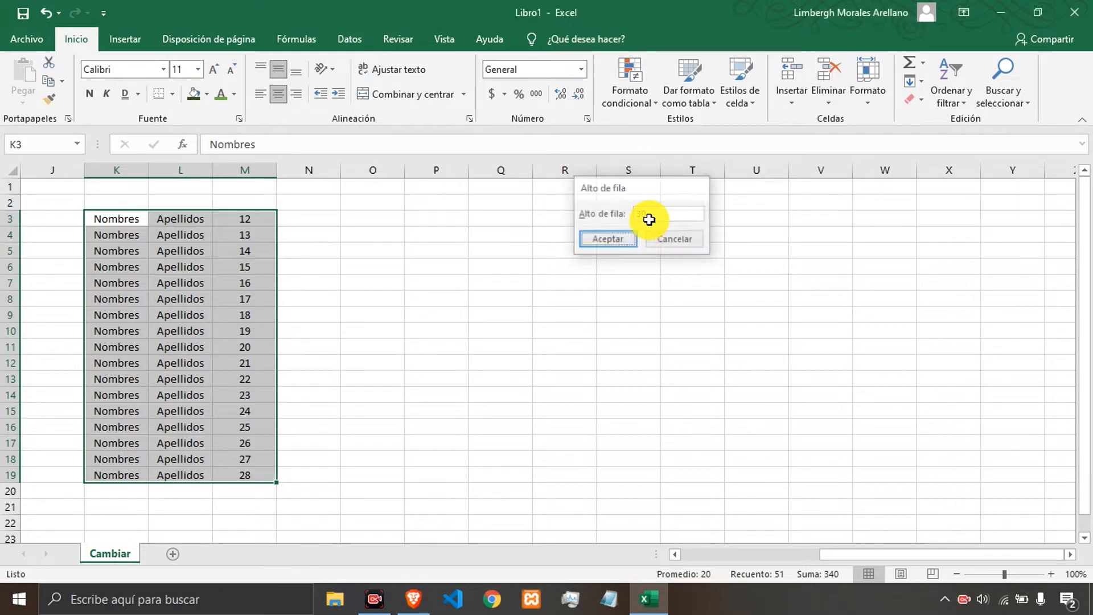
key(Return)
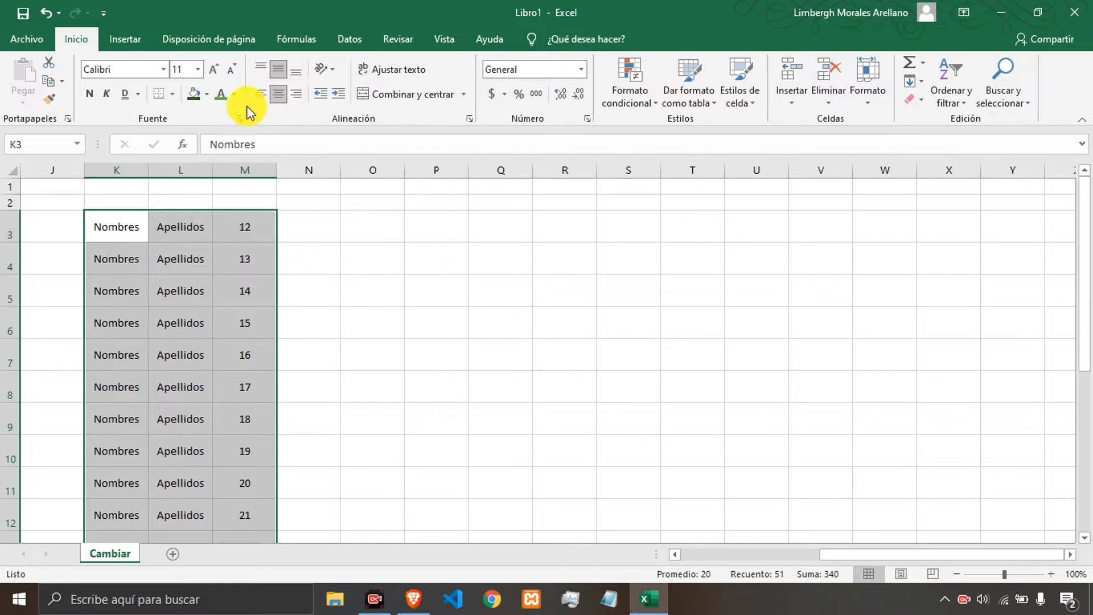
Cycle through top, middle and bottom vertical alignment on K3:M19, ending with top alignment.
click(262, 72)
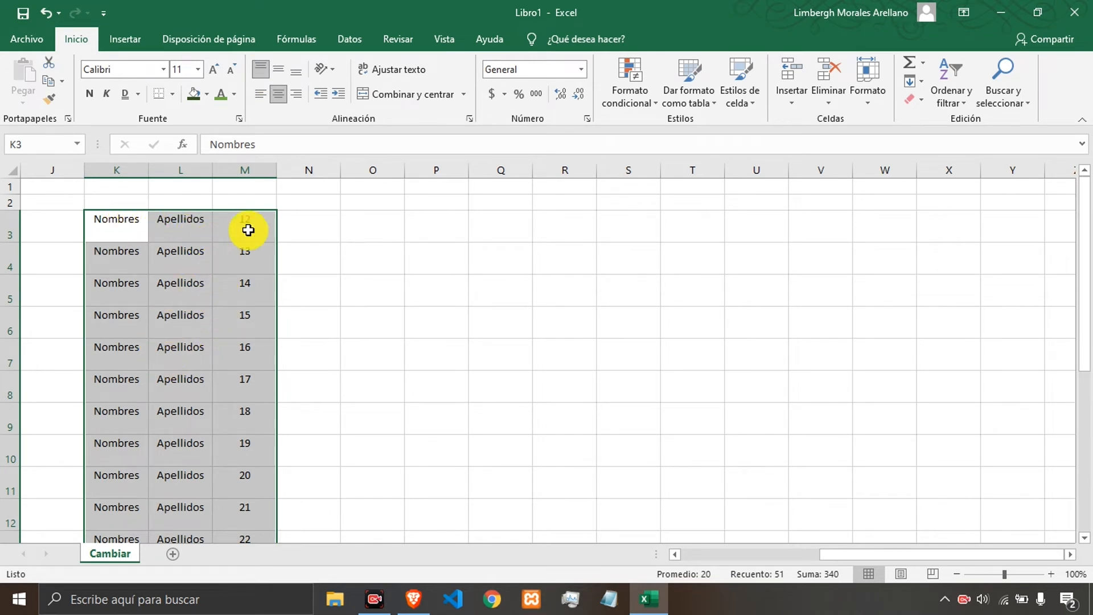
click(281, 71)
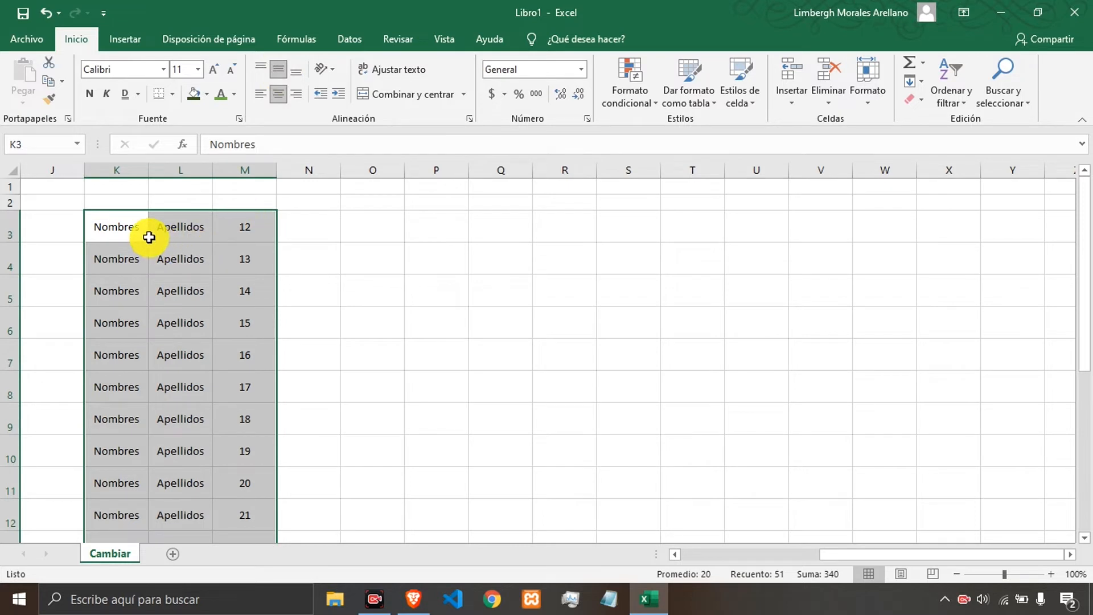
click(298, 74)
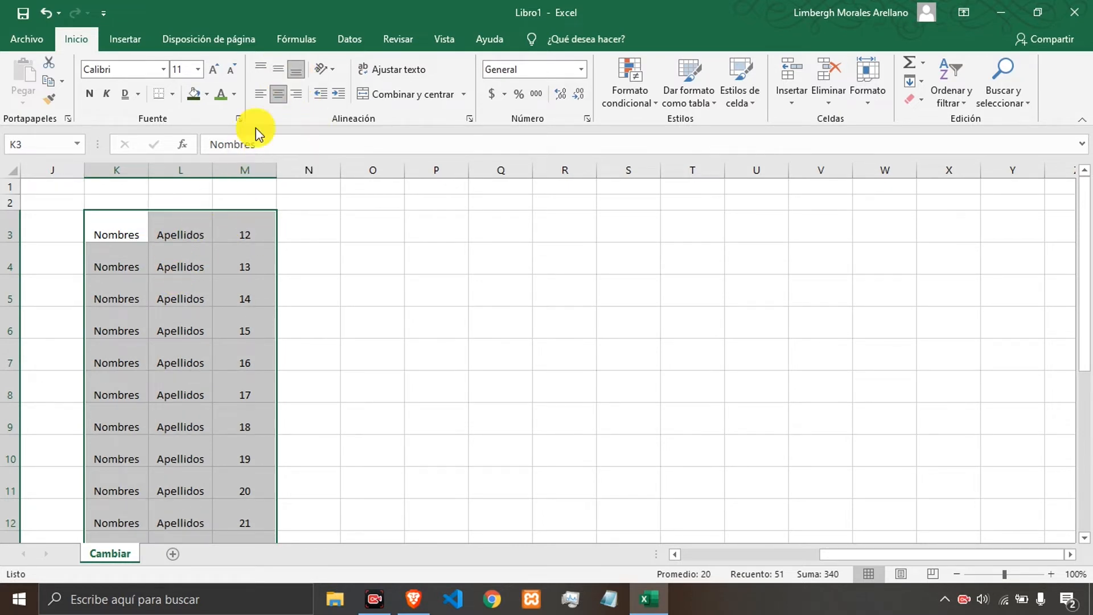
click(262, 69)
click(261, 71)
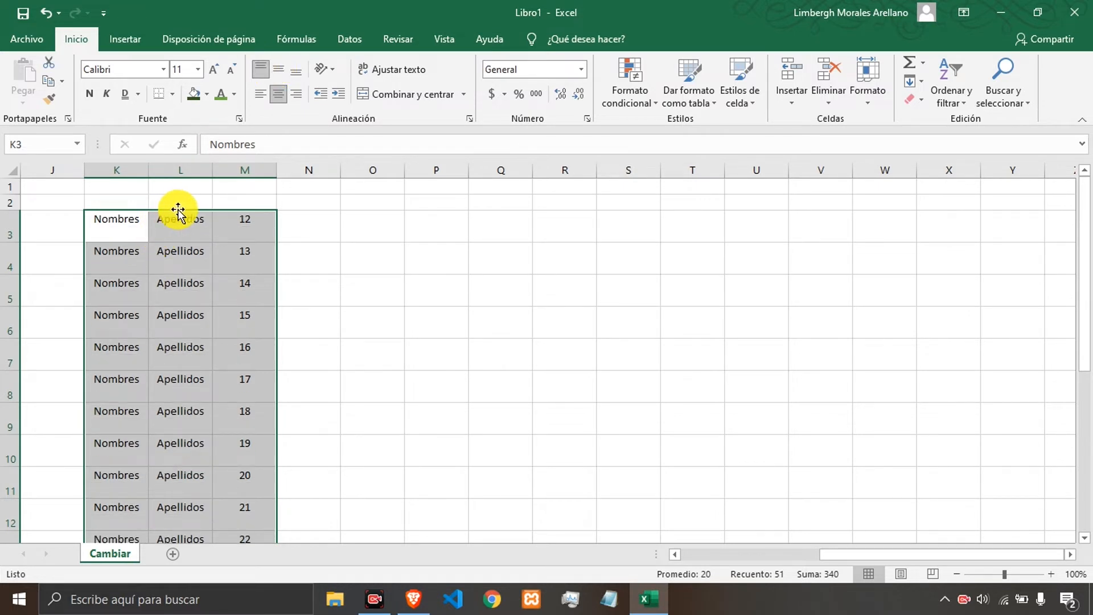
Try left and right horizontal alignment on K3:M19 combined with bottom and top vertical alignment.
click(278, 73)
click(293, 72)
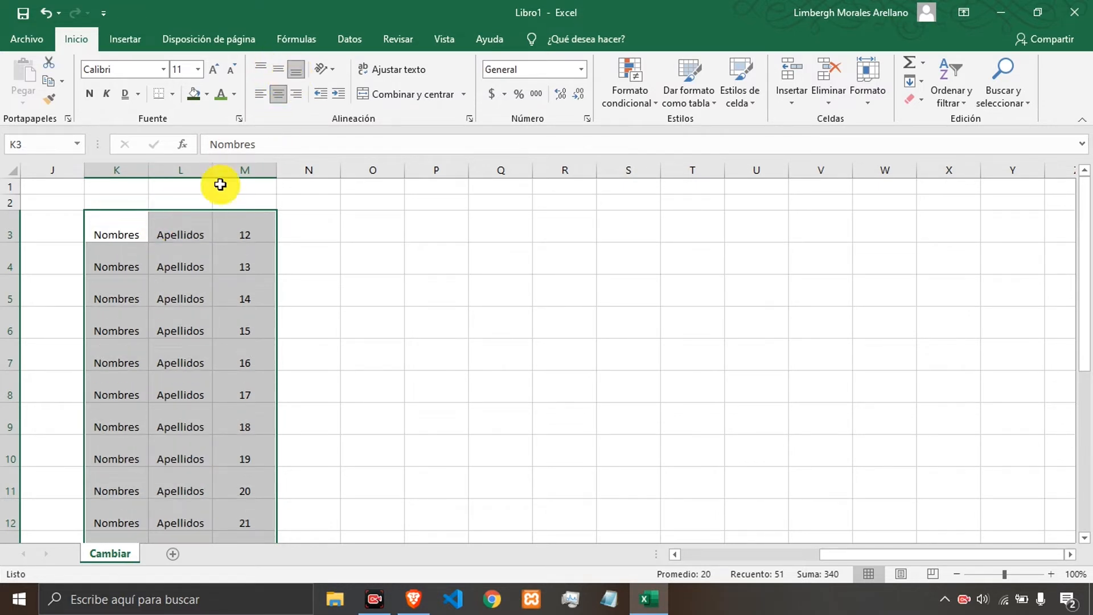
click(262, 96)
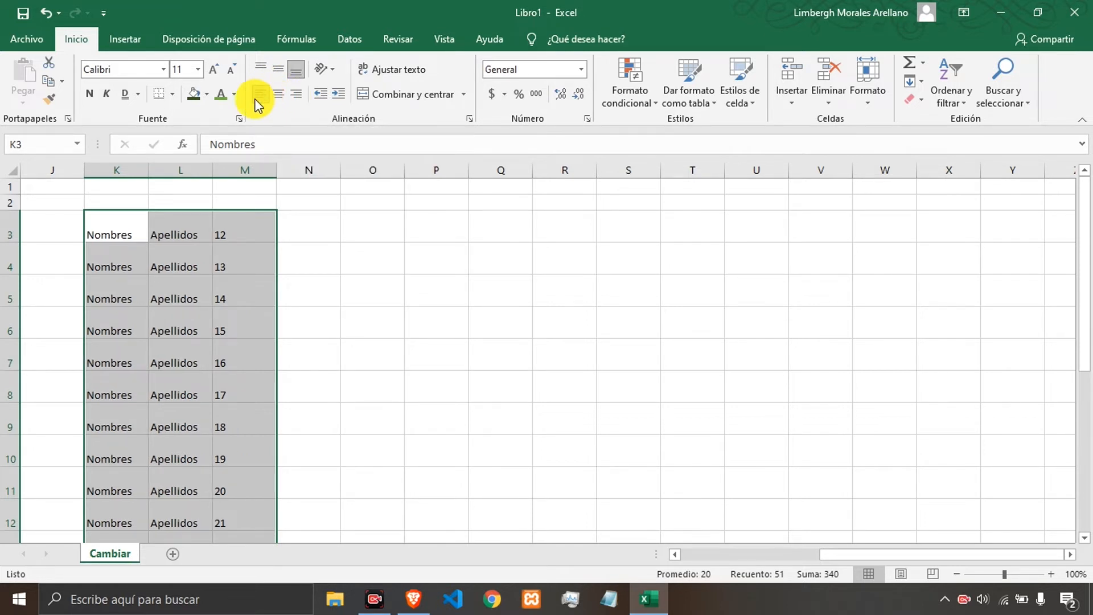
click(276, 69)
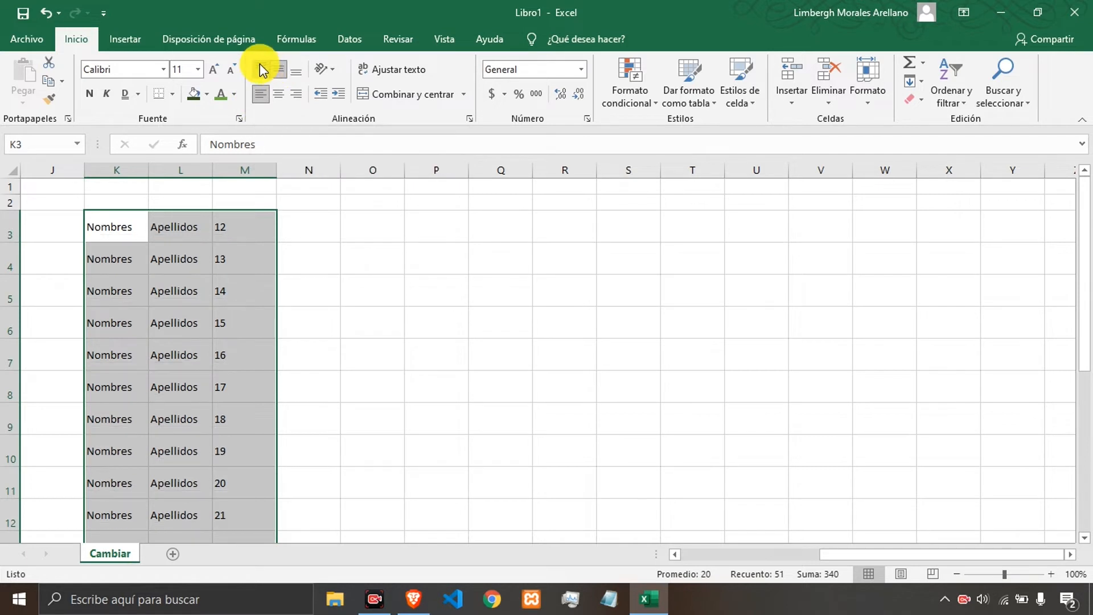
click(260, 65)
click(294, 93)
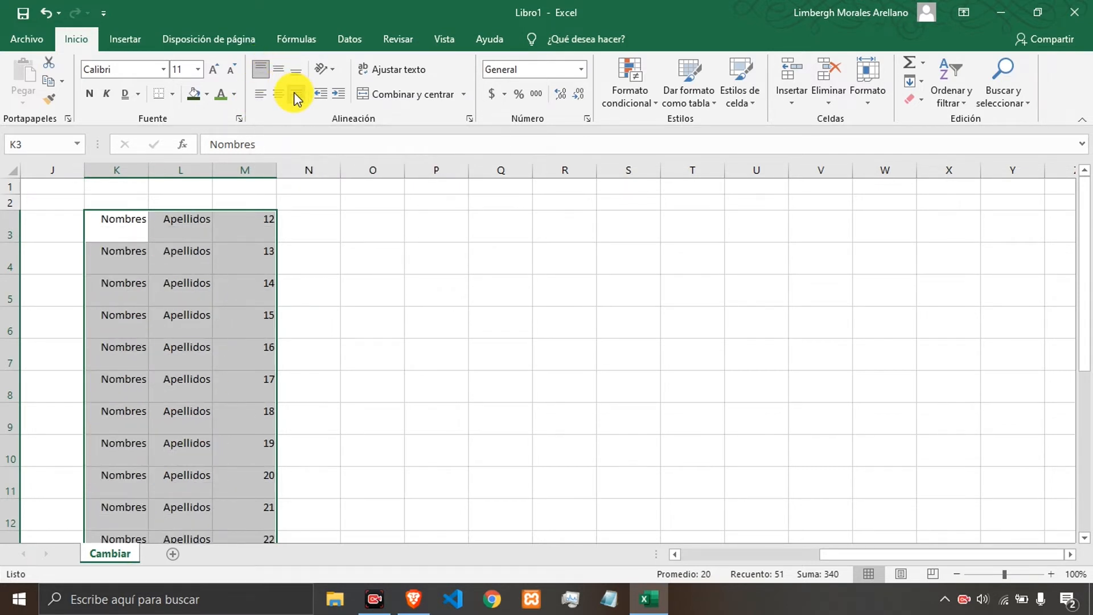
Set K3:M19 to centered horizontal and middle vertical alignment, then deselect the range.
click(281, 73)
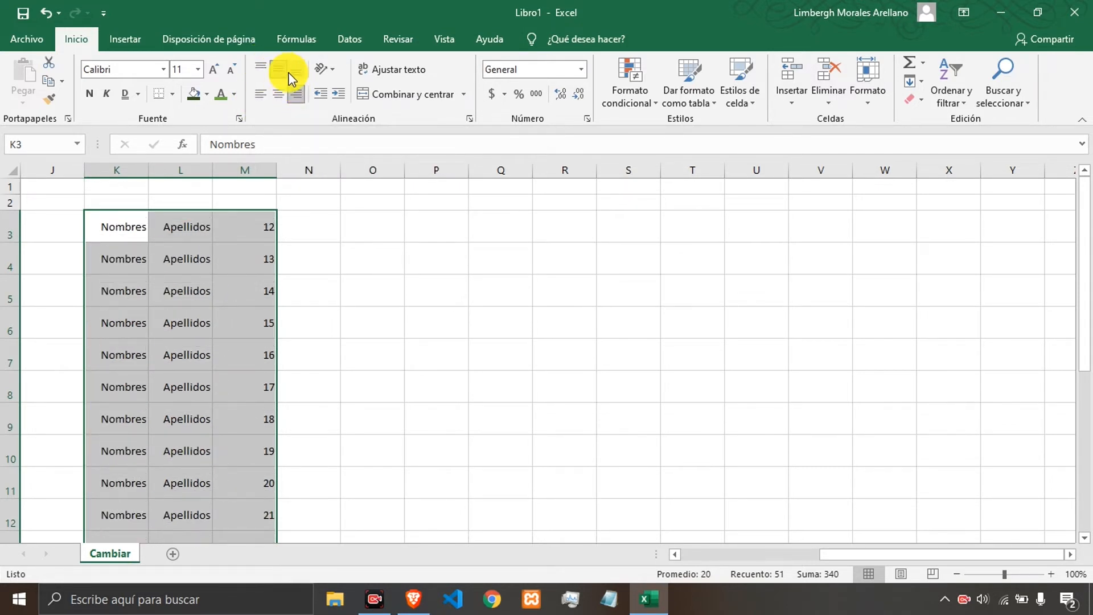
click(294, 70)
click(279, 94)
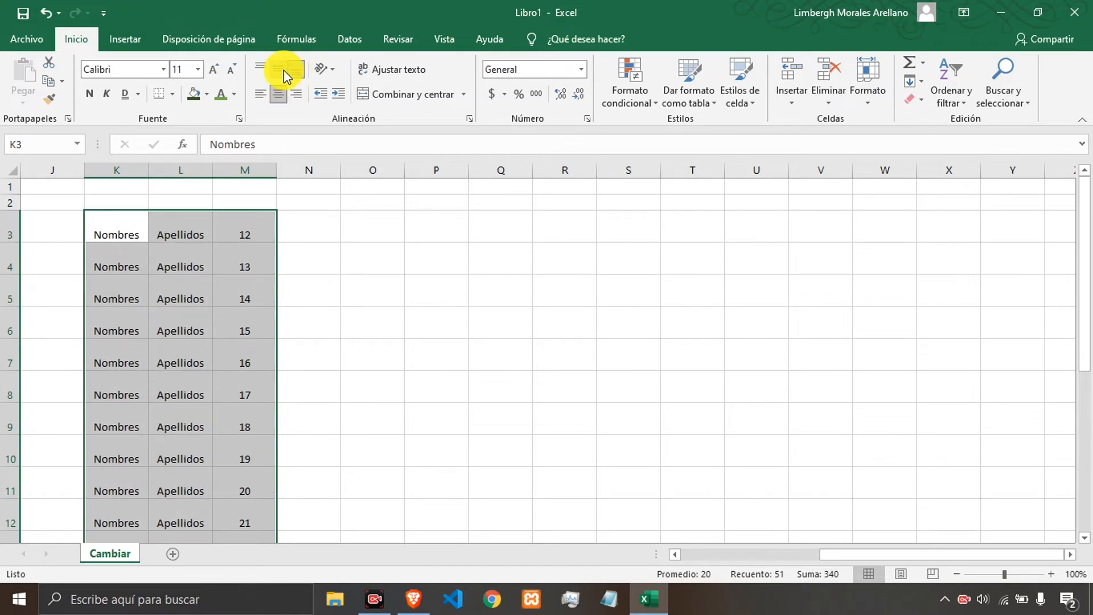
click(284, 70)
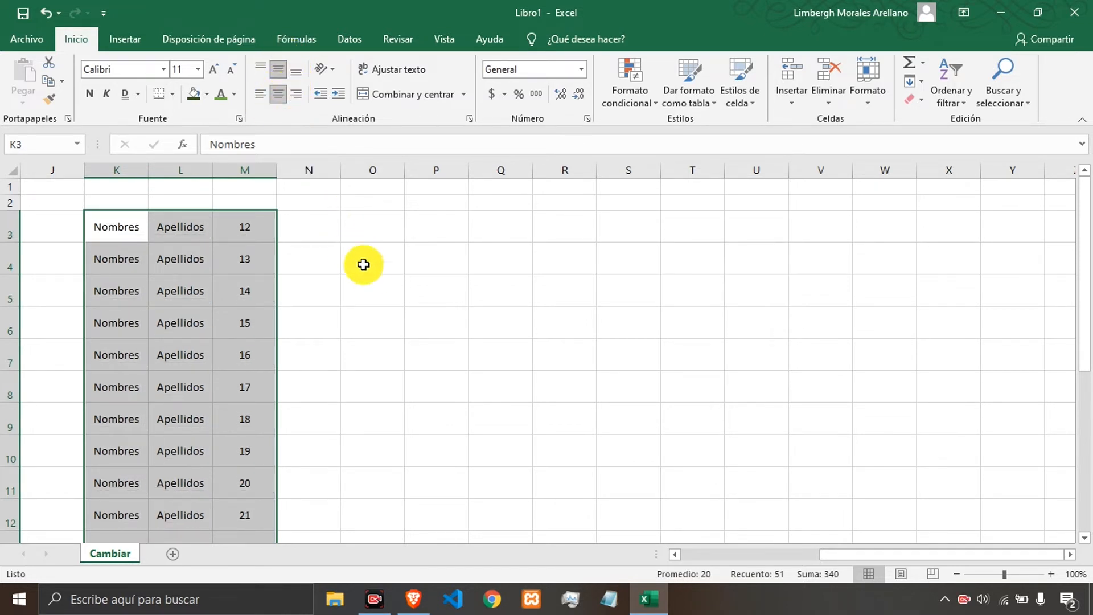
click(313, 279)
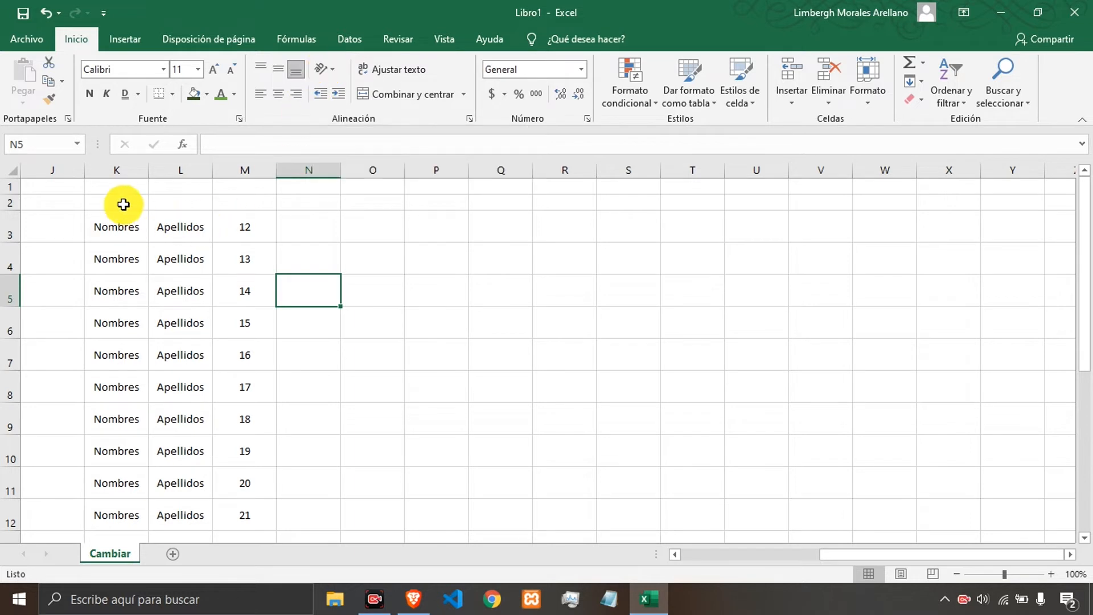
click(123, 205)
drag(114, 228, 229, 222)
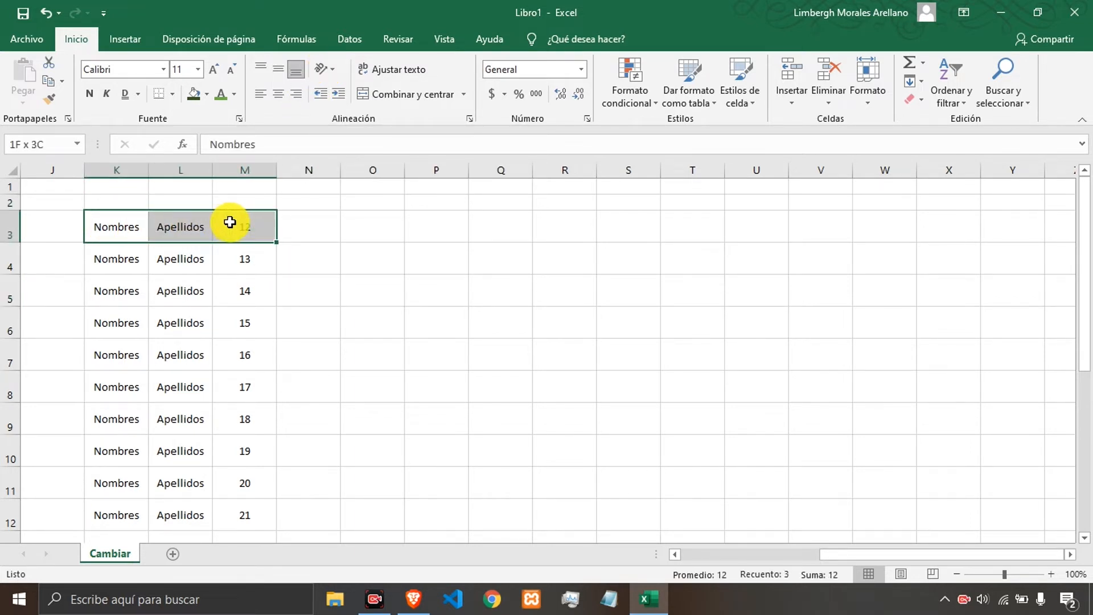
drag(229, 222, 231, 222)
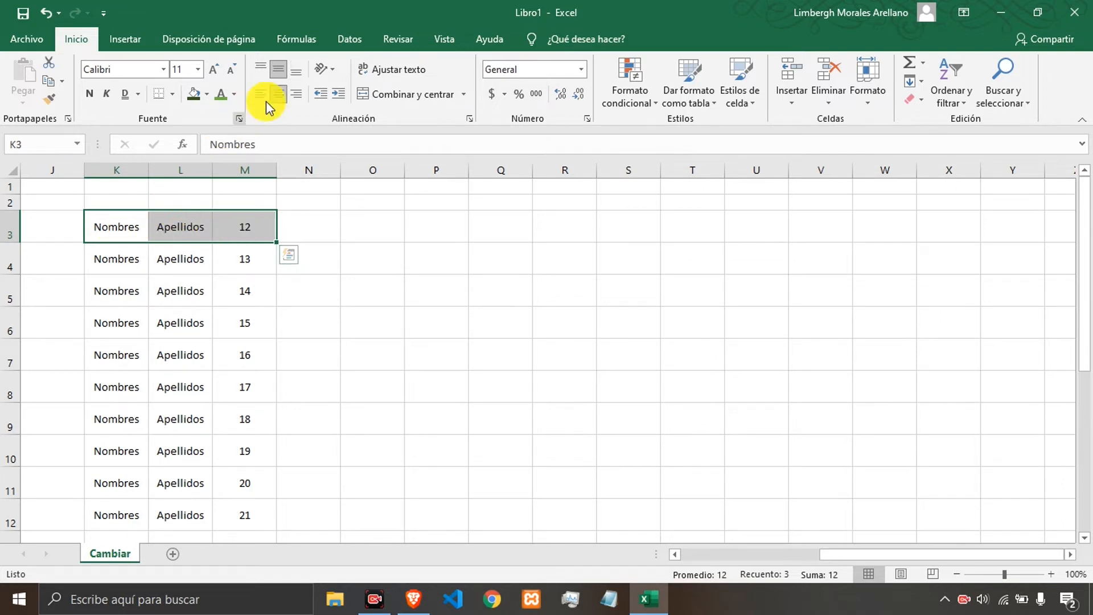
click(334, 71)
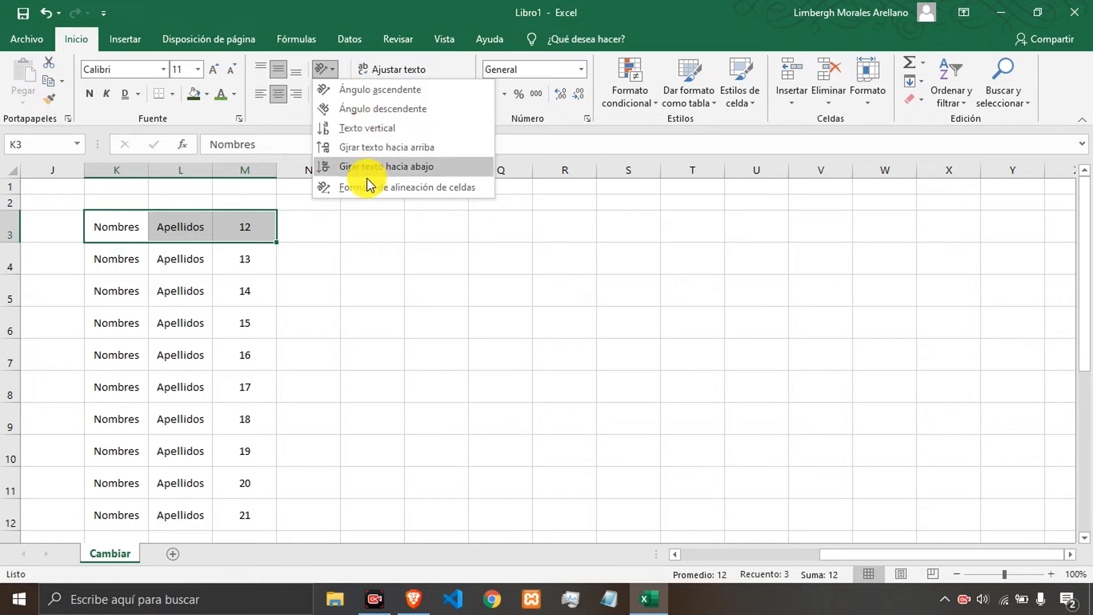
click(183, 262)
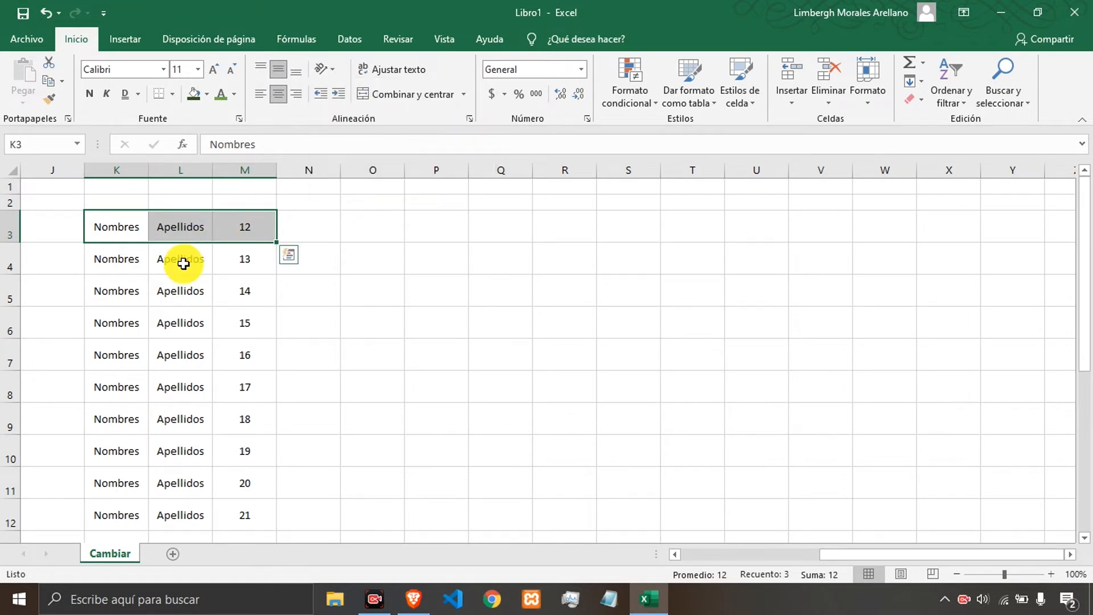
Rotate K3's text to an ascending angle and make row 3 taller.
click(137, 225)
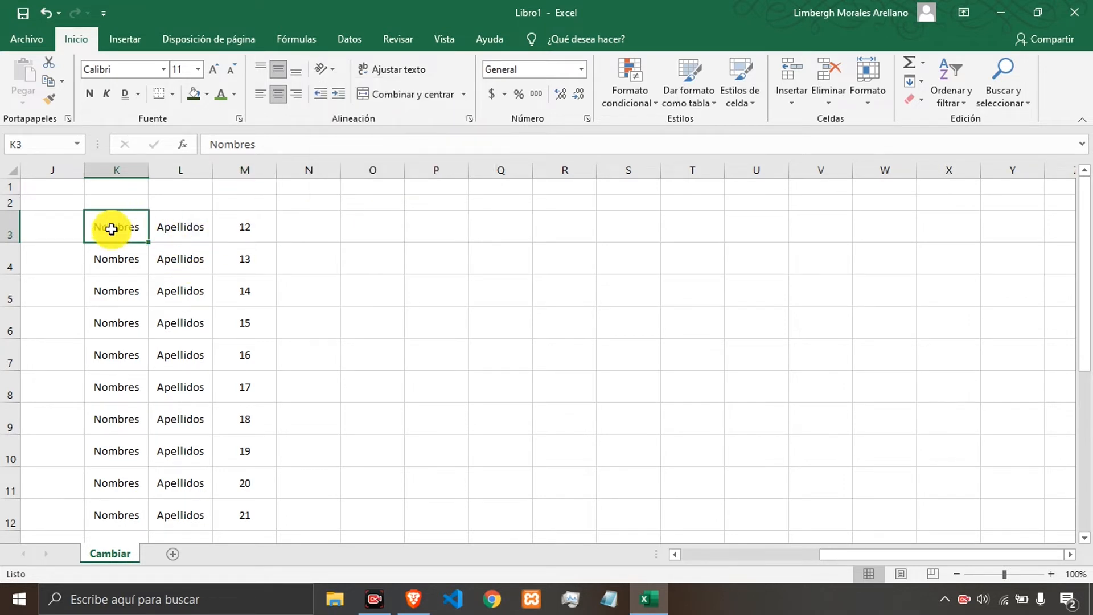
click(323, 69)
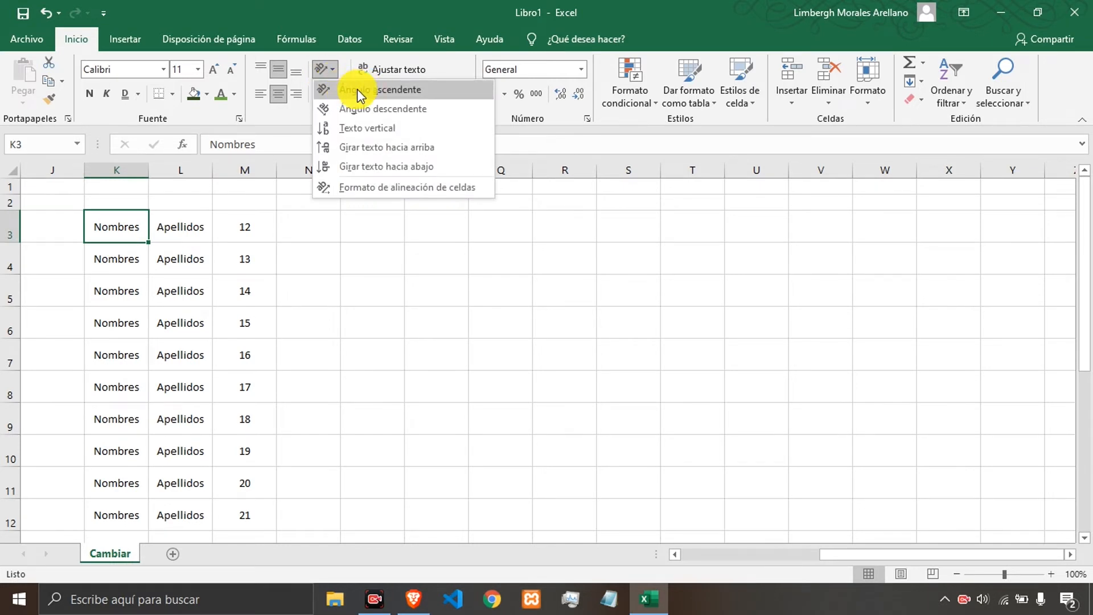
click(357, 89)
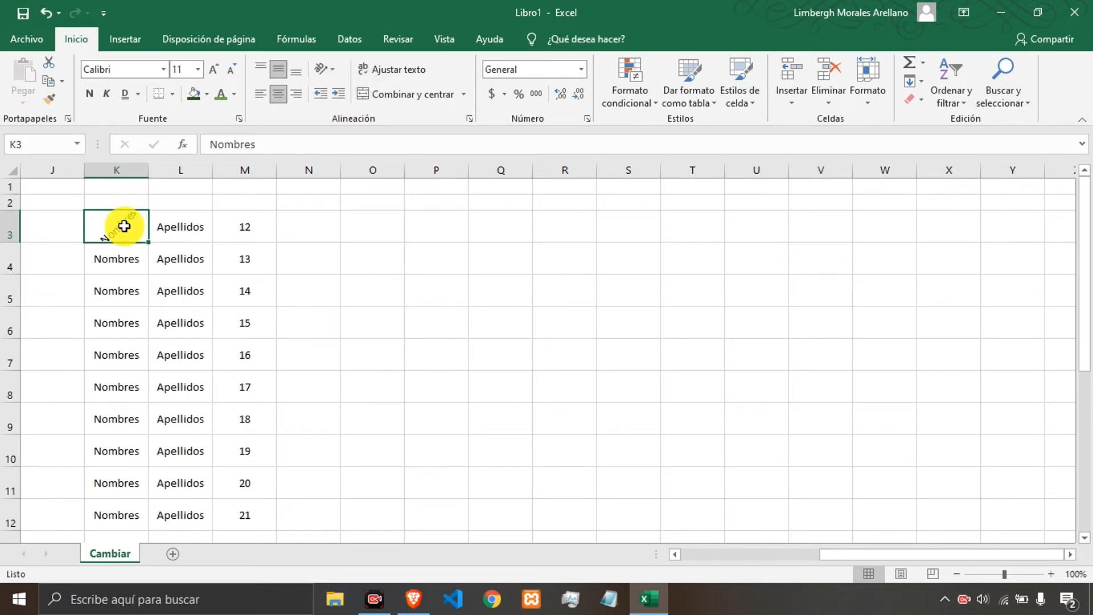
click(387, 69)
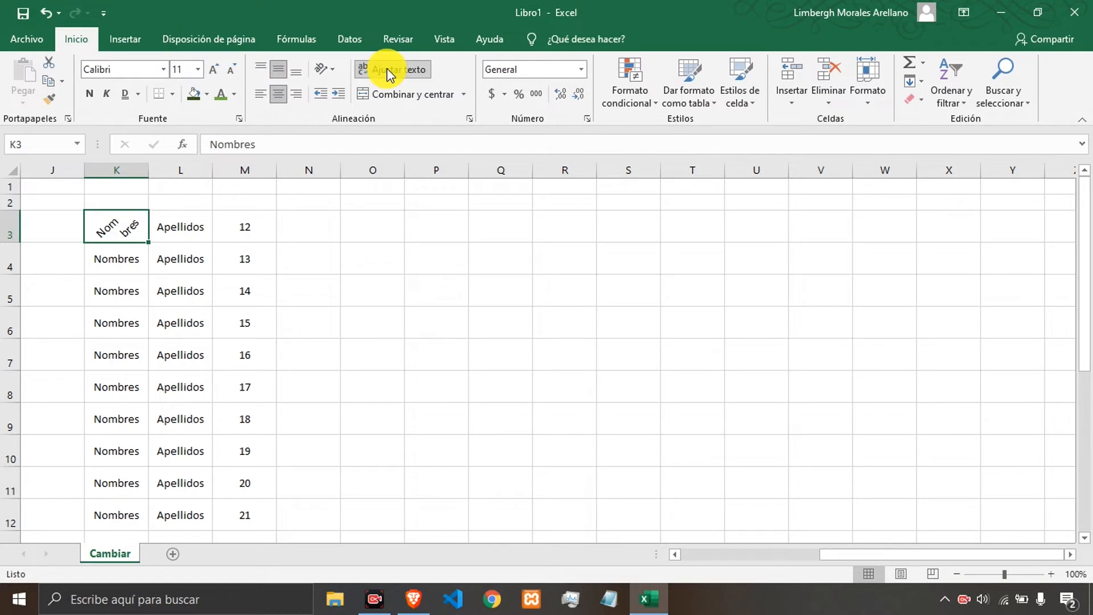
click(396, 71)
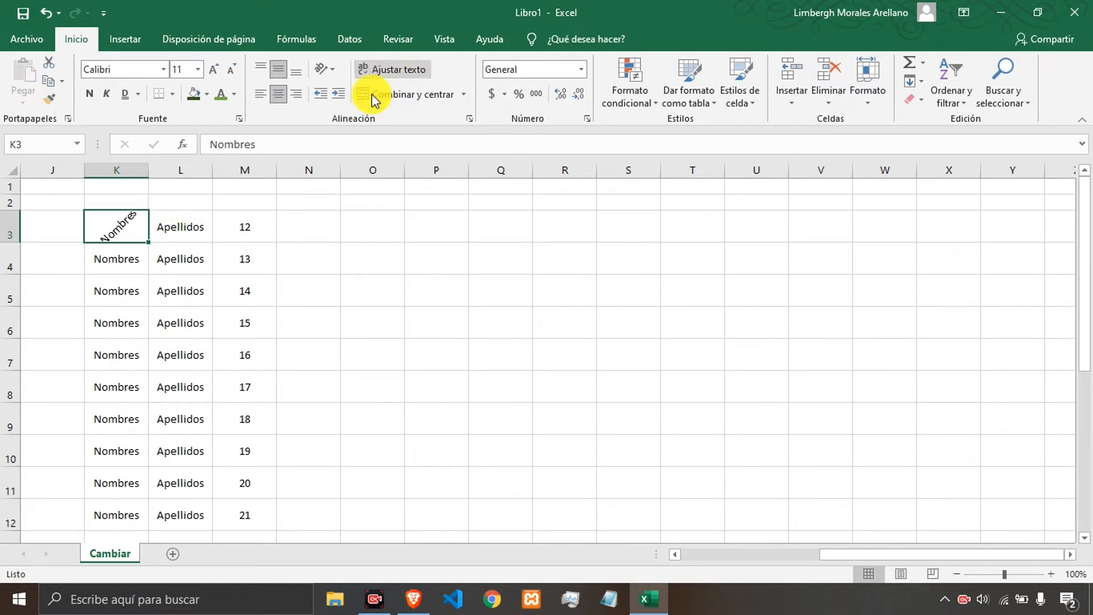
drag(15, 212, 10, 251)
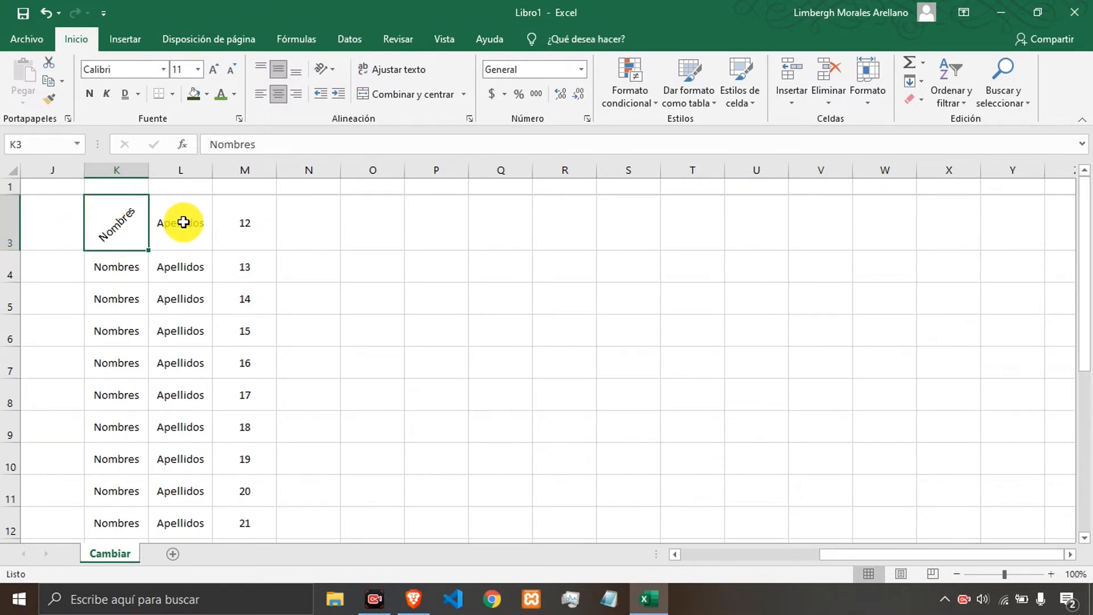
Rotate L3's text to a descending angle.
click(183, 222)
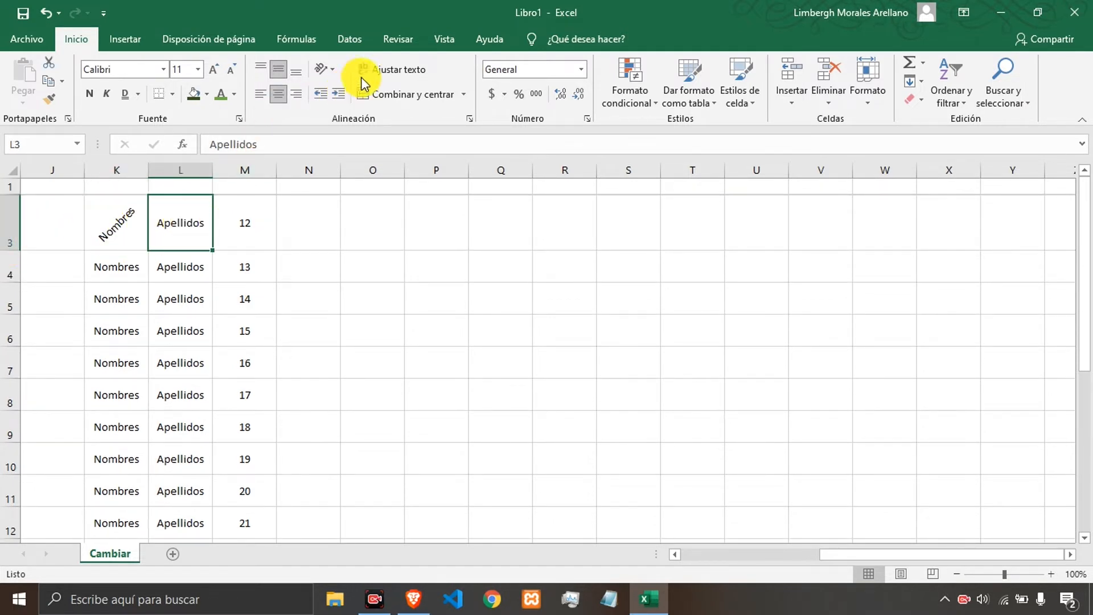
click(335, 71)
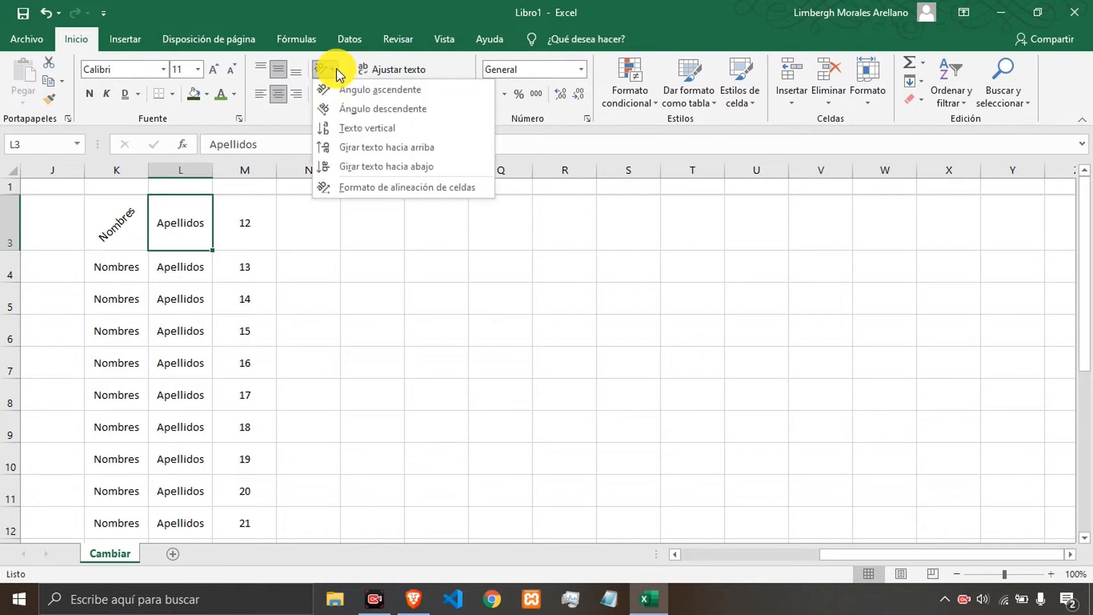
click(351, 109)
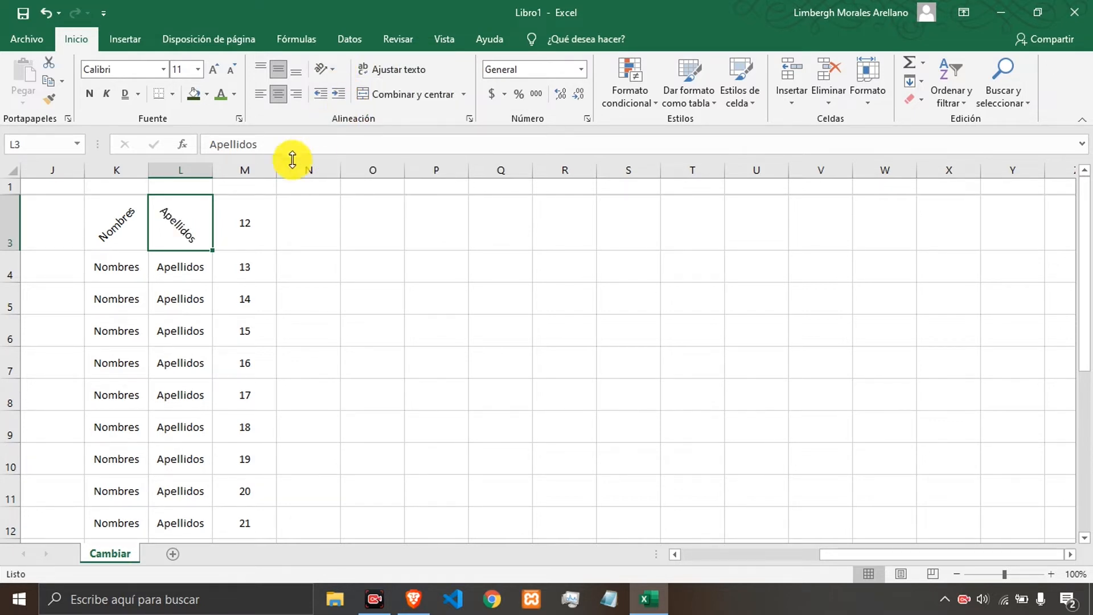
Make M3's text vertical, stacking its characters.
click(240, 217)
click(325, 71)
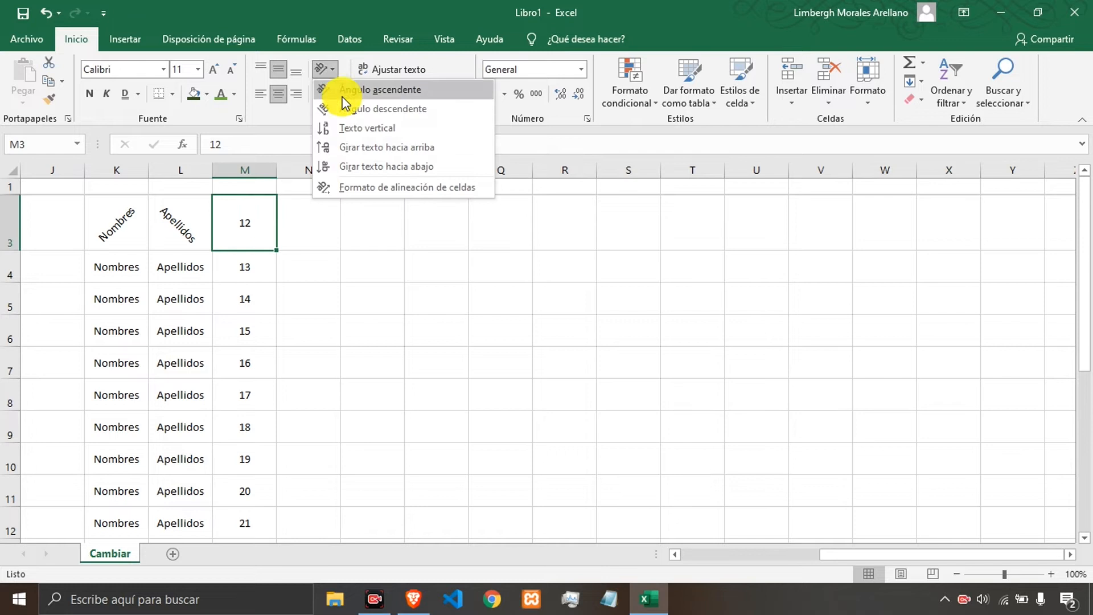
click(357, 132)
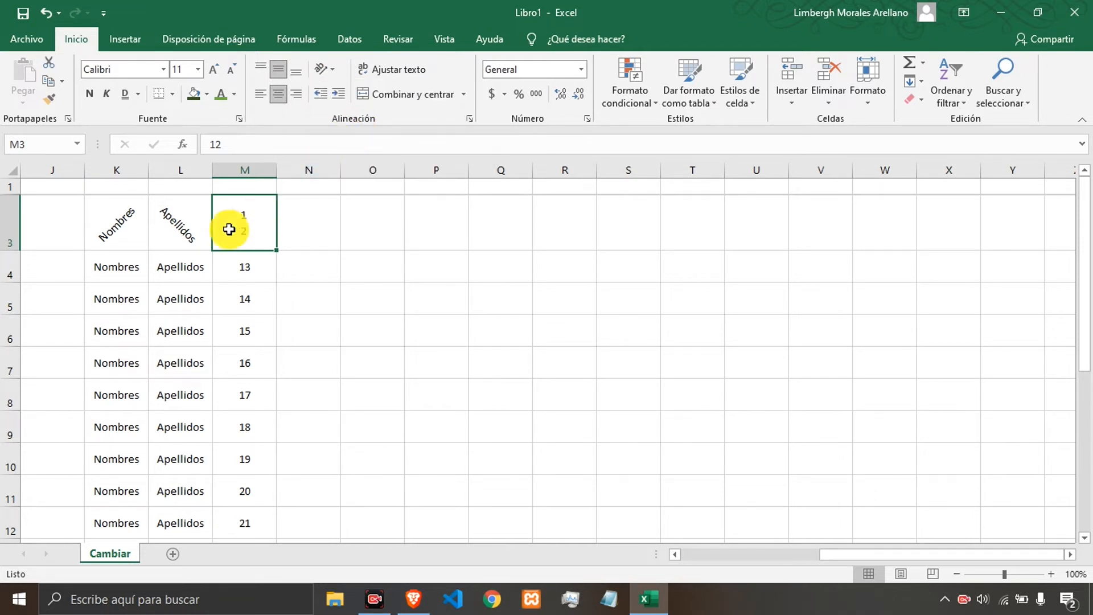
Rotate M4's text upward and make row 4 taller.
click(241, 268)
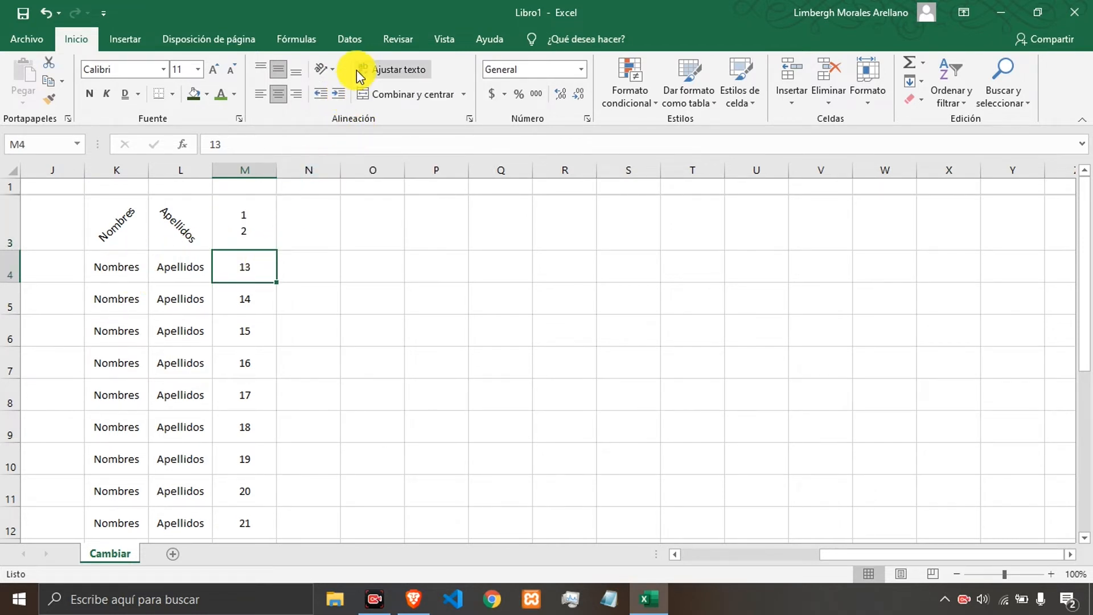
click(325, 69)
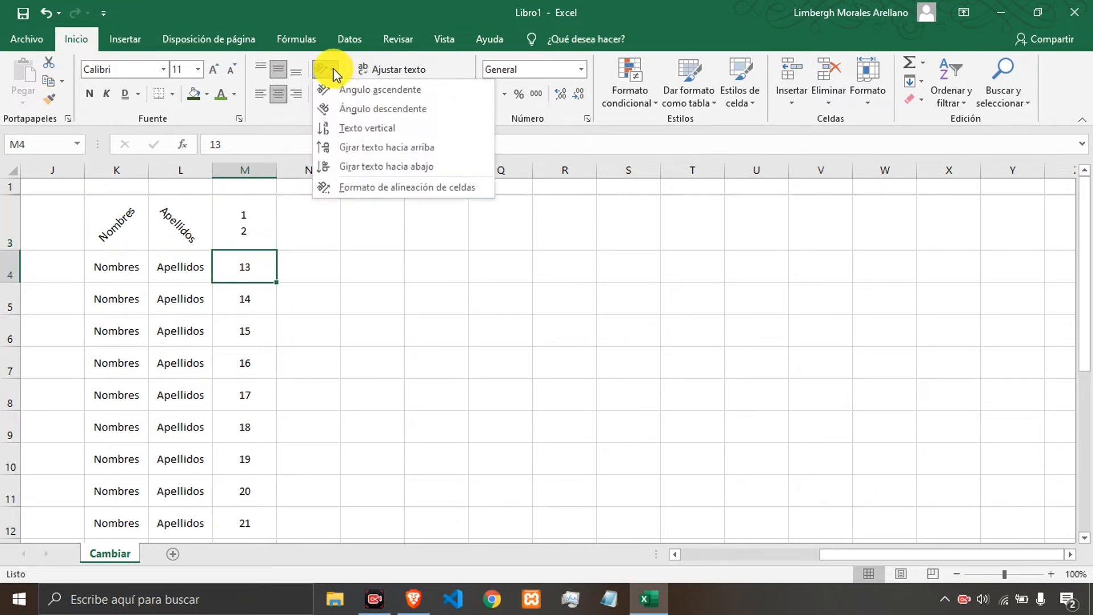
click(364, 149)
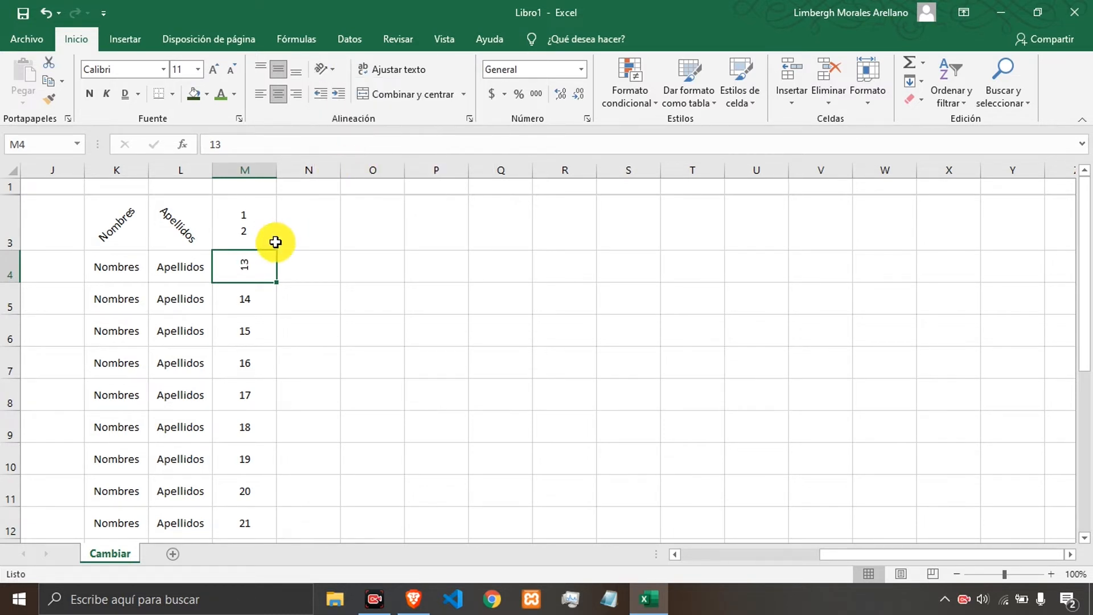
drag(14, 285, 19, 314)
Rotate L4's text downward.
click(161, 281)
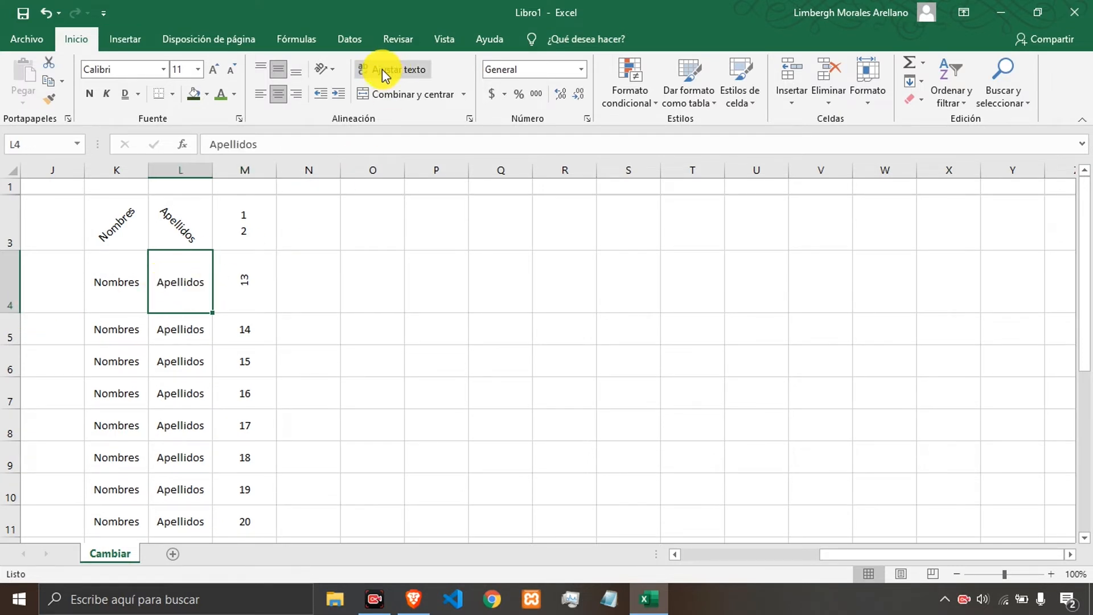
click(327, 69)
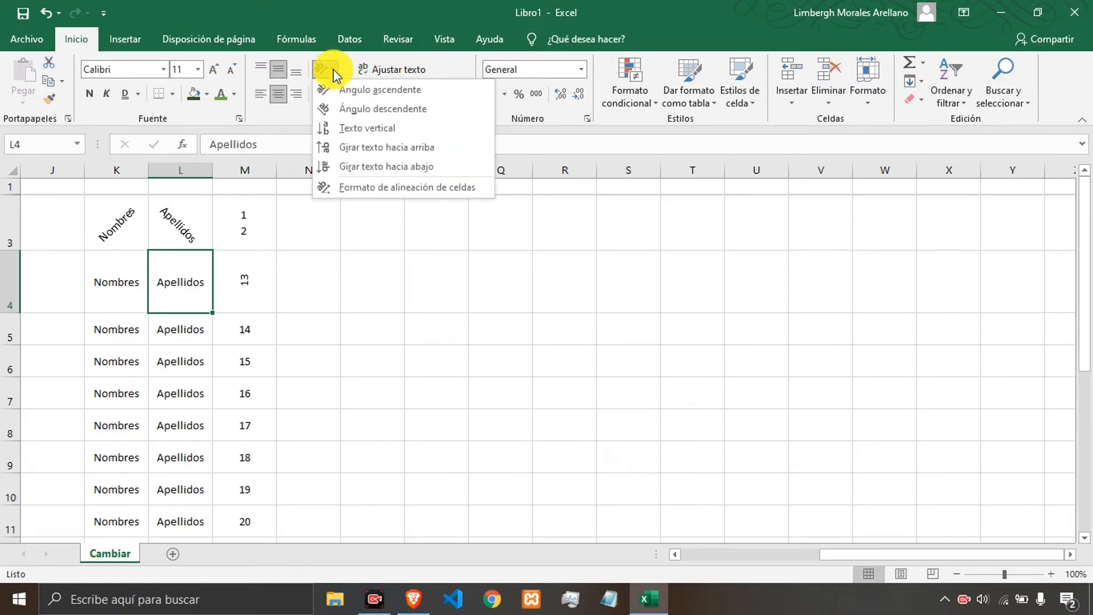
click(364, 166)
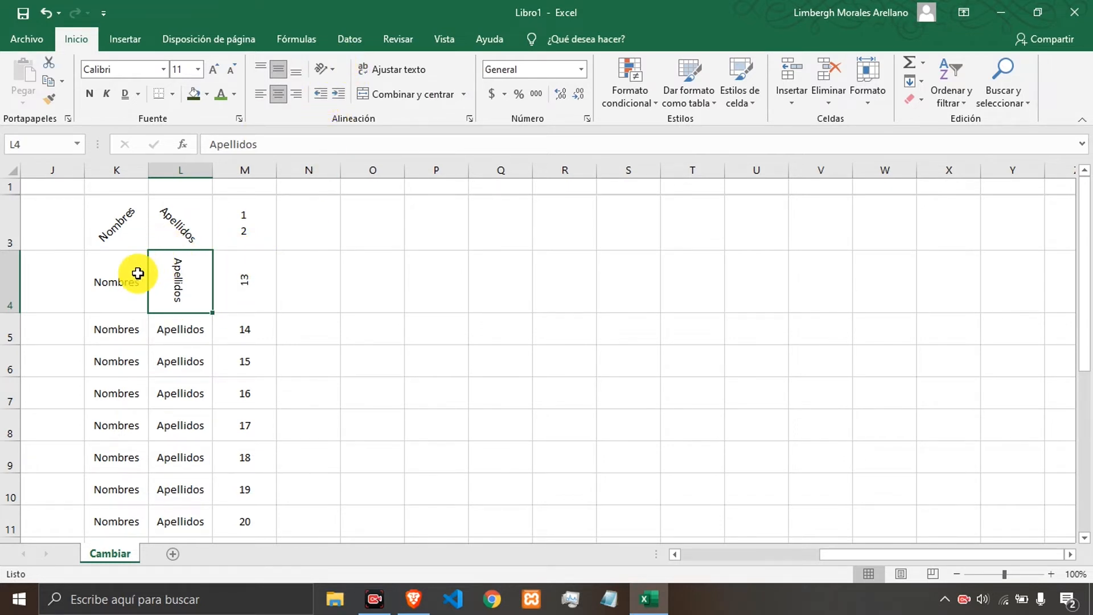
Open the cell alignment format dialog for K4 and set its text orientation to 37 degrees.
click(140, 278)
click(329, 69)
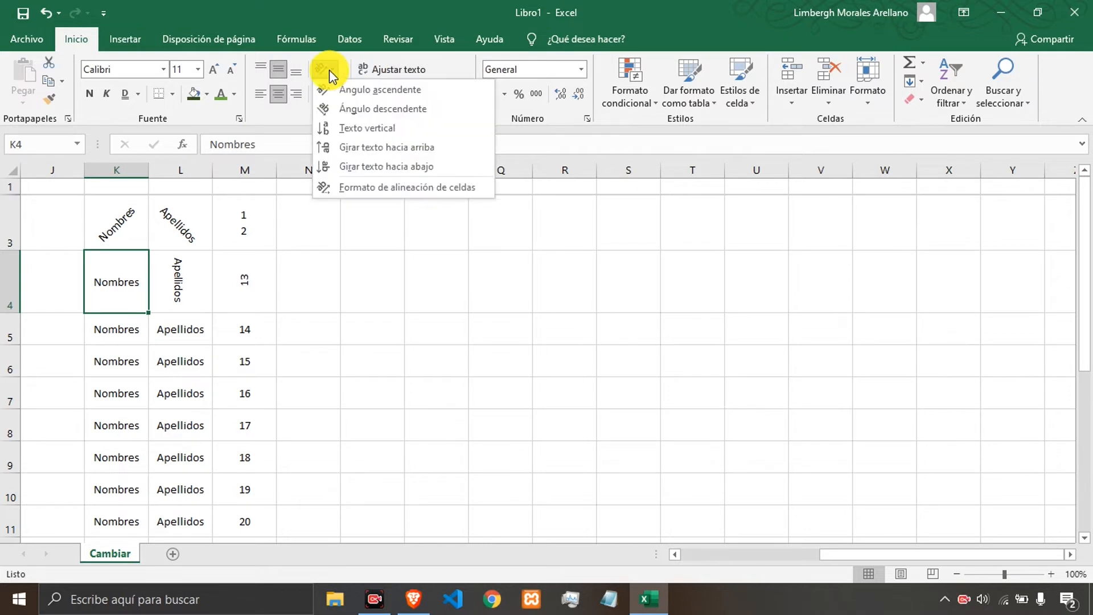
click(353, 187)
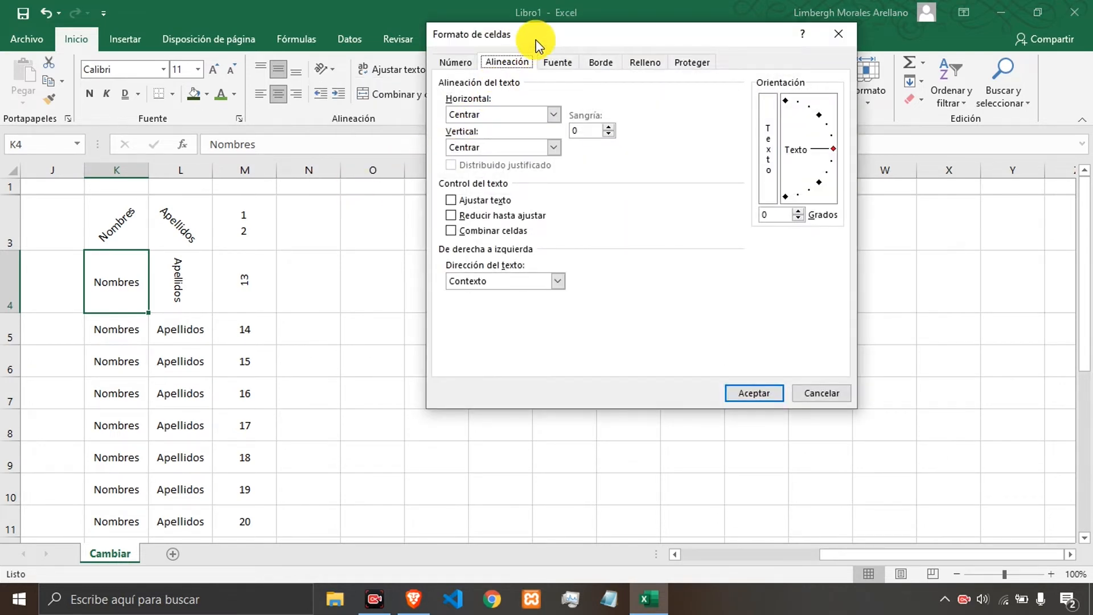
drag(535, 45, 492, 50)
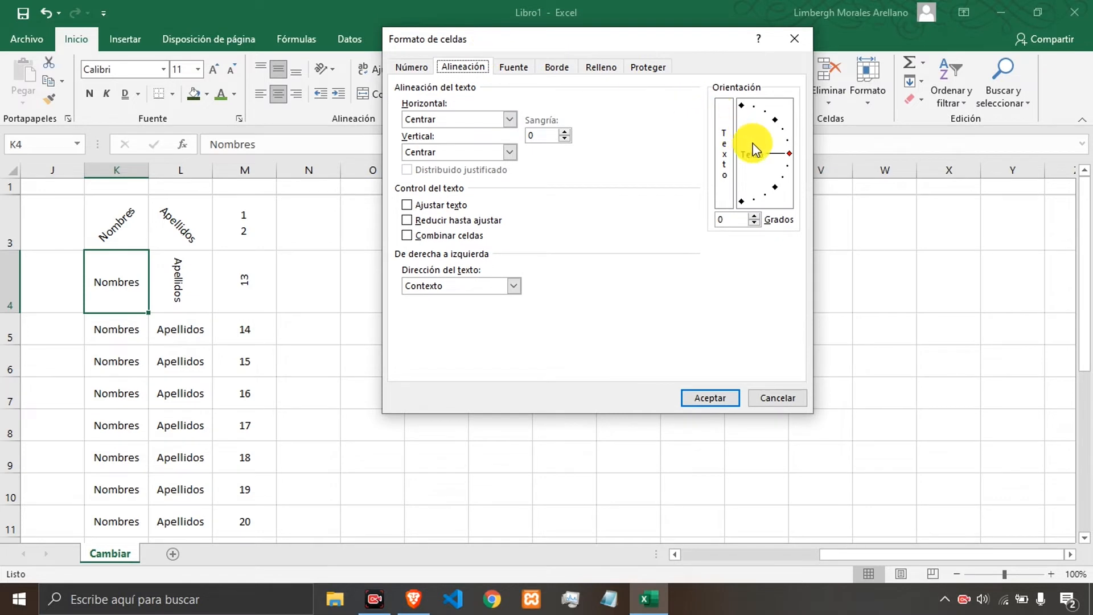
mouse_move(785, 130)
mouse_down()
mouse_move(793, 171)
mouse_move(782, 165)
mouse_move(787, 118)
mouse_up()
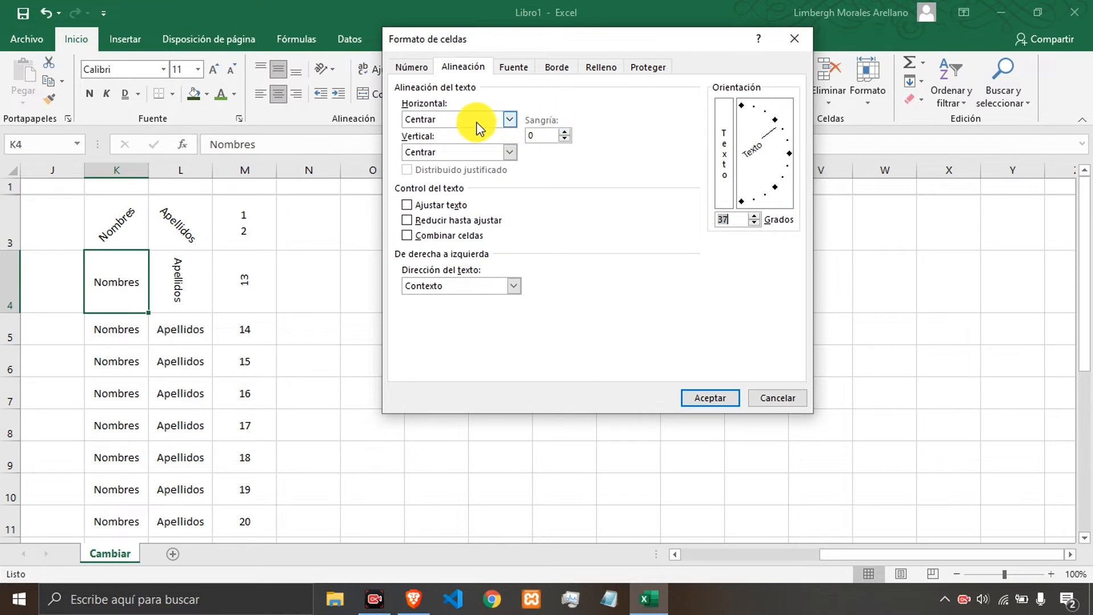
Set K4's horizontal and vertical alignment to Justificar.
click(506, 119)
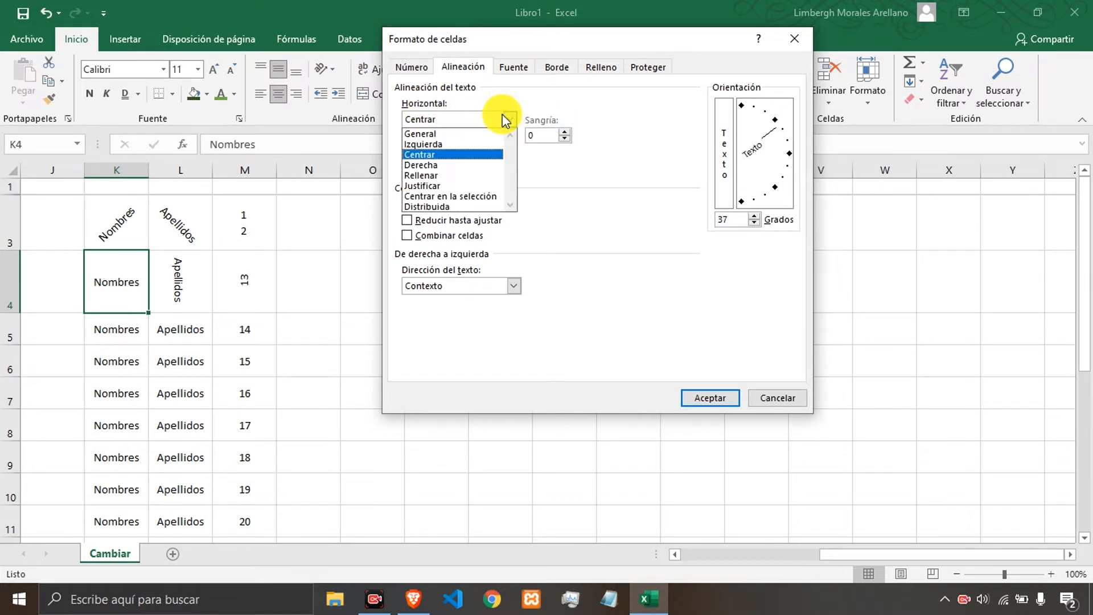
click(434, 186)
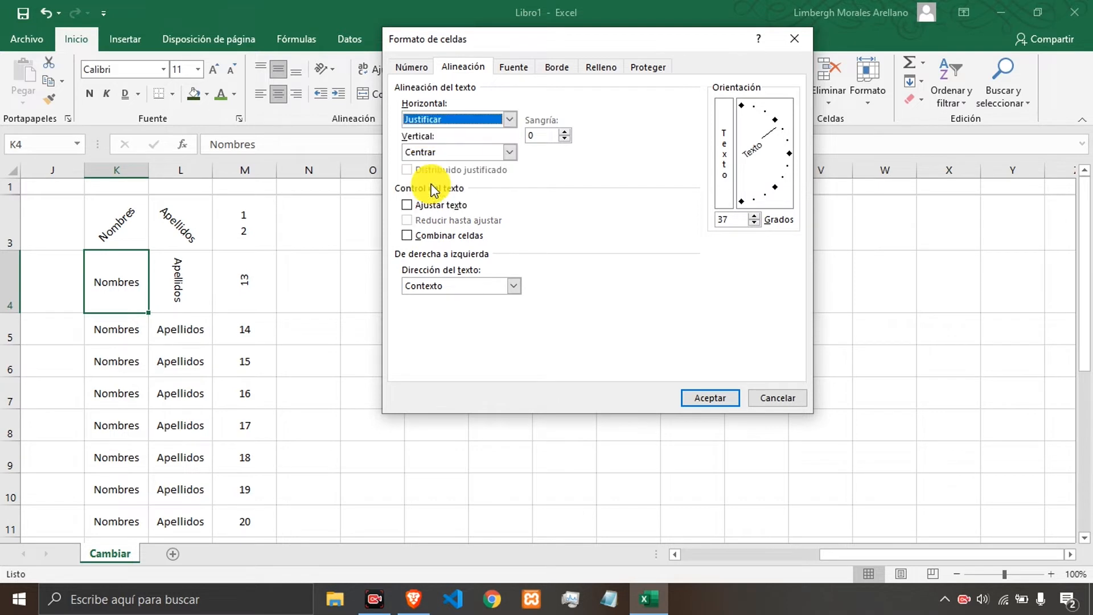
click(511, 158)
click(472, 200)
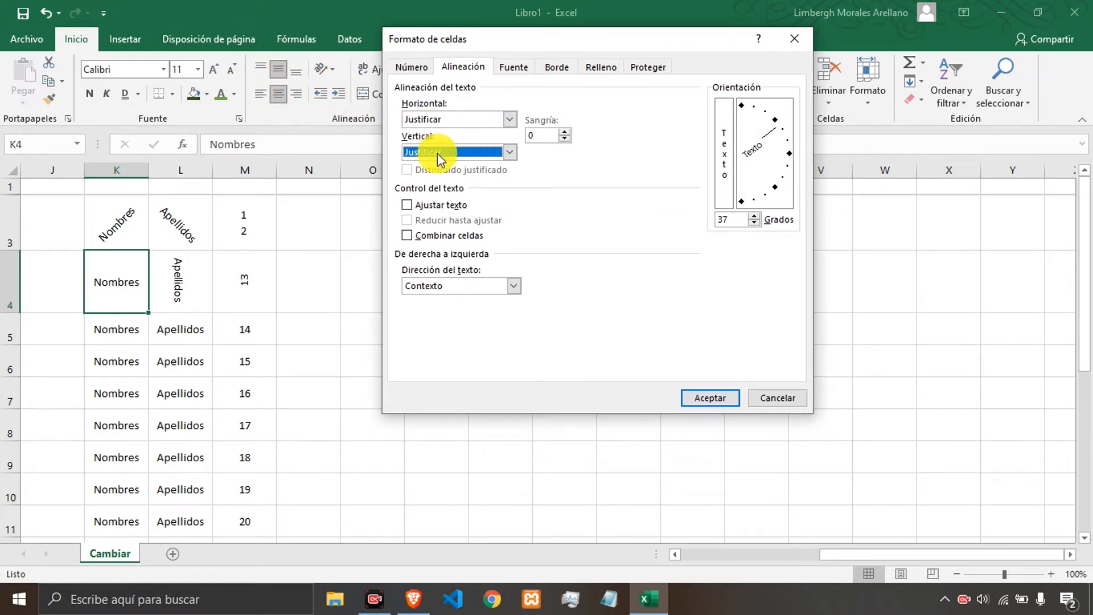
Set K4's text direction to De derecha a izquierda and apply the dialog.
click(512, 285)
click(485, 310)
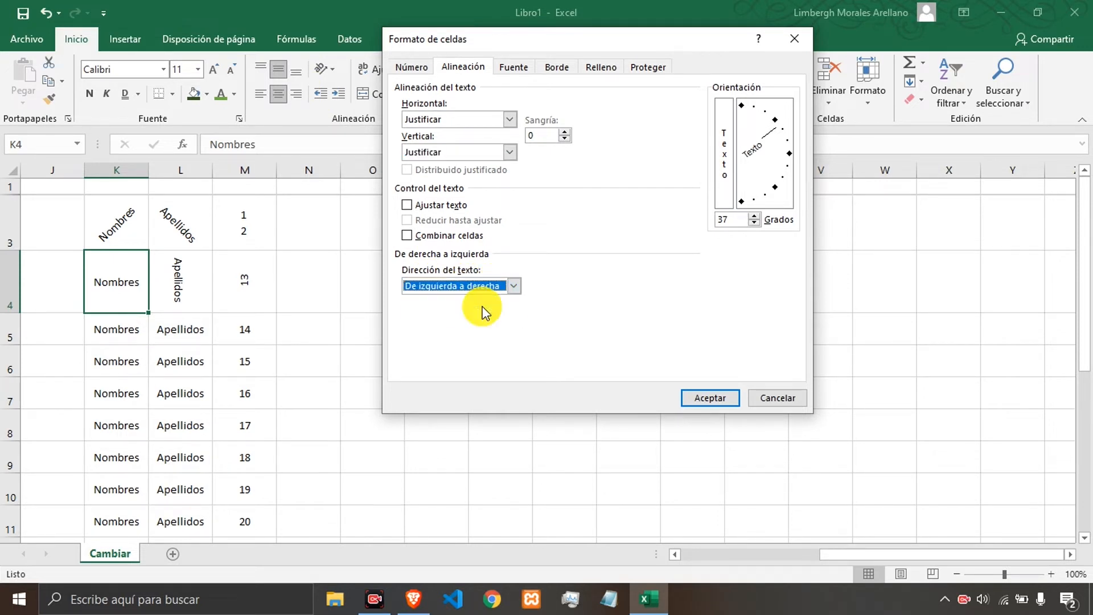
click(483, 287)
click(473, 322)
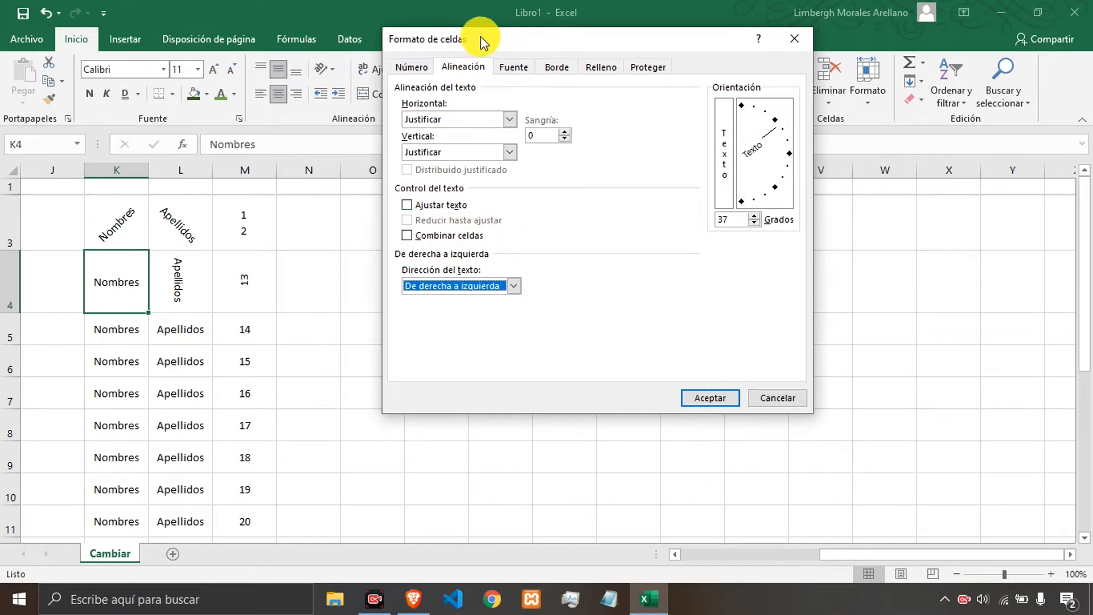
drag(480, 36, 686, 43)
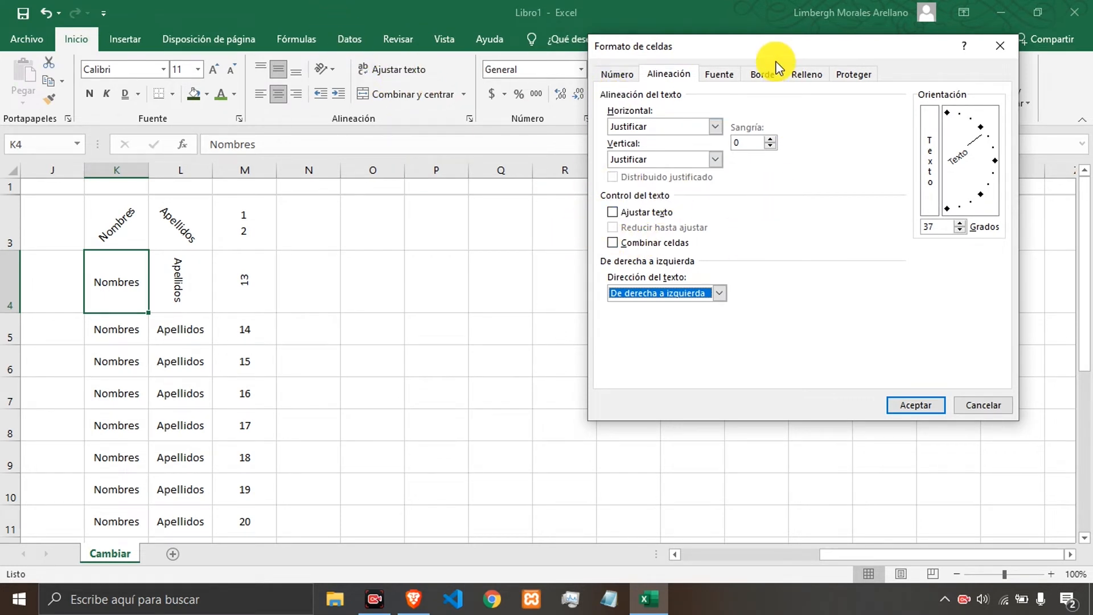
drag(768, 55, 590, 78)
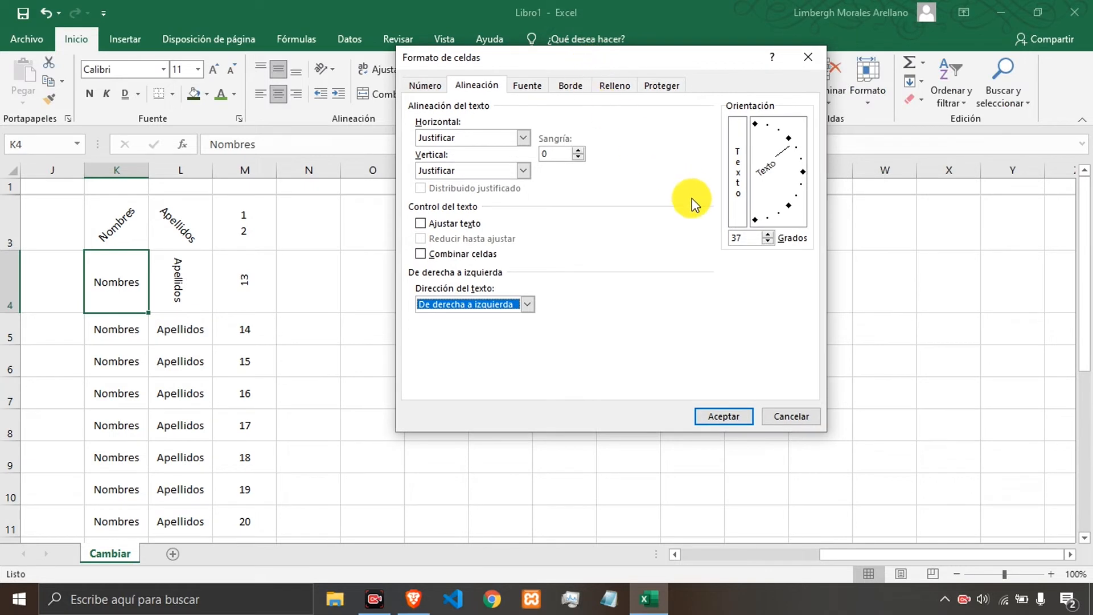
click(724, 416)
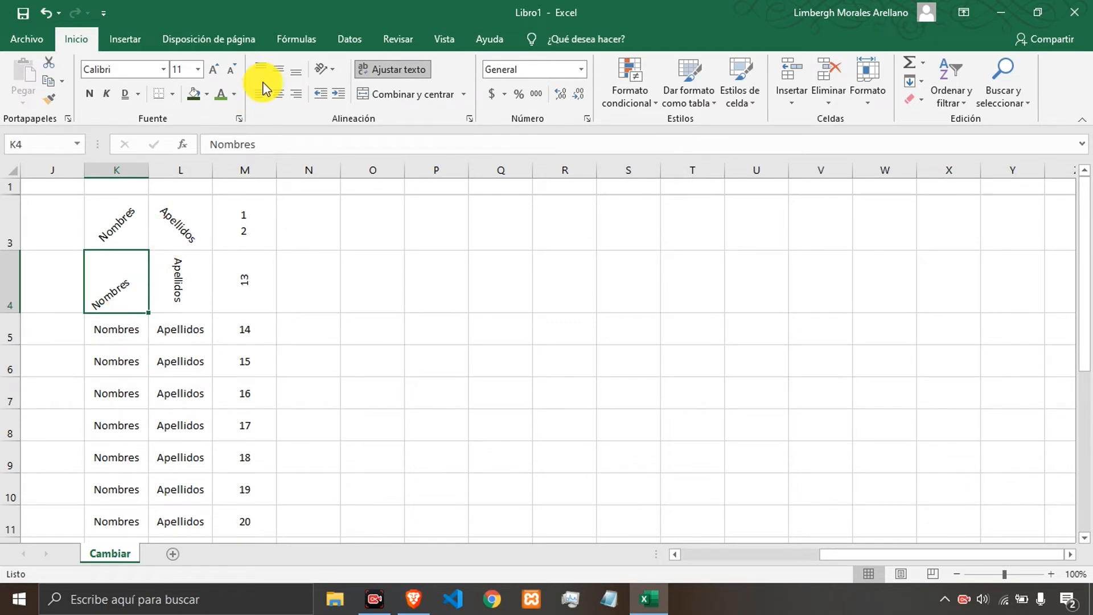
Try several horizontal and vertical alignments on K4, finishing with centred text both ways.
click(278, 97)
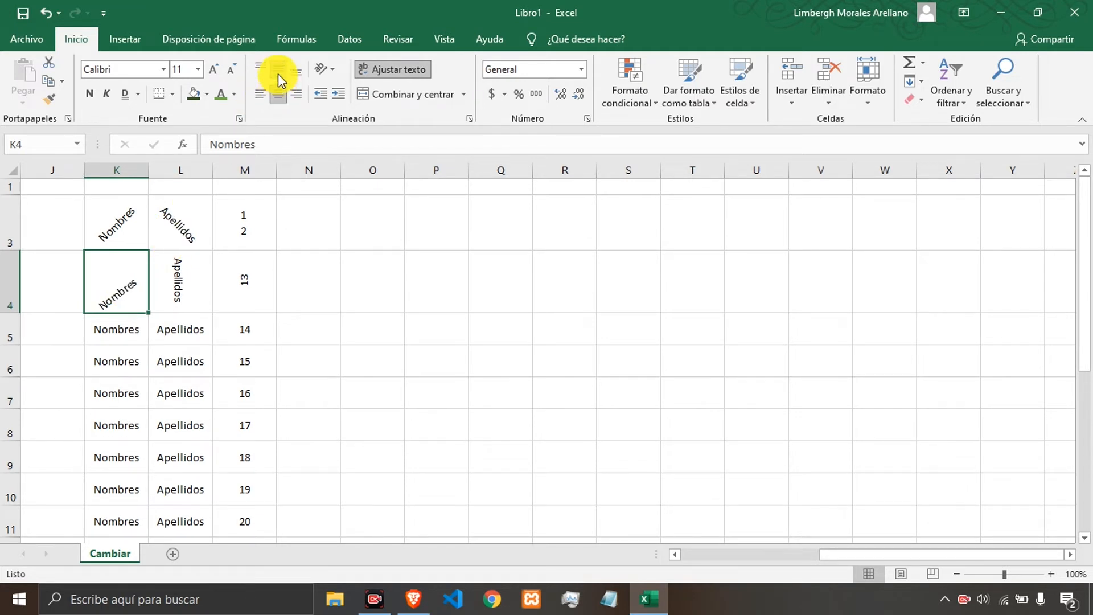
click(278, 73)
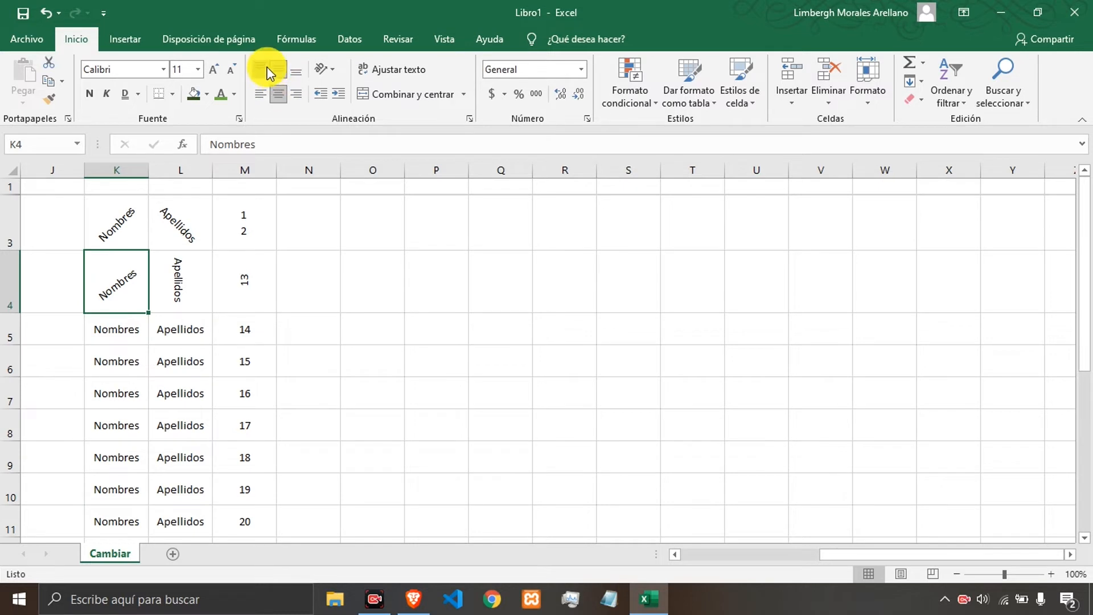
click(267, 73)
click(295, 93)
click(296, 70)
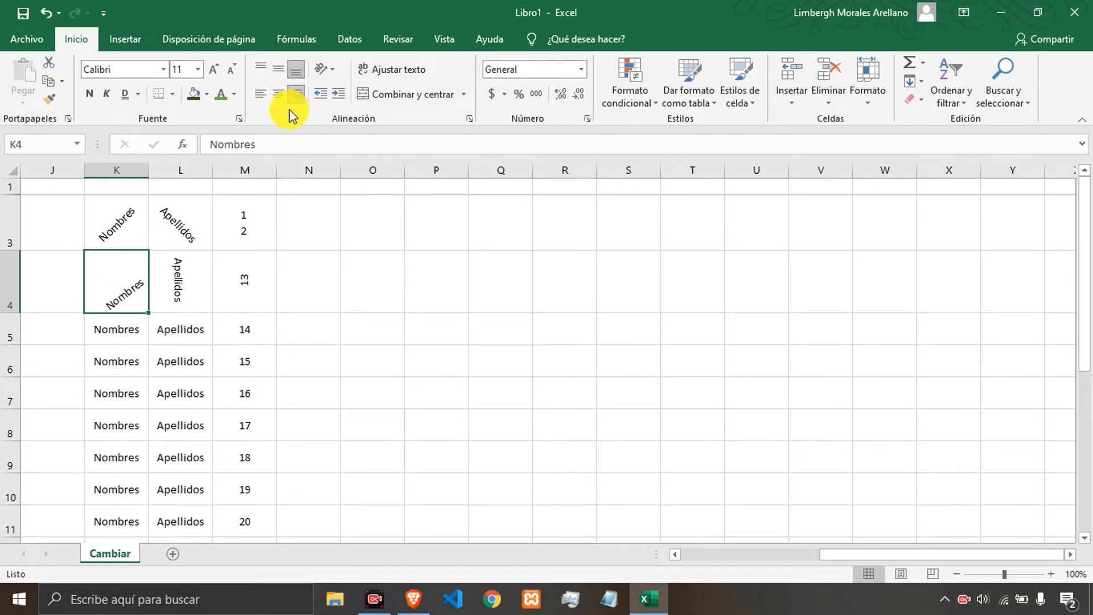
click(278, 65)
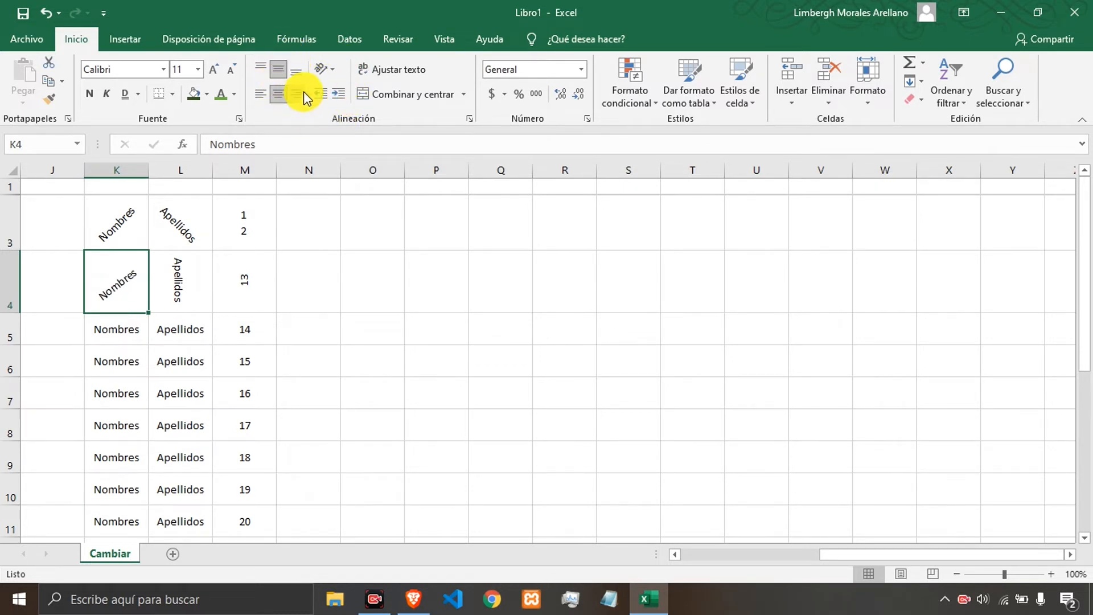
Fill K3:L3 with dark green and set its font colour to white.
click(189, 273)
click(183, 236)
click(122, 227)
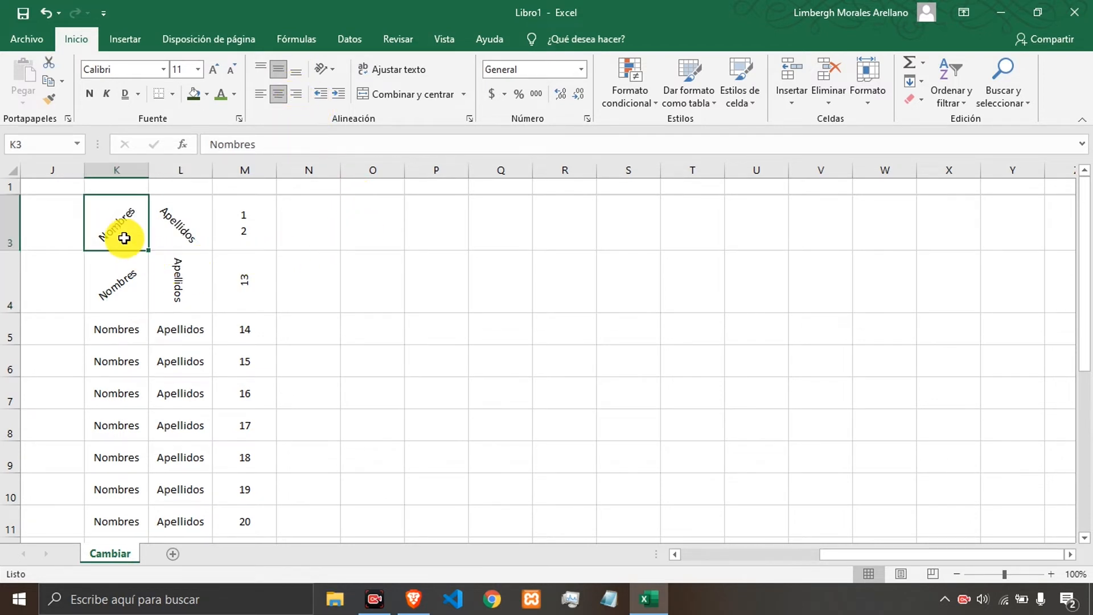
drag(124, 237, 190, 229)
click(194, 95)
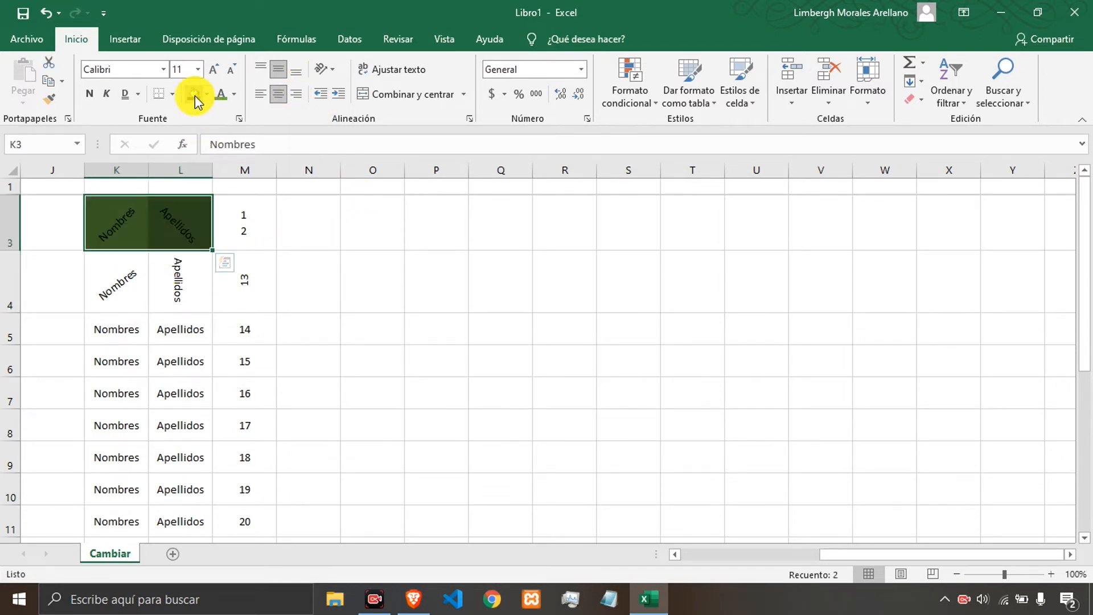
click(234, 95)
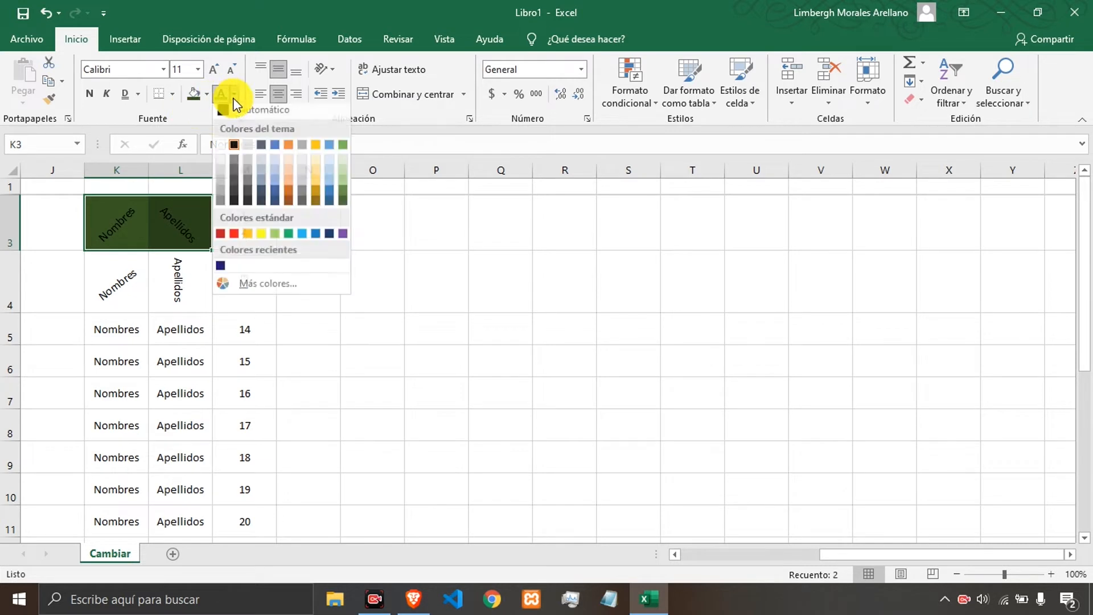
click(223, 149)
Apply an ascending angle to the text in K3:M3.
click(161, 264)
drag(149, 228, 263, 224)
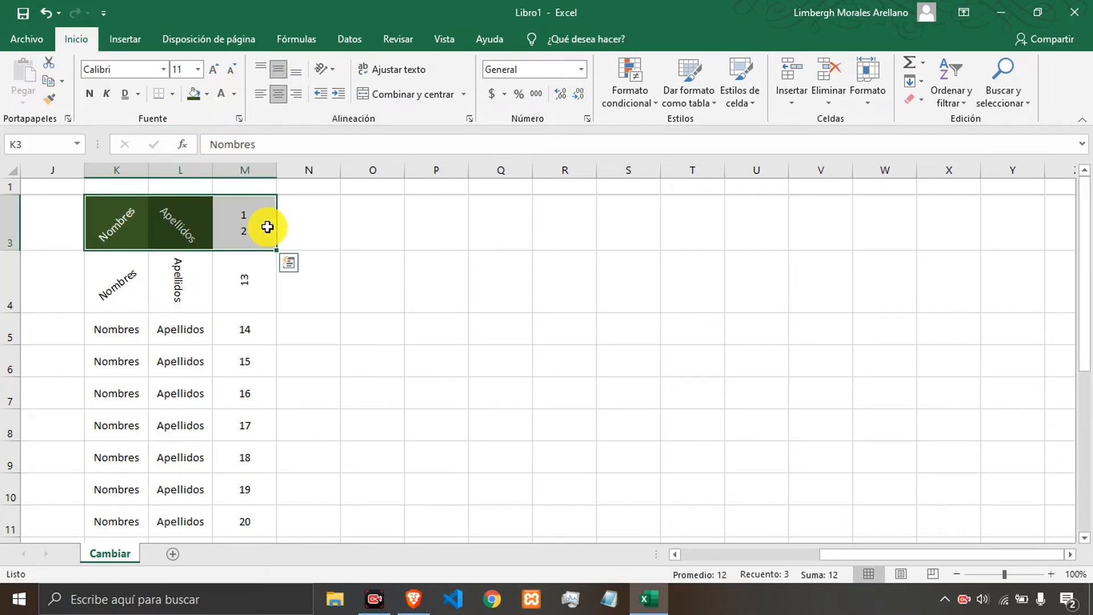
click(324, 74)
click(341, 89)
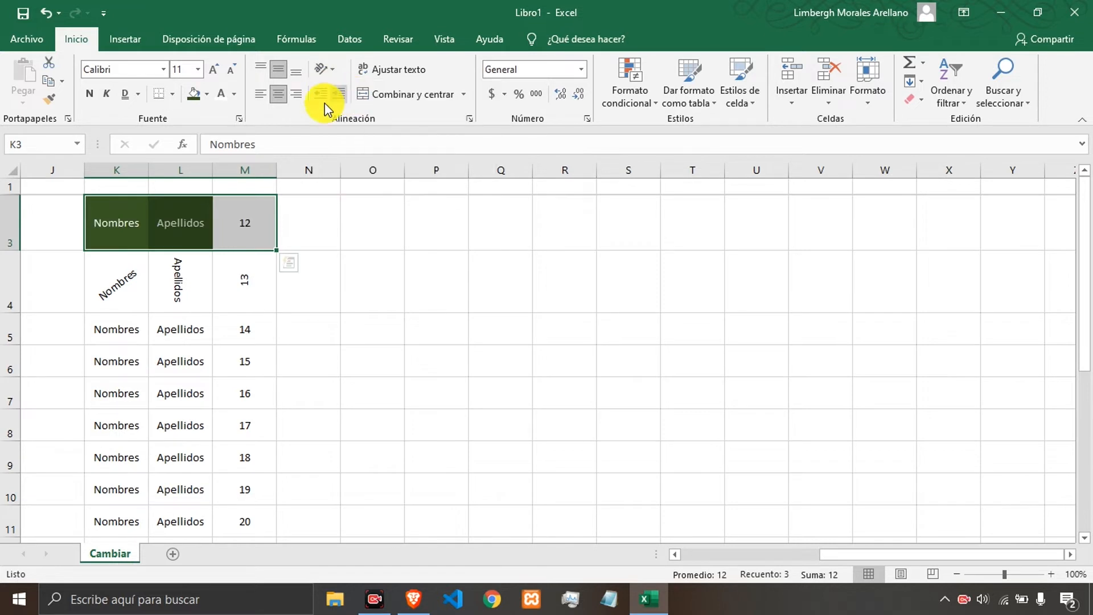
click(321, 73)
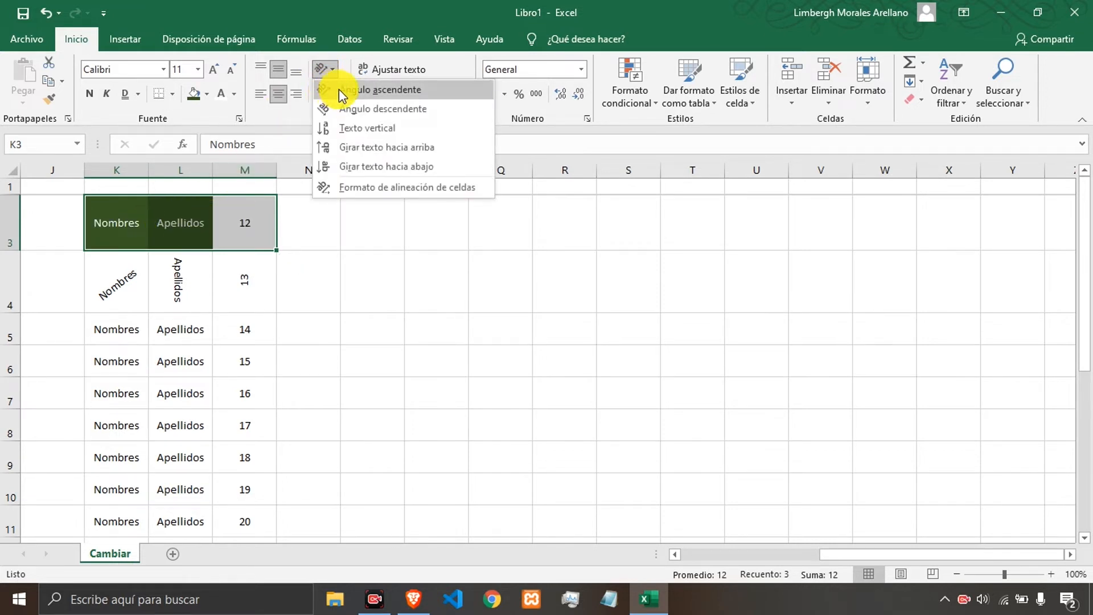
click(340, 89)
Reduce the height of row 4.
drag(106, 279, 215, 439)
click(246, 299)
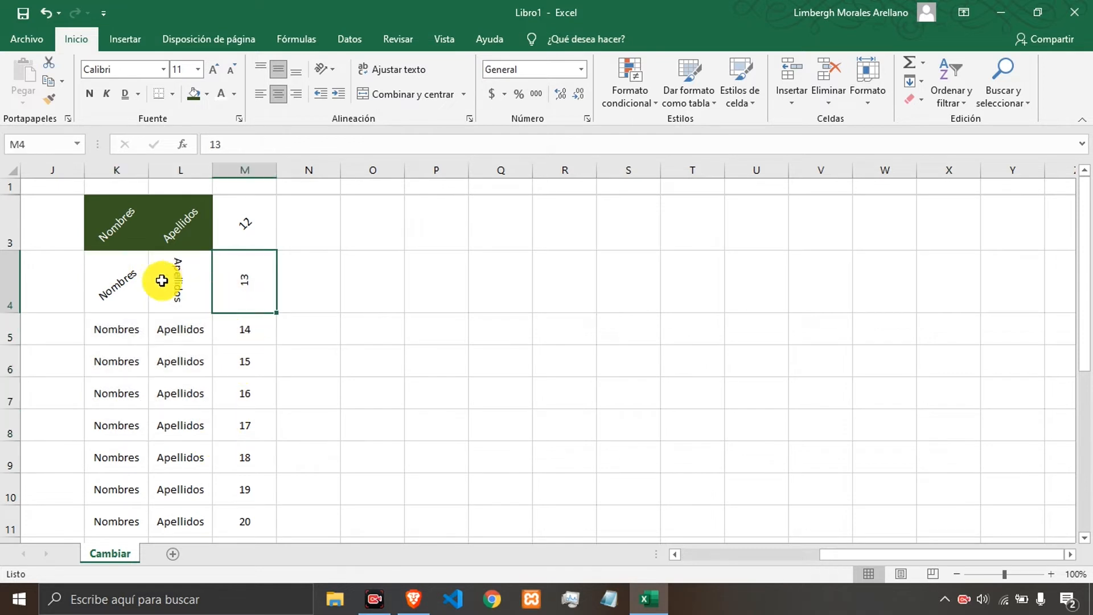
drag(14, 314, 18, 275)
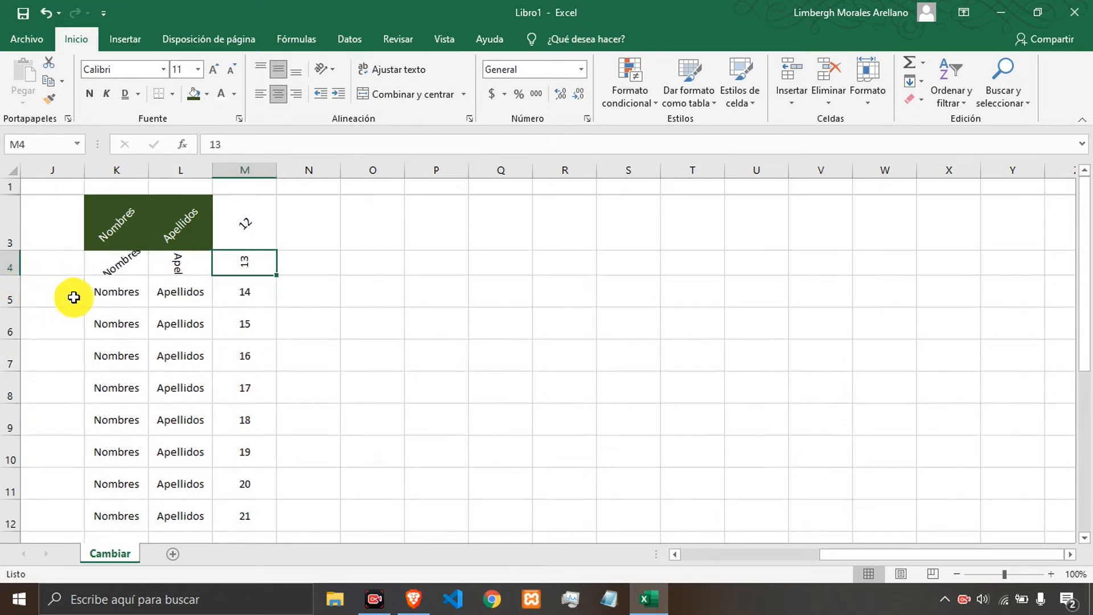
Toggle the ascending angle on K4:M8 on and off to clear its text rotation.
drag(113, 264, 217, 400)
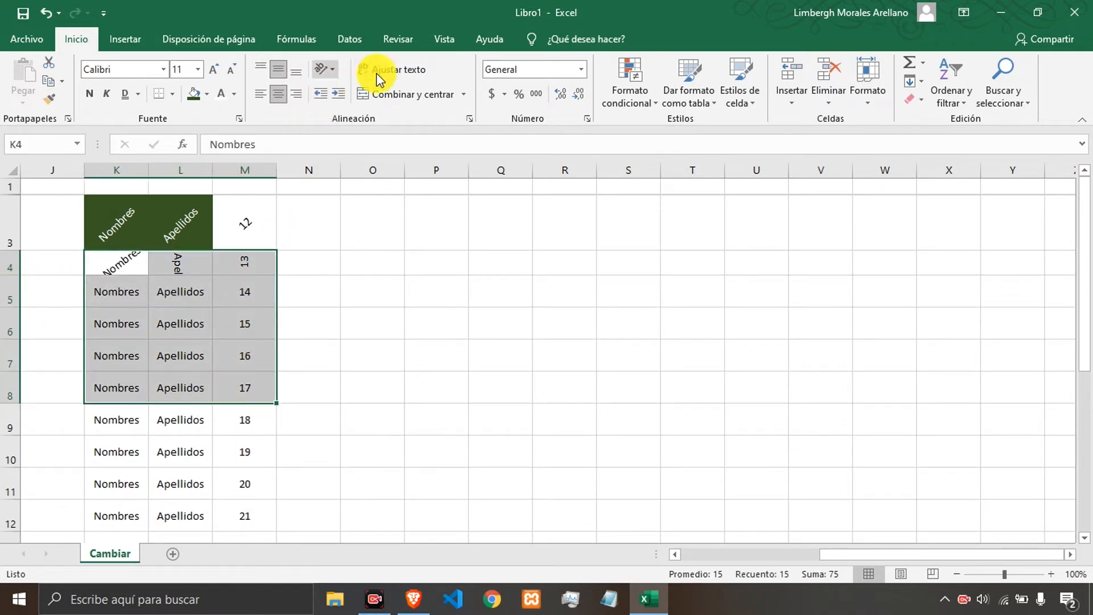
click(335, 70)
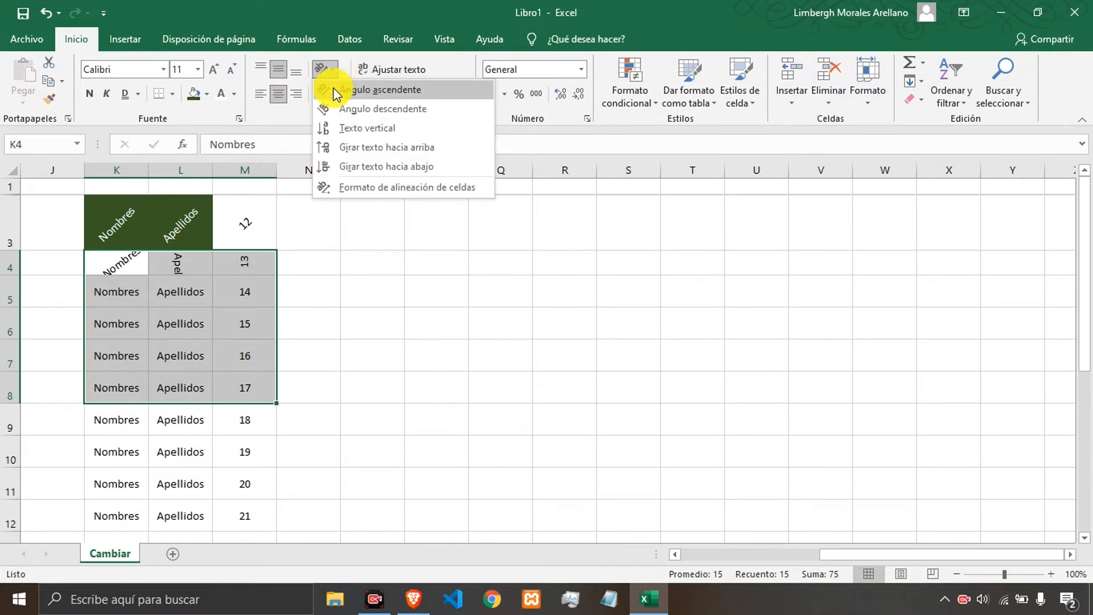
click(333, 87)
click(323, 67)
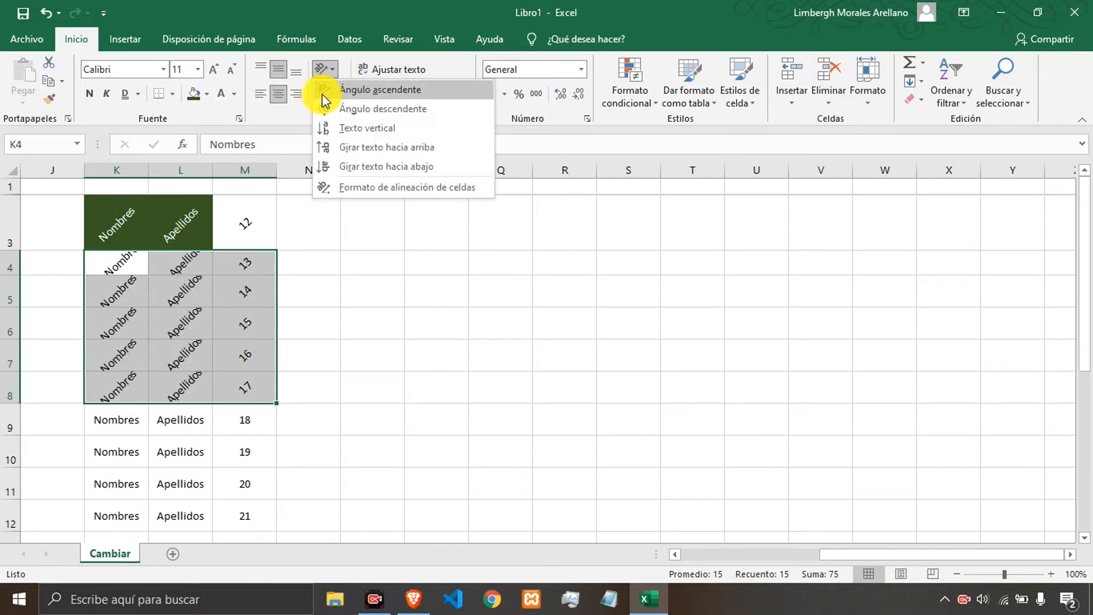
click(326, 89)
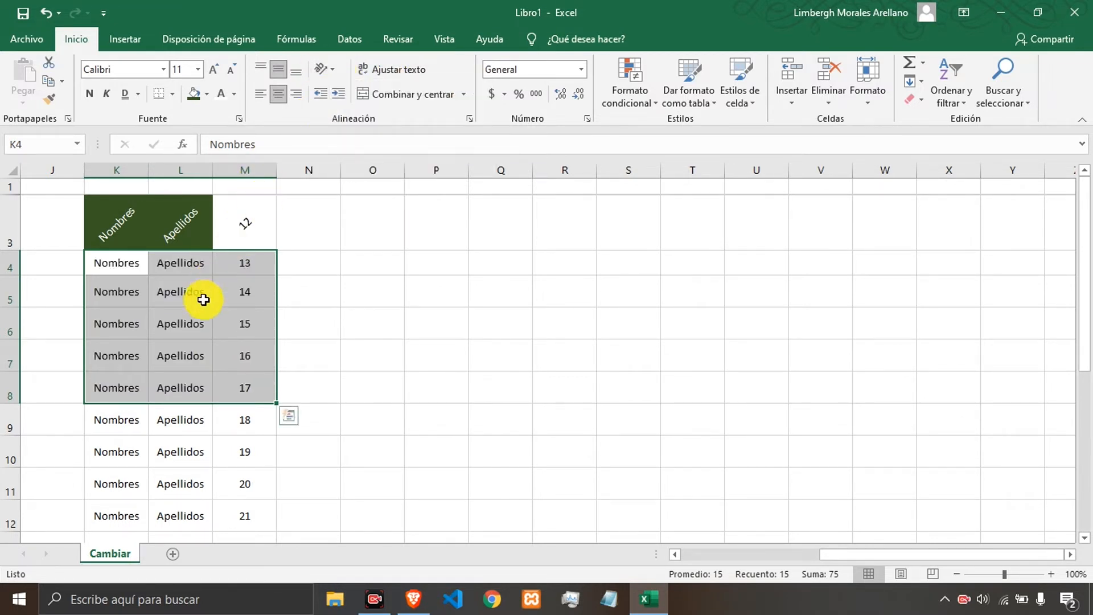
click(275, 93)
click(276, 93)
click(174, 347)
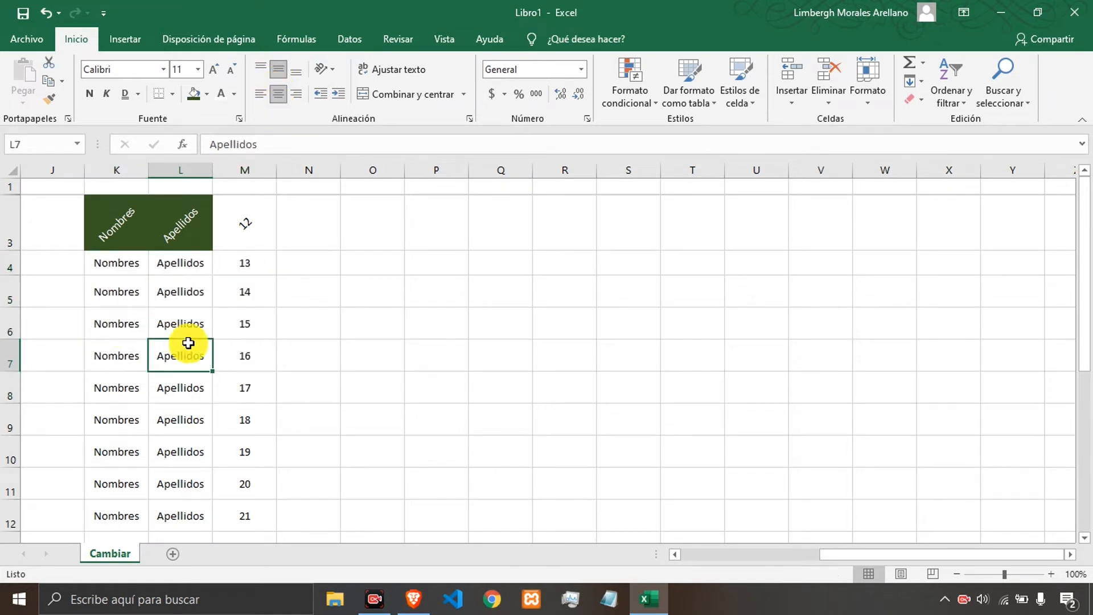
click(393, 301)
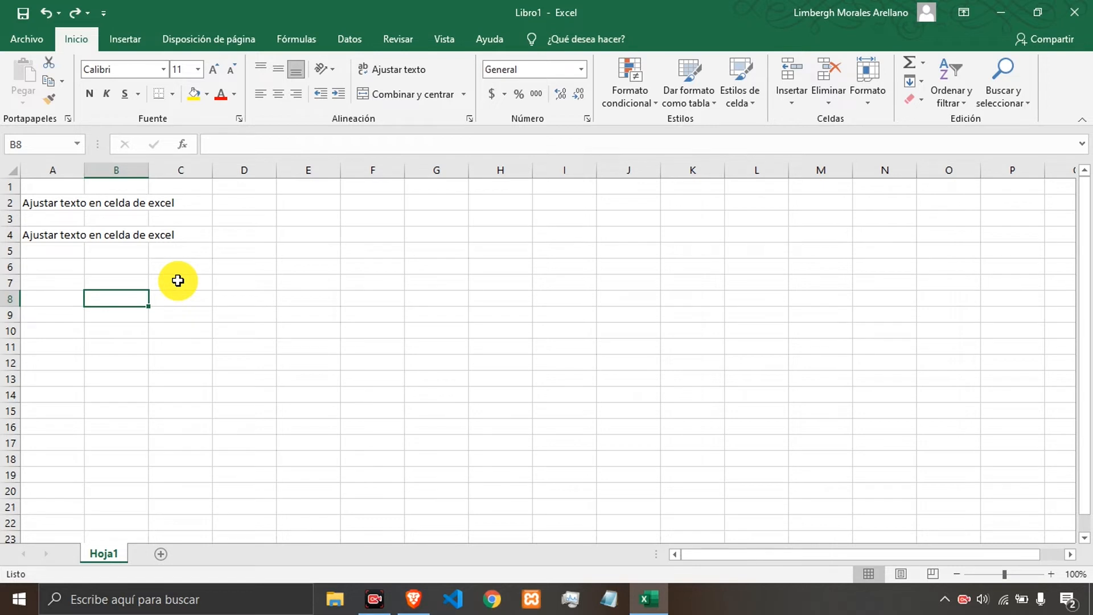
Enter 12 in B2, beside the long text in A2.
click(63, 234)
click(55, 203)
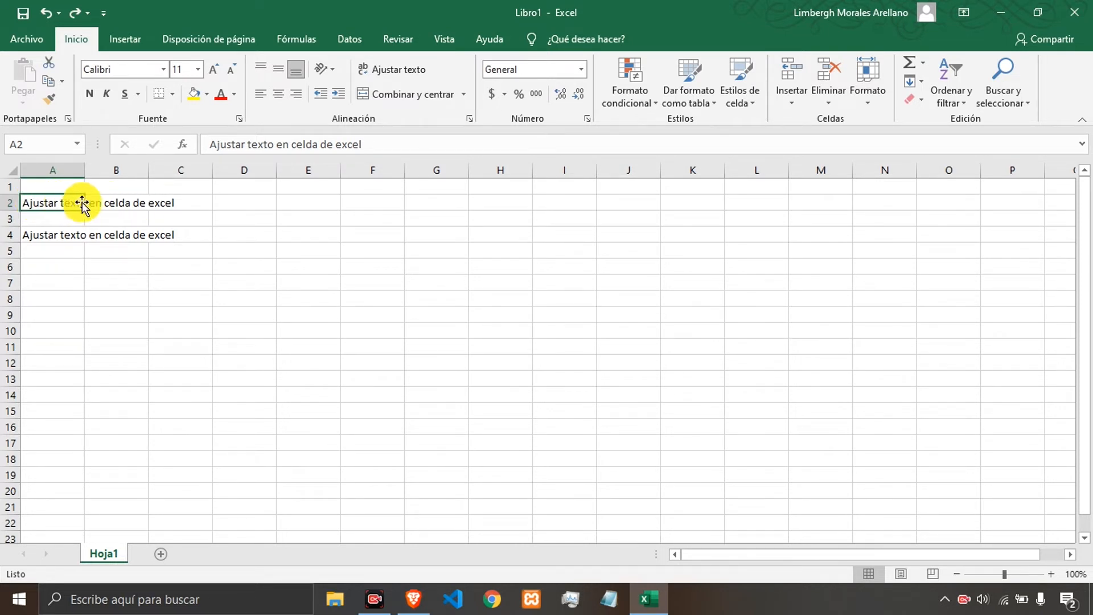
key(Right)
key(Right)
key(Left)
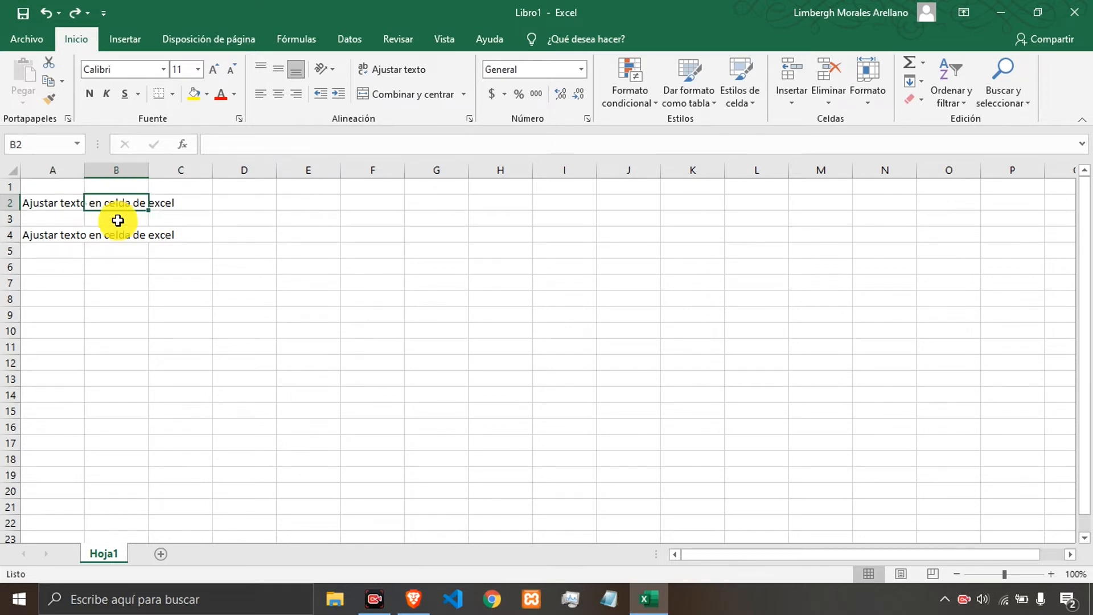
key(Down)
key(Down)
key(Up)
key(Up)
text(12)
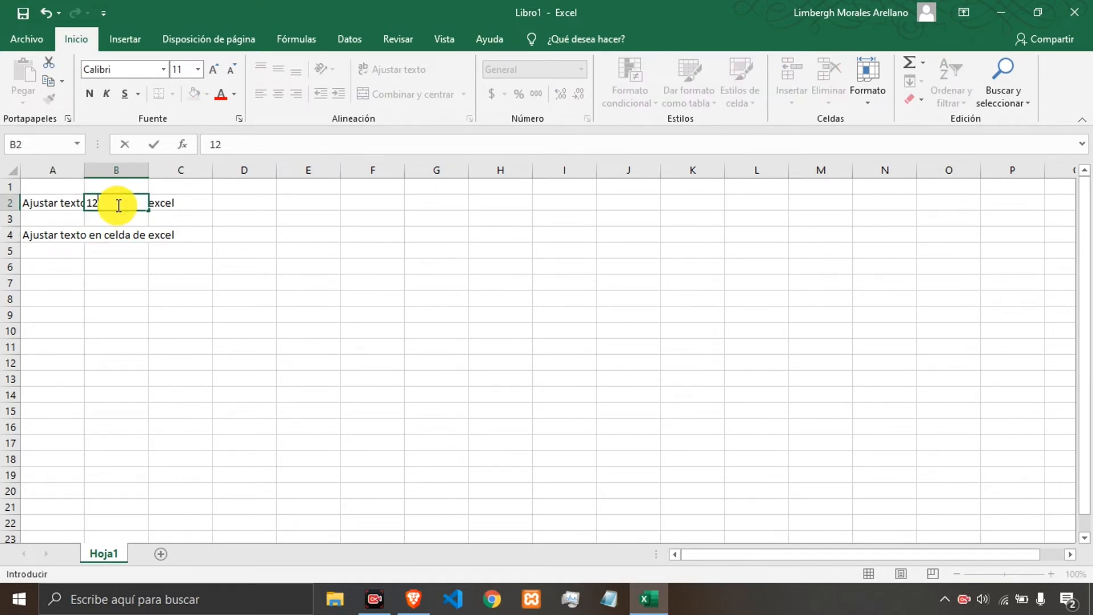
key(Return)
key(Up)
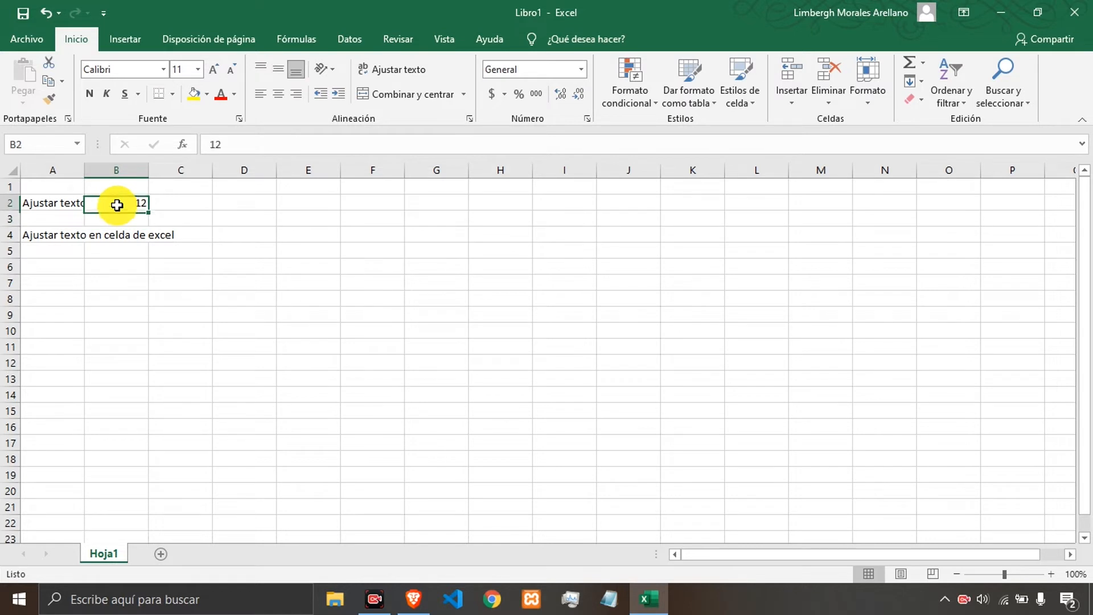
key(Left)
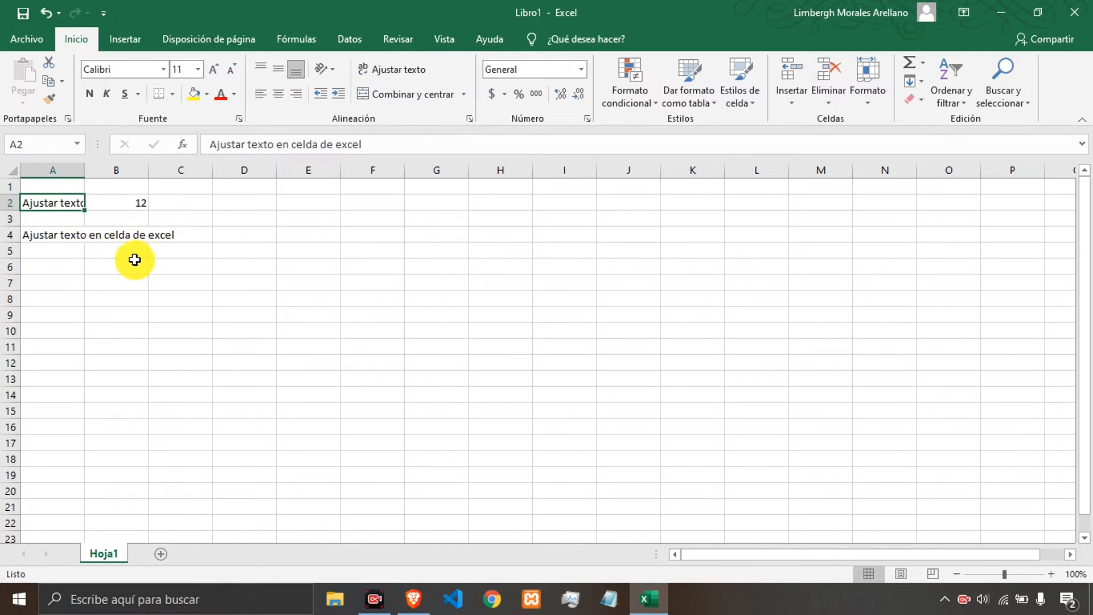
Wrap the long text in A2 so it fits inside its cell.
click(155, 311)
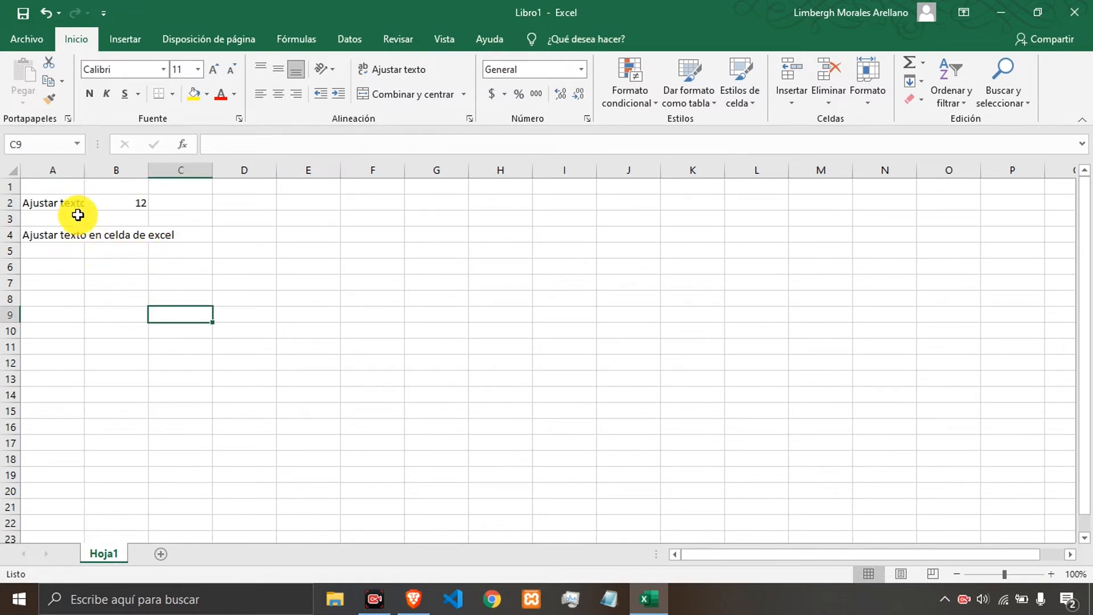
click(59, 207)
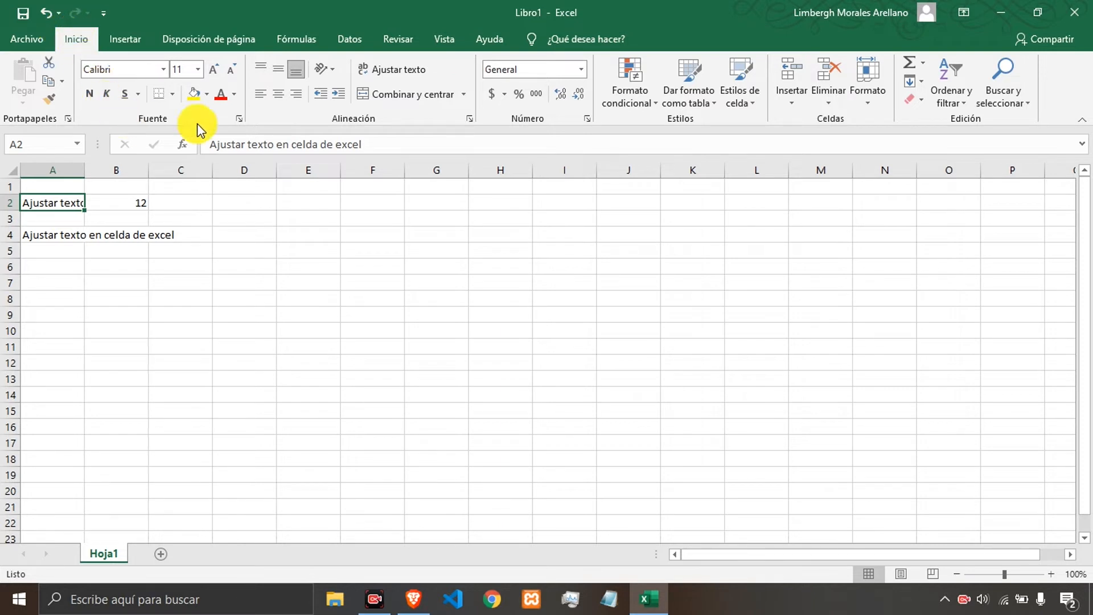
click(391, 75)
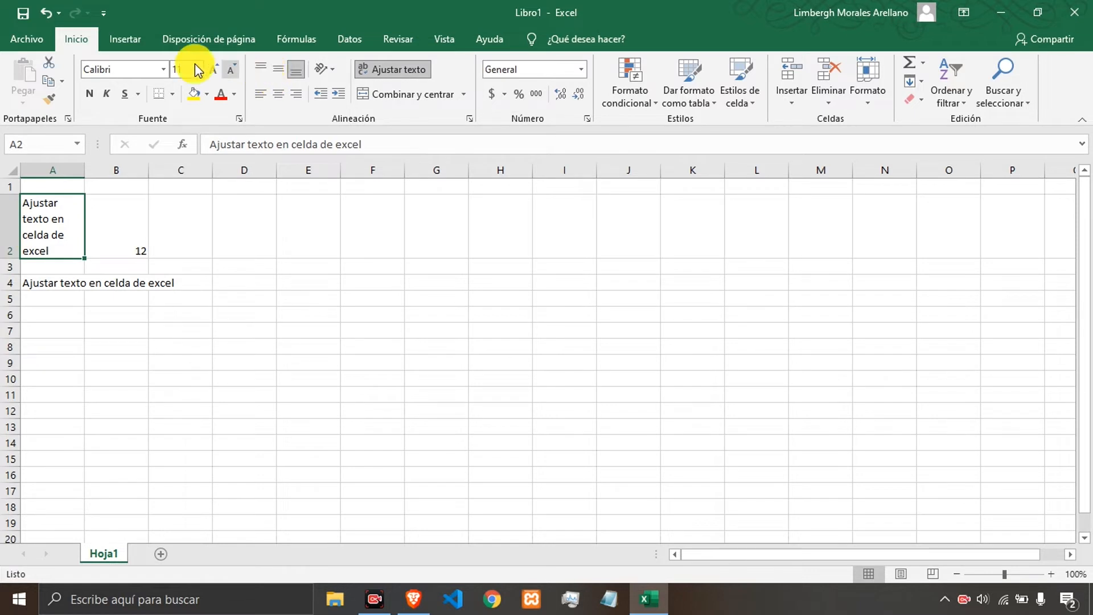
Set A2's font size to 10 and center its text vertically and horizontally.
click(121, 70)
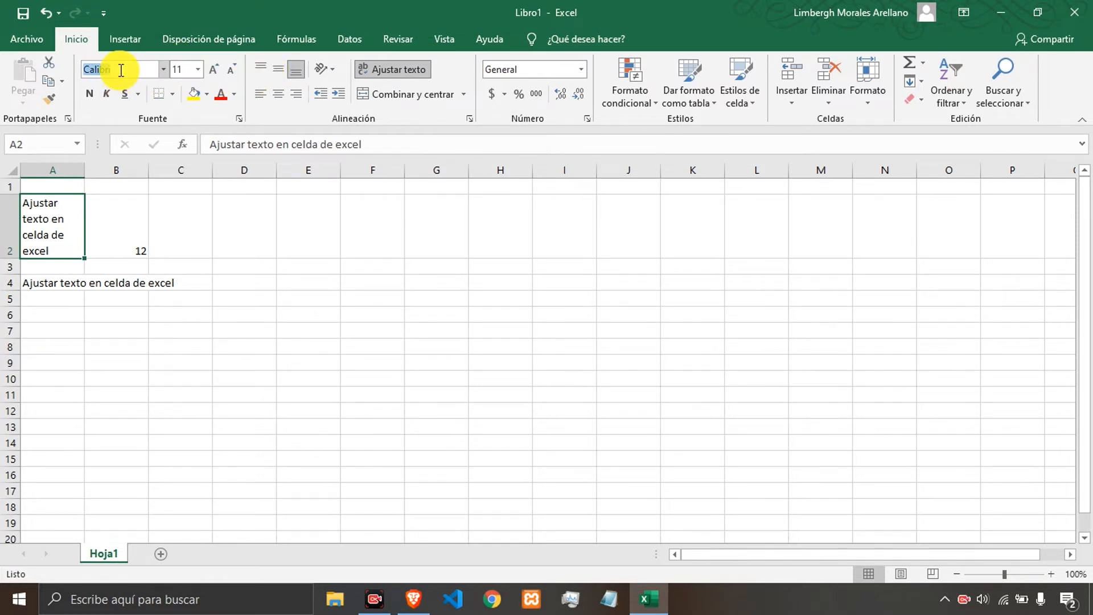
click(198, 69)
click(174, 117)
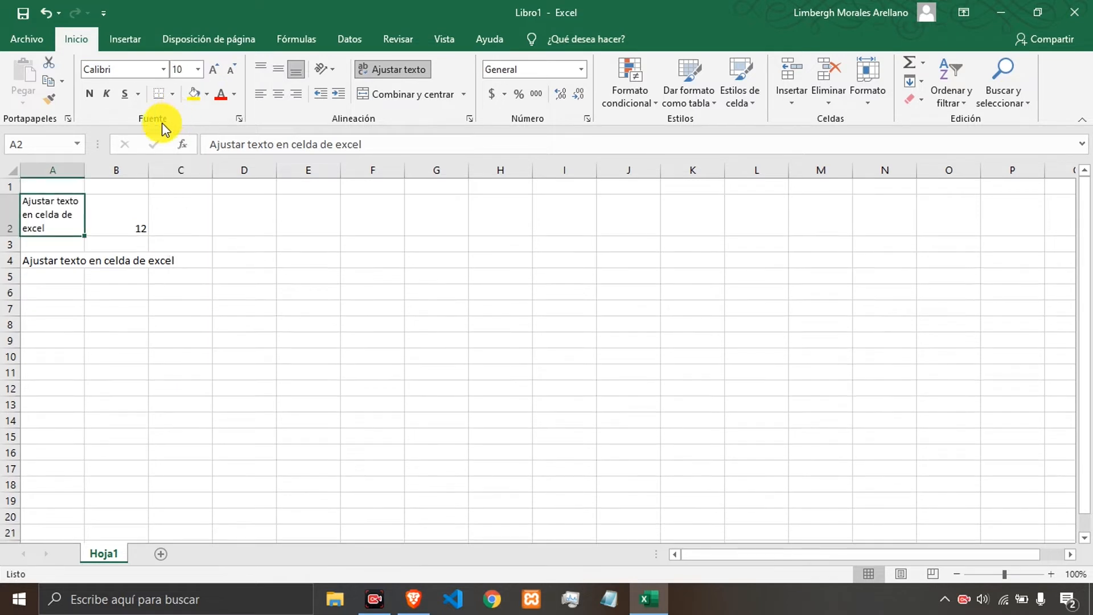
click(279, 71)
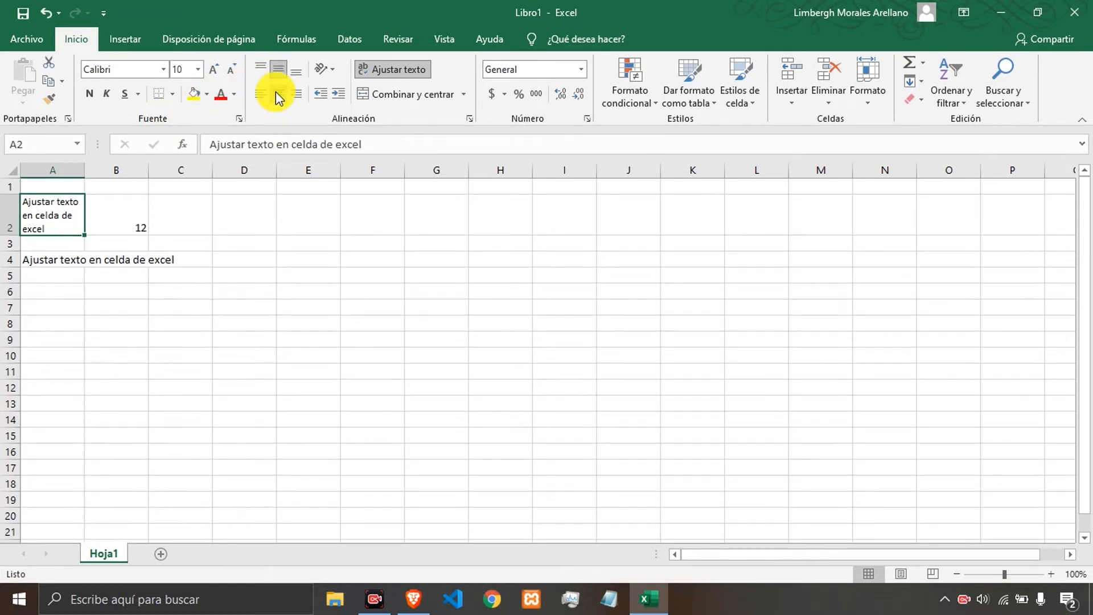
click(277, 93)
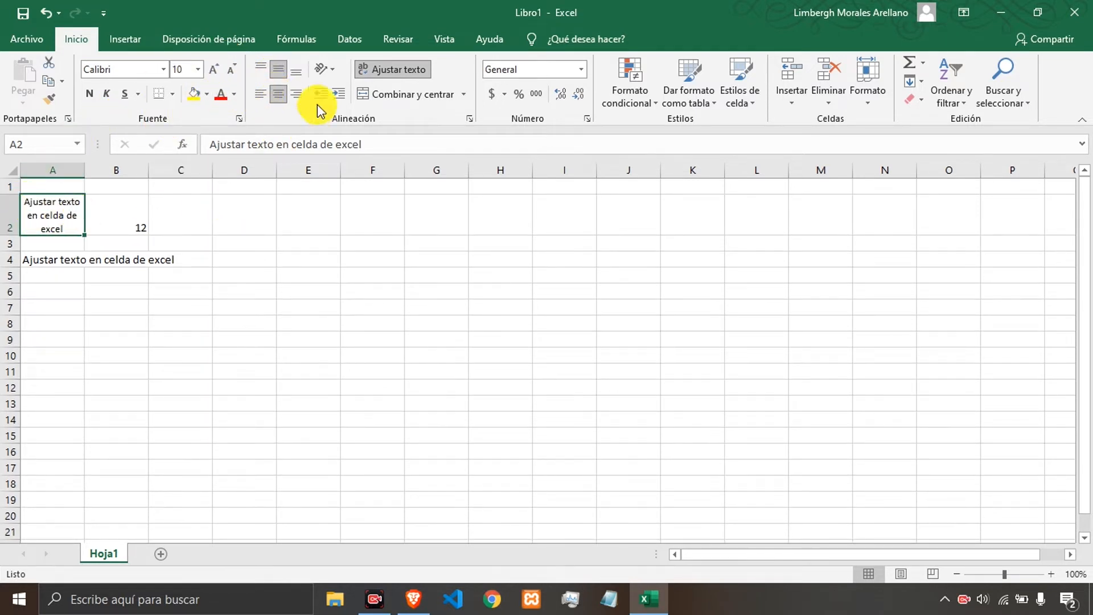
Apply and remove the ascending text angle on A2.
click(326, 71)
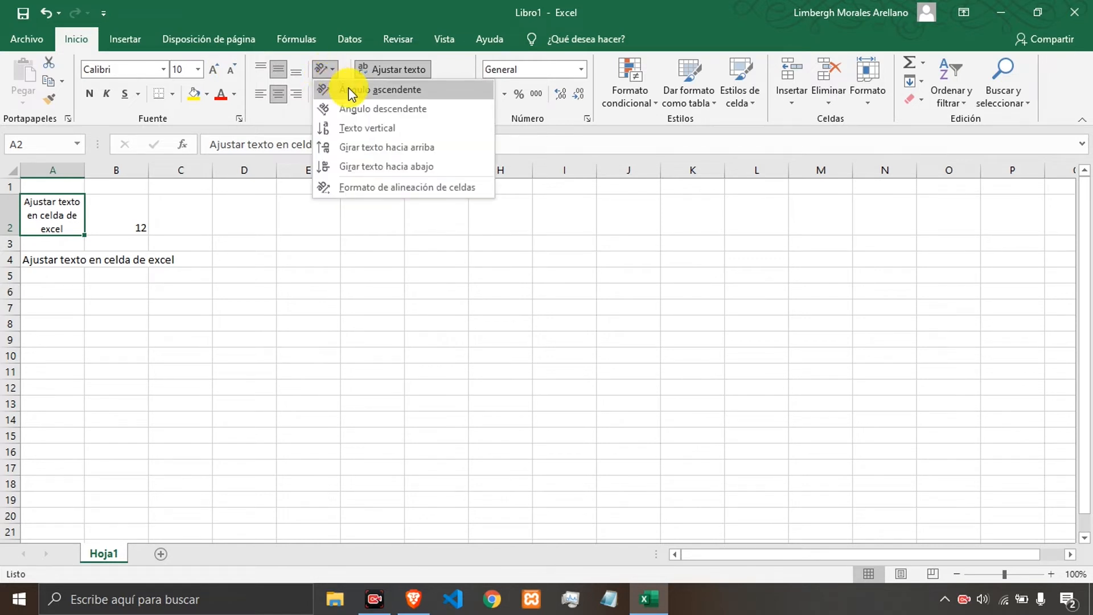
click(348, 88)
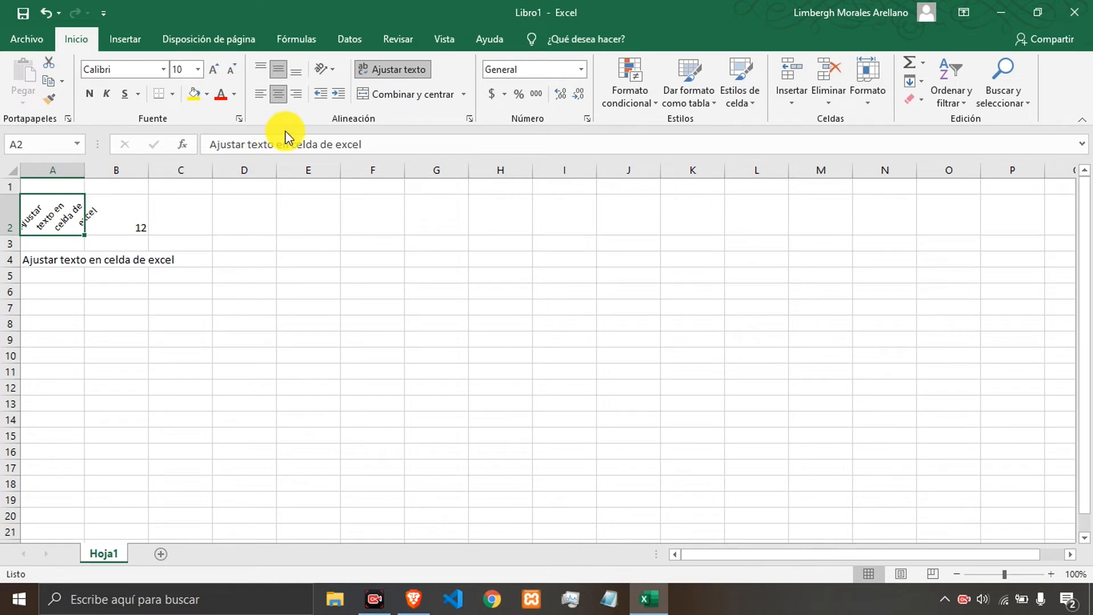
click(323, 74)
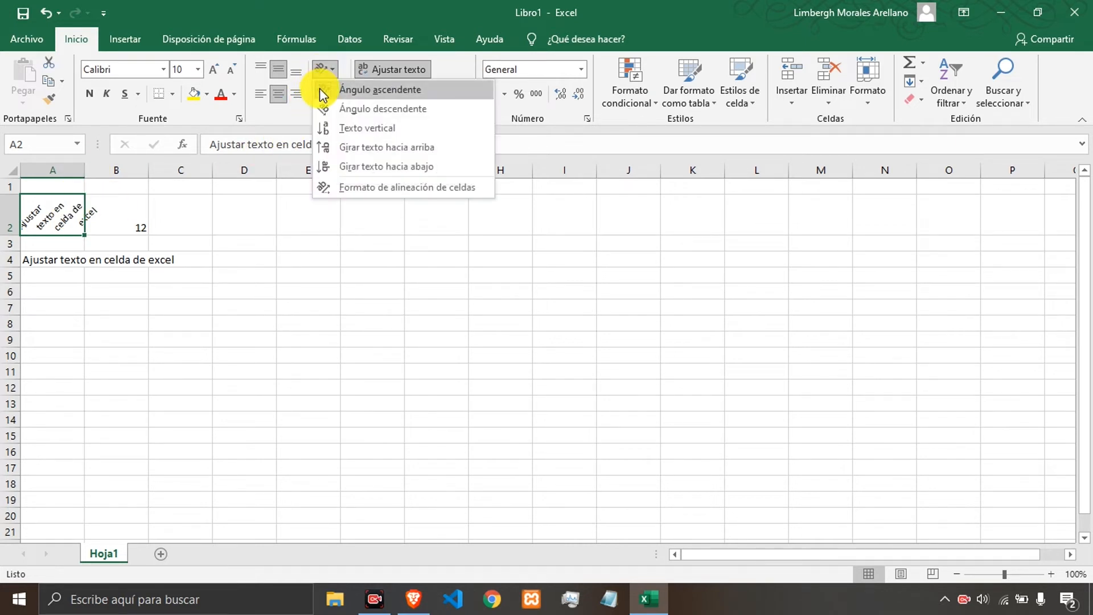
click(321, 88)
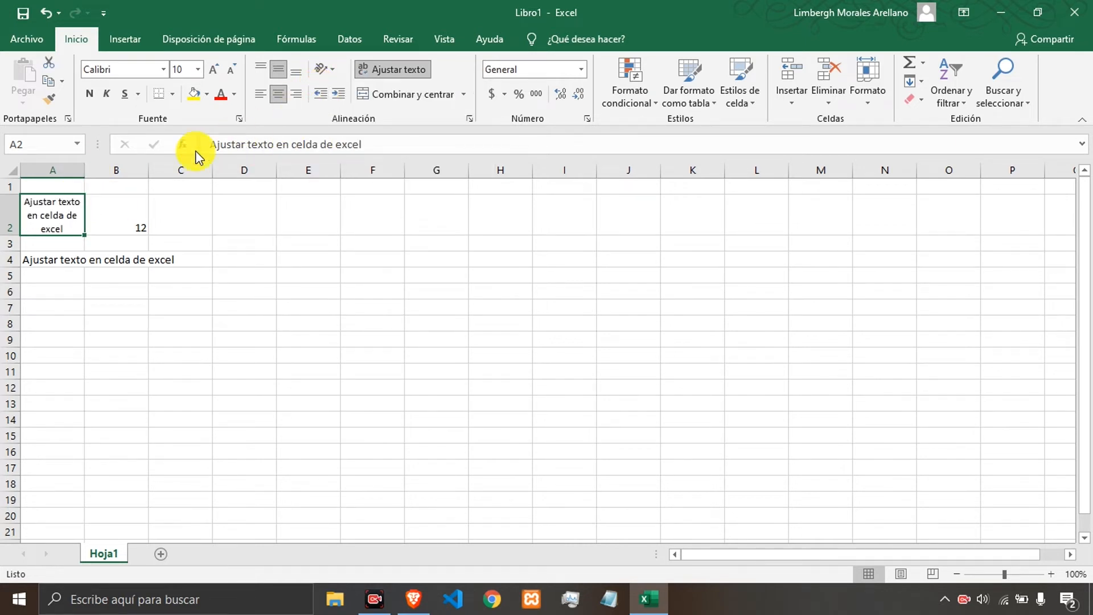
Toggle text wrapping in A2 off and back on, comparing it with the unwrapped text in A4.
click(387, 68)
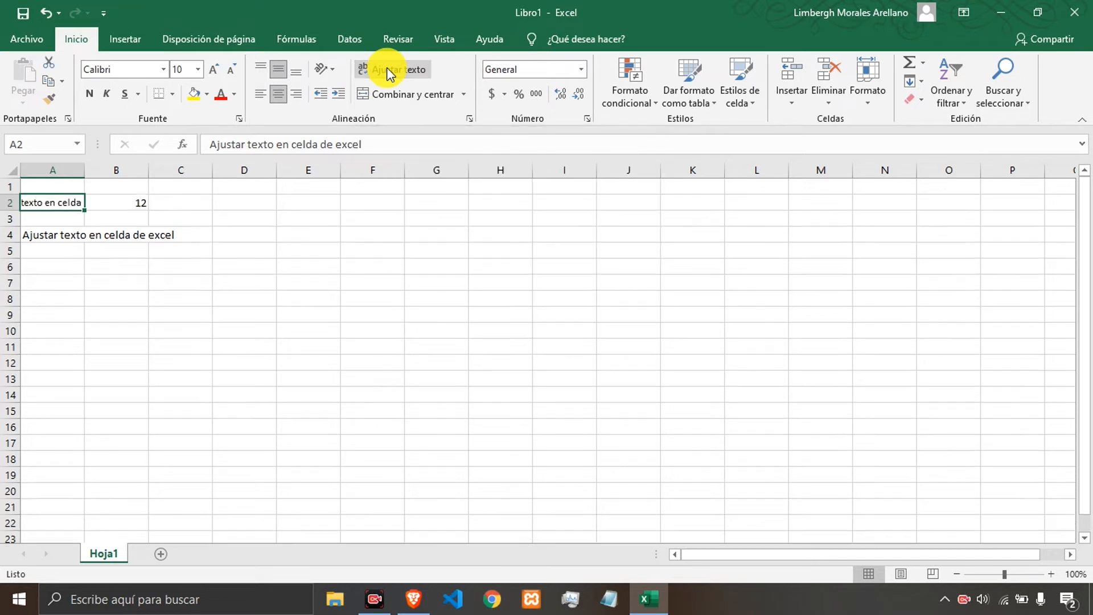
click(387, 68)
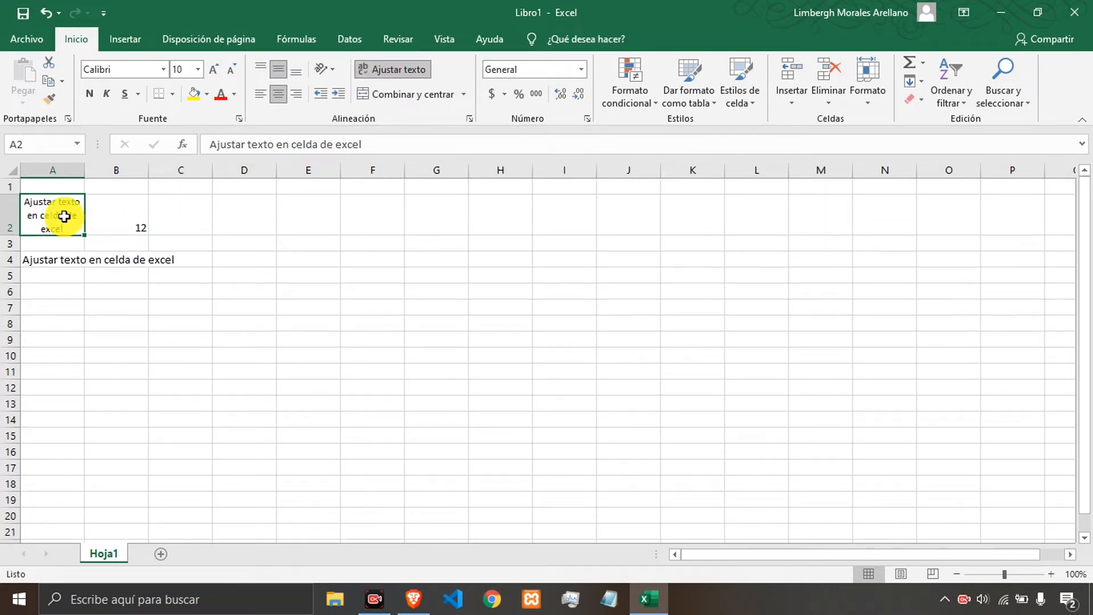
click(59, 255)
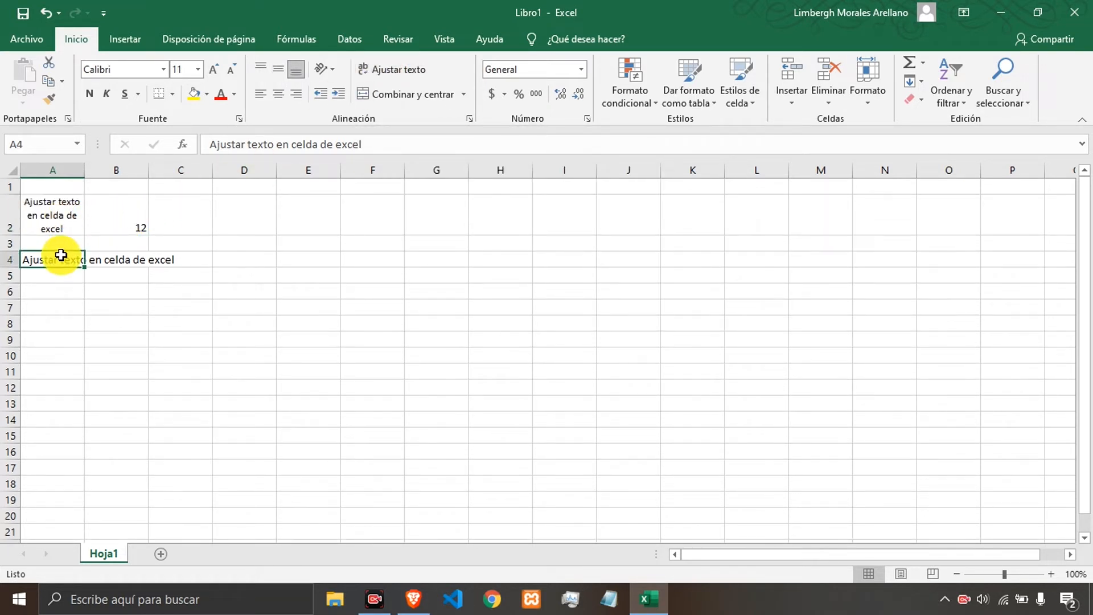
click(54, 227)
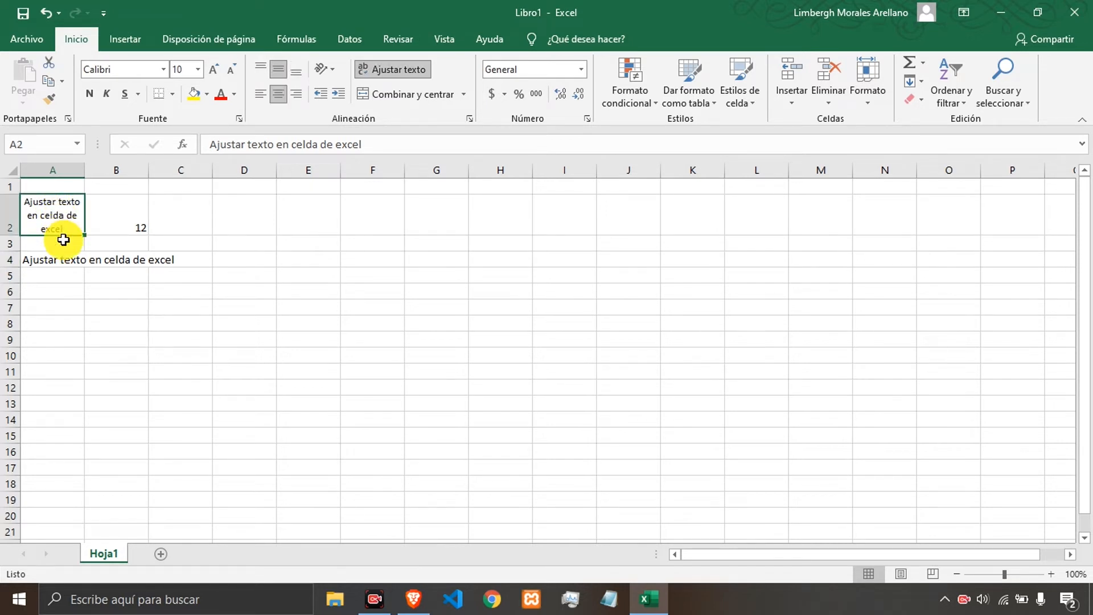
click(61, 259)
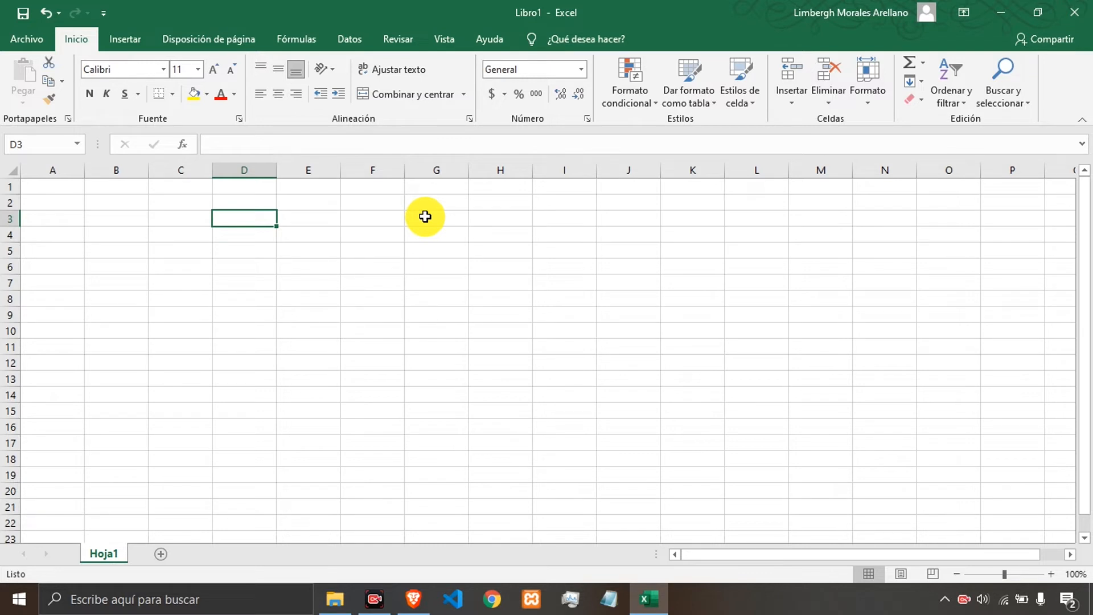
Enter the headers Nombre, Apelldos and Edad in D3:F3.
click(366, 234)
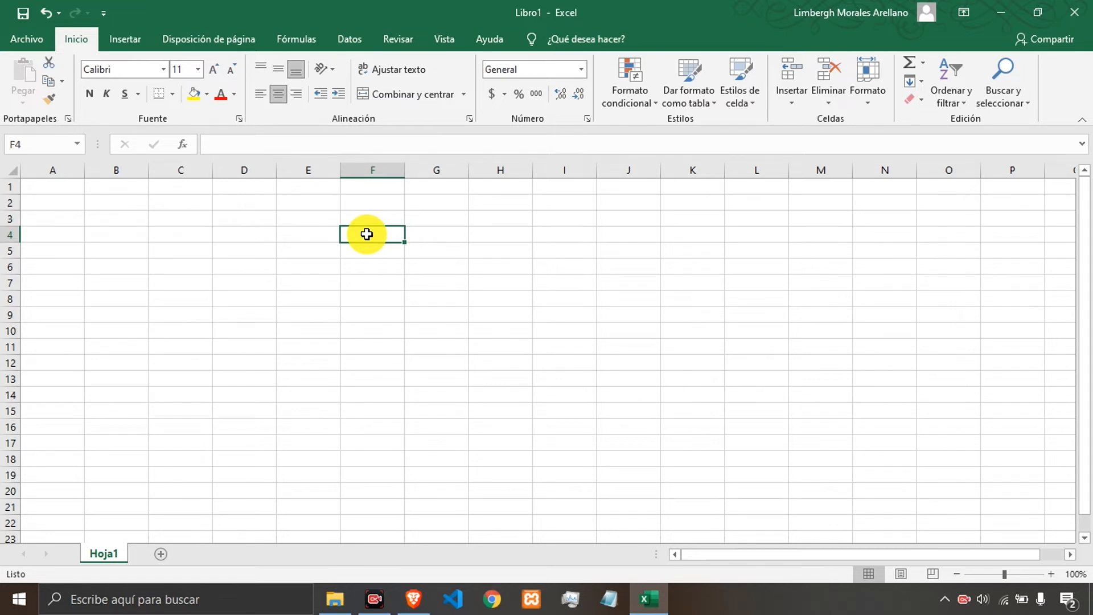
click(236, 224)
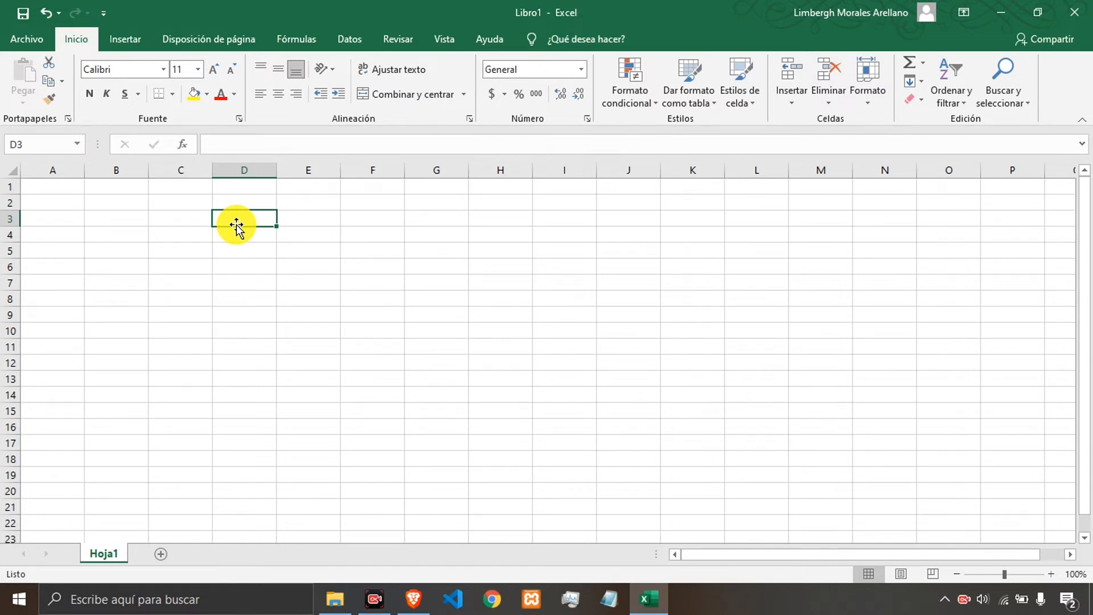
text(Nombre)
key(Tab)
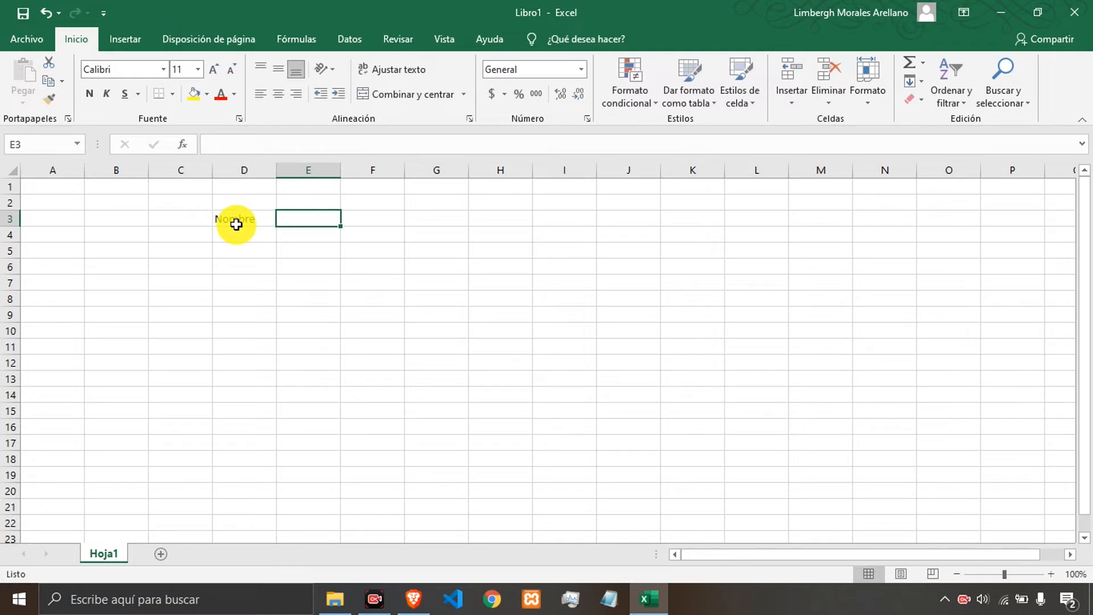
text(A)
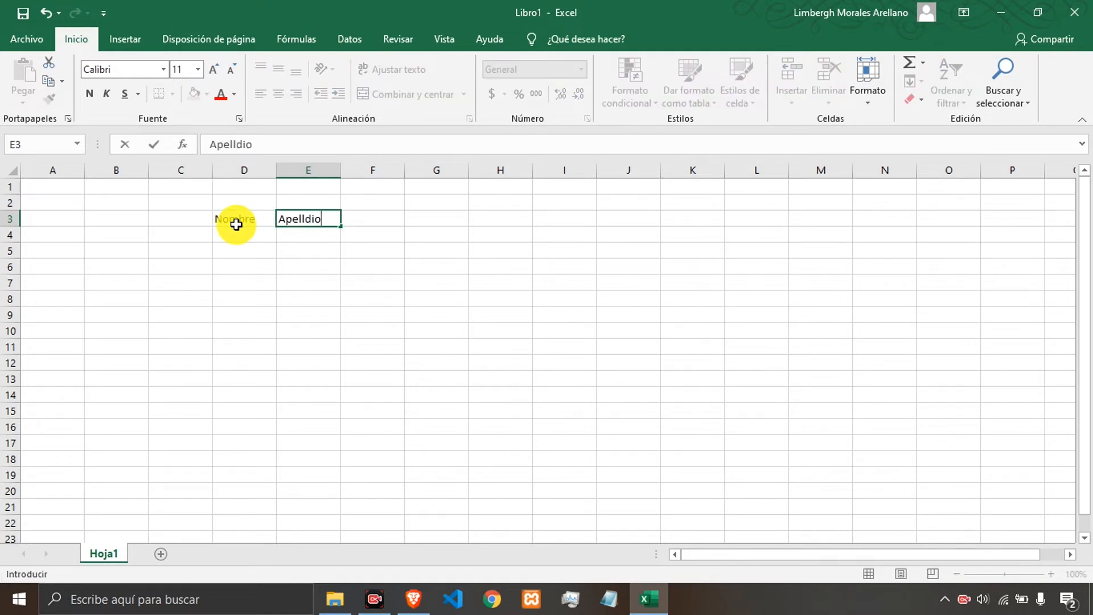
text(pelldos)
key(Tab)
text(Ed)
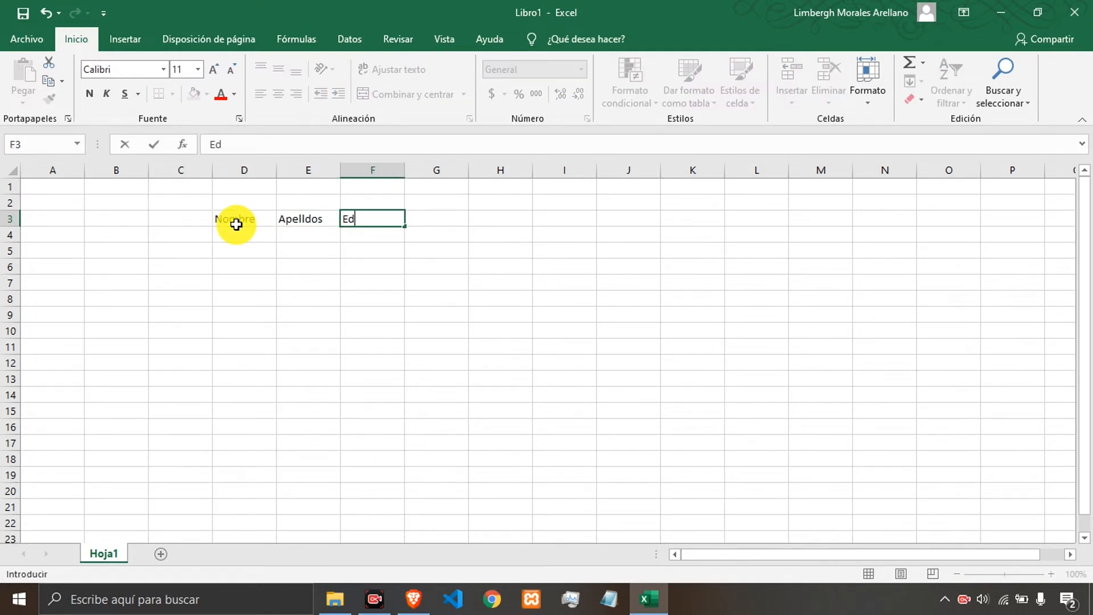
key(Return)
key(Left)
key(Right)
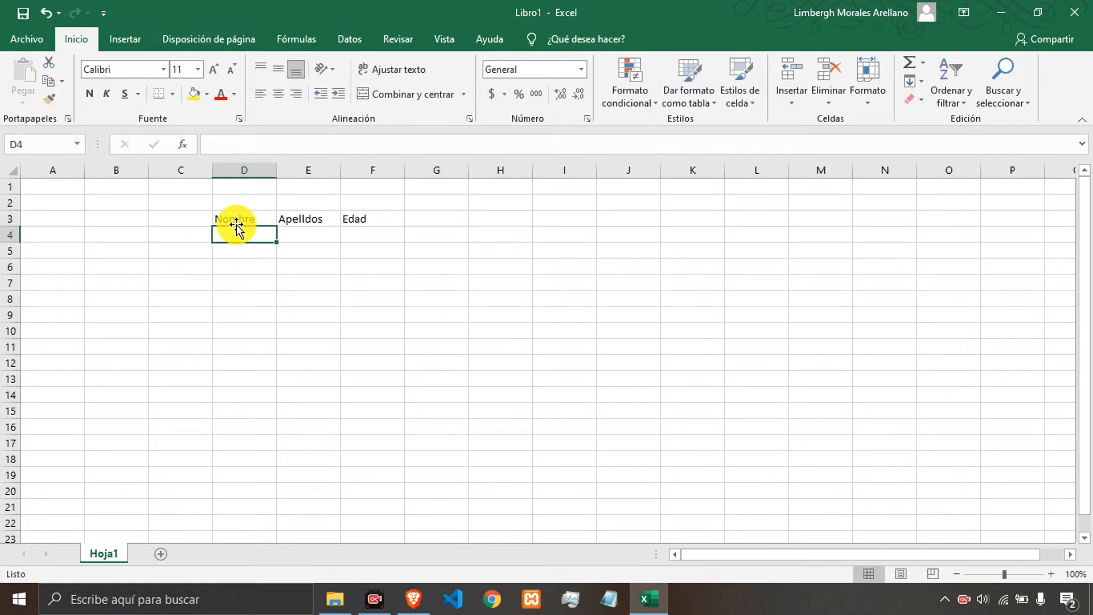
Fill row 4 under the headers with nombre, a sample surname and the age 34.
text(nombre)
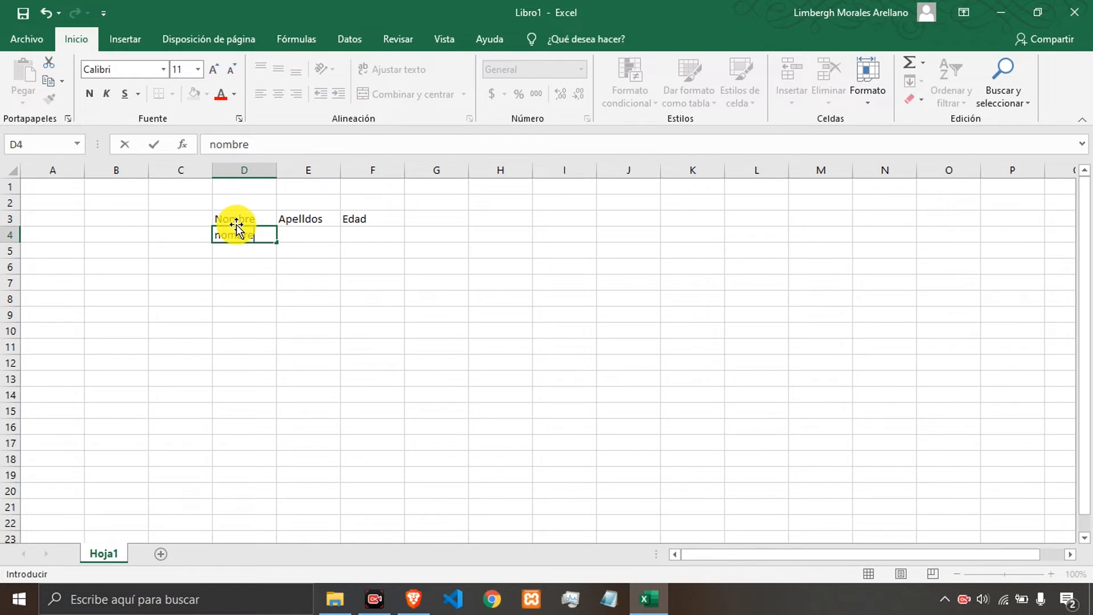
key(Tab)
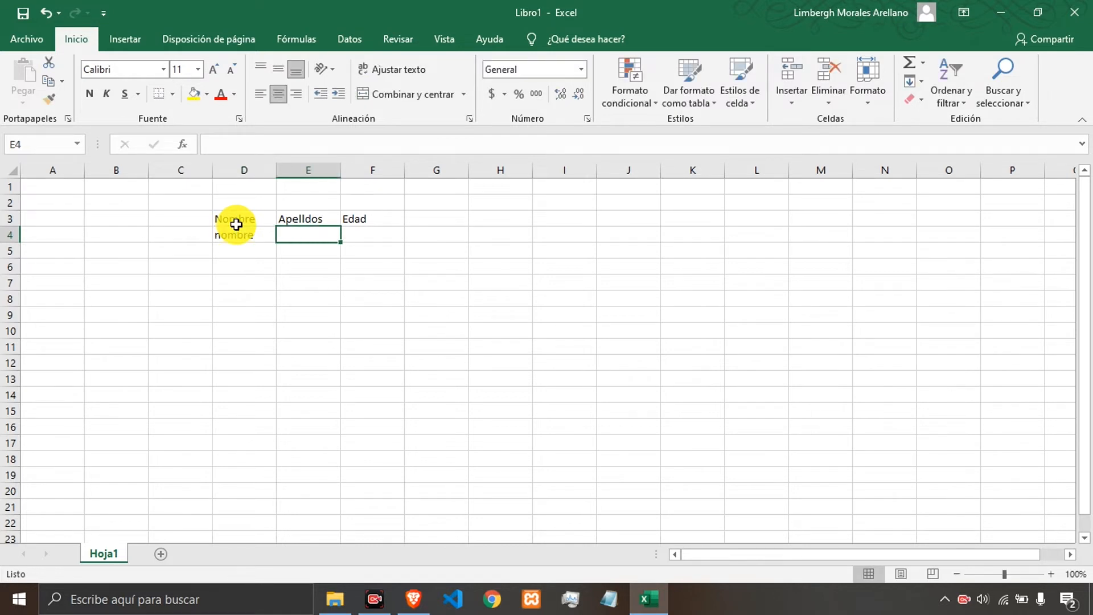
text(gonzales)
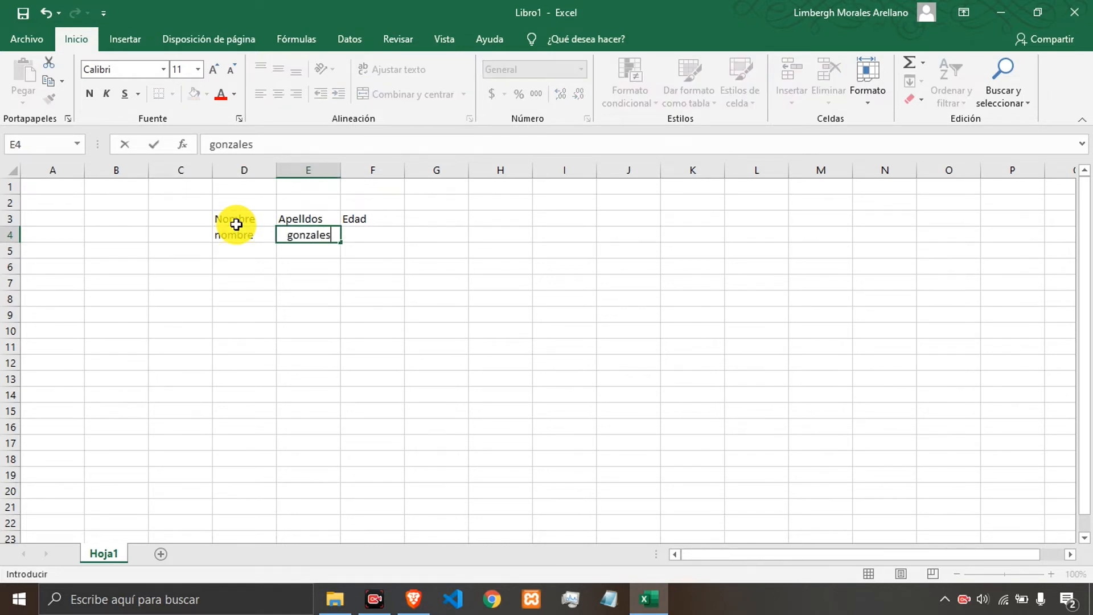
key(Tab)
text(34)
key(Return)
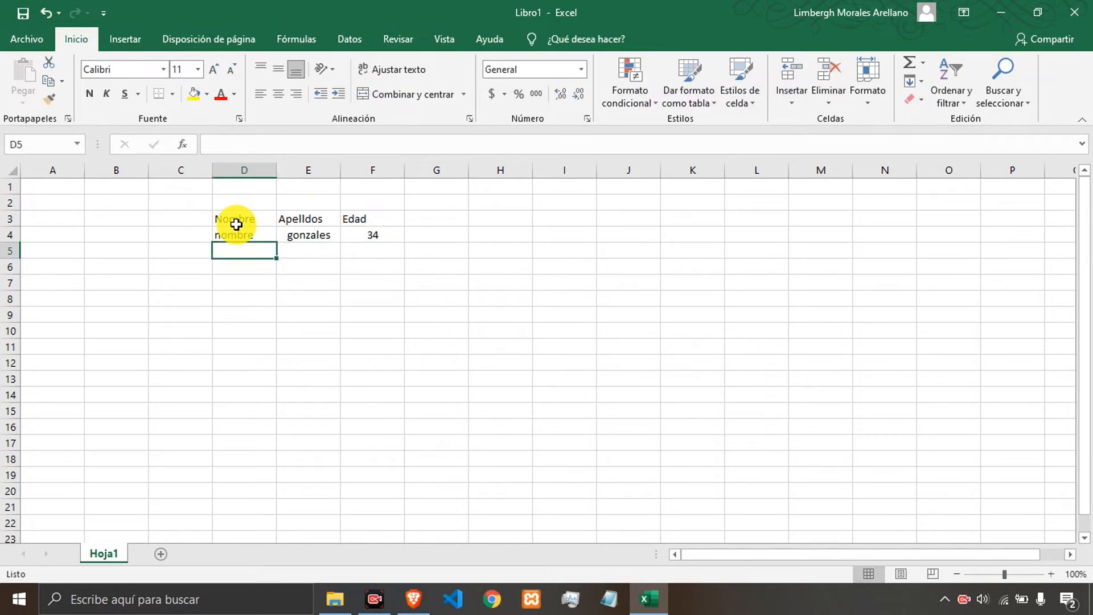
Select D4:F4 and fill it down through row 13.
key(Left)
key(Up)
key(Right)
key(shift+Right)
key(shift+Right)
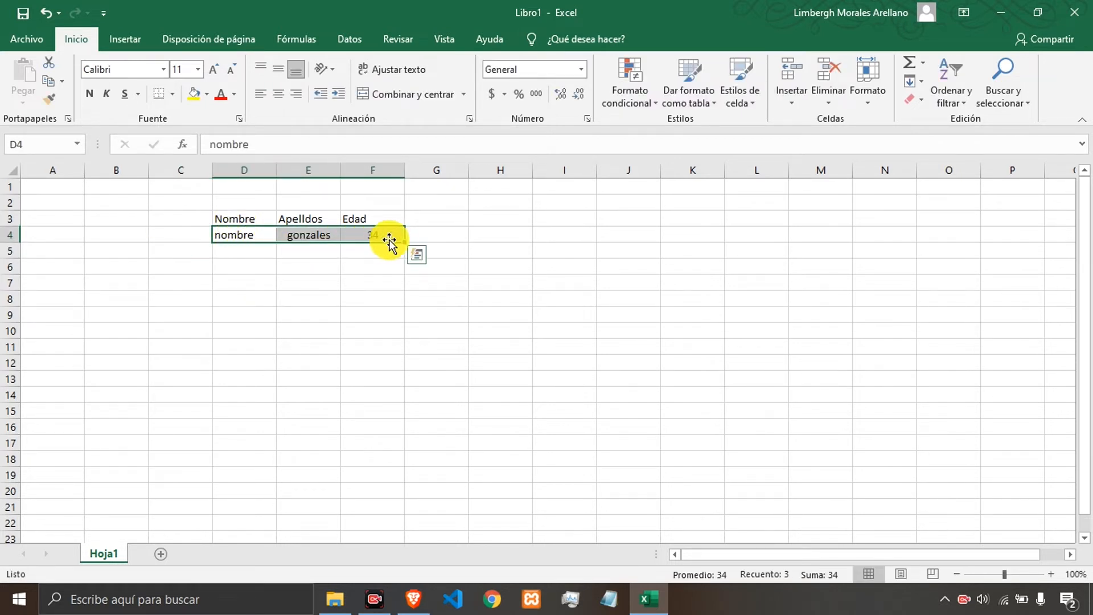
drag(404, 242, 415, 390)
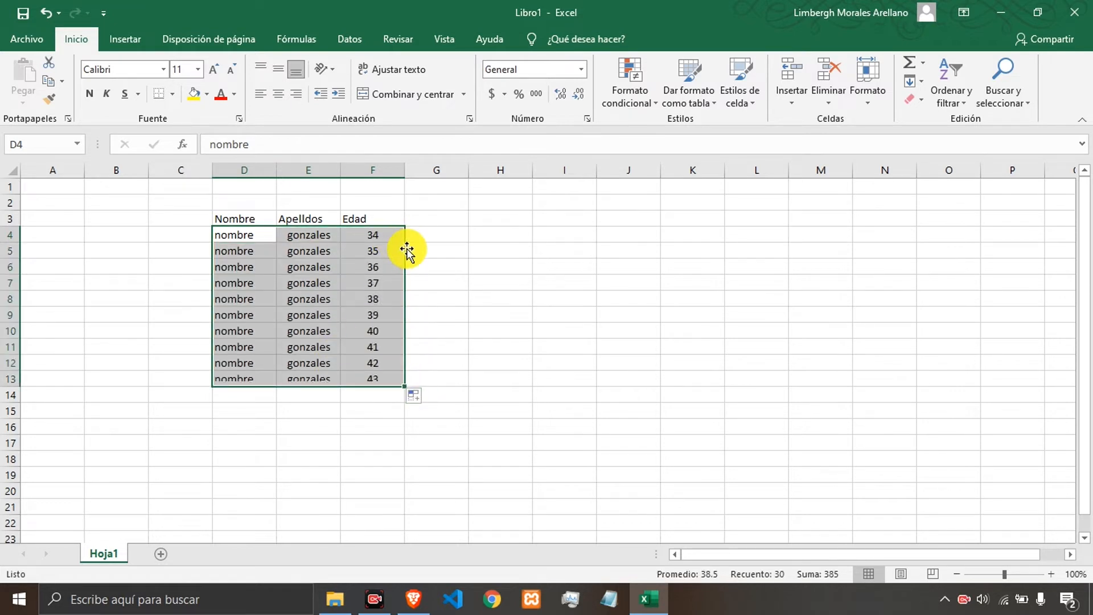
Center the data in D4:F13 vertically and horizontally.
click(278, 69)
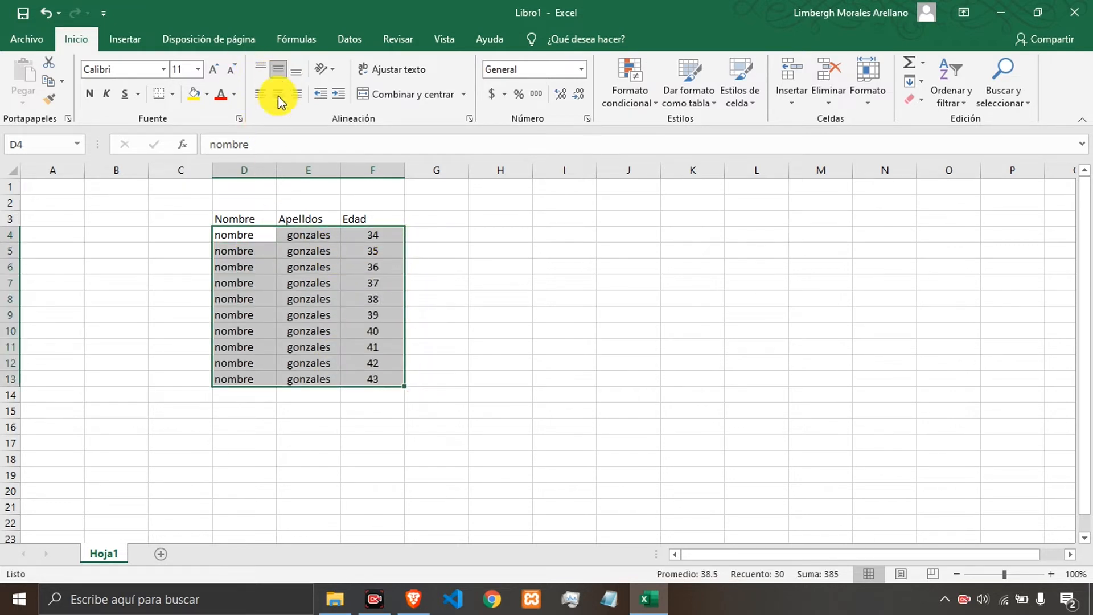
click(277, 94)
Apply the descending text angle to the headers in D3:F3.
drag(235, 219, 389, 217)
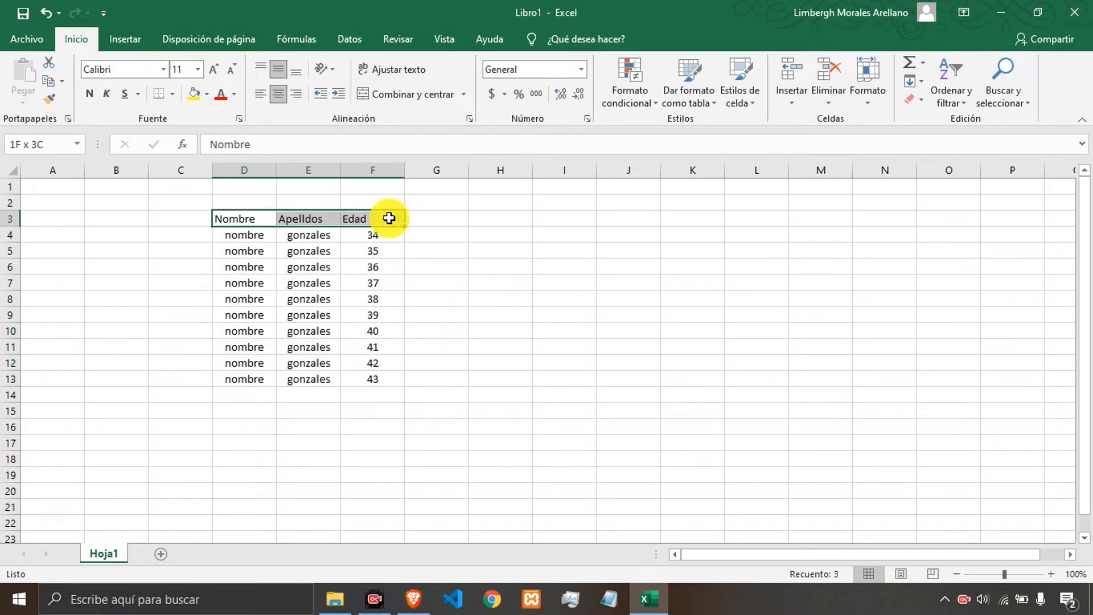
click(333, 70)
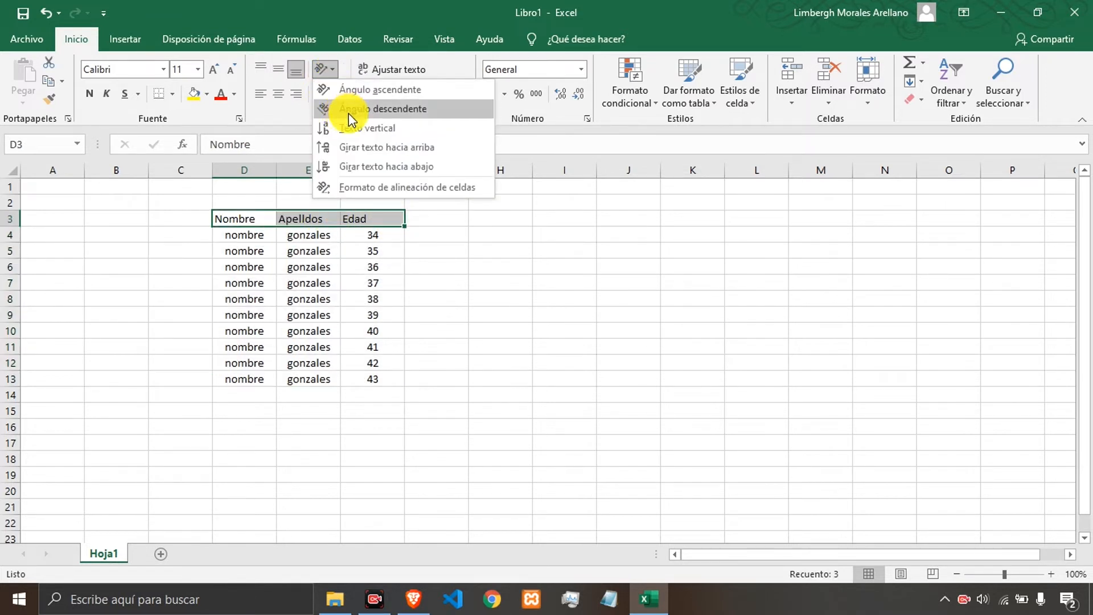
click(350, 91)
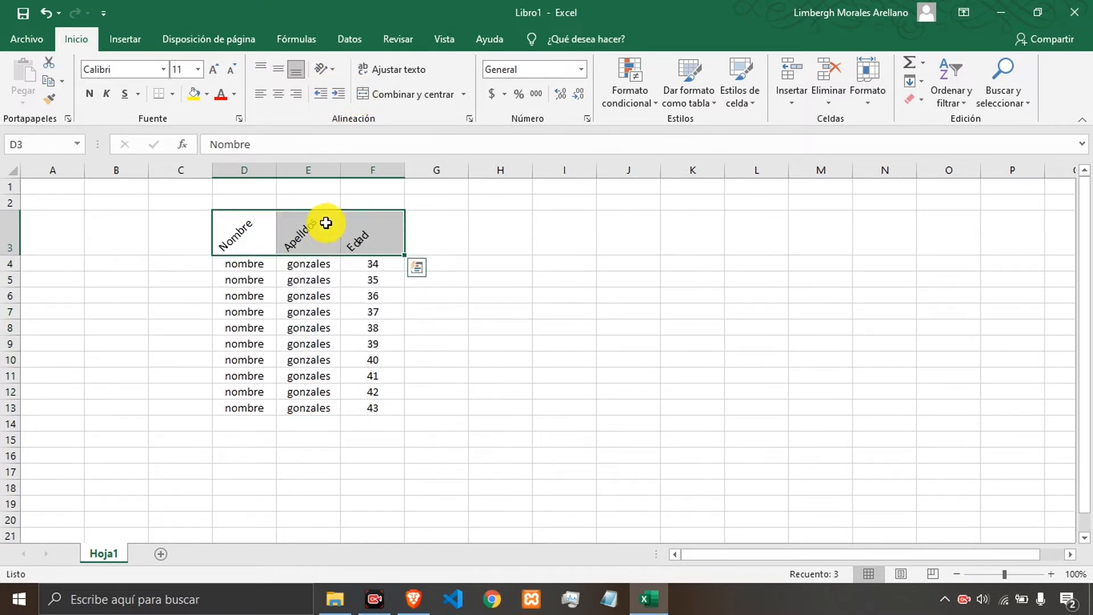
Give the headers in D3:F3 a yellow fill and a white font color.
click(193, 94)
click(234, 95)
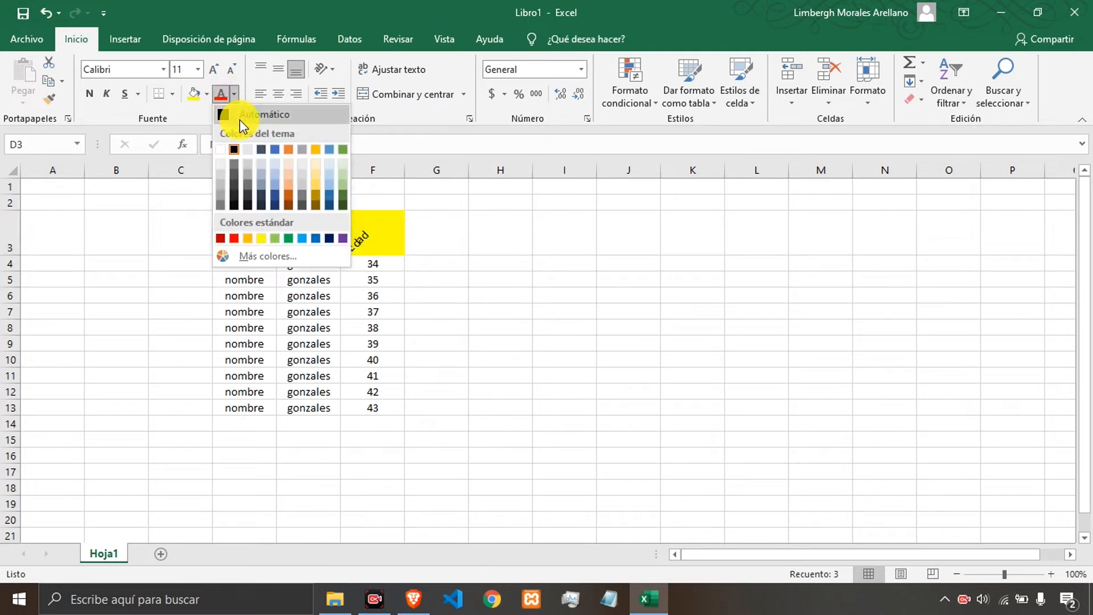
click(226, 146)
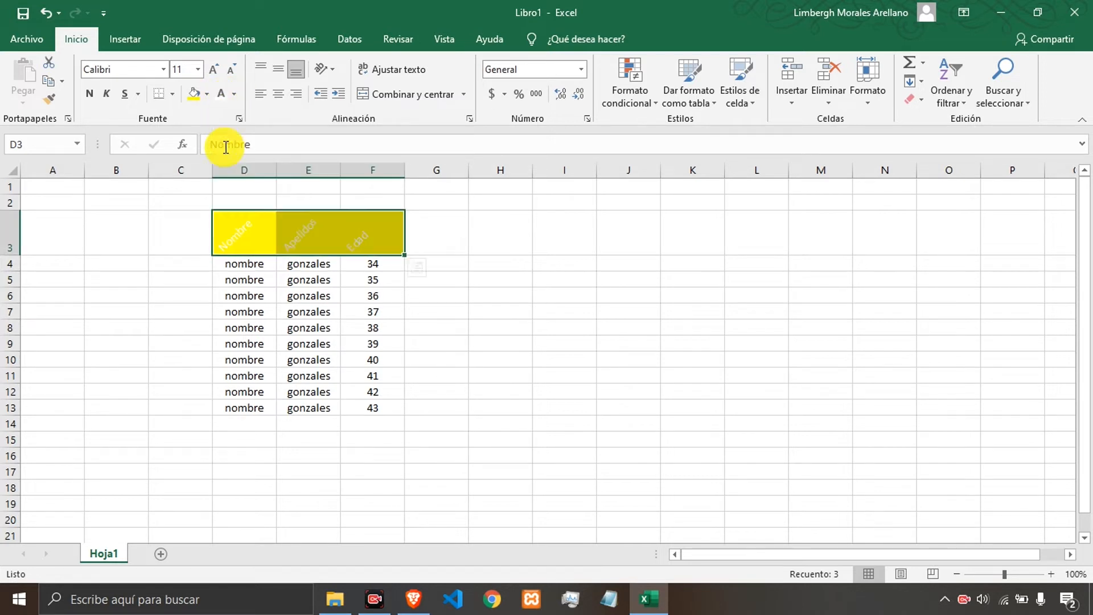
Change the fill of the headers in D3:F3 to the light blue standard color.
click(207, 94)
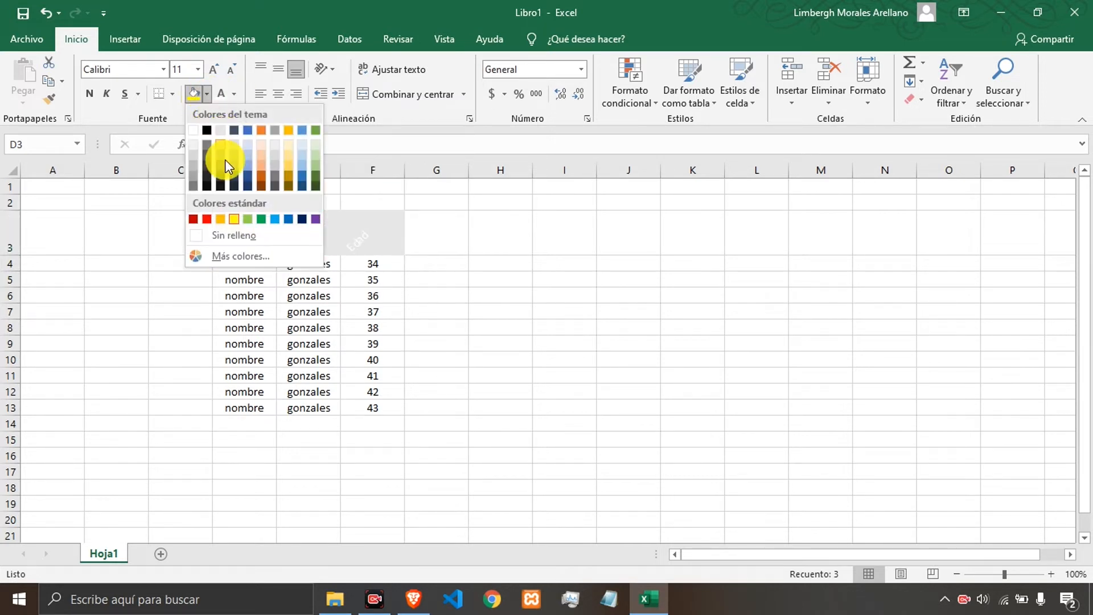
click(275, 218)
Enter the title "Detalles de los alumnos ingresados" in cell D2.
click(245, 199)
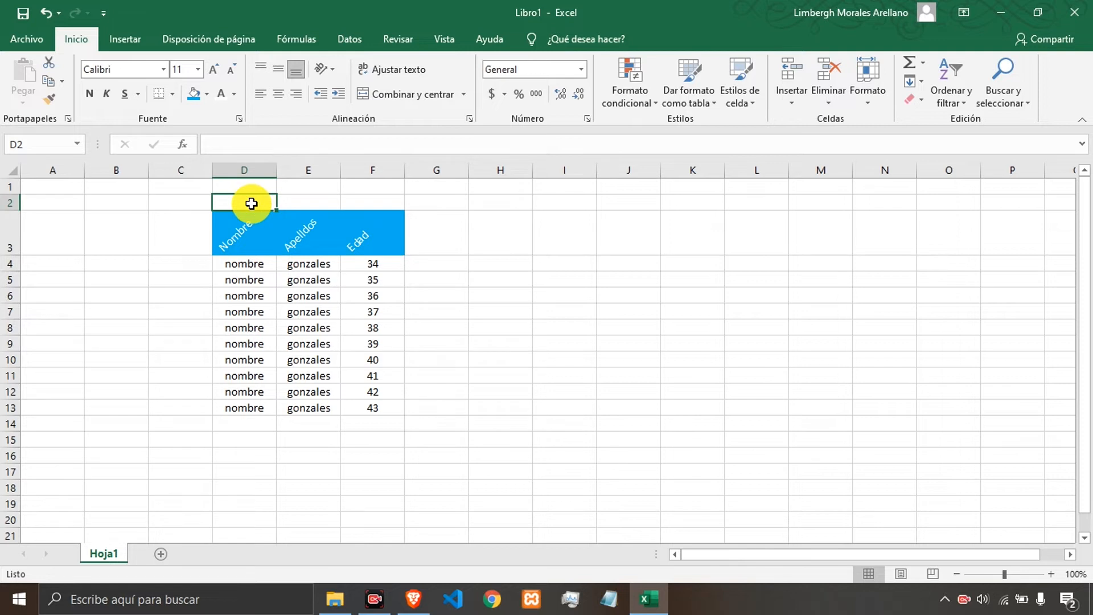
text(D)
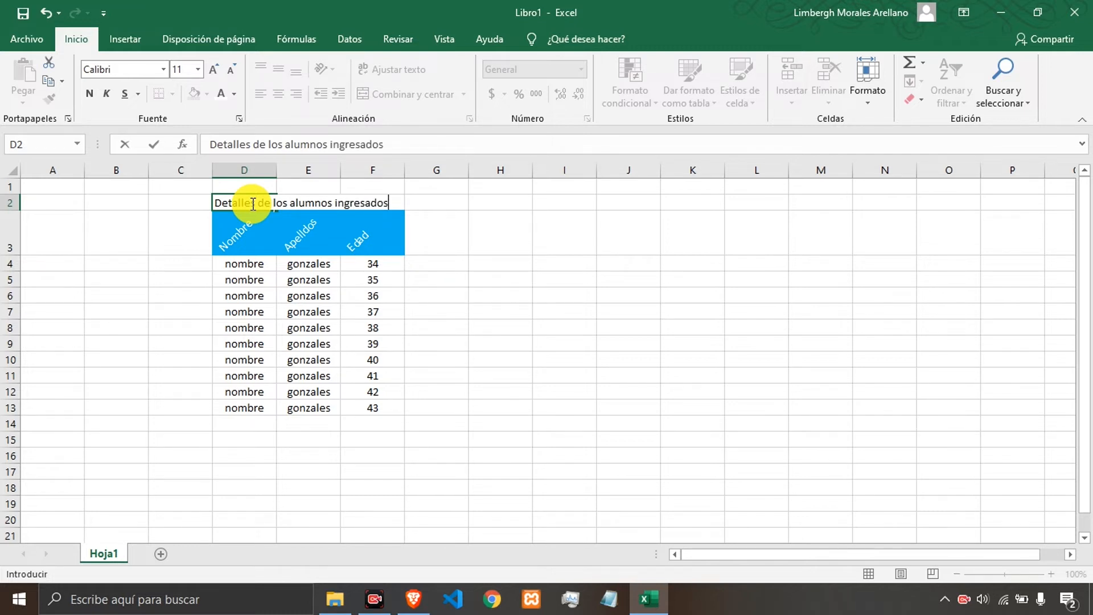
key(Return)
click(251, 203)
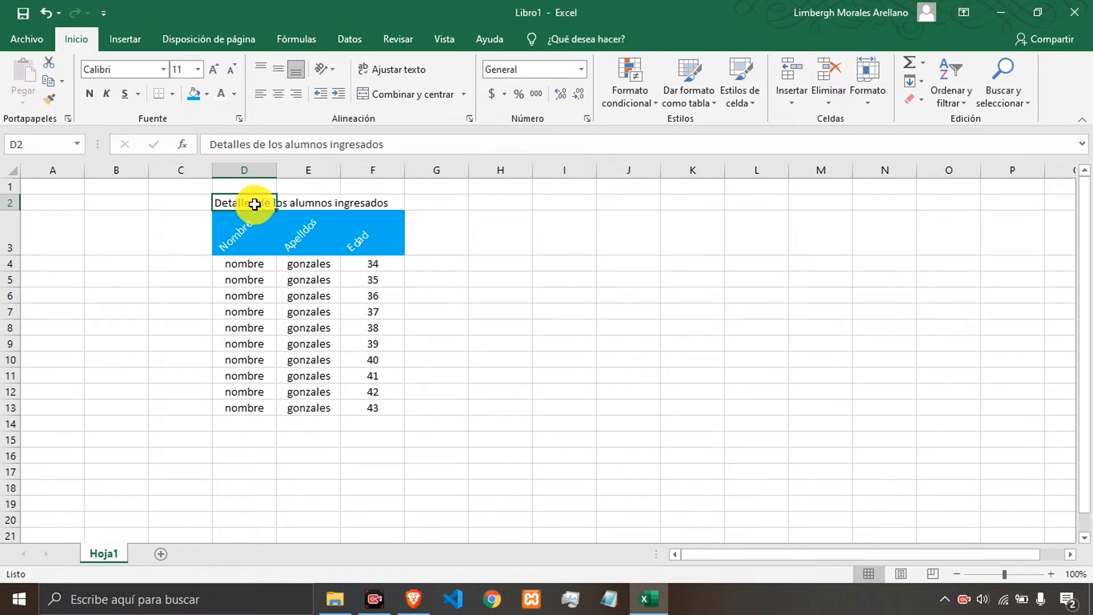
click(385, 68)
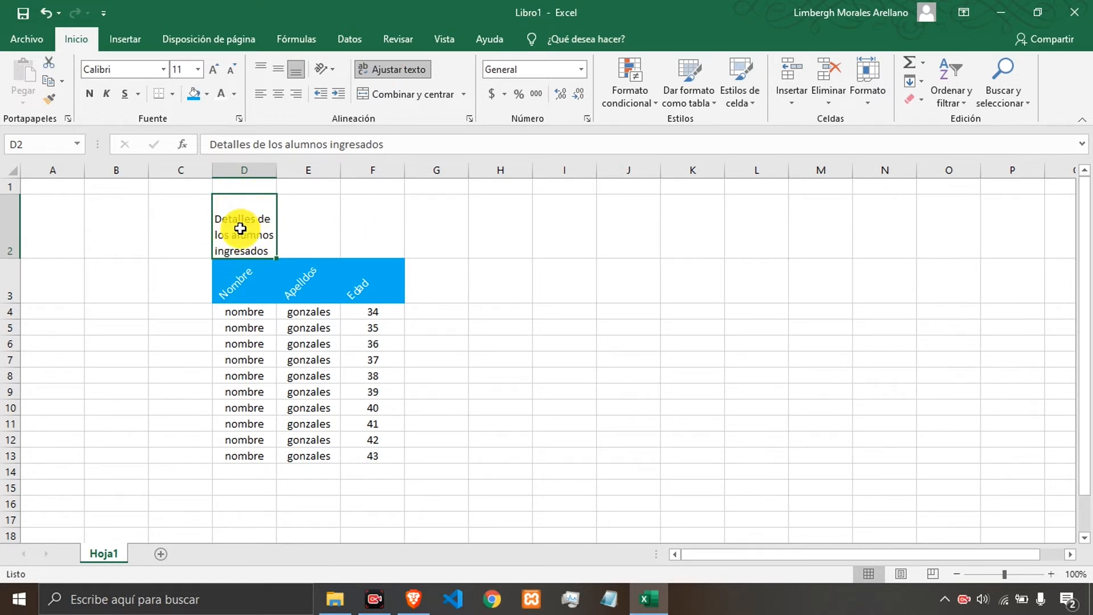
drag(240, 228, 356, 227)
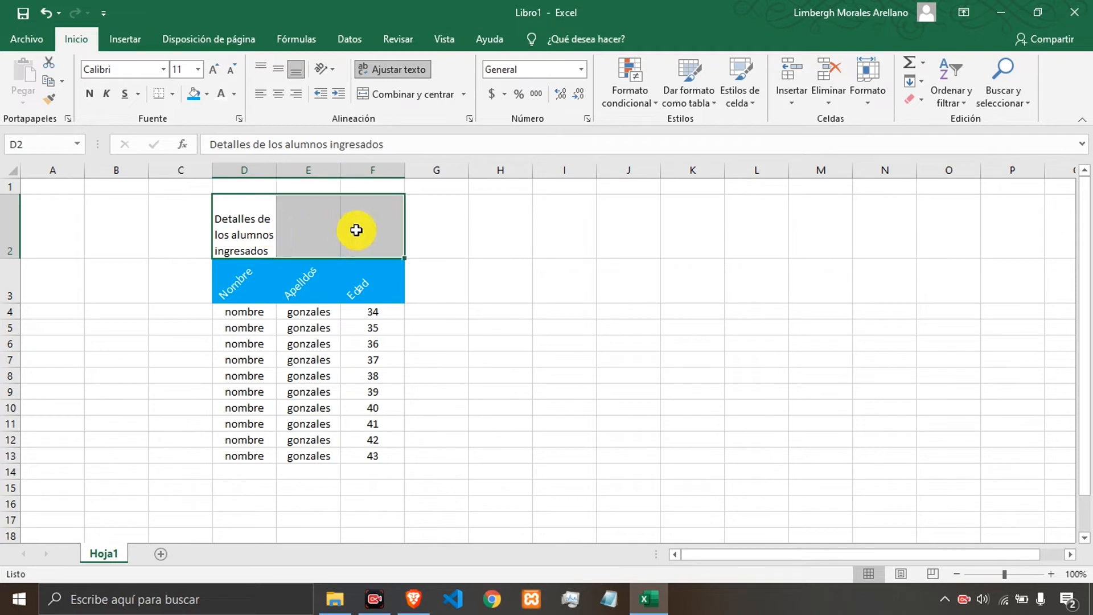
click(256, 231)
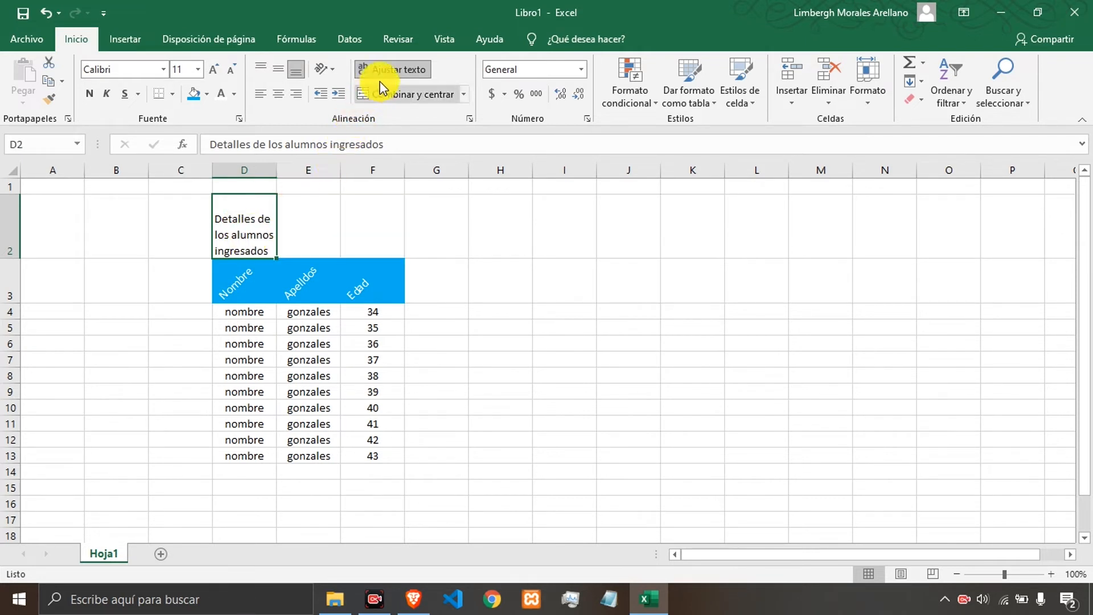
click(392, 70)
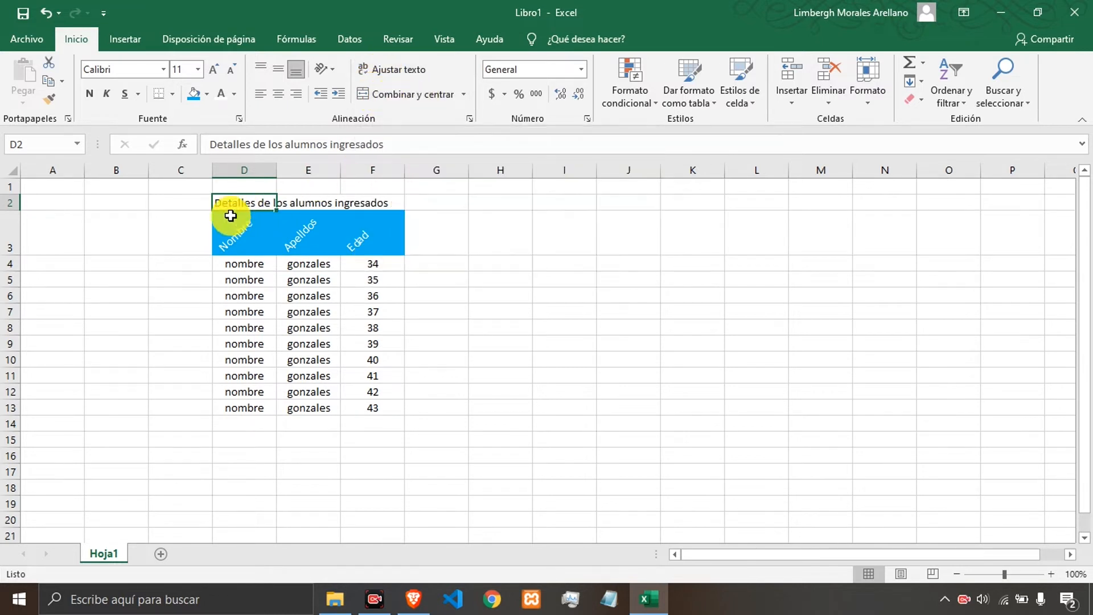
Merge and center the title across D2:F2.
drag(245, 202, 364, 205)
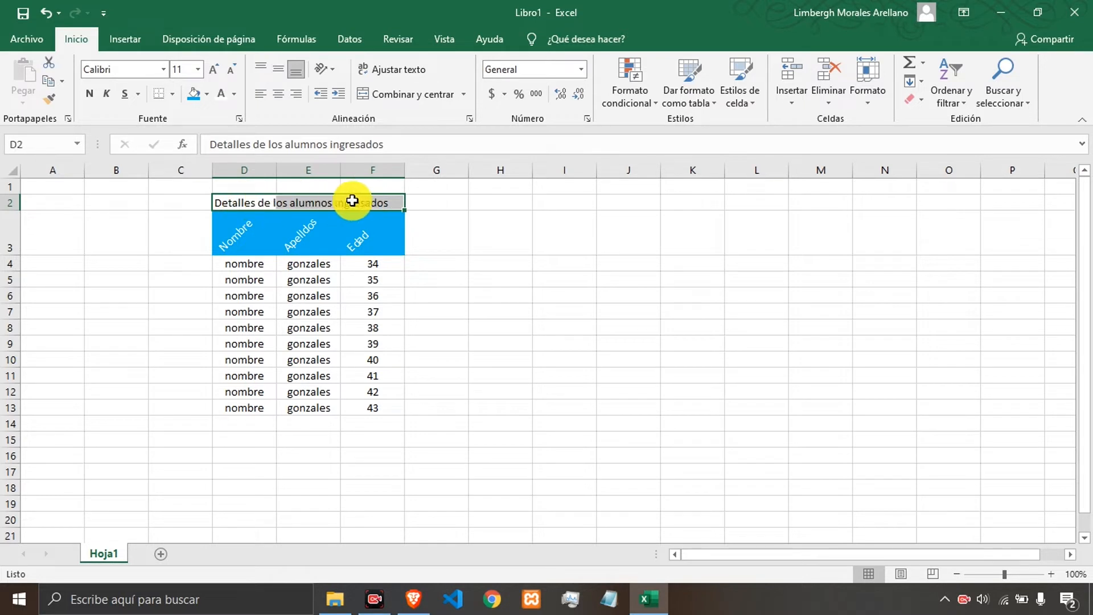
click(395, 99)
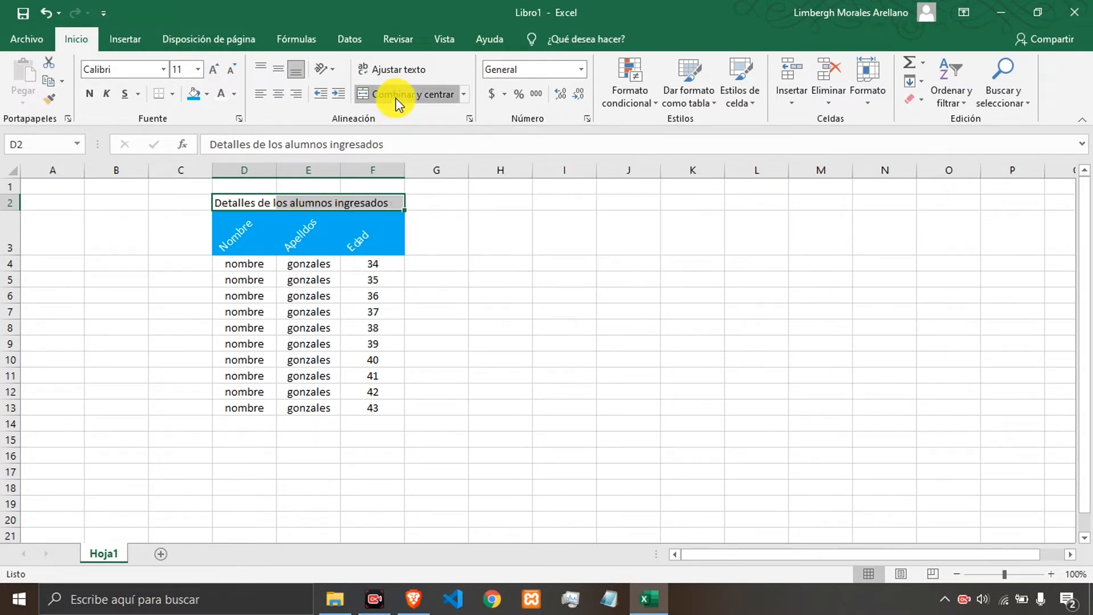
click(324, 341)
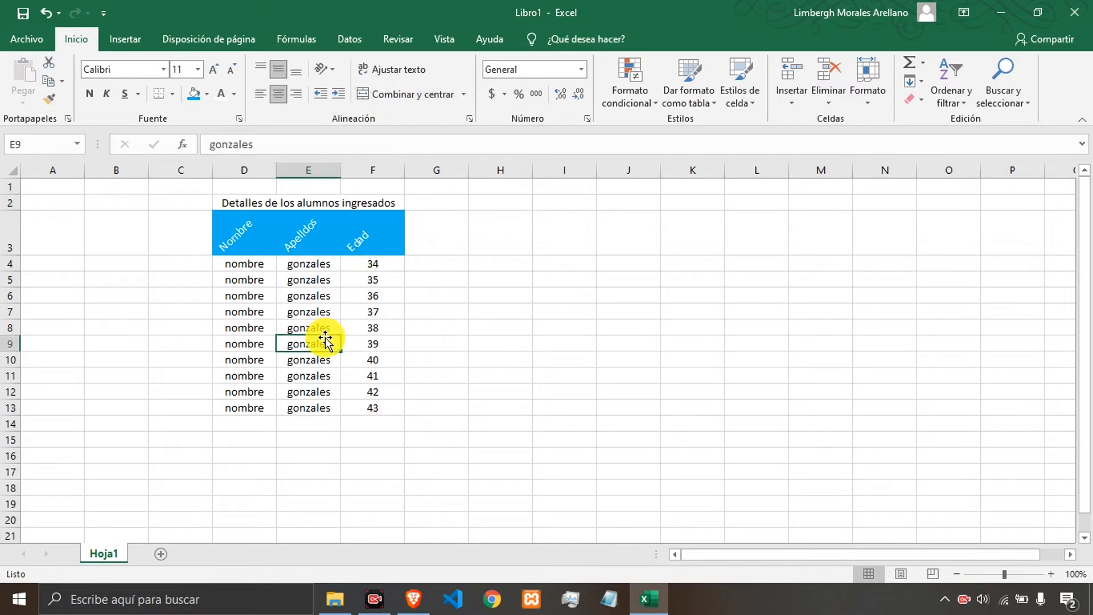
click(299, 202)
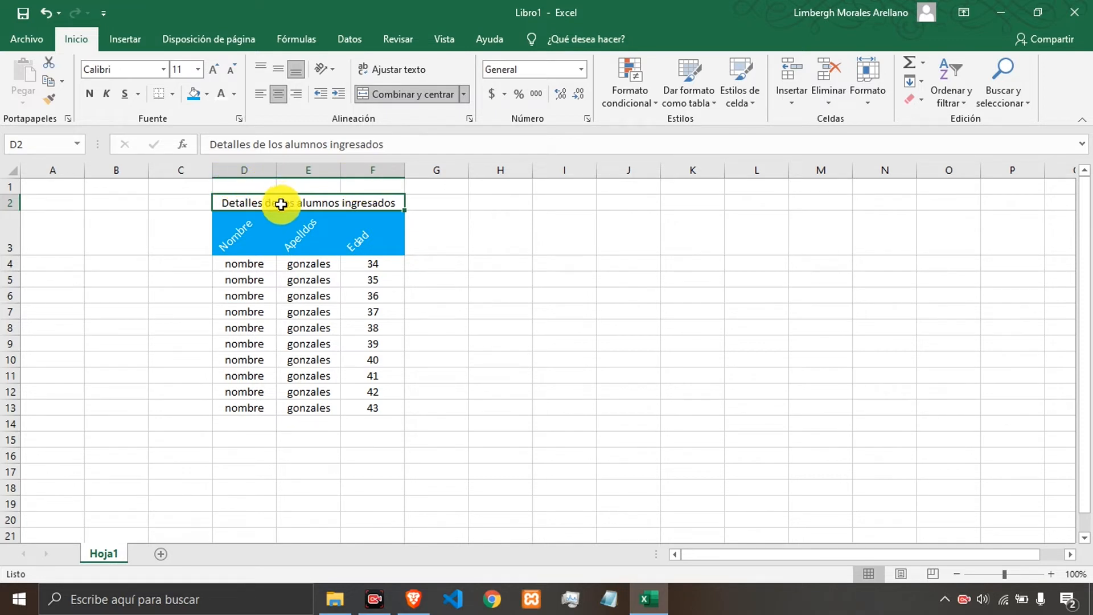
click(457, 241)
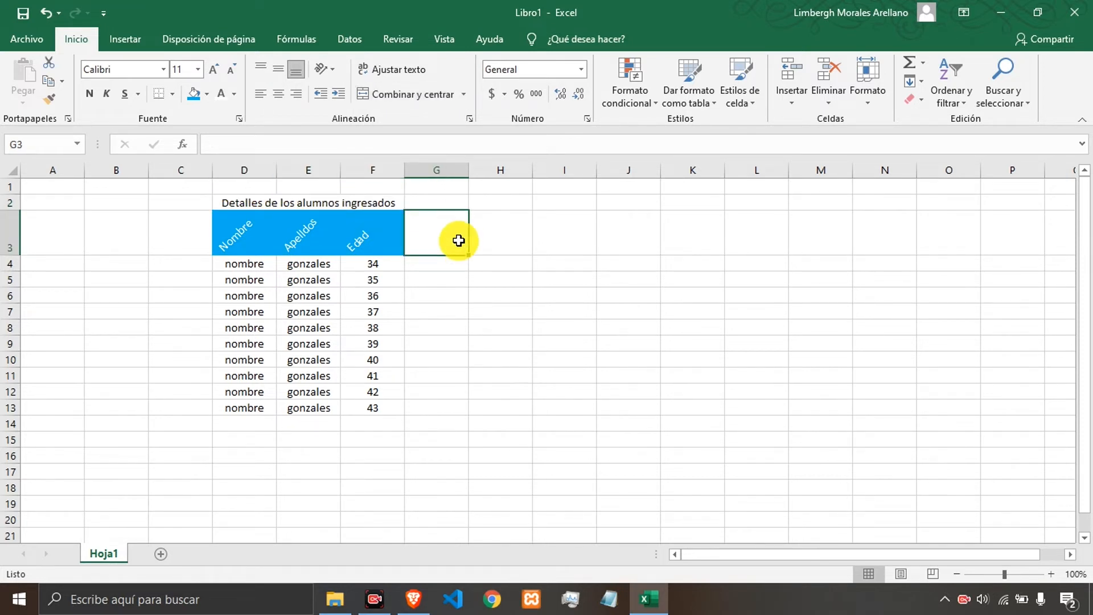
click(309, 206)
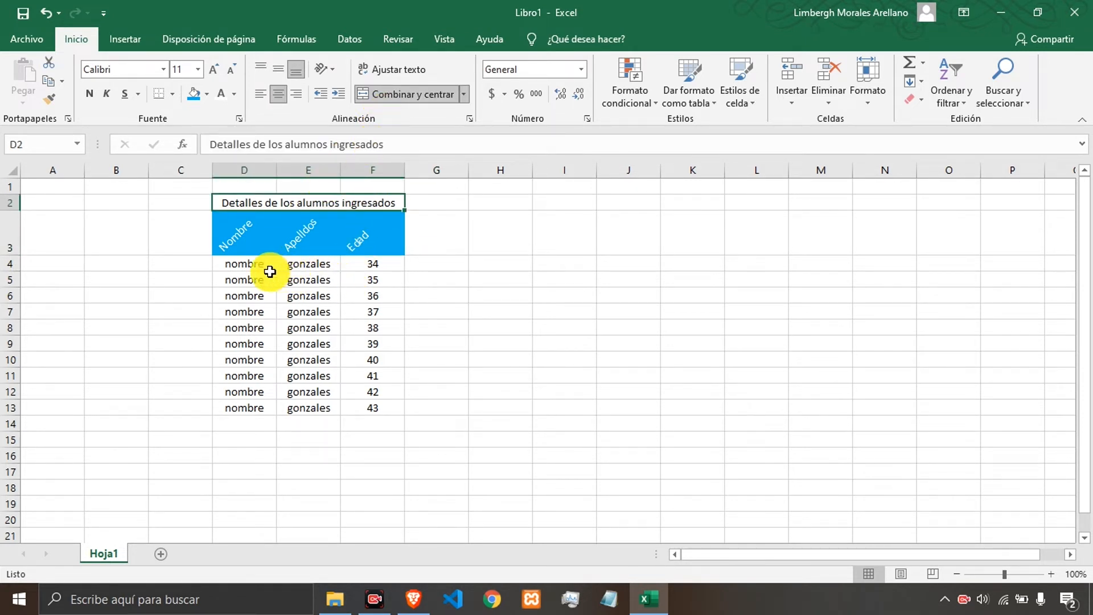
Merge and center cells D14:E14.
drag(236, 421, 312, 421)
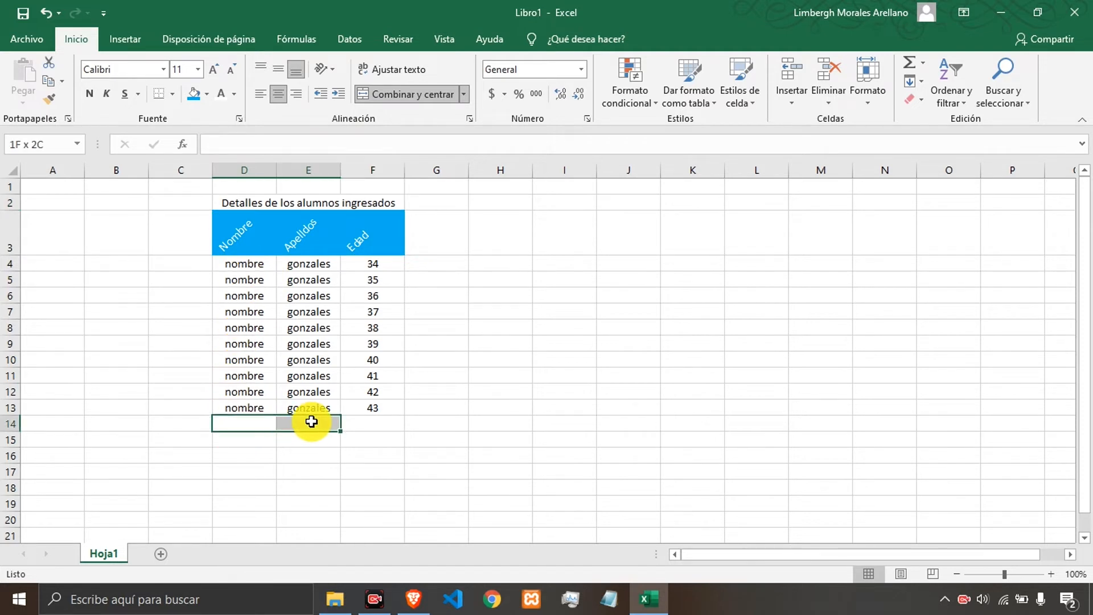
click(374, 94)
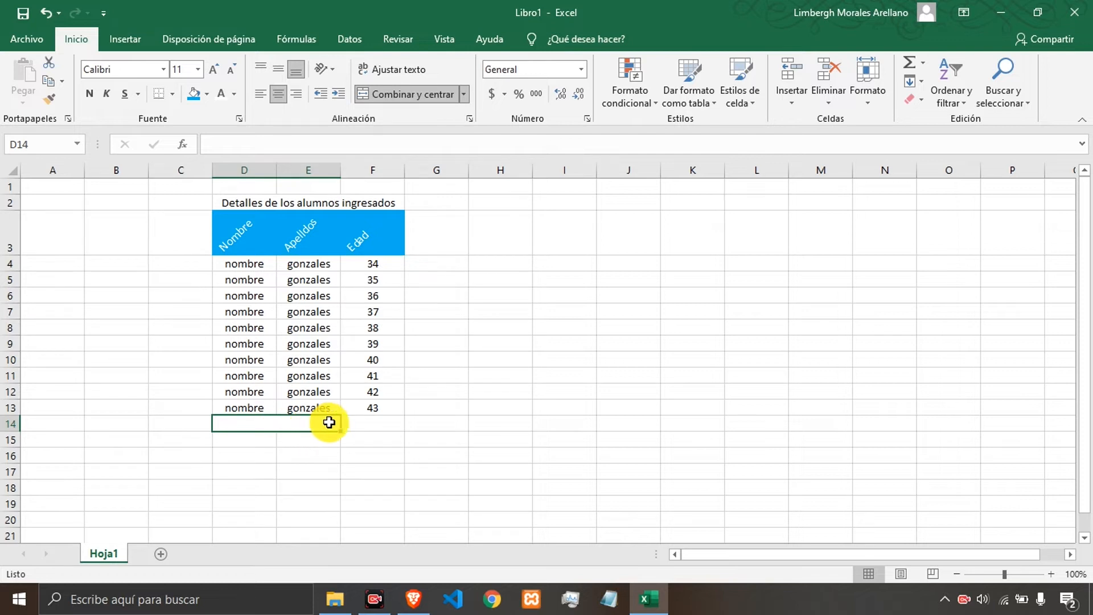
Label the merged D14 cell "Promedio".
click(363, 424)
click(294, 423)
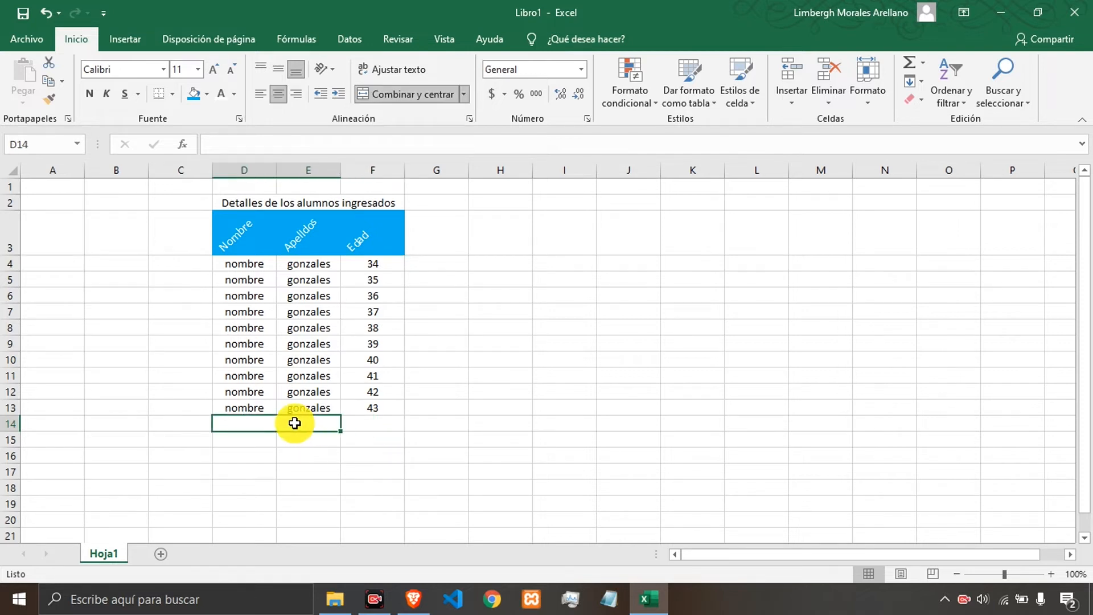
text(Promed)
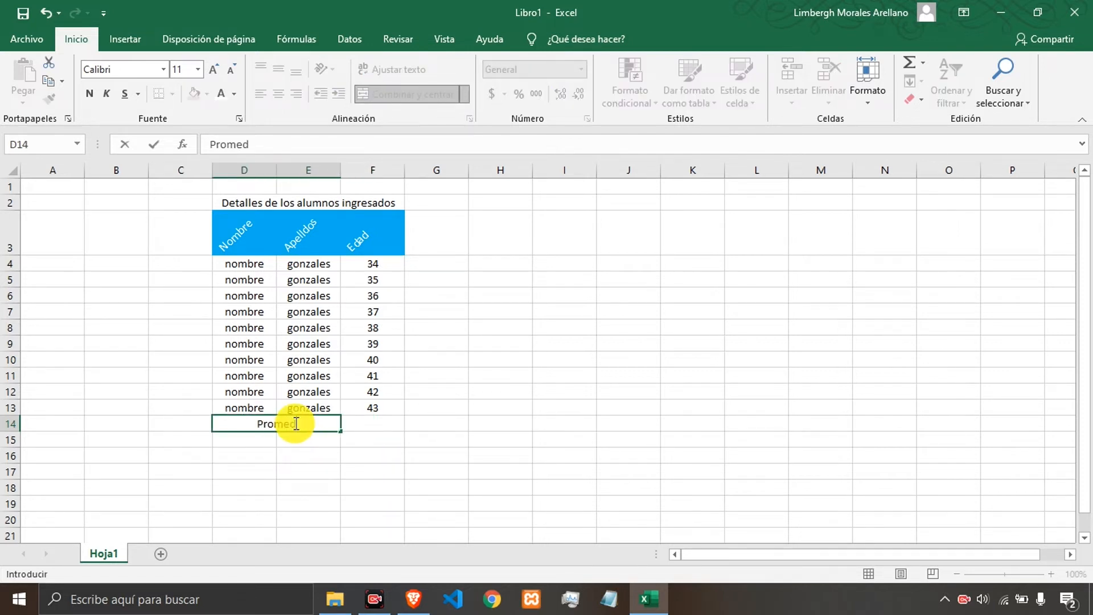
text(io)
key(Tab)
Enter the formula =PROMEDIO(F4:F13) in F14 to average the ages.
key(Up)
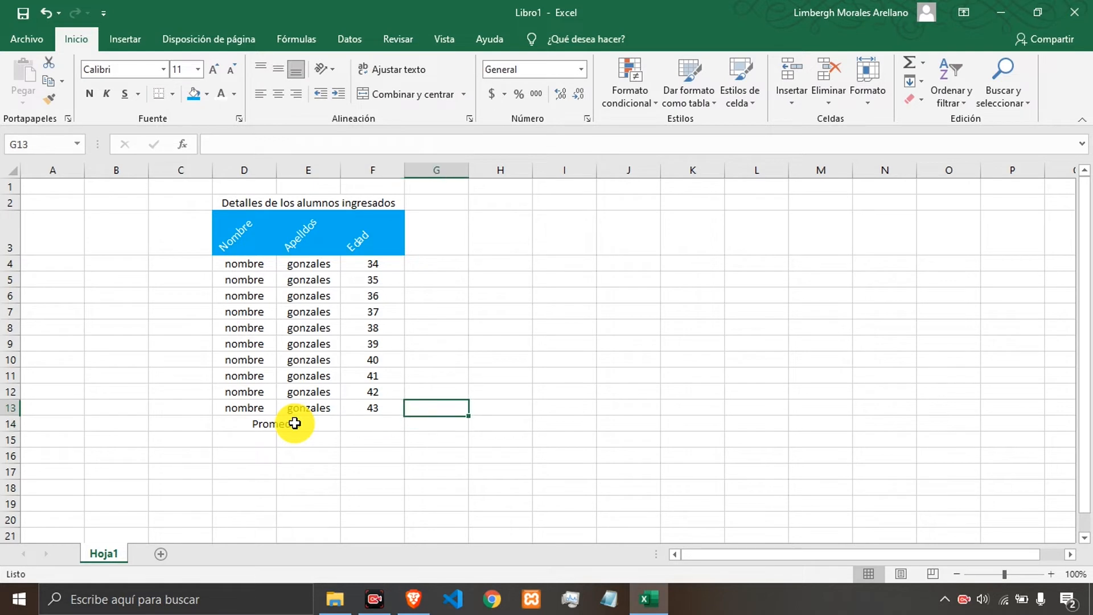
key(Down)
text(=prome)
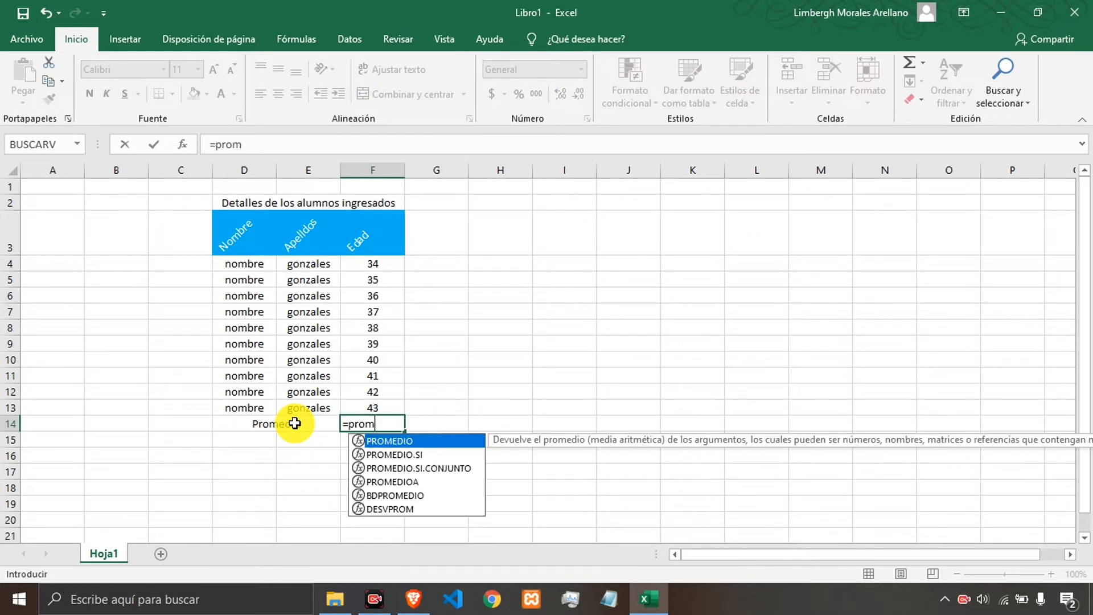
key(Tab)
key(Up)
key(Up)
key(Up)
key(Up)
key(Up)
key(Up)
key(Up)
key(Up)
key(Up)
key(Up)
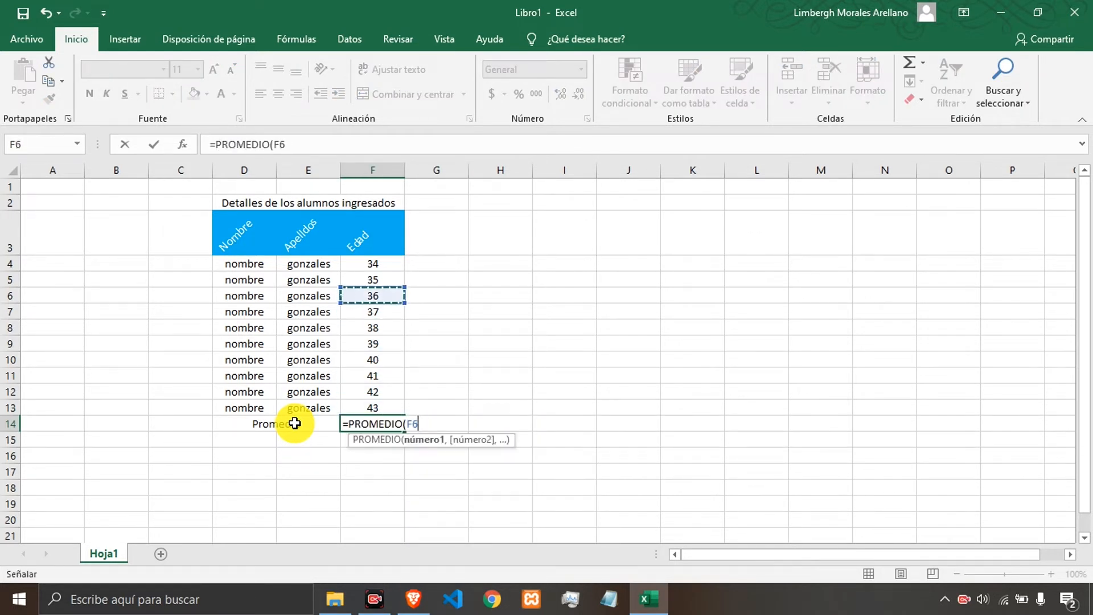
key(shift+Down)
key(shift+Down)
key(shift+Down)
key(shift+Down)
key(shift+Down)
key(shift+Down)
key(shift+Down)
key(shift+Down)
key(shift+Down)
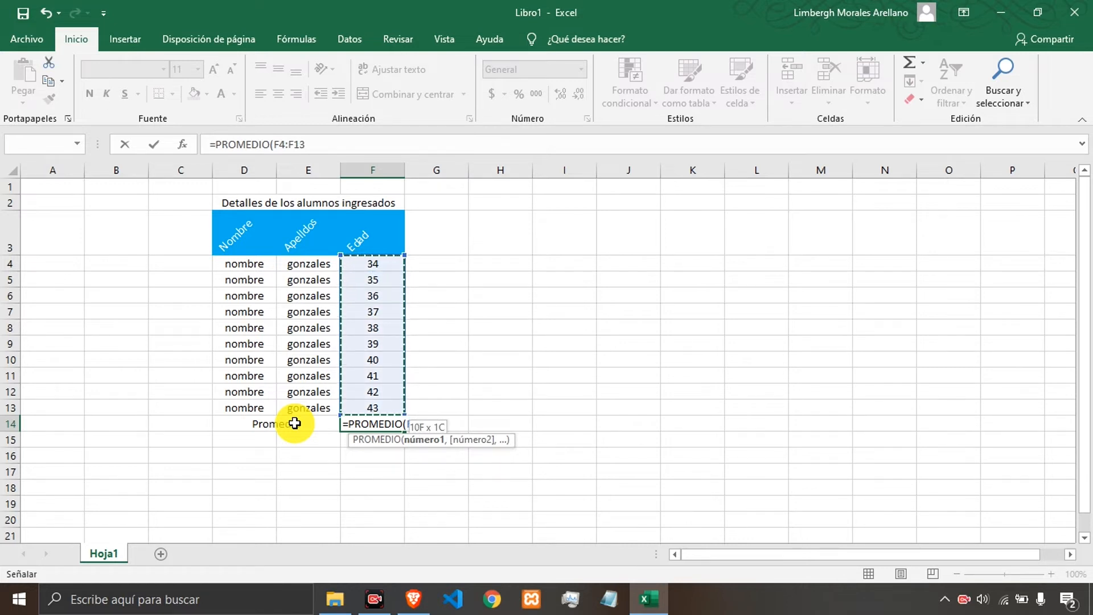
key(Return)
key(Up)
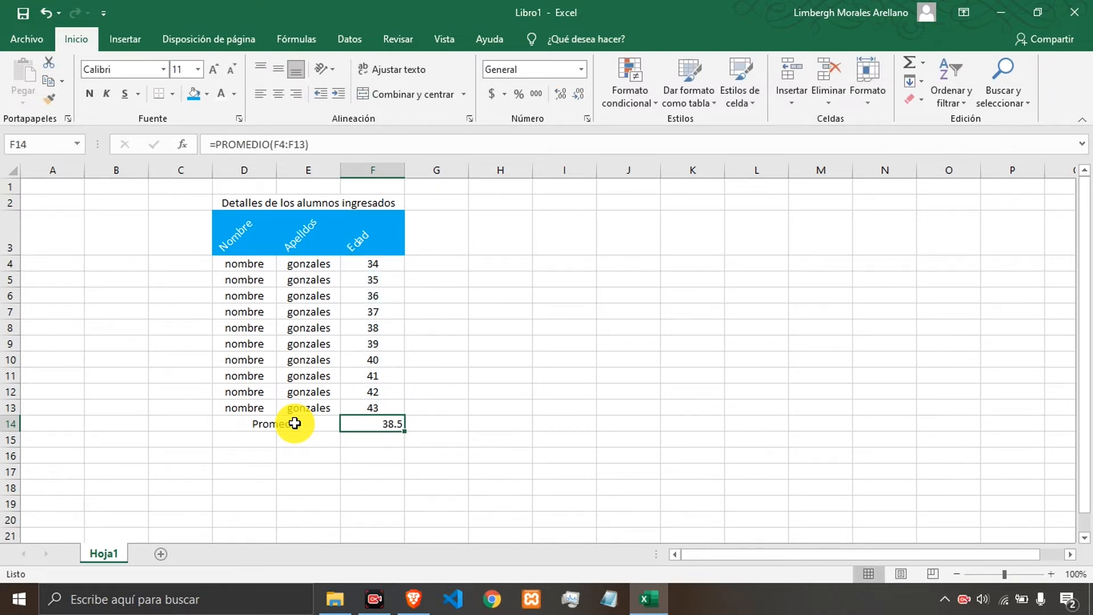
click(286, 428)
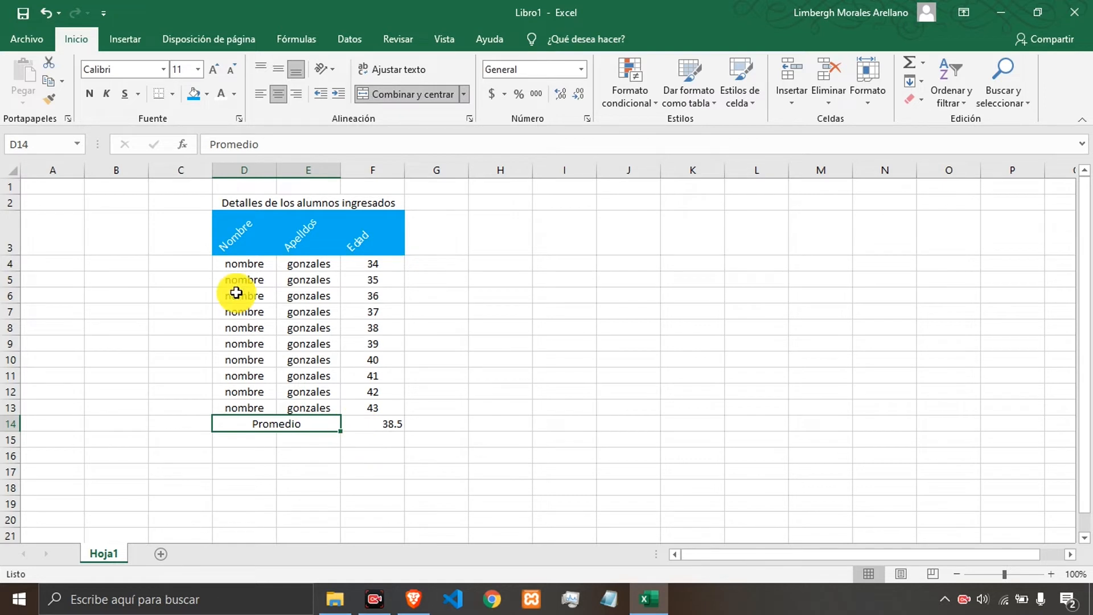
drag(242, 266, 391, 411)
click(414, 408)
click(317, 427)
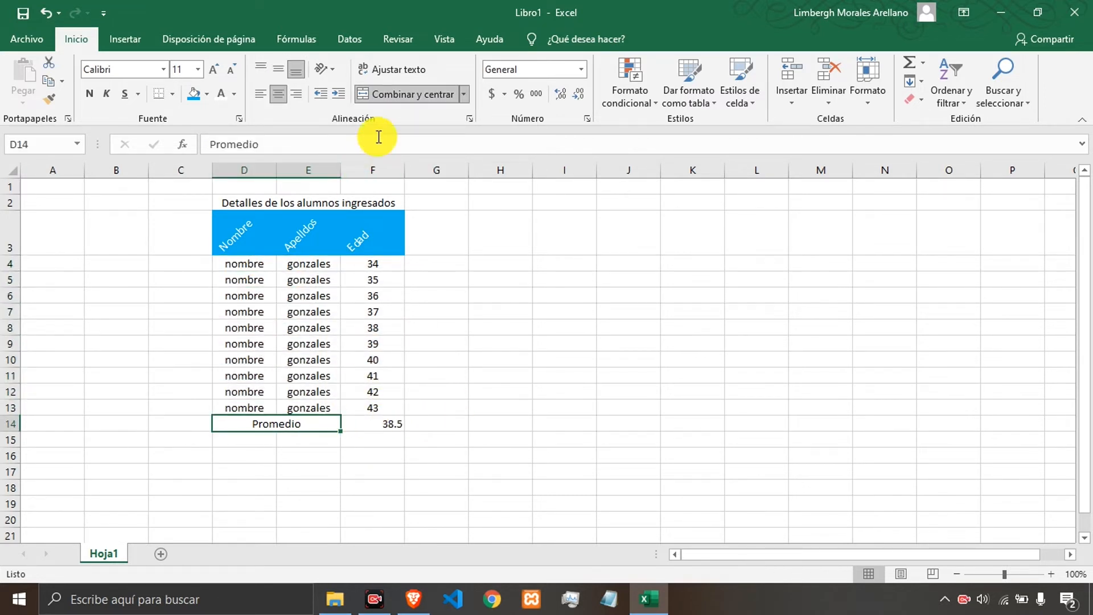
click(466, 95)
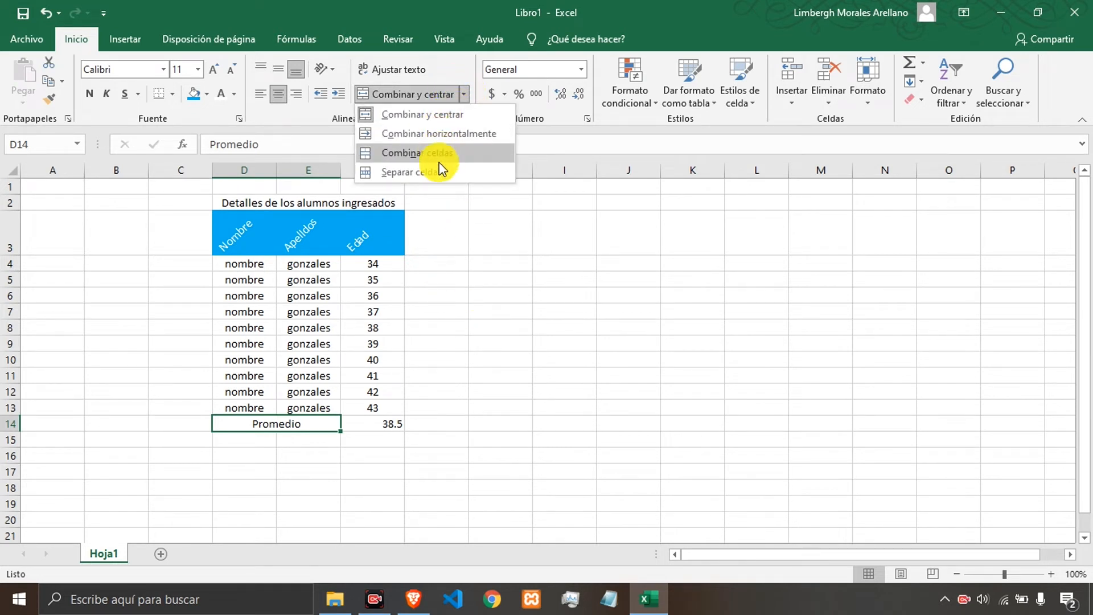
click(533, 262)
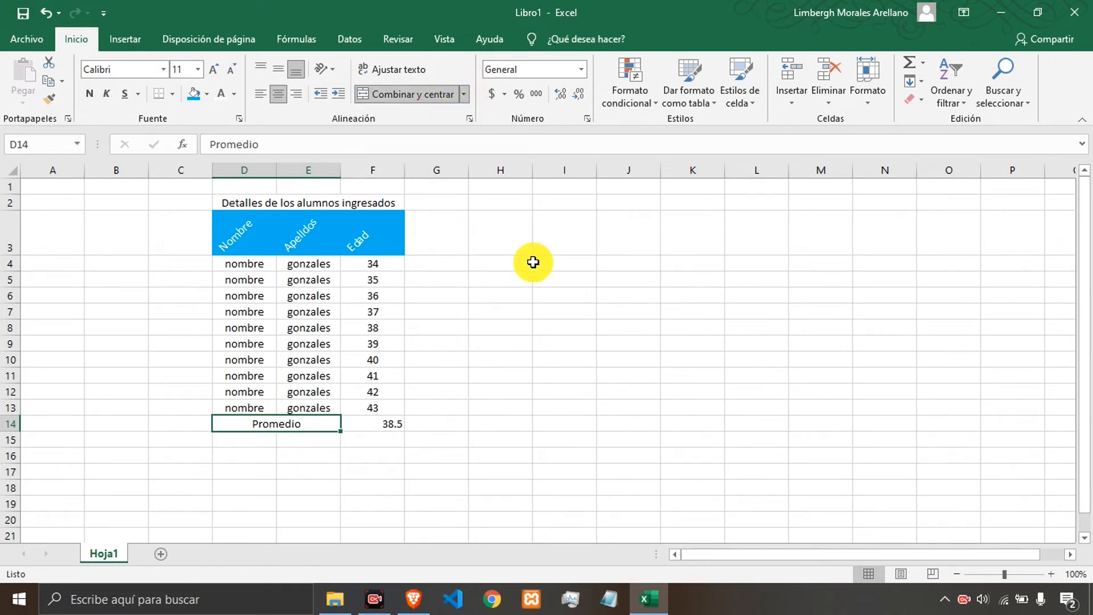
Merge and center the block I5:K14 and enter the sample text "asdasdsa" in it.
drag(552, 279, 695, 421)
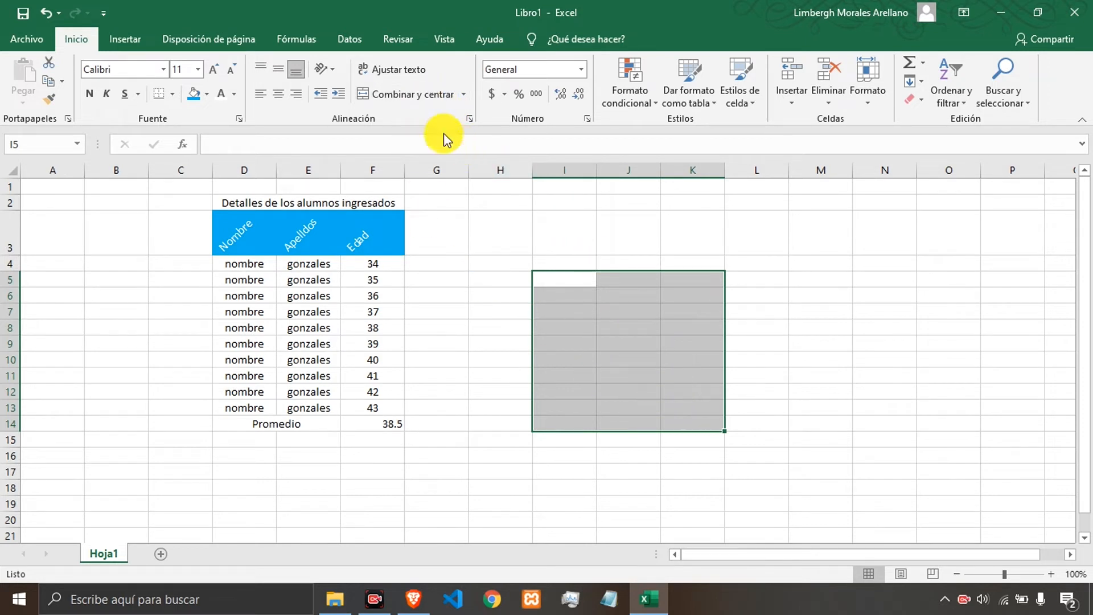
click(403, 98)
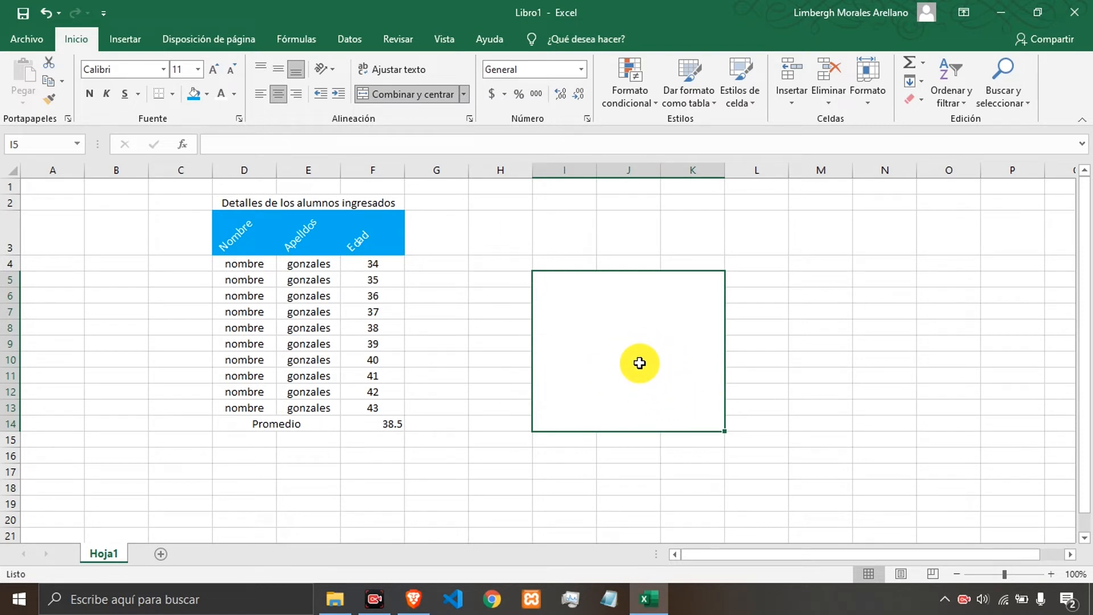
text(asdasdsa)
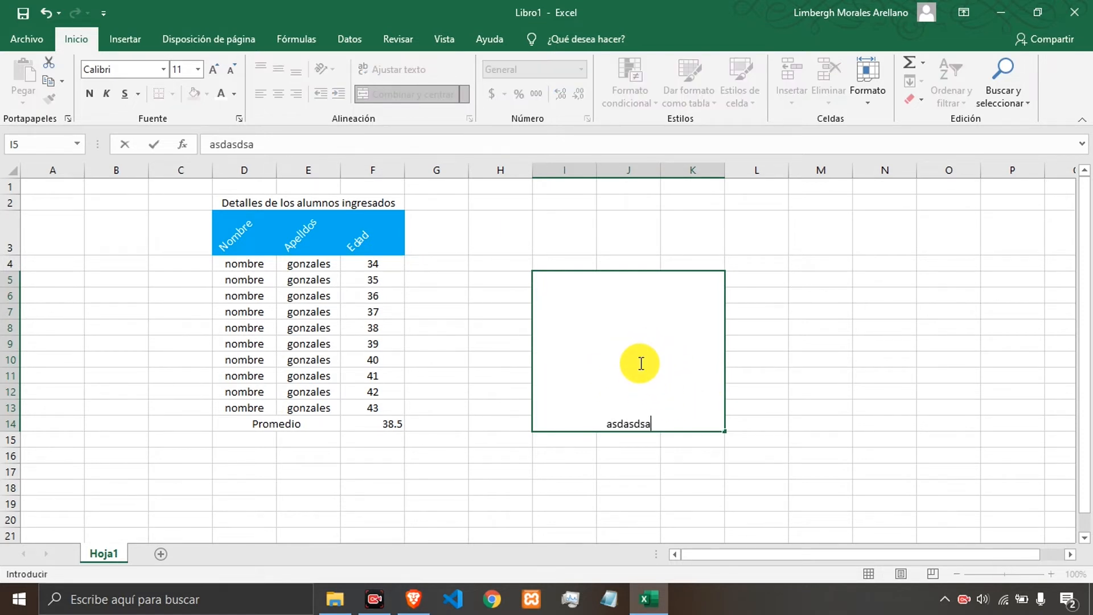
key(Return)
Center the sample text vertically in the merged block, then undo the recent edits.
click(640, 363)
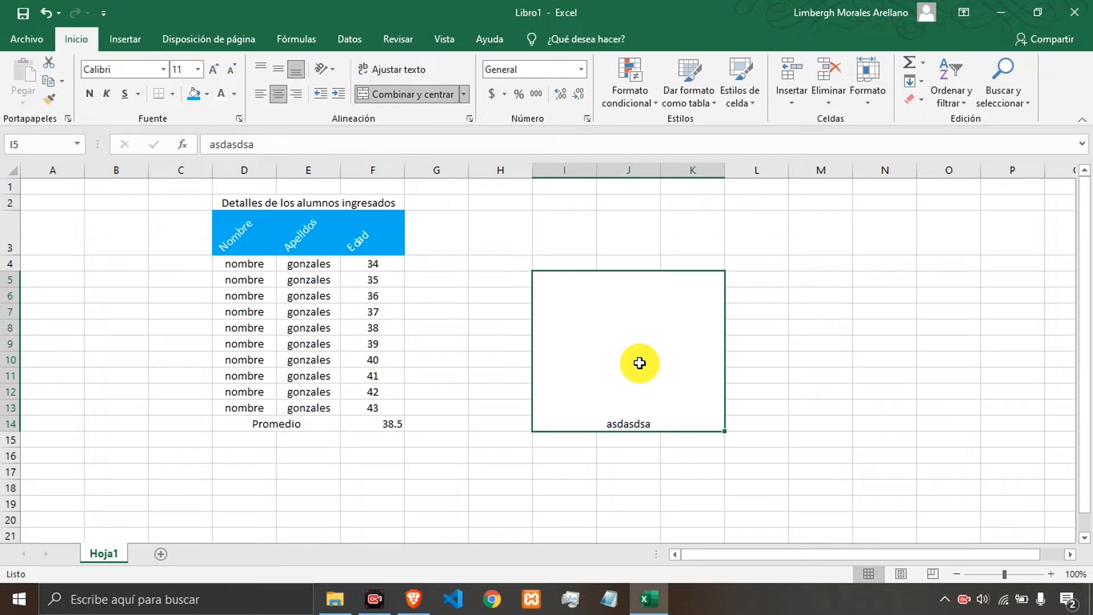
click(279, 68)
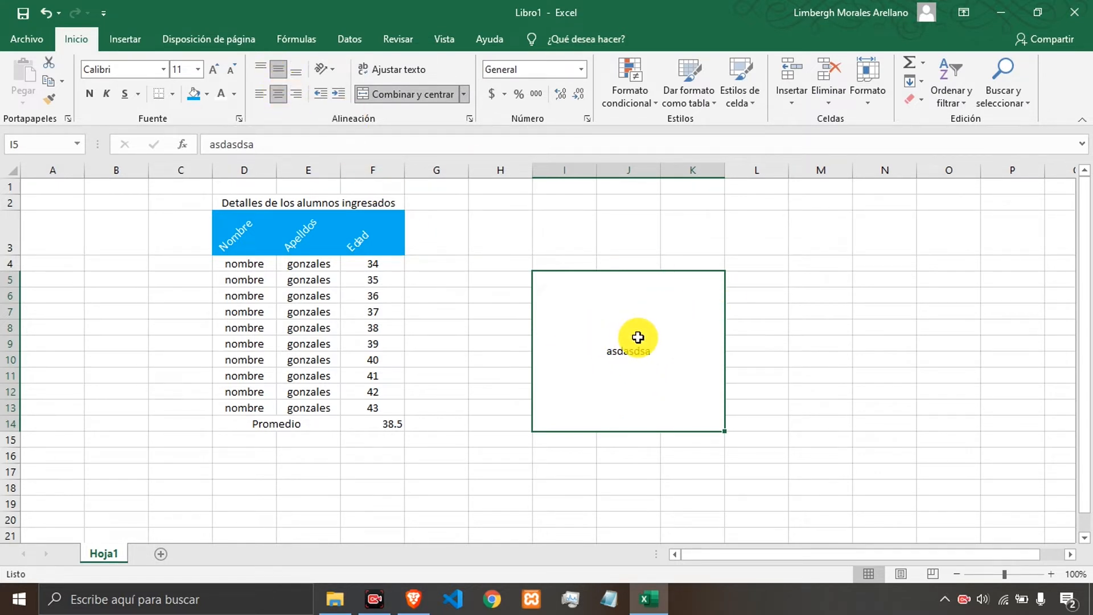
key(ctrl+z)
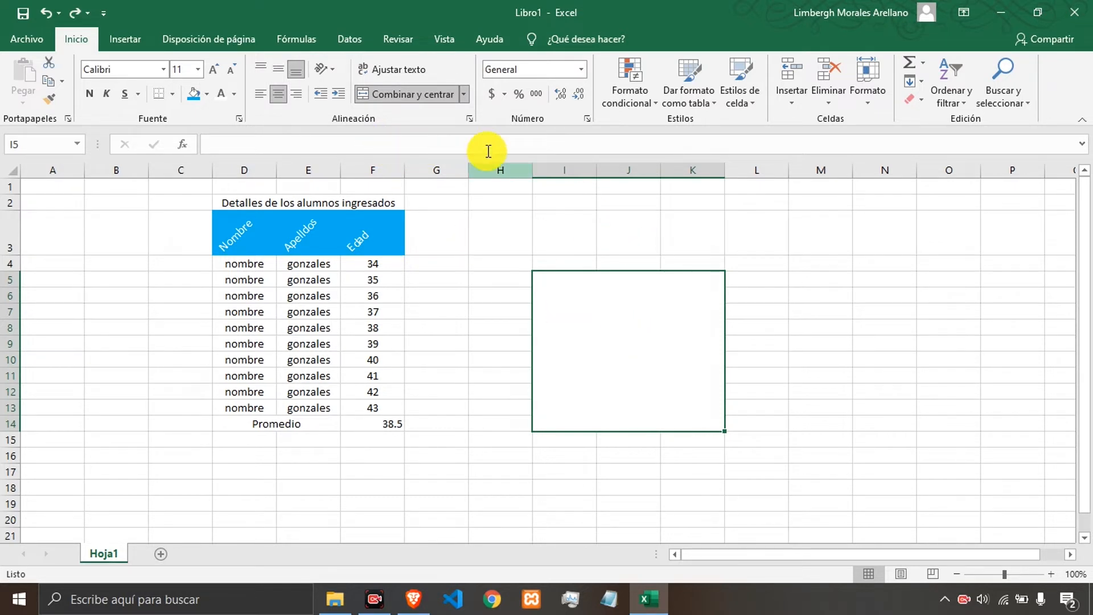
Unmerge the I5:K14 block and merge its rows horizontally instead, one merged row per line.
click(429, 93)
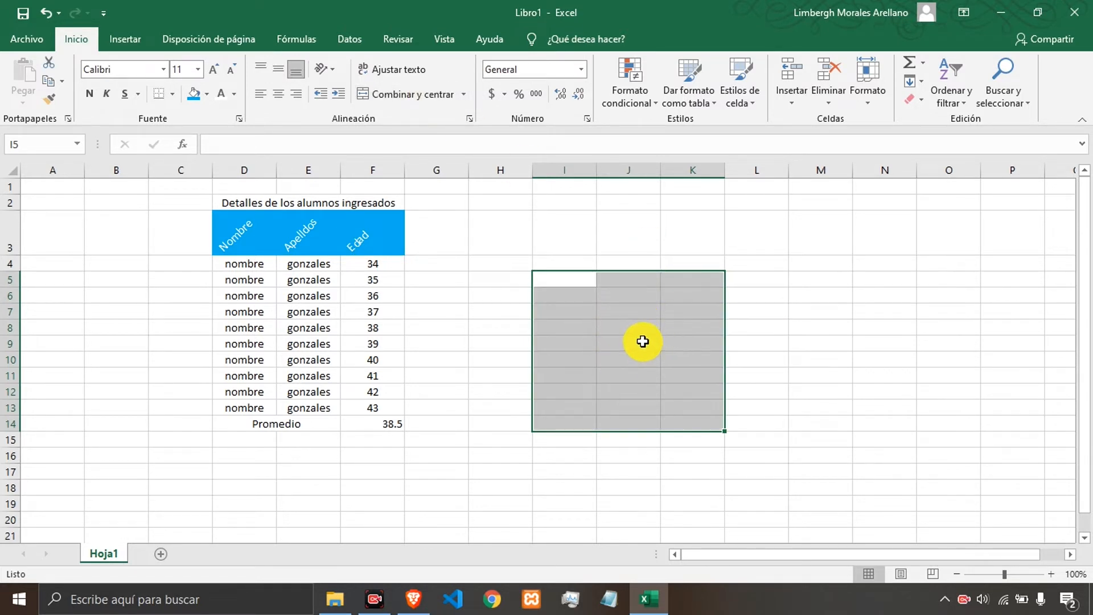
click(463, 95)
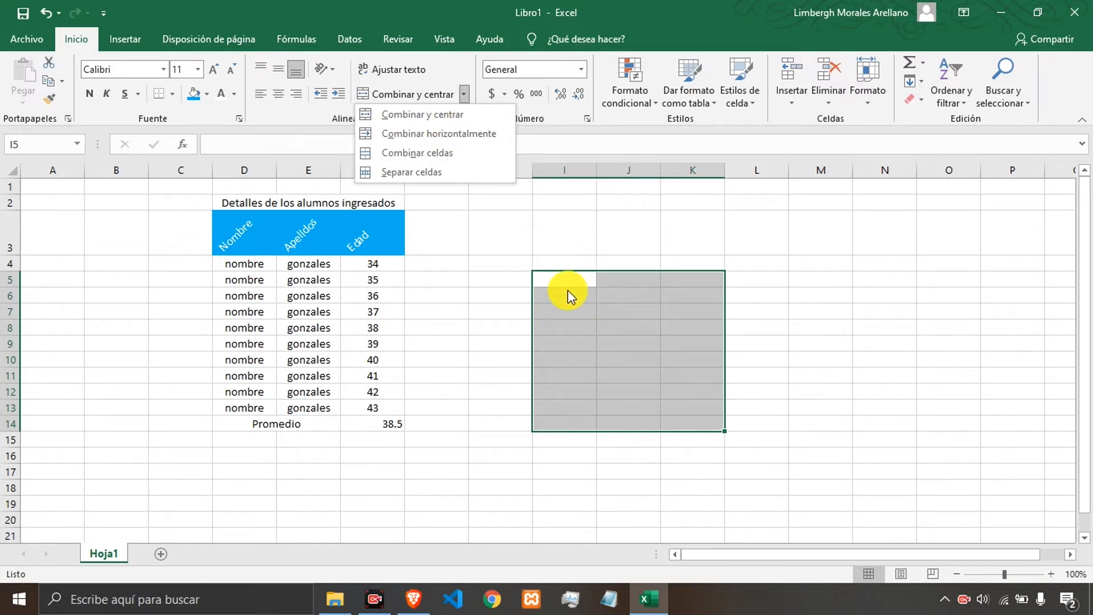
click(417, 137)
click(621, 337)
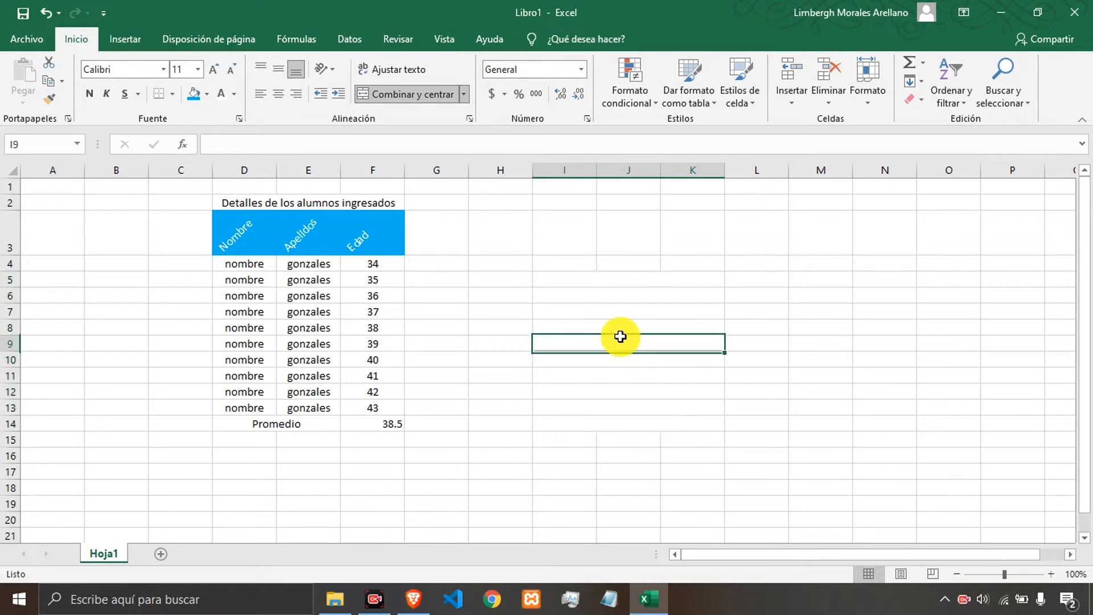
click(596, 278)
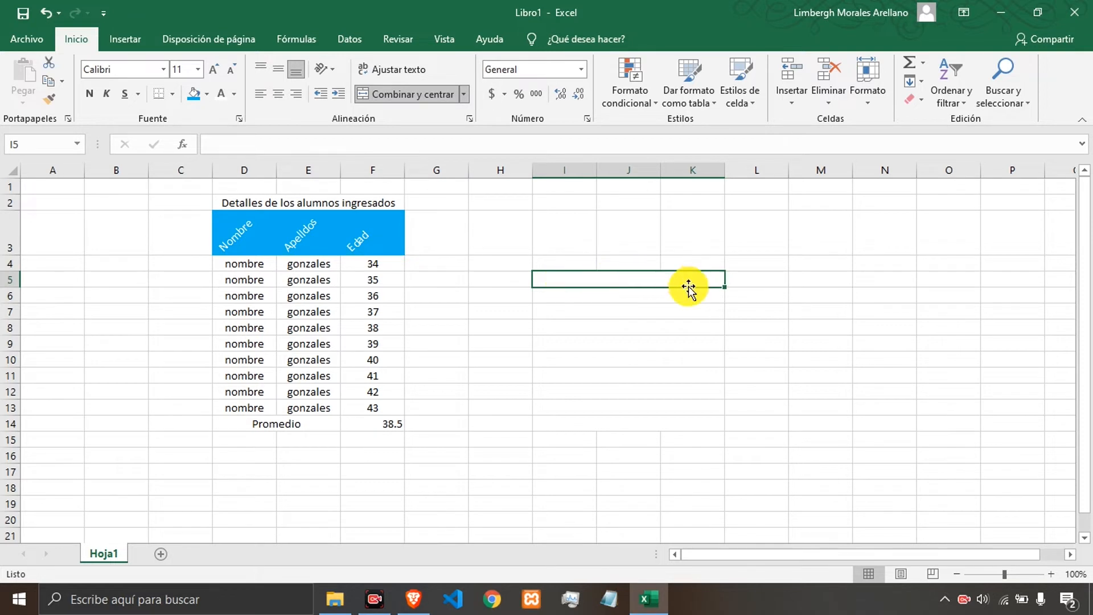
Select I5:K14 again and merge and center it into one block.
drag(601, 278, 629, 422)
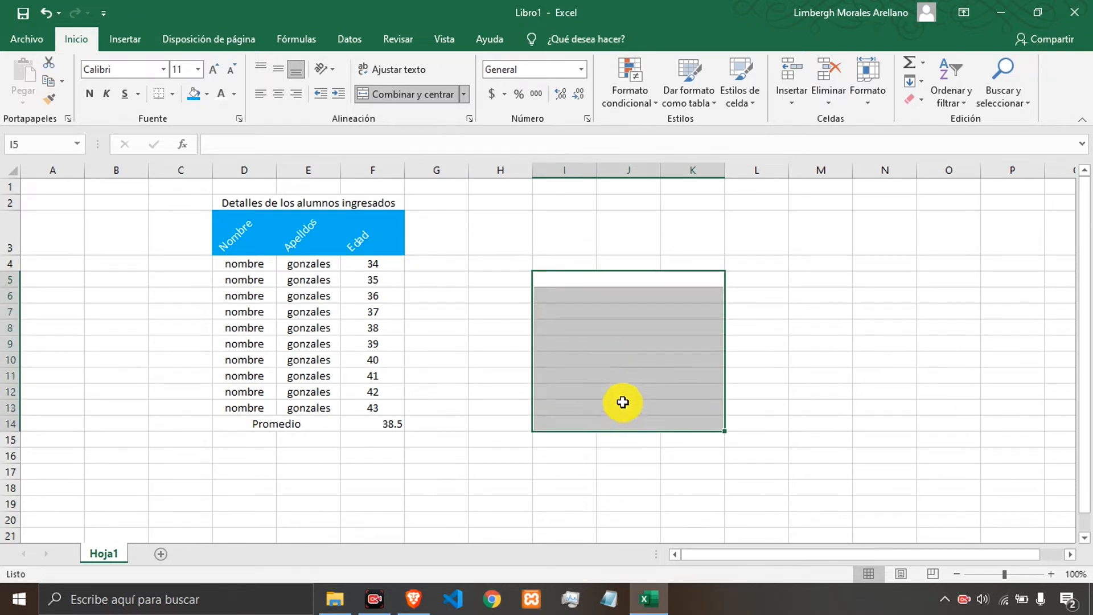
click(465, 96)
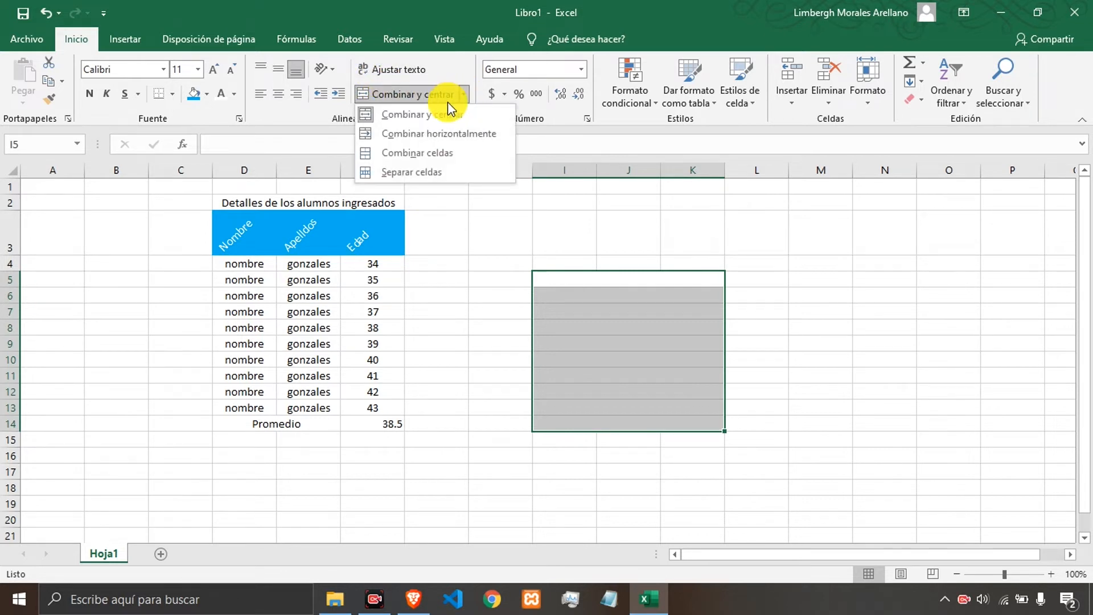
click(432, 119)
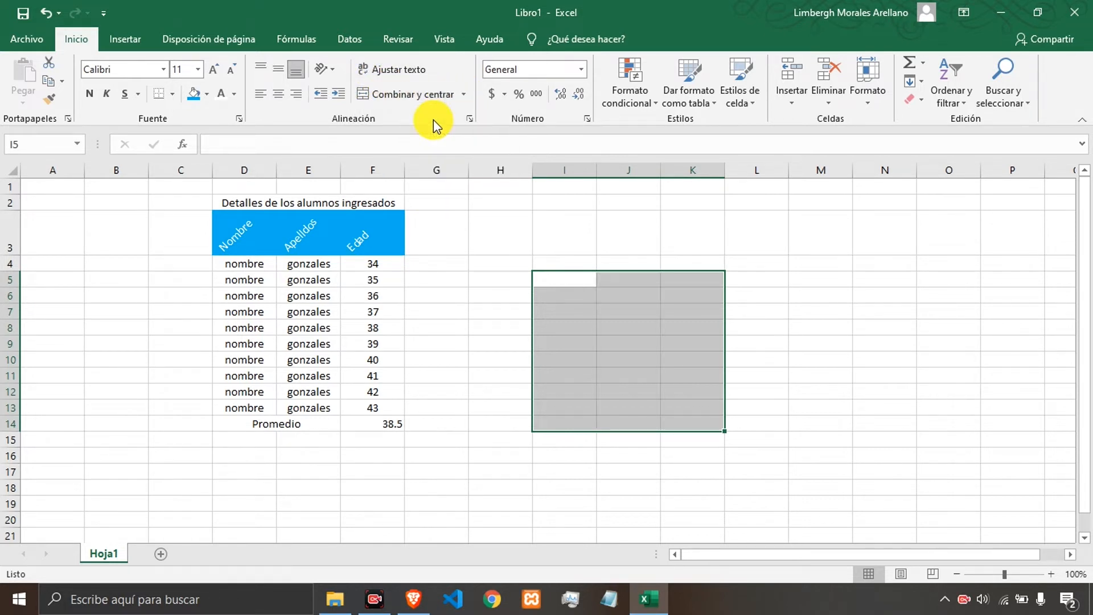
click(421, 102)
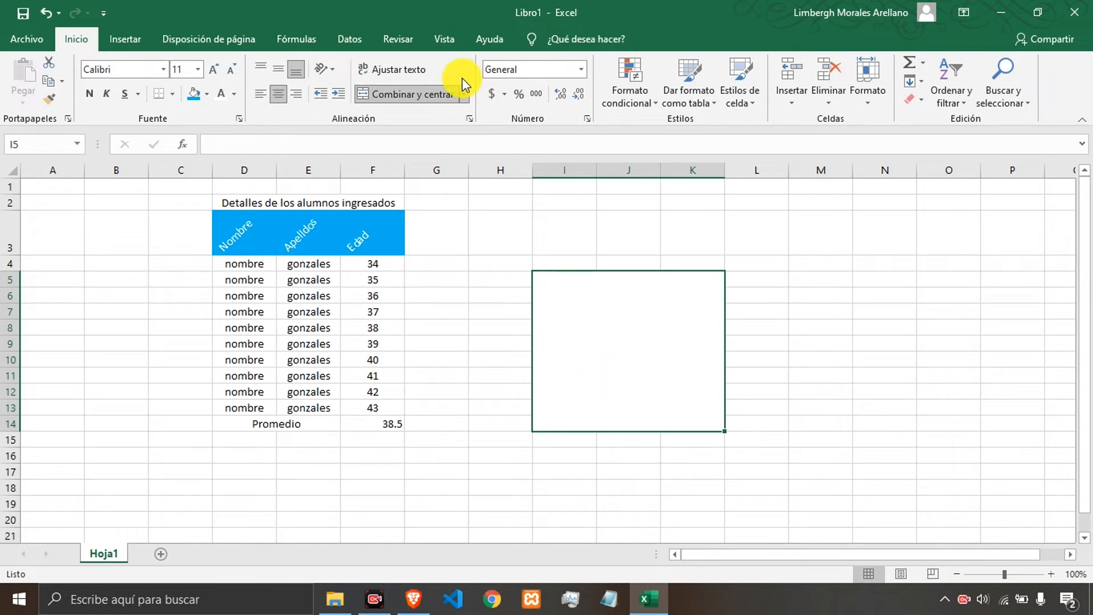
Merge I5:K14 horizontally and check the merged rows one by one.
click(462, 96)
click(446, 133)
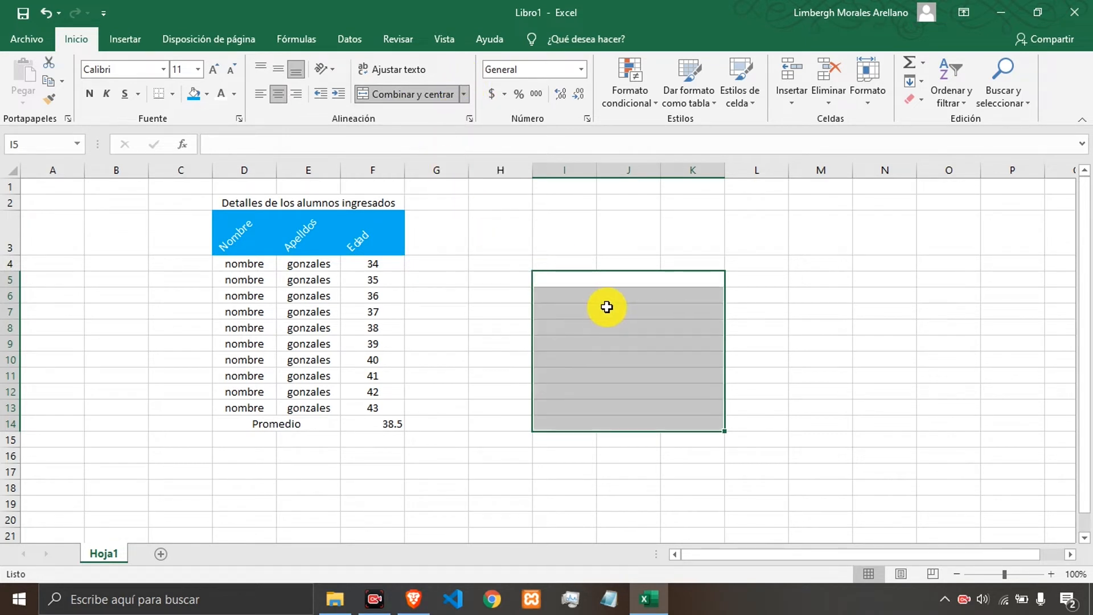
click(599, 290)
click(600, 283)
click(602, 298)
click(605, 327)
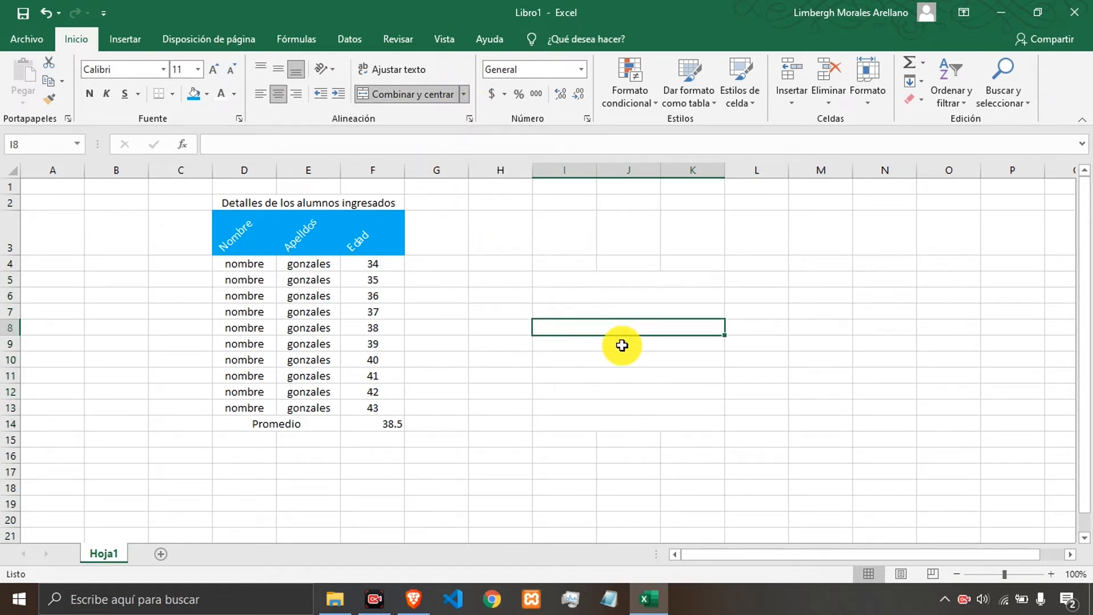
click(623, 347)
click(628, 360)
click(638, 375)
click(639, 359)
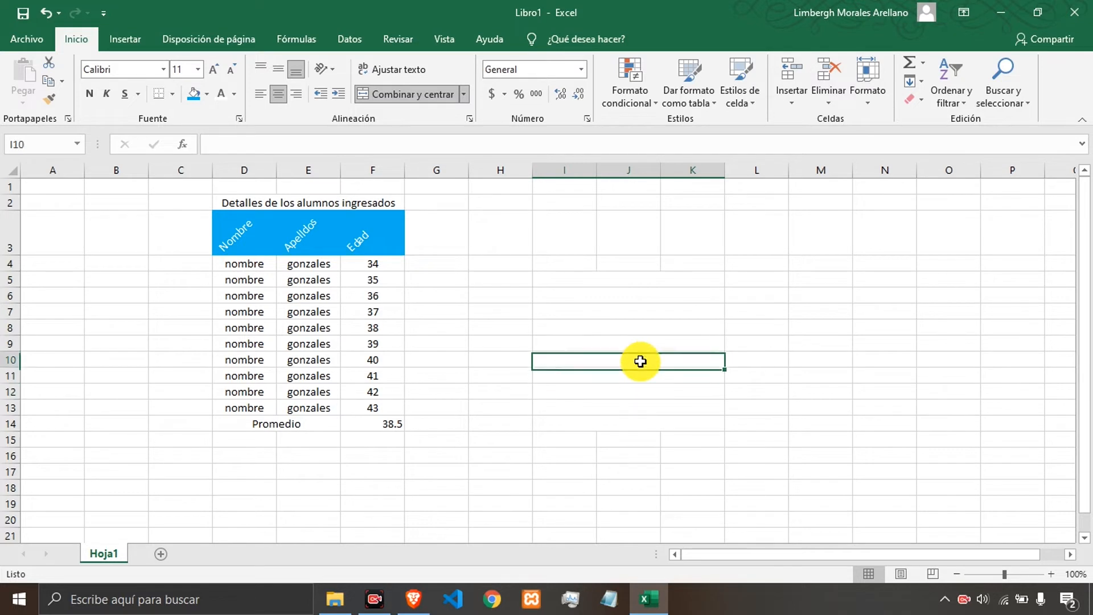
Merge the I5:K14 block into a single cell without centering.
drag(606, 271, 628, 387)
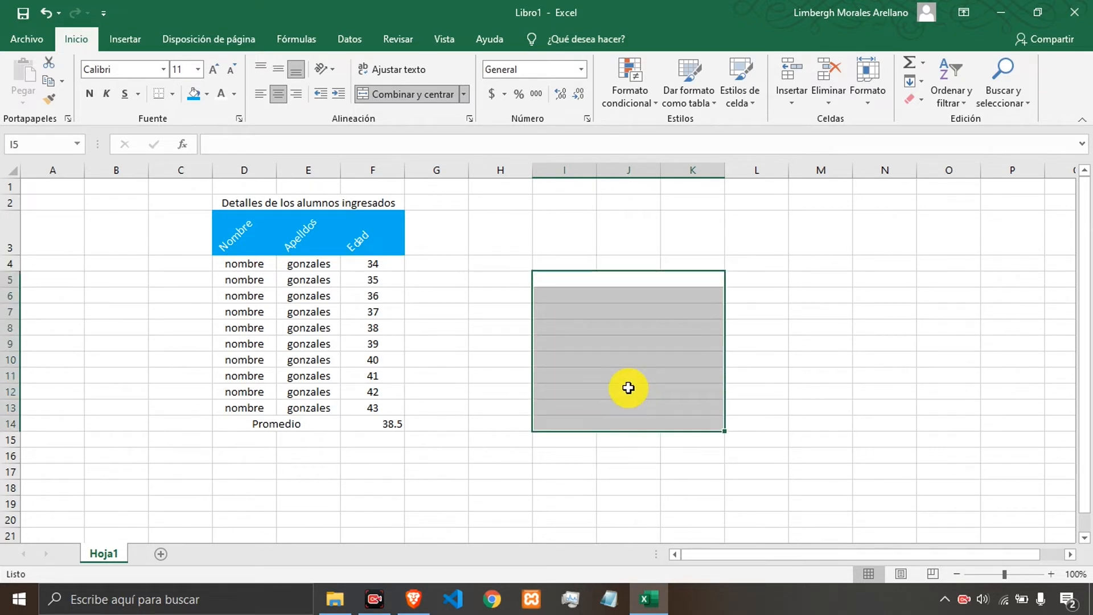
click(464, 94)
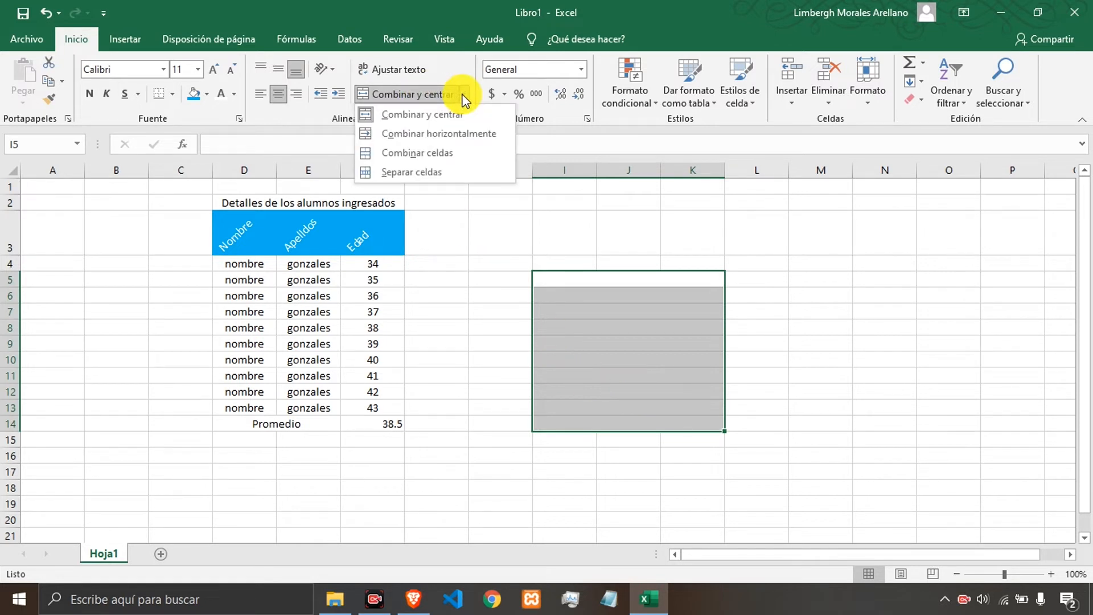
click(449, 152)
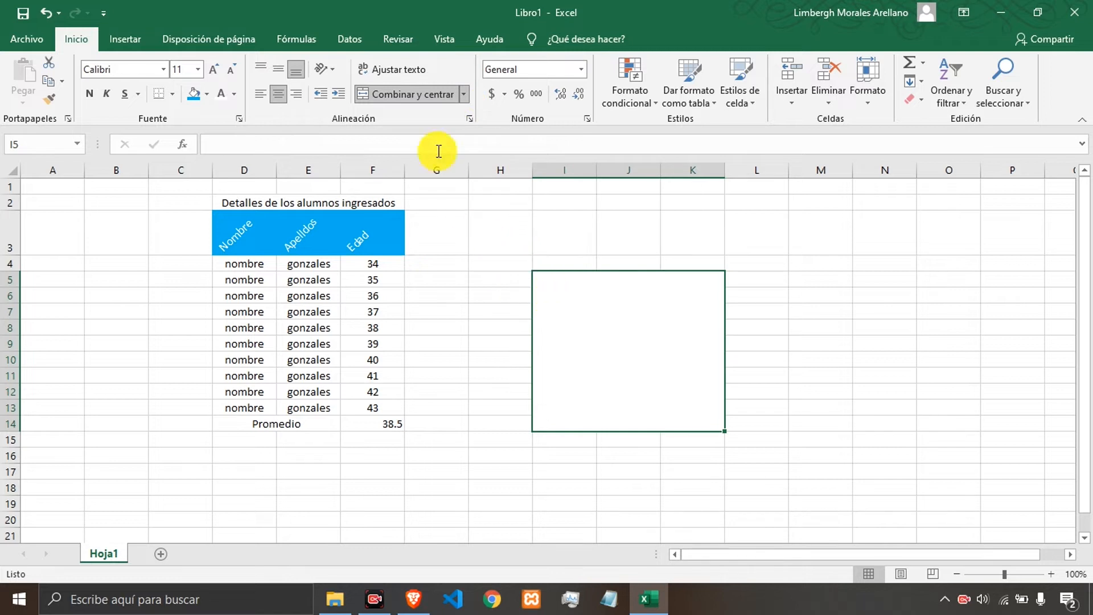
Split the I5:K14 block back into separate cells and check the individual cells.
click(464, 95)
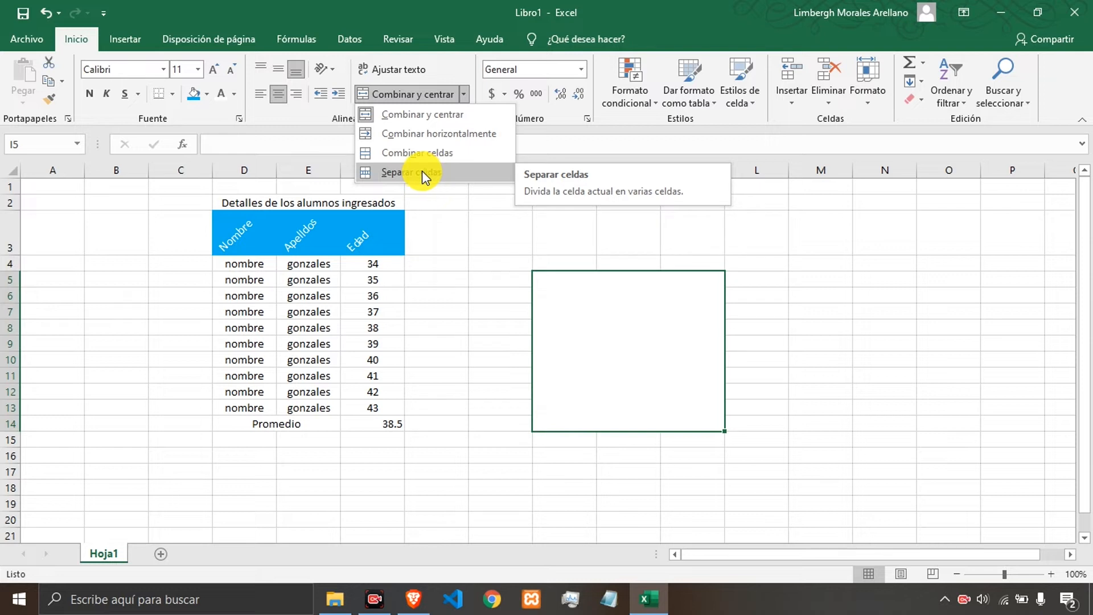
click(440, 173)
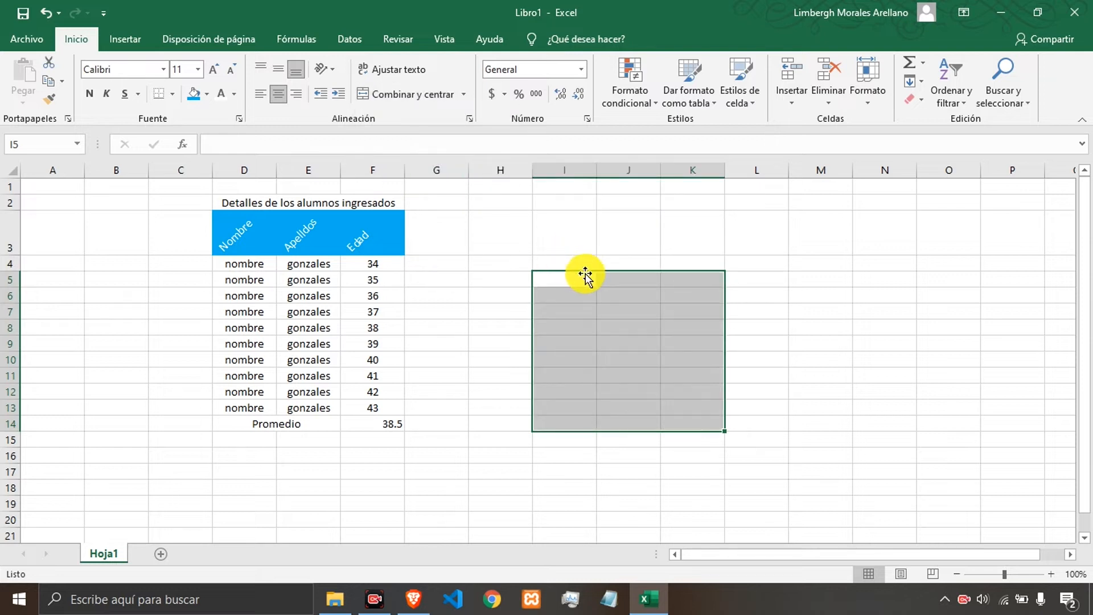
click(627, 307)
click(587, 287)
drag(587, 287, 696, 430)
click(685, 380)
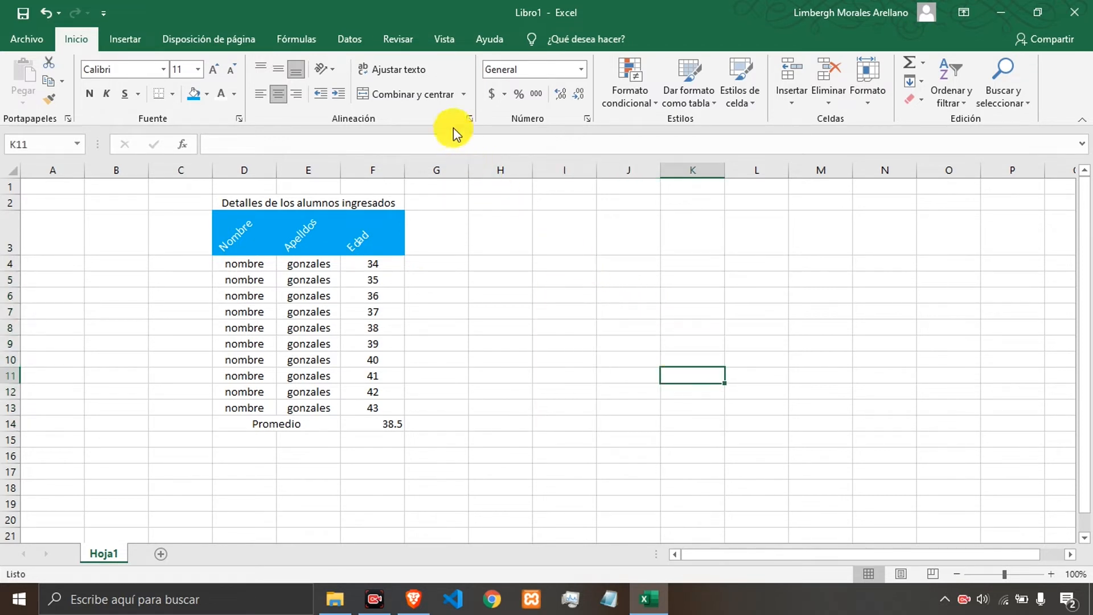
click(464, 96)
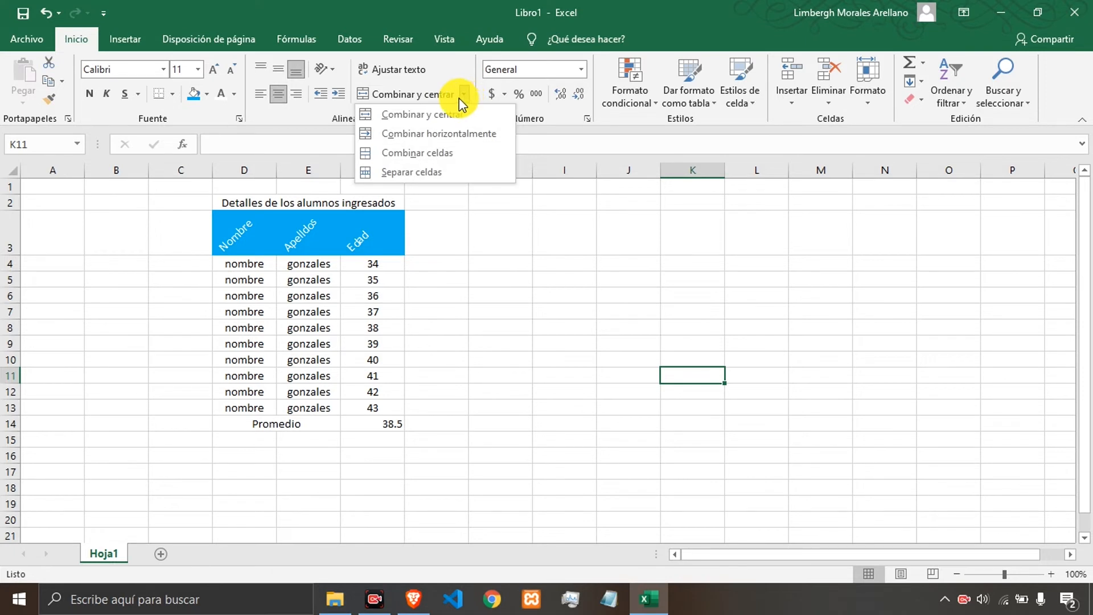
click(398, 172)
click(628, 297)
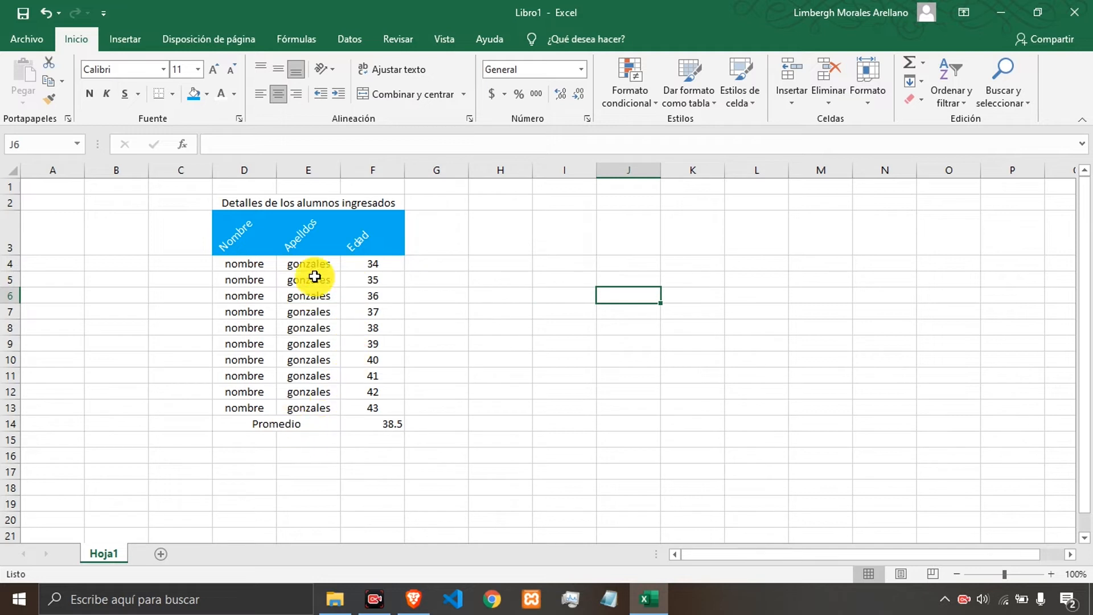
Color the title text in D2 red.
click(308, 204)
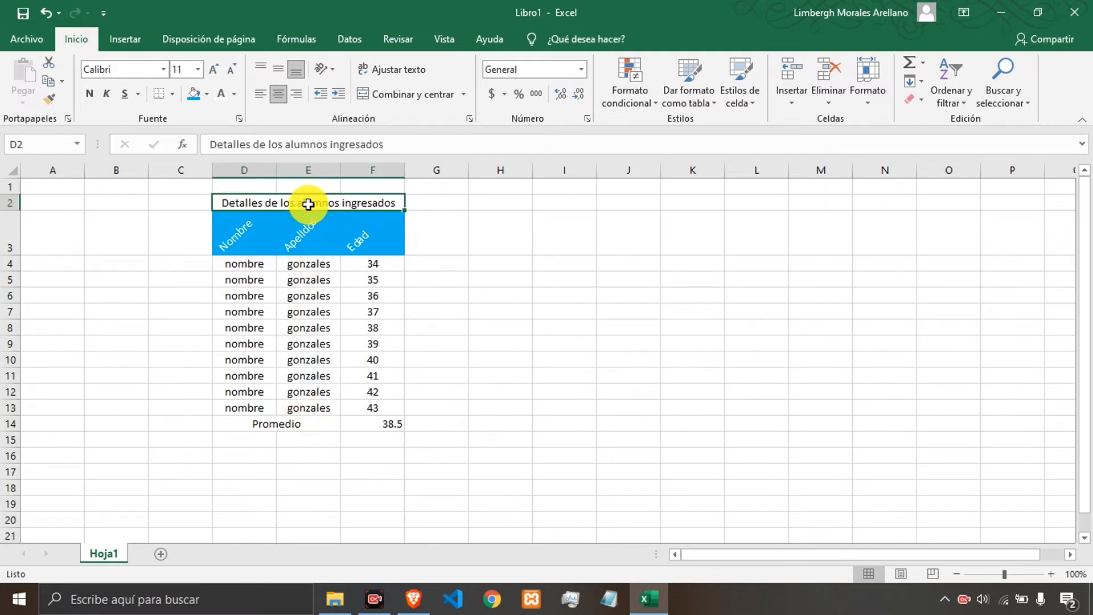
click(194, 93)
click(234, 94)
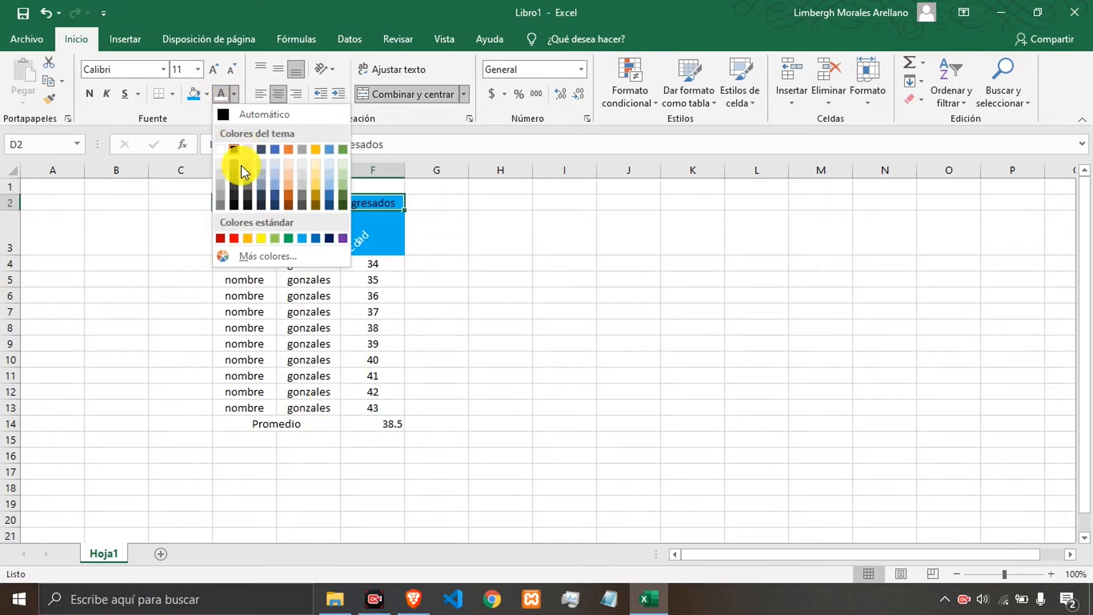
click(234, 238)
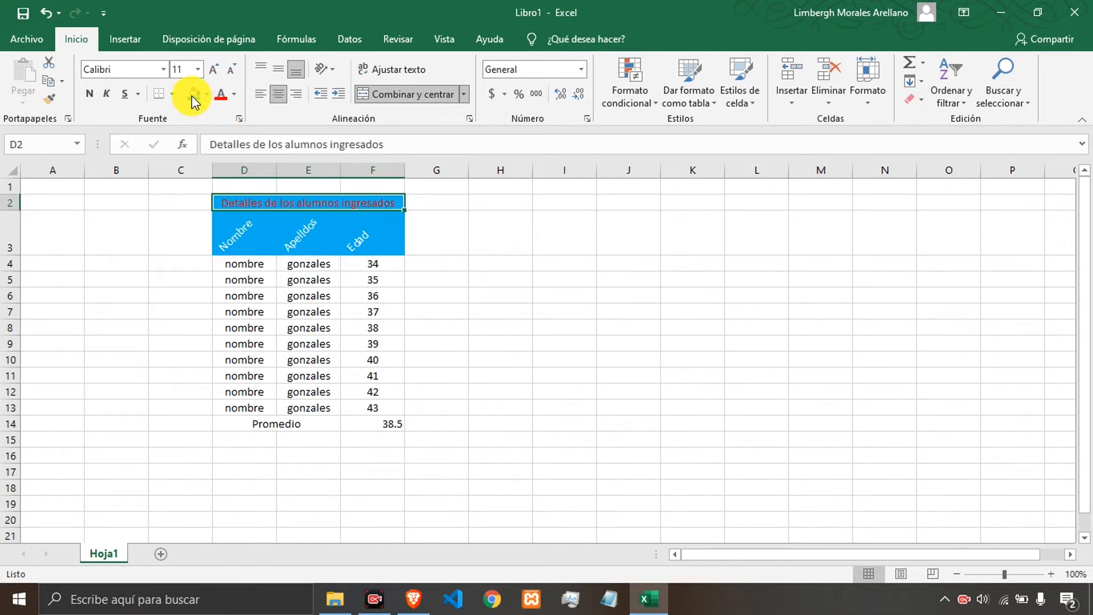
Set the title's font to Times New Roman at size 20.
text(Times New Roman)
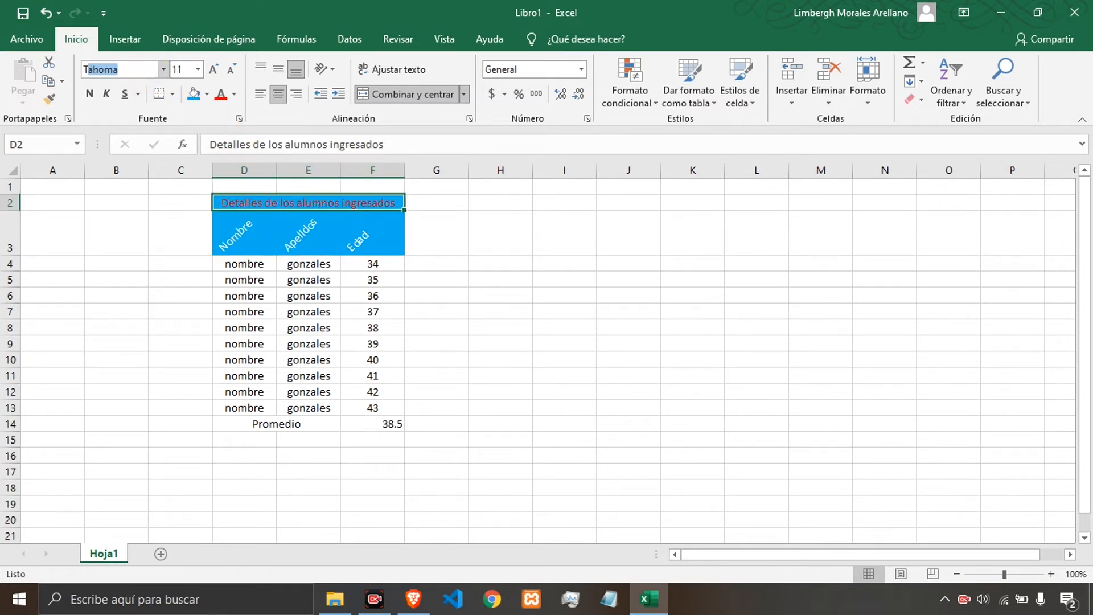
key(Tab)
text(20)
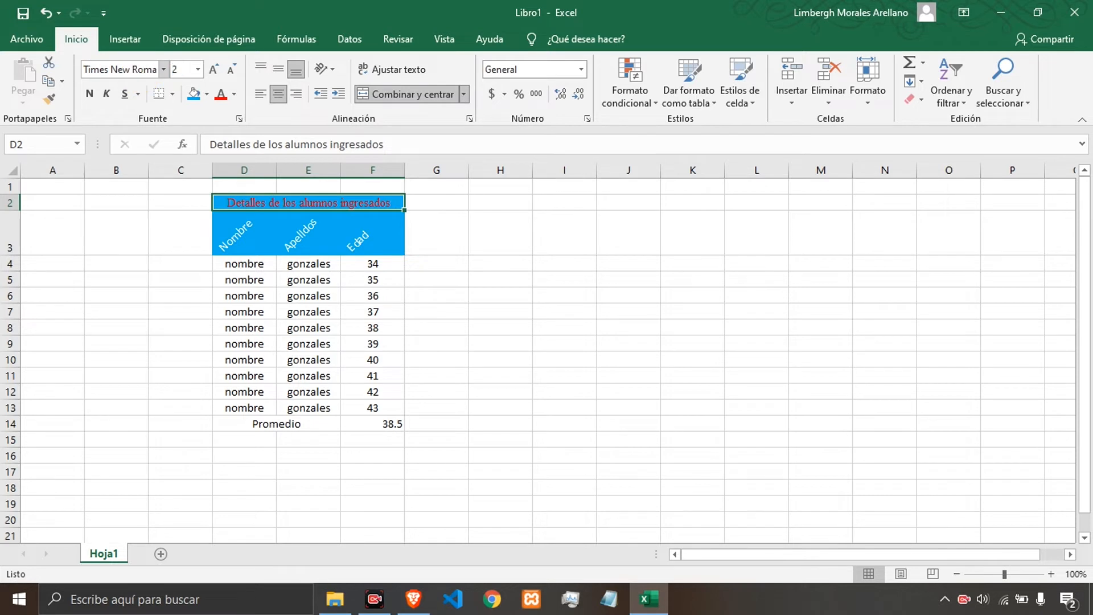
key(Return)
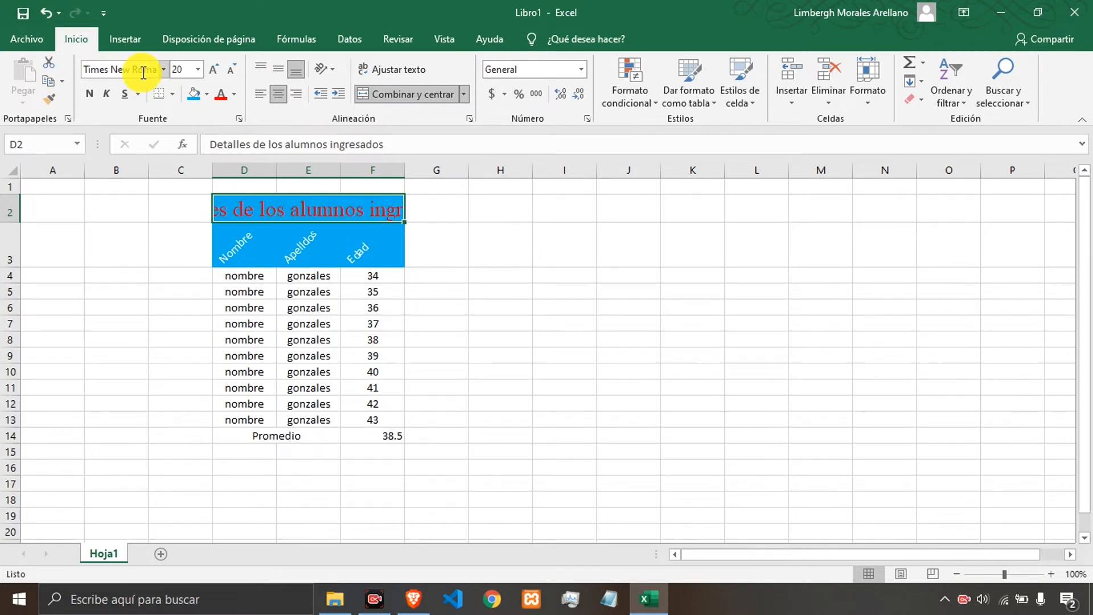
Wrap the title text and enlarge row 2's height so both lines fit.
click(409, 67)
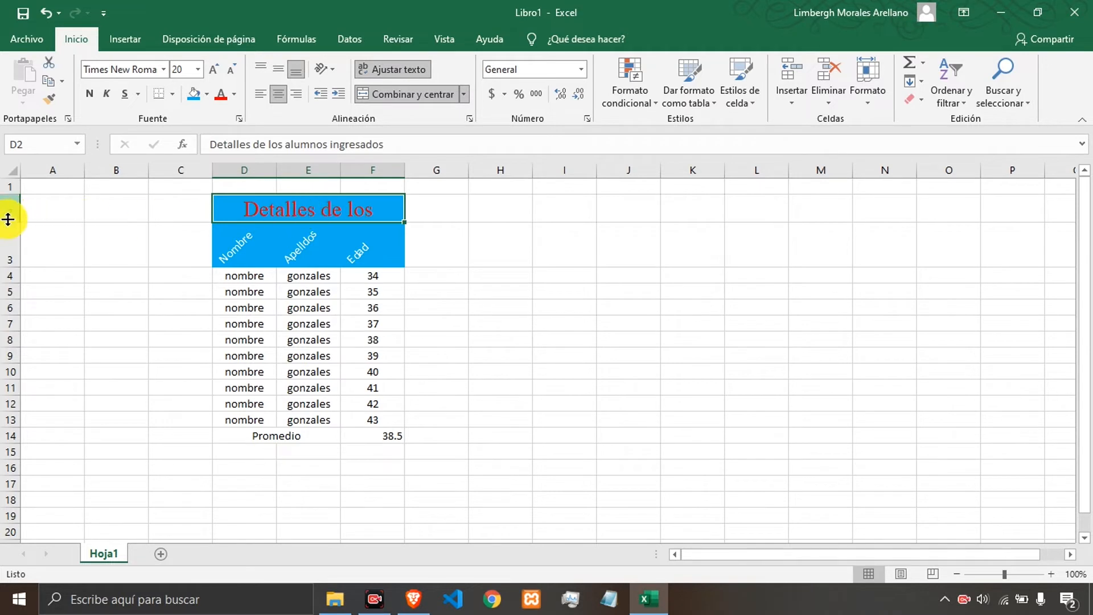
drag(10, 222, 17, 268)
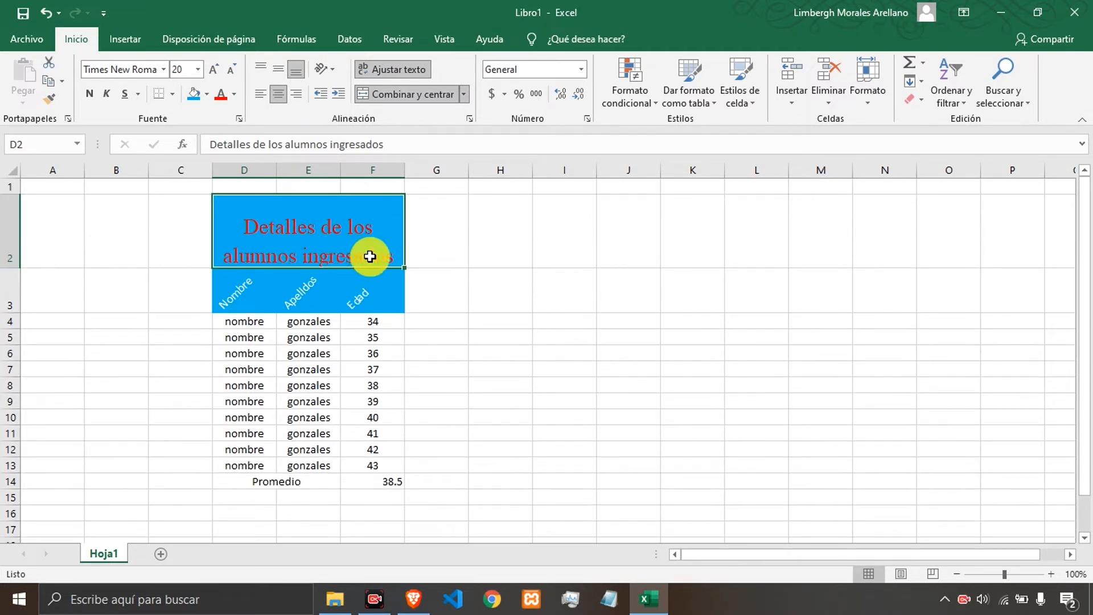
Center the title vertically within its cell.
click(274, 70)
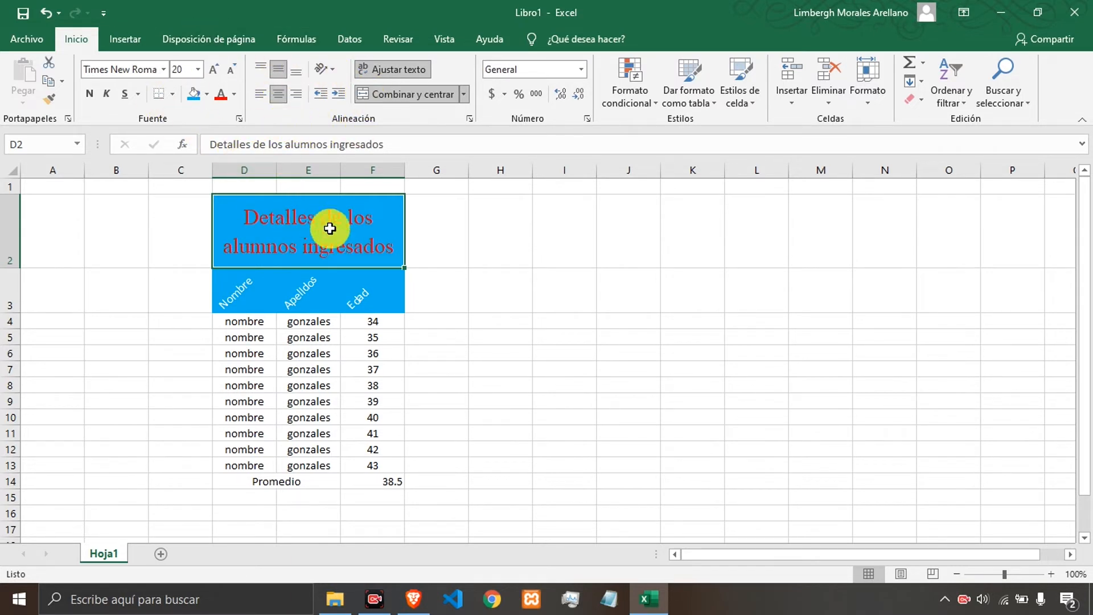
click(422, 229)
click(381, 234)
click(459, 273)
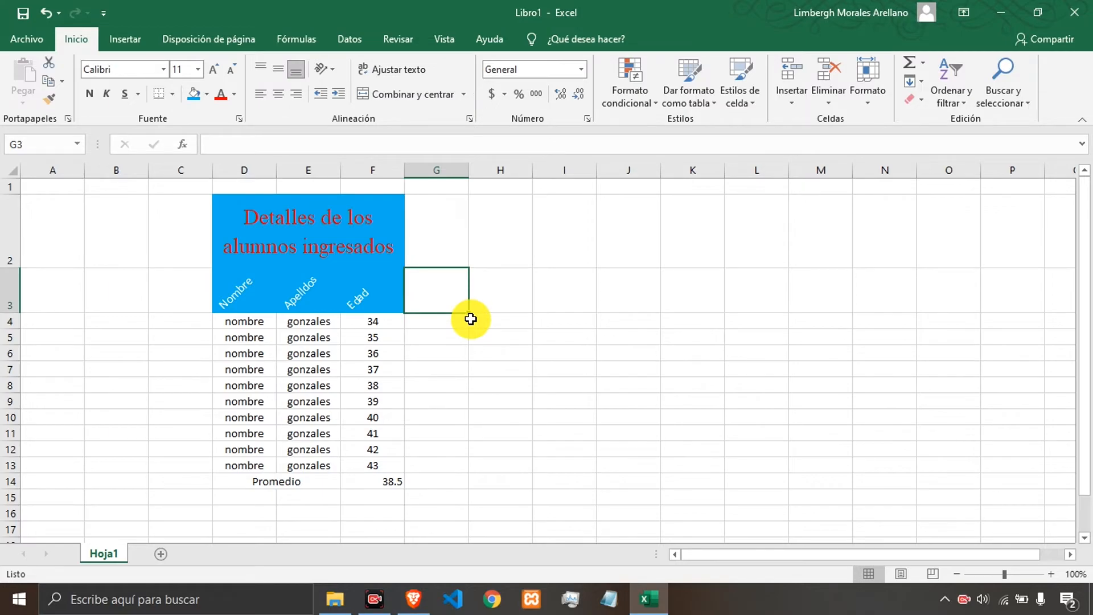
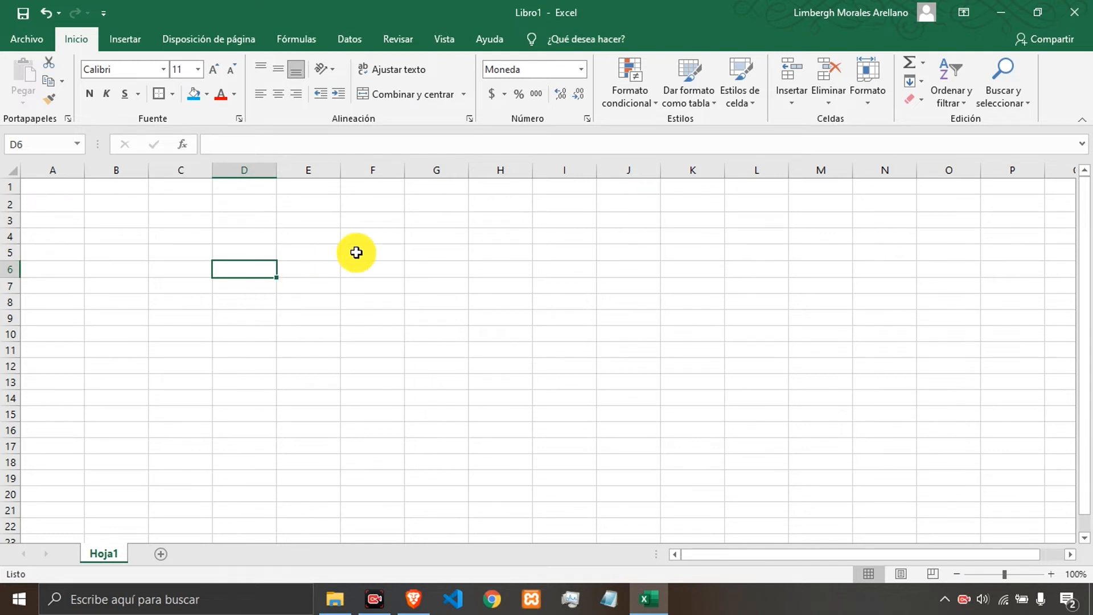
Apply the General number format to cell D6 and enter 12 in it.
click(581, 69)
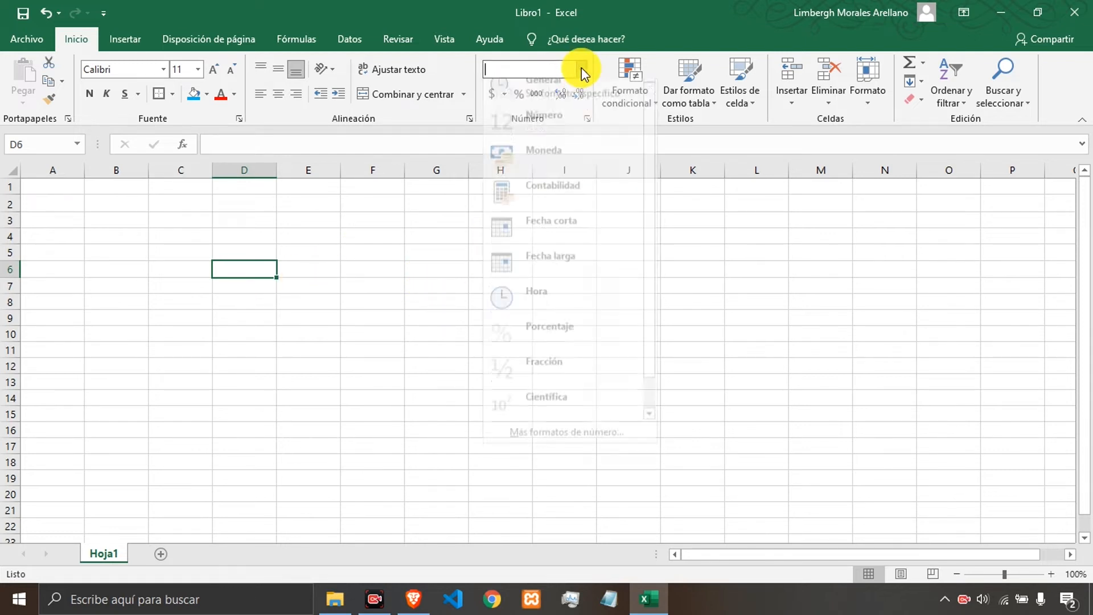
click(556, 104)
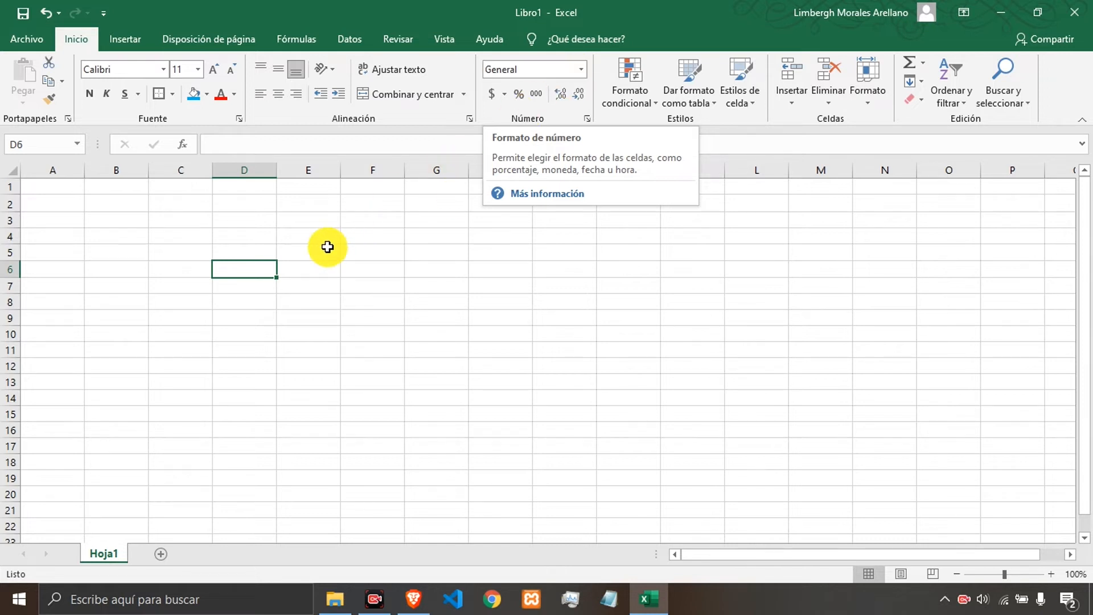
drag(336, 268, 264, 270)
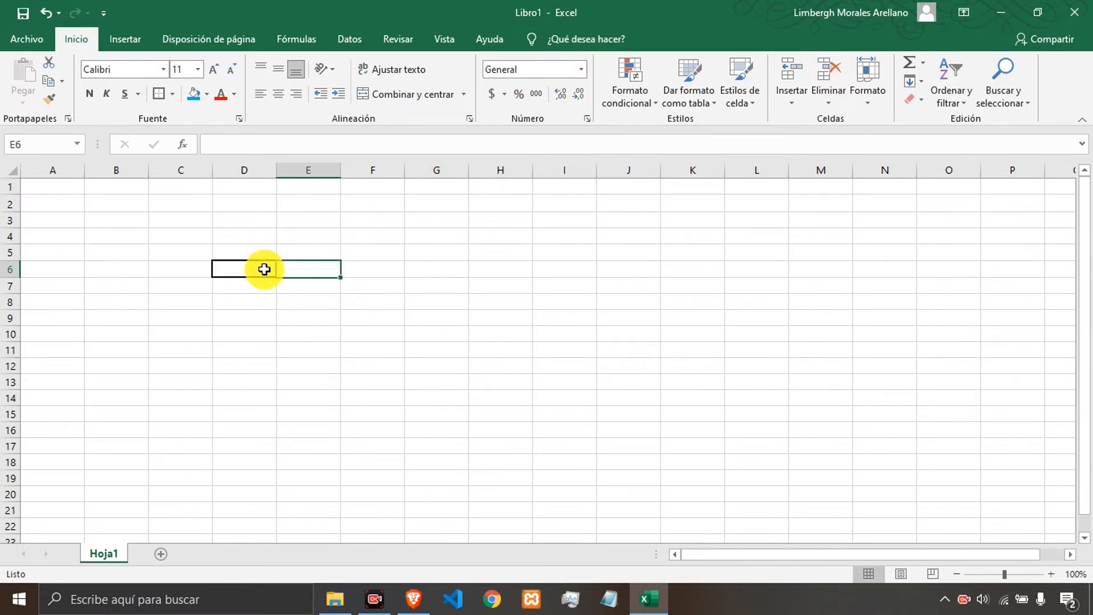
click(264, 269)
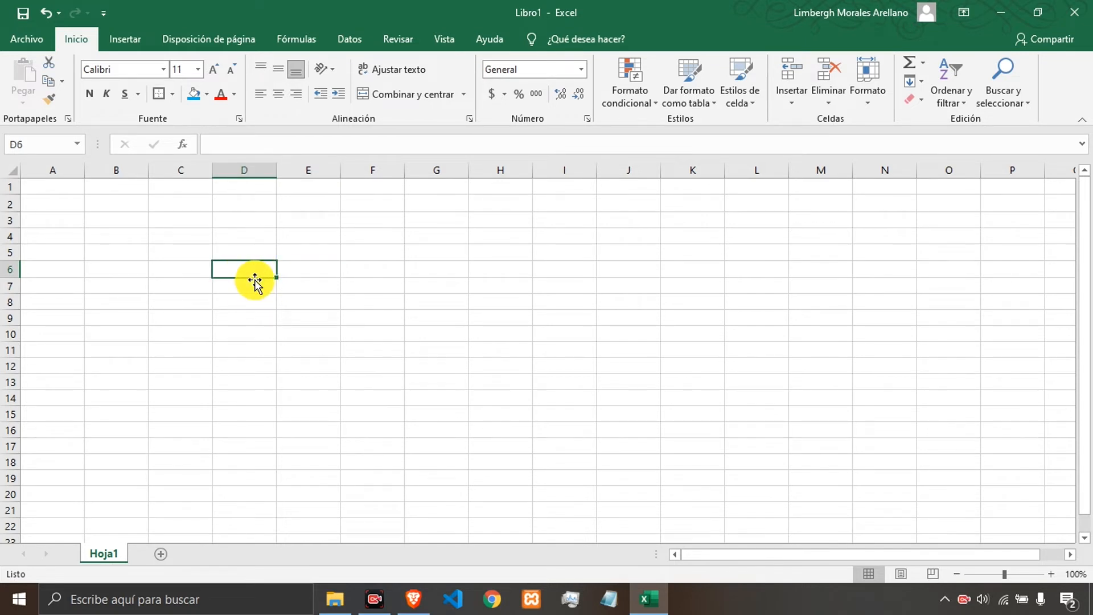
text(12)
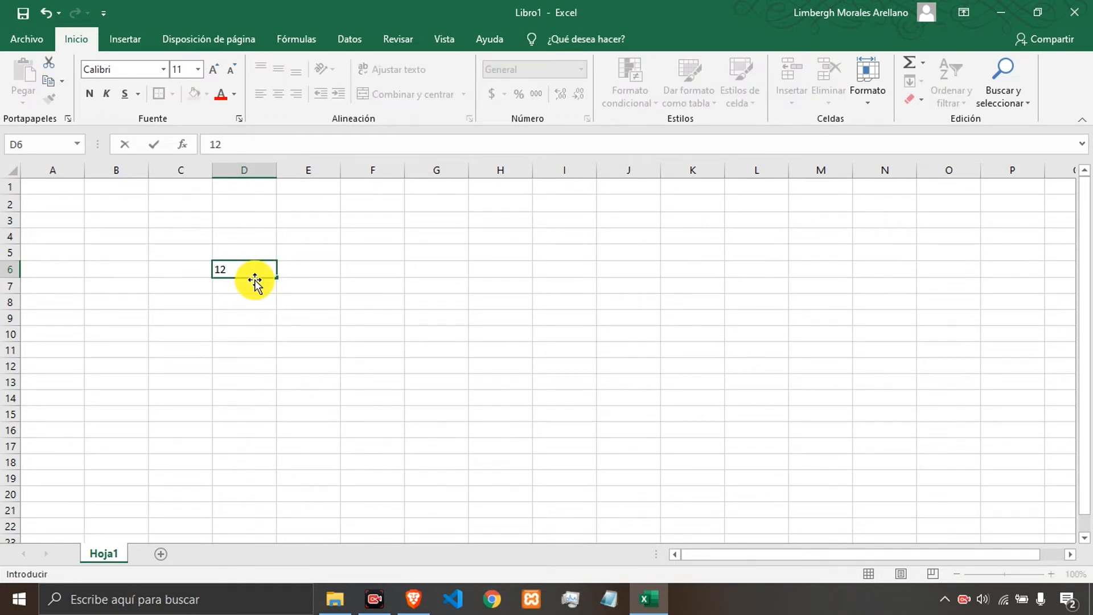
key(Return)
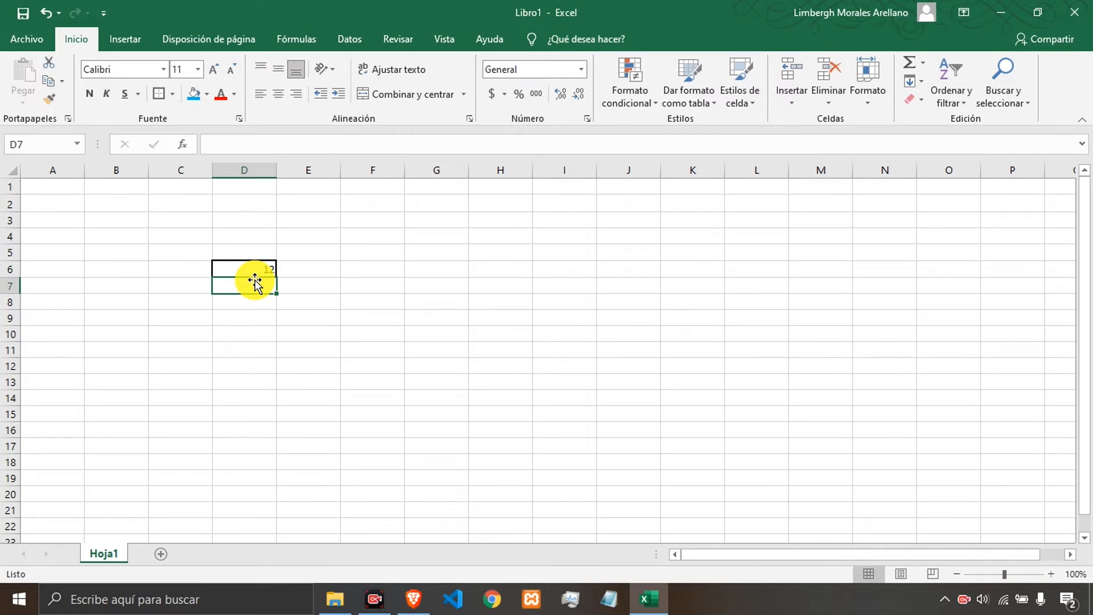
key(Up)
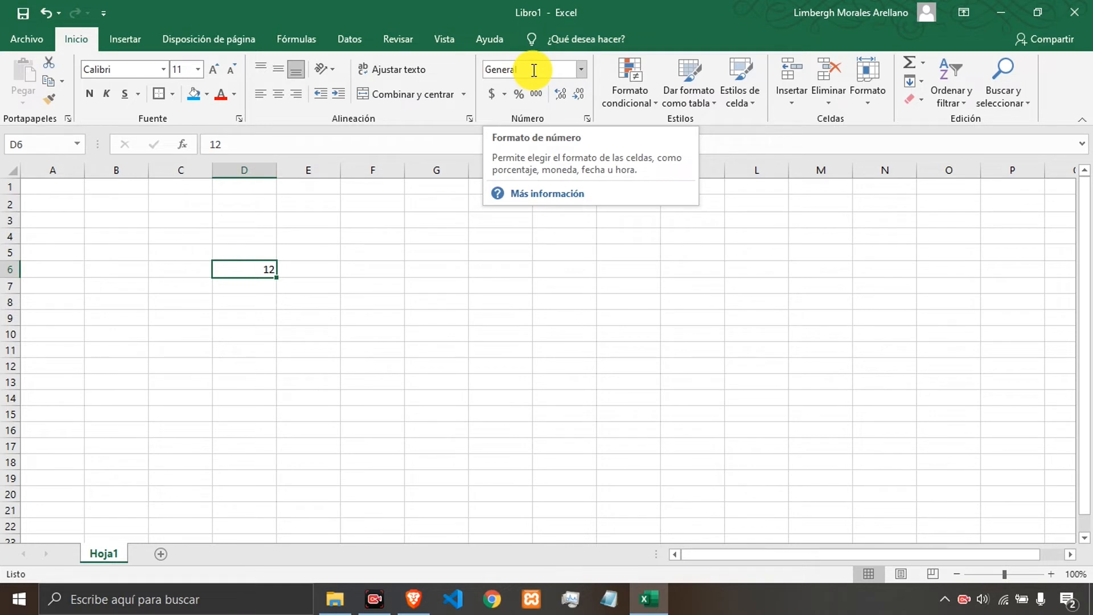
Apply the Number format to D6, add one decimal place, then remove decimals until none remain.
click(582, 69)
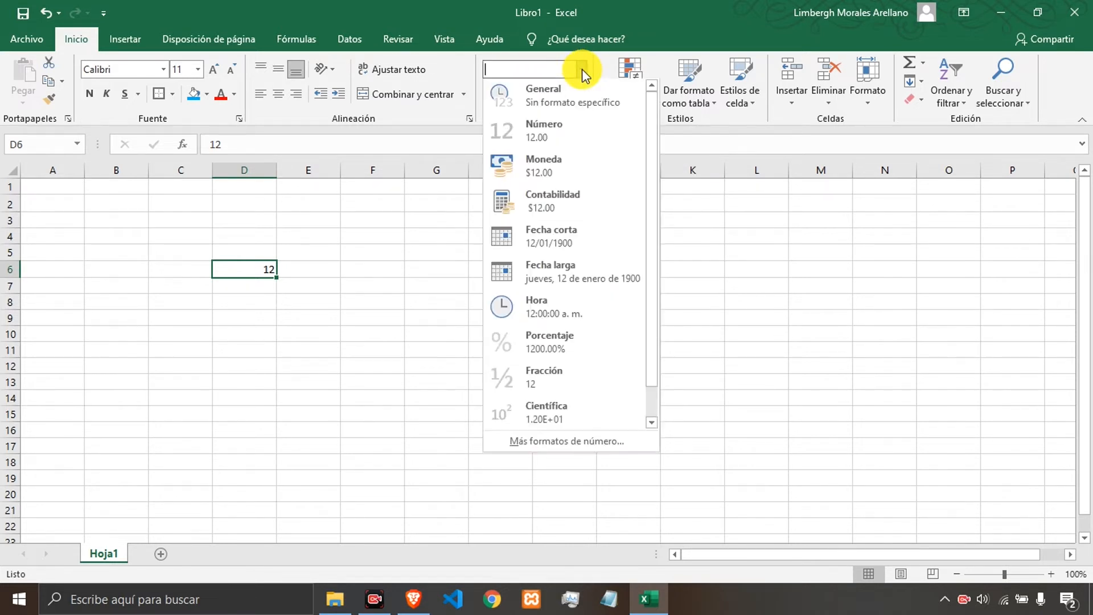
click(555, 134)
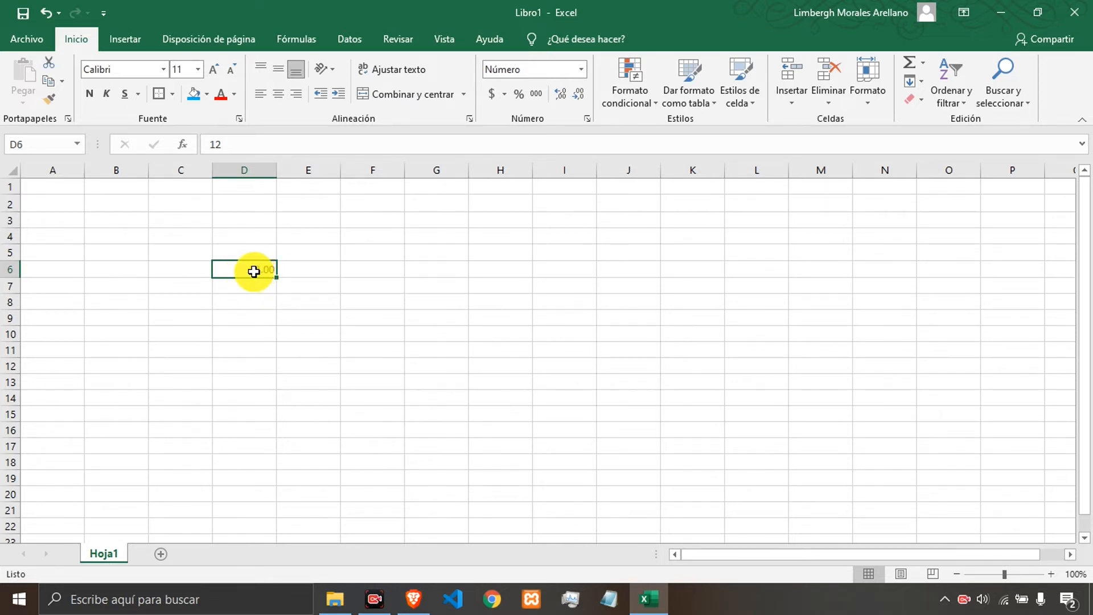
click(564, 97)
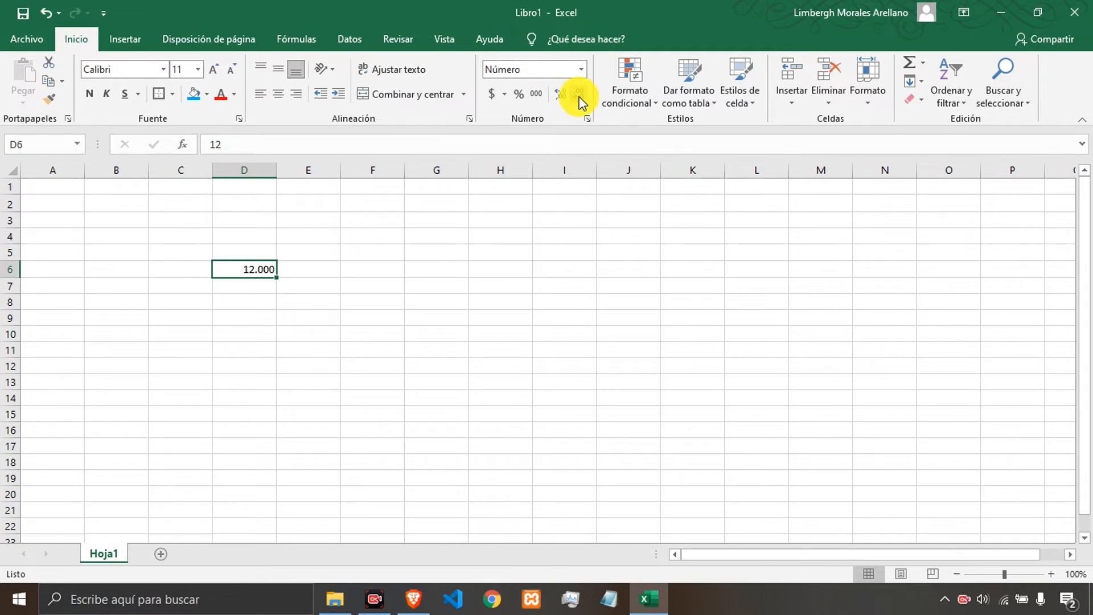
click(579, 97)
click(580, 97)
click(580, 97)
click(300, 267)
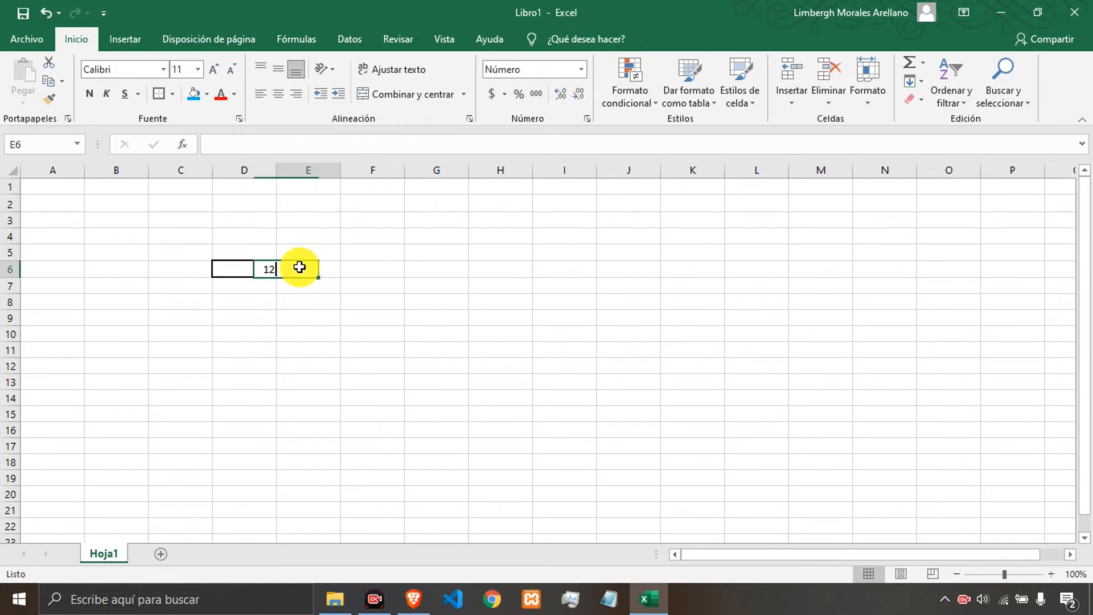
click(243, 268)
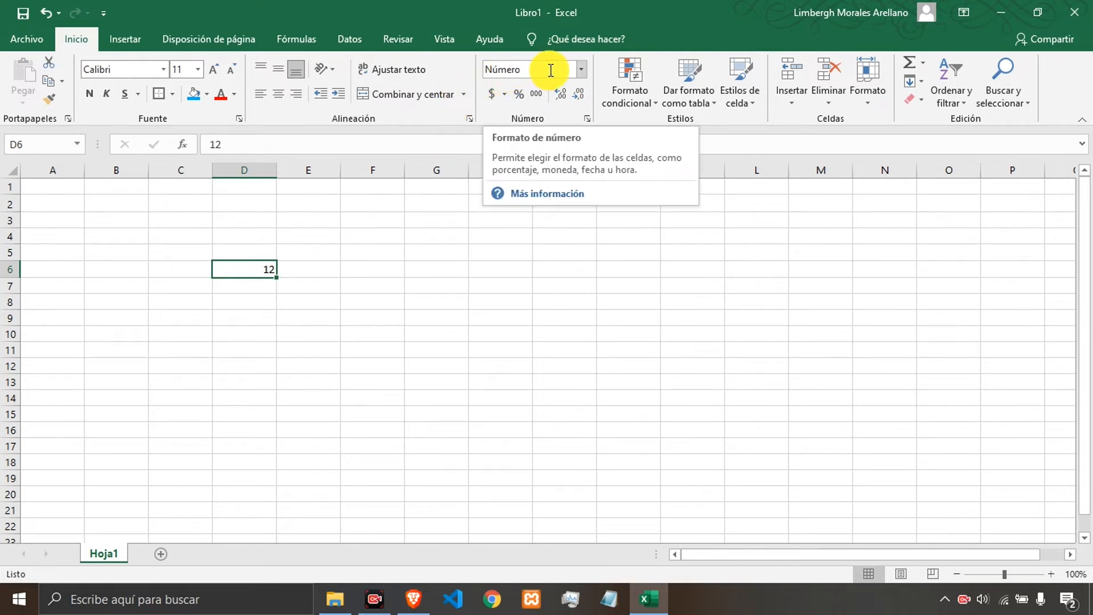
Apply the Accounting format to D6 and adjust its decimal places to show one decimal.
click(493, 94)
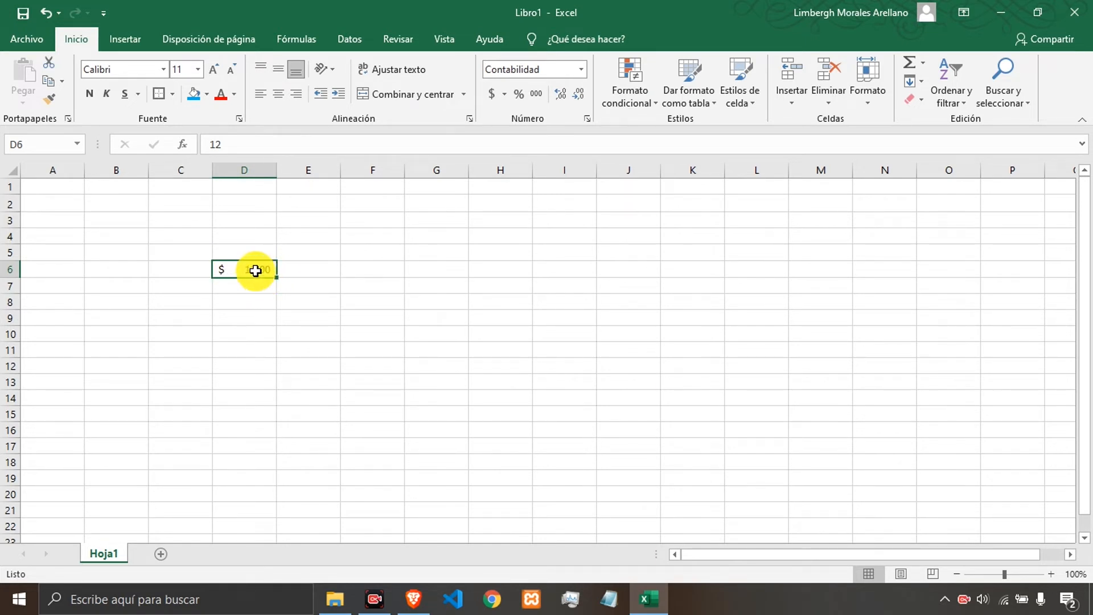
click(576, 95)
click(576, 96)
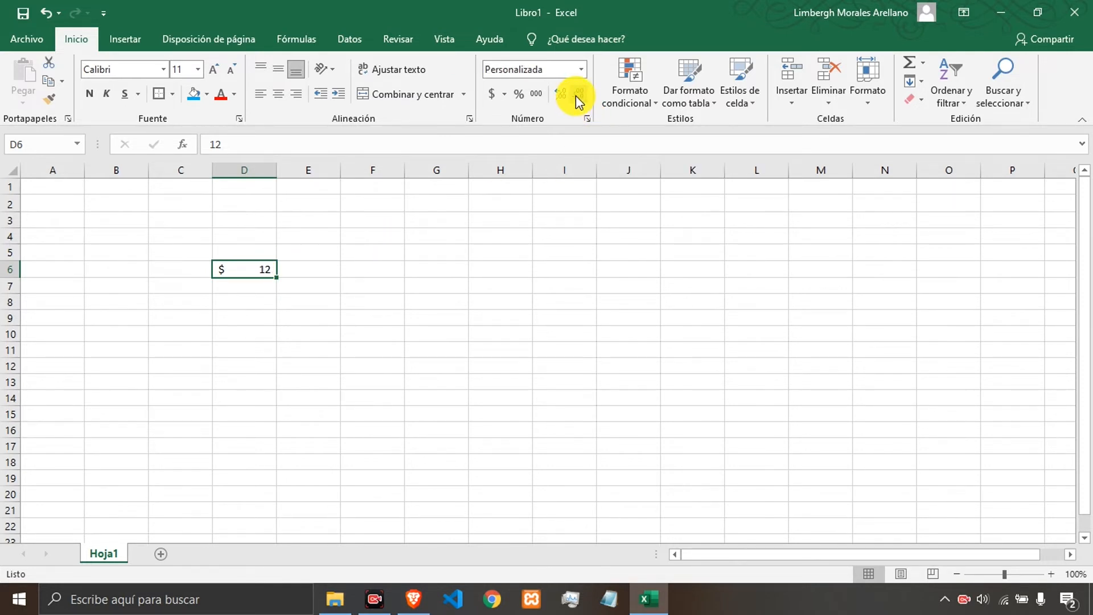
click(560, 95)
click(561, 96)
click(560, 96)
click(560, 95)
click(560, 96)
click(576, 97)
click(575, 97)
click(576, 97)
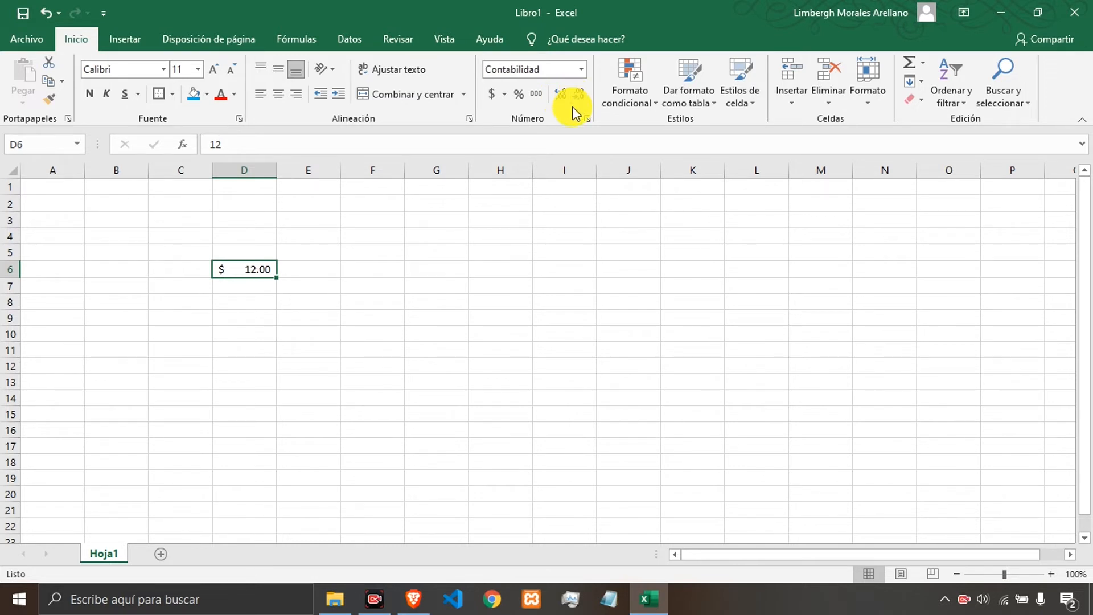
click(575, 97)
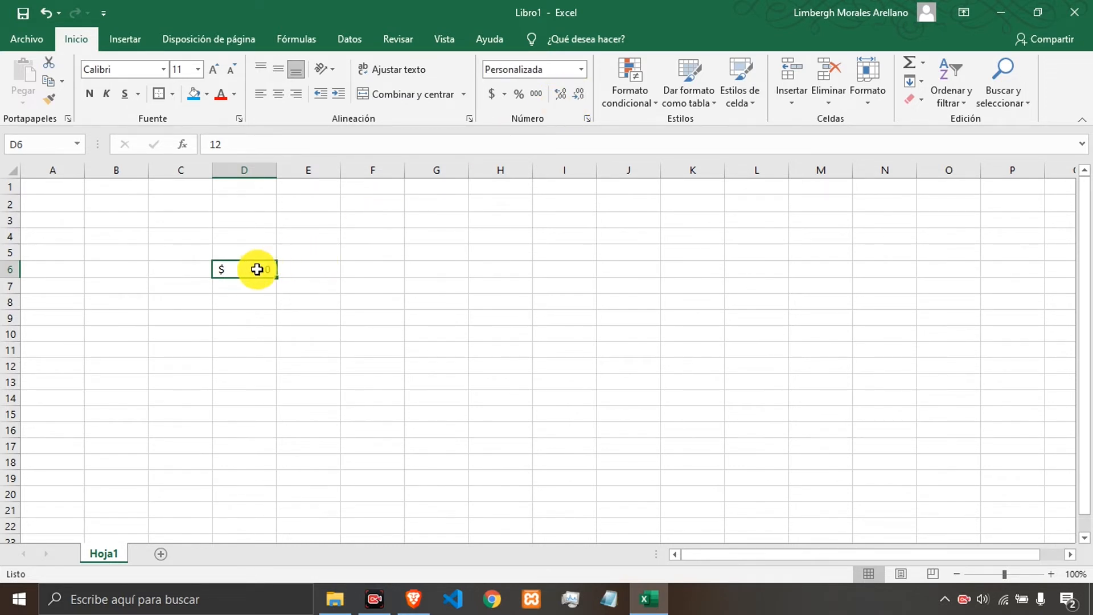
Apply the Short Date format to D6 and enter 1 in it.
click(581, 70)
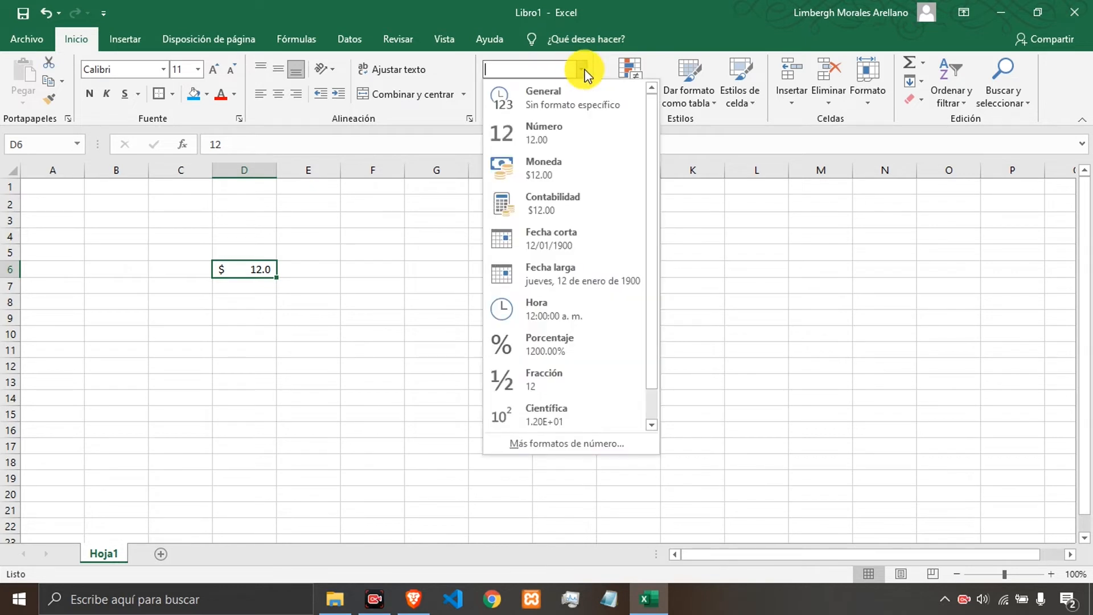
click(553, 241)
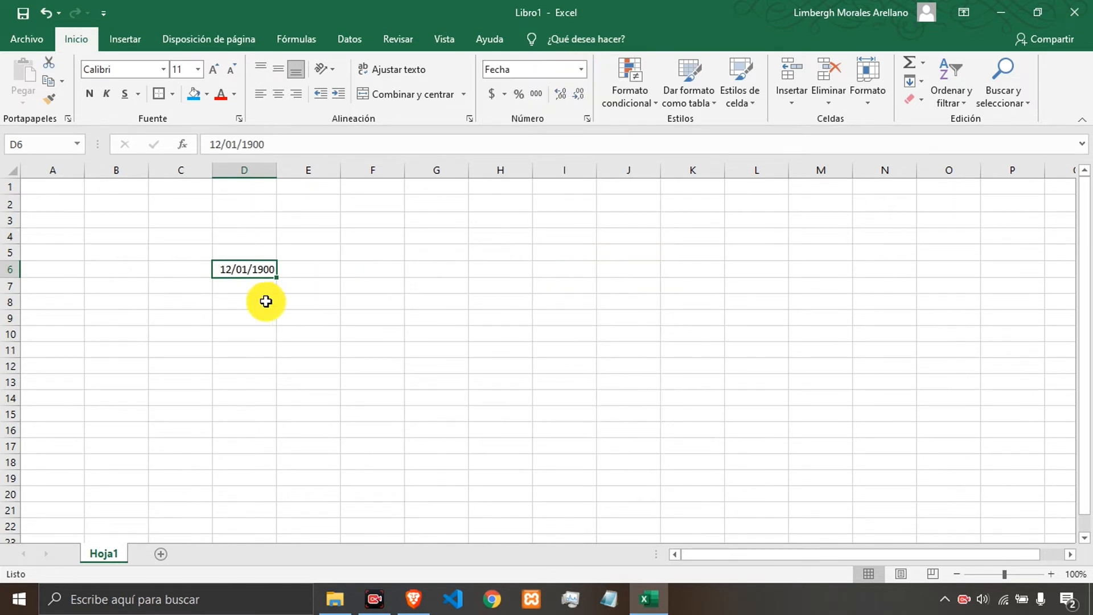
click(251, 284)
click(252, 269)
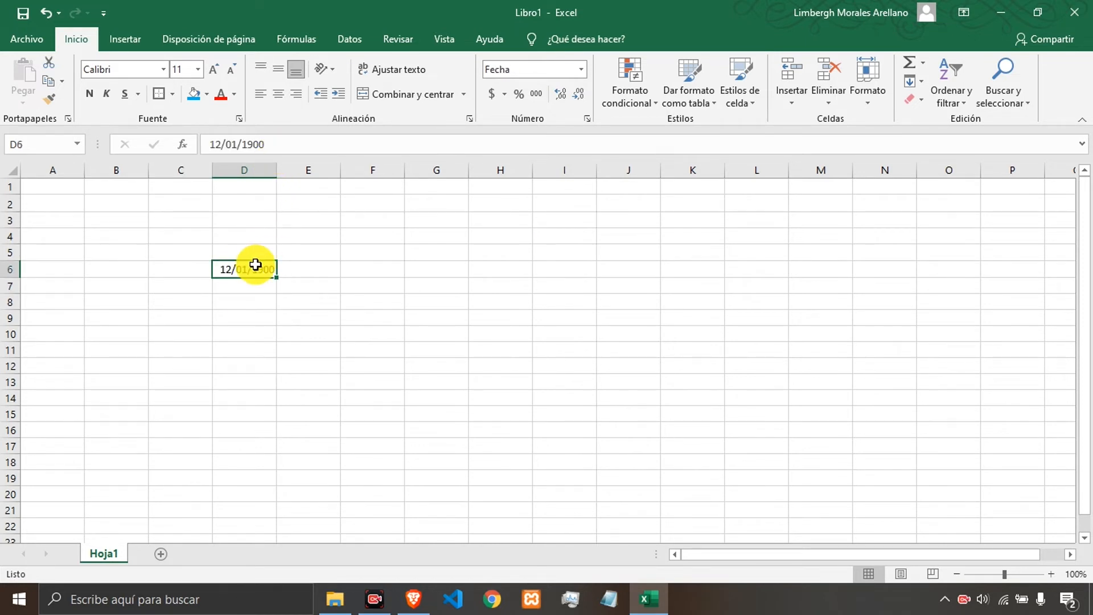
text(1)
key(Return)
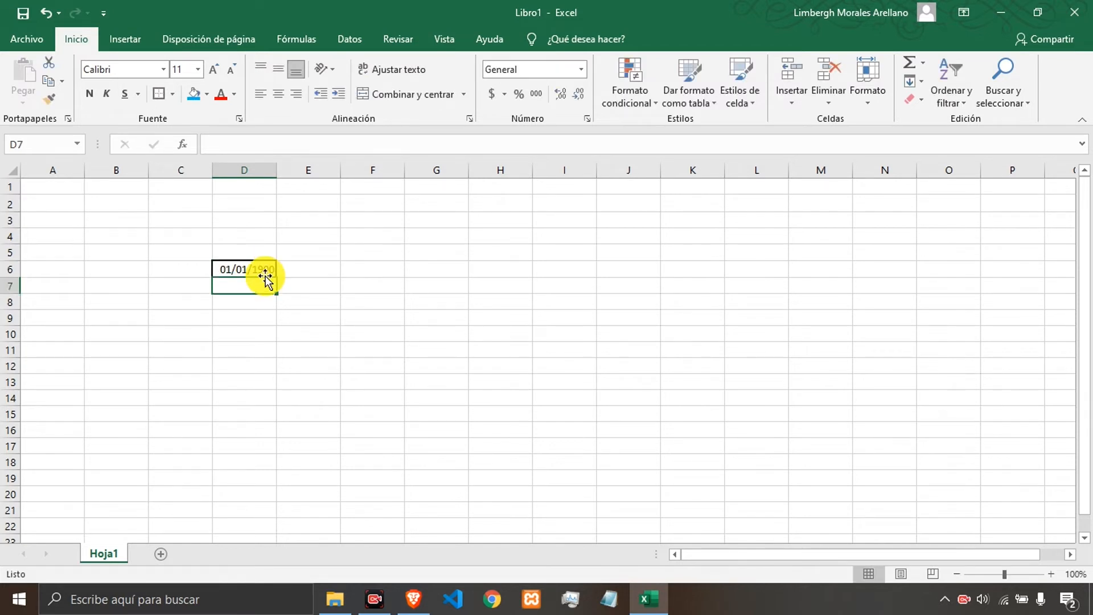
click(257, 269)
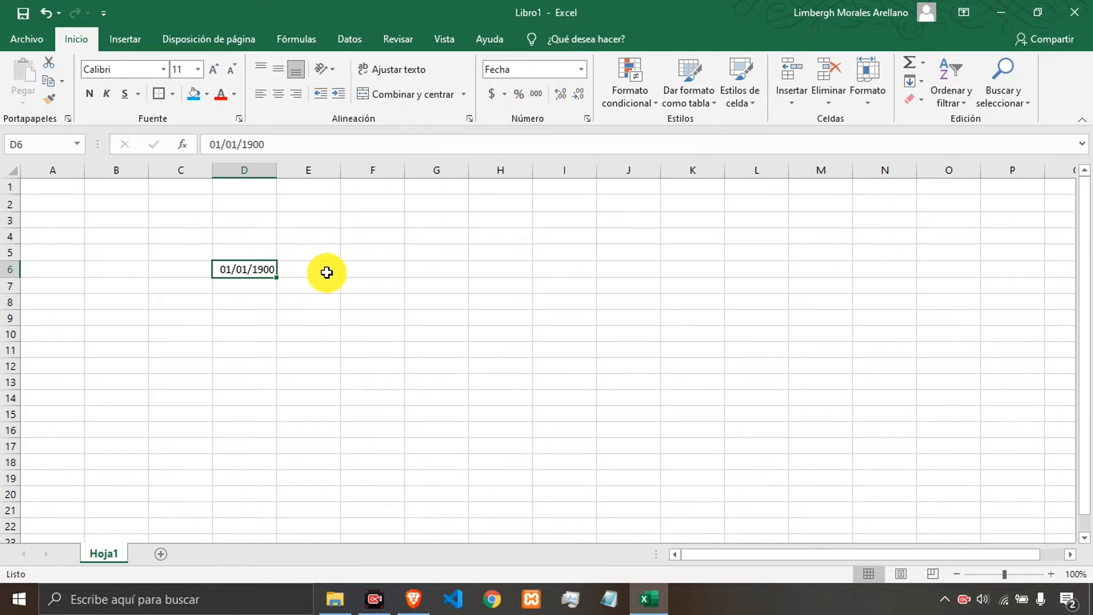
click(357, 271)
click(372, 251)
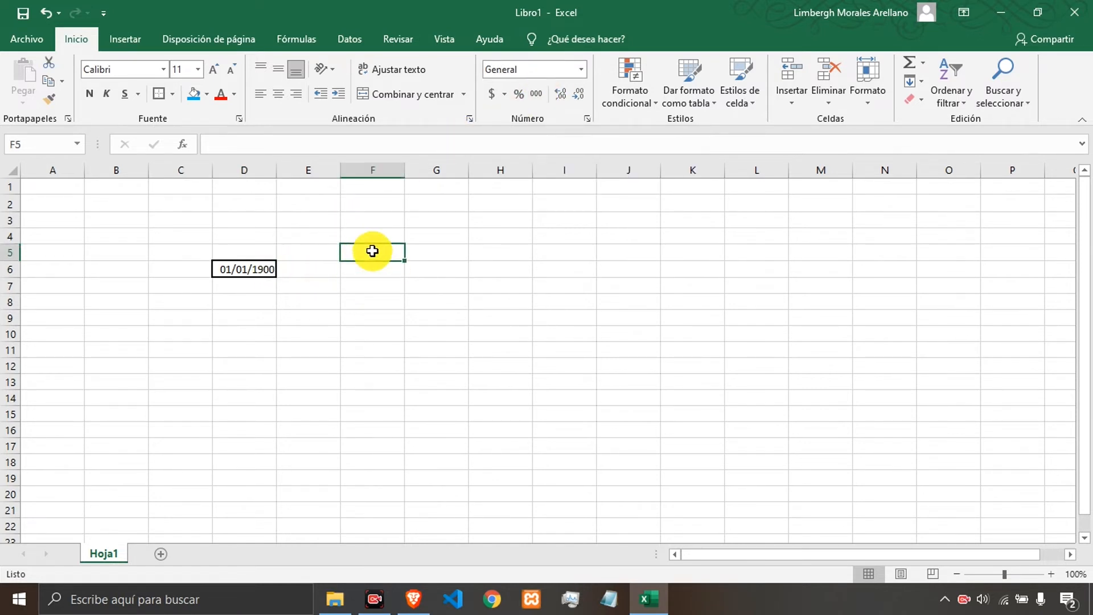
drag(317, 246, 547, 336)
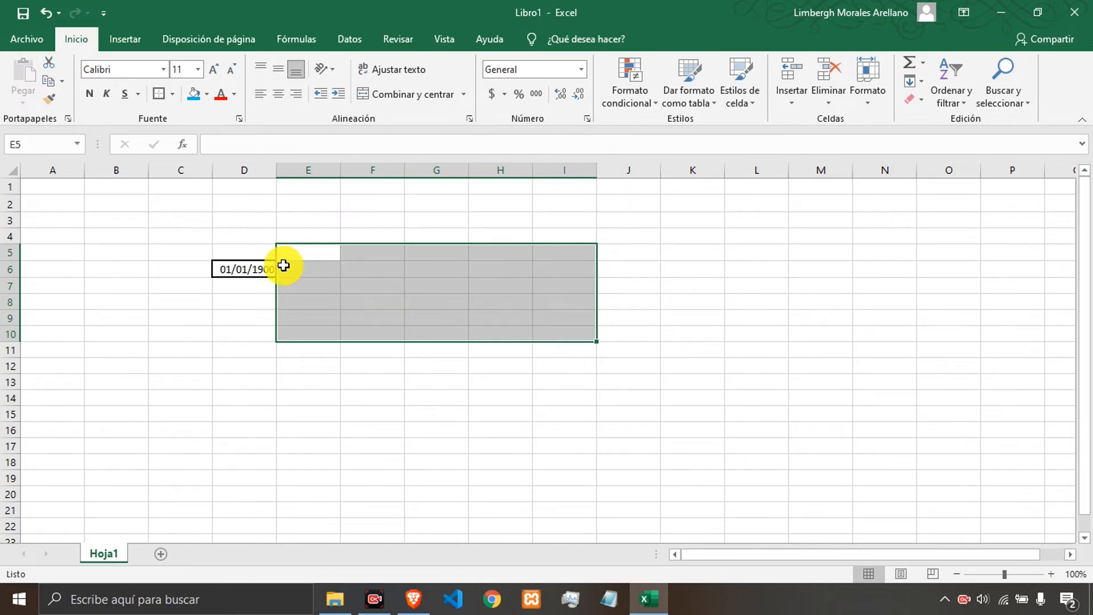
click(257, 268)
Apply the Time format to D6 and inspect its contents in the formula bar.
click(580, 69)
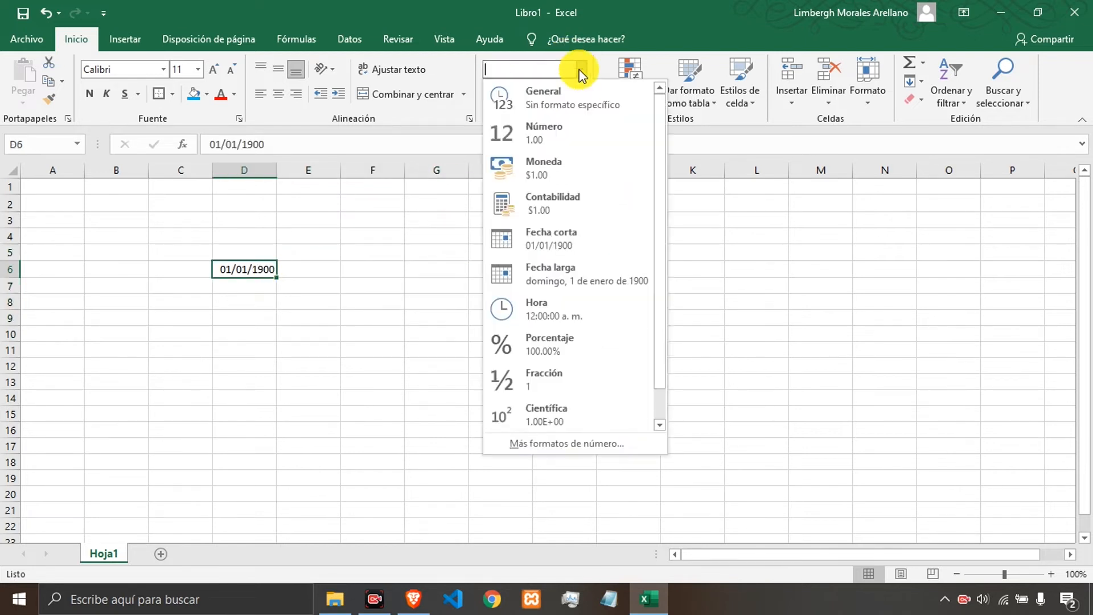
click(565, 313)
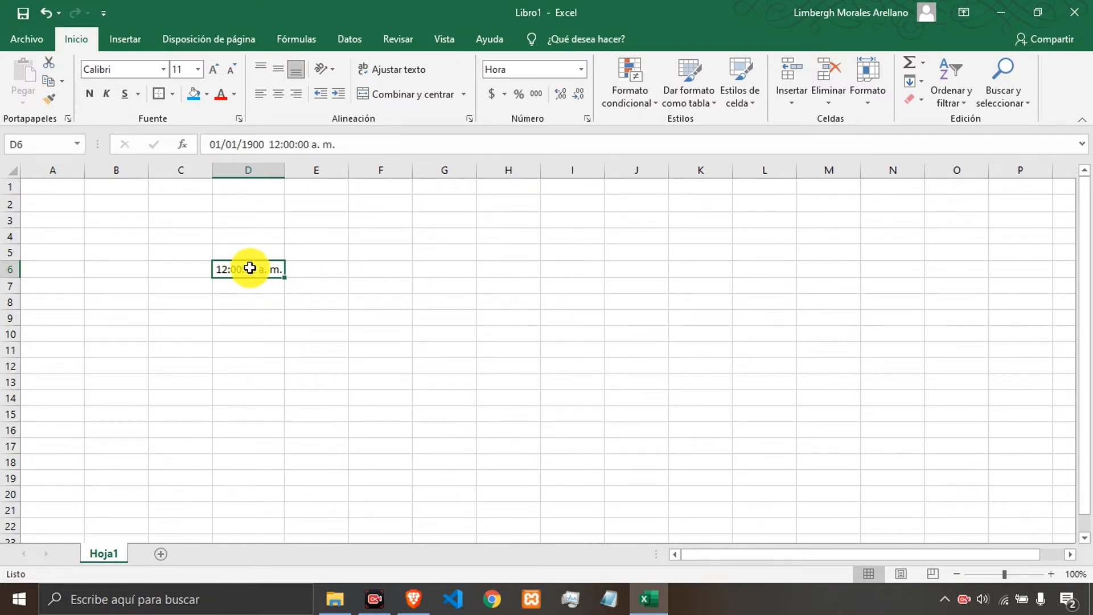
click(260, 145)
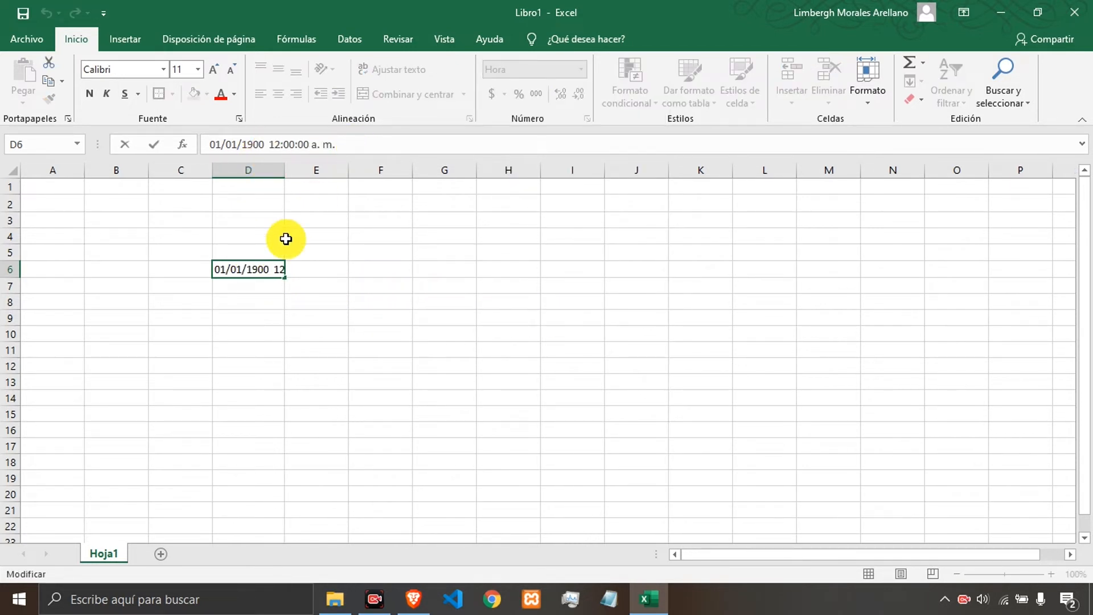
click(261, 287)
Clear D6 and enter 23 in it.
click(254, 272)
key(Delete)
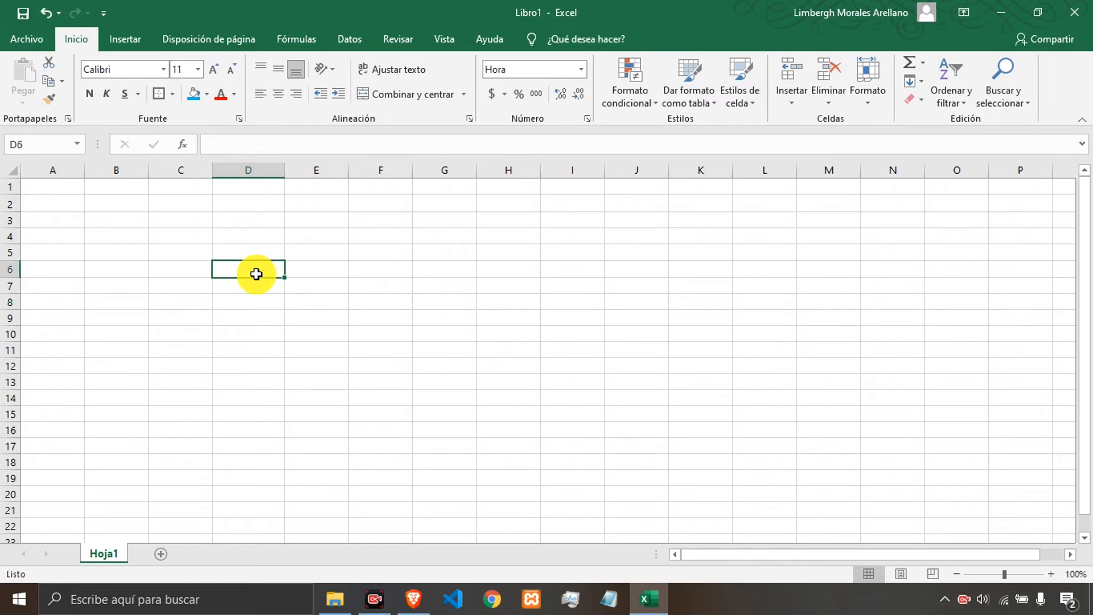
key(Up)
key(Down)
text(24)
key(Return)
click(256, 274)
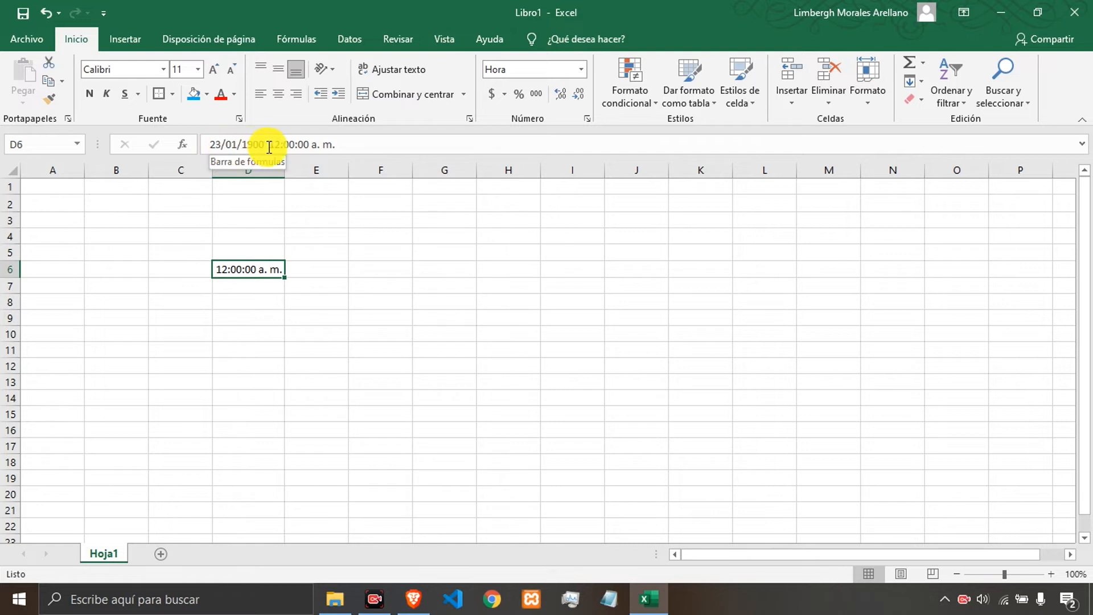
Apply the Short Date format to D6.
click(581, 70)
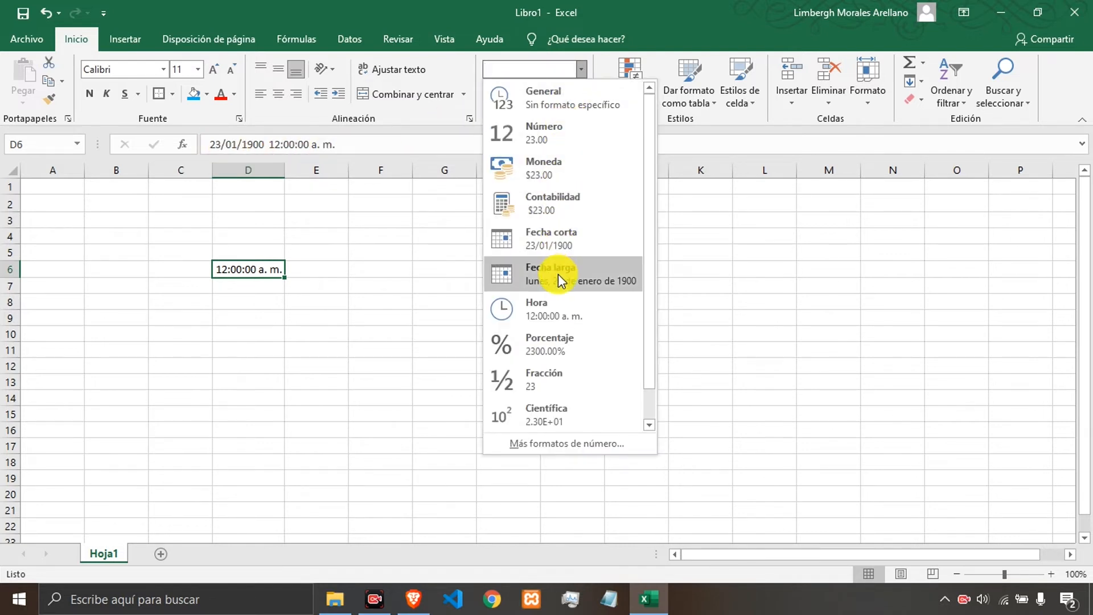
click(561, 246)
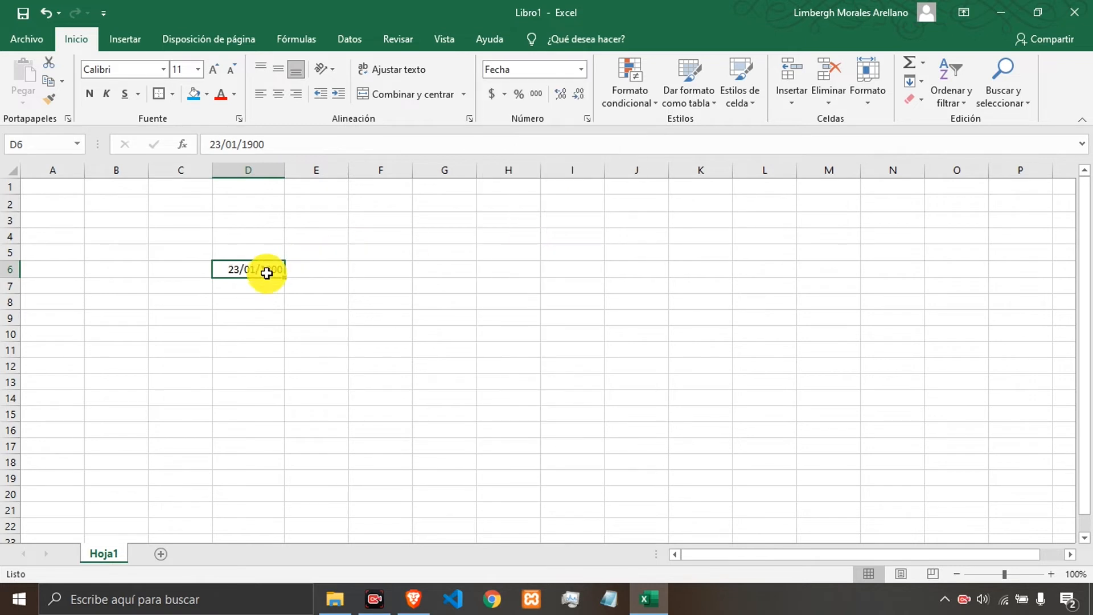
Apply the Percentage format to D6 and enter 1 in it.
click(581, 69)
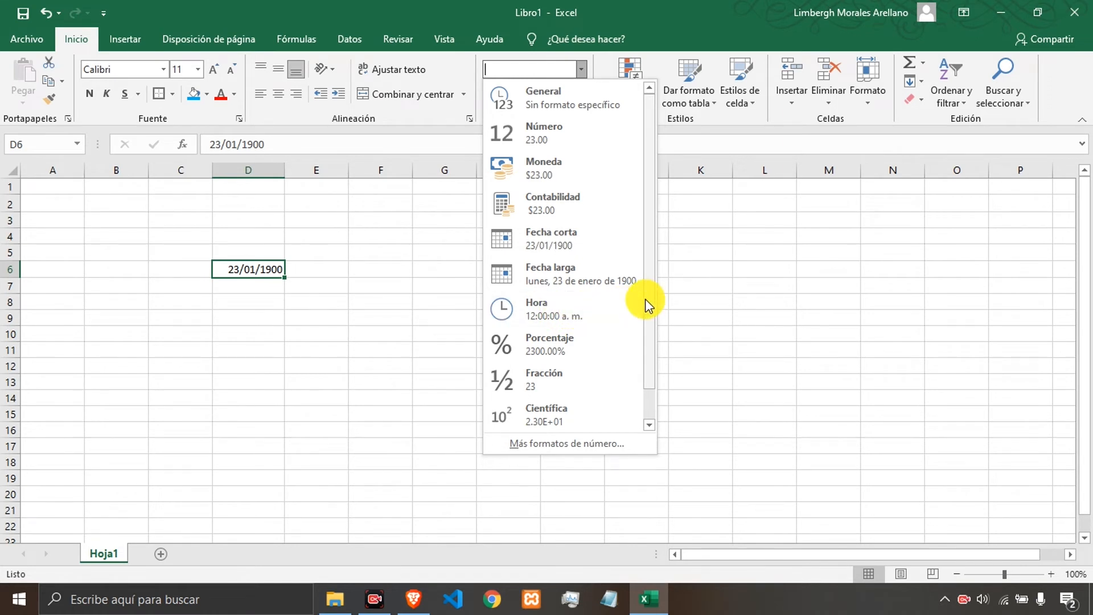
drag(647, 297, 647, 322)
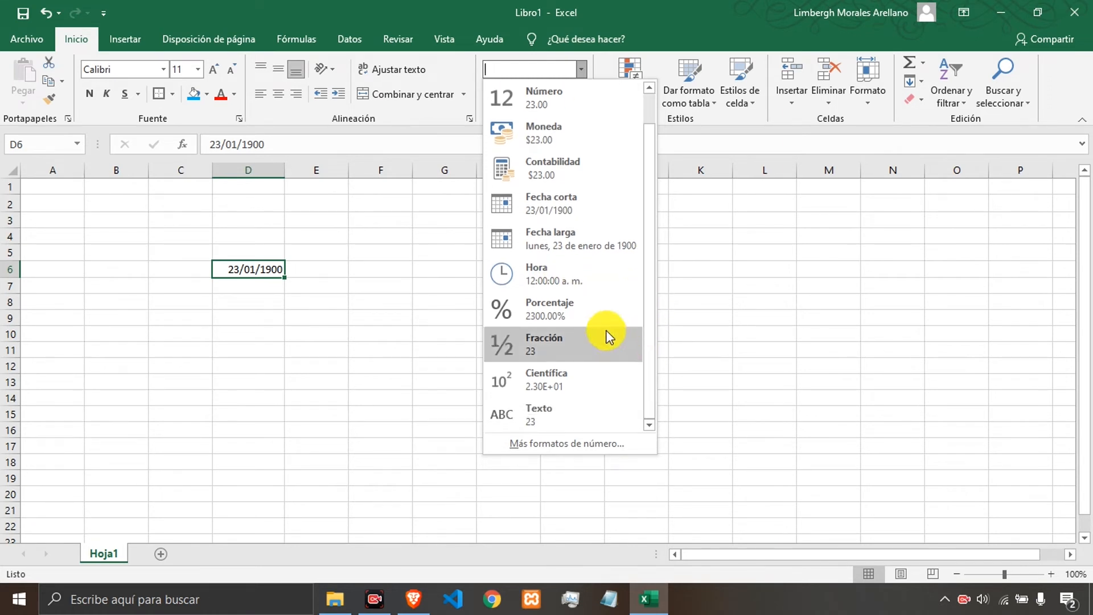
click(589, 311)
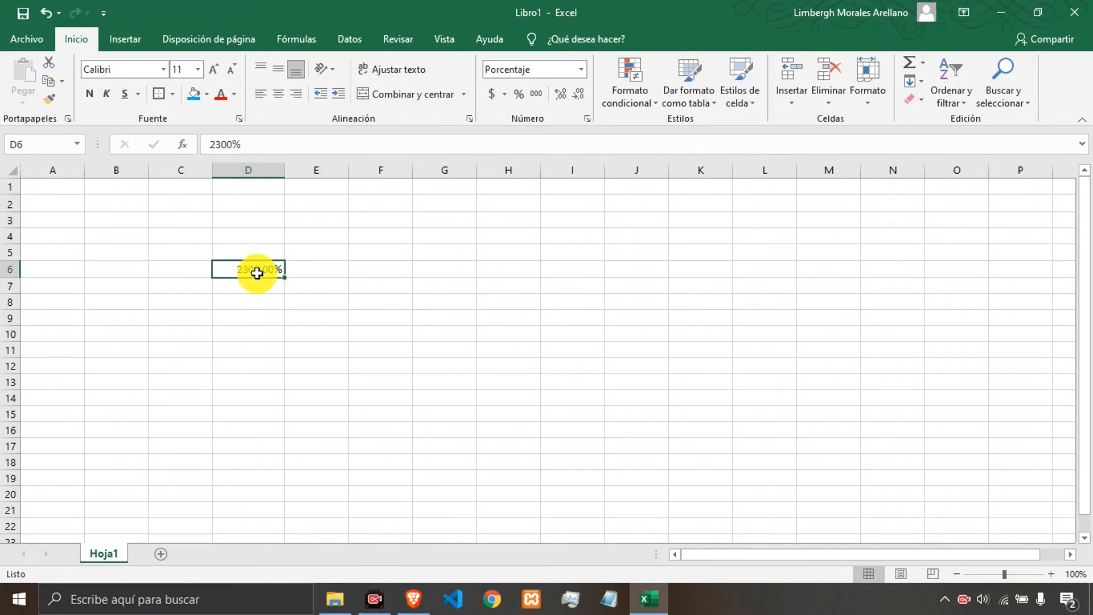
text(2)
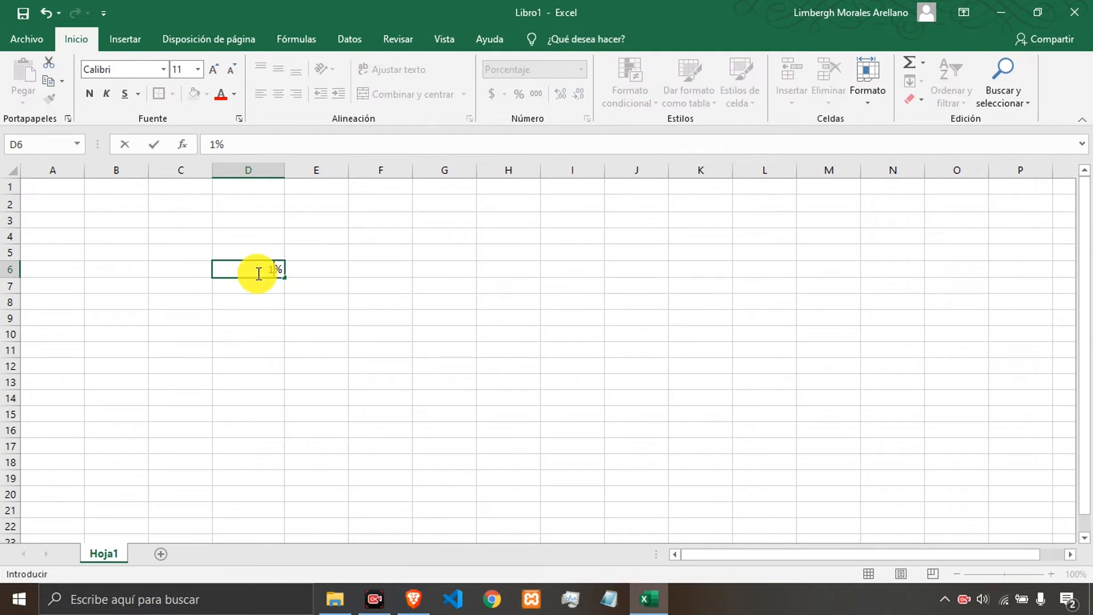
key(Return)
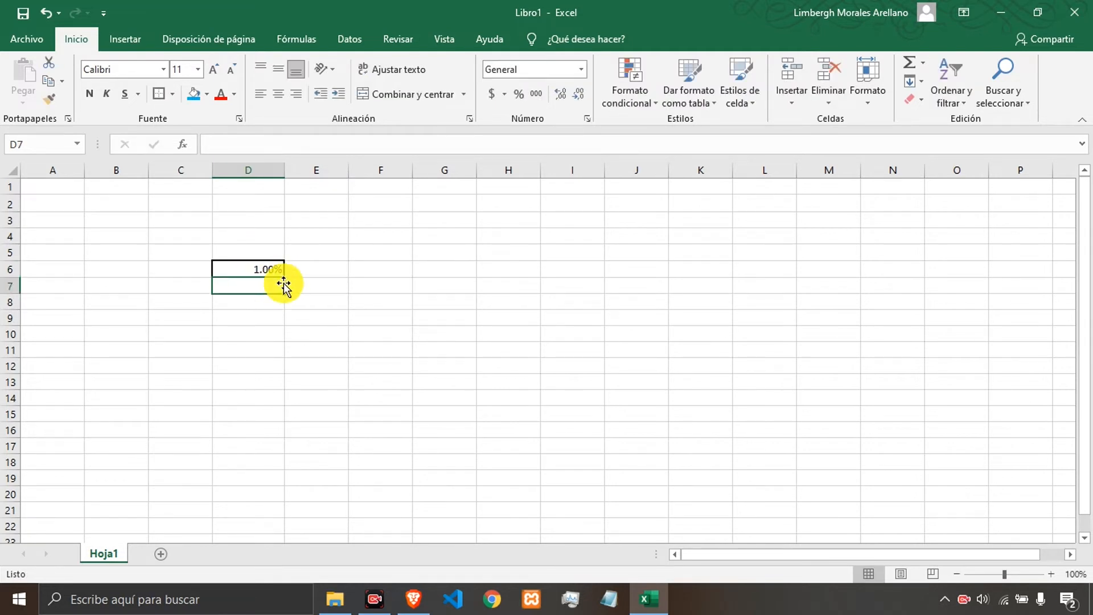
Remove the decimal places from D6's percentage and enter 20 in it.
click(270, 270)
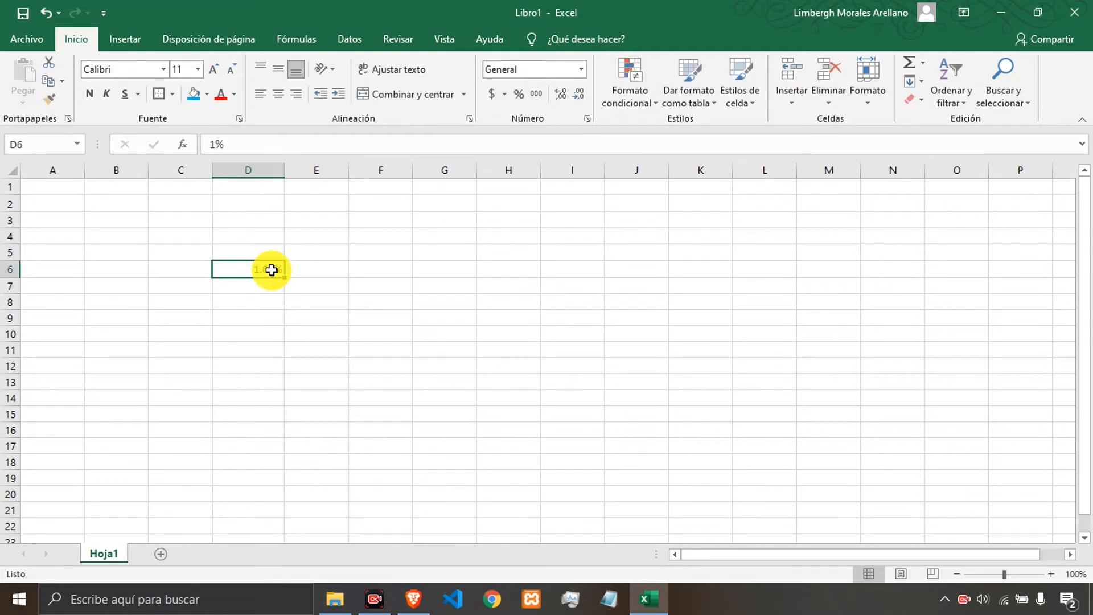
click(579, 98)
click(579, 100)
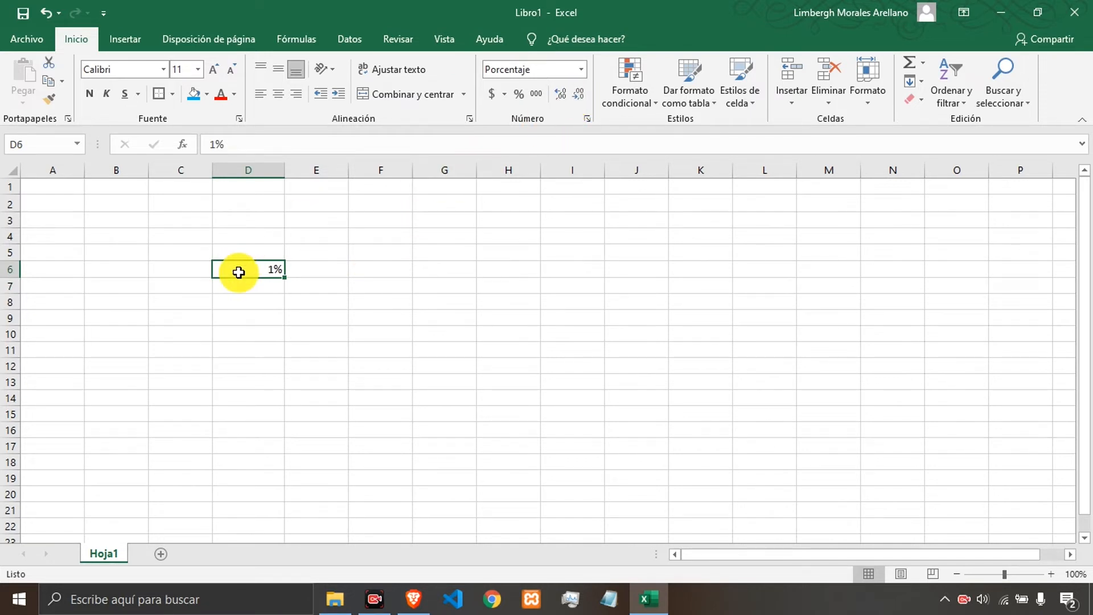
text(20)
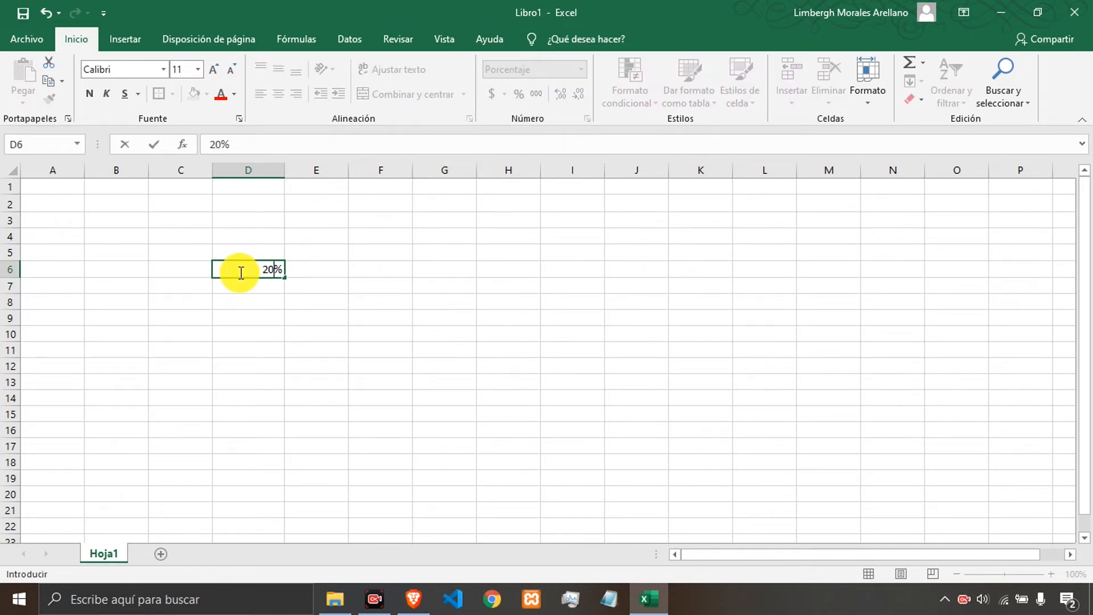
key(Return)
click(239, 272)
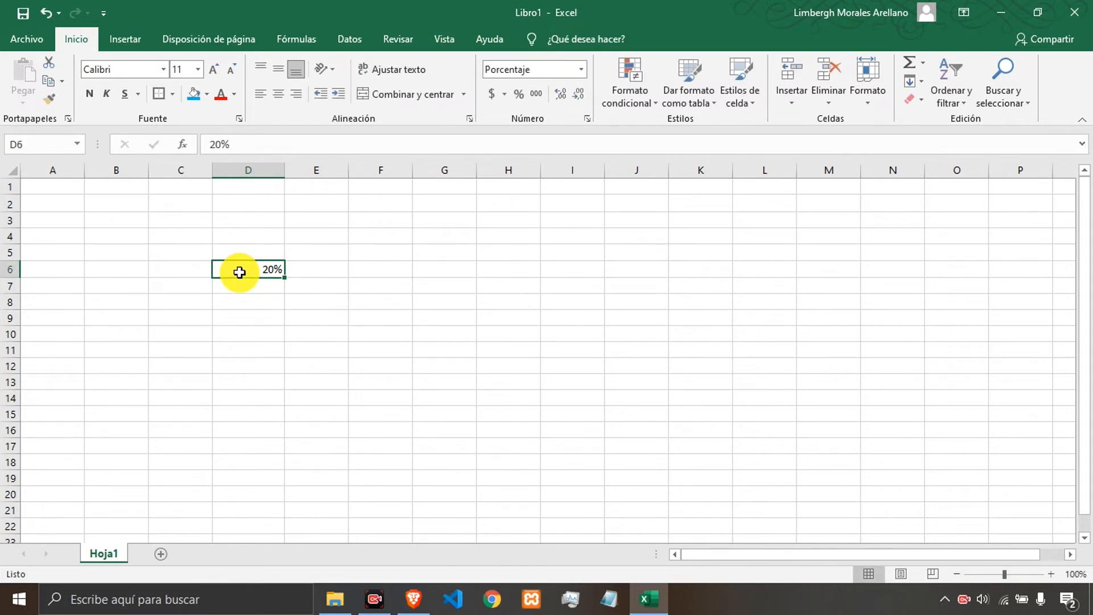
Enter .30 in D6.
text(.30)
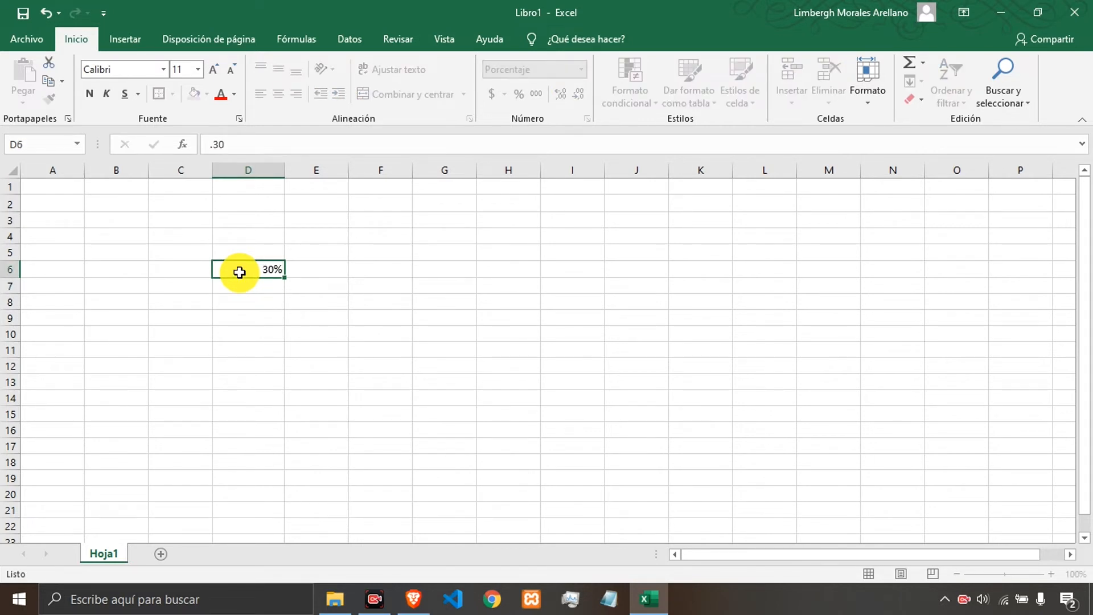
key(Return)
click(239, 273)
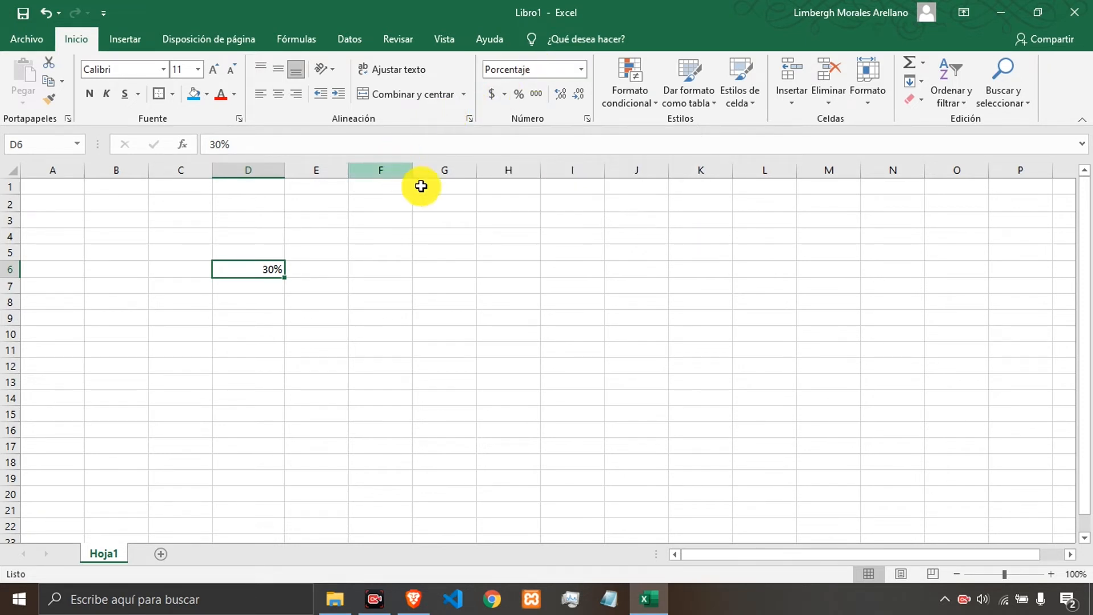
Apply the Fracción number format to D6.
click(584, 70)
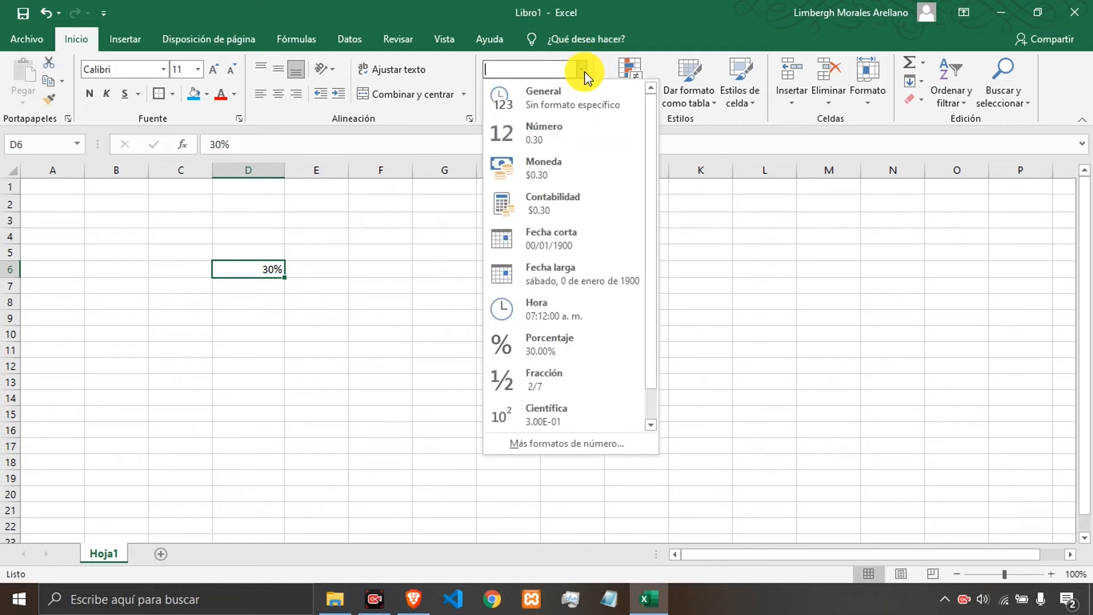
scroll(561, 279, down, 1)
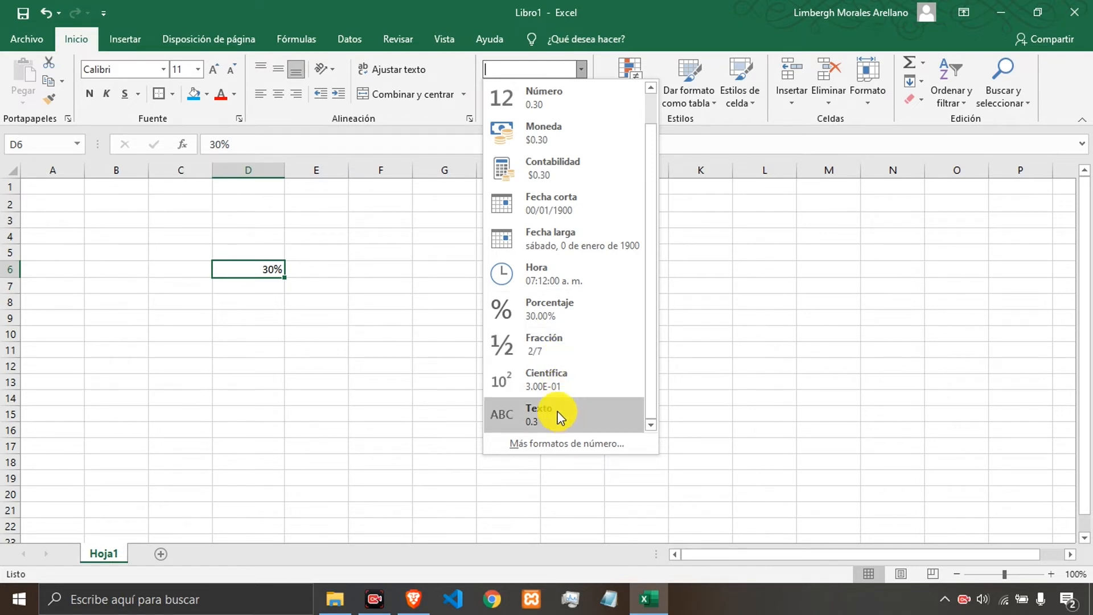
click(548, 339)
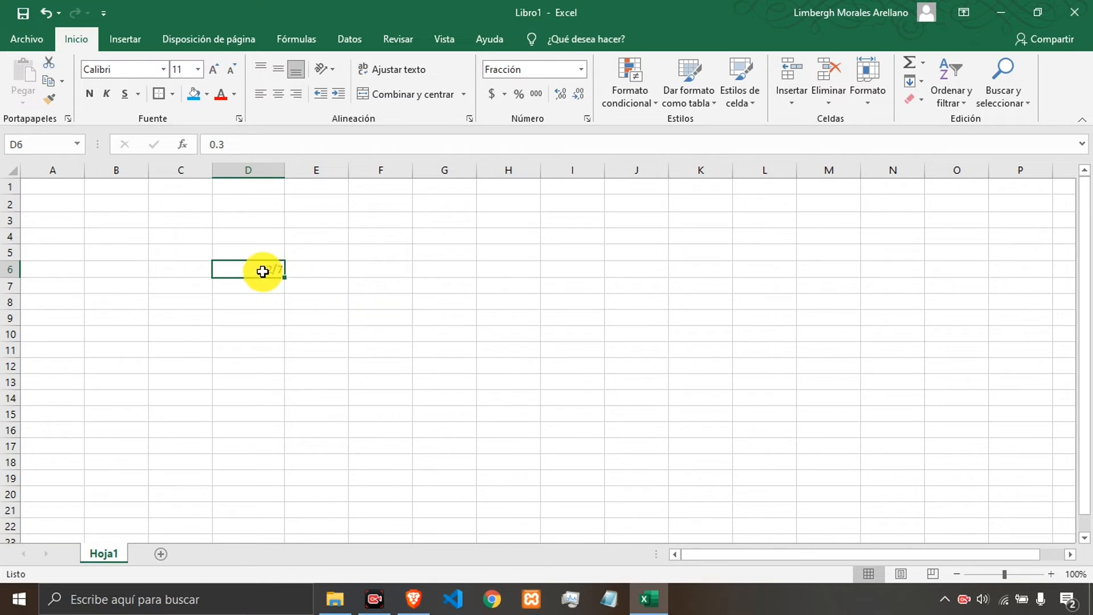
Change D6's value to 0.5 in the formula bar.
click(243, 150)
key(BackSpace)
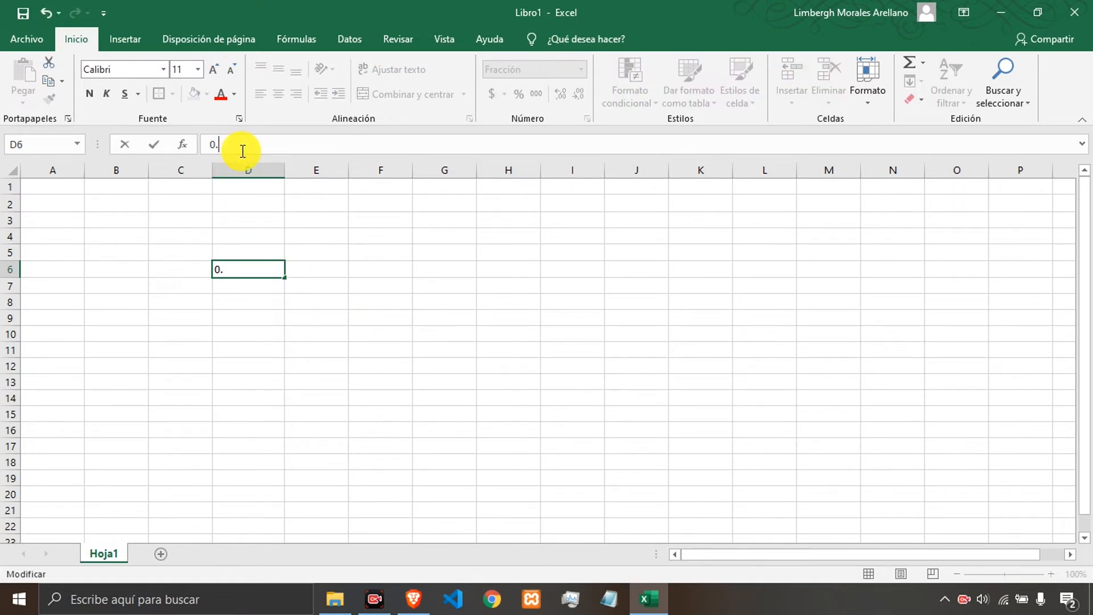
text(5)
key(Return)
key(Up)
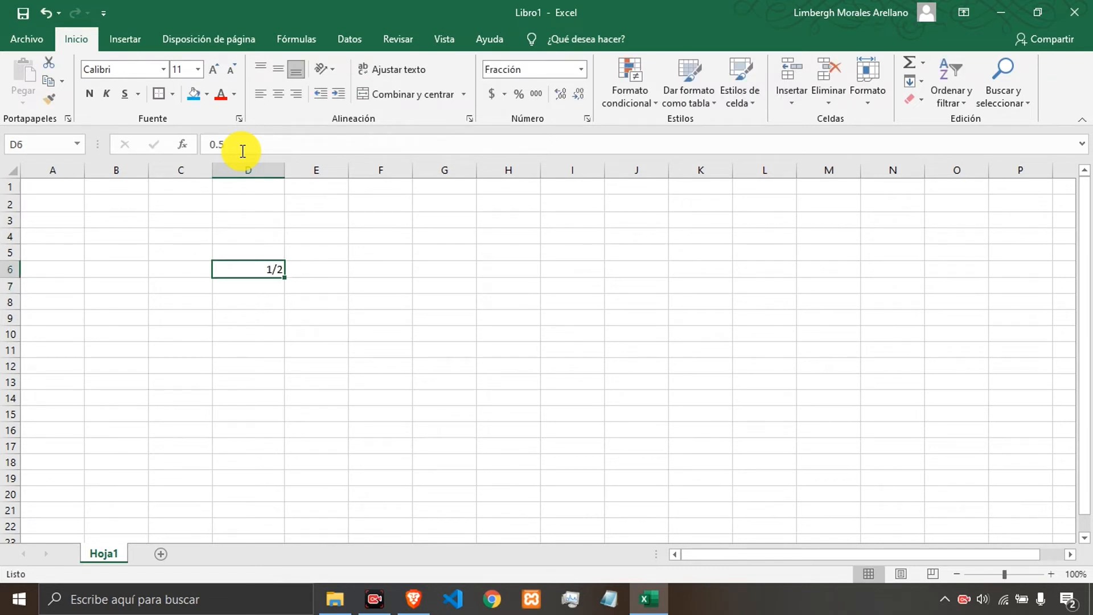
Replace D6's value with 1.7 in the formula bar.
click(243, 151)
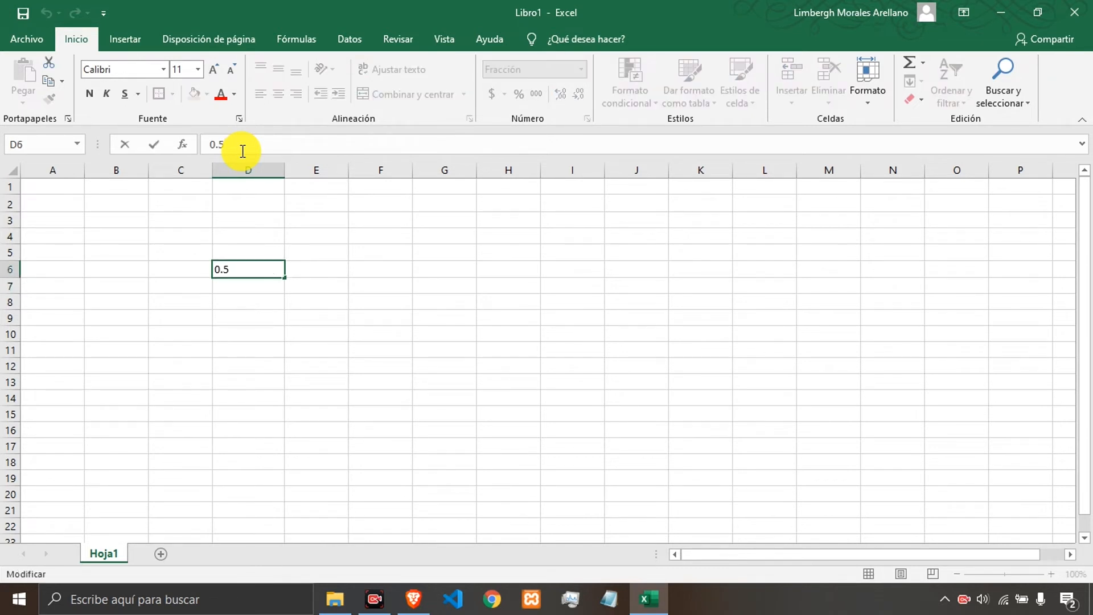
double_click(242, 151)
text(1.7)
key(Return)
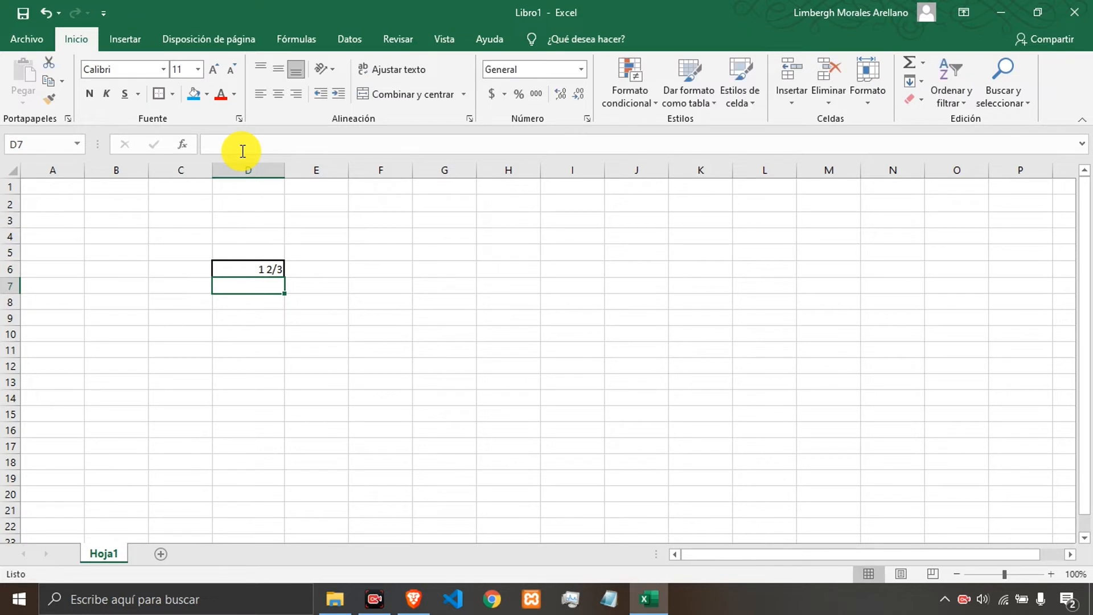
key(Up)
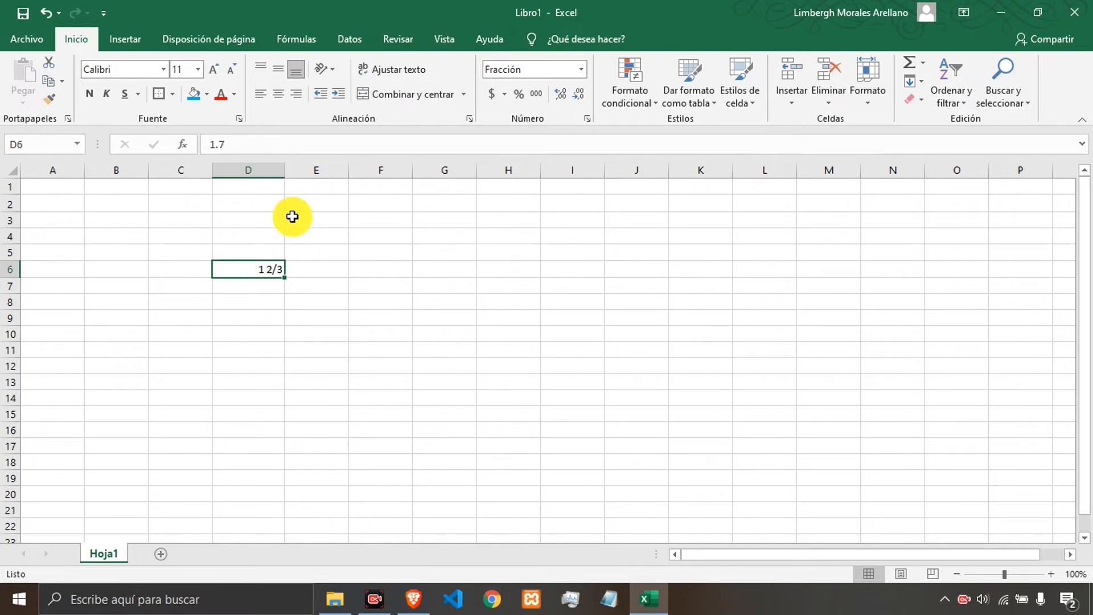
Open the Format Cells dialog for D6 through more number formats.
click(329, 275)
click(263, 270)
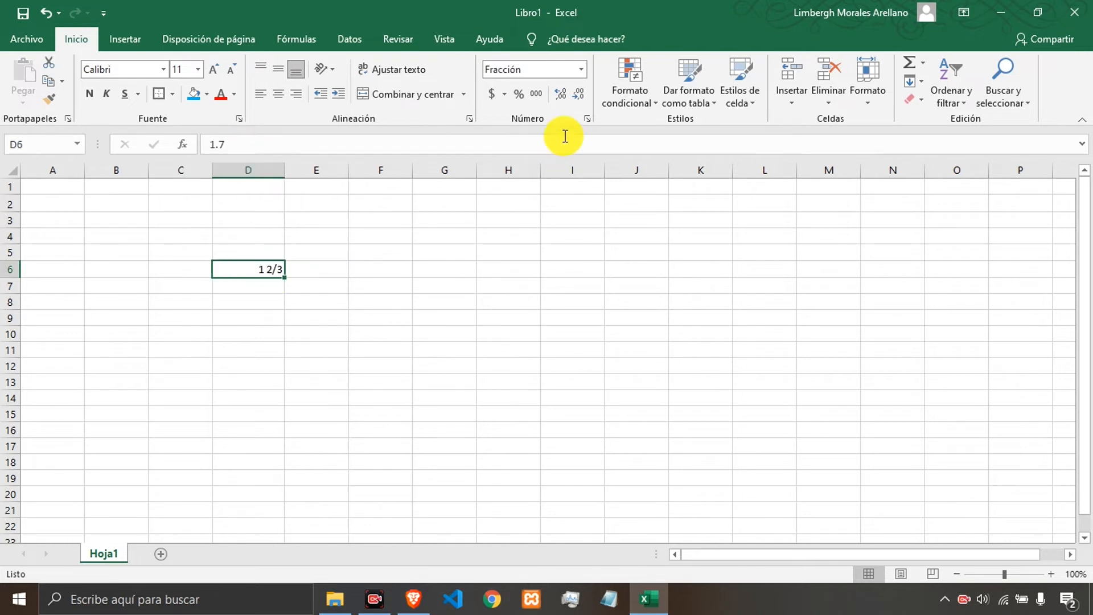
click(581, 70)
scroll(591, 347, down, 1)
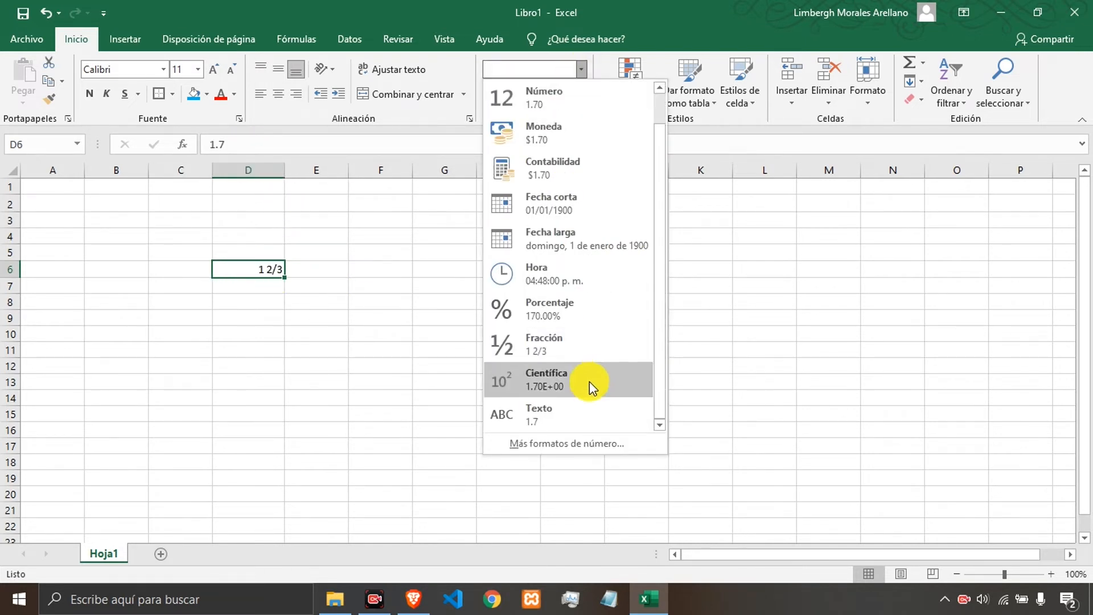
click(569, 442)
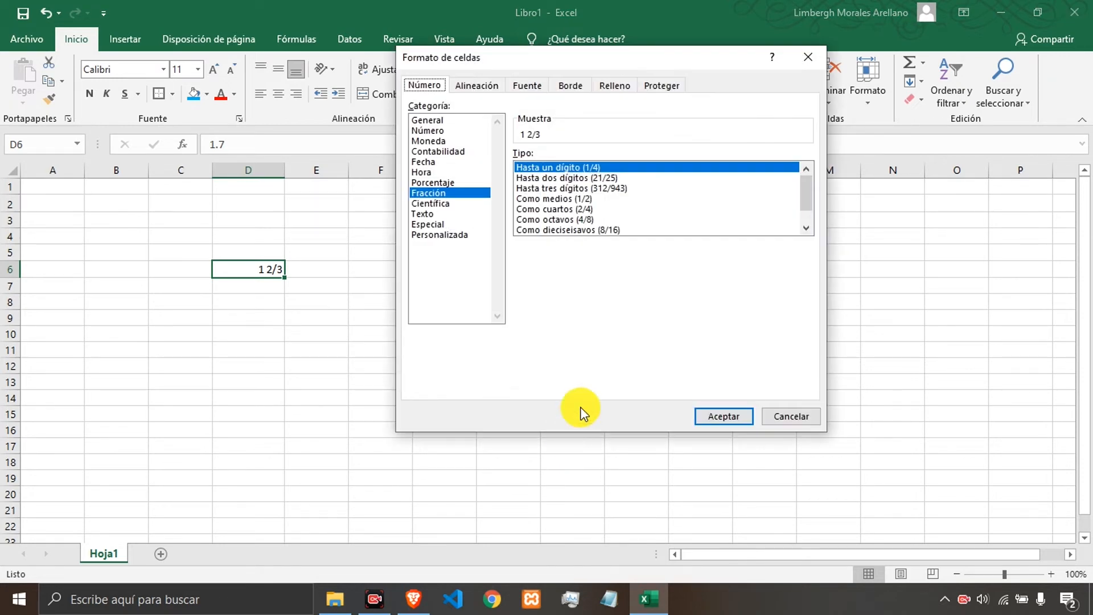
Preview time types such as 1:30:55 p. m. in the Hora category.
click(428, 171)
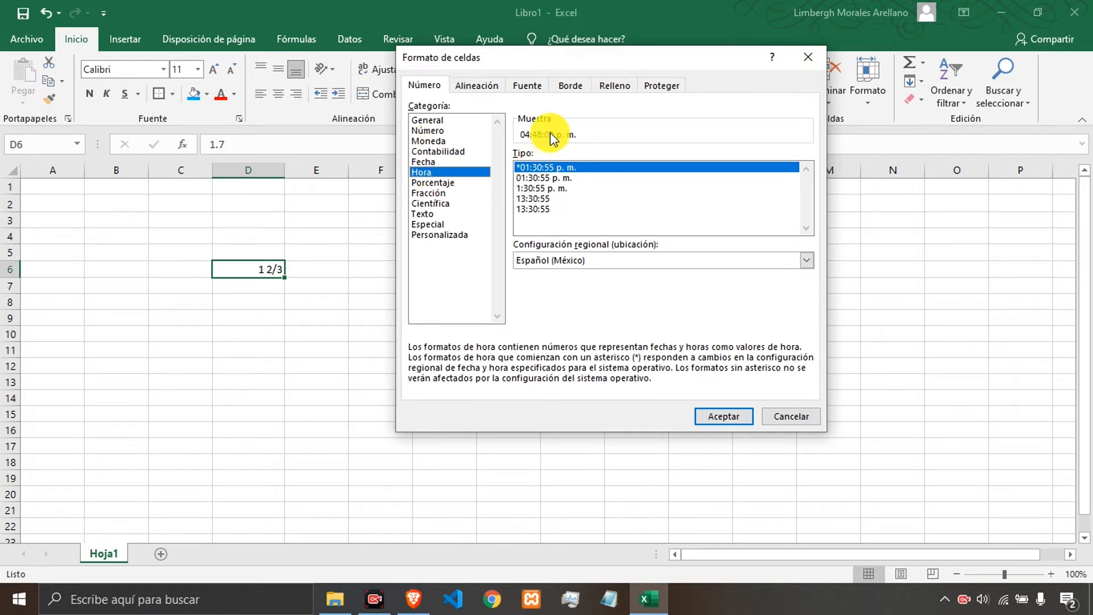
click(550, 178)
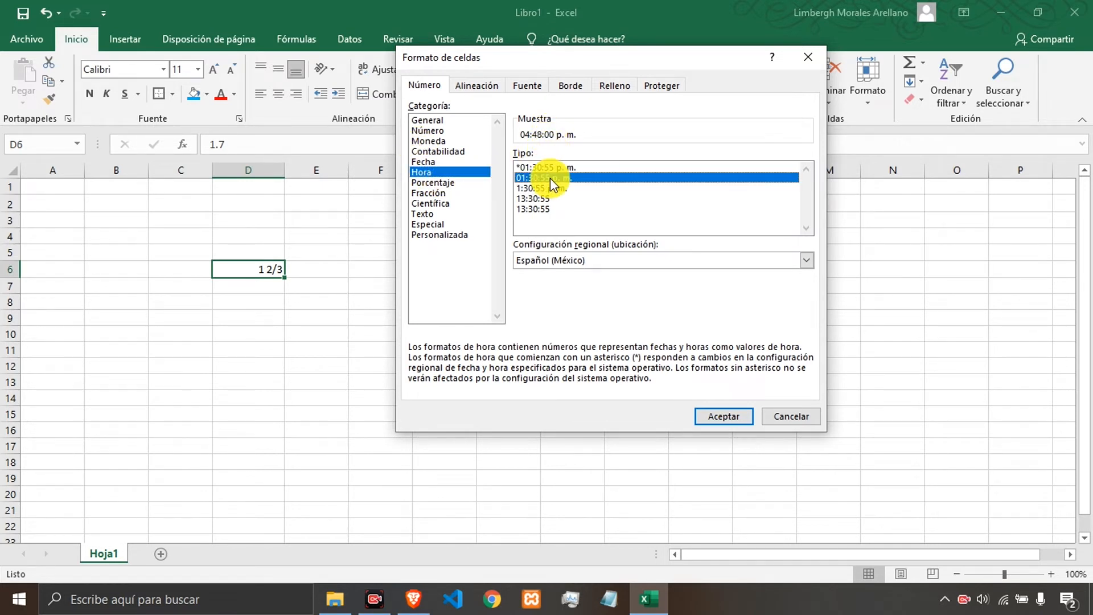
click(550, 187)
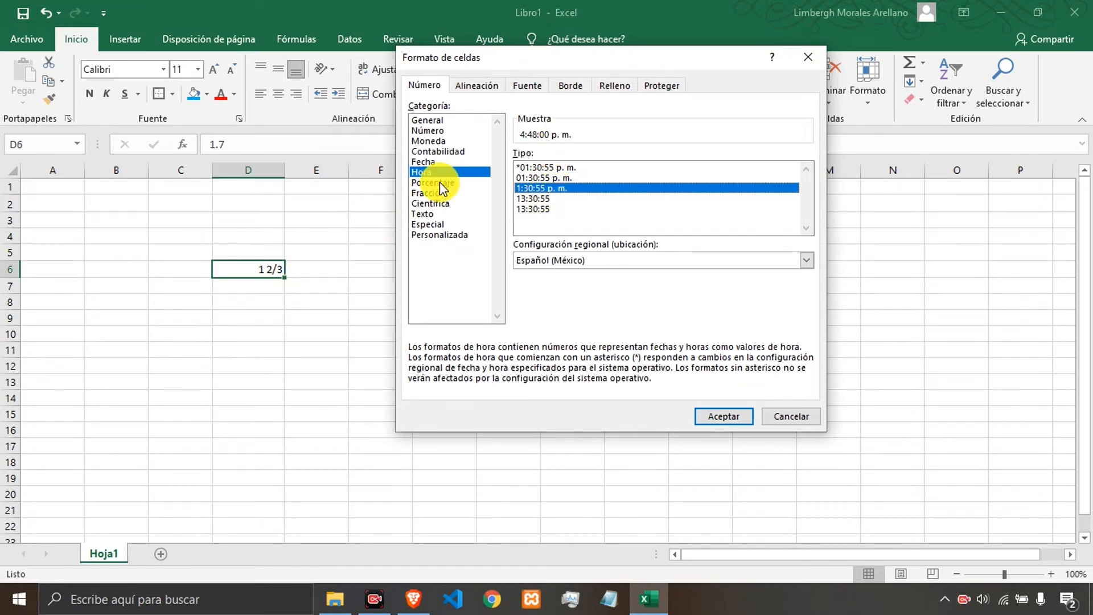
Apply the Fecha type 'miércoles, 14 de marzo de 2012' to D6 after previewing other date types.
click(436, 162)
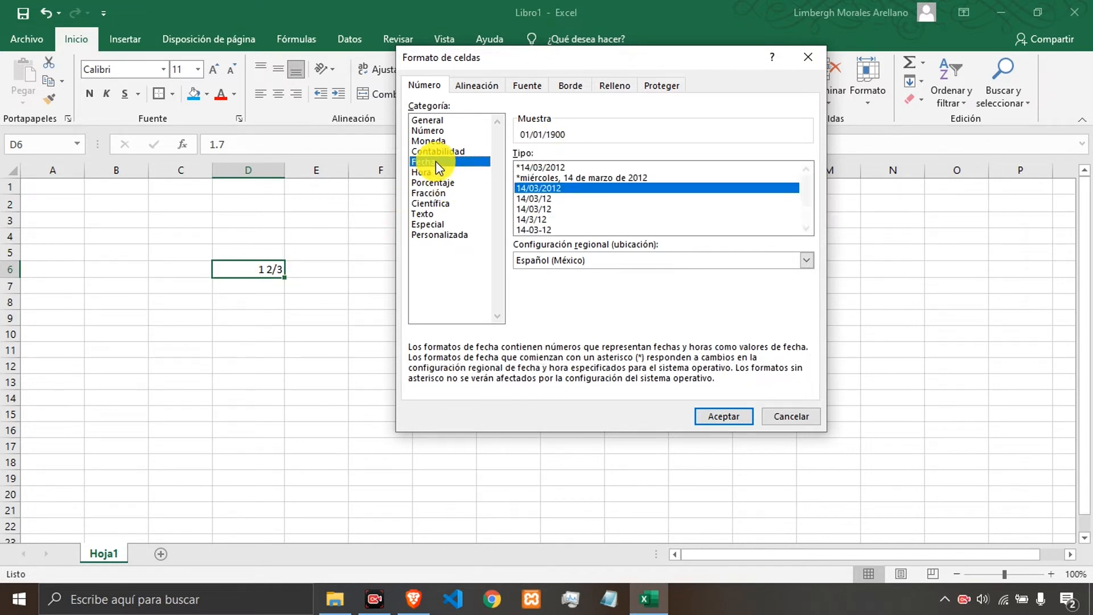
click(550, 177)
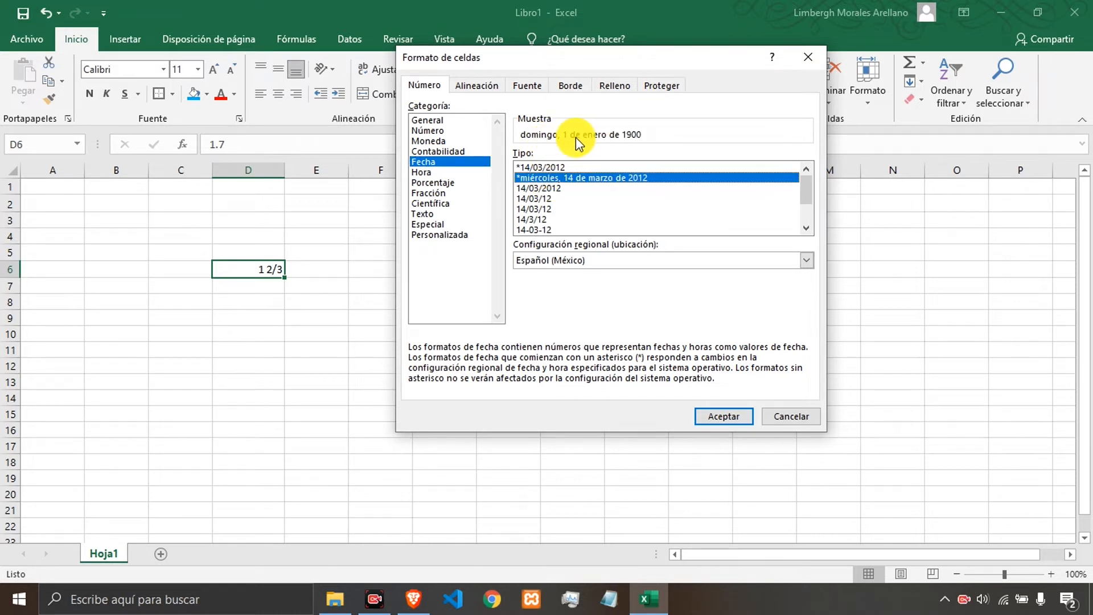
click(539, 221)
click(538, 209)
click(535, 198)
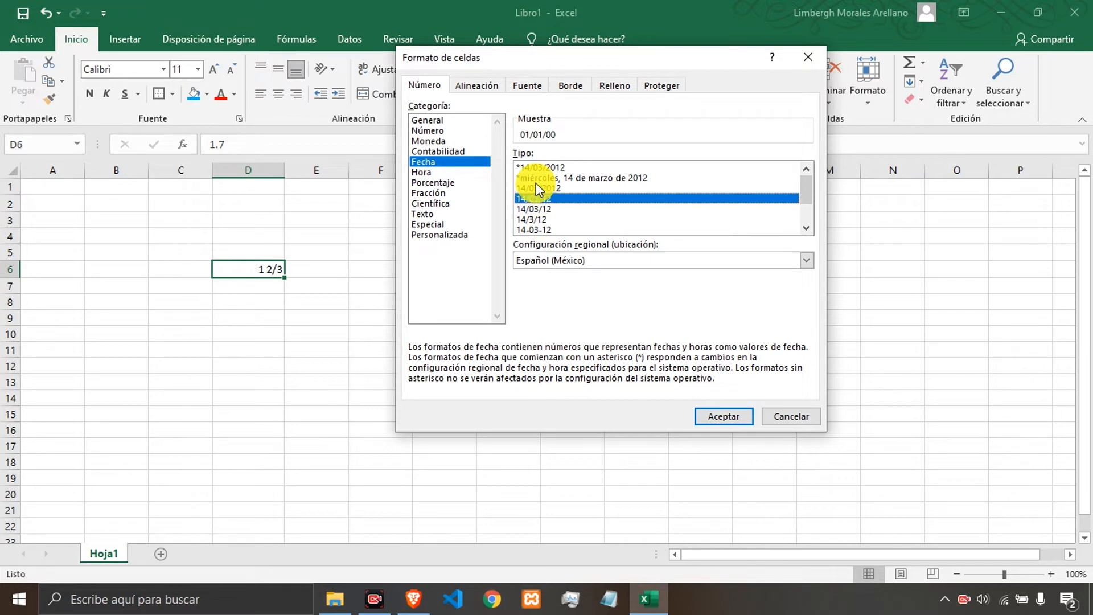
click(537, 178)
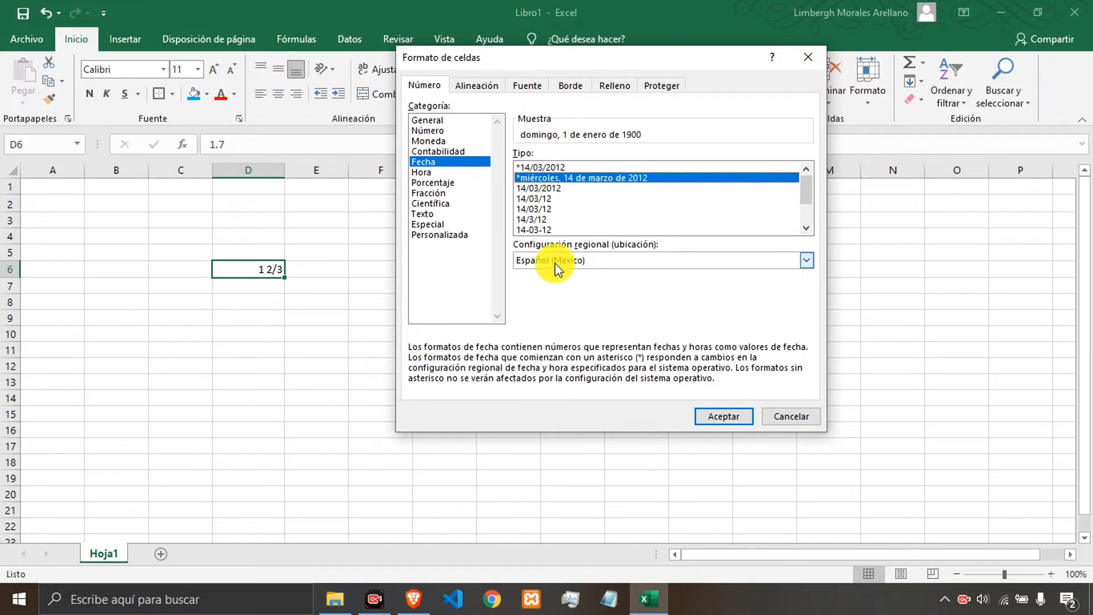
click(715, 412)
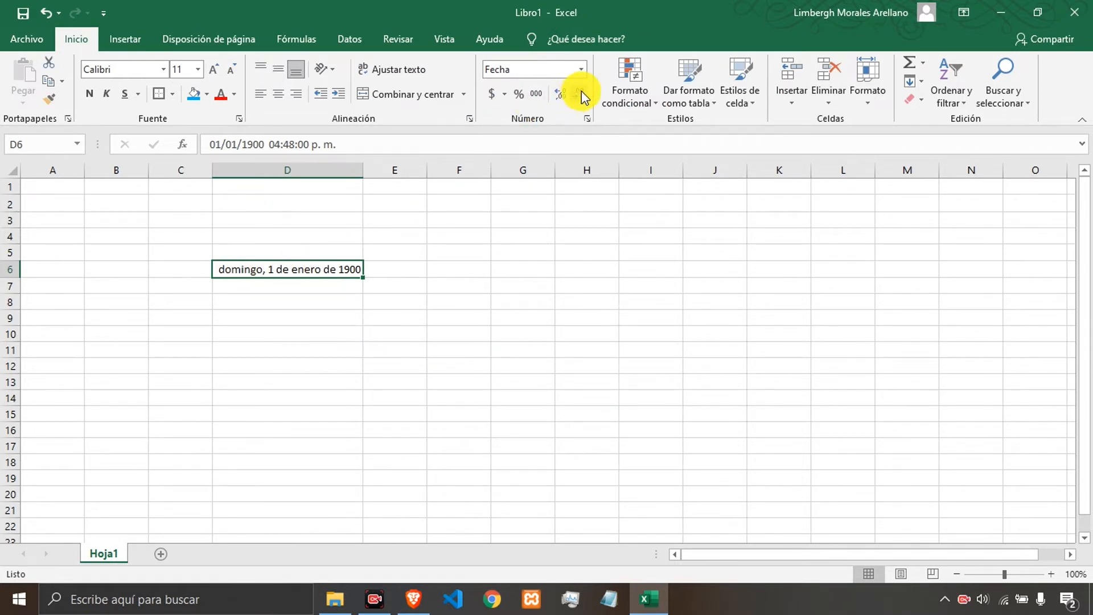
Apply the date type '14 de marzo de 2012' to D6 through the Format Cells dialog.
click(581, 70)
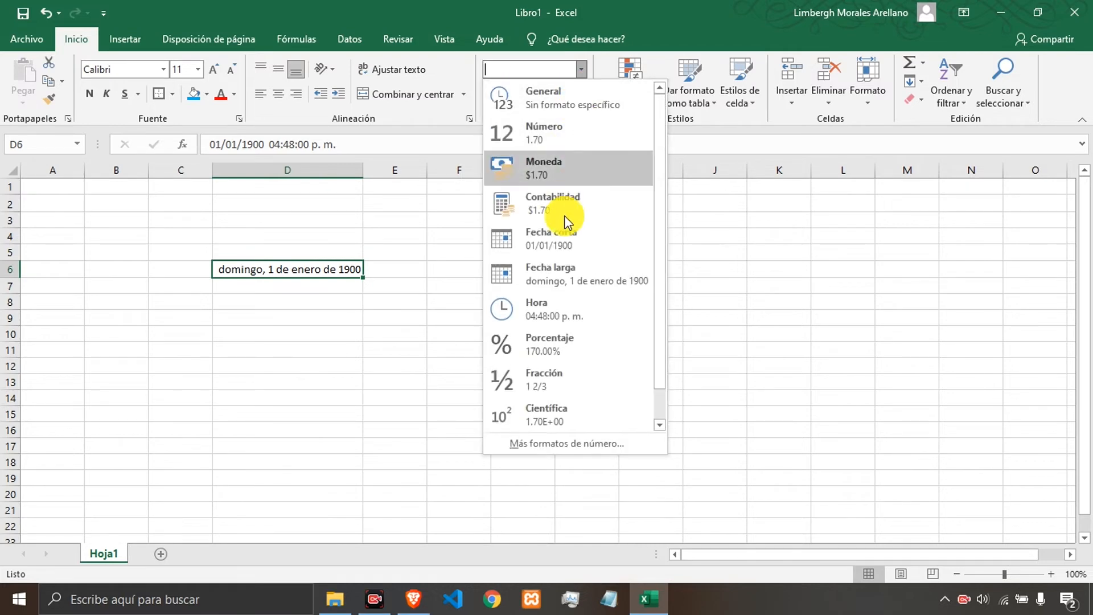
click(578, 442)
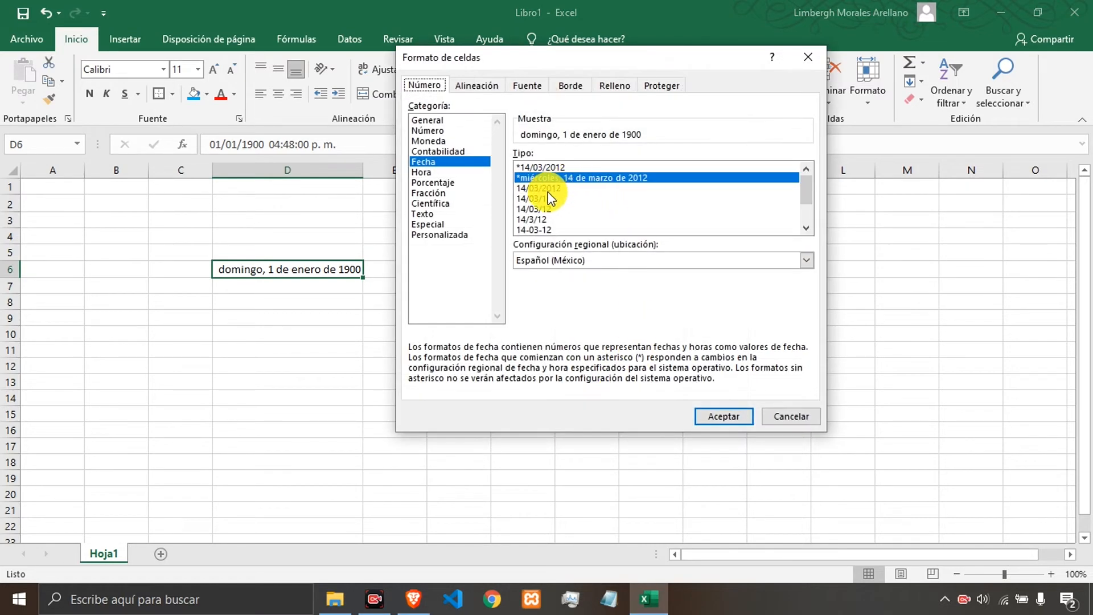
scroll(555, 215, down, 1)
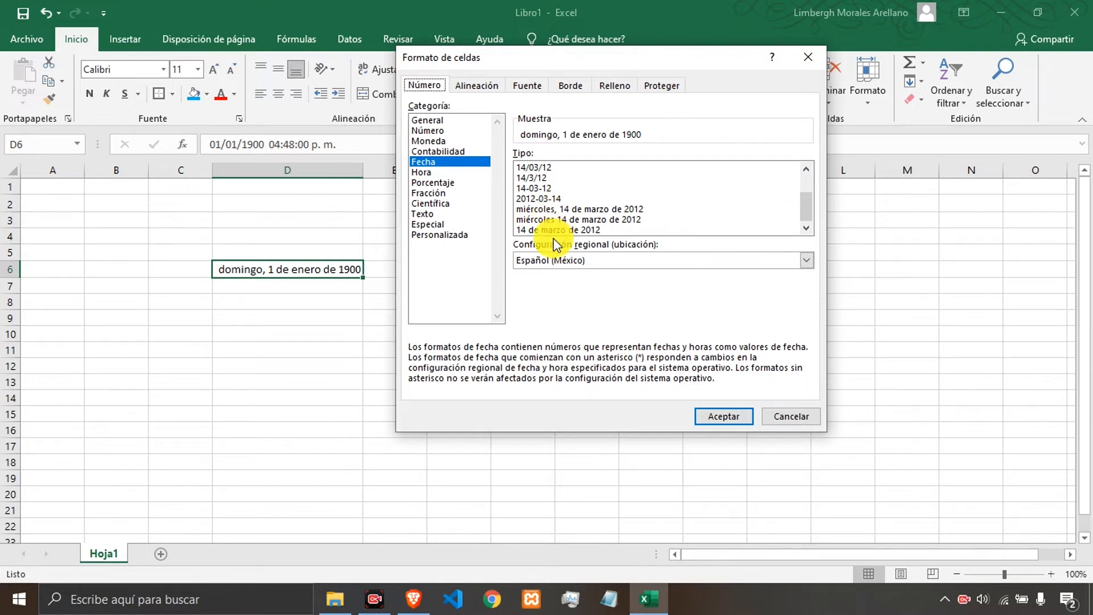
click(560, 231)
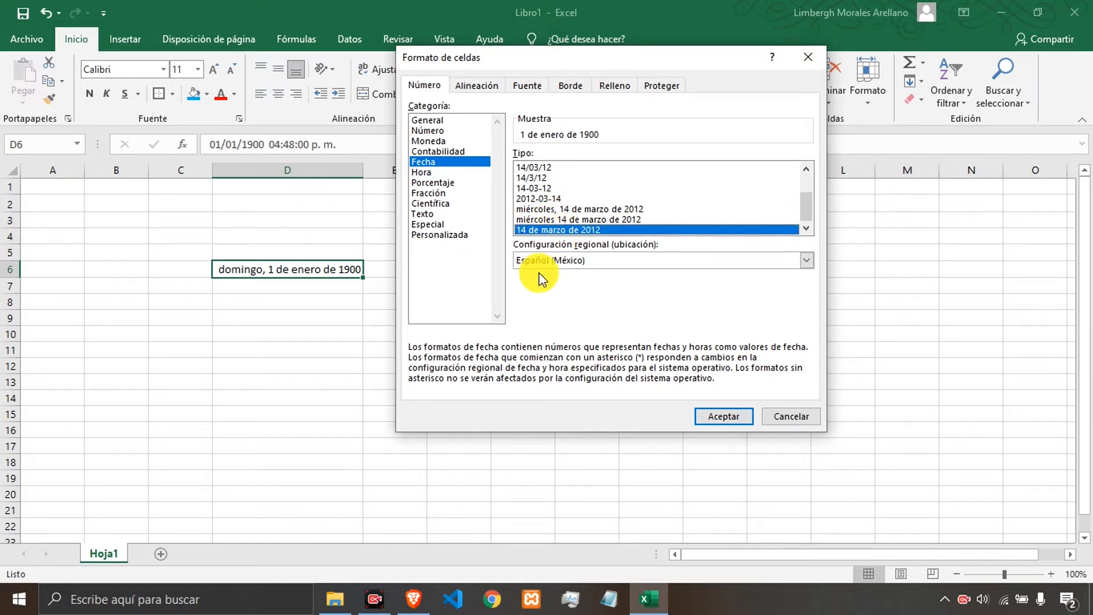
click(722, 416)
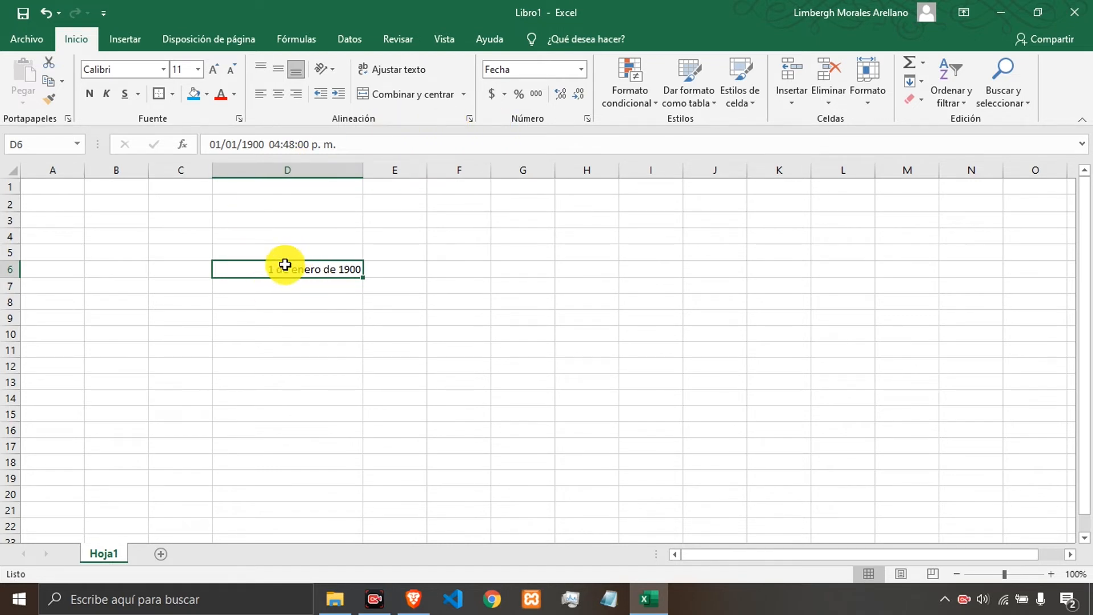
Reset D6 to the General format and enter 12 in it.
click(579, 70)
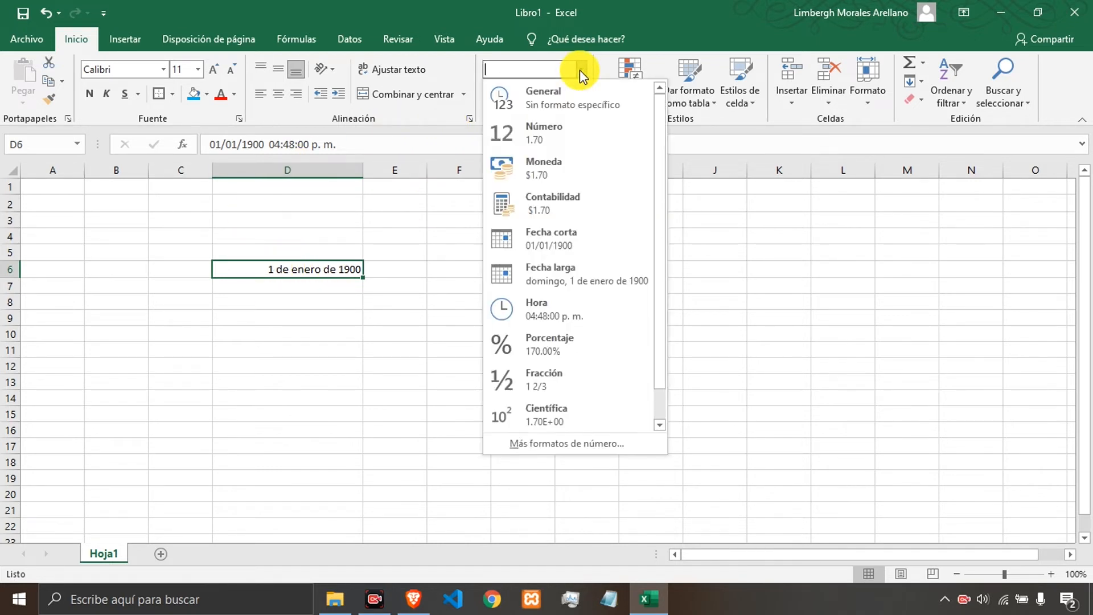
click(558, 104)
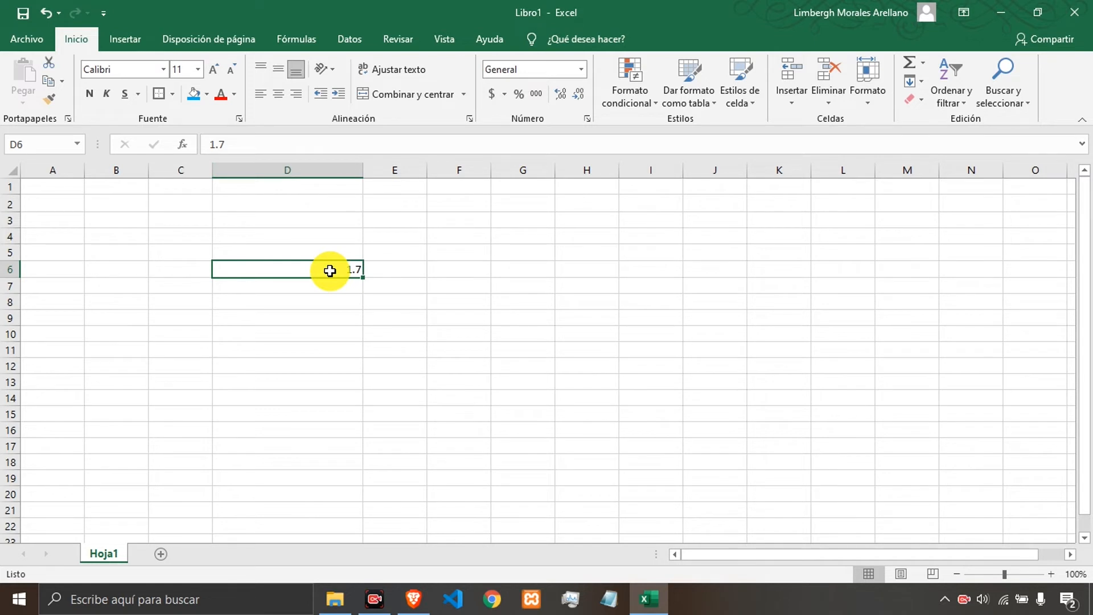
text(12)
key(Return)
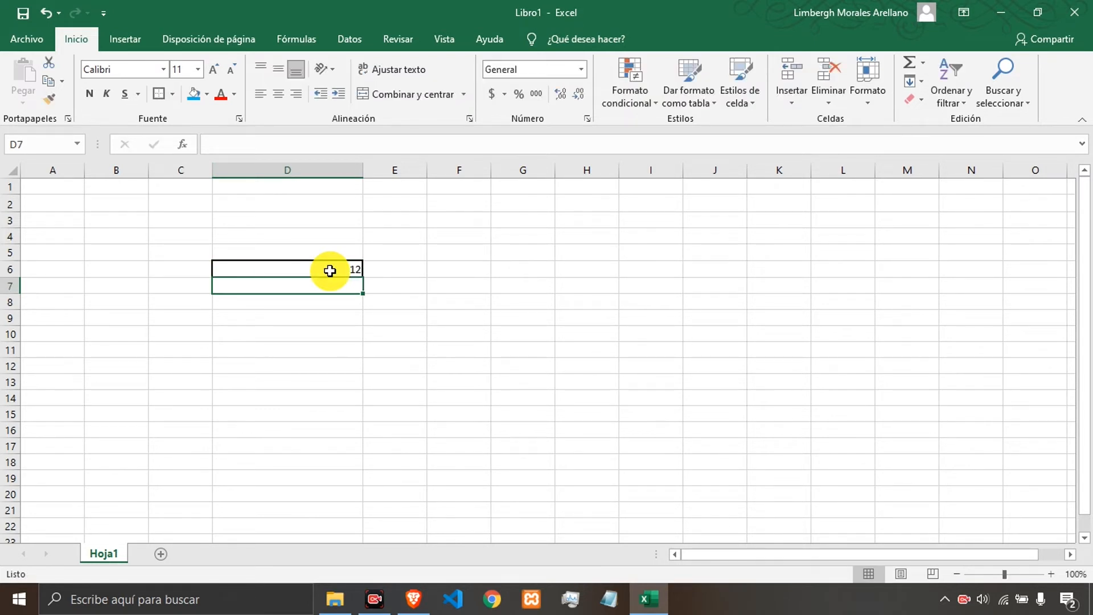
click(291, 264)
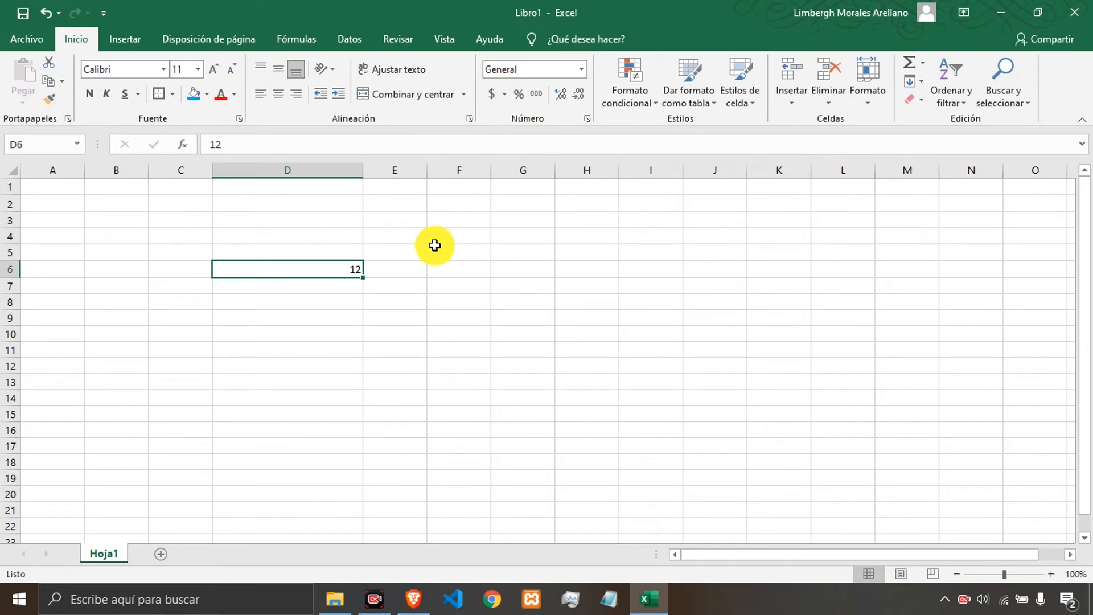
click(413, 267)
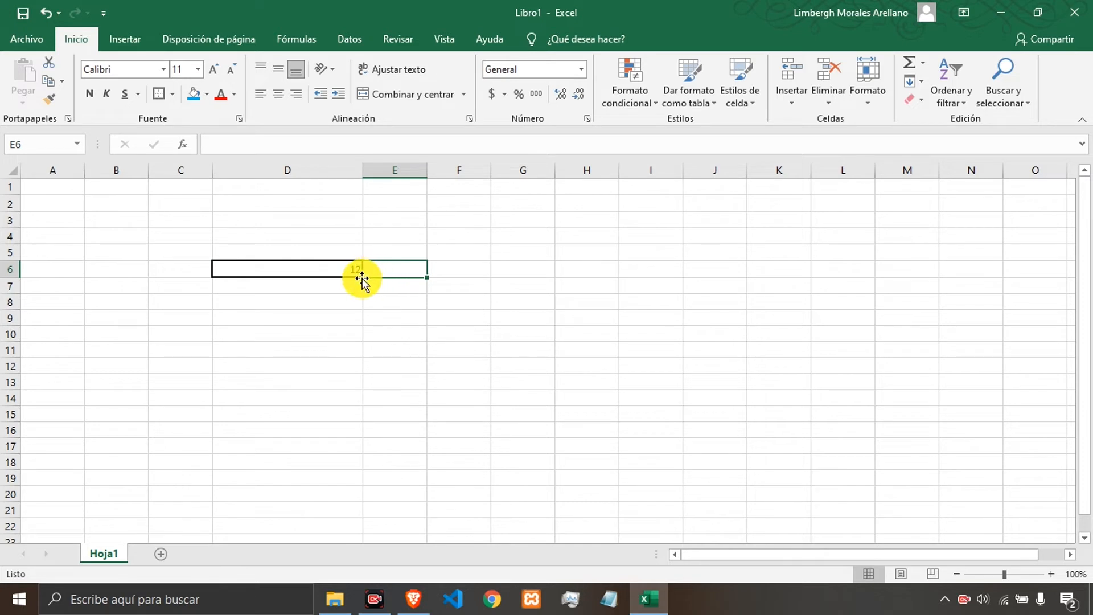
click(411, 289)
click(495, 297)
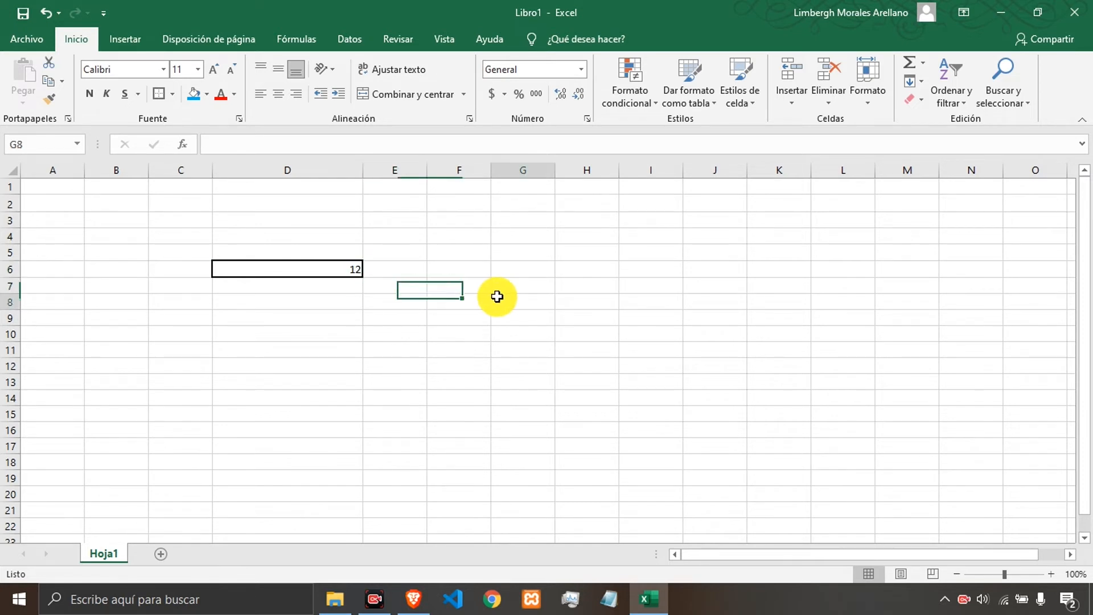
click(477, 273)
click(510, 272)
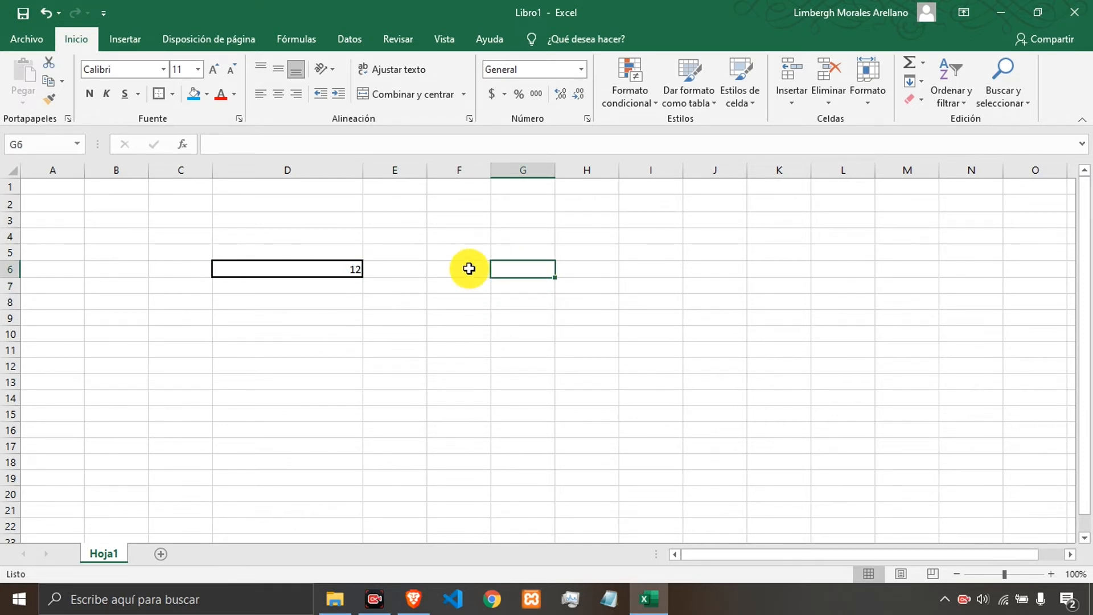
click(469, 269)
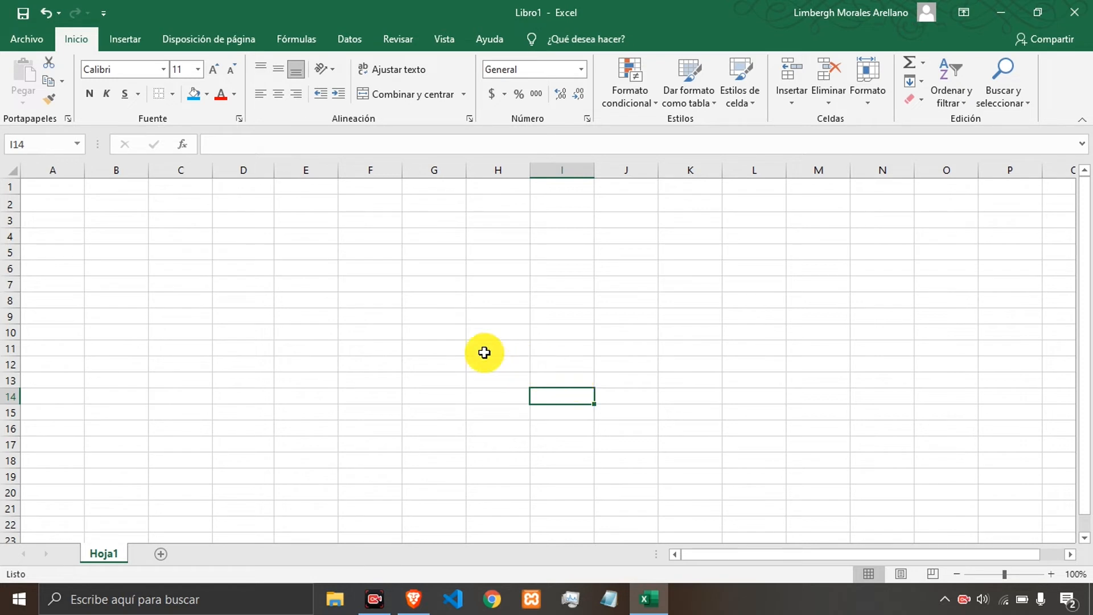
Enter the values 34, 23, 65, 89, 234 and 546 down column D from D6 to D11.
click(250, 265)
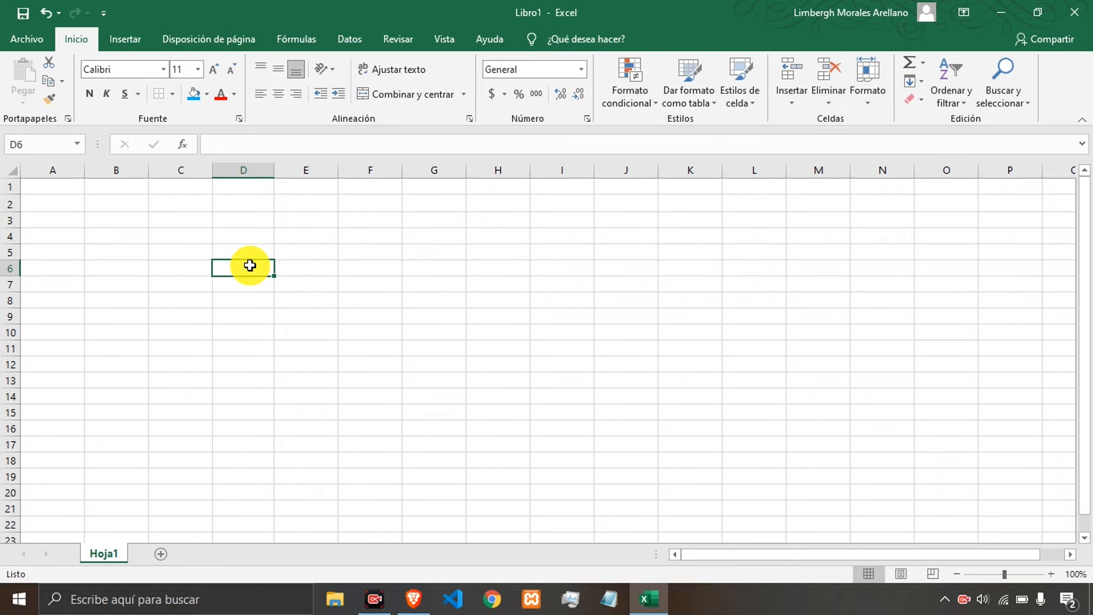
text(34)
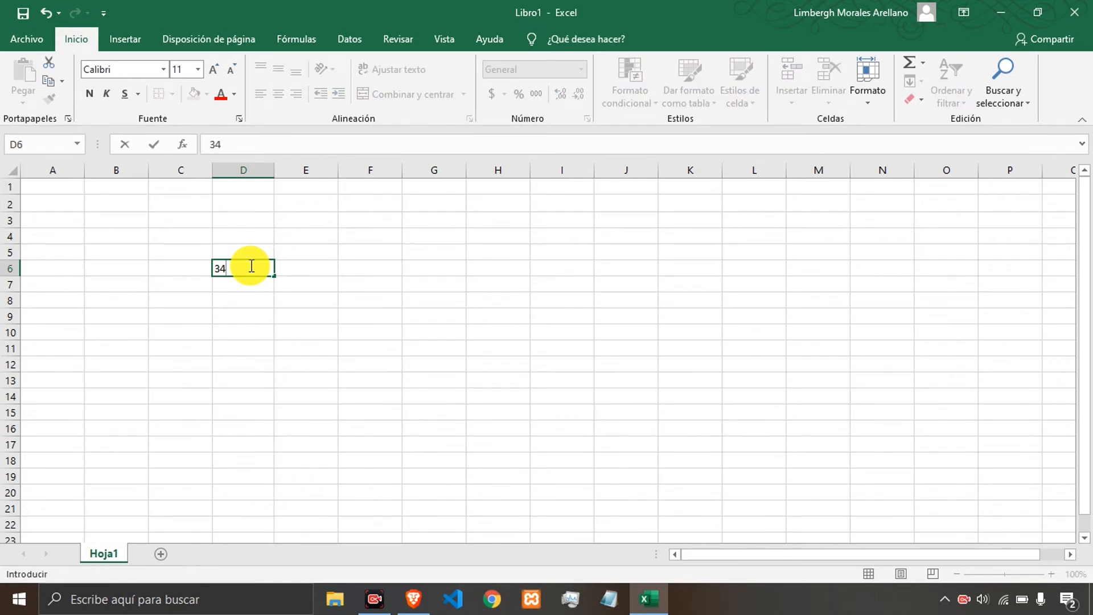
key(Return)
text(23)
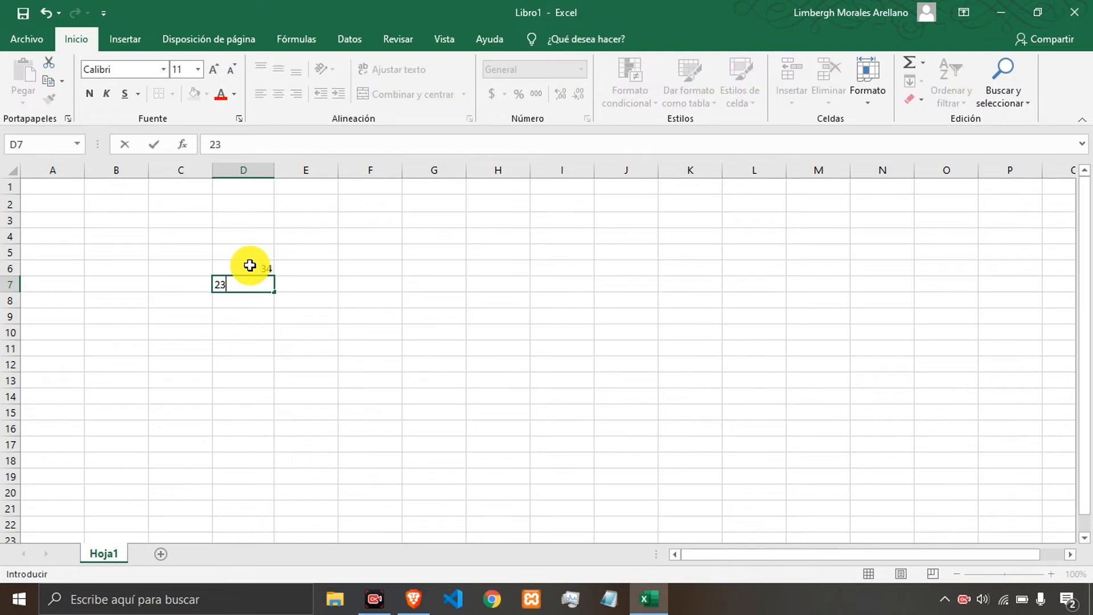
key(Return)
text(65)
key(Return)
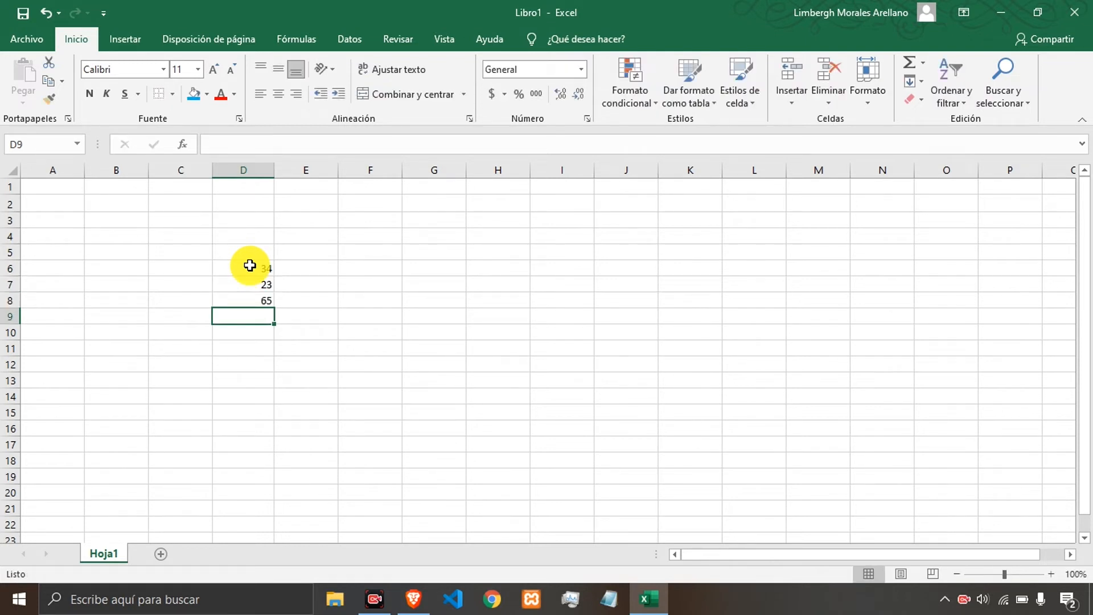
text(89)
key(Return)
text(234)
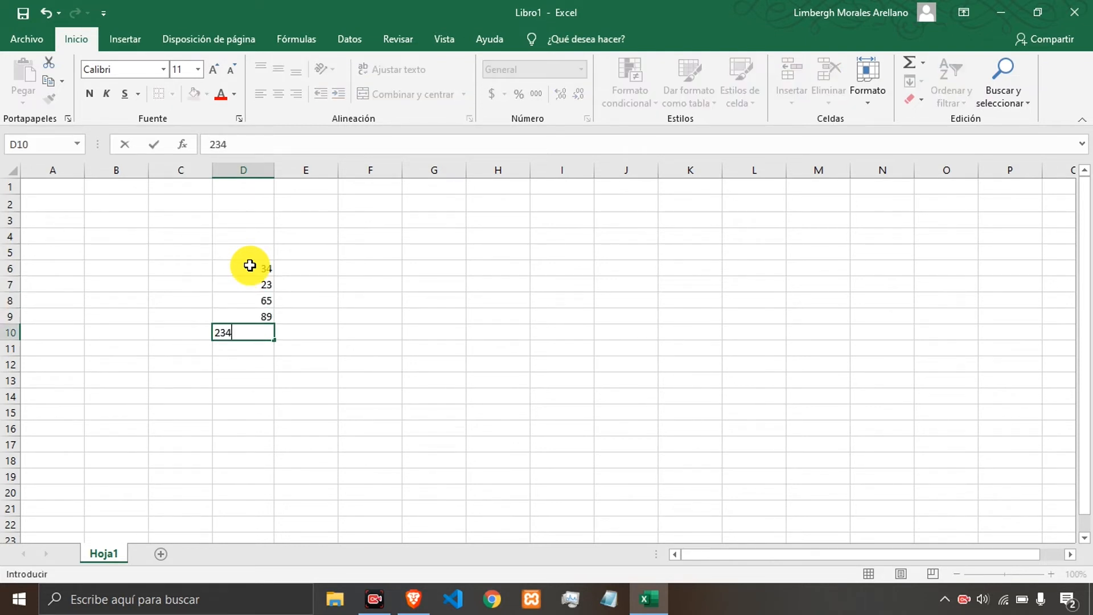
key(Return)
text(546)
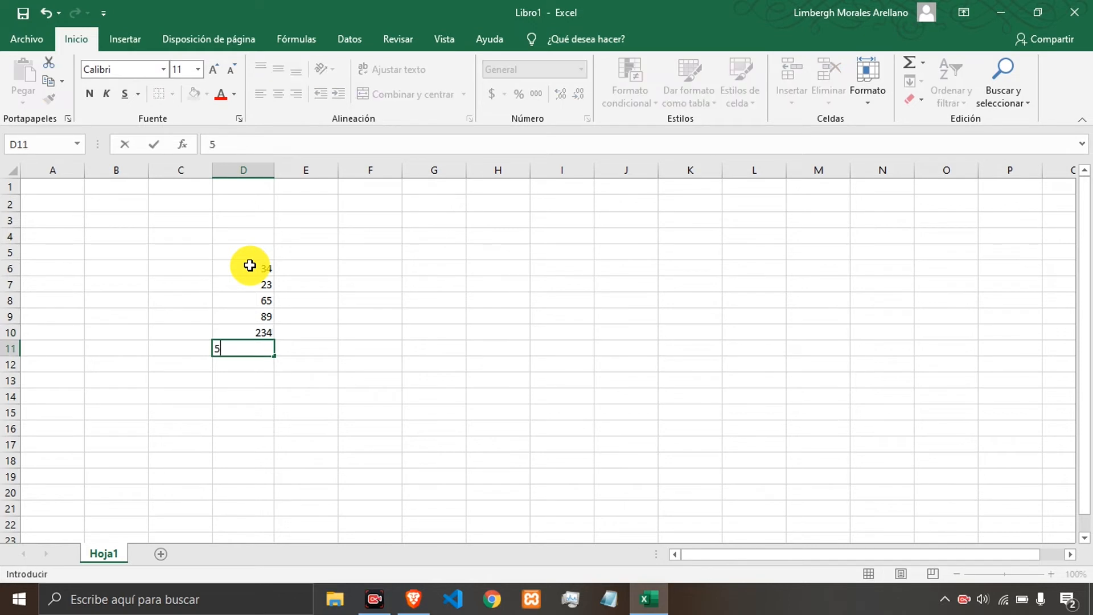
key(Return)
Select D6:D11 and center its numbers both vertically and horizontally in the cells.
key(Up)
key(Up)
key(Up)
key(Up)
key(Up)
key(Up)
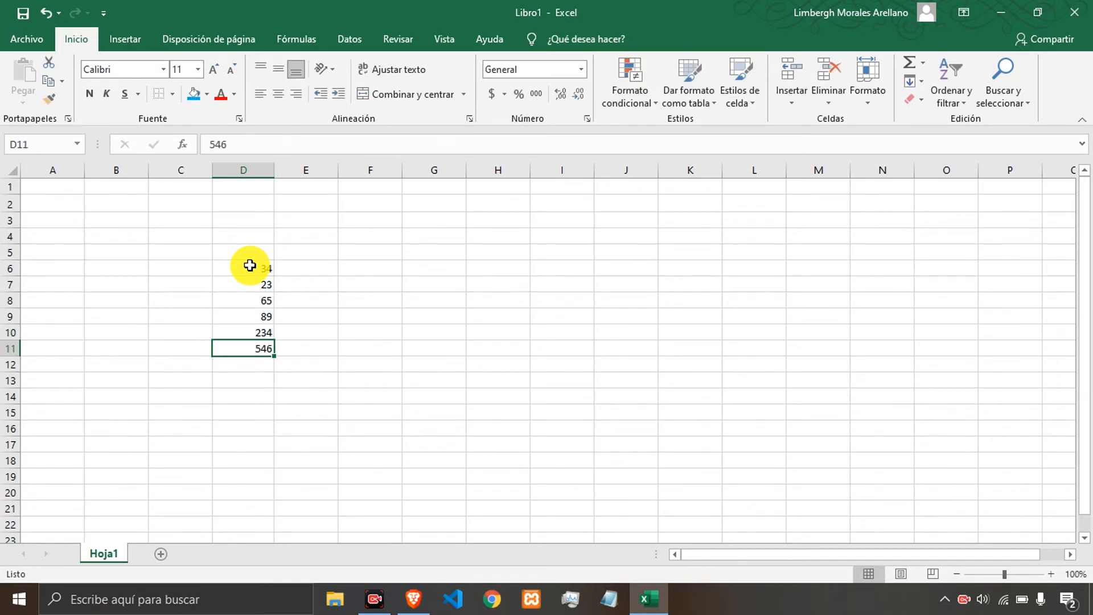
key(shift+Down)
key(shift+Down)
key(shift+Down)
key(shift+Down)
key(shift+Down)
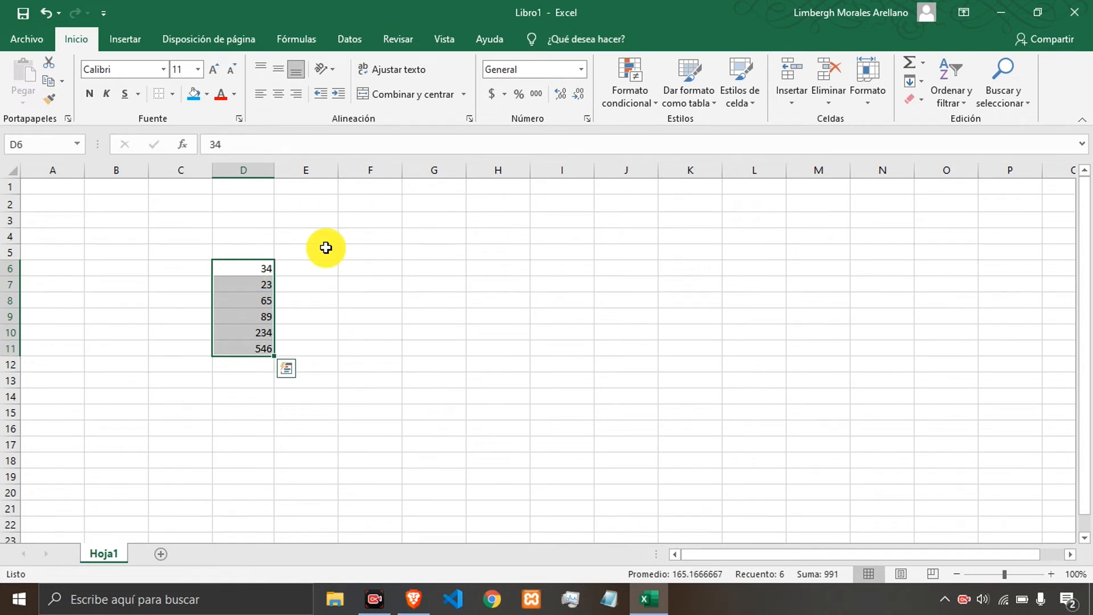
click(279, 71)
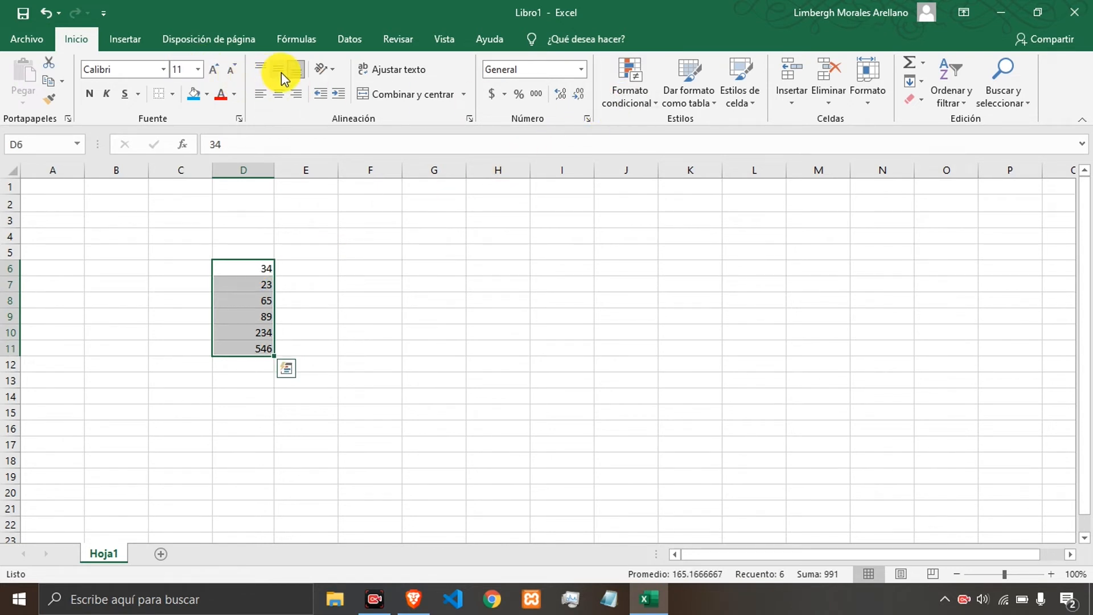
click(281, 97)
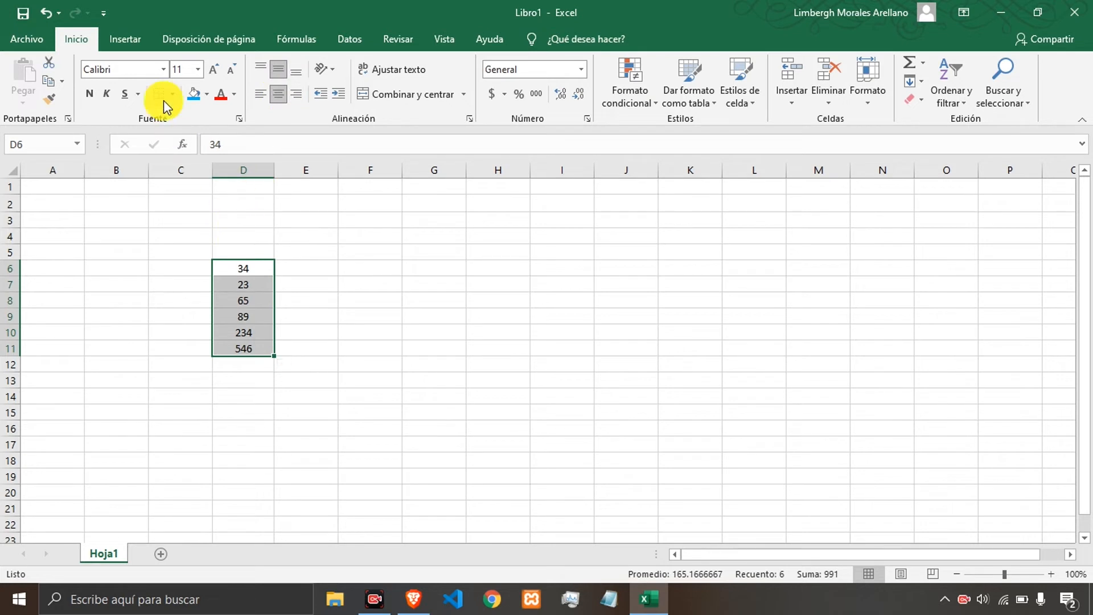
Set the font of D6:D11 to Times New Roman at size 20.
click(198, 70)
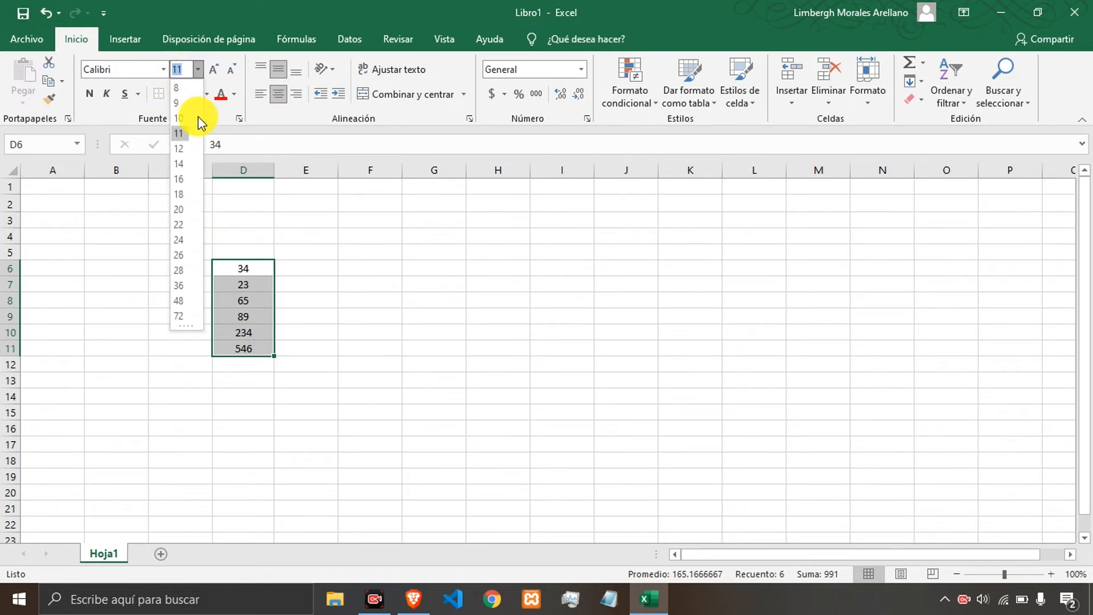
click(179, 209)
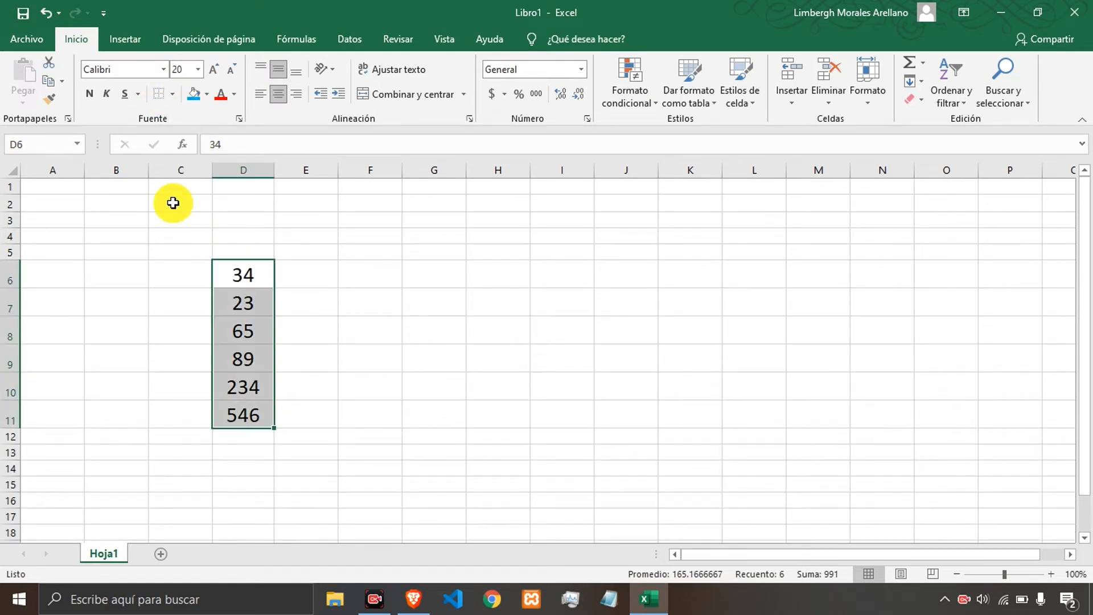
click(118, 72)
text(Times New Roma)
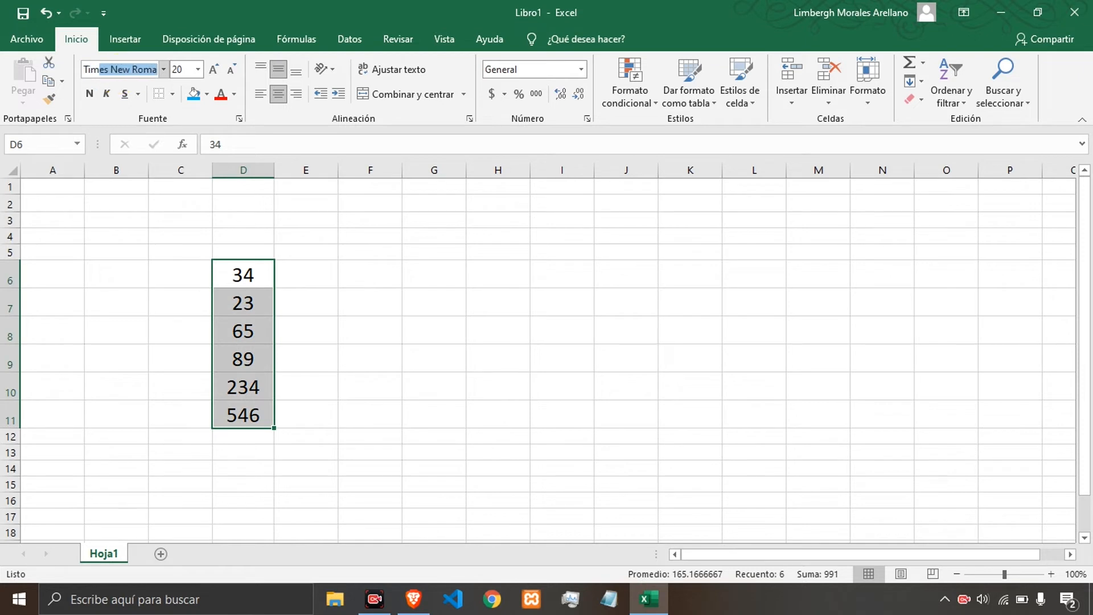
key(Tab)
click(311, 329)
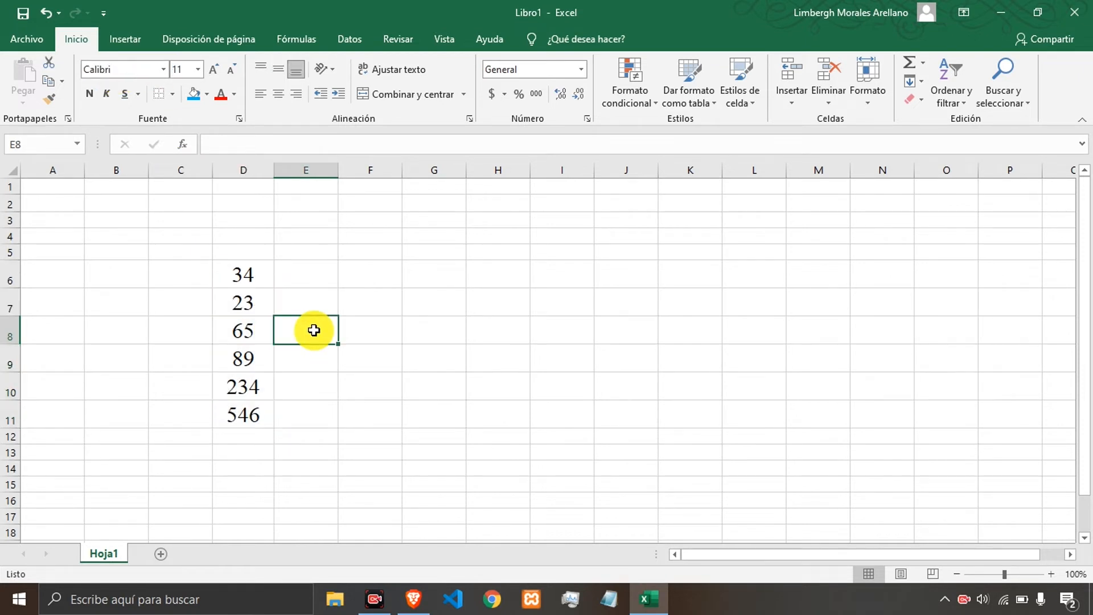
Create a conditional 'Es mayor que' highlight rule on D6:D11 with the threshold value 89.
drag(247, 275, 260, 313)
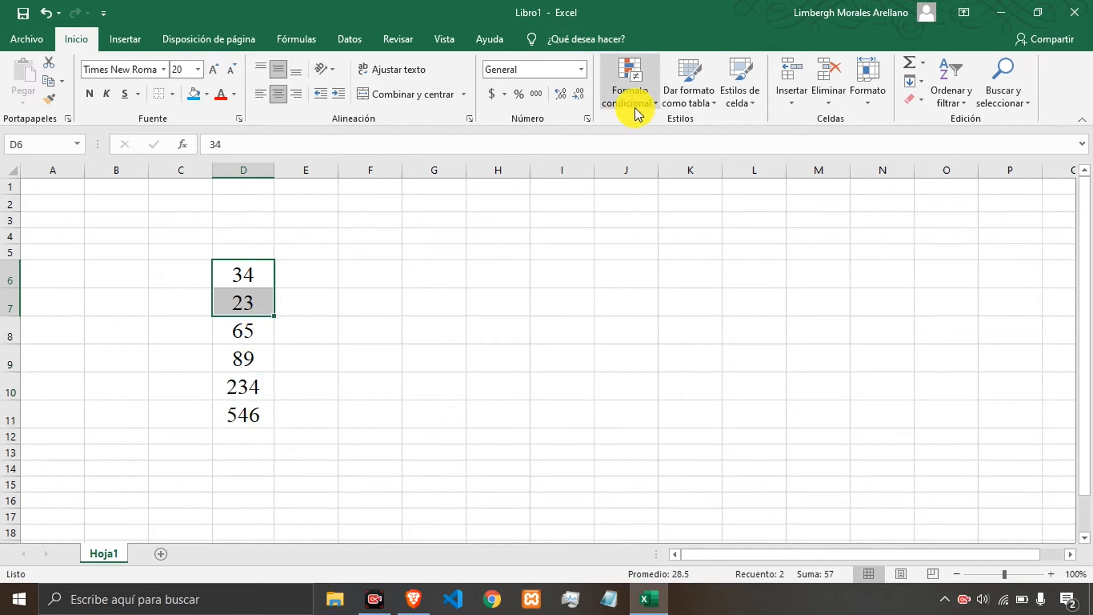
click(323, 324)
drag(245, 276, 256, 421)
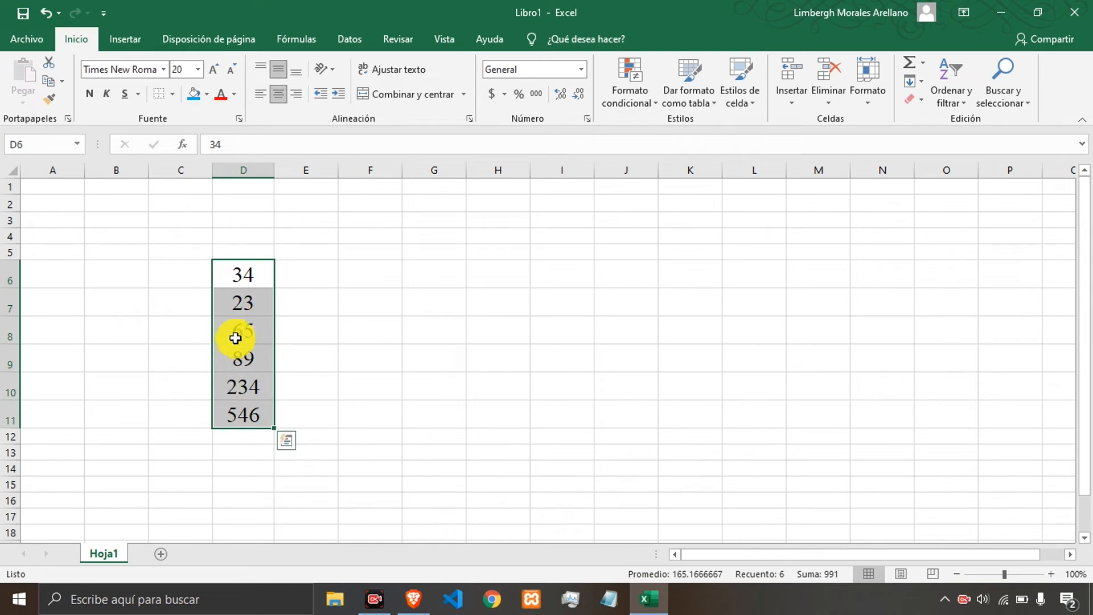
click(631, 97)
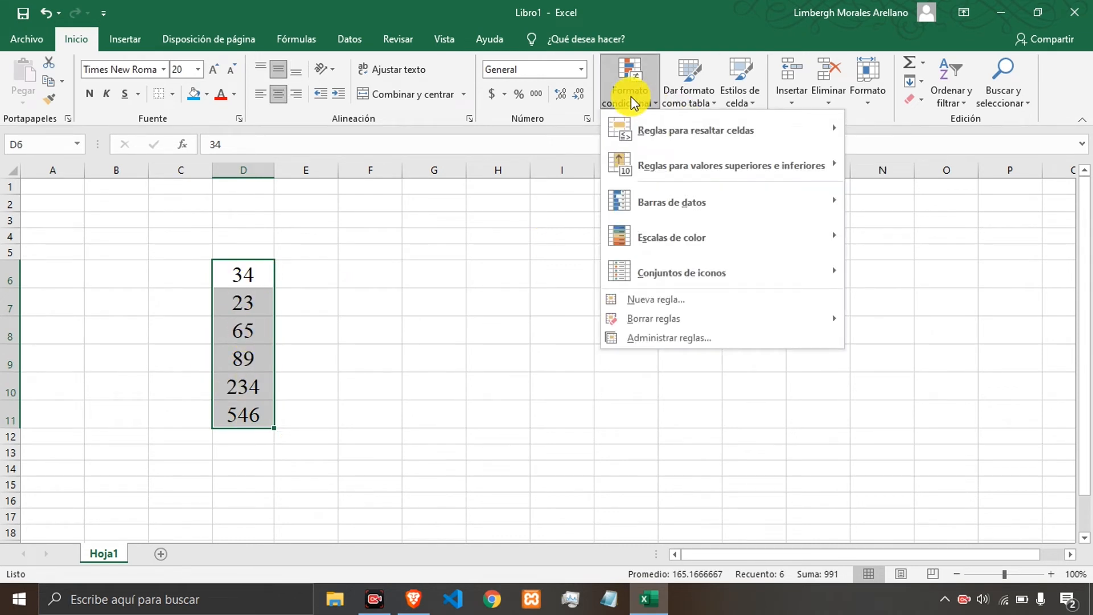
mouse_move(683, 132)
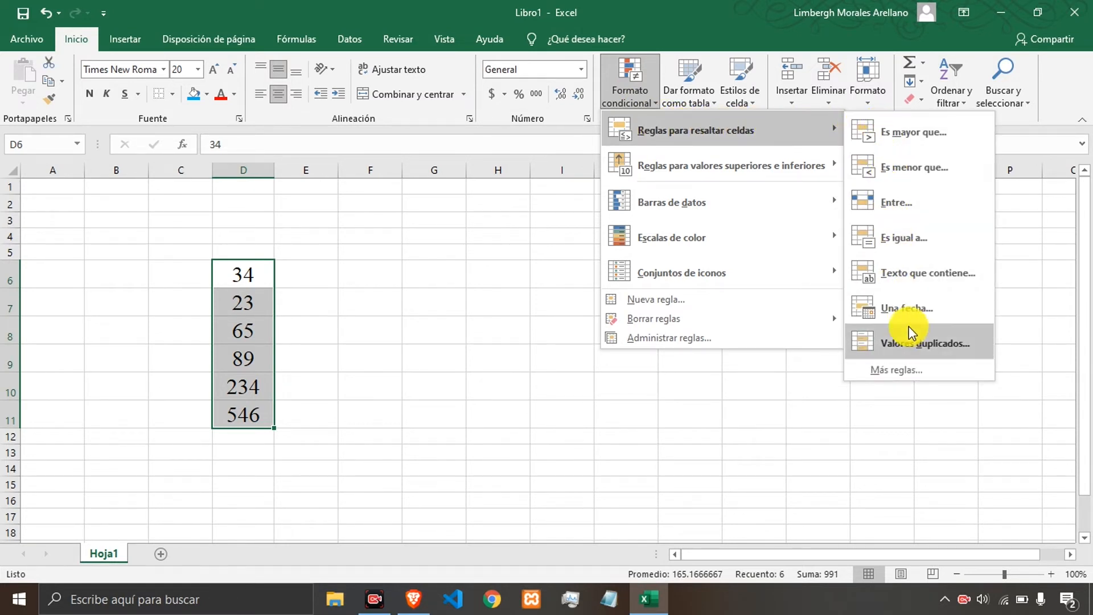
click(914, 134)
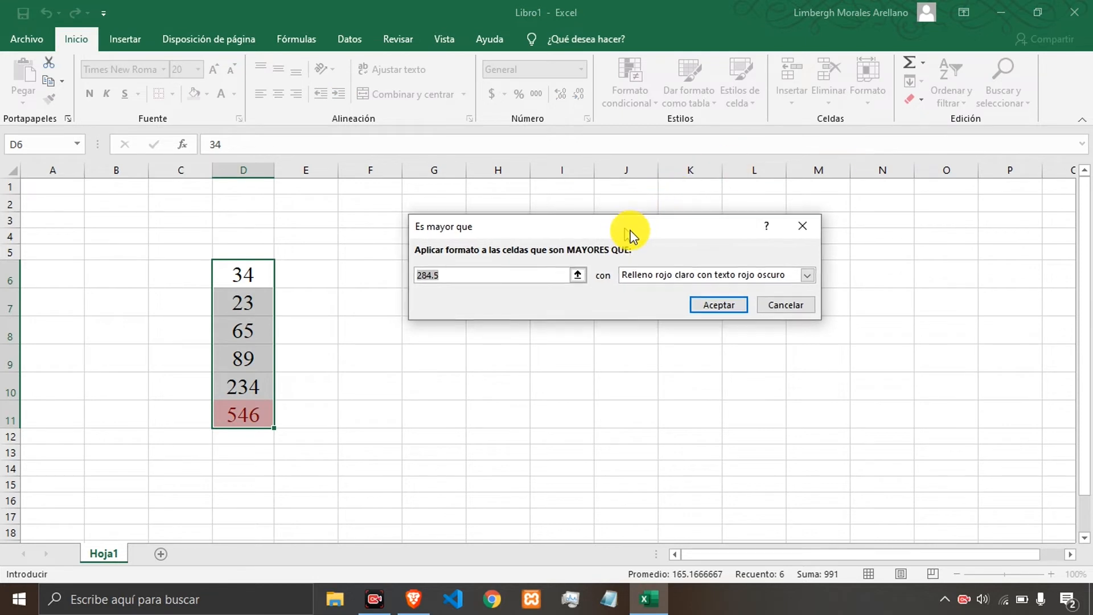
drag(628, 234, 703, 200)
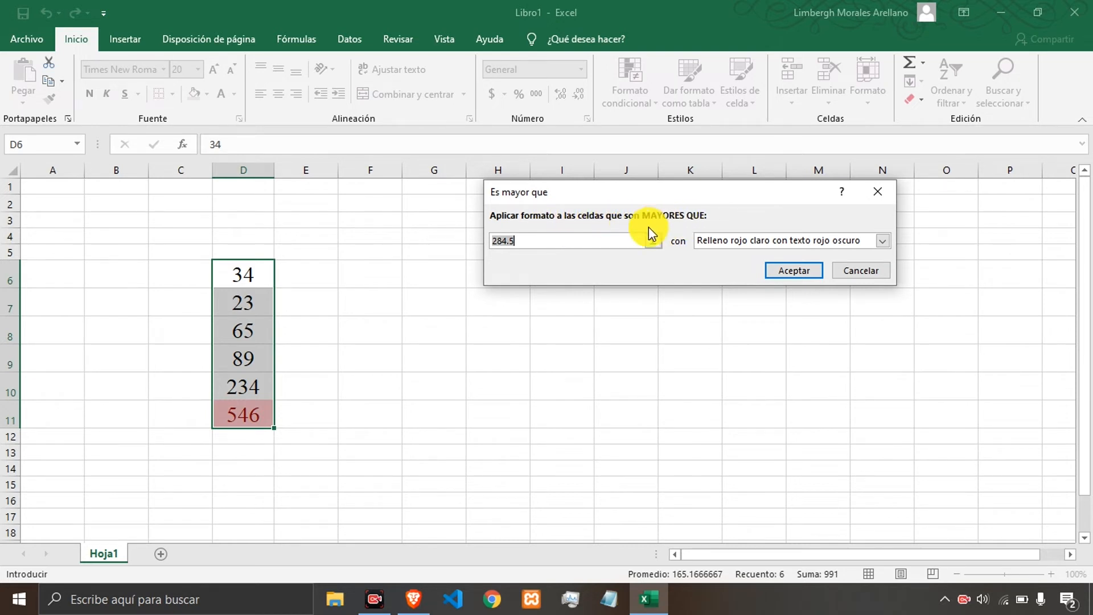
click(556, 240)
drag(547, 243, 478, 241)
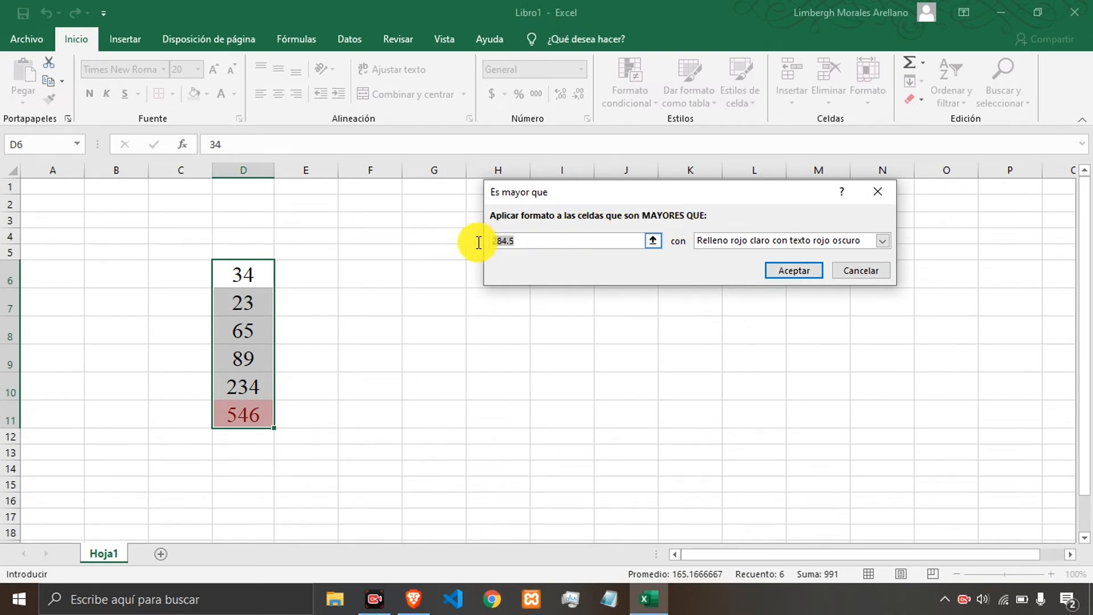
click(570, 242)
key(shift+Home)
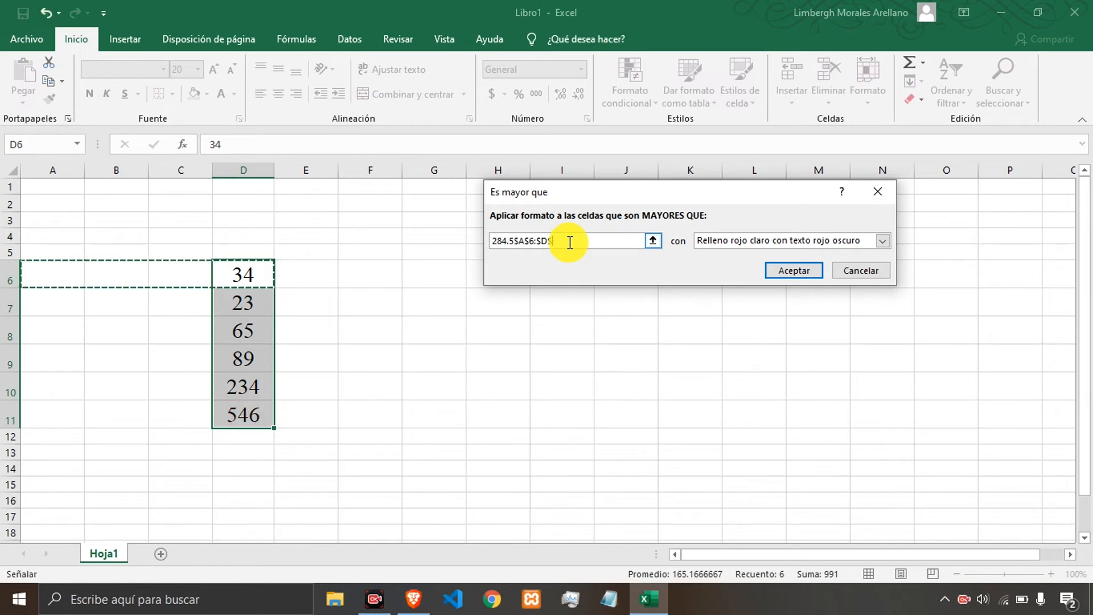
key(BackSpace)
key(BackSpace)
key(BackSpace)
key(BackSpace)
key(BackSpace)
key(BackSpace)
key(BackSpace)
key(BackSpace)
key(BackSpace)
key(BackSpace)
key(BackSpace)
key(BackSpace)
key(BackSpace)
key(BackSpace)
key(BackSpace)
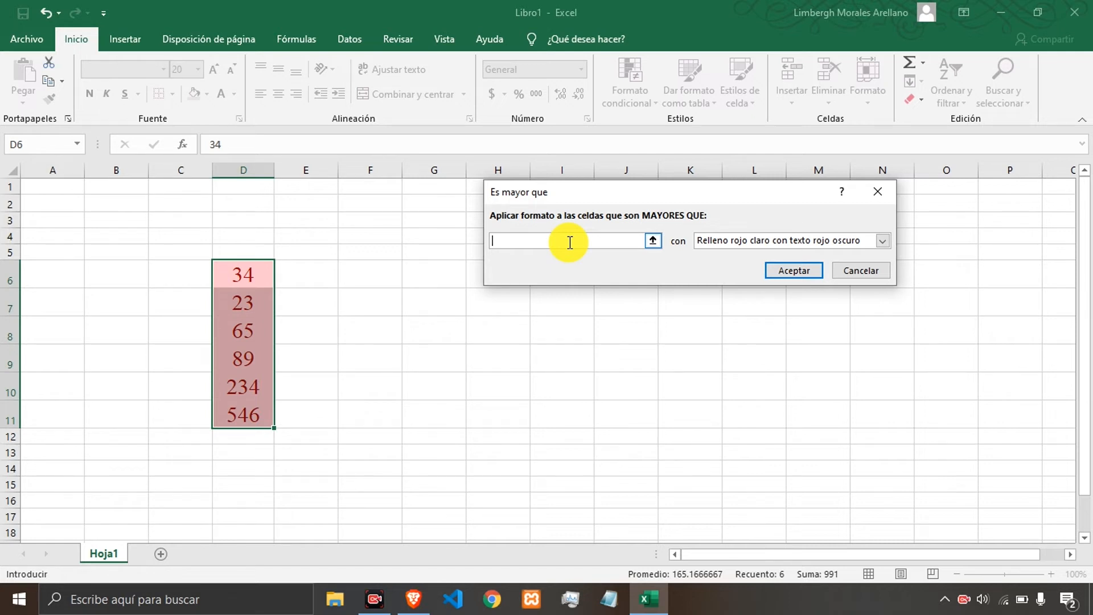
text(89)
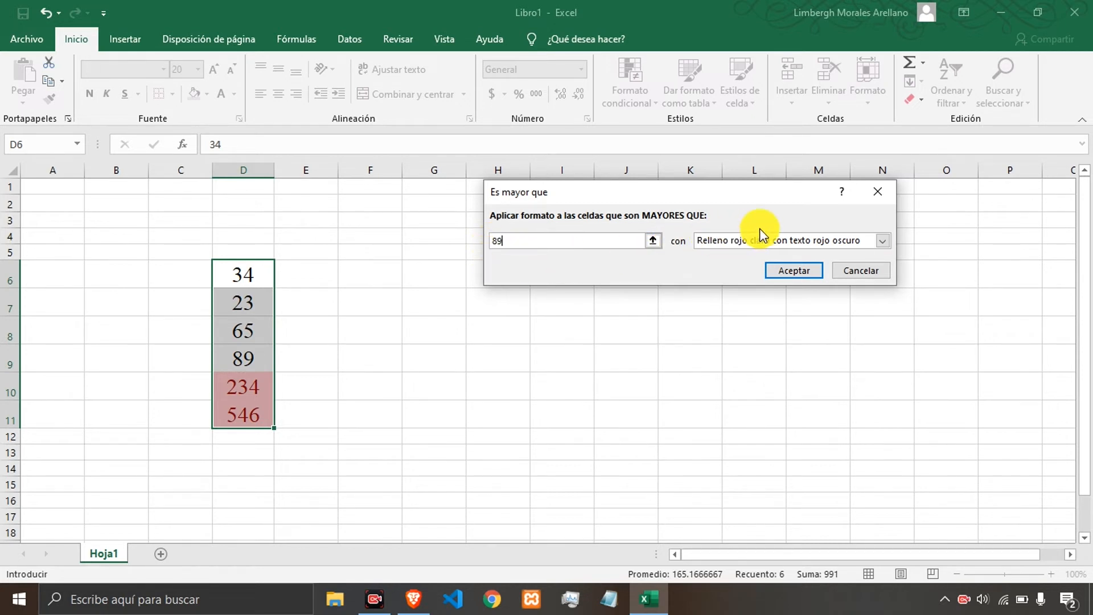
double_click(508, 246)
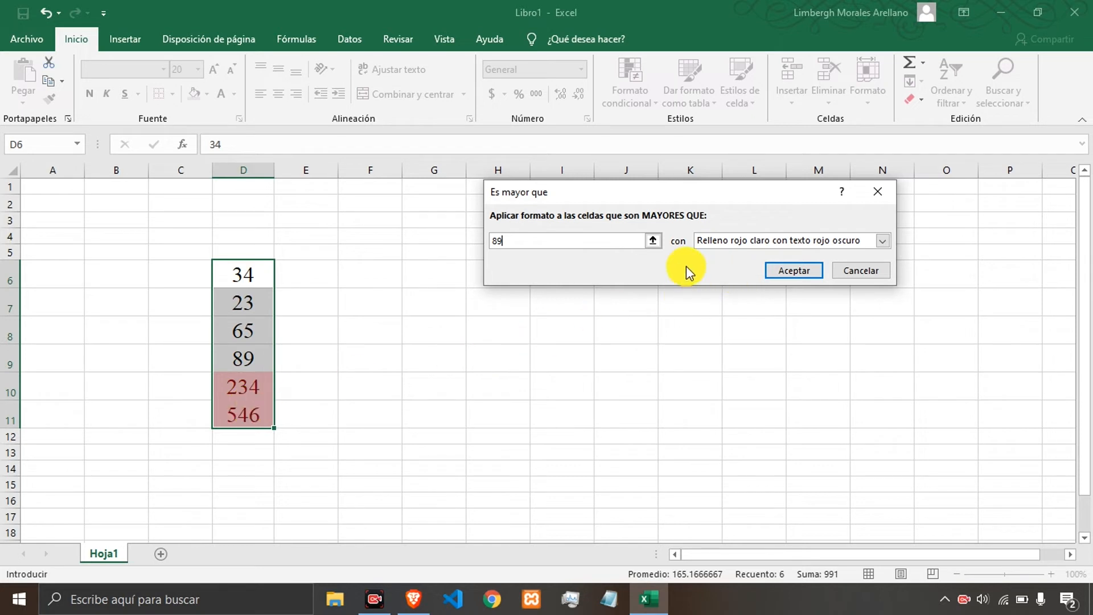
Choose a custom format for the rule and set its font colour to white.
click(880, 240)
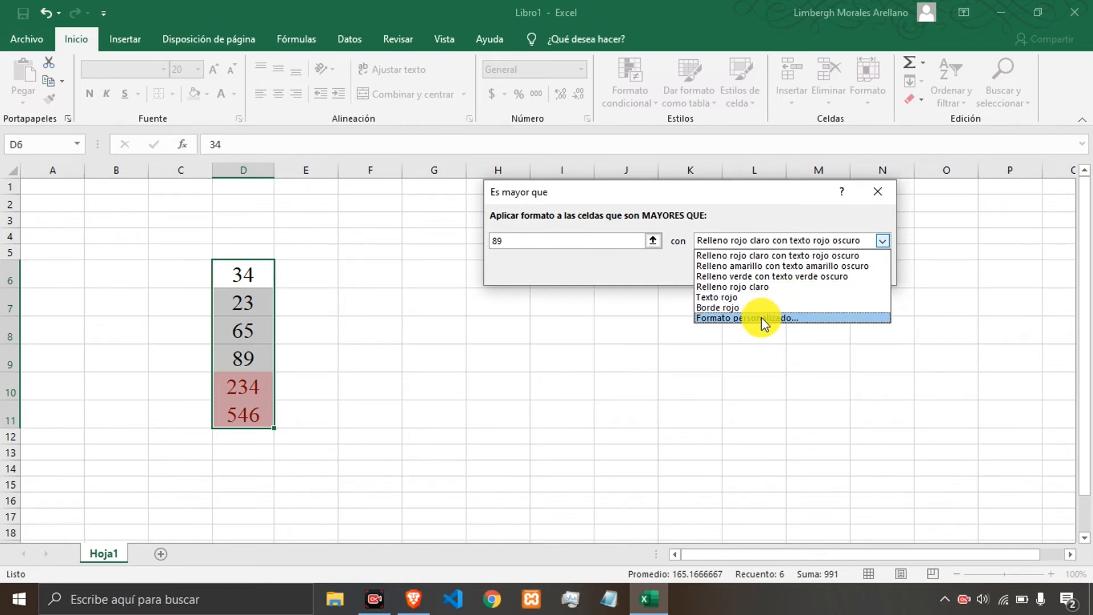
click(761, 316)
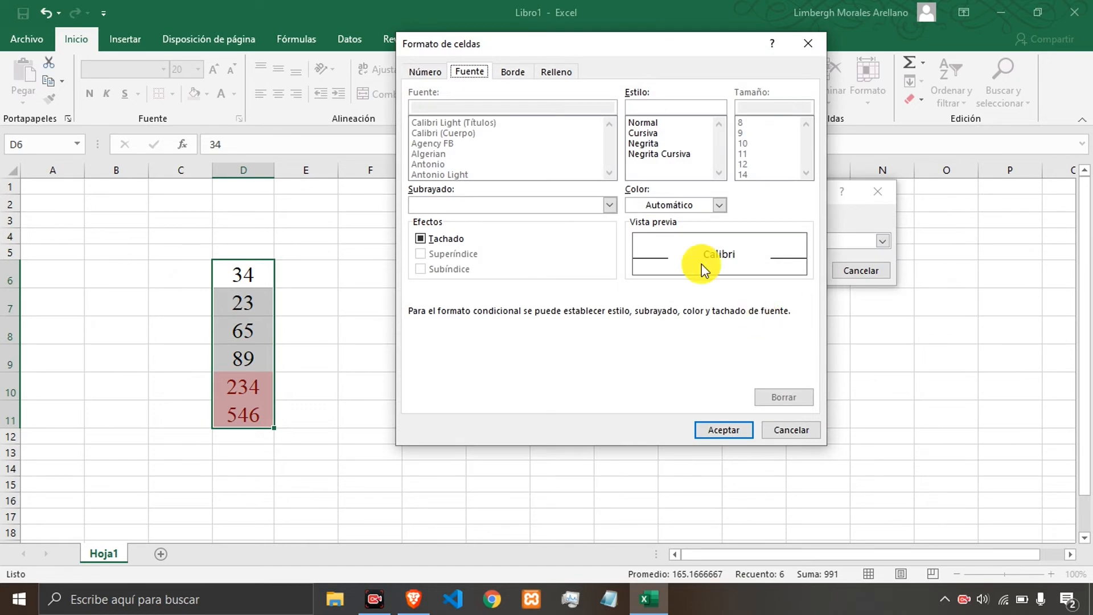
drag(571, 51, 674, 80)
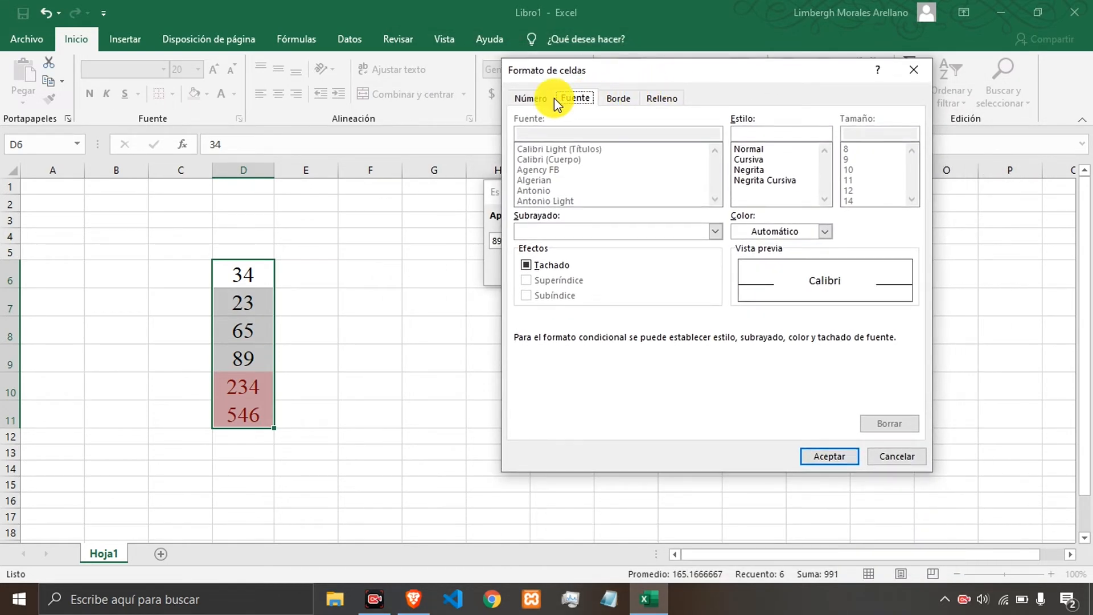
click(825, 232)
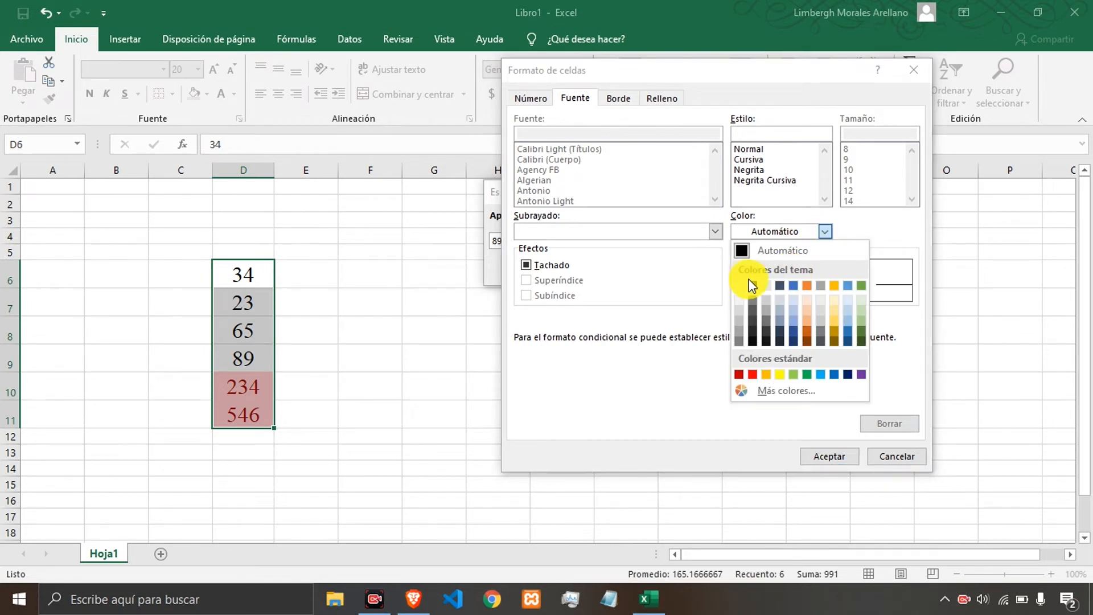
click(740, 286)
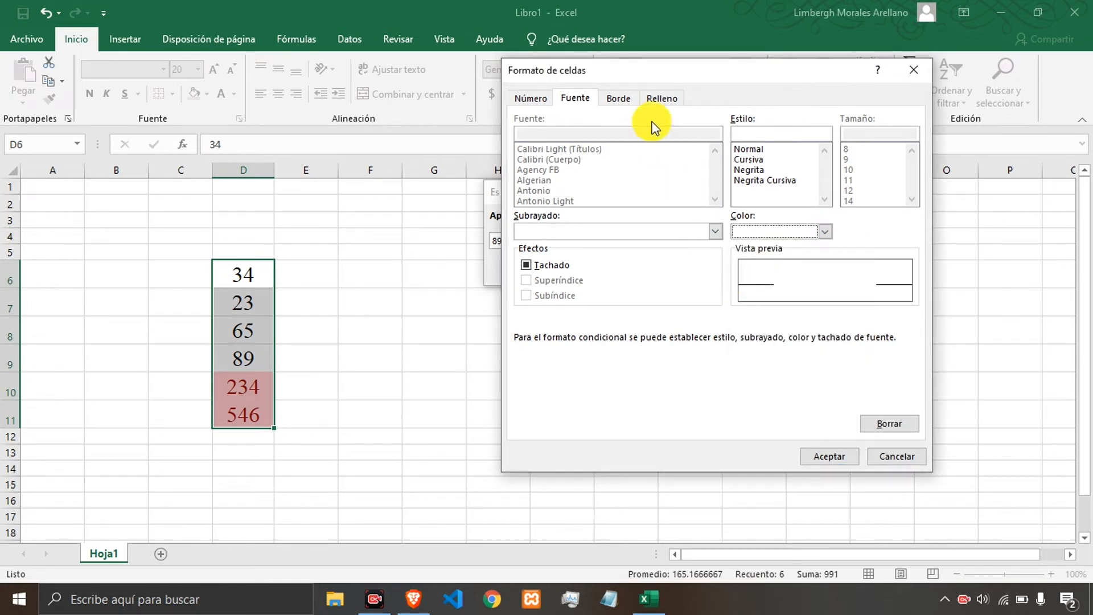
Set the custom format's fill colour to purple and accept it.
click(660, 97)
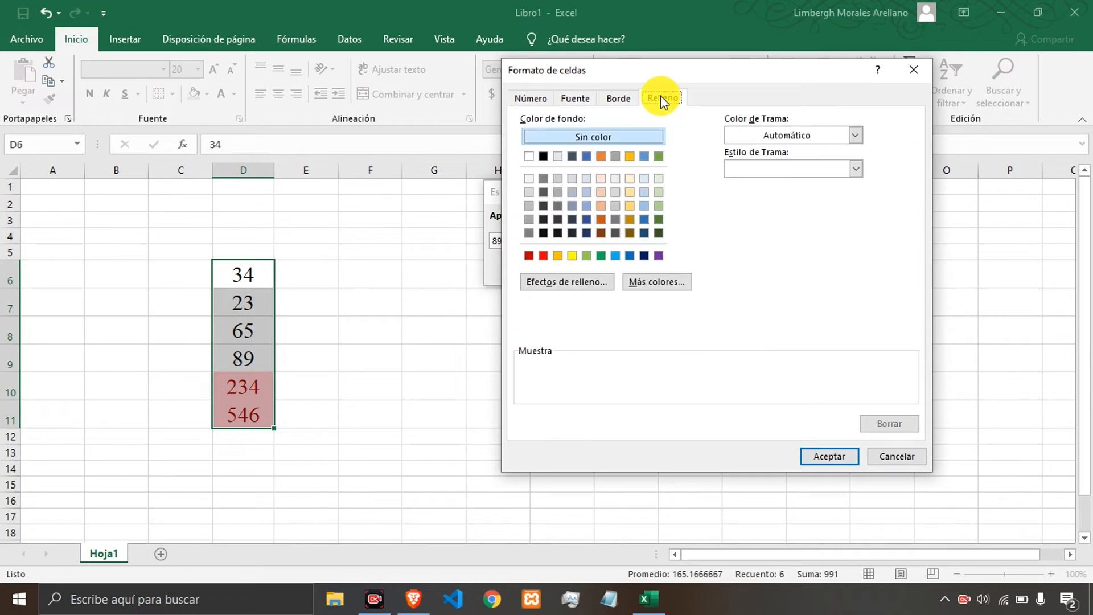
click(657, 256)
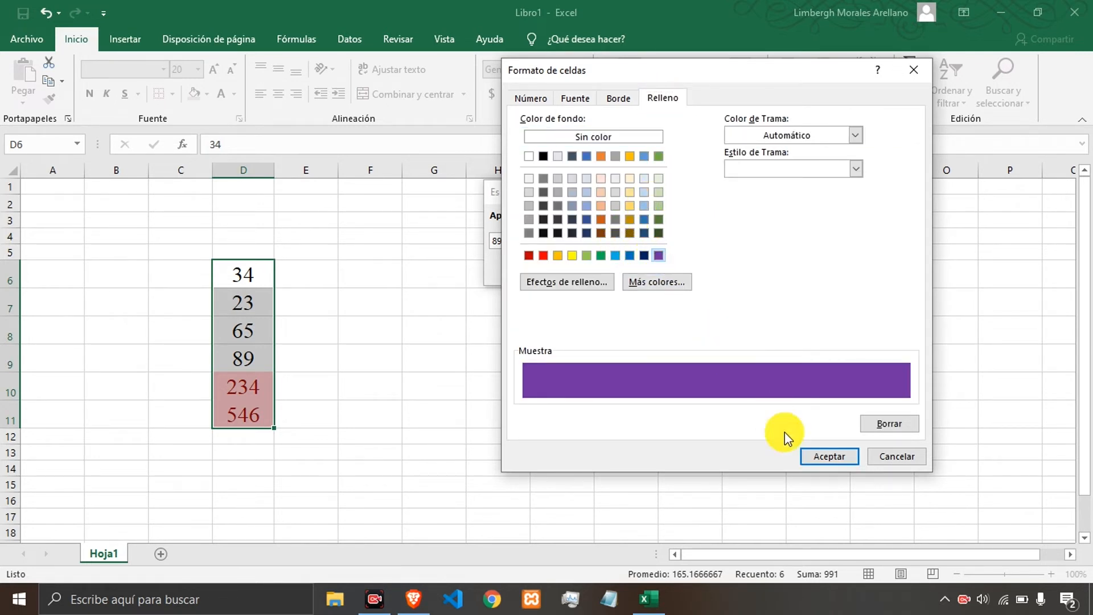
click(575, 98)
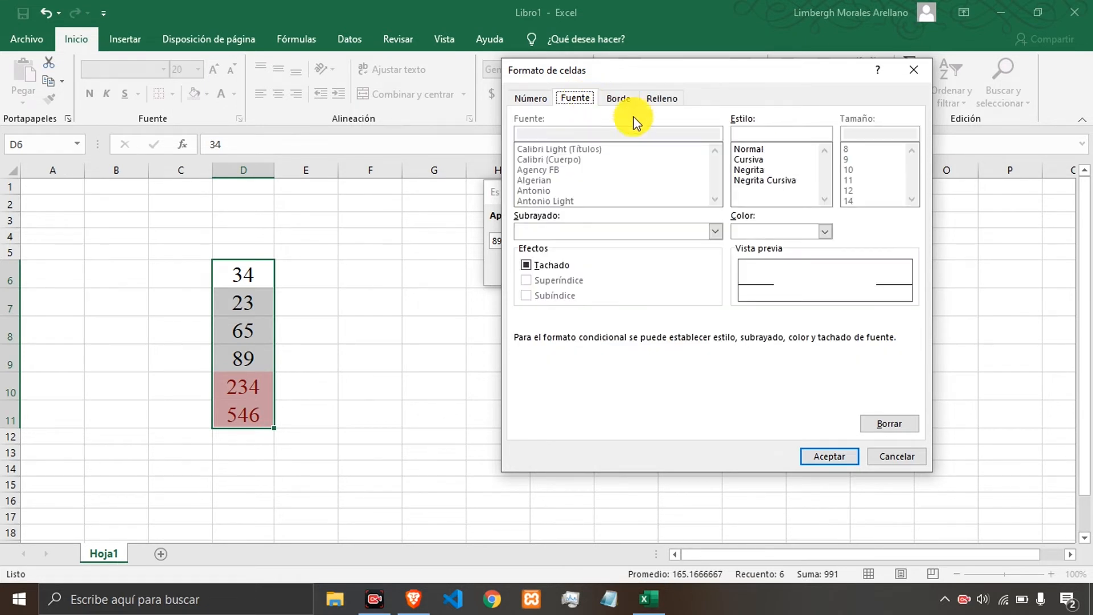
click(663, 98)
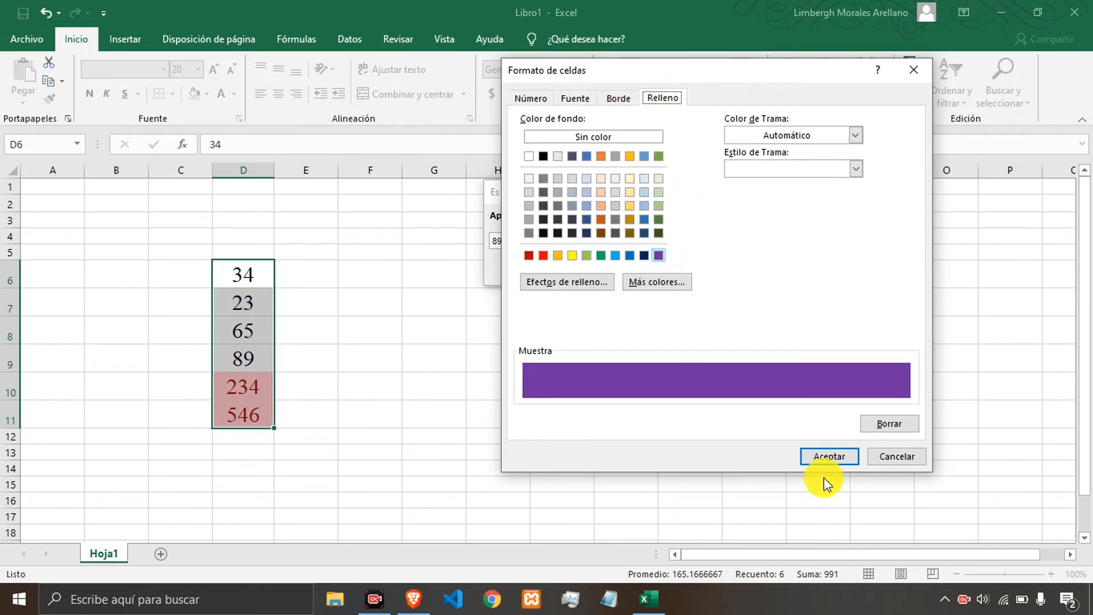
click(819, 456)
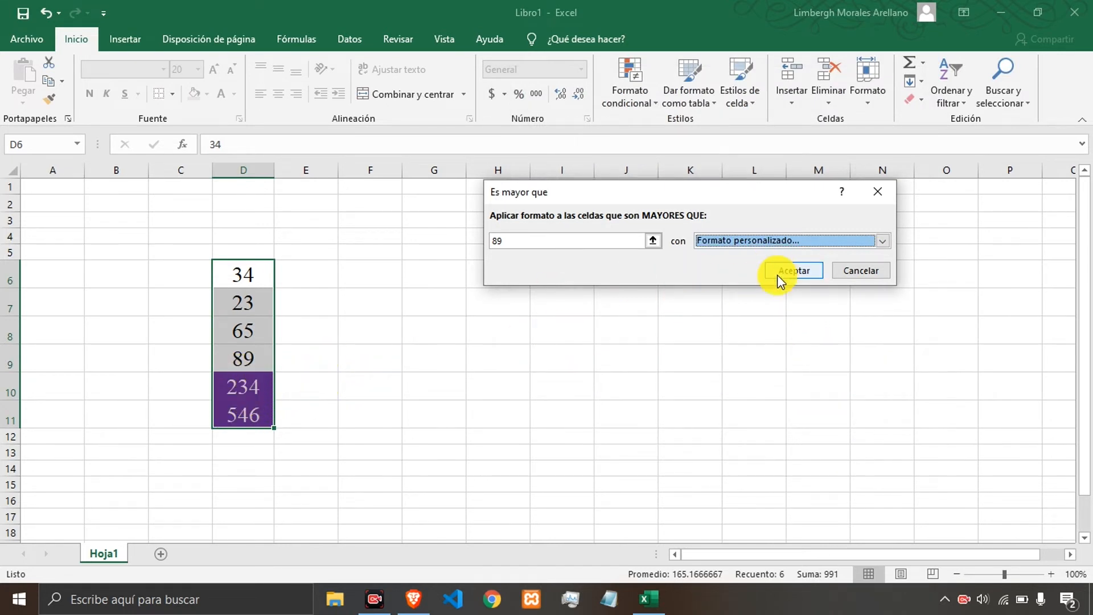
Reopen the rule's custom format and set its font style to Negrita.
click(882, 241)
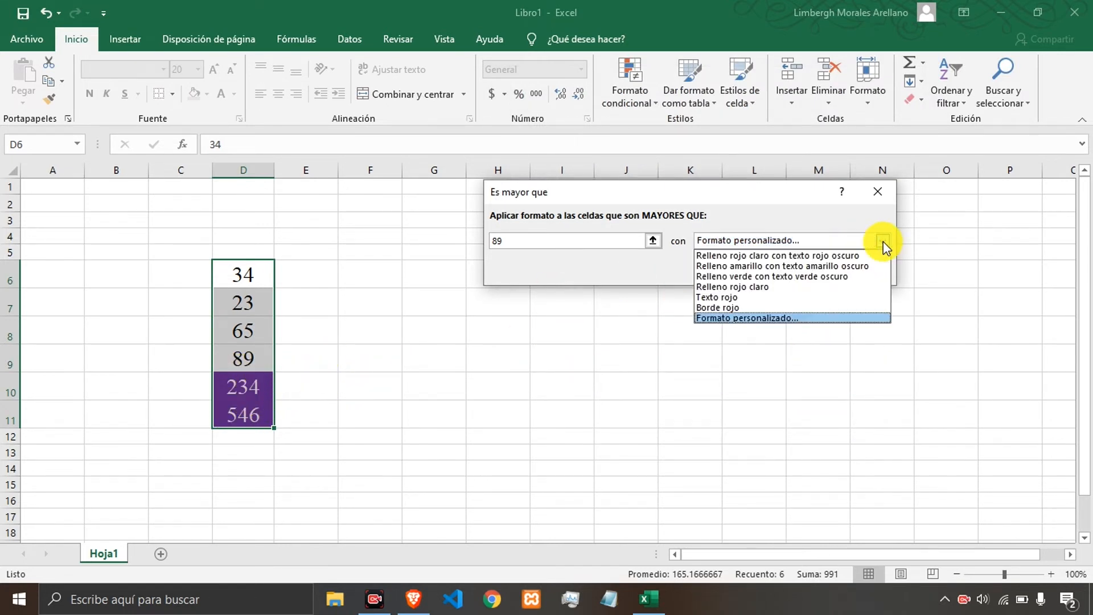
click(809, 318)
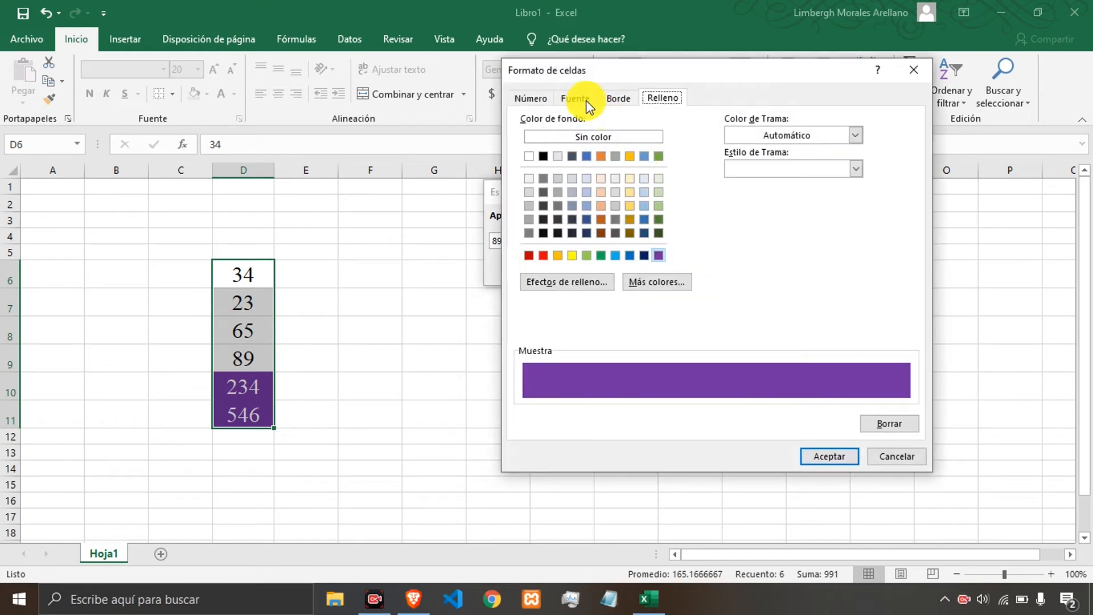
click(586, 100)
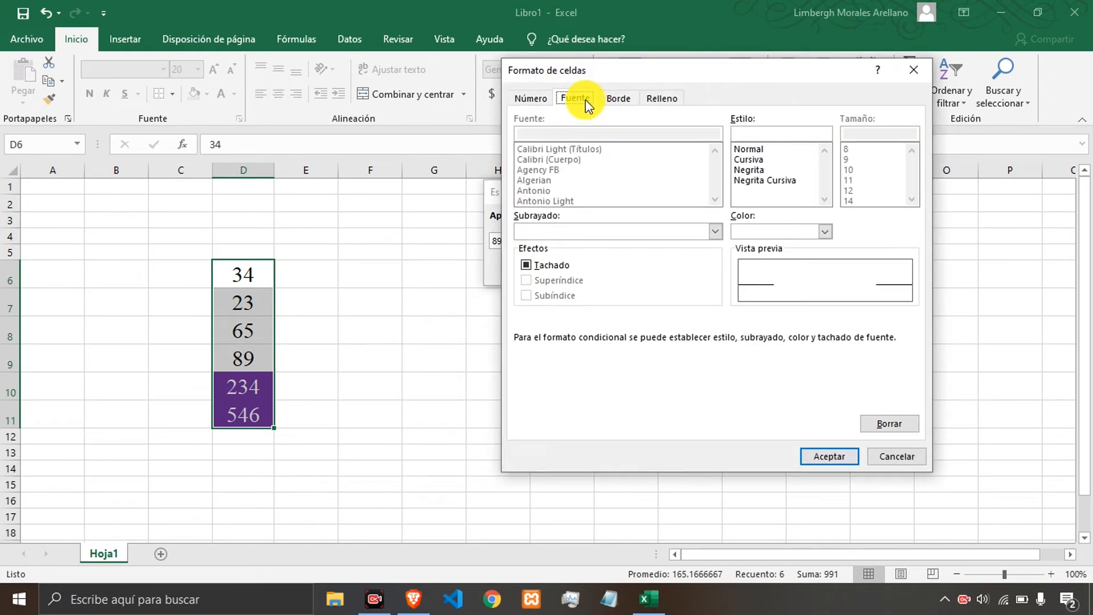
click(751, 169)
click(753, 160)
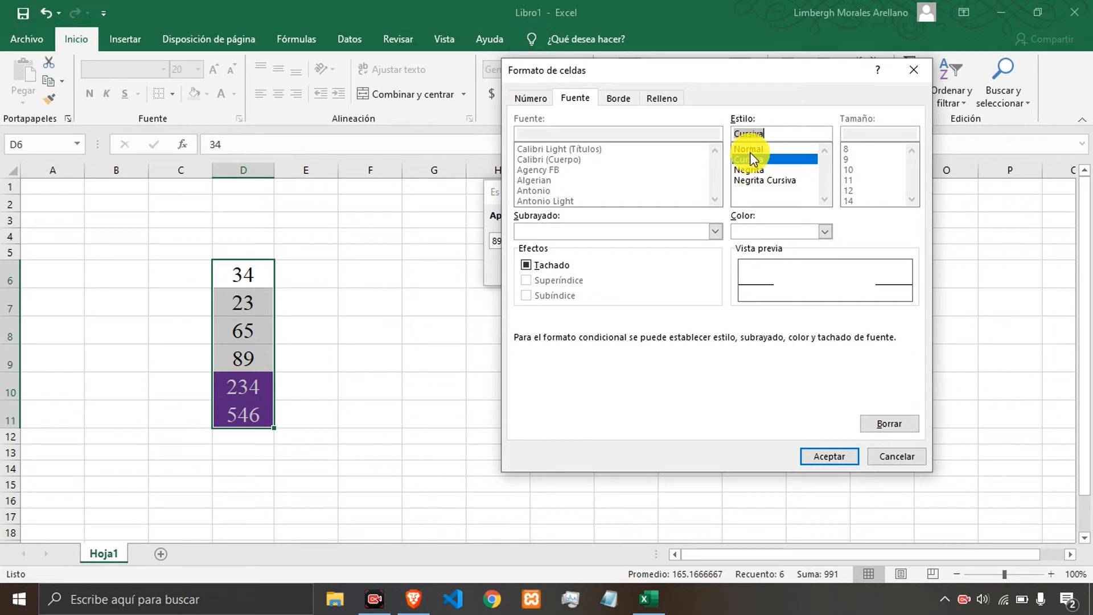
click(751, 150)
click(753, 170)
click(759, 179)
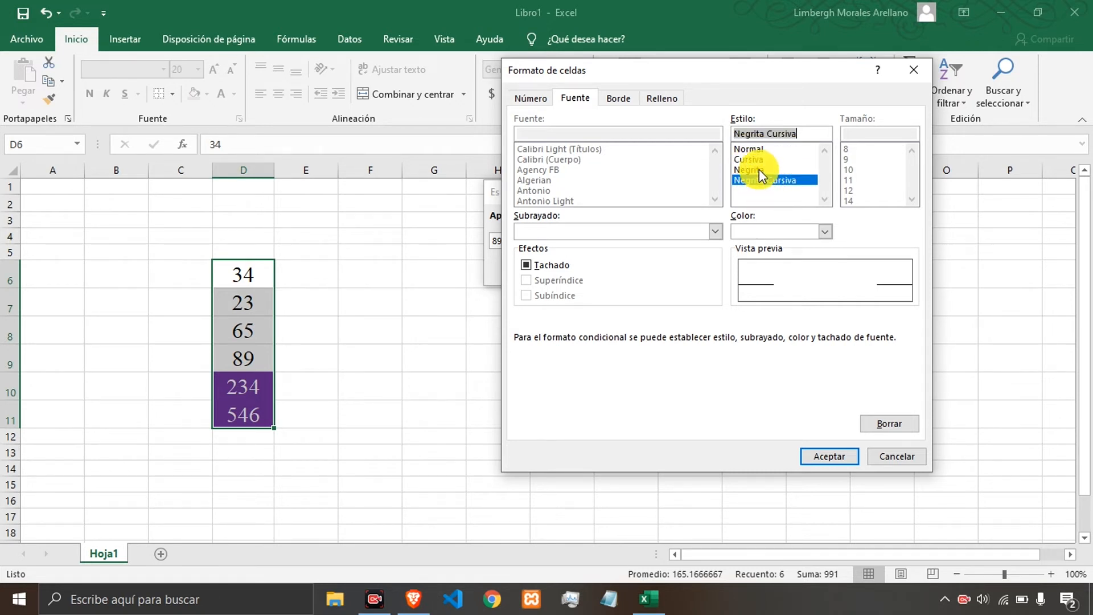
click(760, 169)
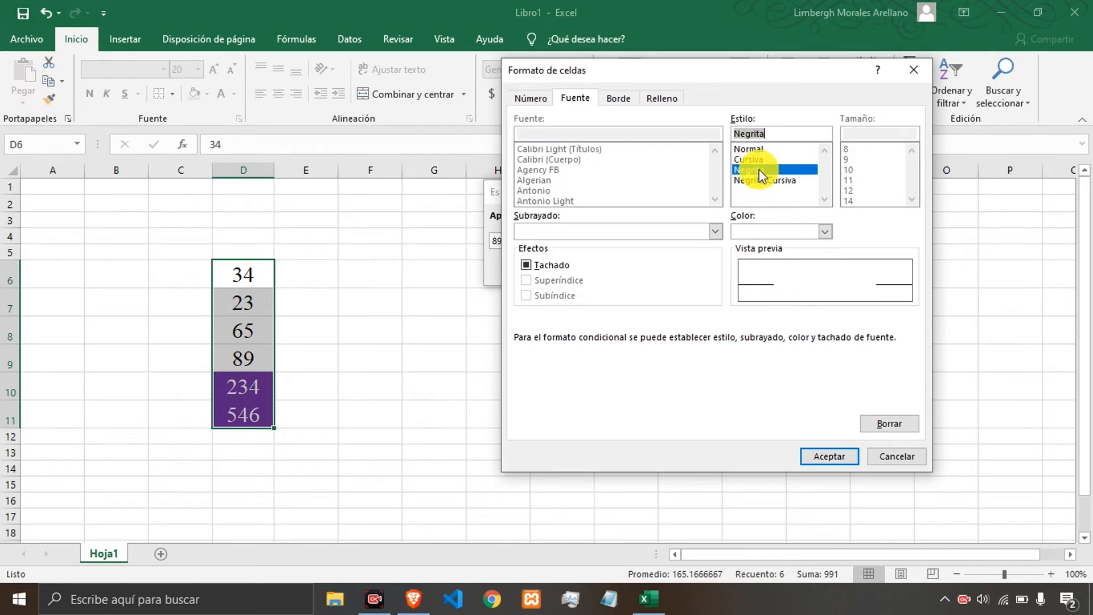
click(822, 455)
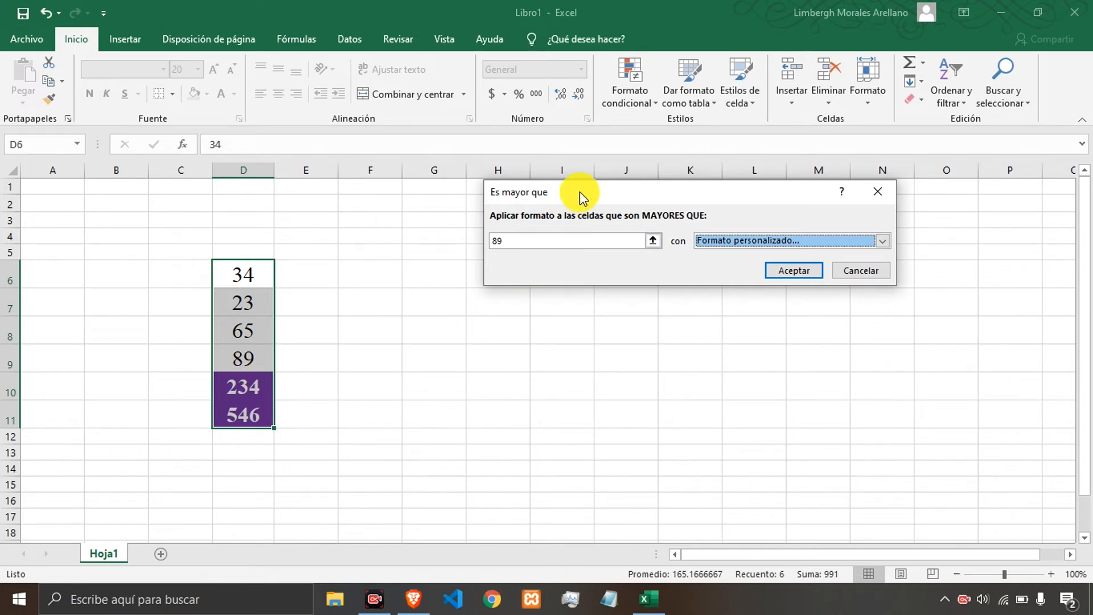
drag(580, 191, 636, 168)
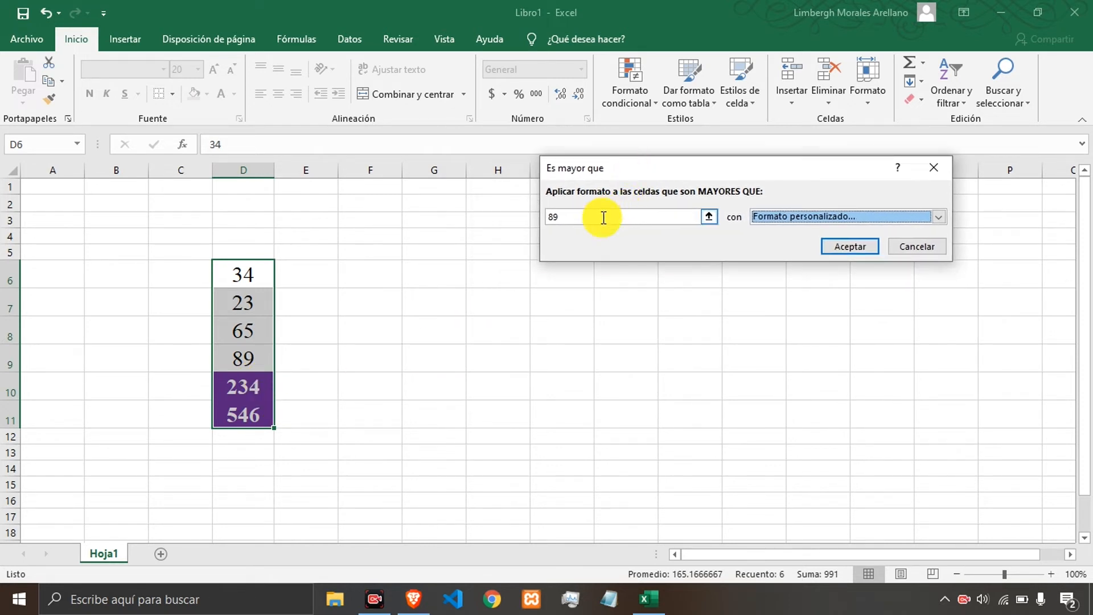
click(574, 217)
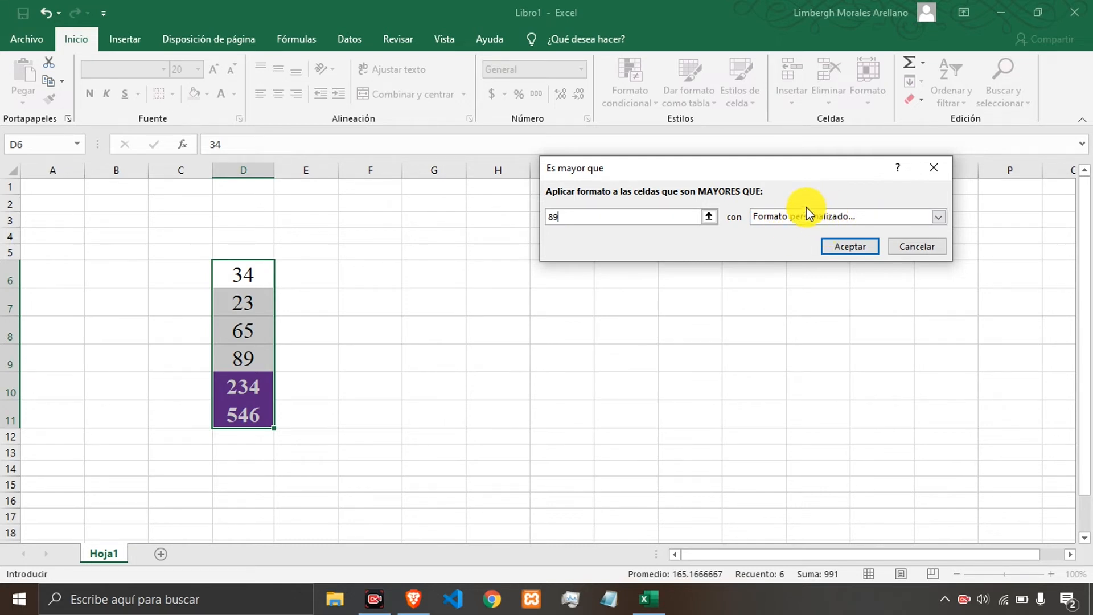
click(937, 217)
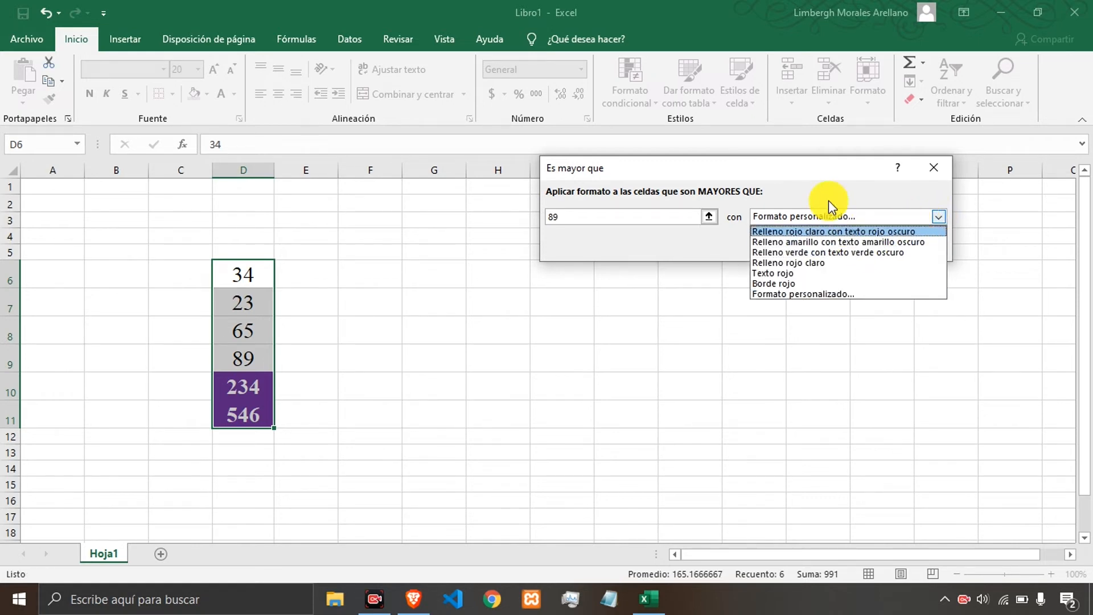
click(719, 206)
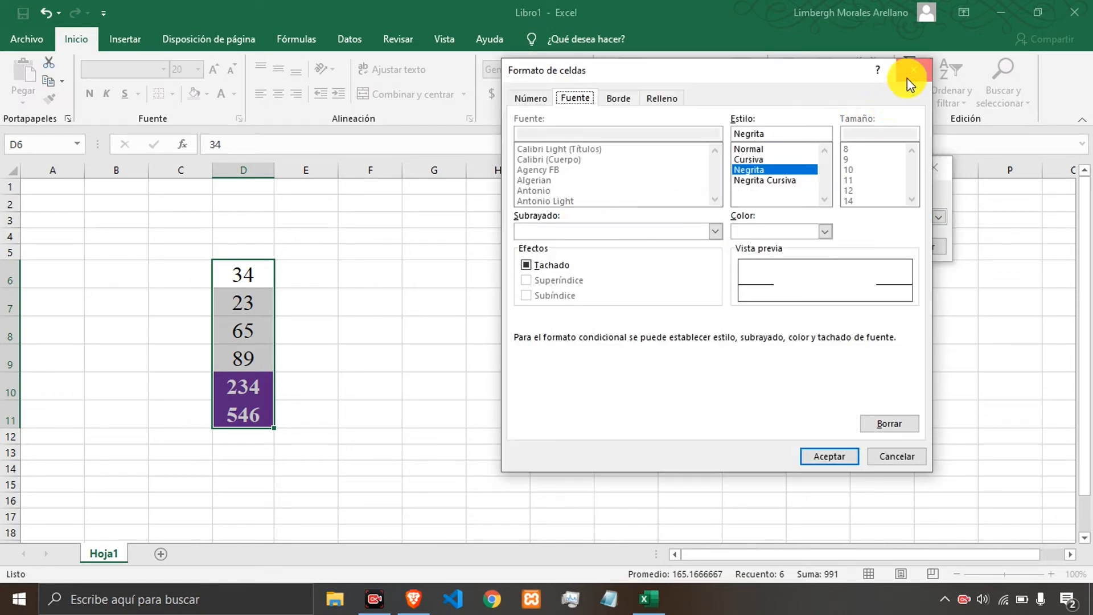
click(912, 71)
Change the rule's threshold to 300, then cancel the 'Es mayor que' rule dialog.
click(572, 217)
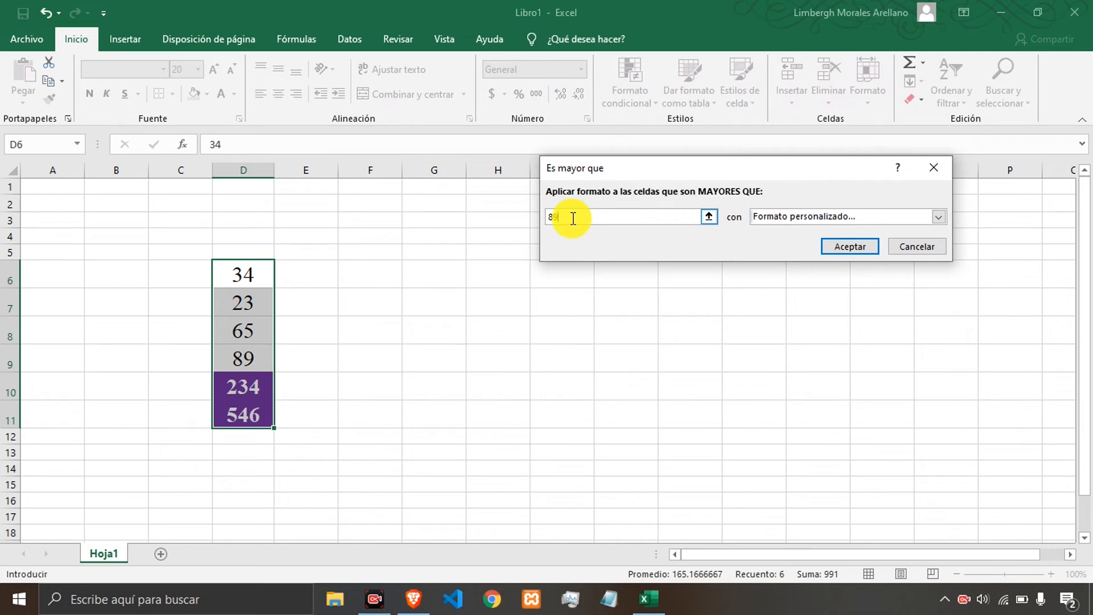
key(BackSpace)
key(BackSpace)
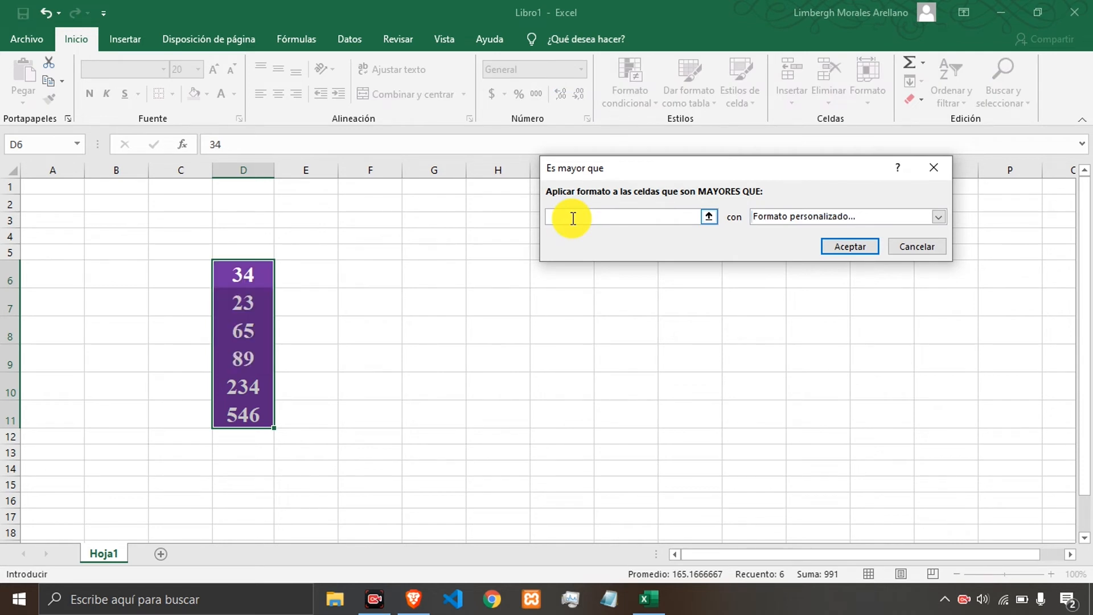
text(34)
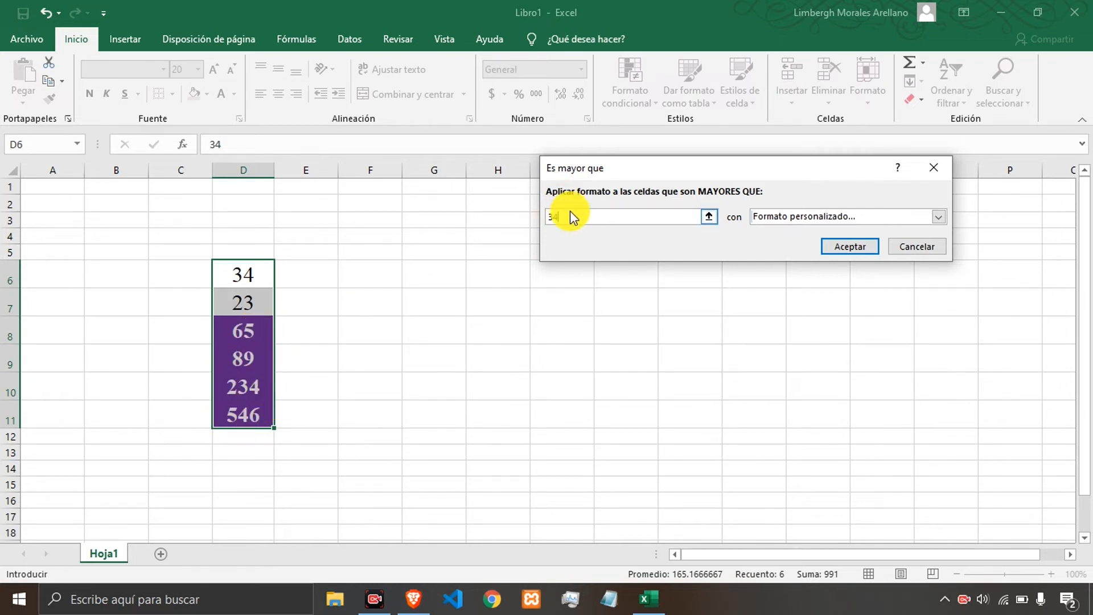
key(BackSpace)
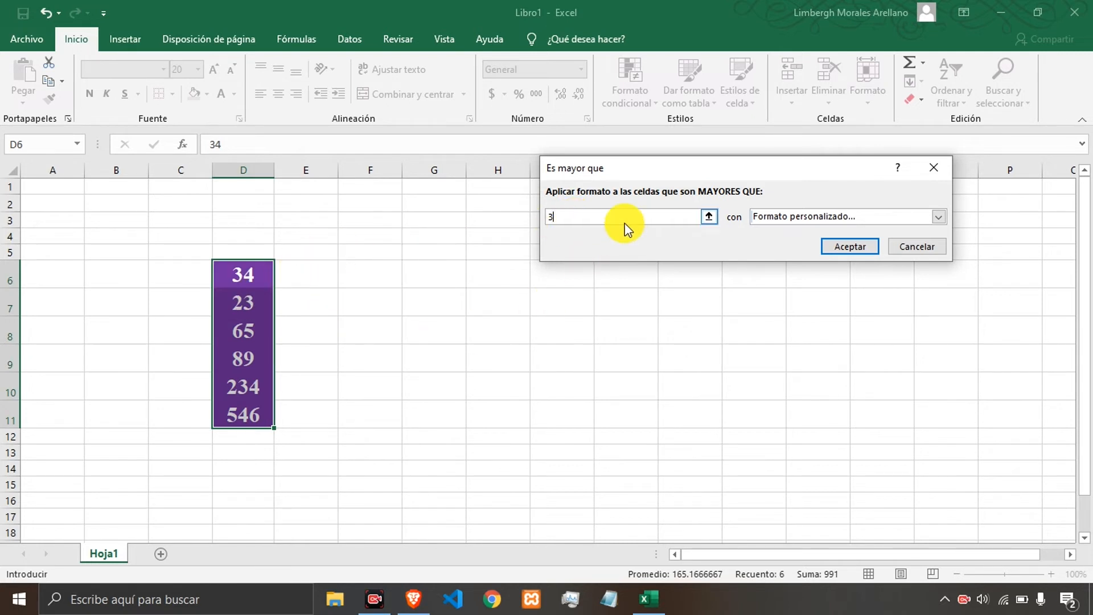
text(00)
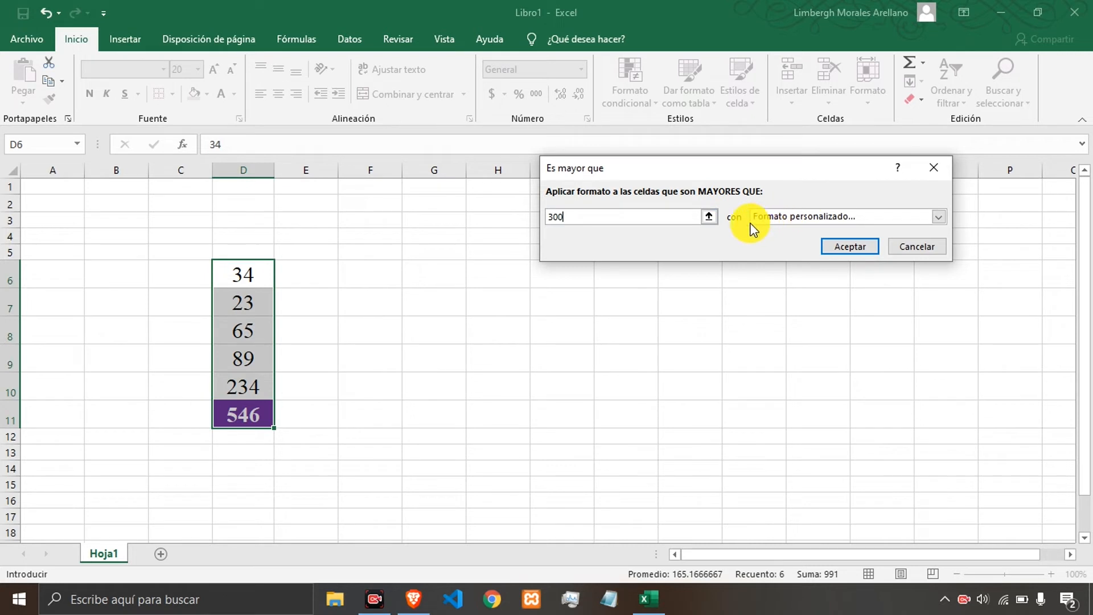
drag(678, 163, 702, 194)
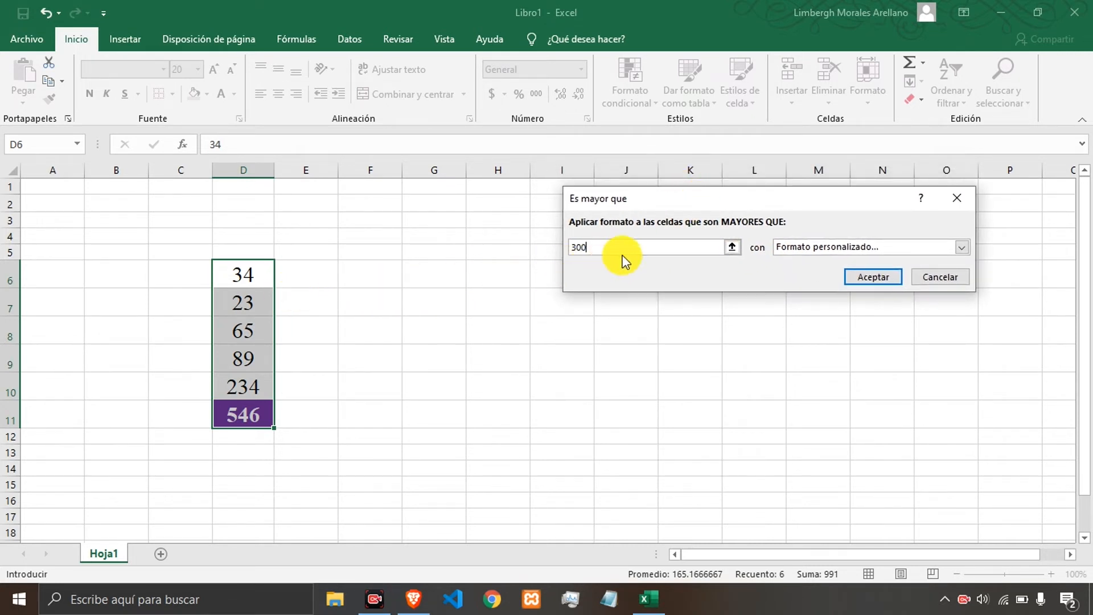
click(938, 278)
Enter the label Valor in cell G6.
click(455, 270)
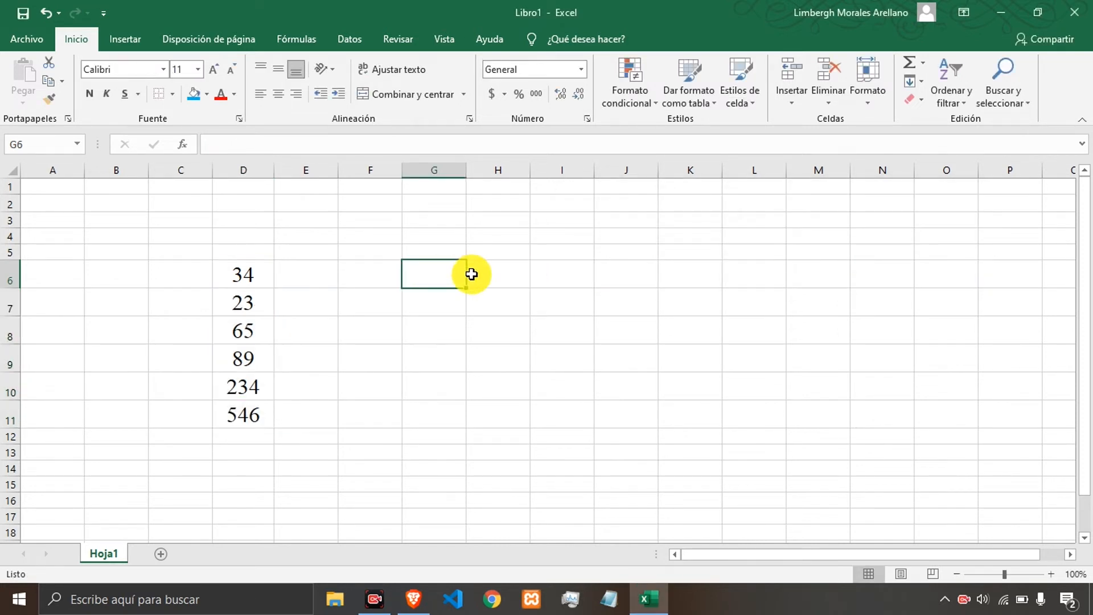
text(Valor)
key(Tab)
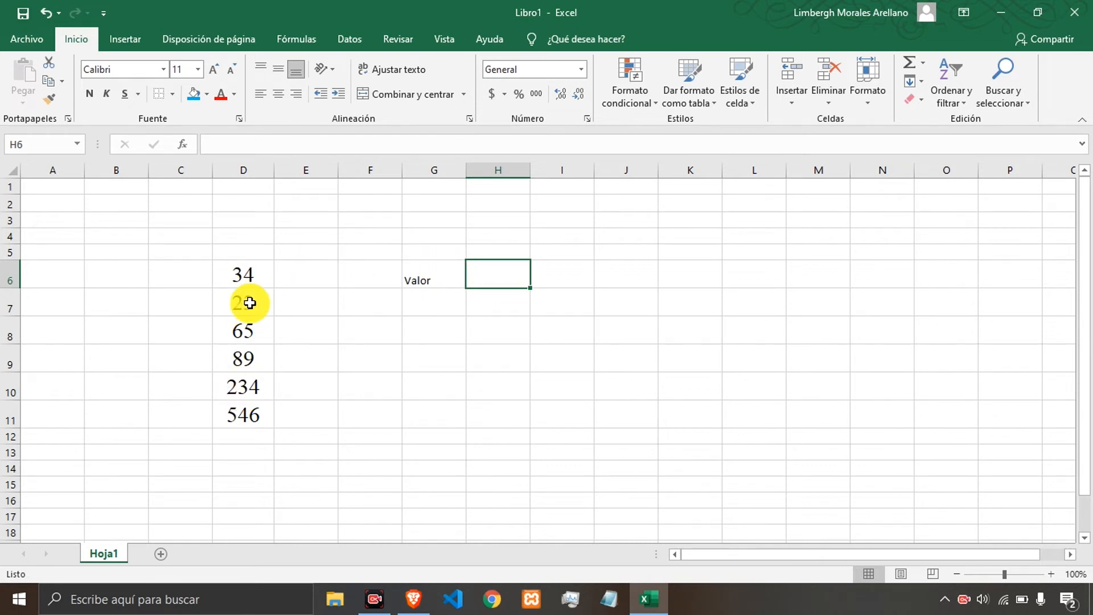
Start an 'Es mayor que' highlight rule on D6:D11 whose threshold references cell H6.
drag(247, 278, 236, 416)
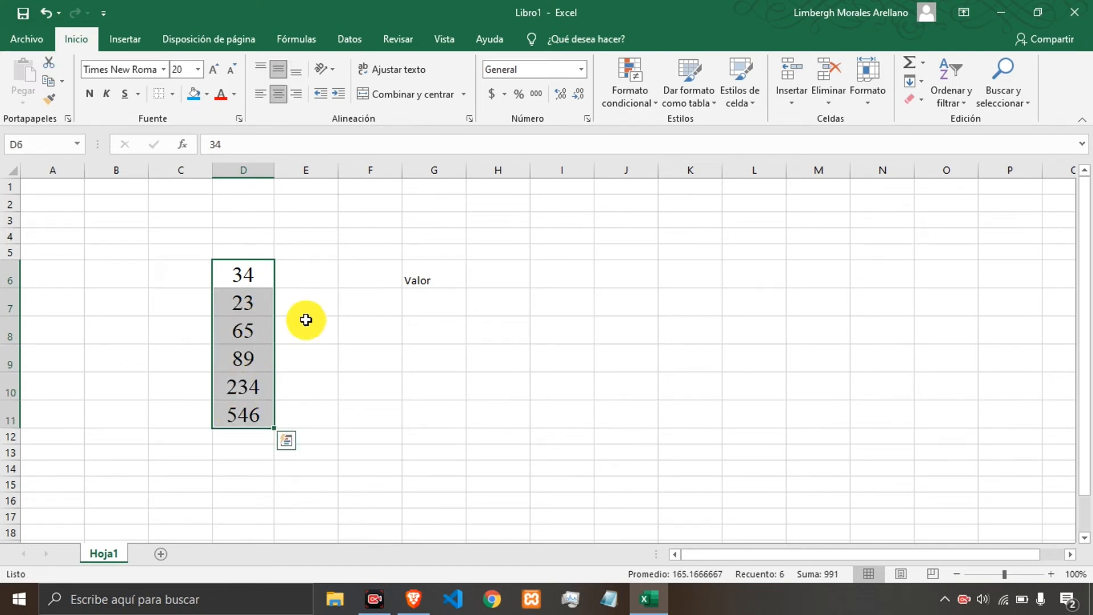
click(630, 91)
mouse_move(667, 136)
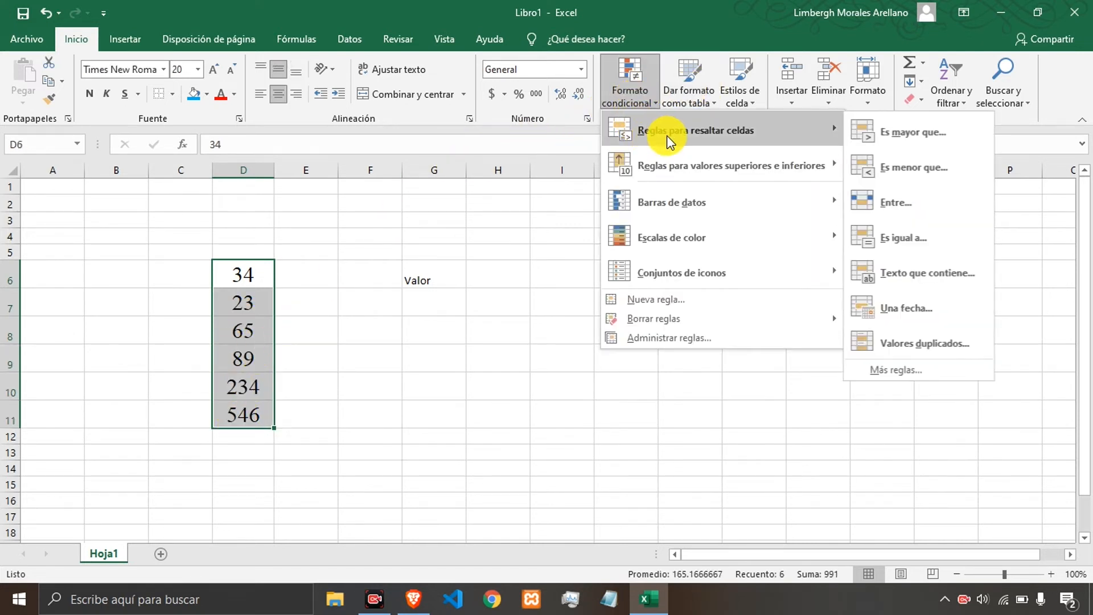
click(887, 124)
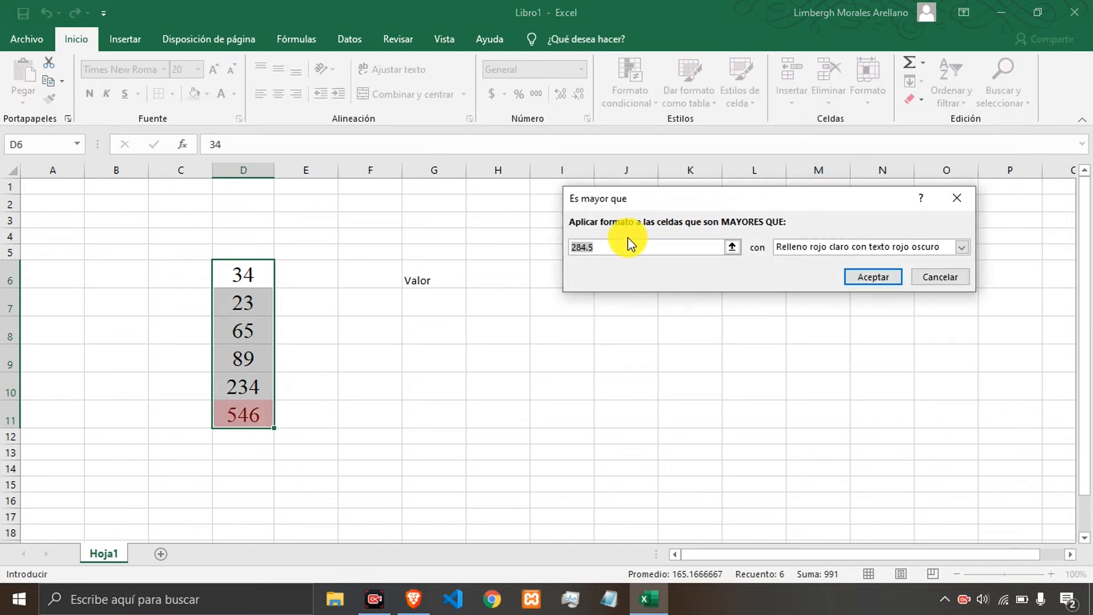
key(BackSpace)
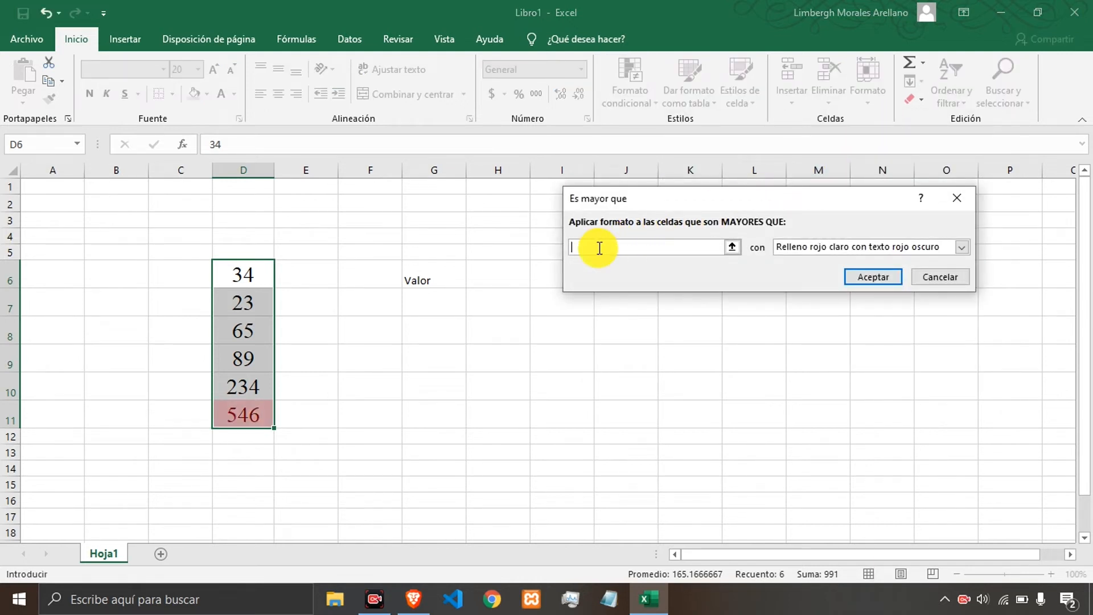
click(487, 273)
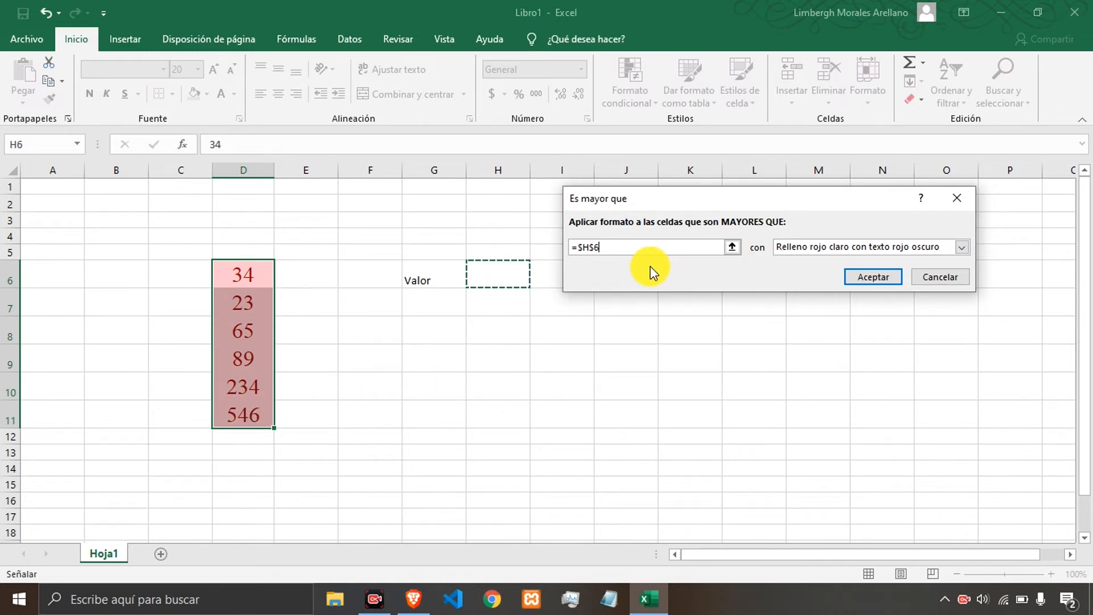
Give the rule a custom purple fill and apply the rule.
click(970, 249)
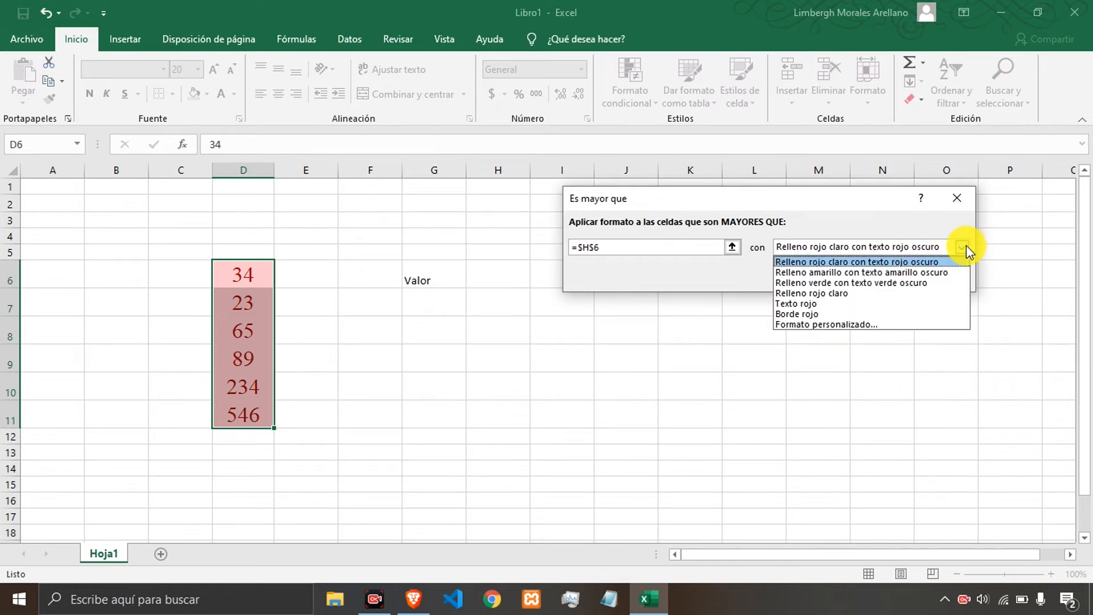
click(849, 322)
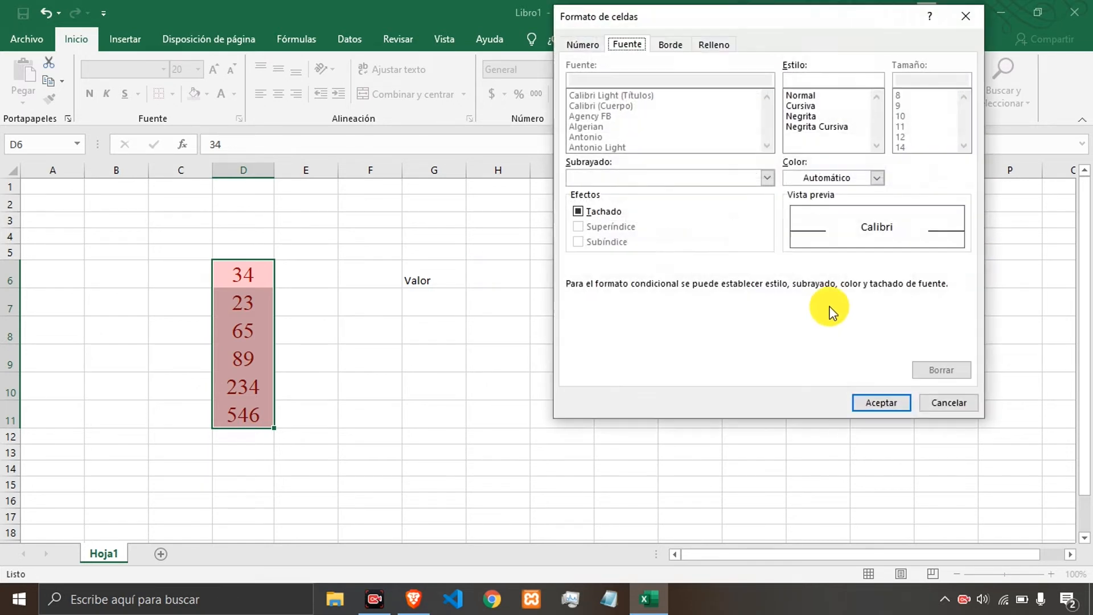
click(848, 179)
click(850, 181)
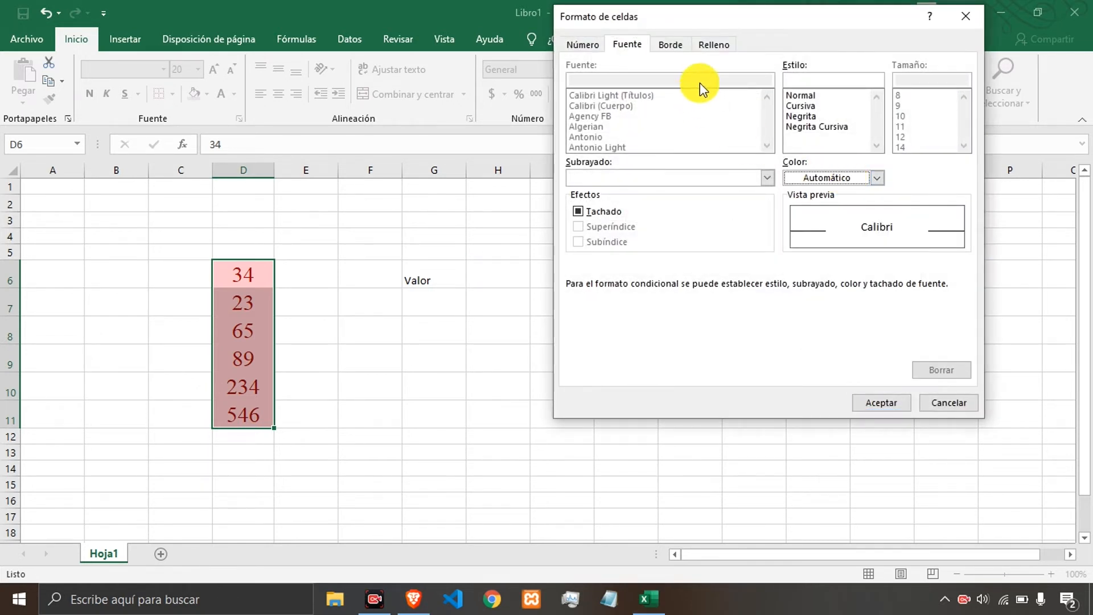
click(710, 43)
click(711, 202)
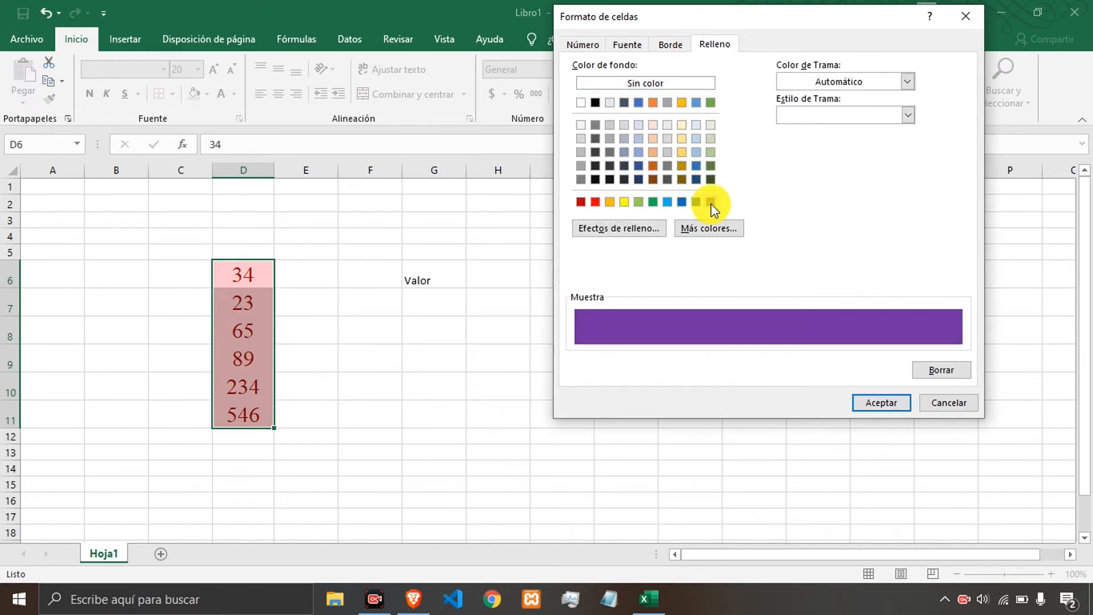
click(868, 401)
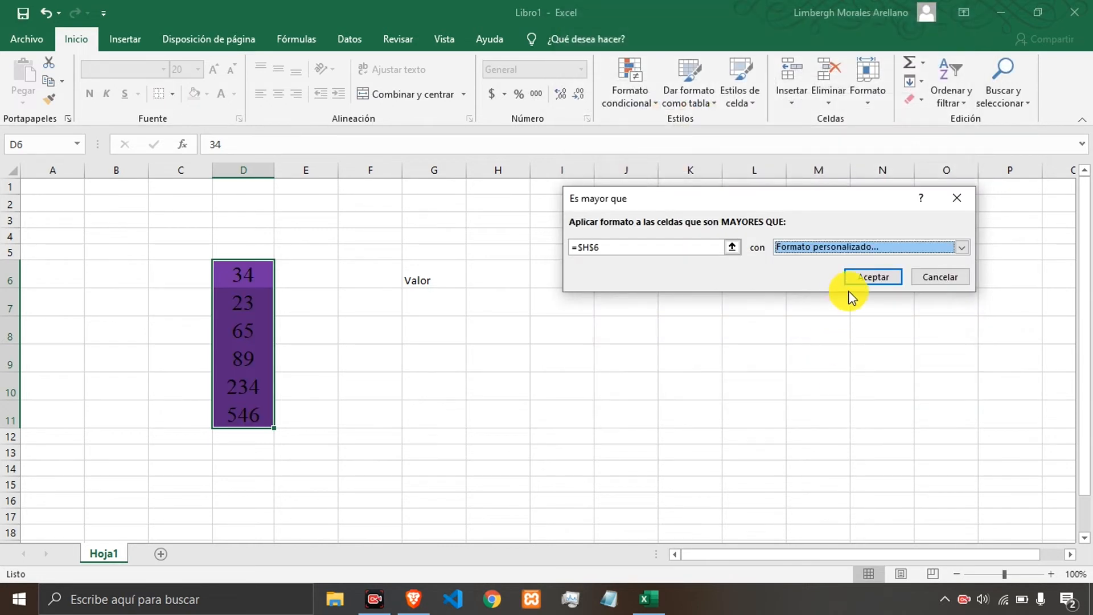
click(861, 278)
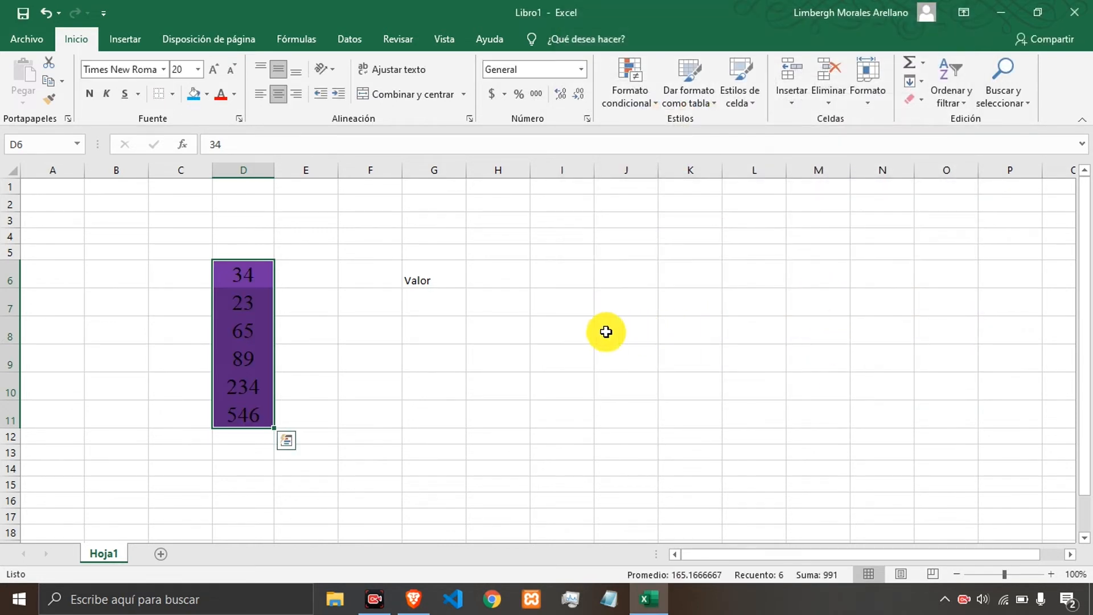
Enter 12 and then 35 as the threshold value in H6.
click(503, 276)
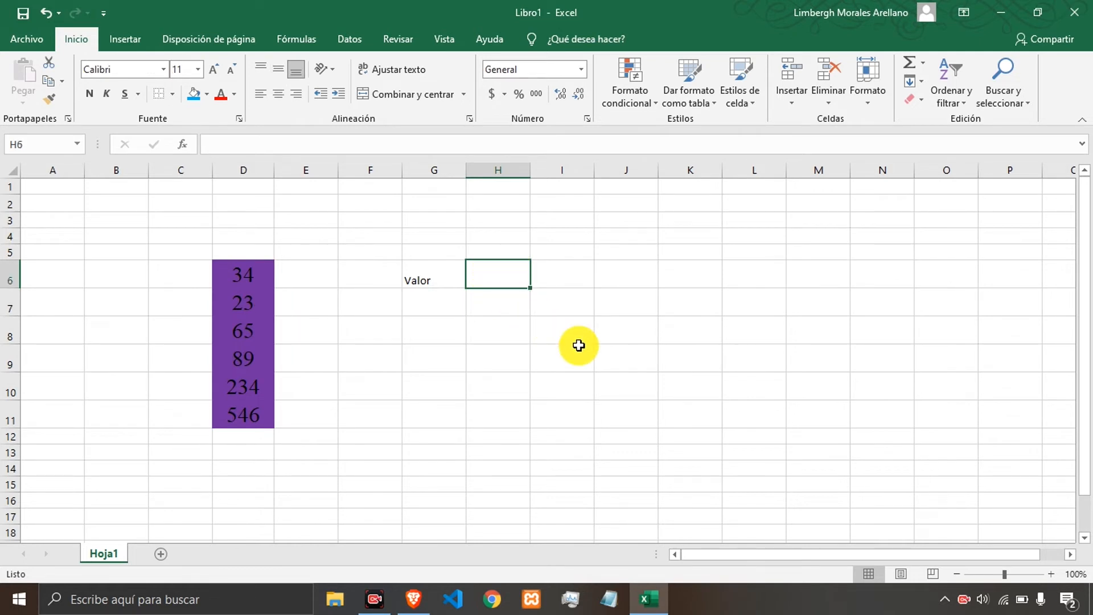
text(12)
key(Return)
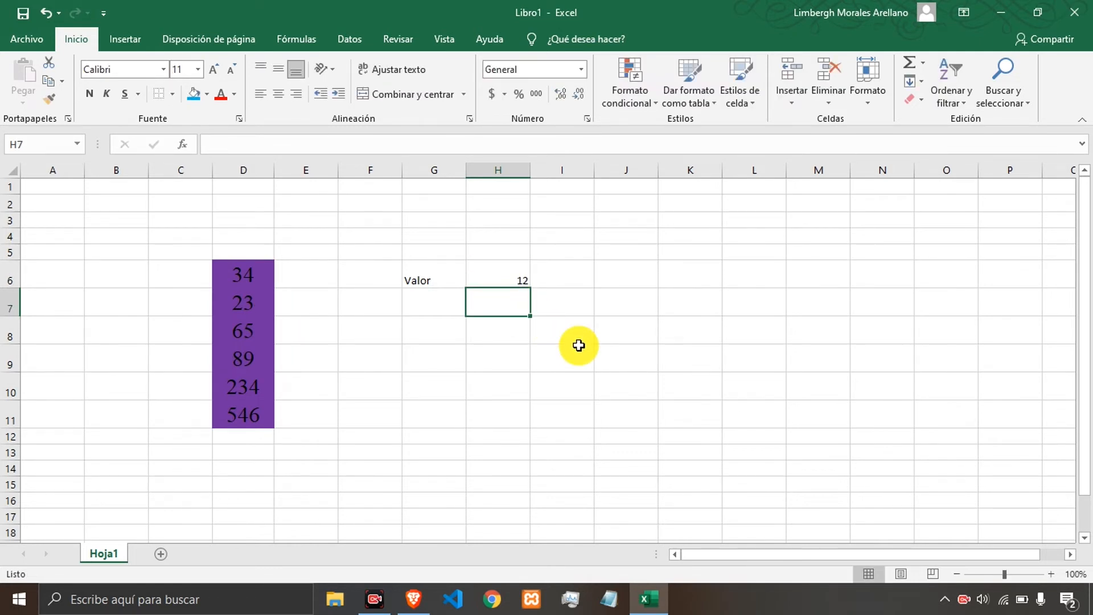
key(Up)
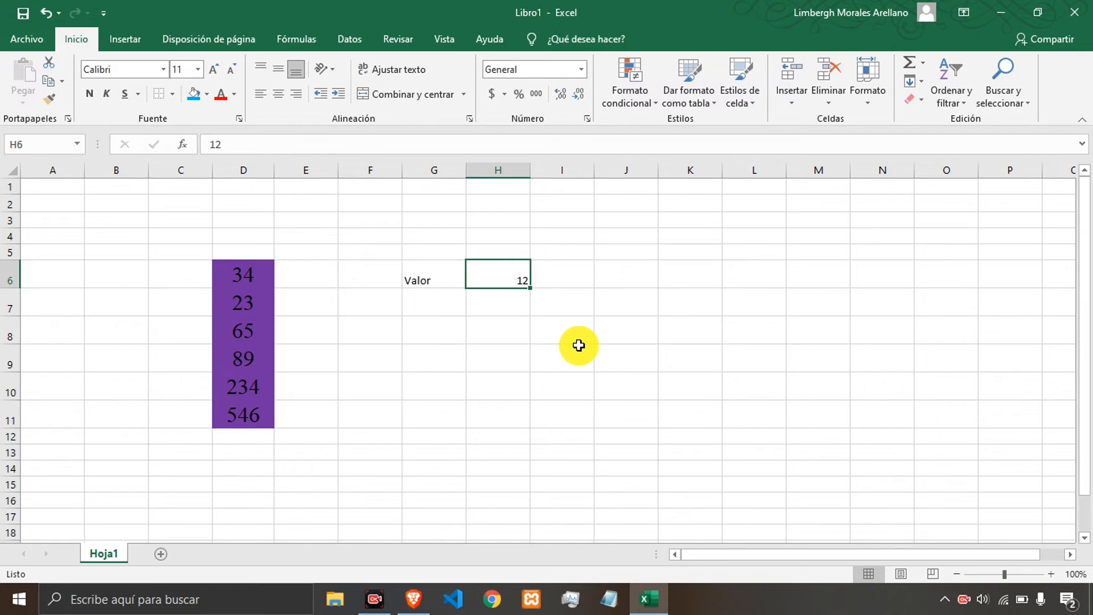
text(35)
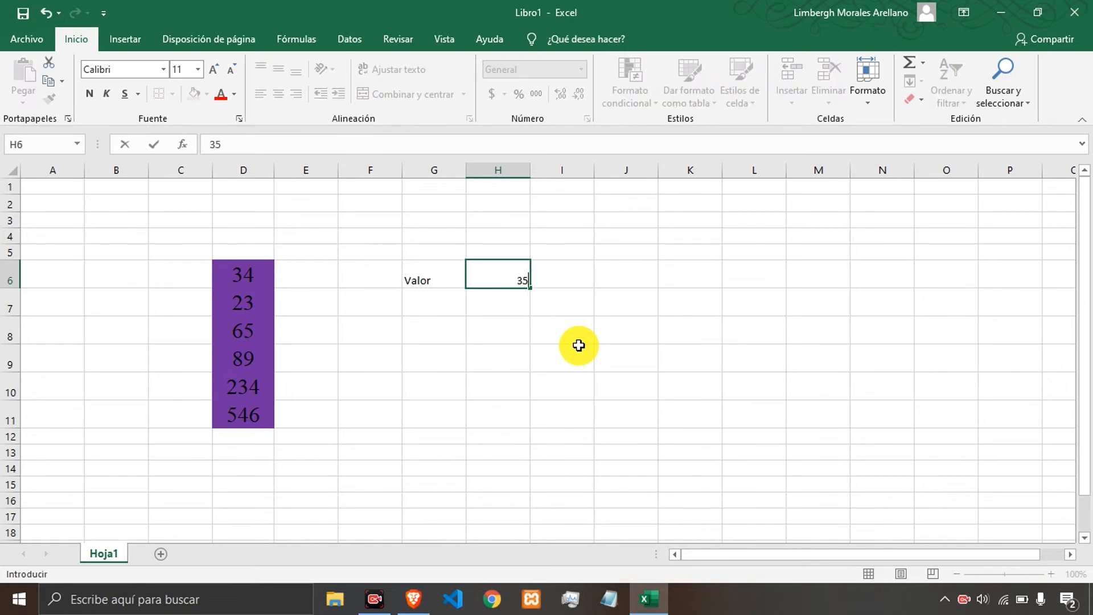
key(Return)
key(Up)
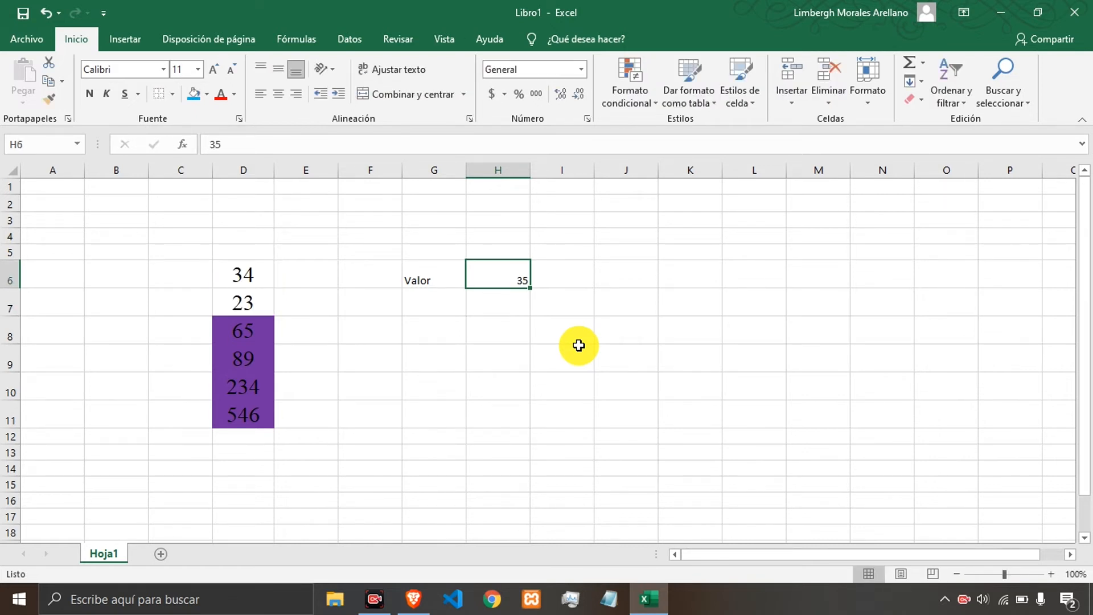
Select D8:D11 and change the H6 threshold value to 45.
click(251, 327)
drag(251, 327, 244, 422)
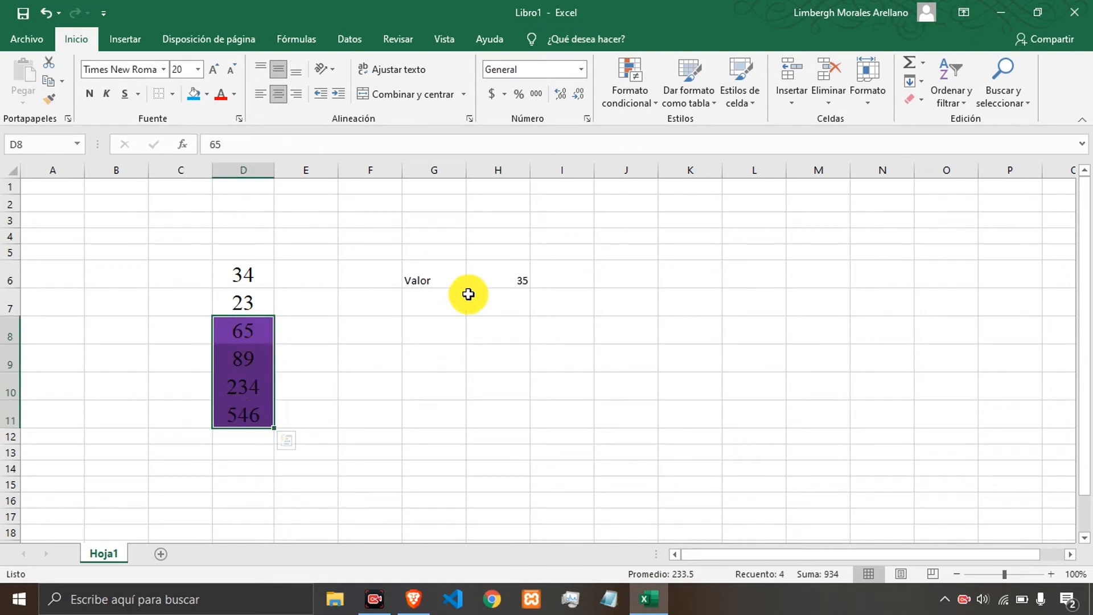
click(491, 274)
text(45)
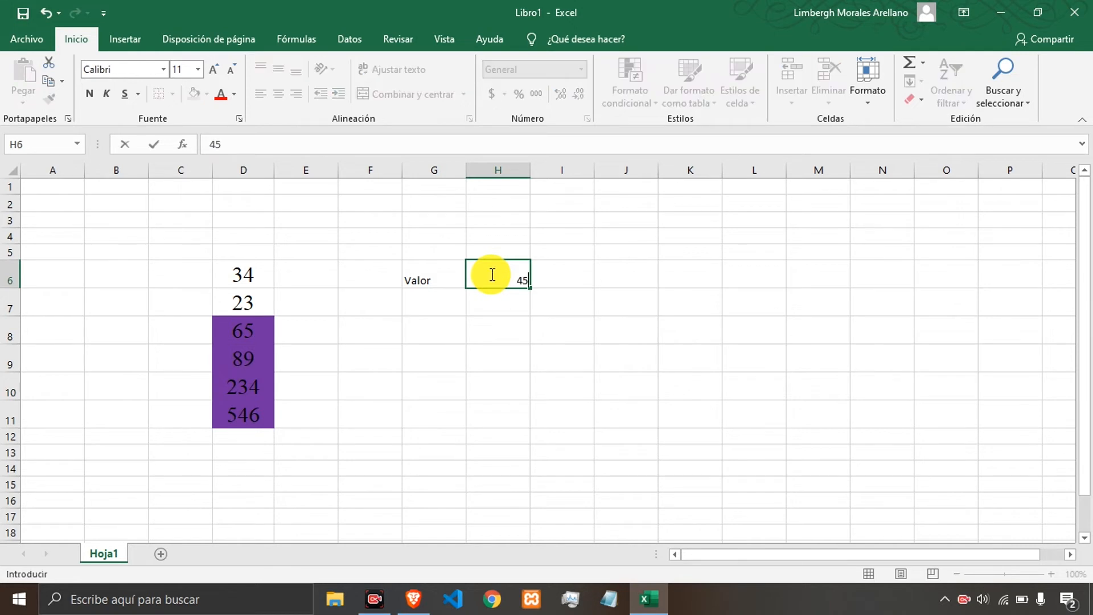
key(Return)
key(Up)
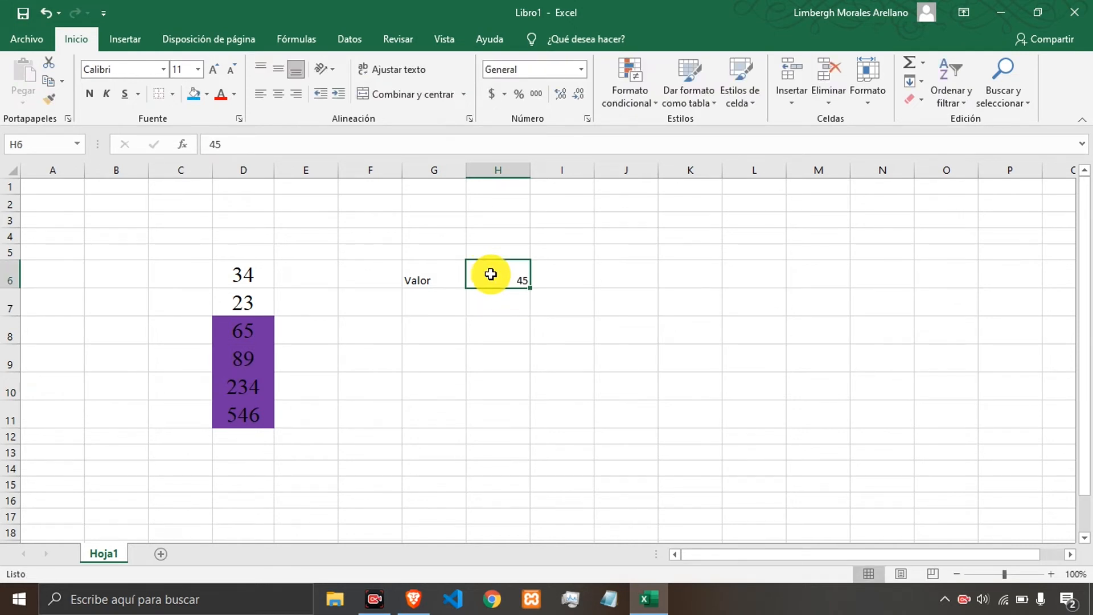
Enter successive threshold values 100, 90 and 500 in H6.
text(100)
key(Return)
key(Up)
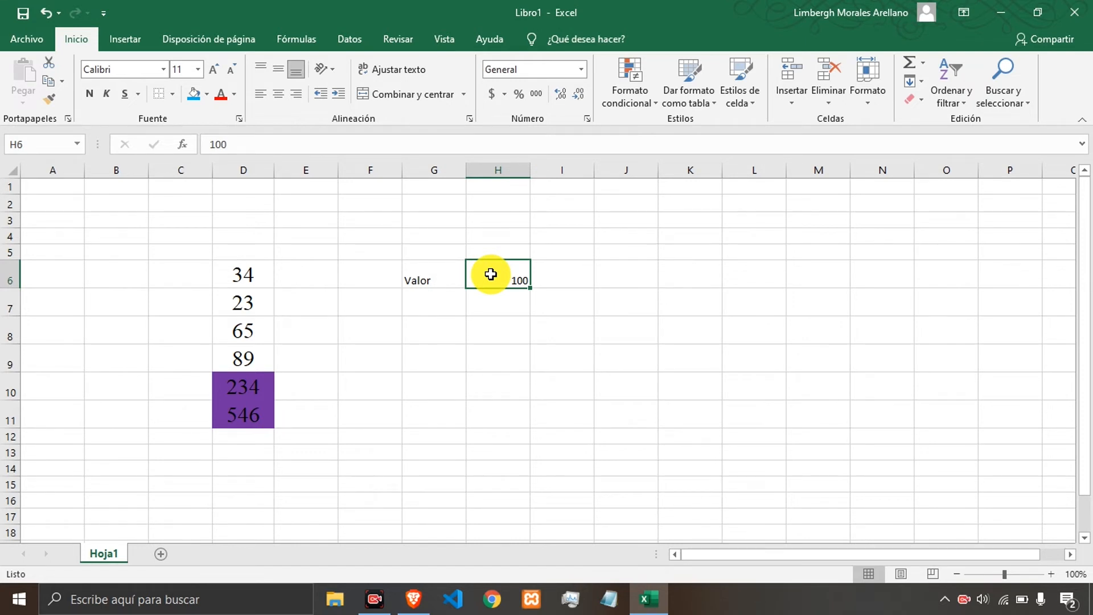
text(90)
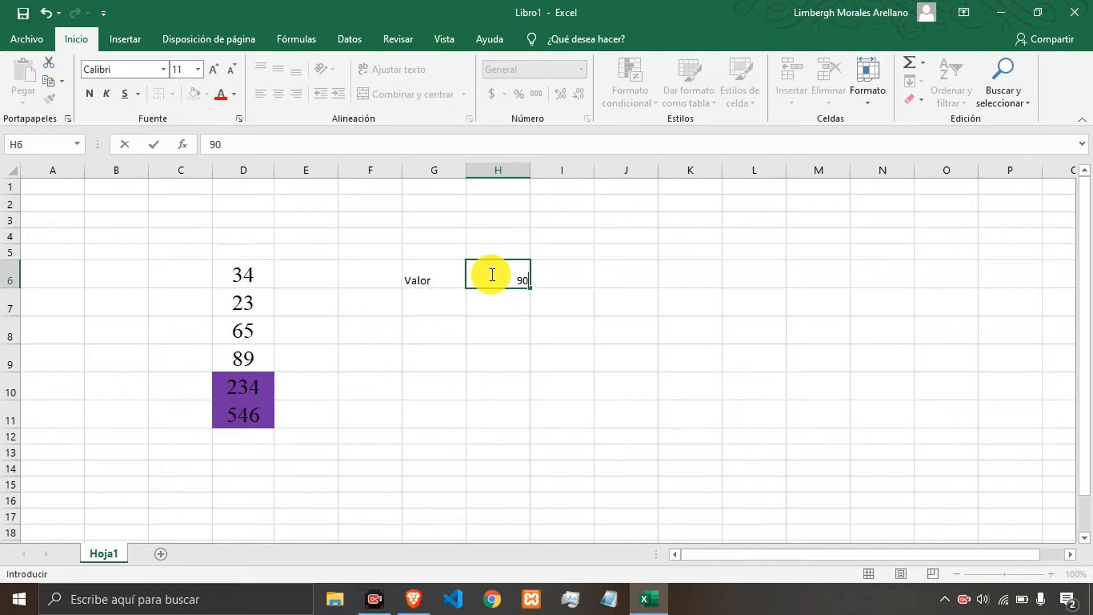
key(Return)
click(490, 274)
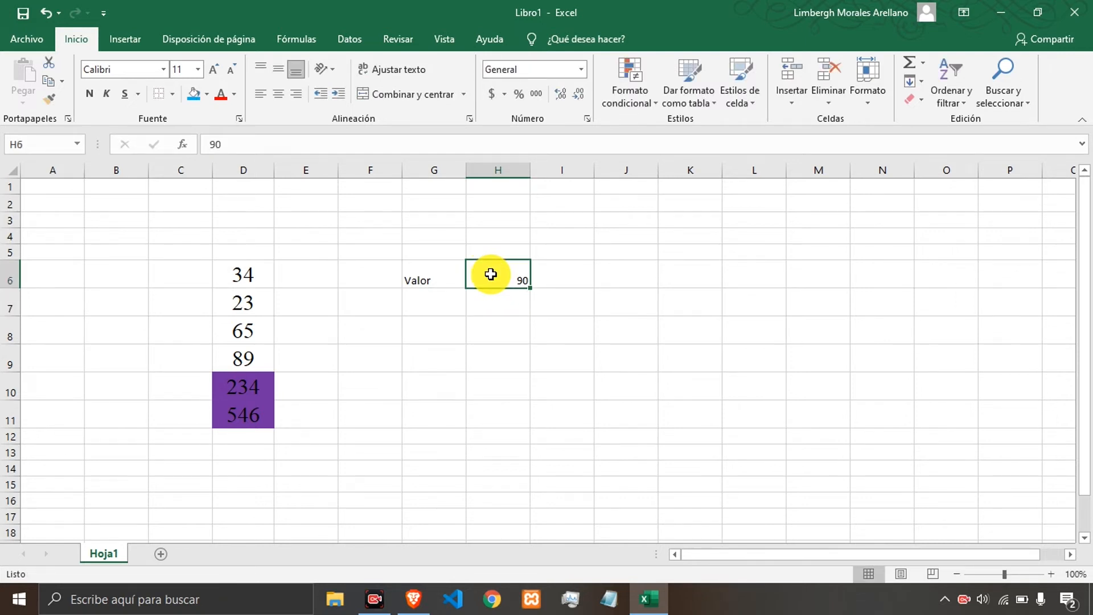
text(500)
key(Return)
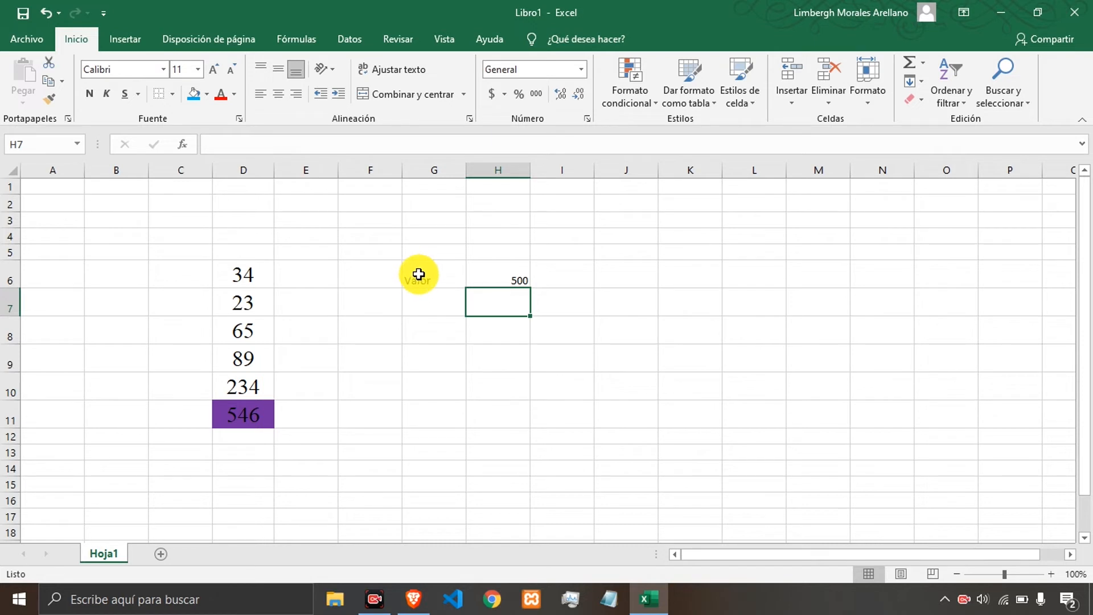
Undo the recent edits, removing the H6 value, the highlight rule and the Valor label.
click(490, 255)
click(497, 280)
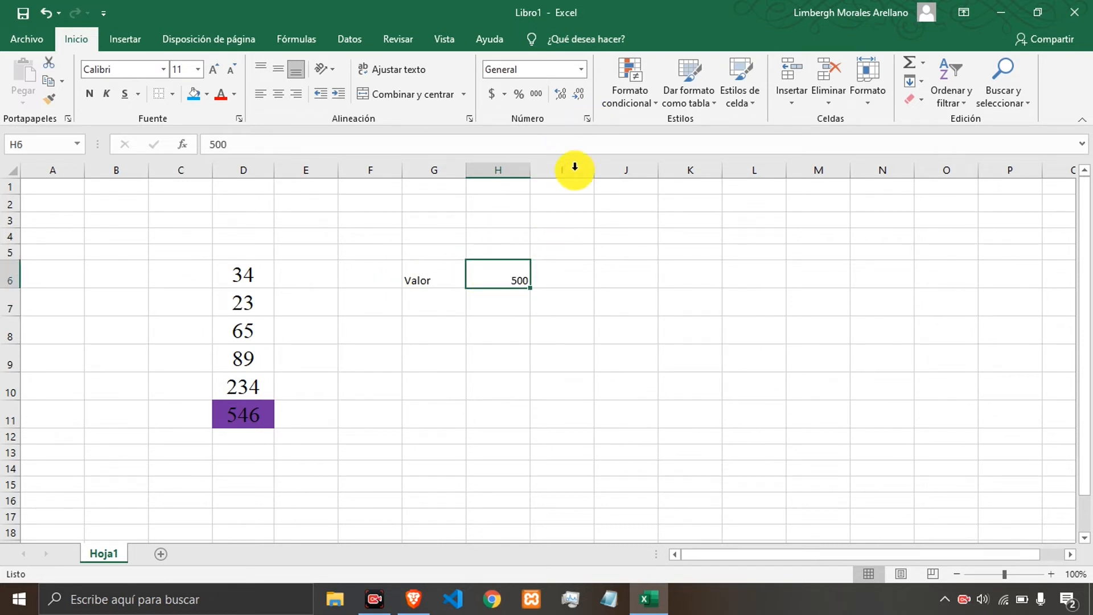
drag(255, 275, 249, 414)
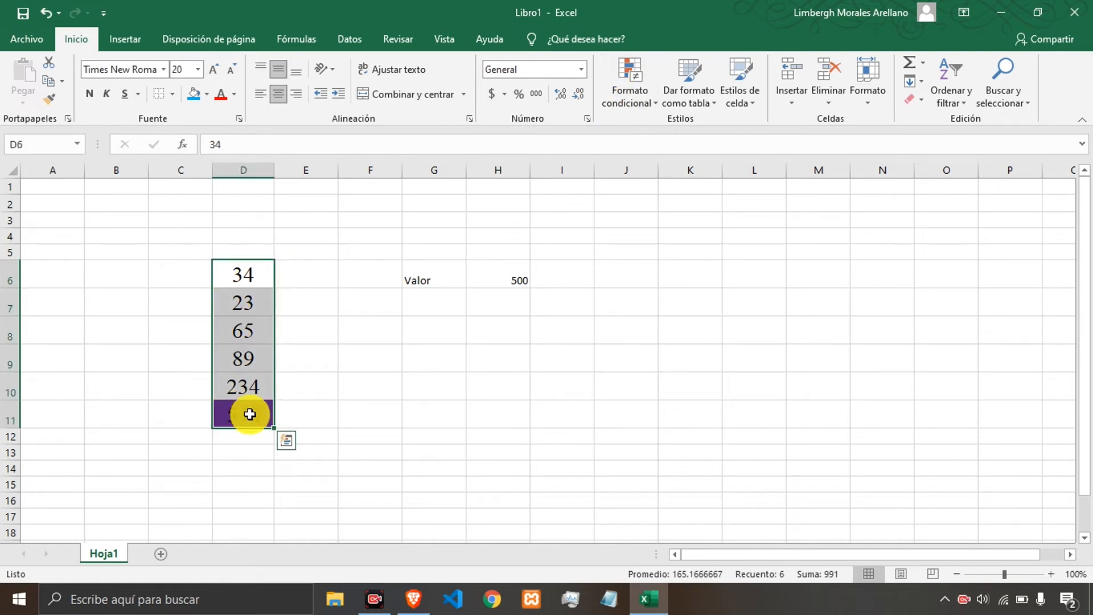
key(ctrl+z)
click(439, 273)
click(478, 274)
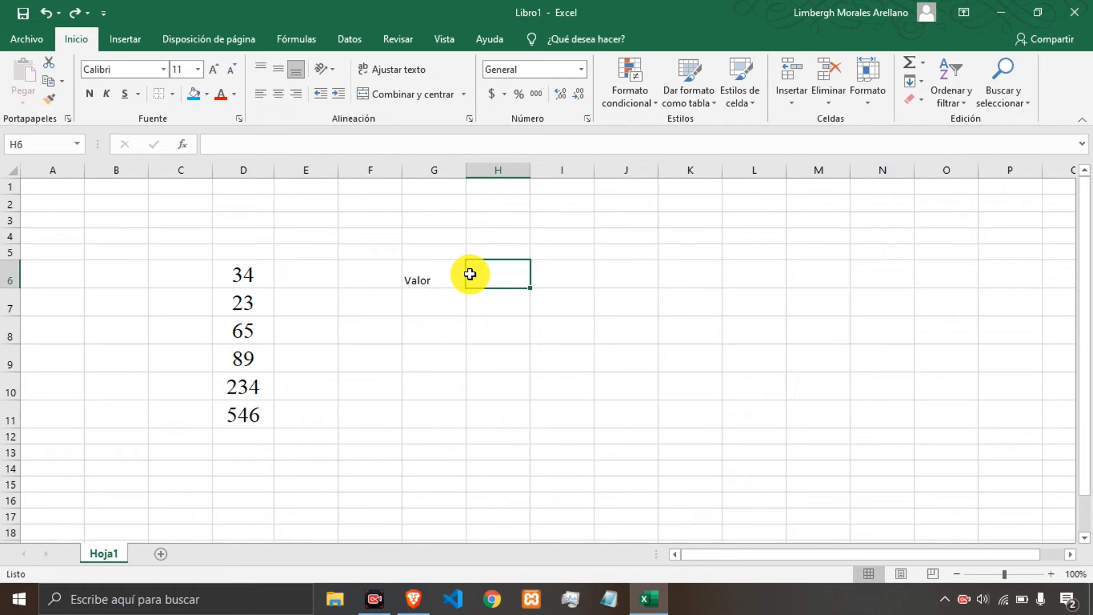
key(ctrl+z)
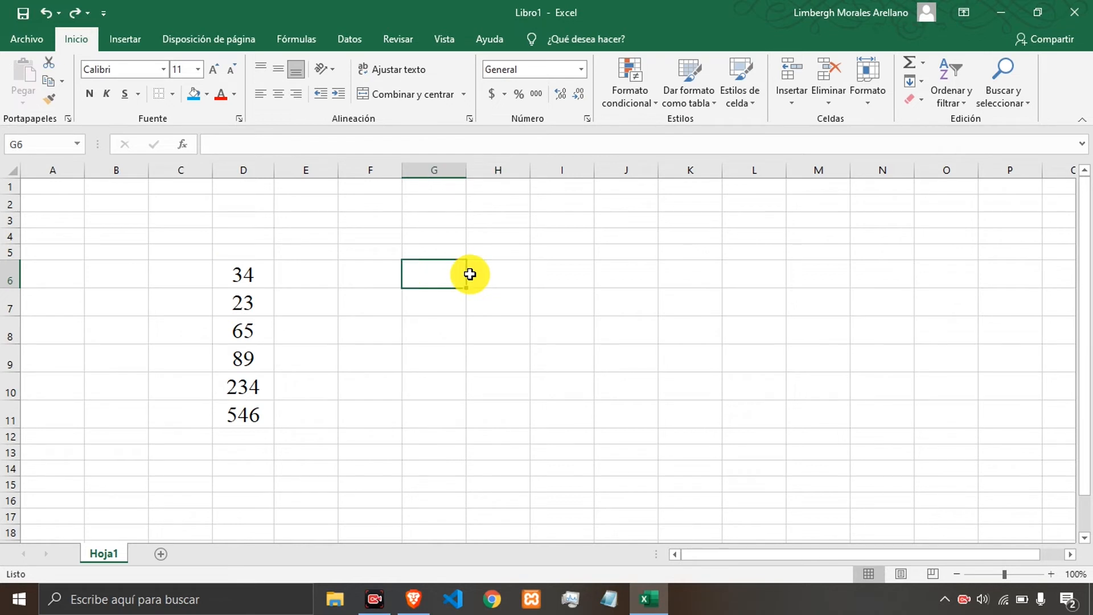
Start a new conditional formatting rule on D6:D11 that uses a formula to determine which cells to format.
click(361, 276)
click(429, 276)
drag(246, 272, 232, 424)
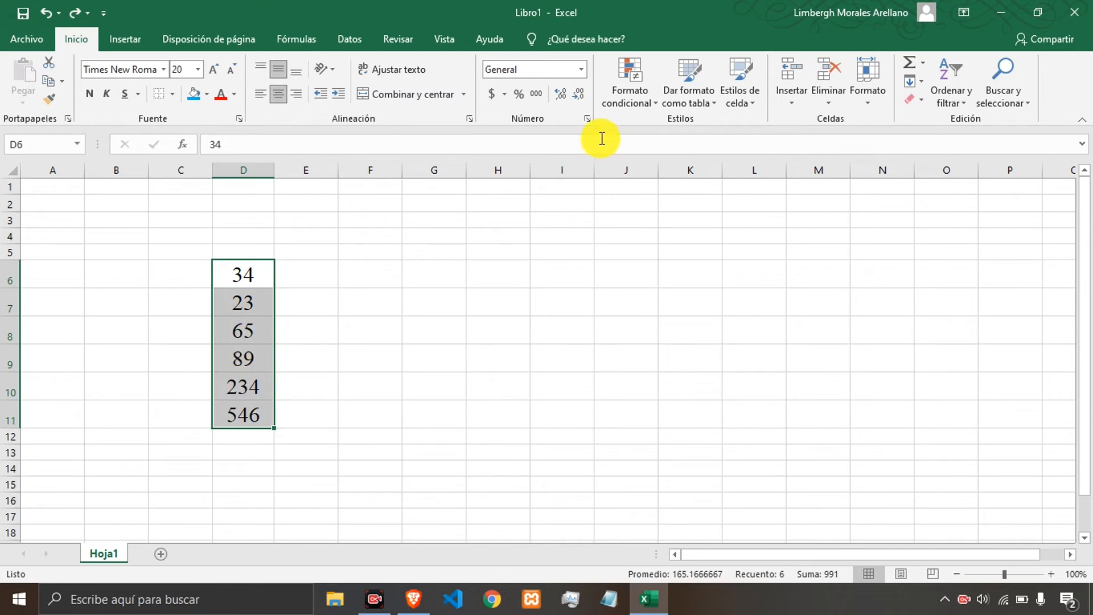
click(623, 108)
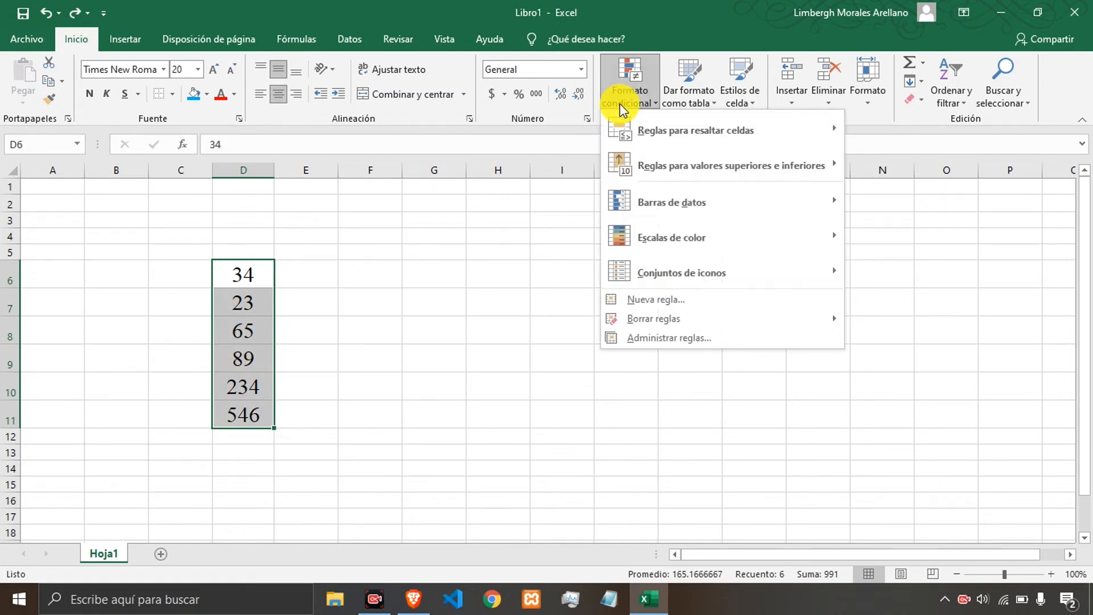
click(664, 297)
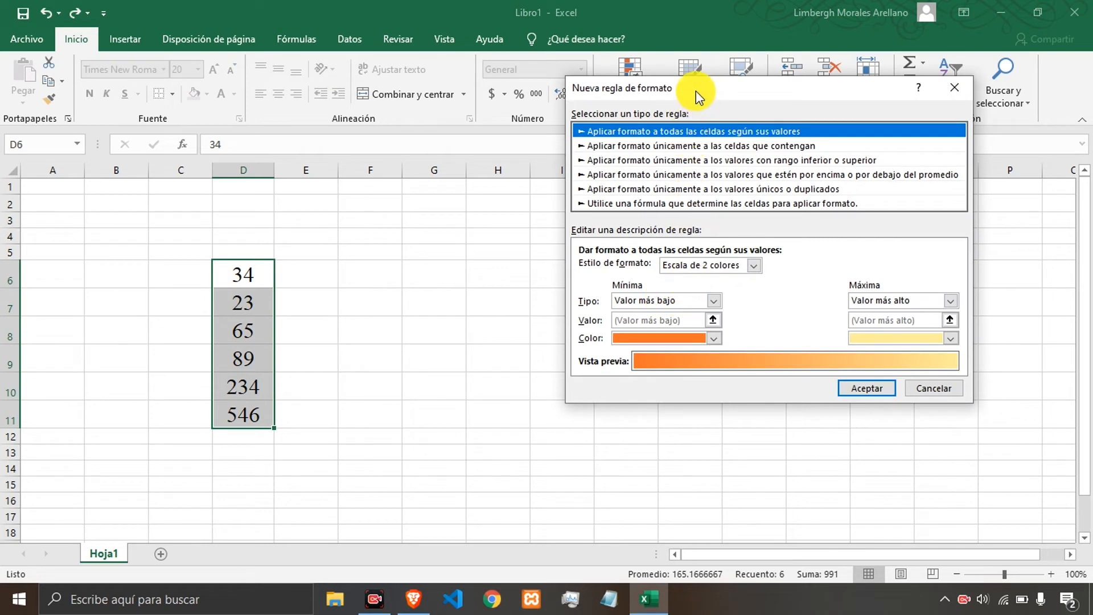
drag(696, 91, 609, 68)
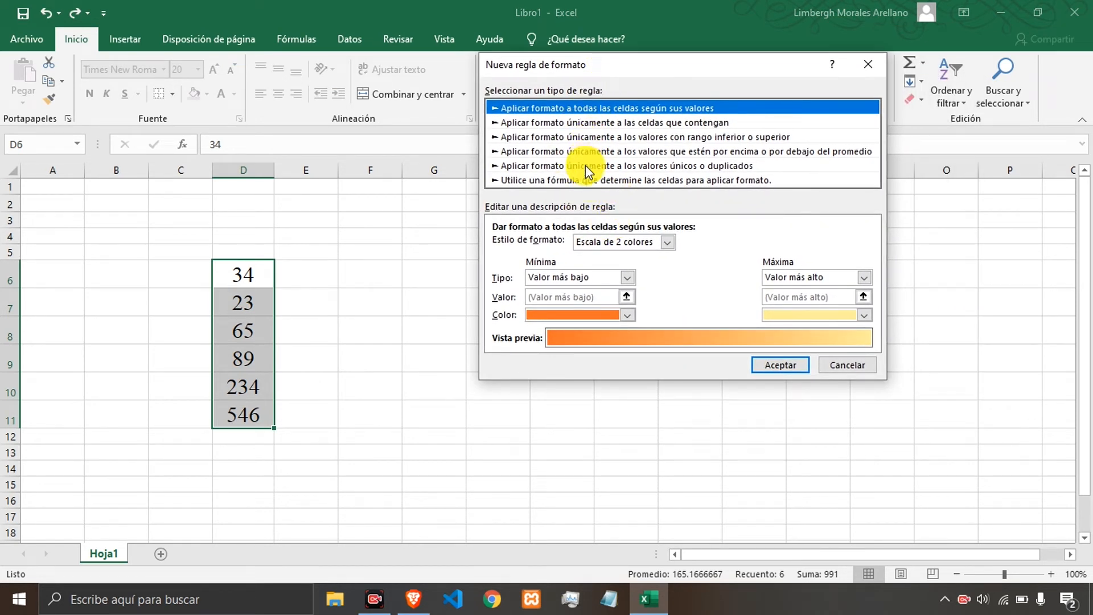
click(548, 181)
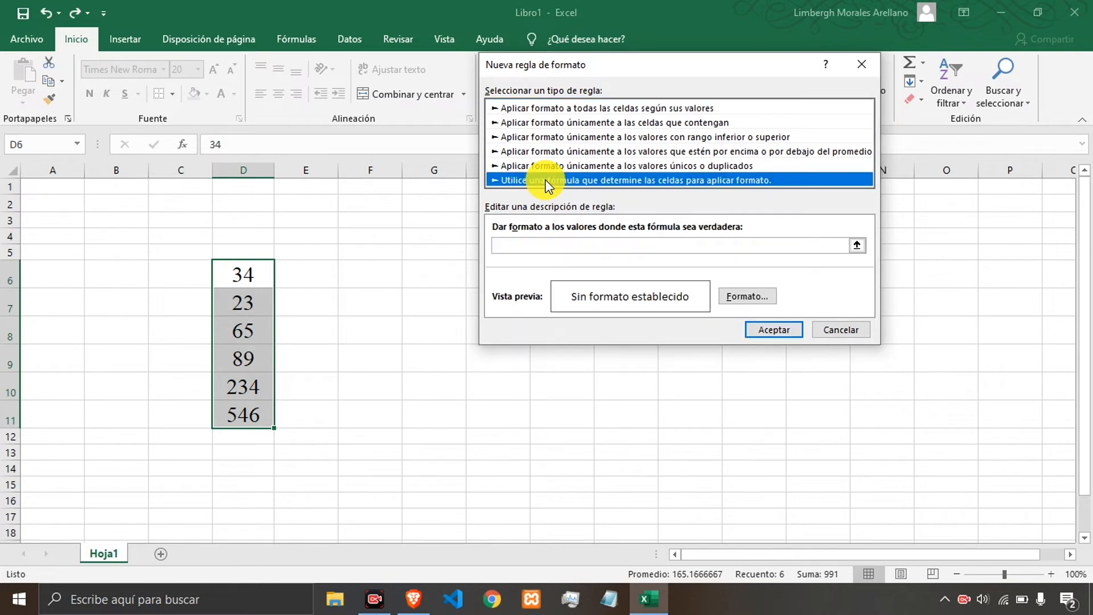
Enter the rule formula =$G$5=20, referencing cell G5.
click(530, 243)
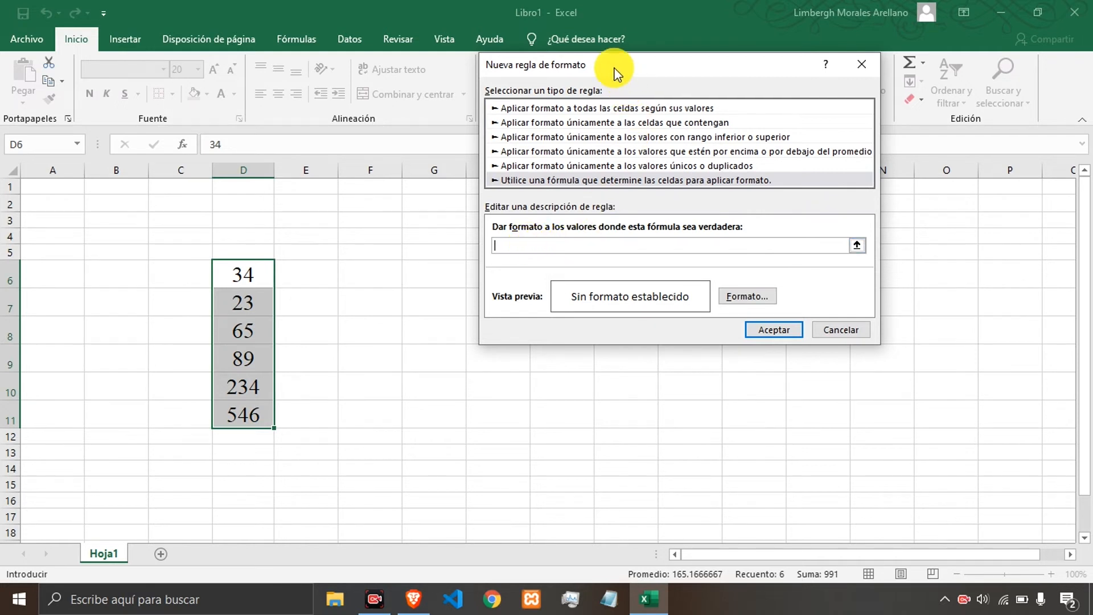
drag(614, 72, 744, 83)
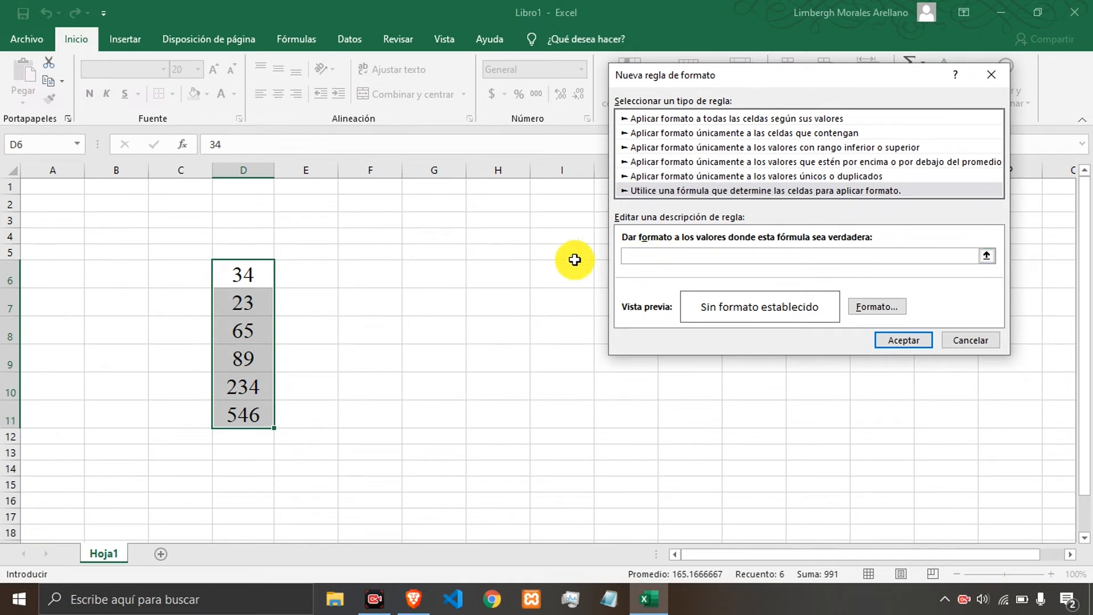
click(448, 256)
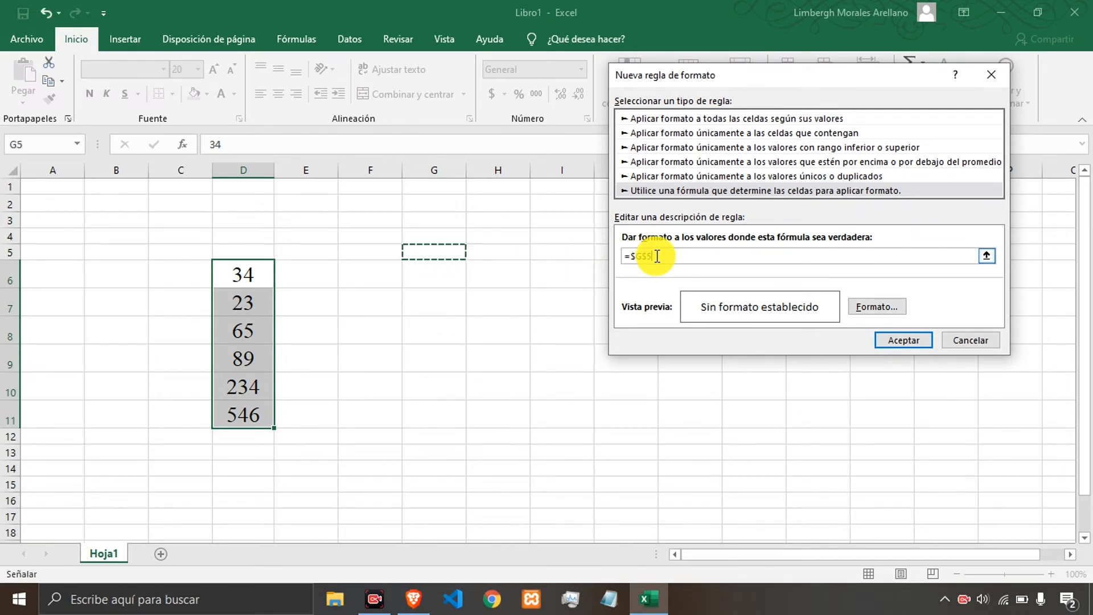
text(=)
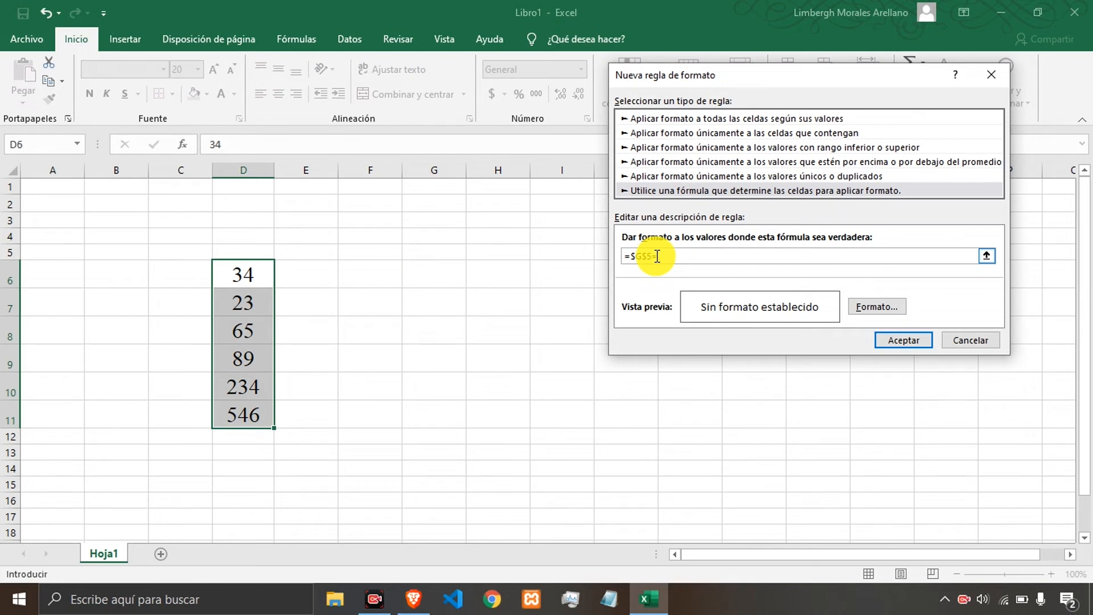
text(20)
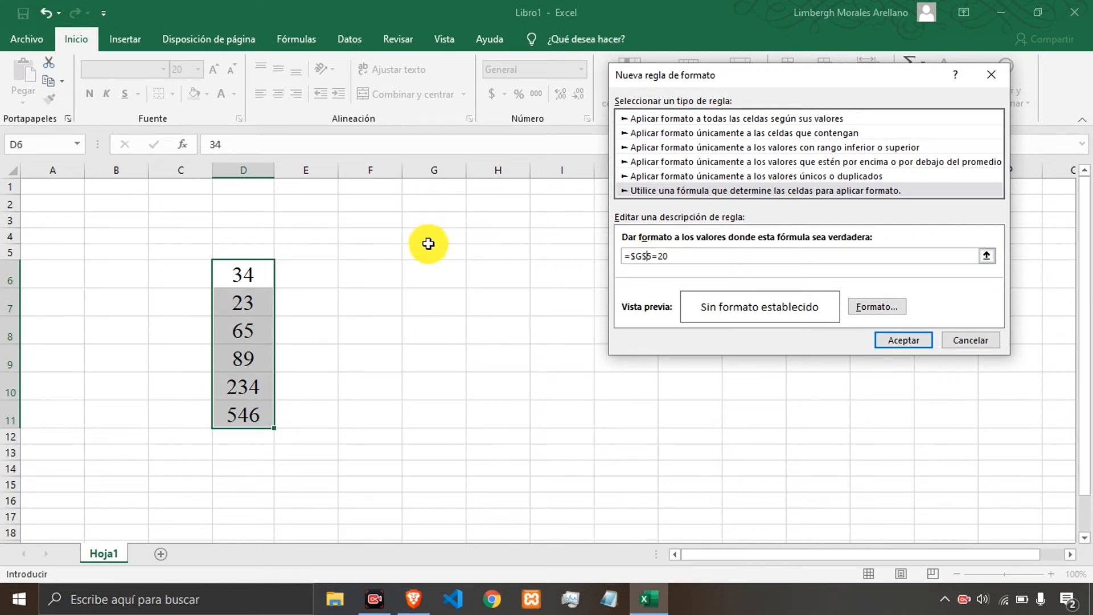
click(687, 258)
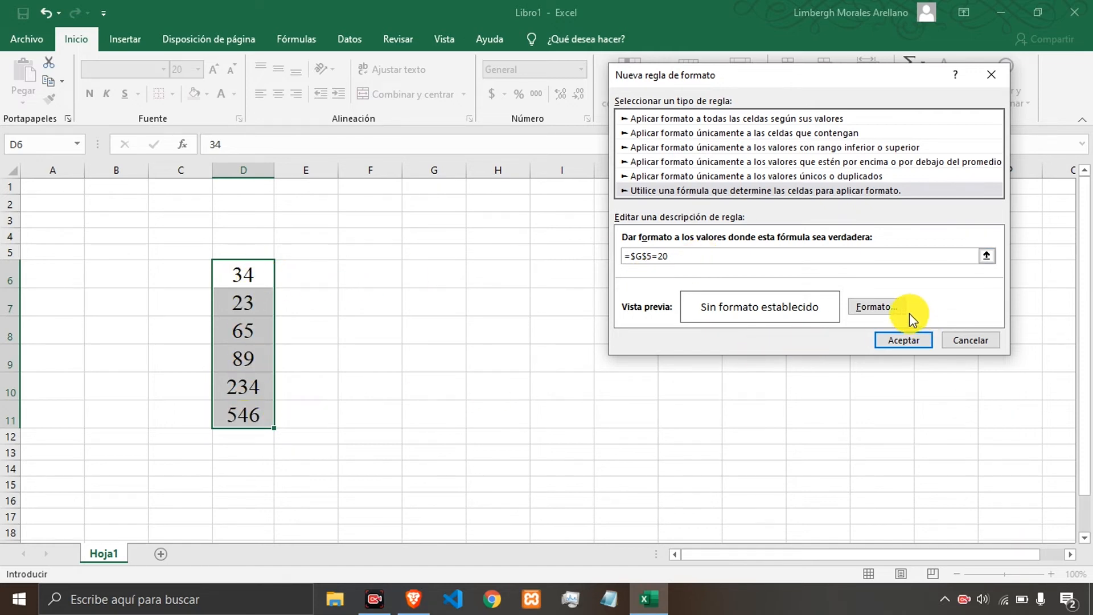
Give the formula rule a purple fill colour.
click(880, 307)
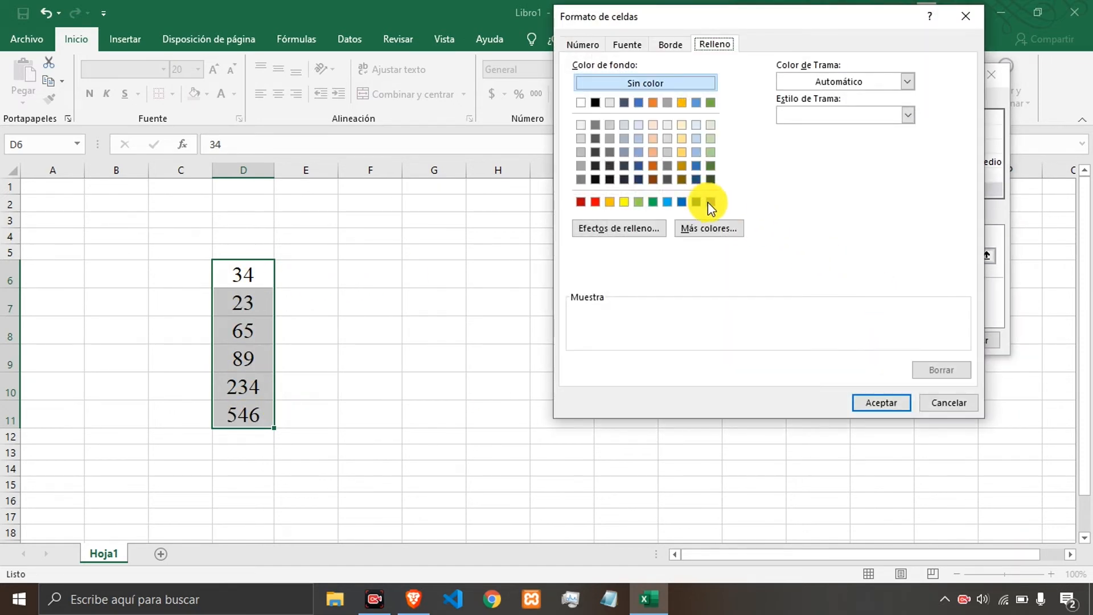
click(710, 202)
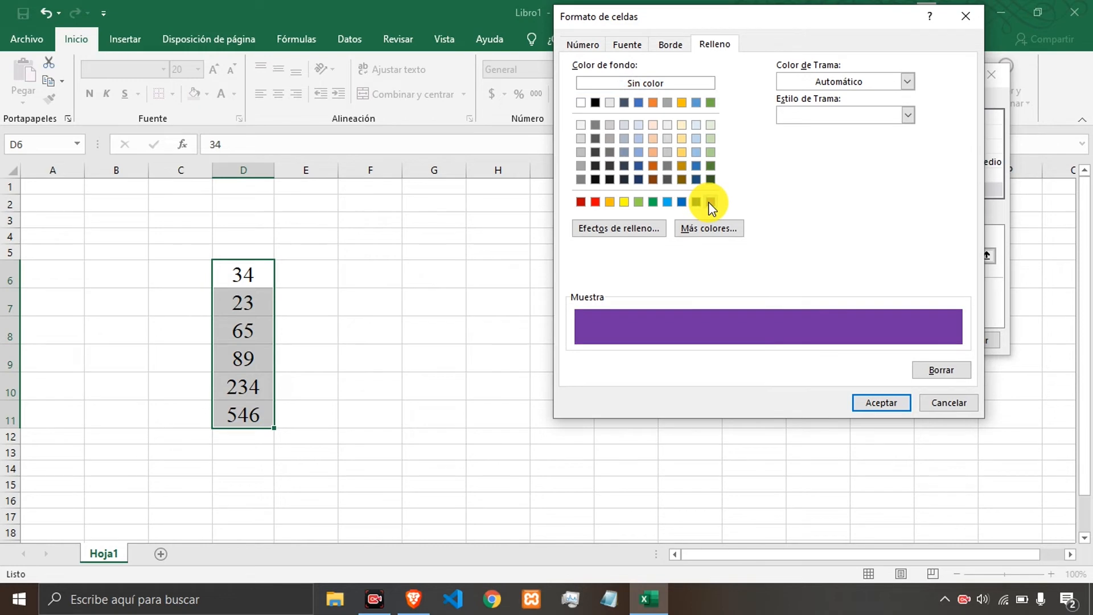
click(871, 403)
Set the rule's font colour to white and apply the rule.
click(869, 307)
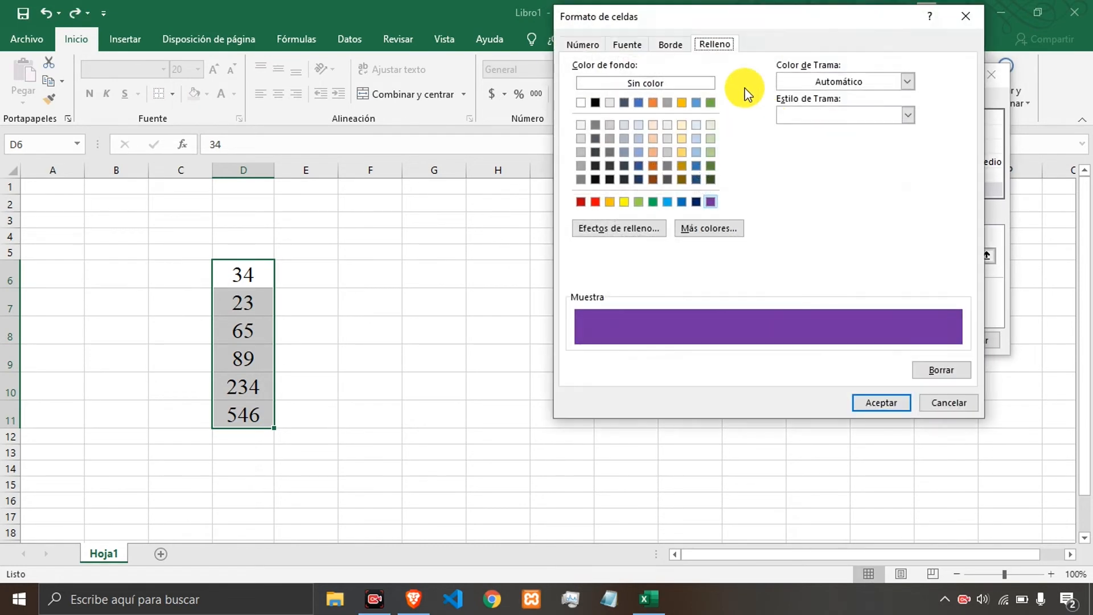
click(626, 44)
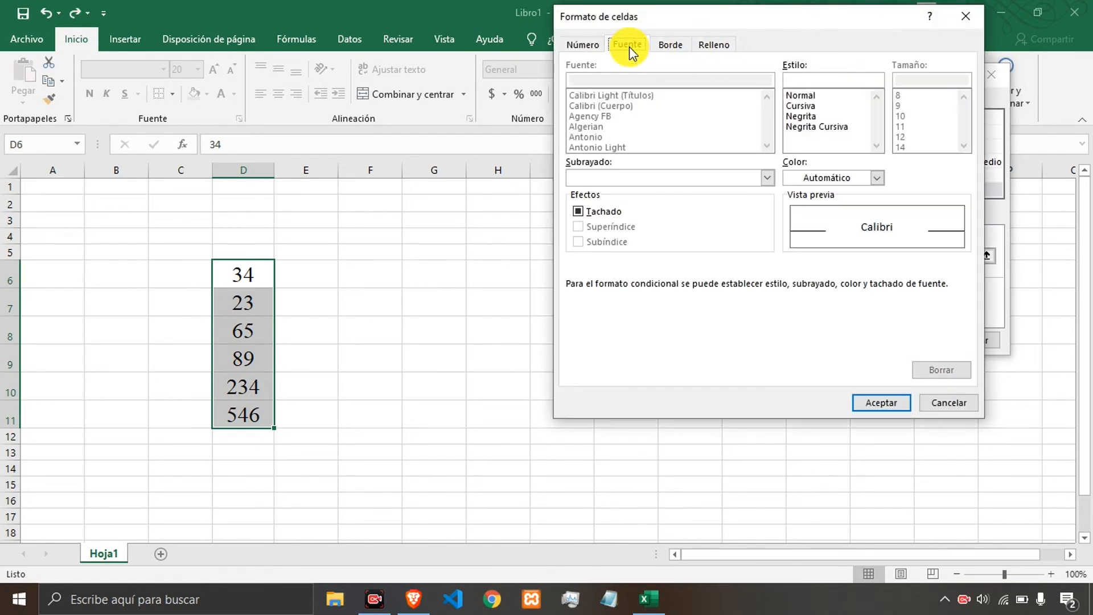
click(875, 178)
click(791, 231)
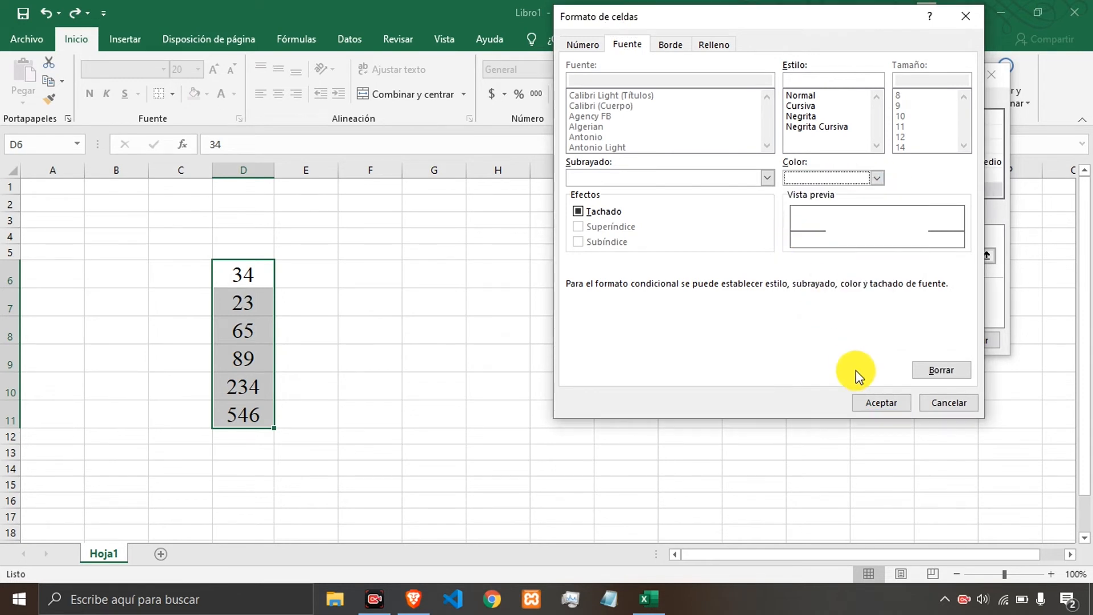
click(880, 403)
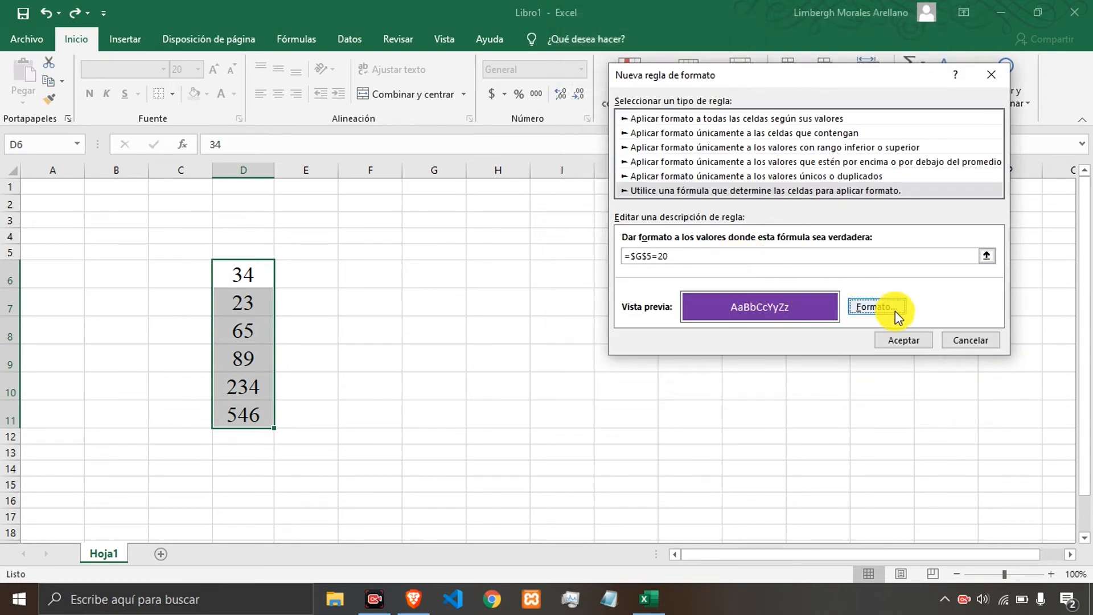
click(904, 341)
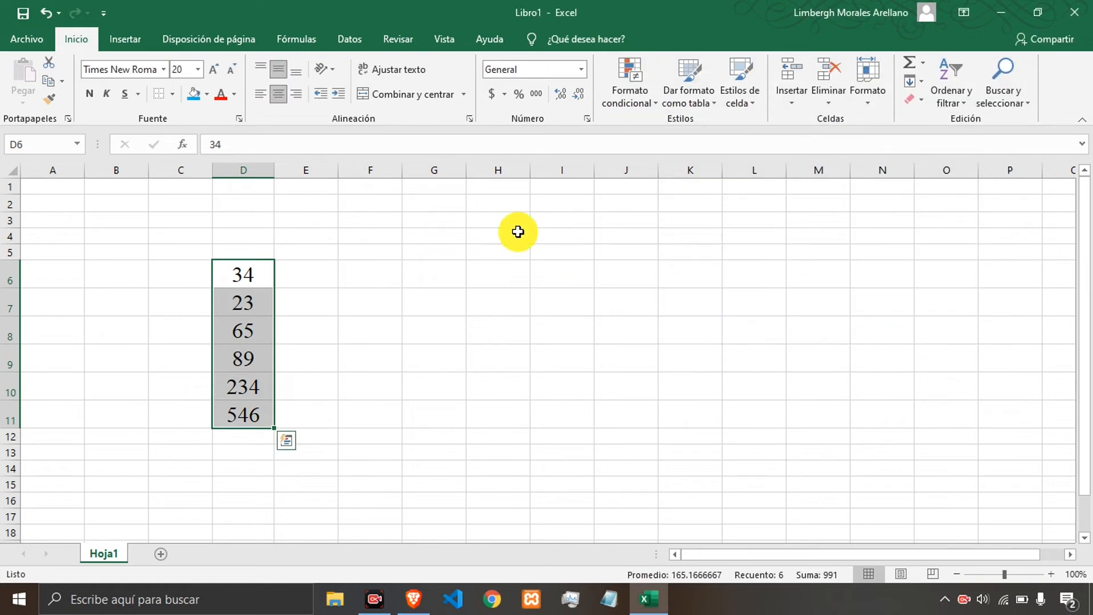
click(450, 246)
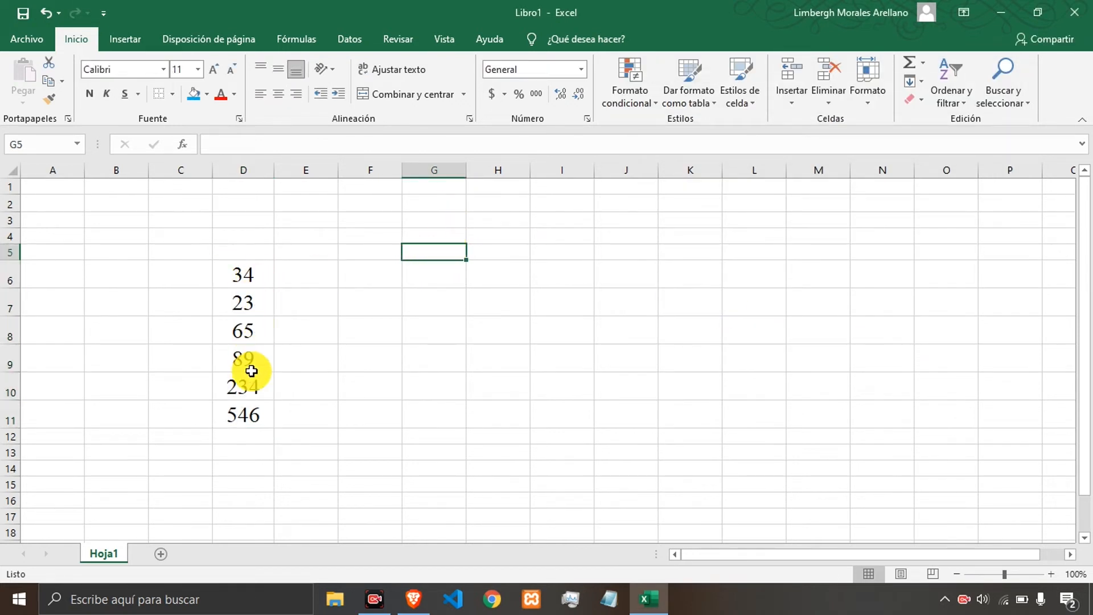
Enter 20 in cell G5 to trigger the formula-based rule on D6:D11.
text(20)
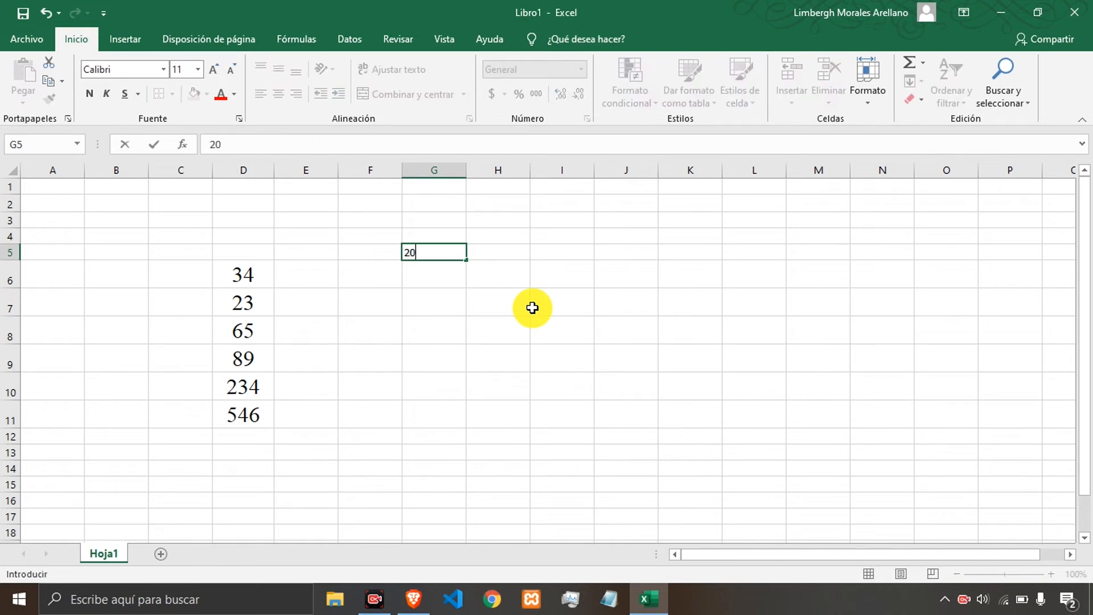
key(Return)
key(Up)
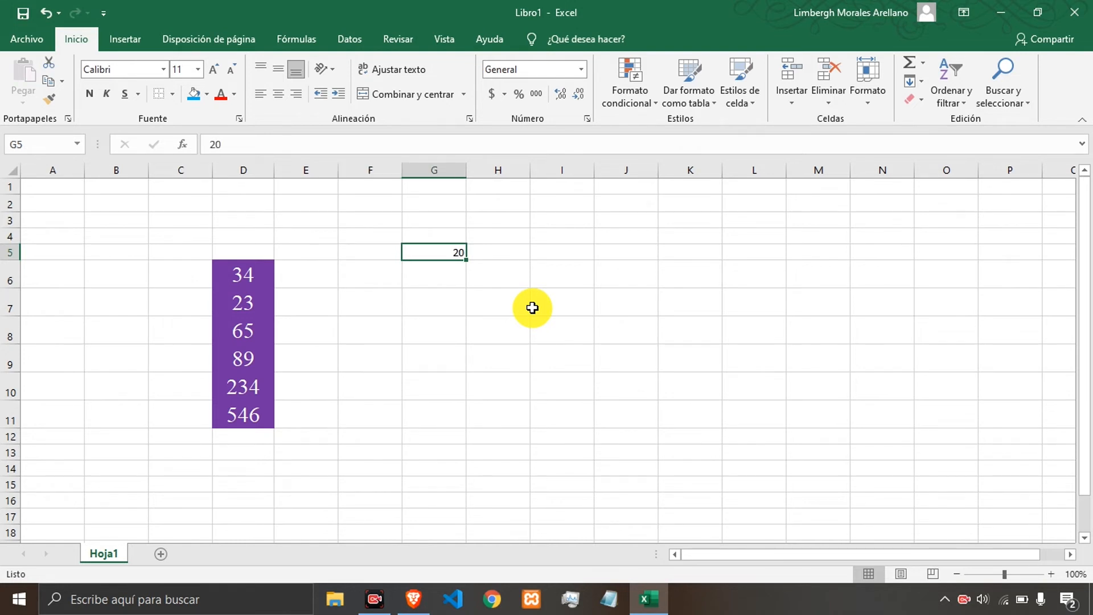
Change the value in G5 to 12 so the rule's condition no longer holds.
text(12)
key(Return)
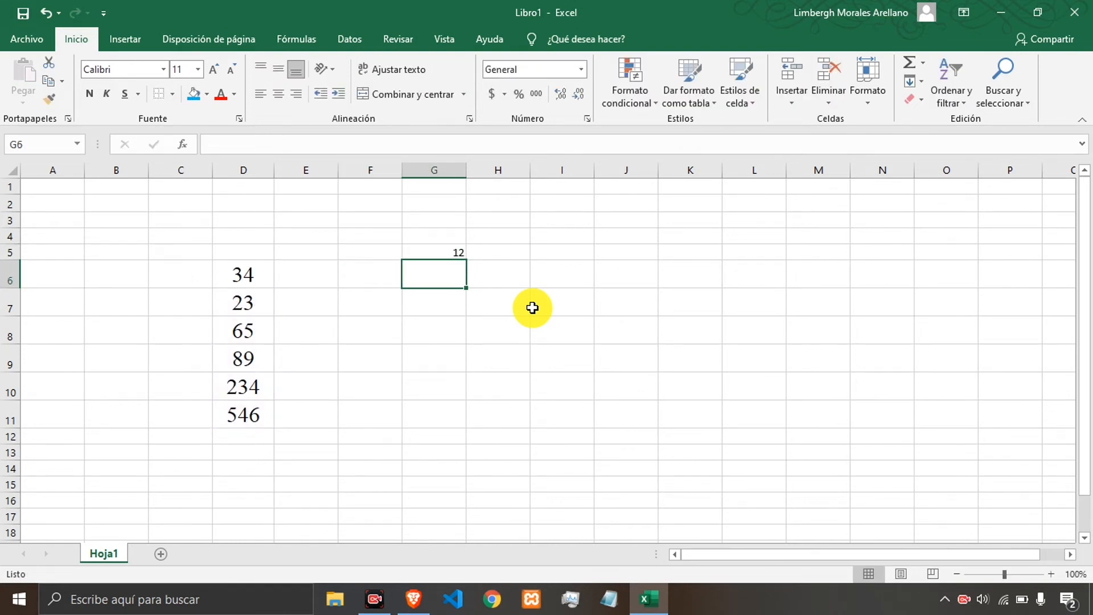
key(Up)
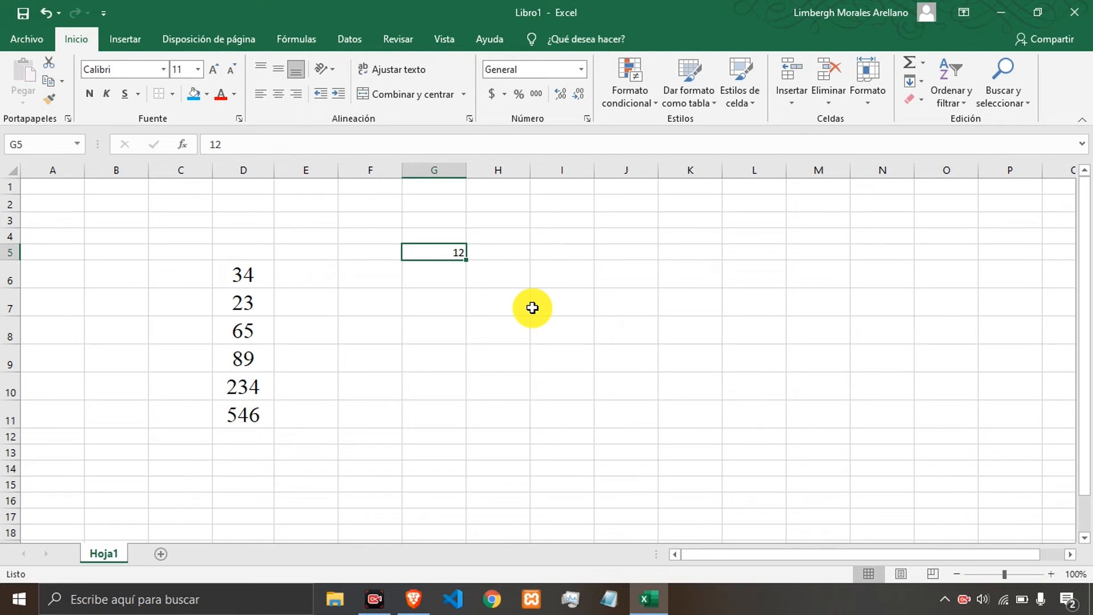
key(Left)
key(Left)
key(Down)
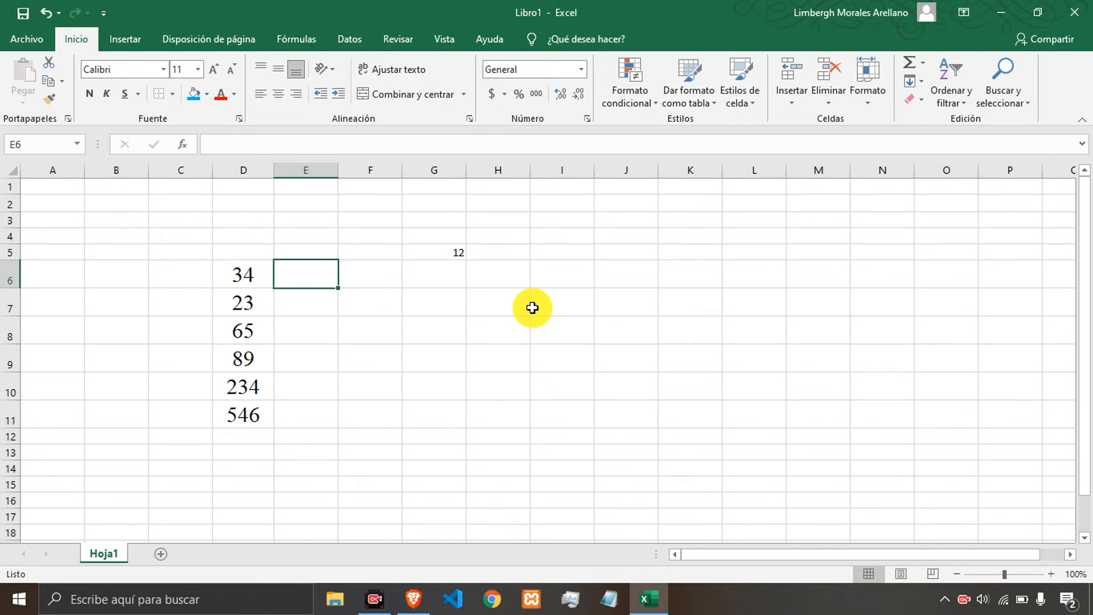
key(Left)
key(Right)
key(Right)
key(Right)
key(Up)
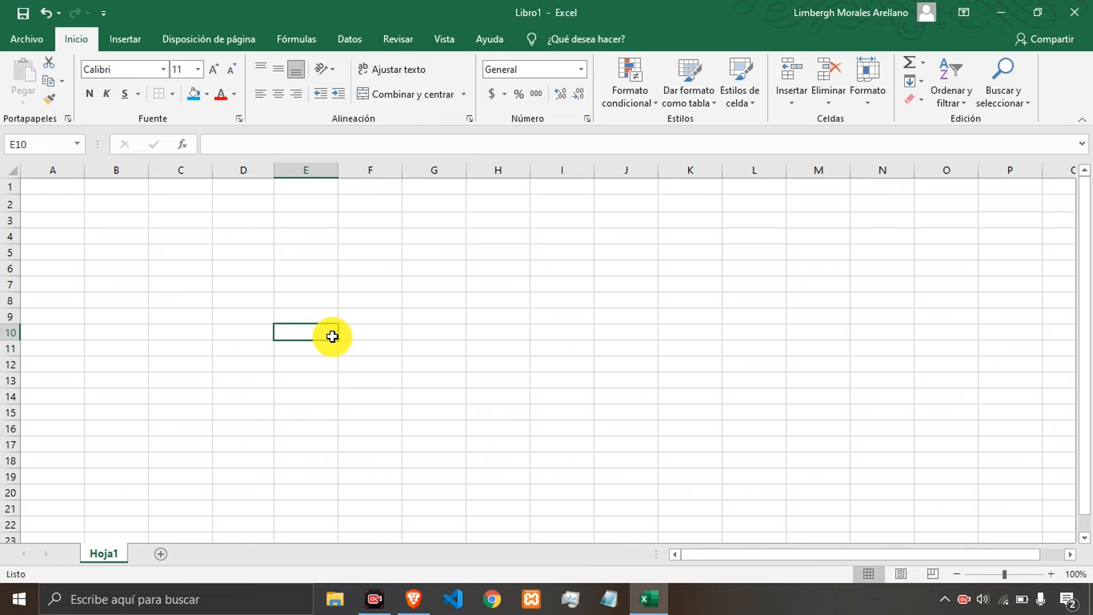
Enter the headers Nombre, Apellido and Edad in cells C5 to E5.
click(202, 248)
text(nOM)
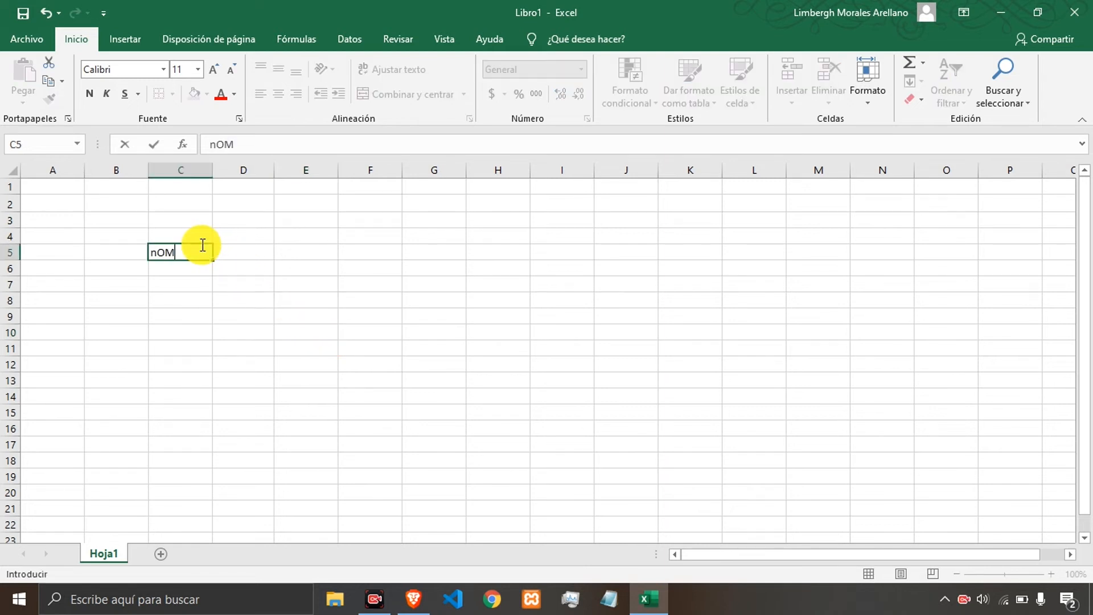
key(BackSpace)
key(BackSpace)
key(BackSpace)
text(Nombre)
key(Tab)
text(Apellido)
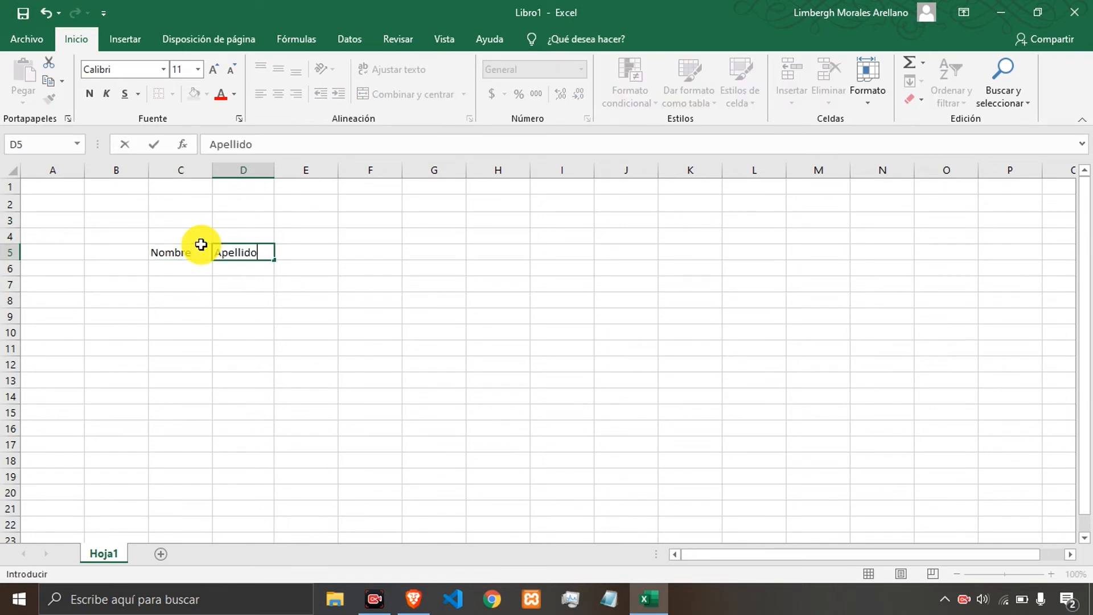
key(Tab)
text(Edad)
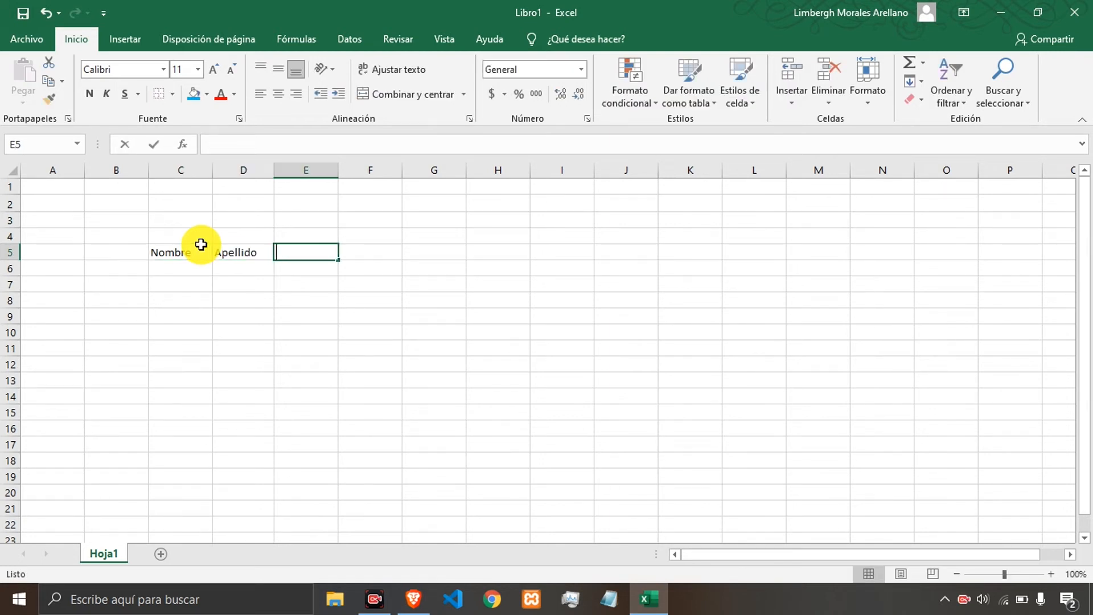
key(Return)
Fill the three headers in C5:E5 down through row 19.
key(Left)
key(Up)
click(201, 245)
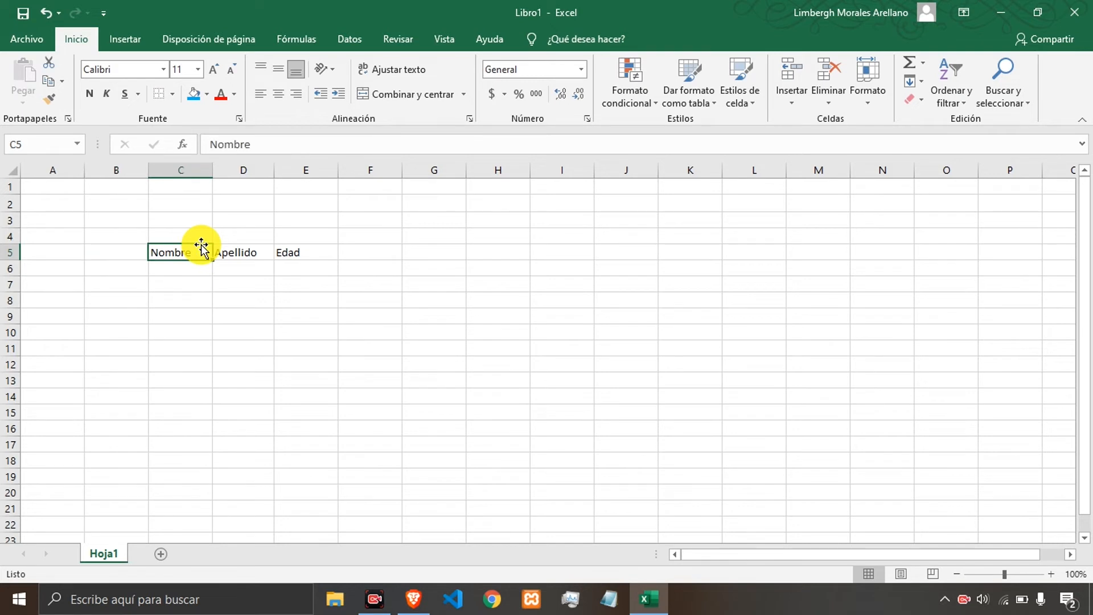
key(shift+Right)
key(shift+Right)
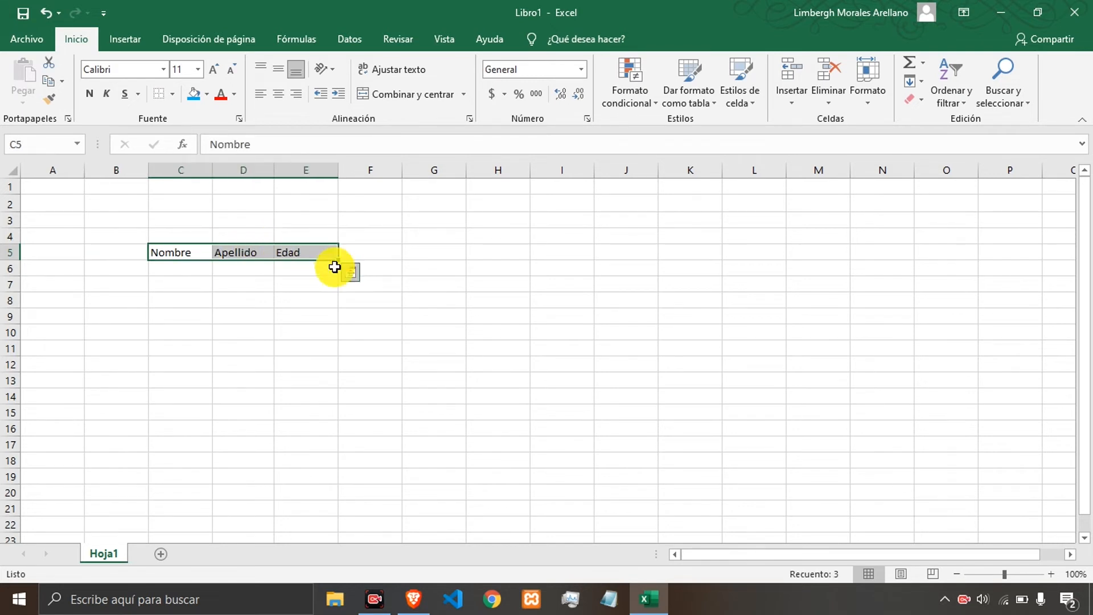
drag(337, 261, 334, 486)
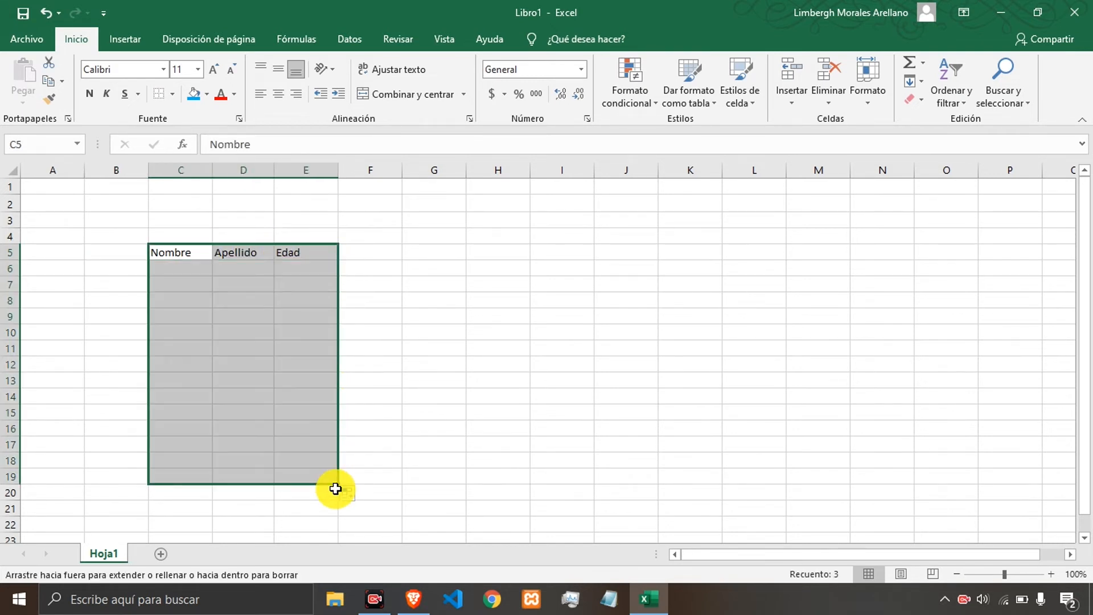
Centre the contents of C5:E19 horizontally and vertically.
click(278, 94)
click(279, 71)
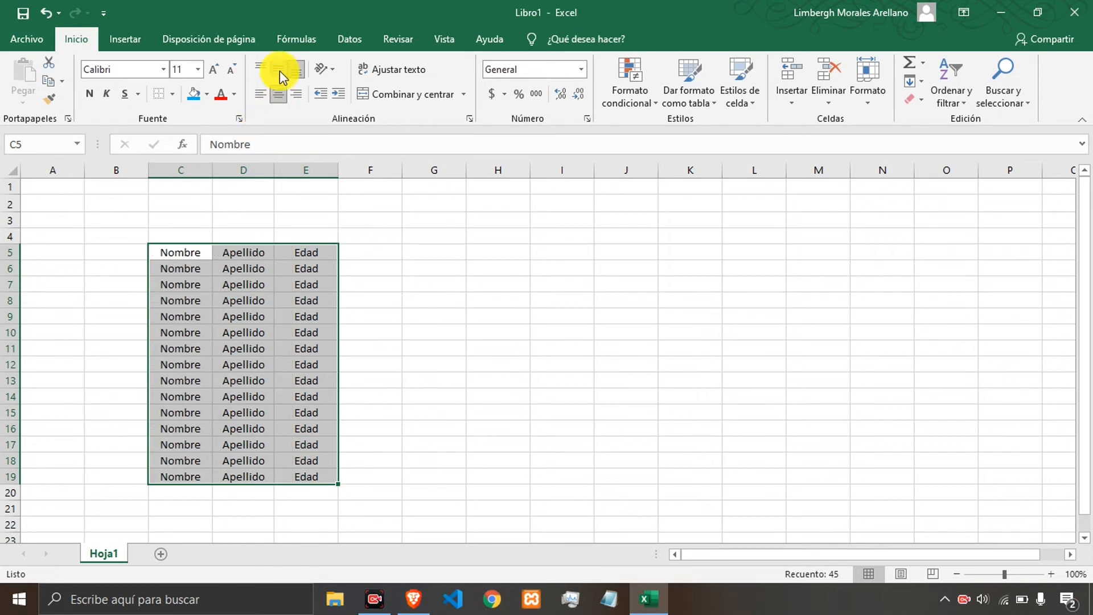
click(283, 329)
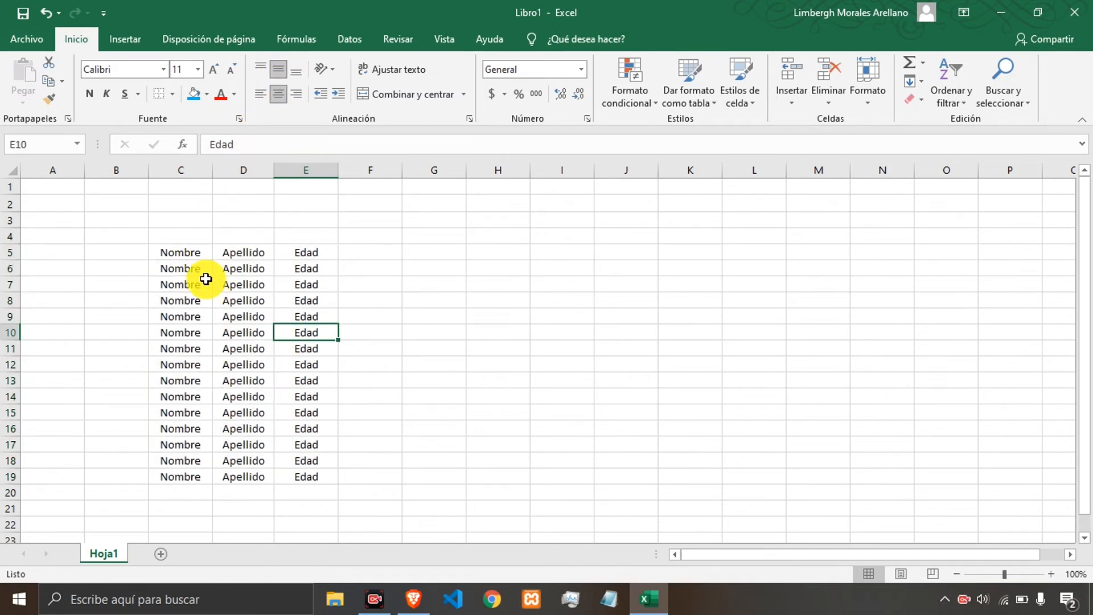
Format C5:E19 as a table with a dark orange style, marking that the table has headers.
click(181, 251)
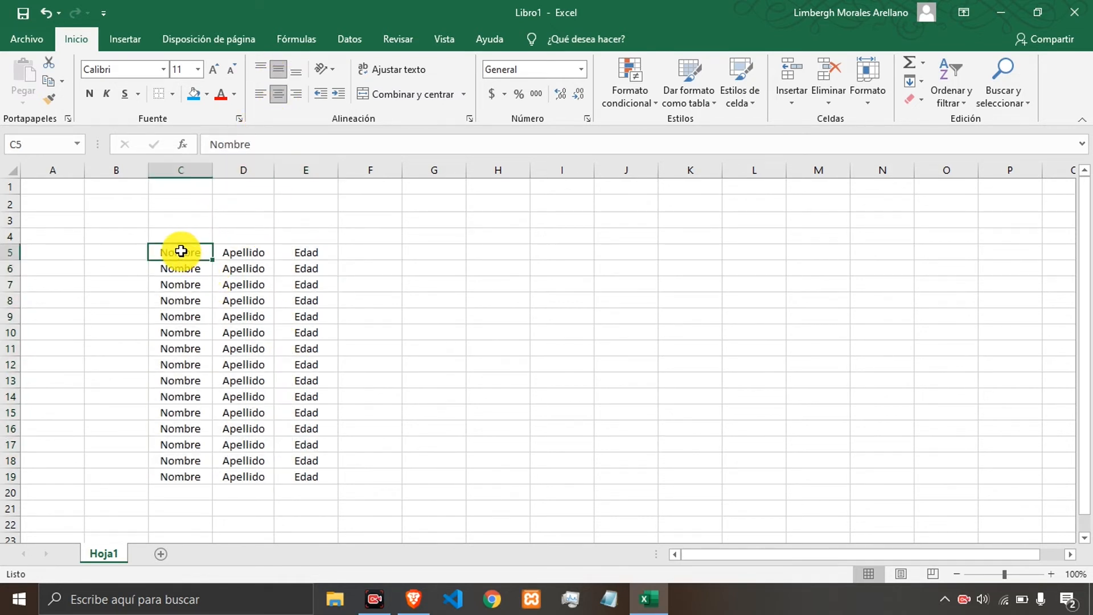
drag(181, 251, 295, 476)
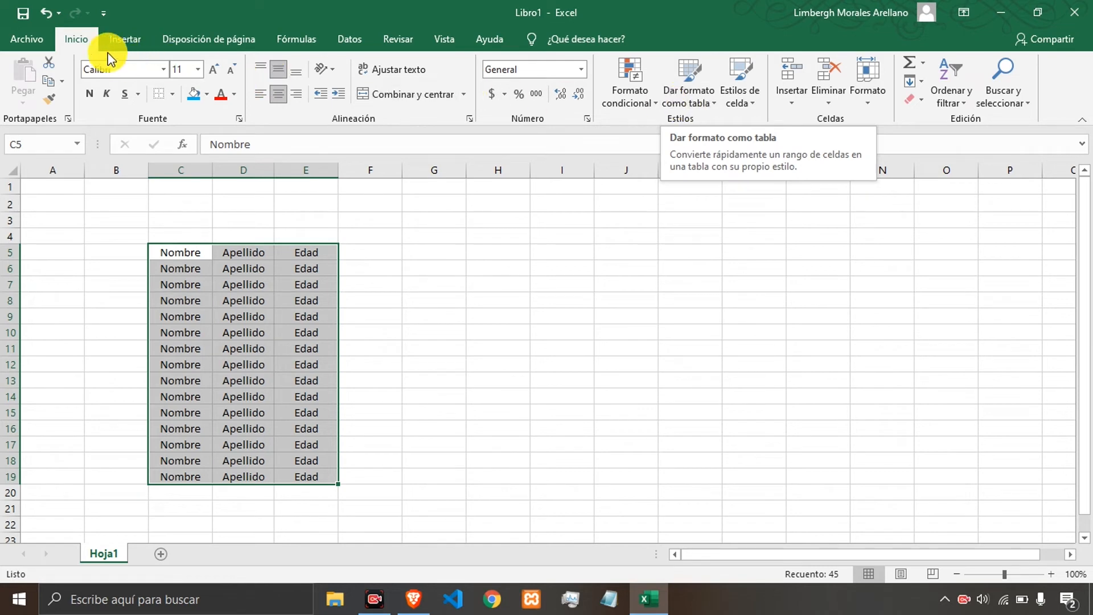
click(694, 105)
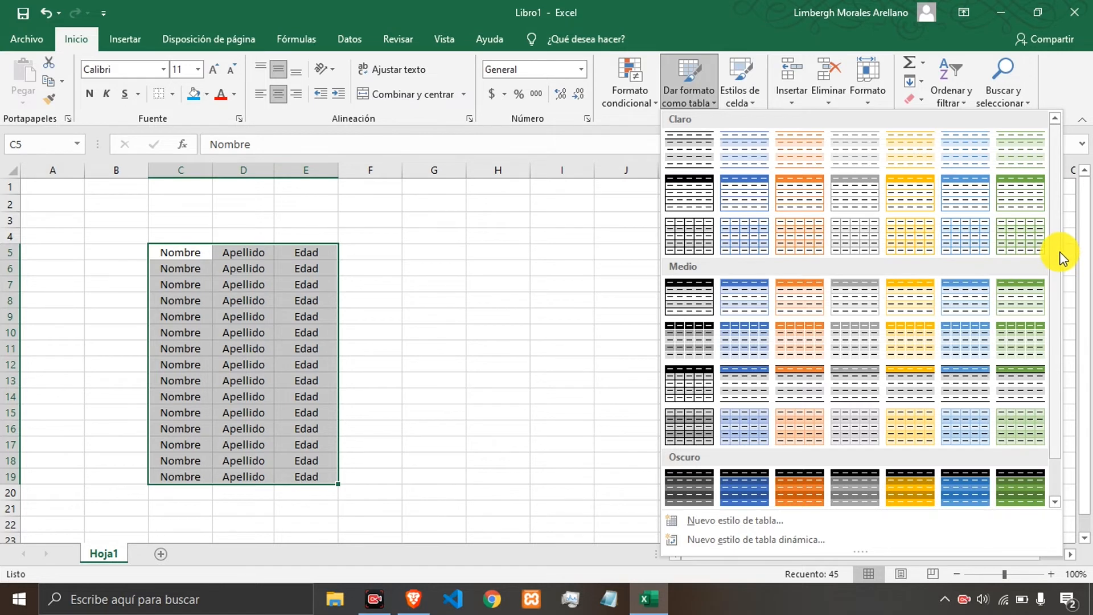
scroll(1063, 258, down, 1)
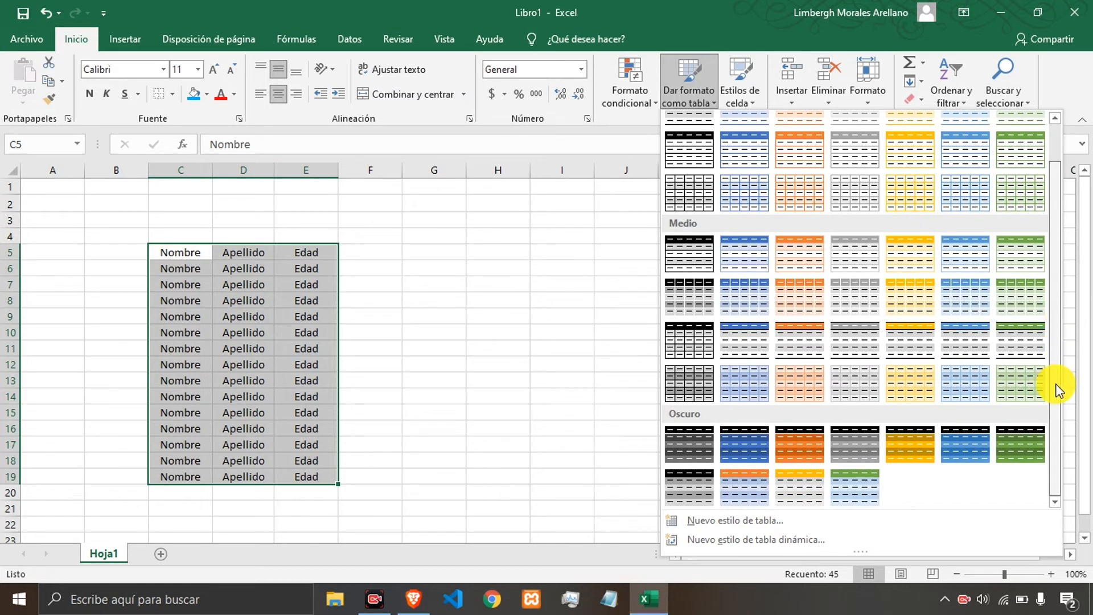
scroll(1051, 303, up, 1)
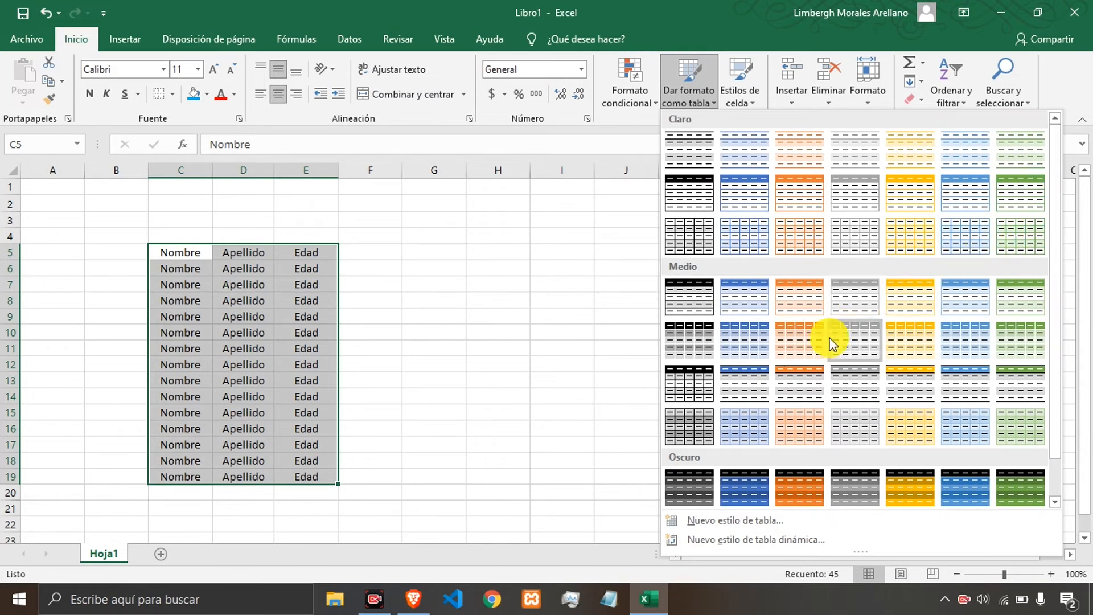
click(801, 487)
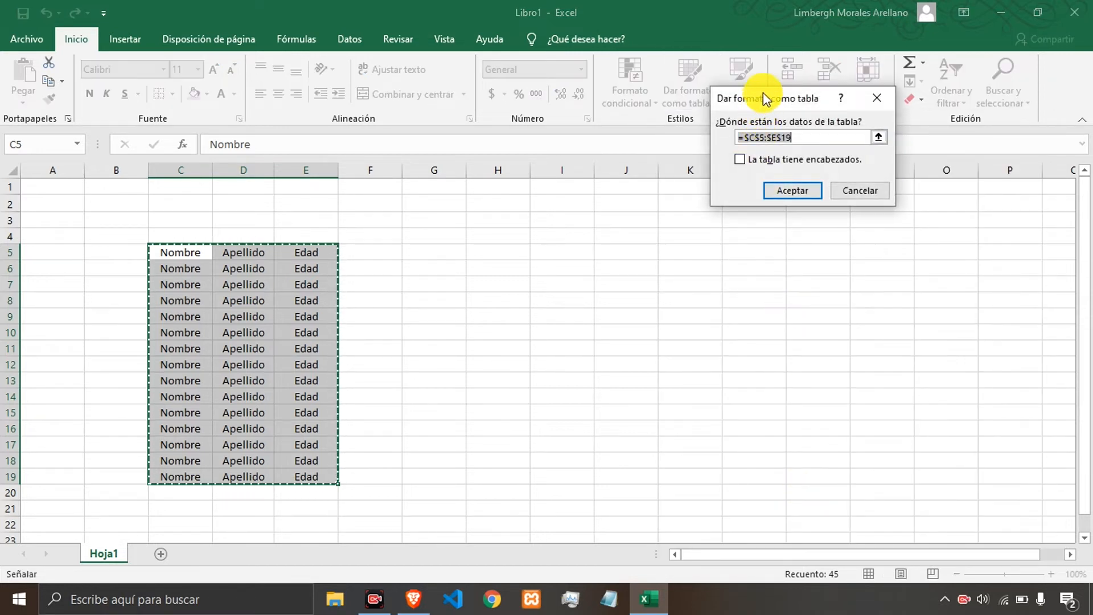
drag(763, 93, 599, 160)
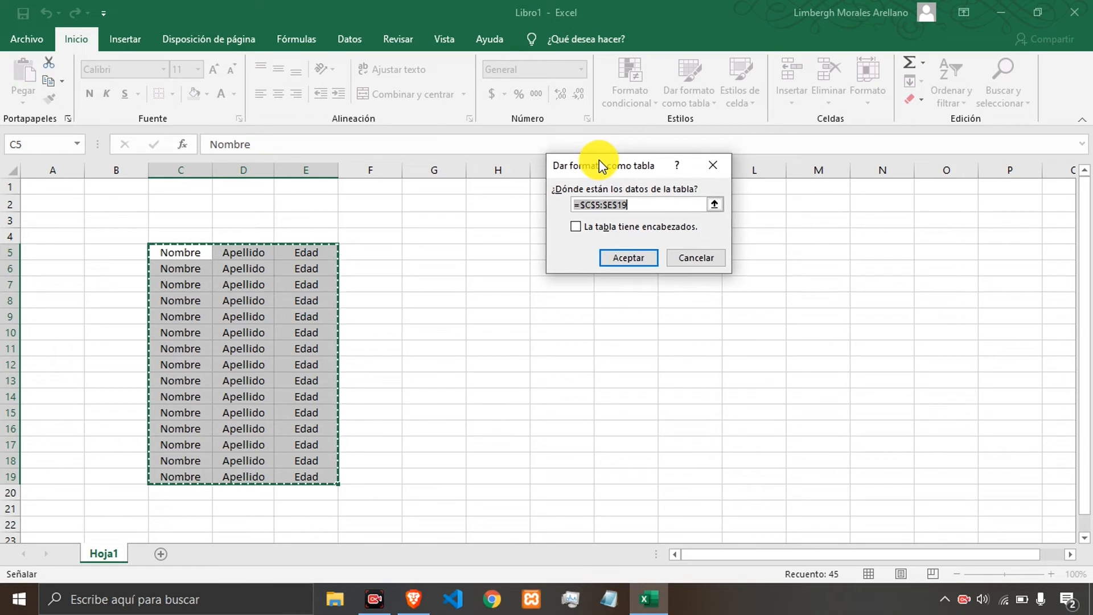
drag(575, 205, 630, 203)
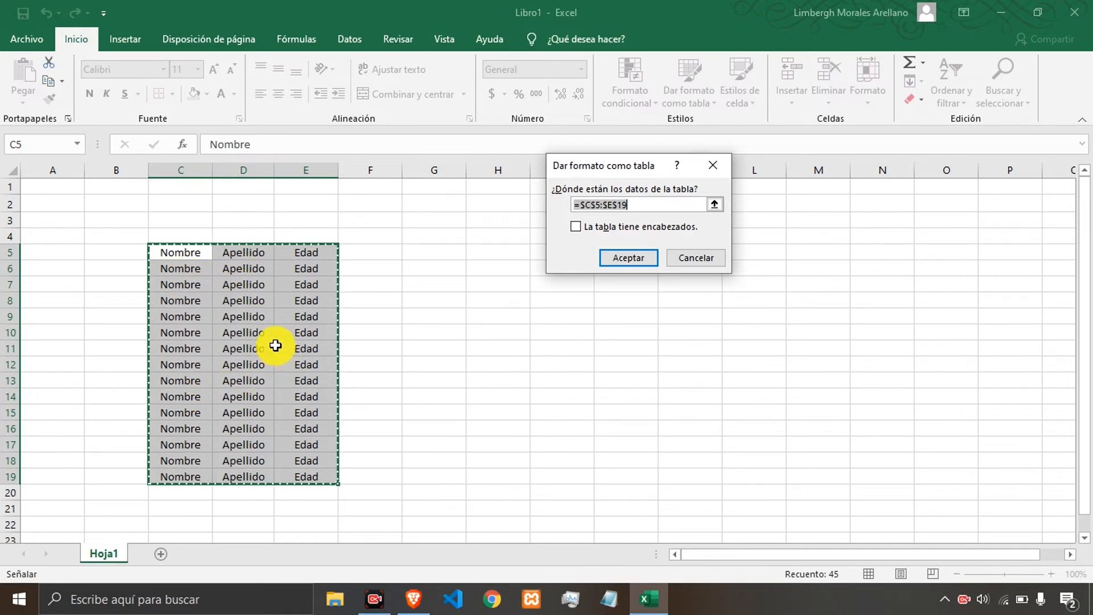
click(592, 230)
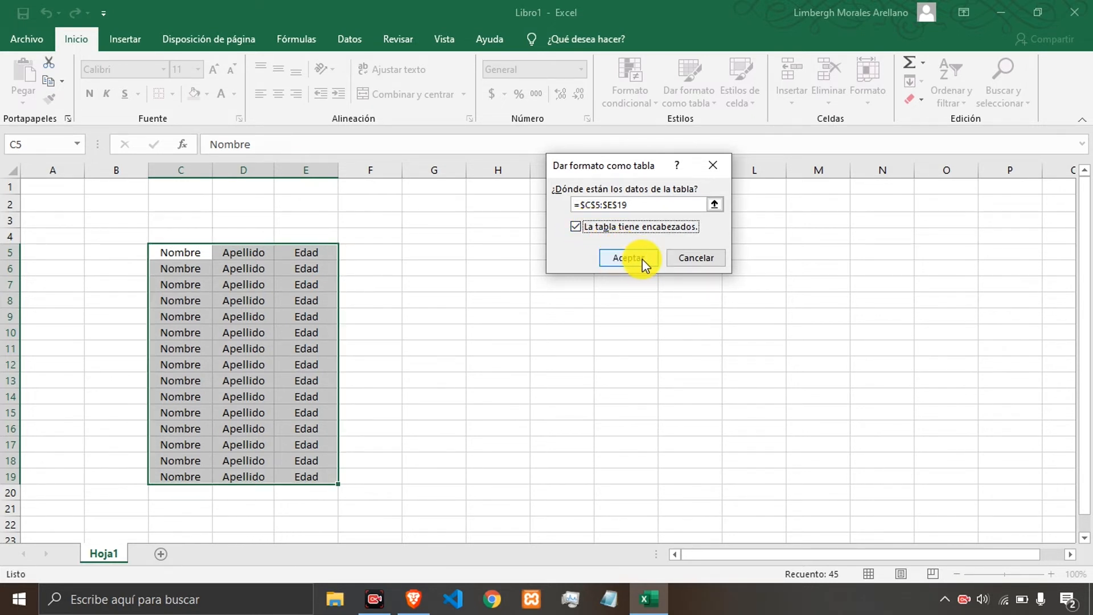
click(641, 261)
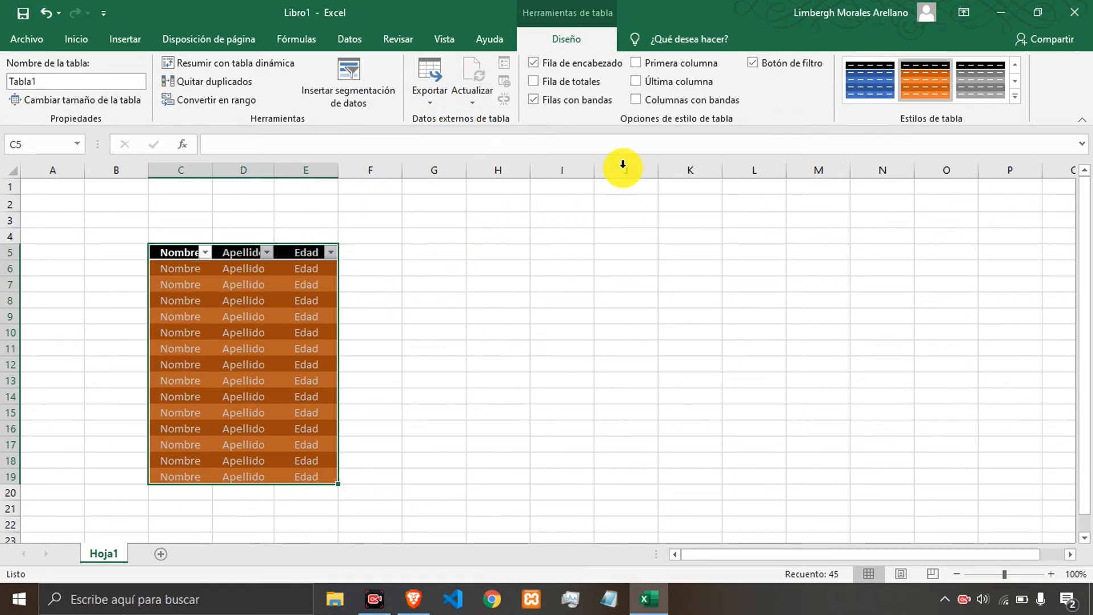
Turn off the table's filter buttons and header row, then turn the header row back on.
click(754, 63)
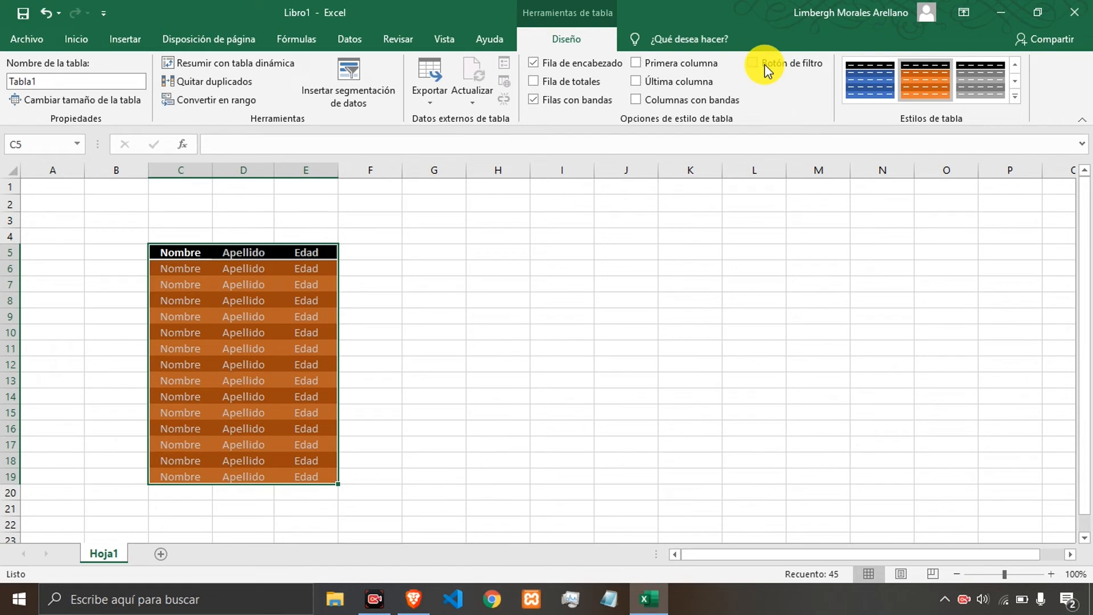
click(568, 64)
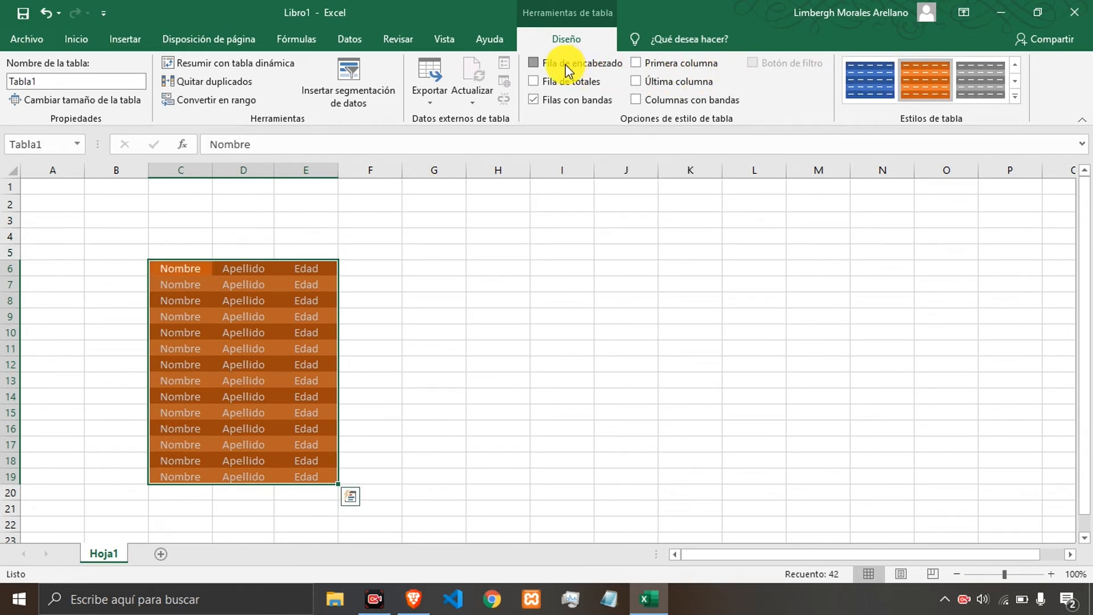
click(568, 68)
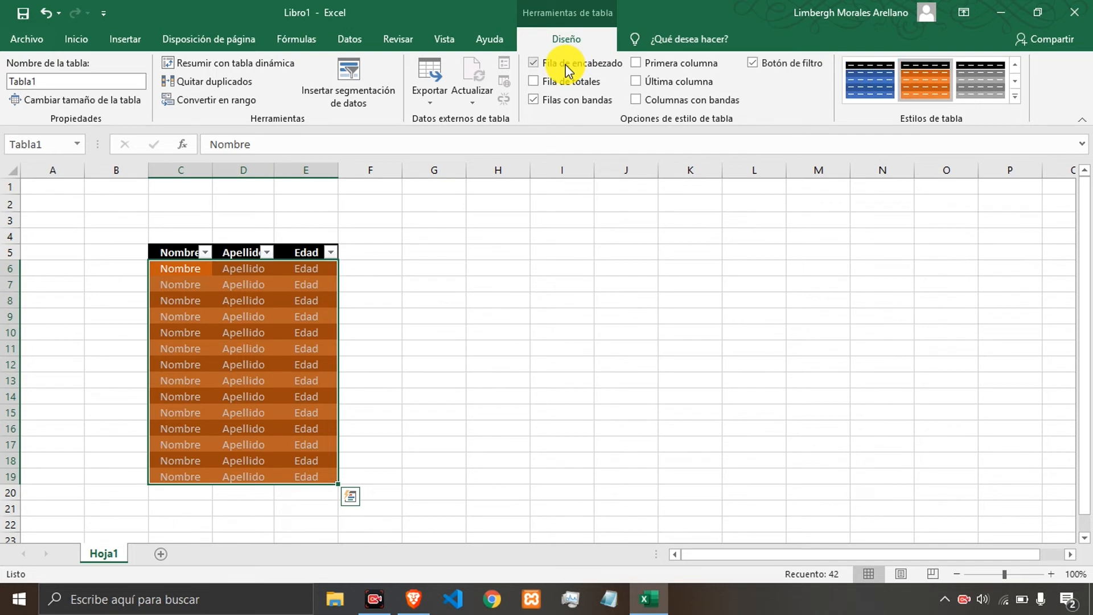
Toggle the banded rows off and on, then show and hide the total row.
click(561, 101)
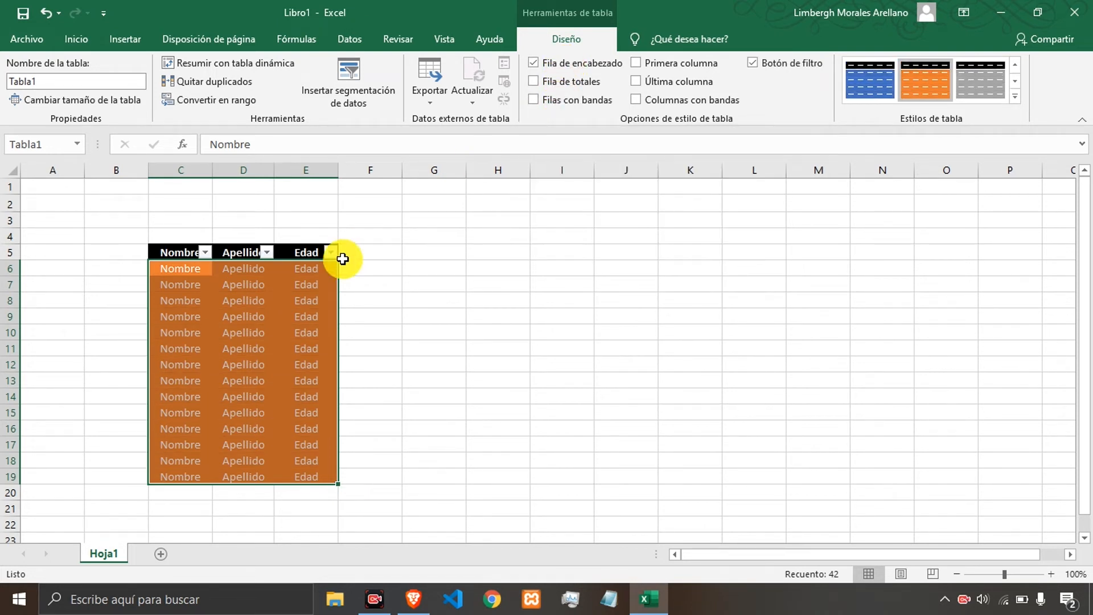
click(562, 104)
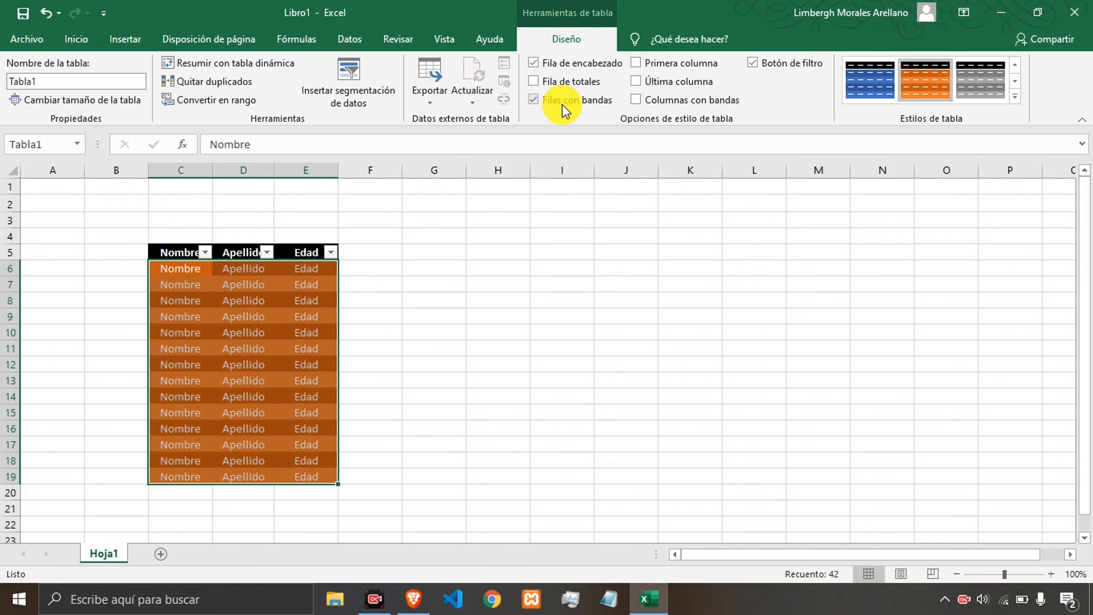
click(565, 86)
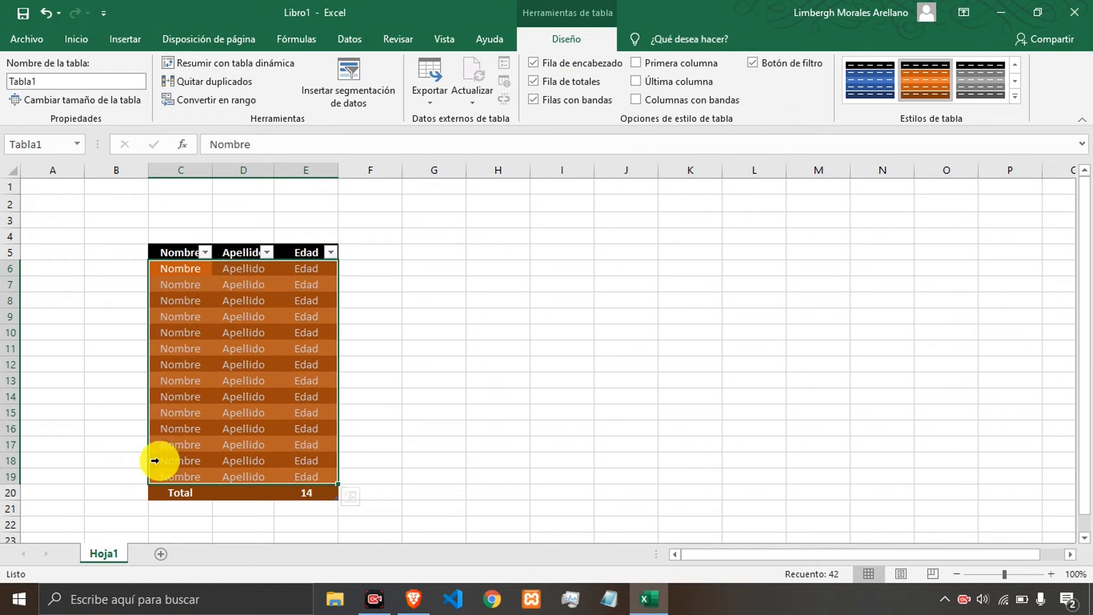
click(572, 84)
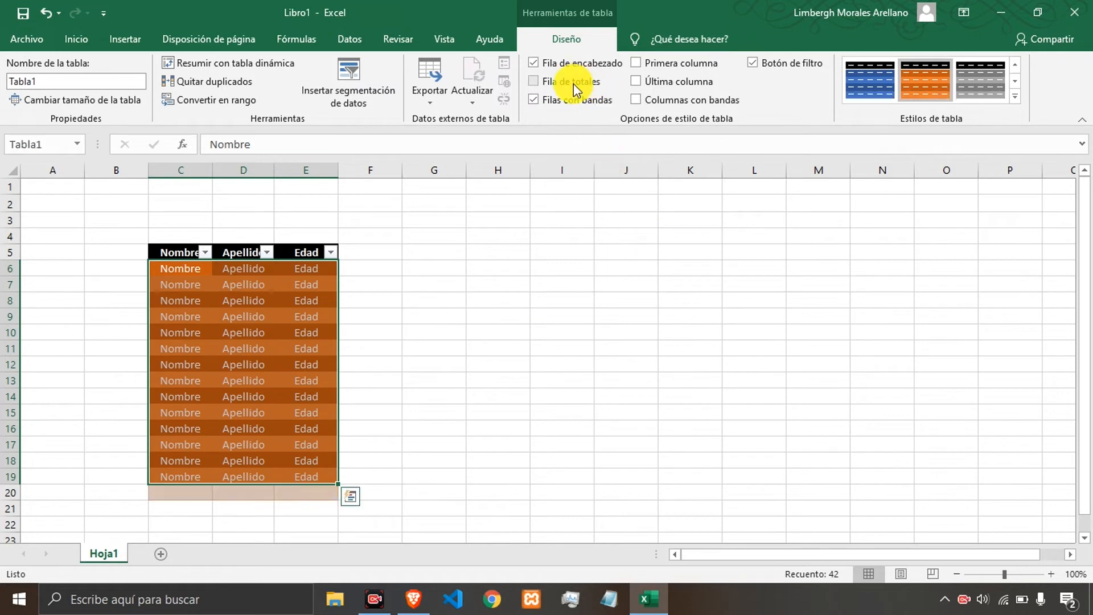
Try first and last column highlighting, then switch them off and enable banded columns instead.
click(661, 64)
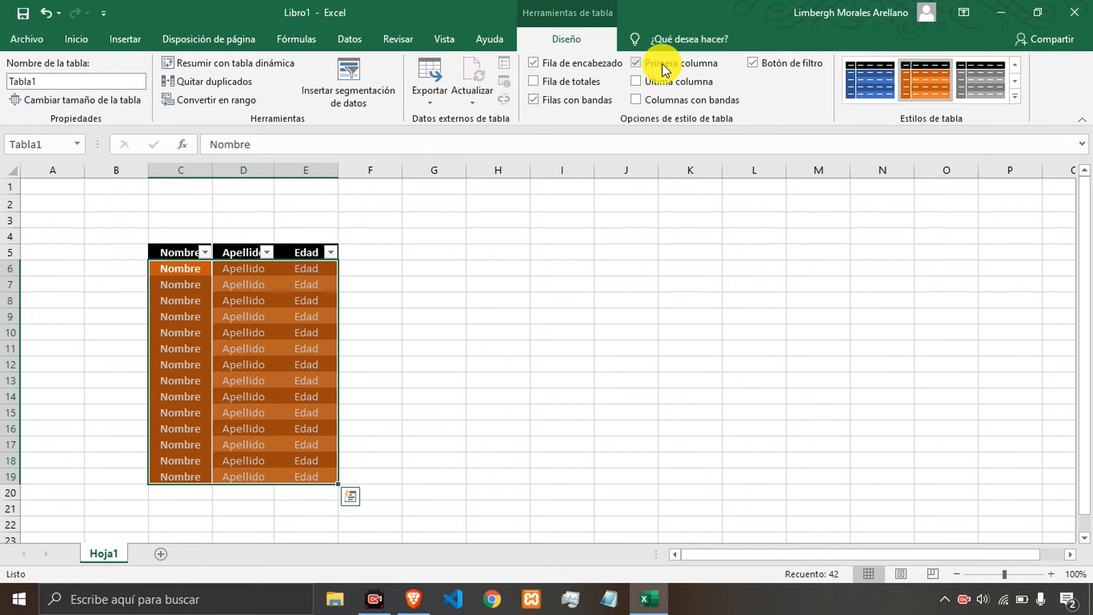
click(667, 90)
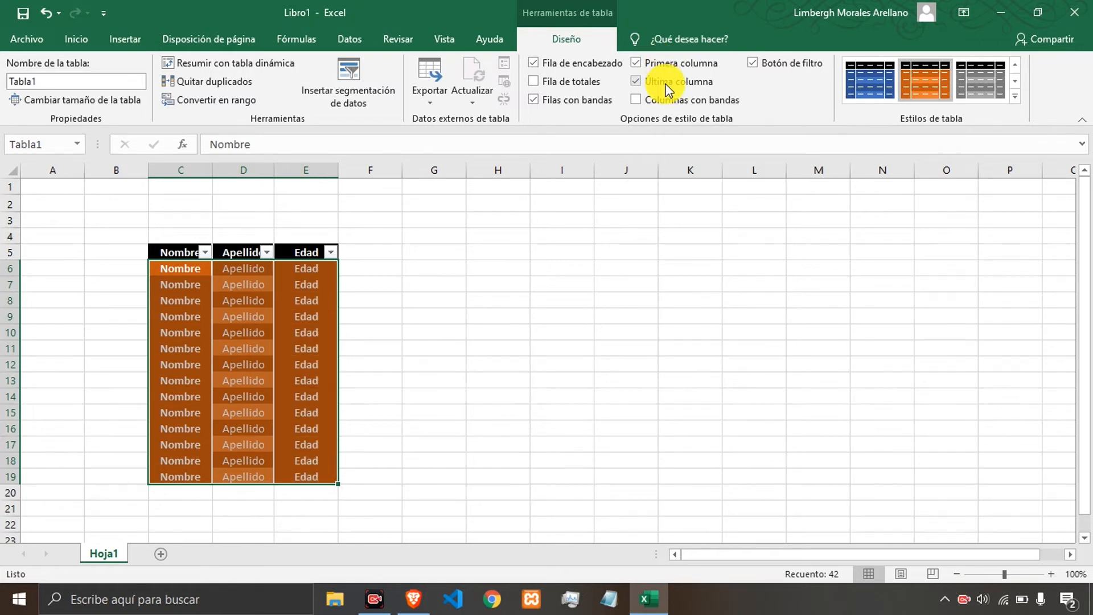
click(668, 84)
click(667, 64)
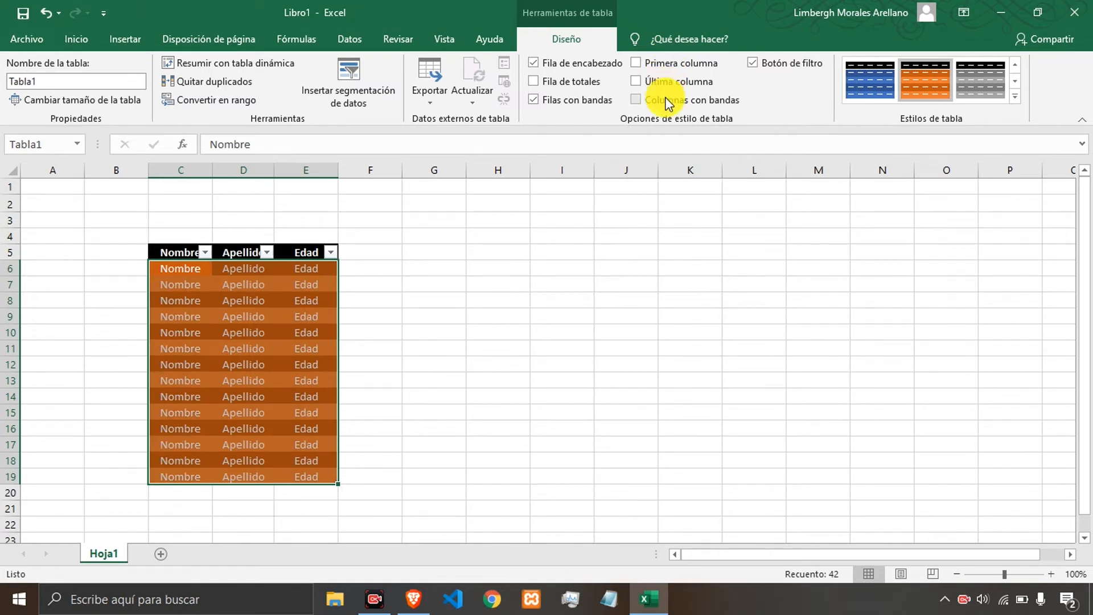
click(666, 101)
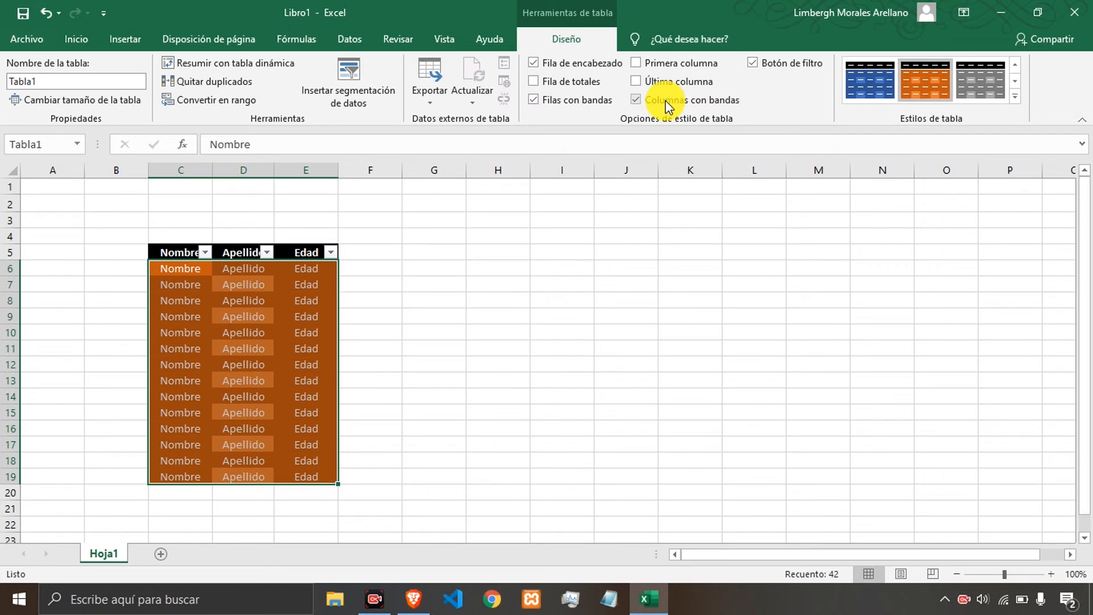
Turn off banded columns and restyle the table with a medium gray style that has an orange header row.
click(666, 101)
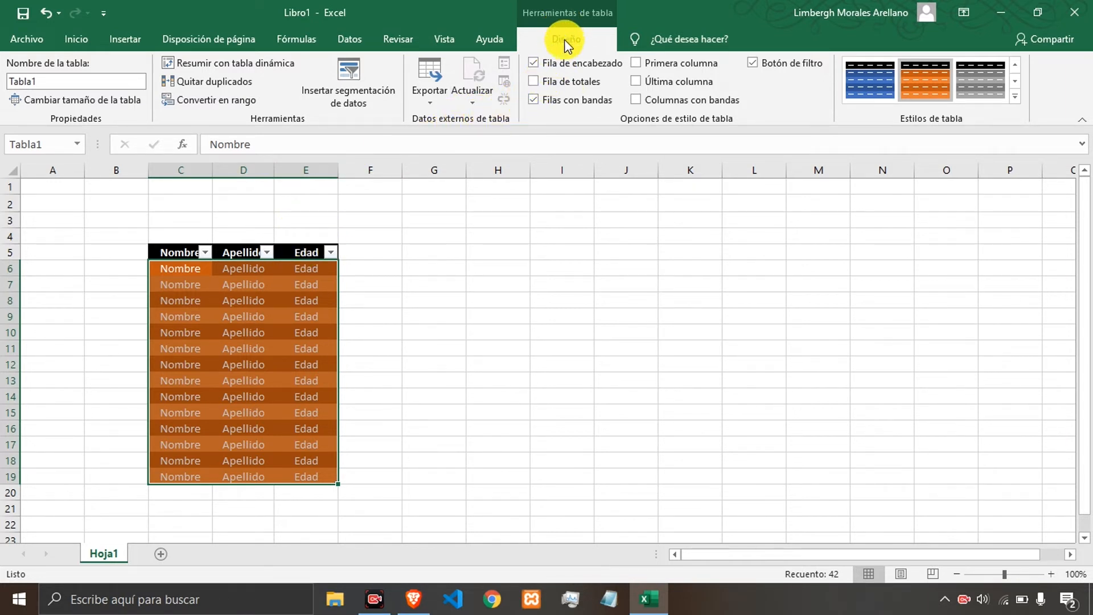
click(257, 300)
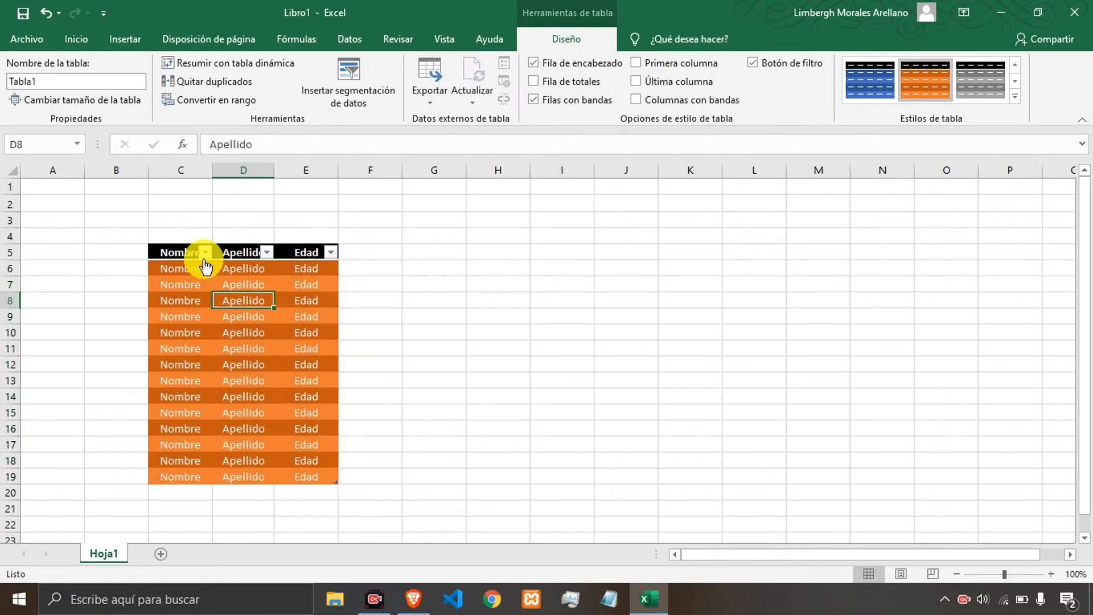
click(181, 251)
drag(178, 246, 295, 476)
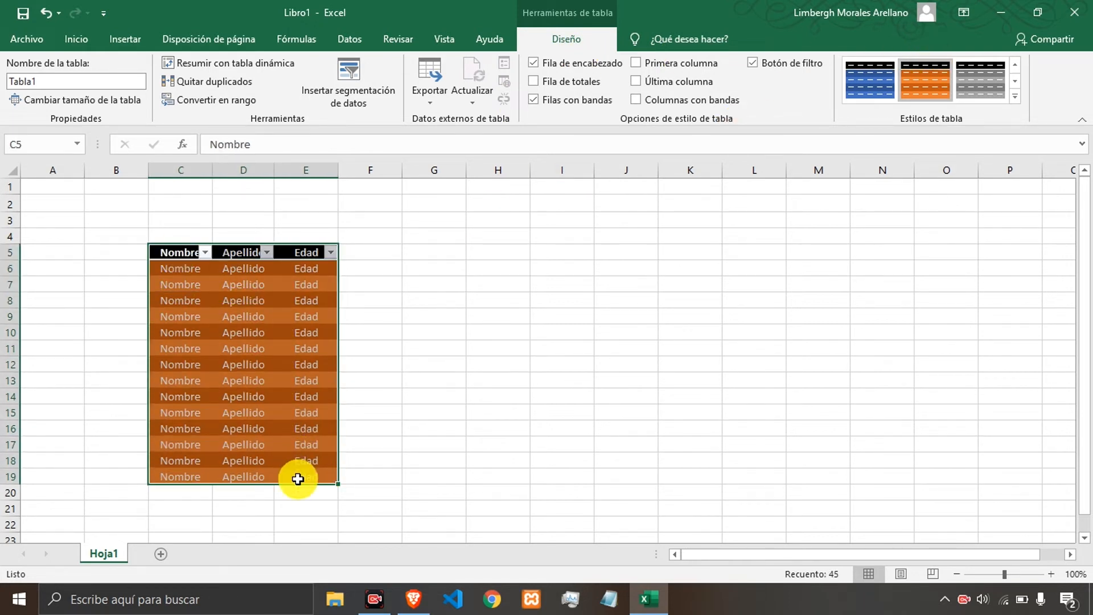
click(1017, 97)
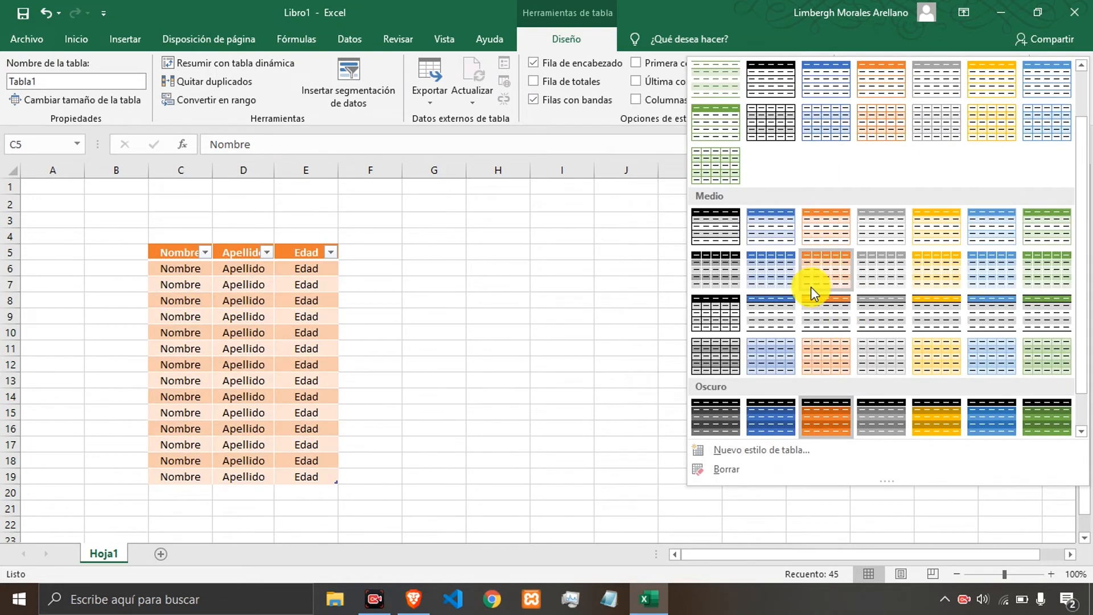
click(820, 314)
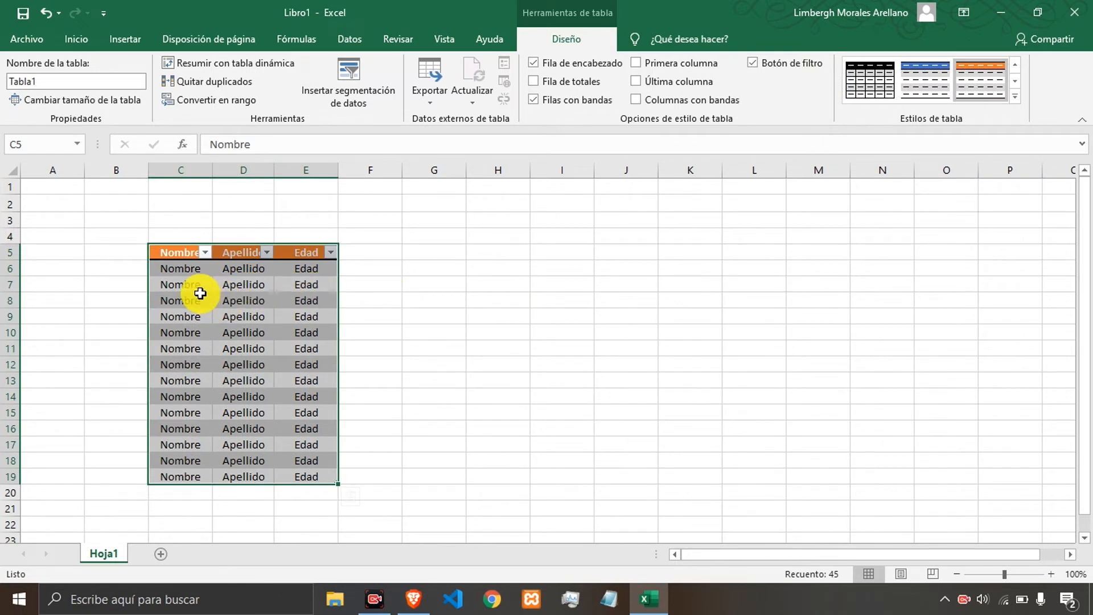
Switch the table to a light yellow table style.
click(1015, 96)
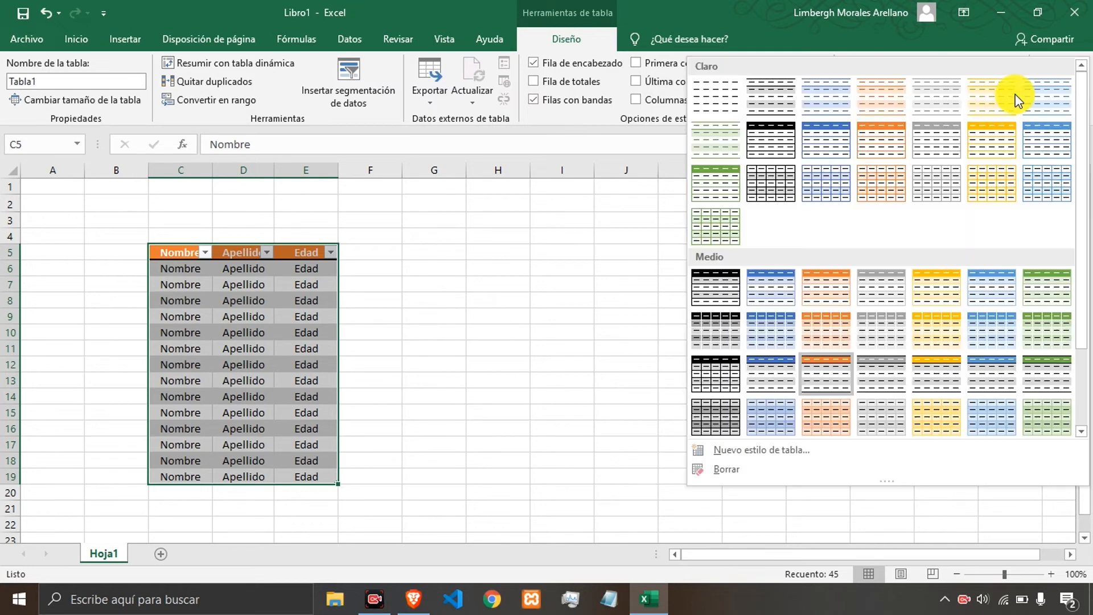
click(984, 145)
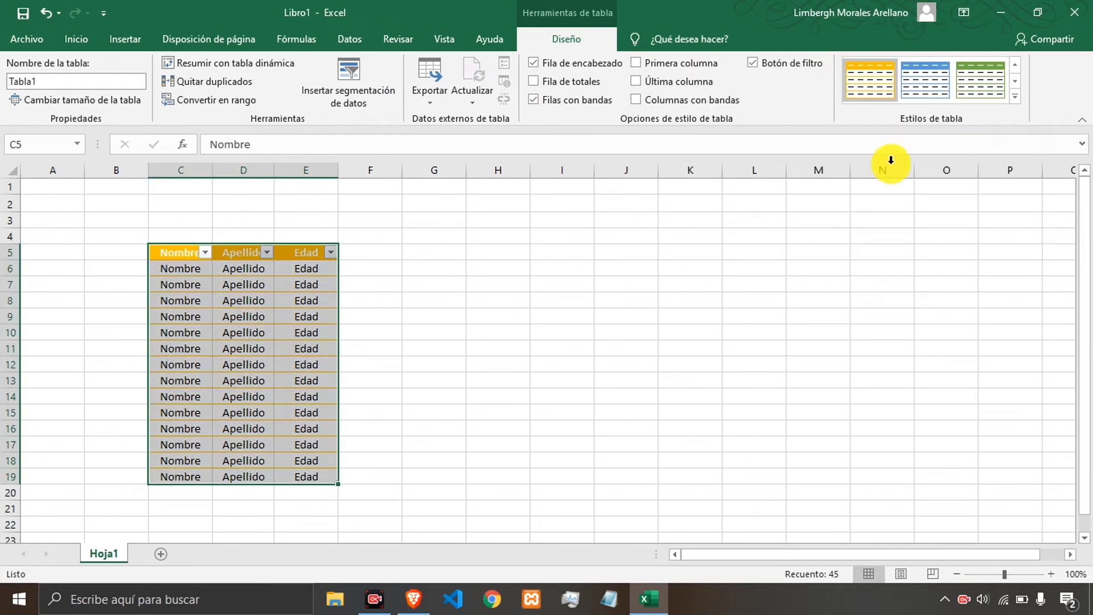
click(515, 280)
click(245, 283)
click(176, 270)
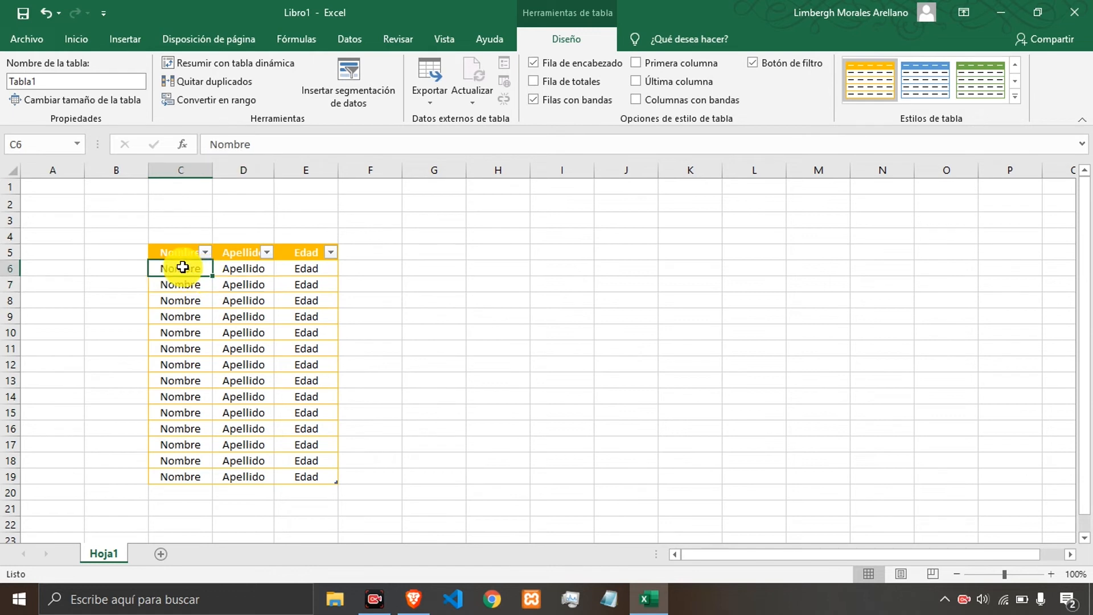
click(176, 252)
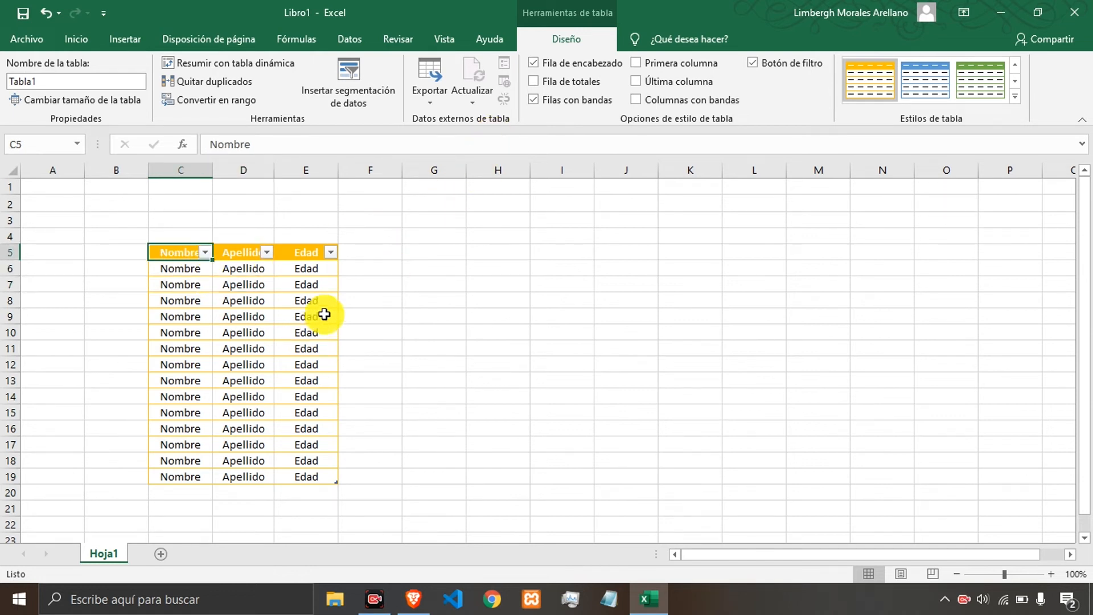
click(286, 311)
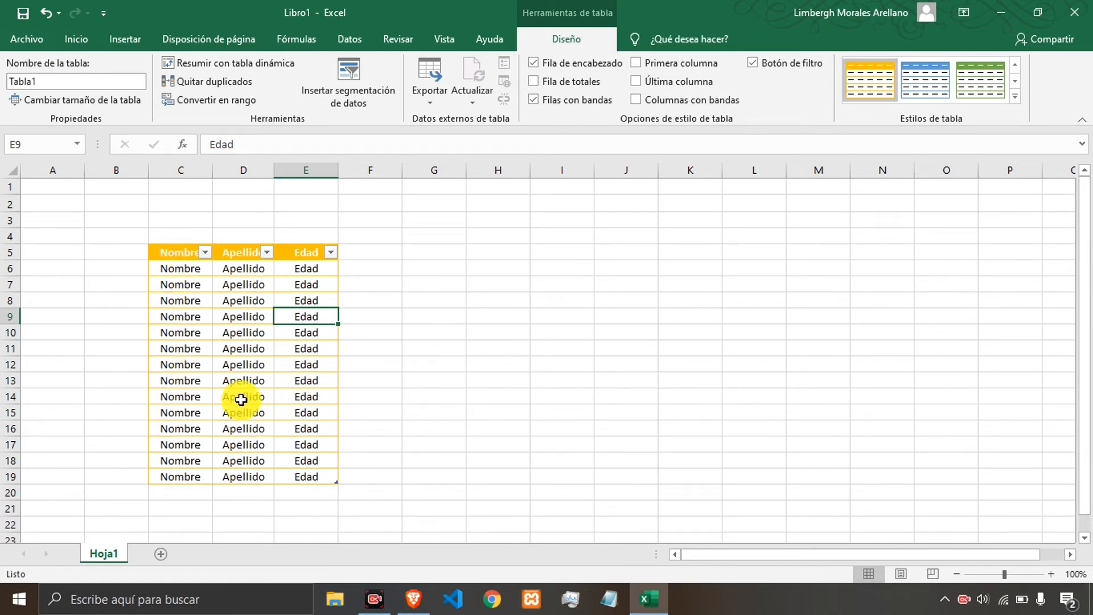
click(243, 334)
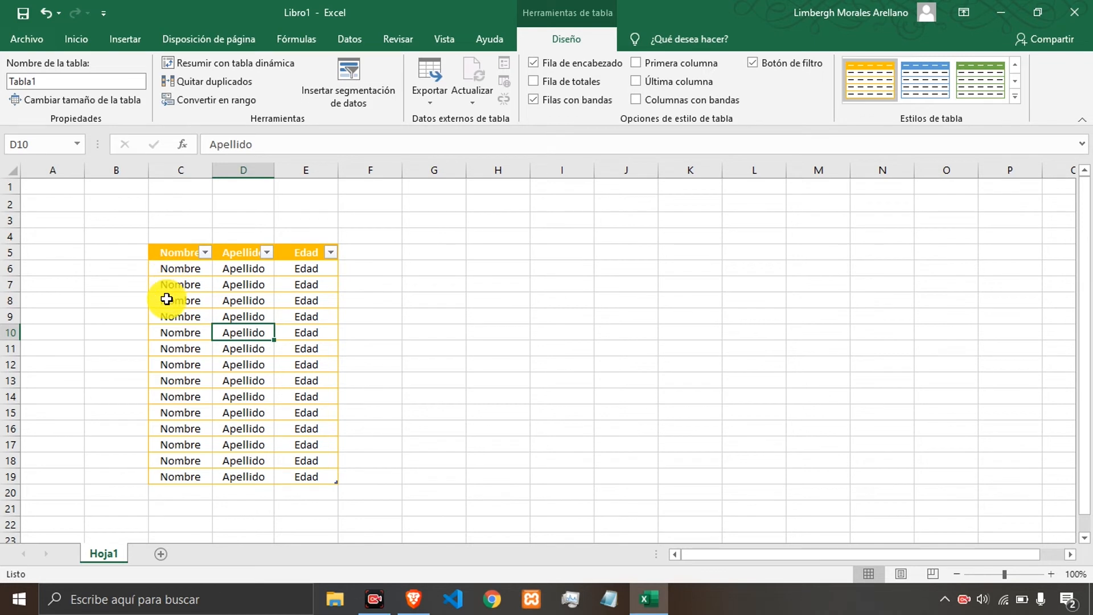
Clear everything from the table range C5:E19.
click(172, 254)
drag(182, 263, 285, 477)
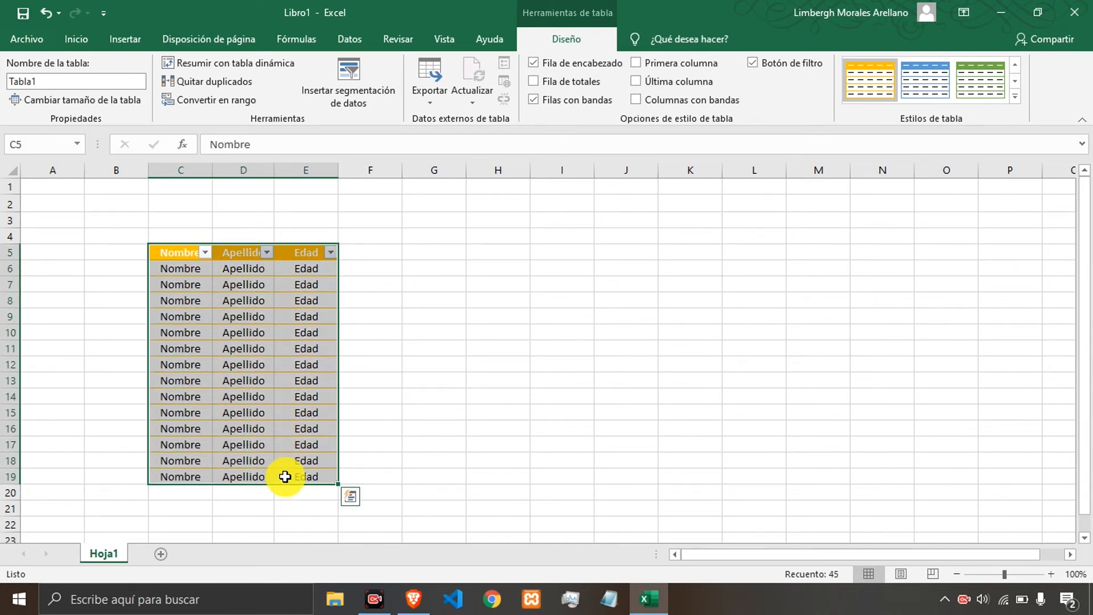
click(83, 42)
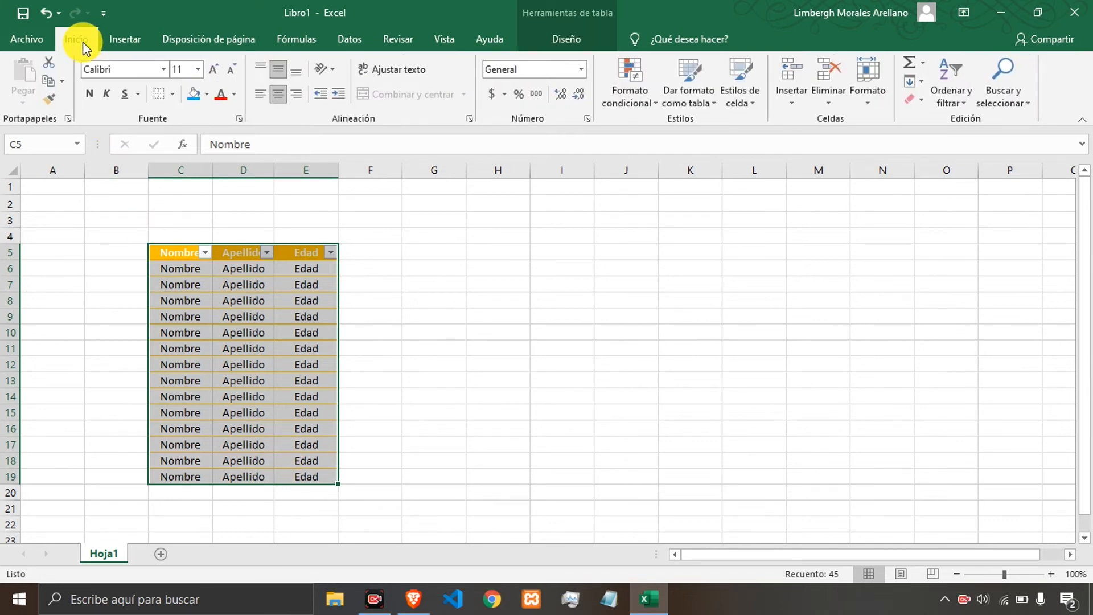
click(920, 103)
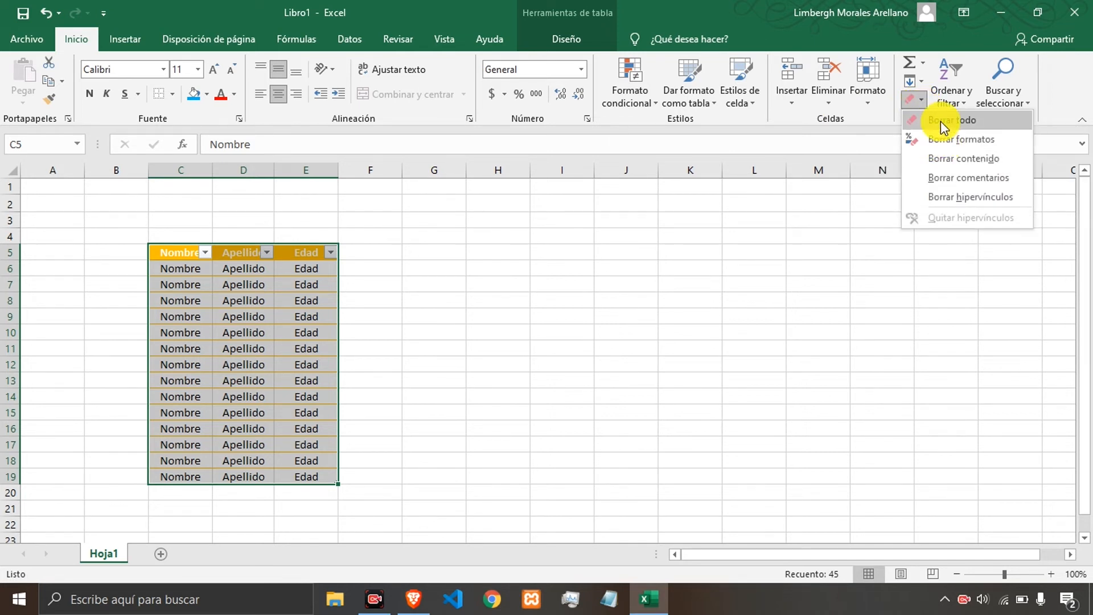
click(940, 122)
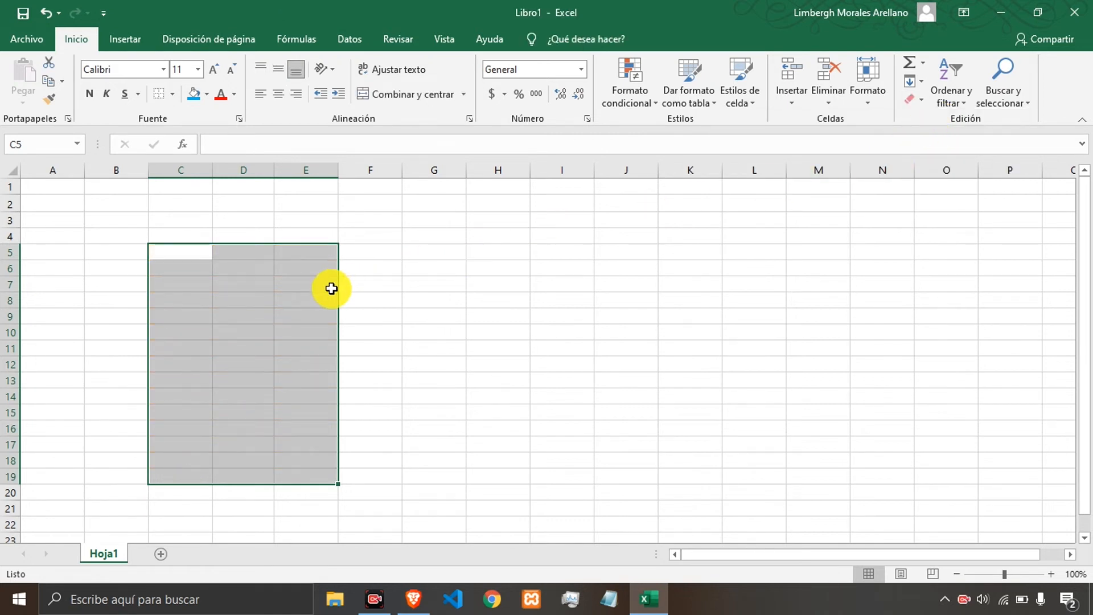
Enter dssdds in cell C6, then undo that entry and the clearing of the table.
click(284, 301)
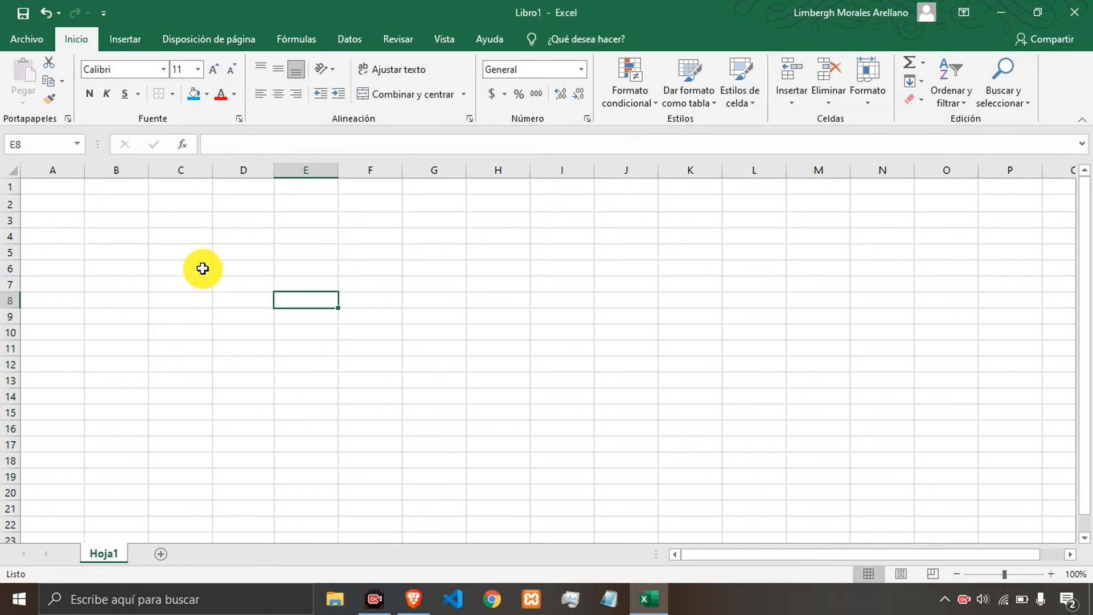
click(188, 256)
click(187, 283)
click(199, 267)
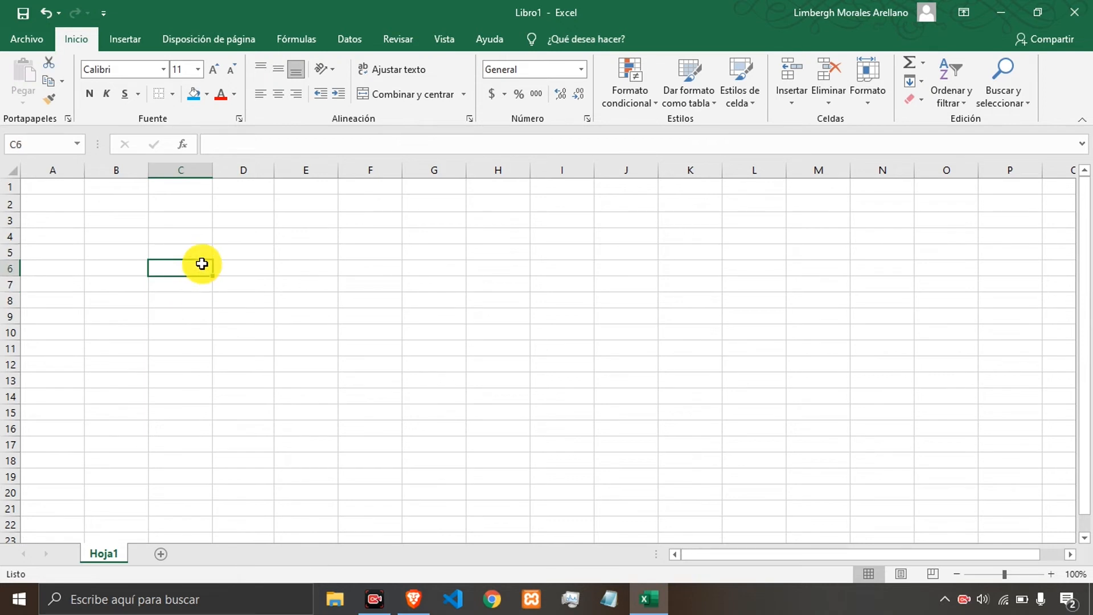
text(dssdds)
key(Return)
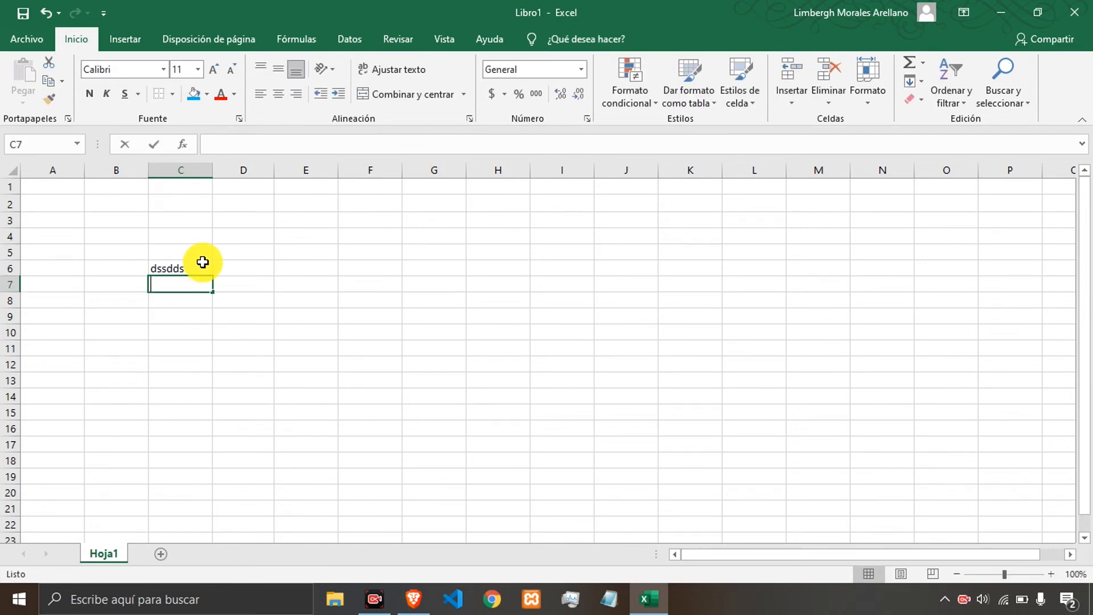
key(Return)
click(203, 265)
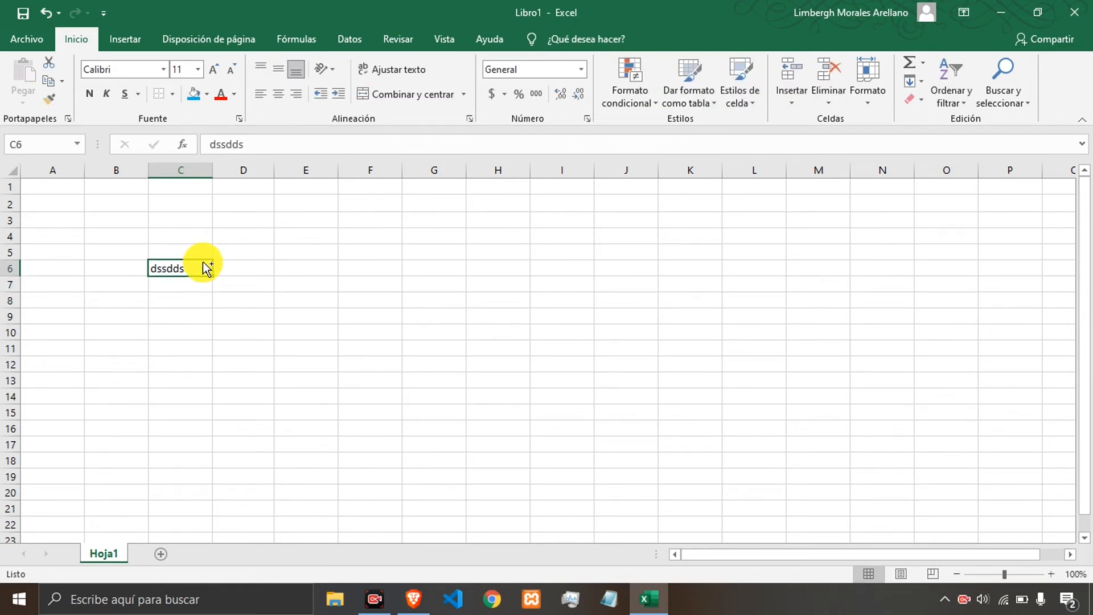
key(Return)
key(ctrl+z)
key(ctrl+z)
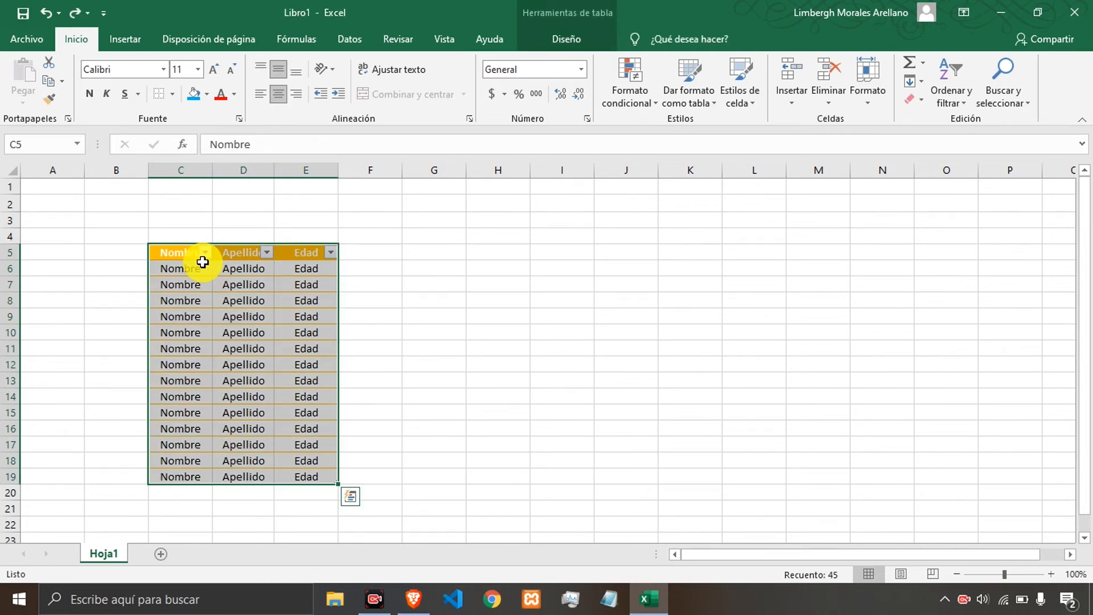
Clear the formatting from the table range C5:E19.
click(917, 102)
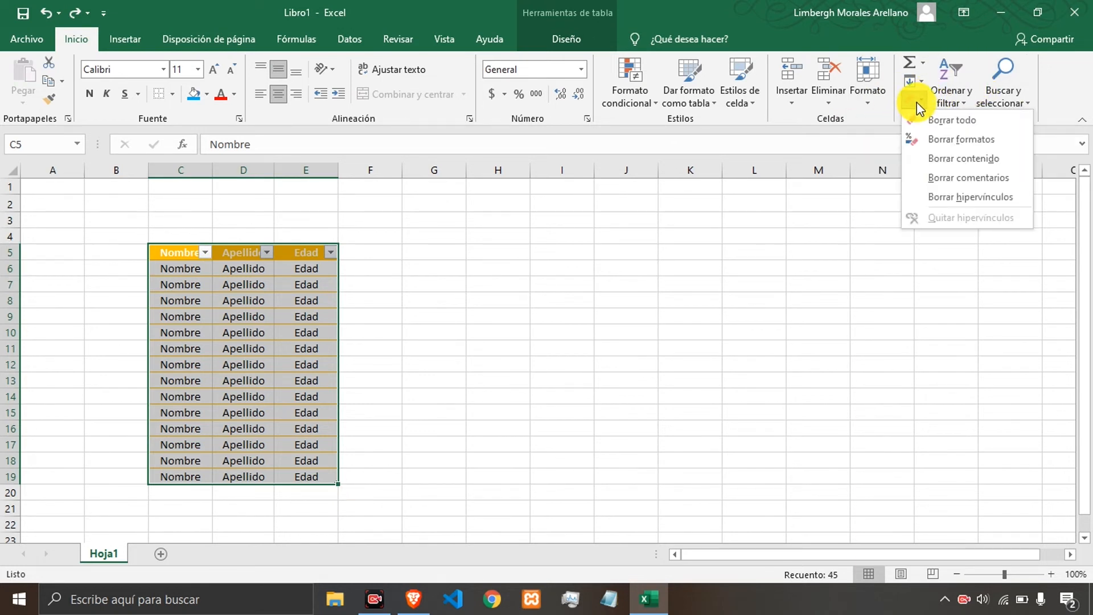
click(936, 139)
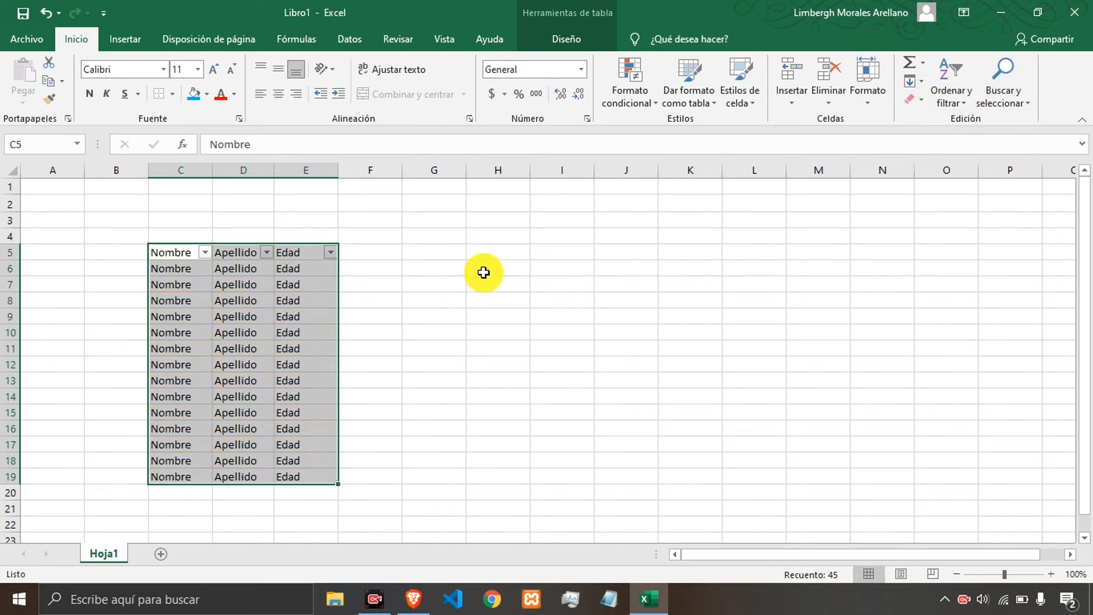
click(285, 314)
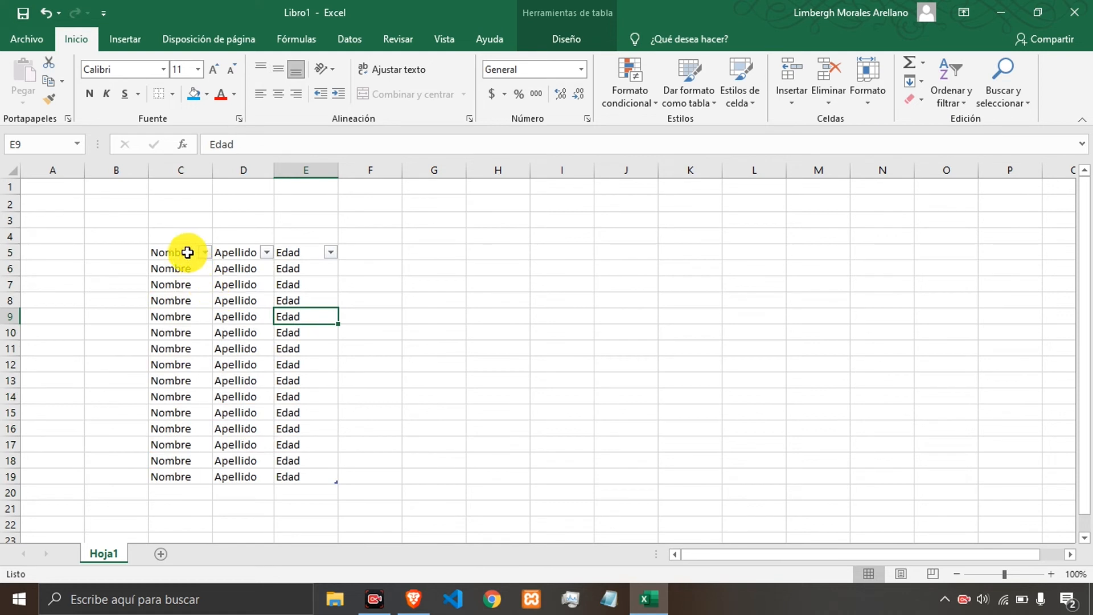
Convert the table back to a normal cell range, confirming the conversion.
drag(186, 252, 310, 472)
right_click(274, 336)
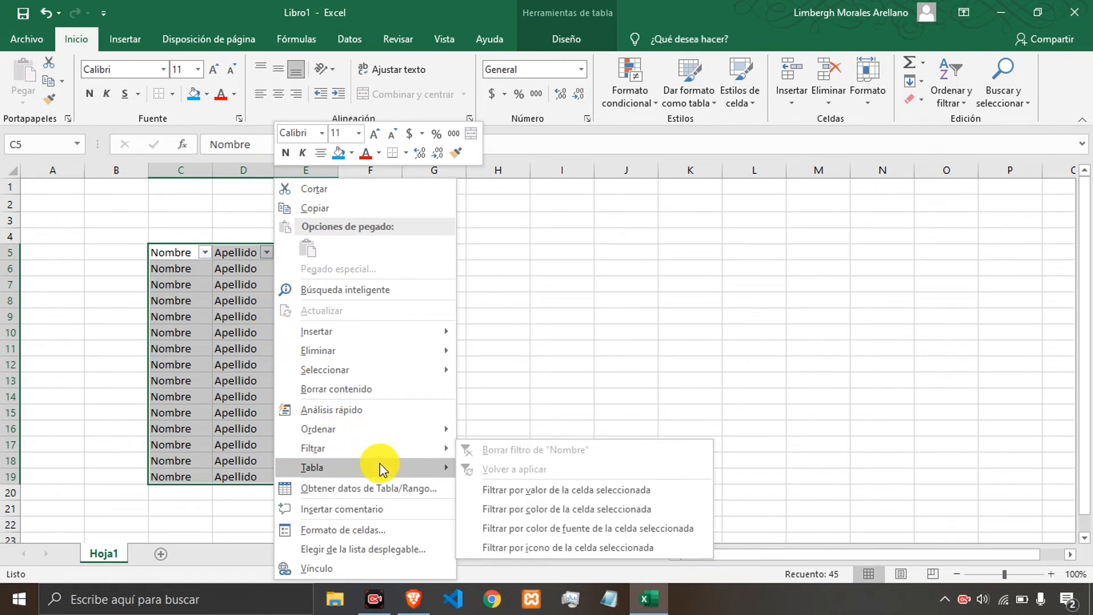
mouse_move(380, 471)
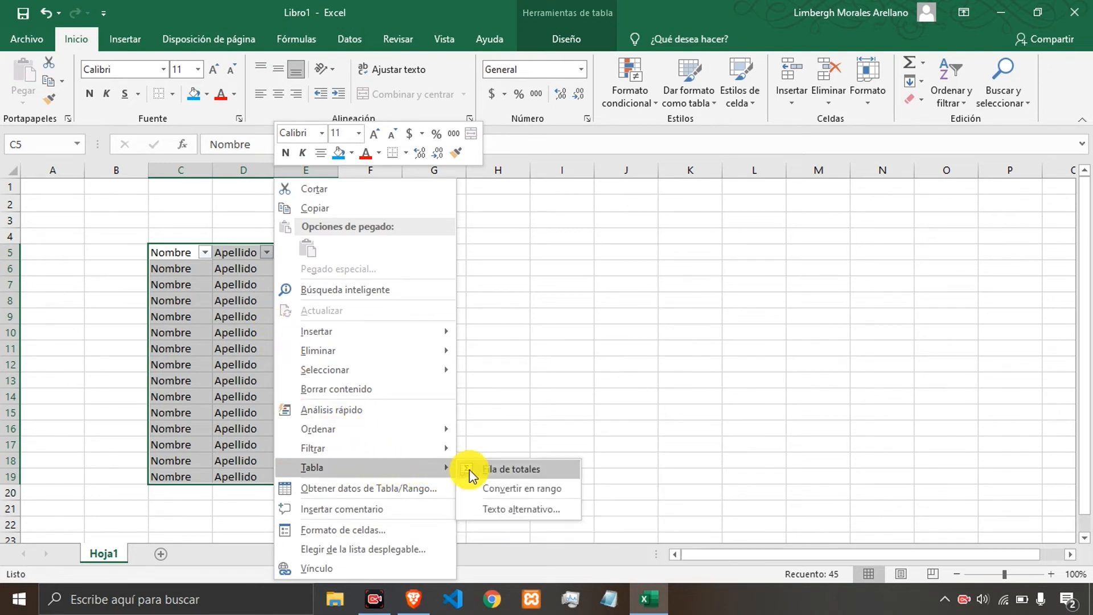
click(516, 489)
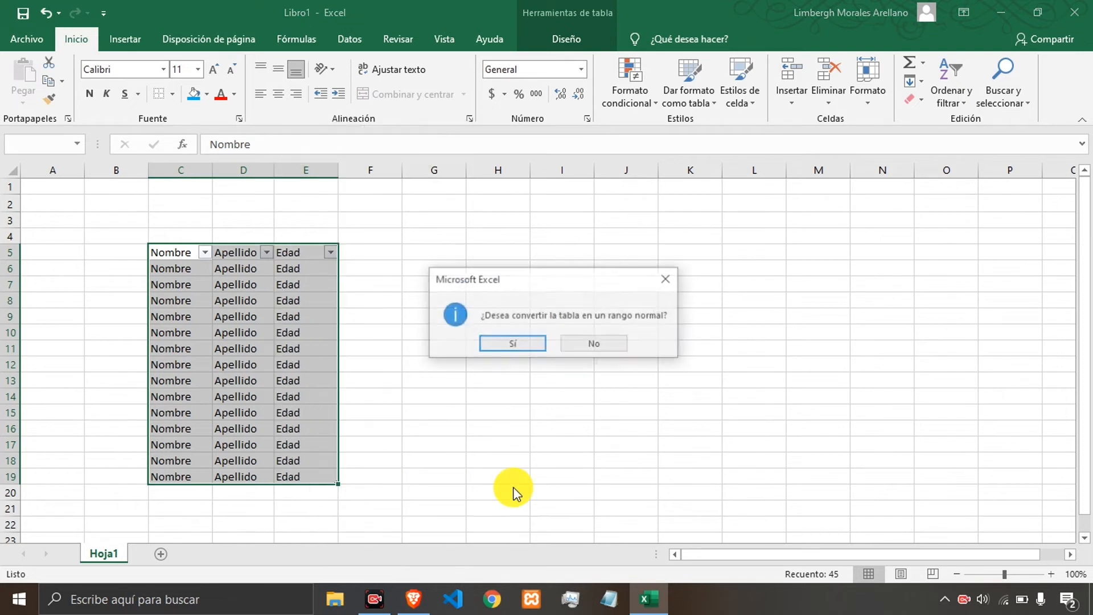
click(515, 349)
click(349, 317)
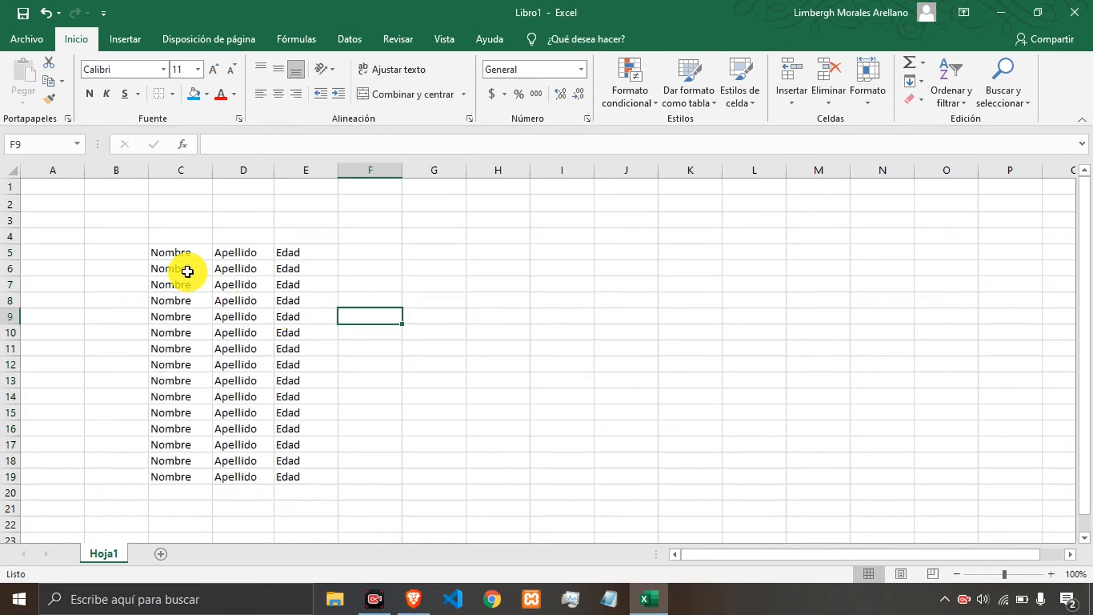
drag(174, 253, 317, 344)
click(317, 335)
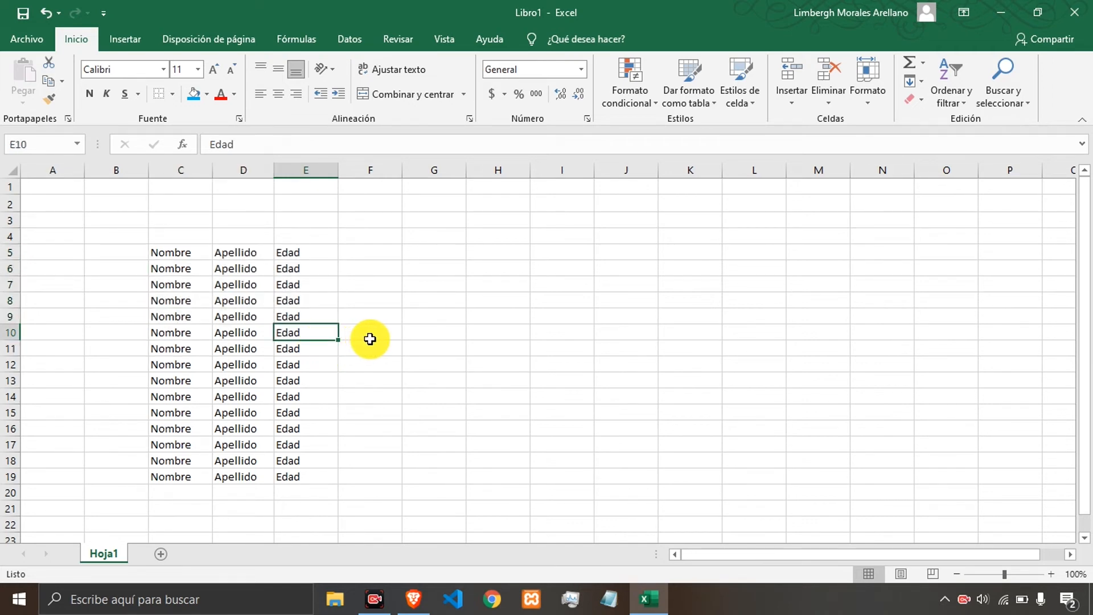
click(679, 106)
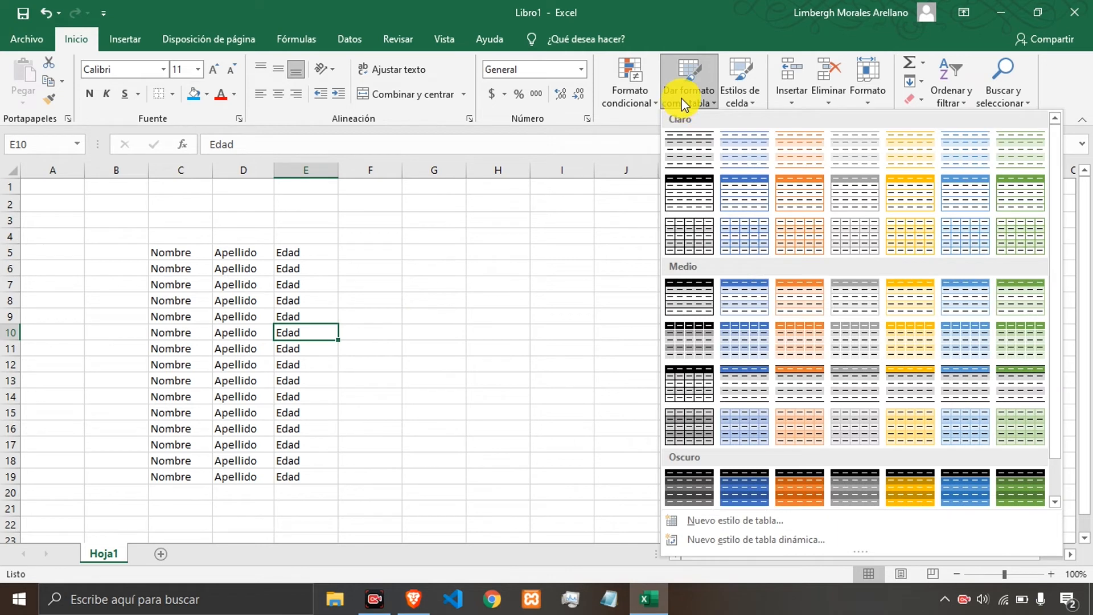
click(681, 104)
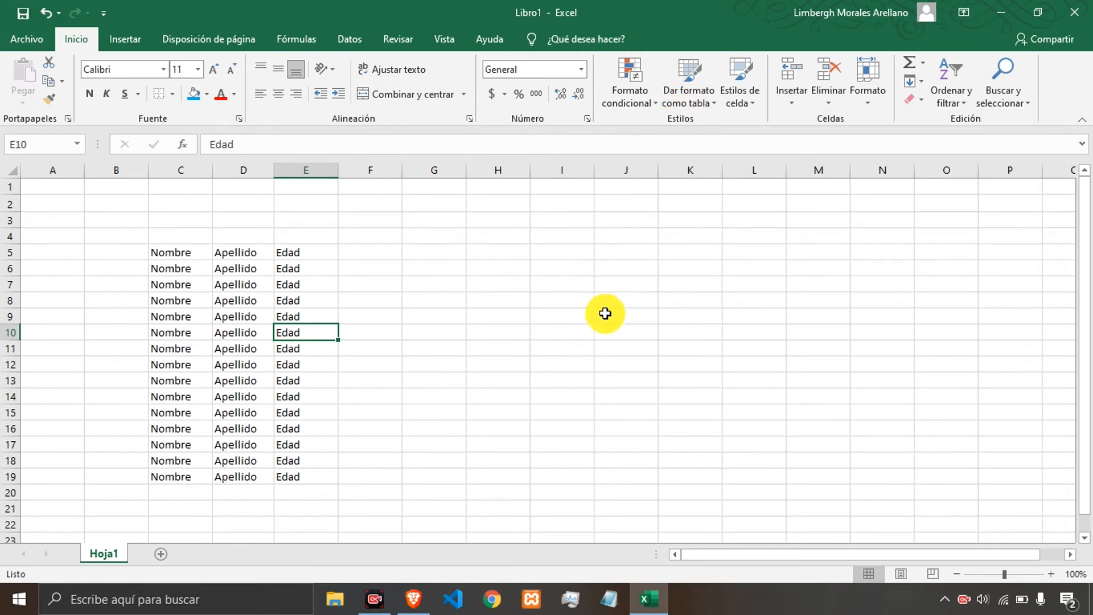
click(628, 315)
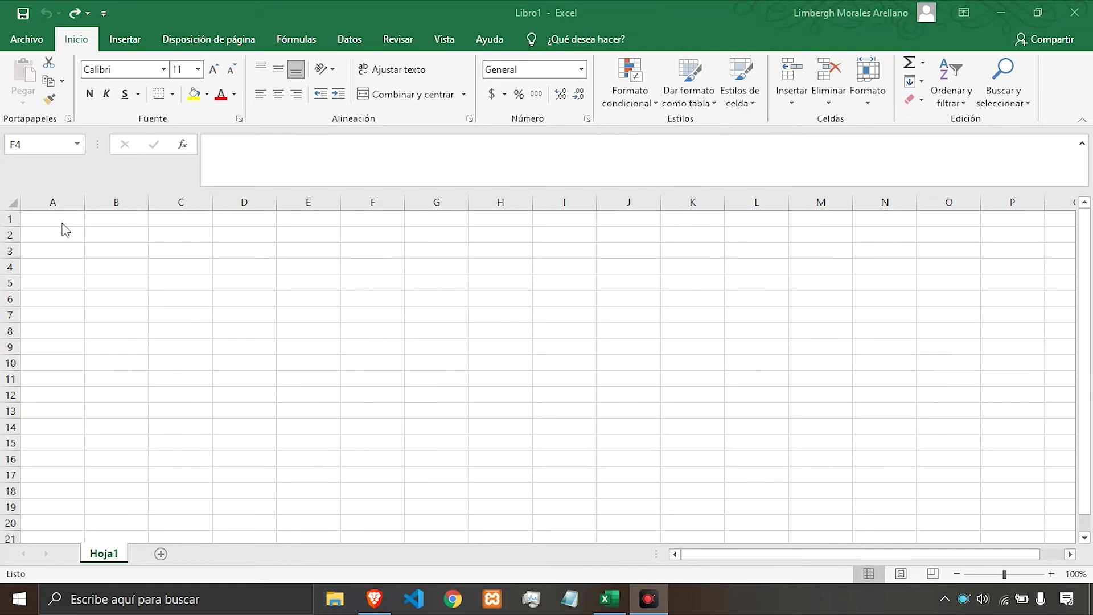
Enter the author's first name in cell A1.
click(739, 104)
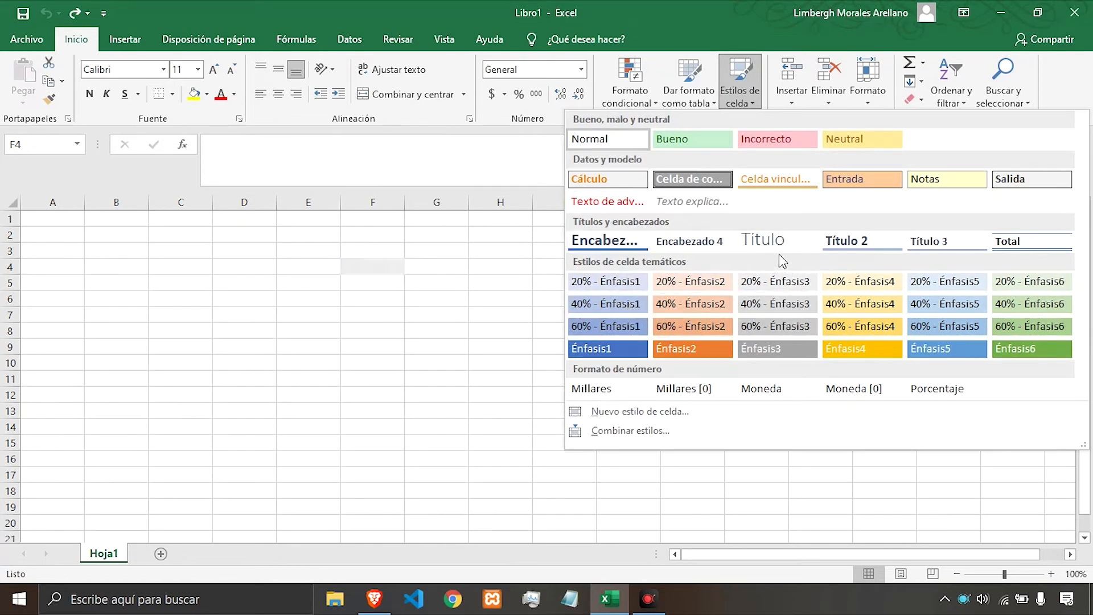
click(73, 222)
click(55, 220)
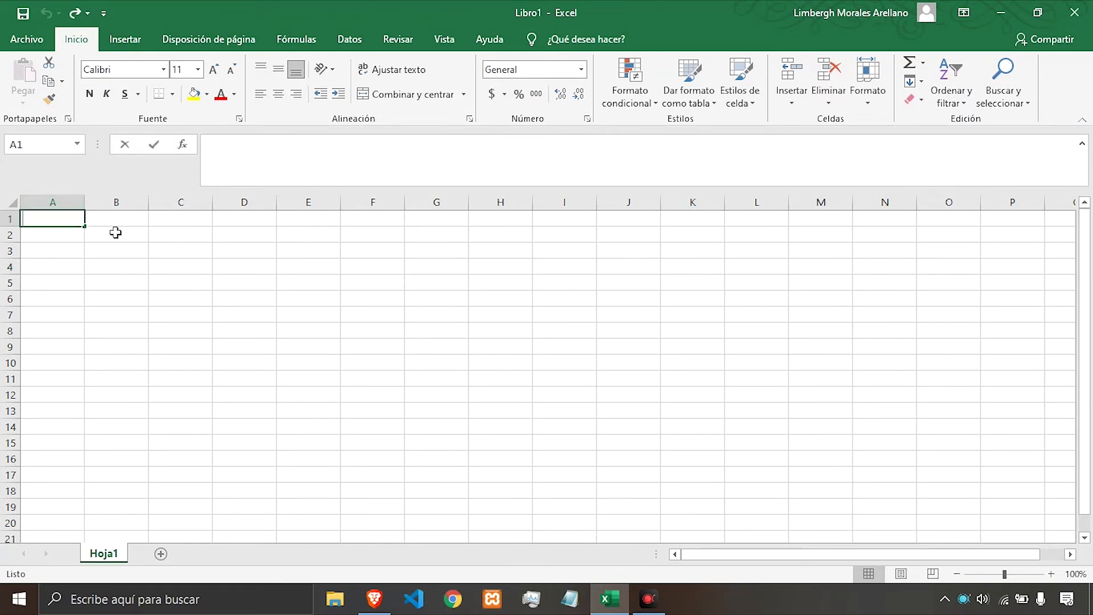
text(Limbergh)
key(Tab)
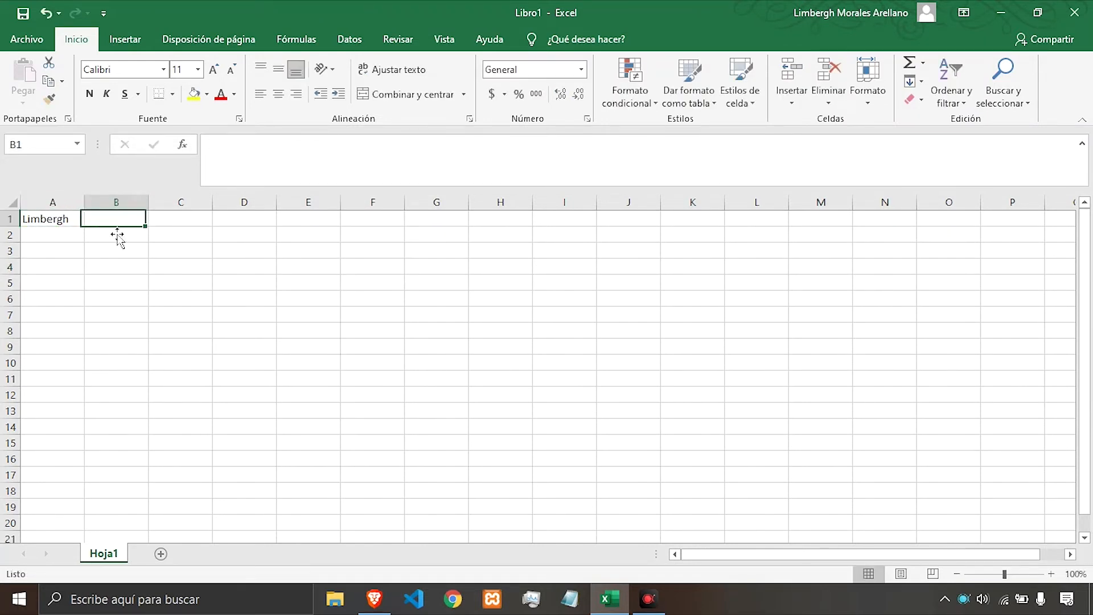
Fill the name from A1 across to D1.
key(Left)
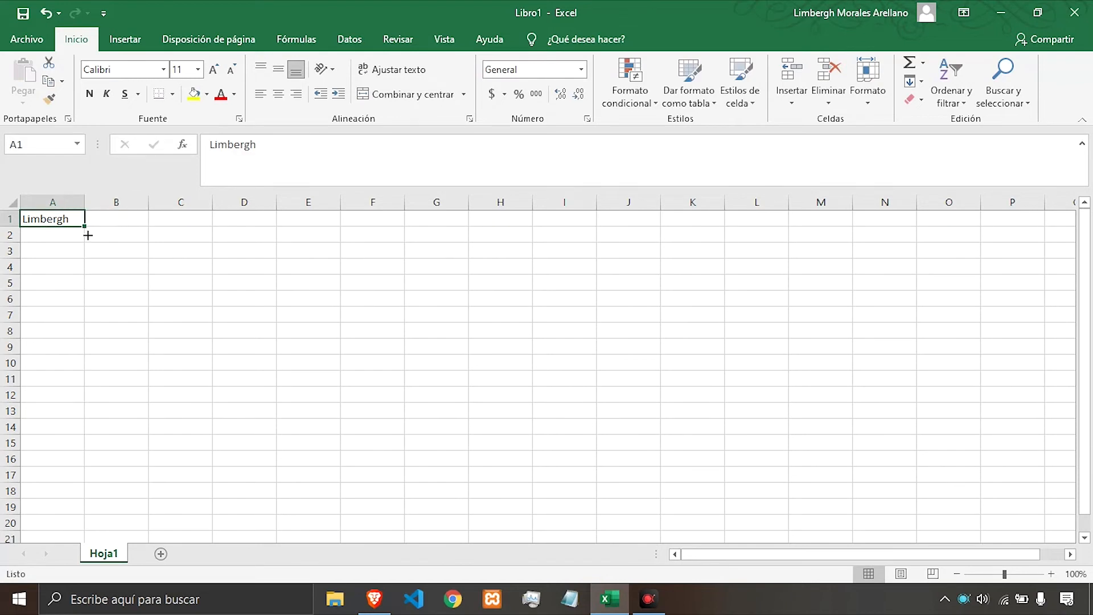
drag(88, 235, 250, 235)
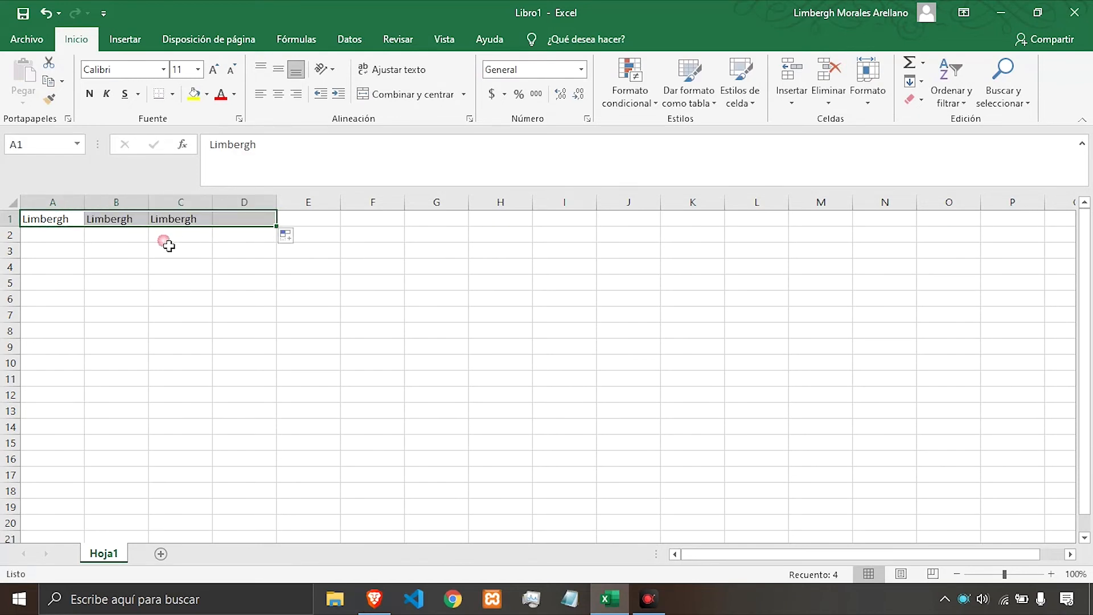
click(78, 221)
click(134, 225)
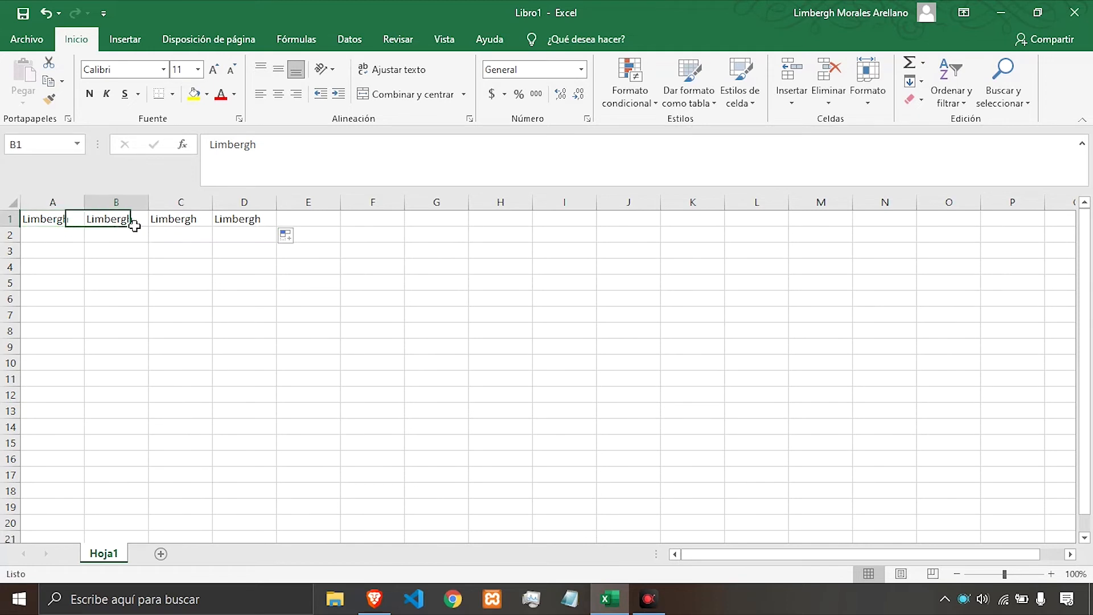
click(59, 225)
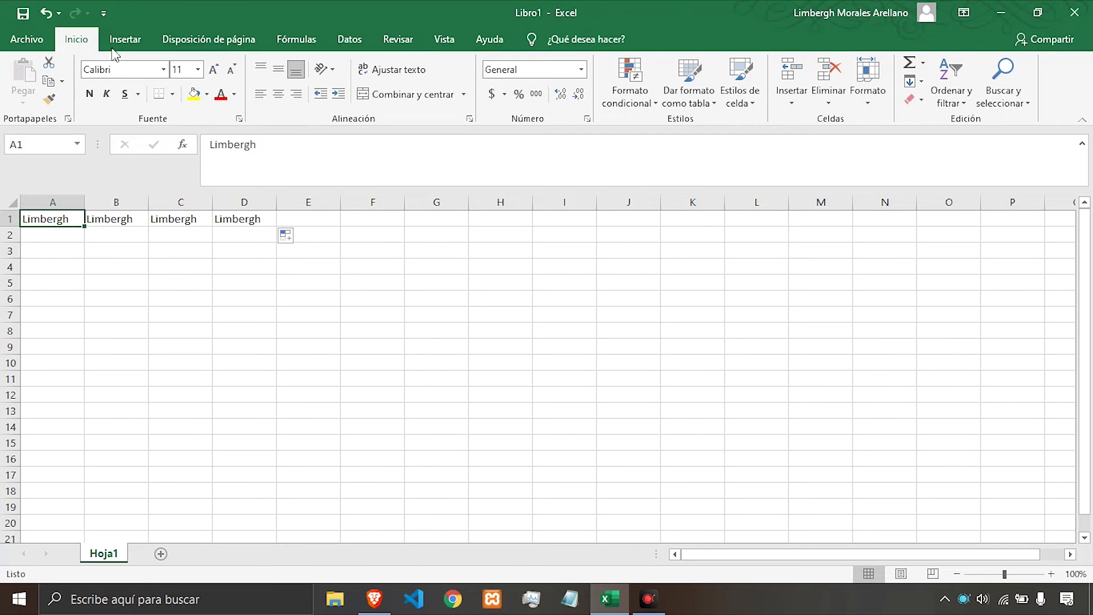
Apply a cell style to cell A1.
click(737, 105)
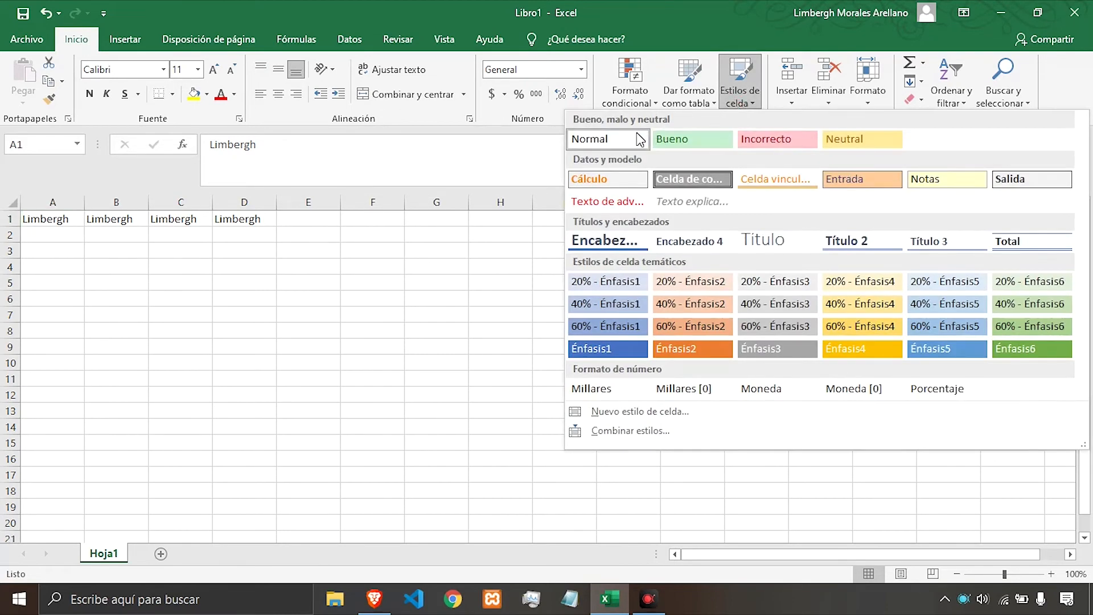
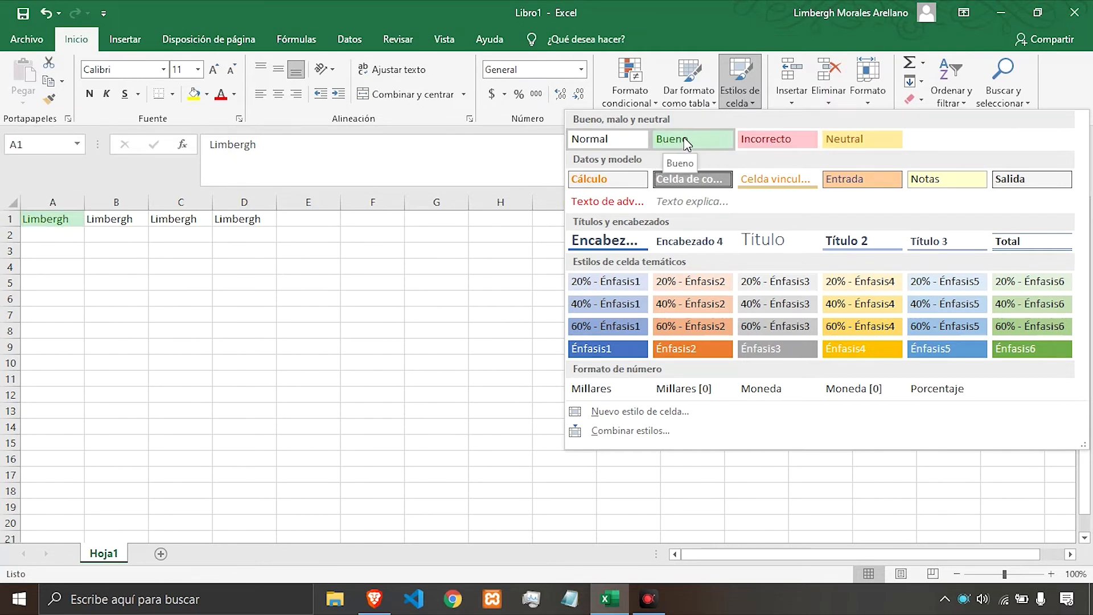
Apply the Bueno cell style to A1 and the Celda vinculada style to B1.
click(692, 144)
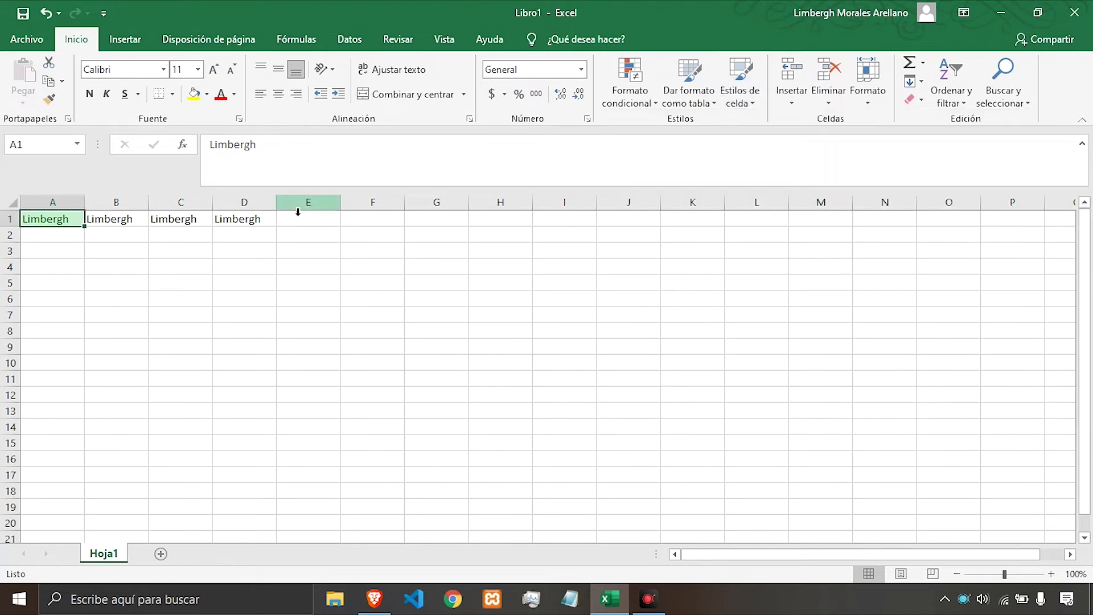
click(132, 221)
click(740, 96)
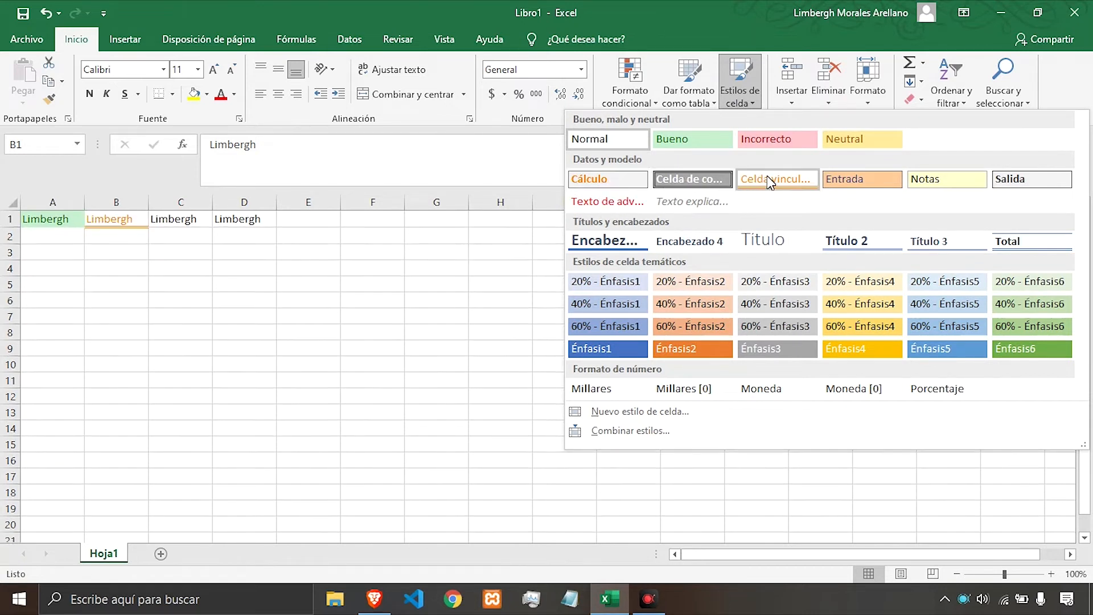
click(795, 191)
Apply the Título 2 cell style to cell C1.
click(194, 223)
click(743, 102)
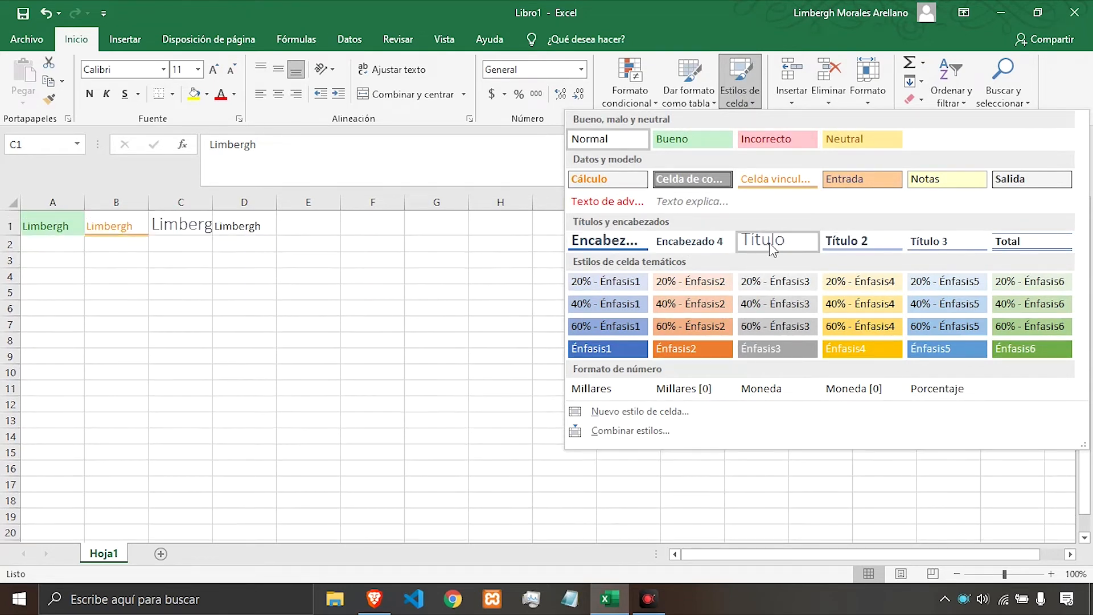
click(875, 239)
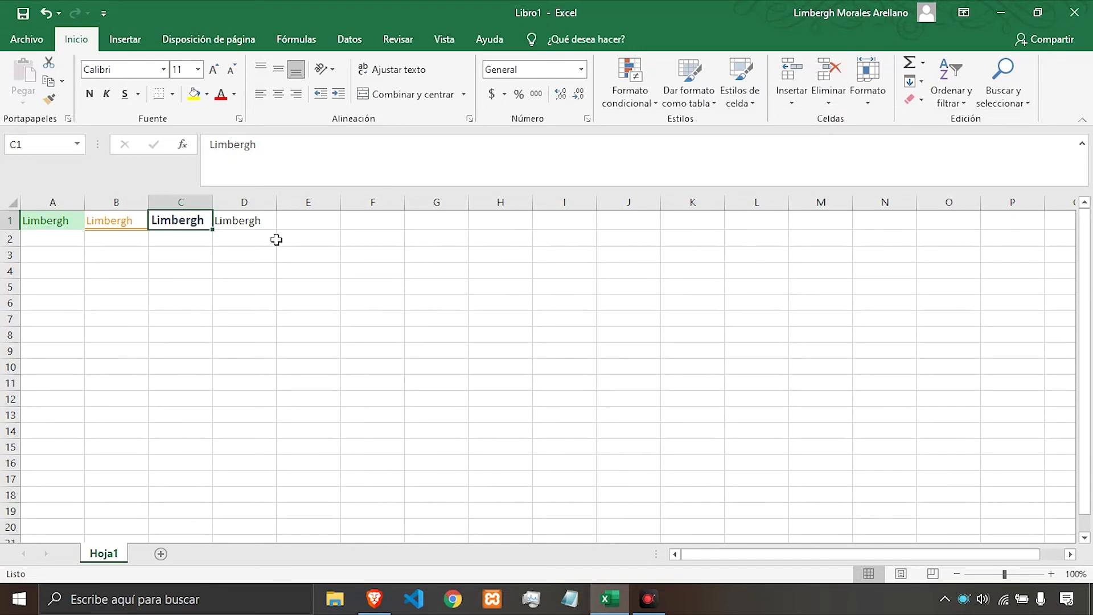
Apply the Énfasis4 cell style to cell D1.
click(244, 223)
click(749, 103)
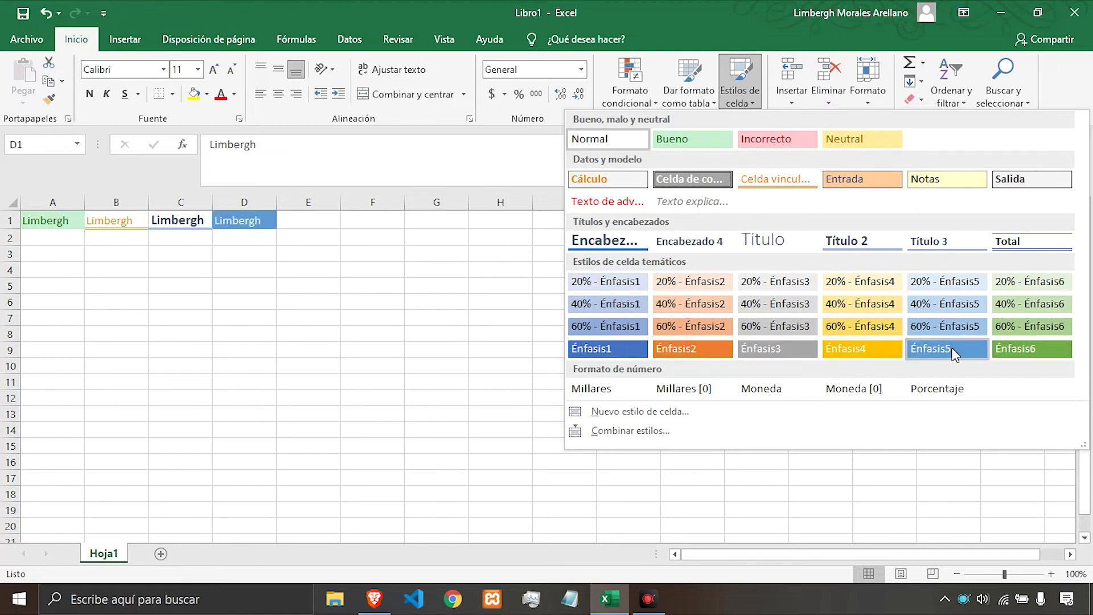
click(863, 348)
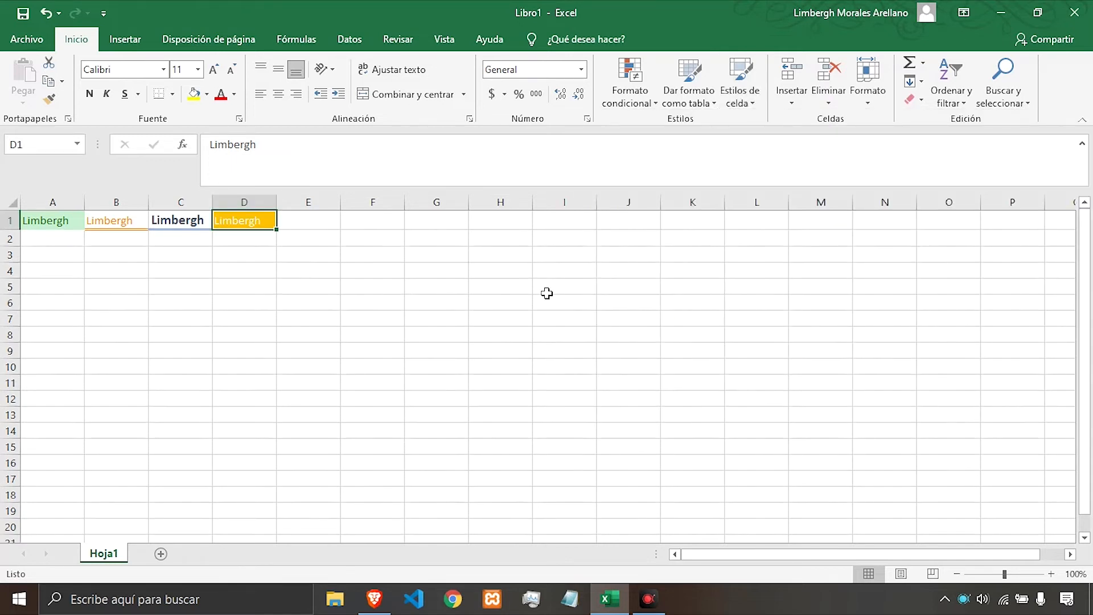
Start a new cell style based on cell D1 and name it base.
click(331, 230)
click(383, 229)
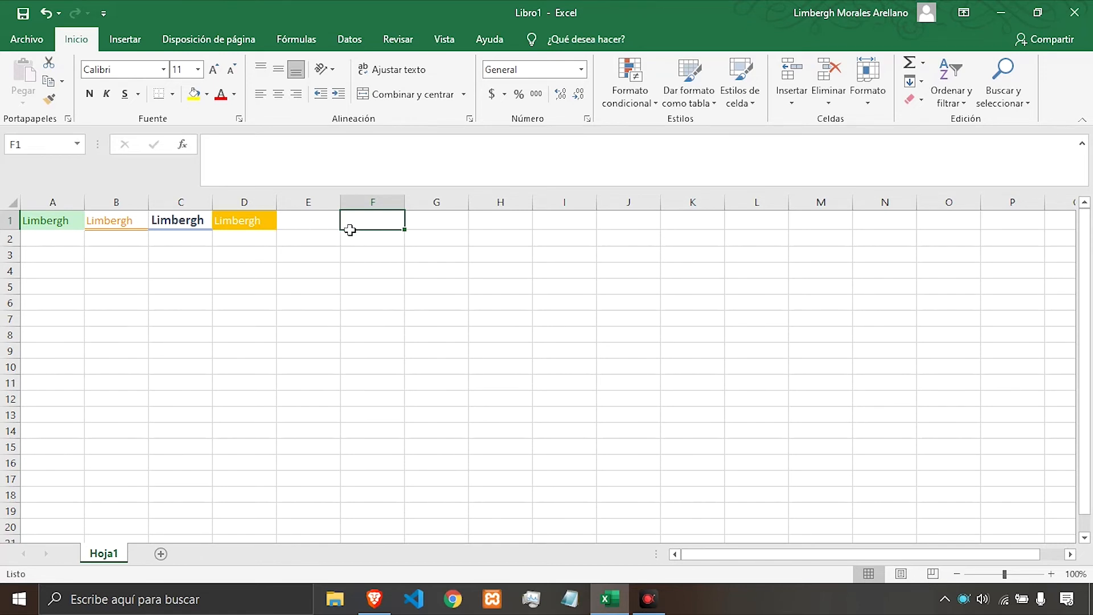
click(222, 227)
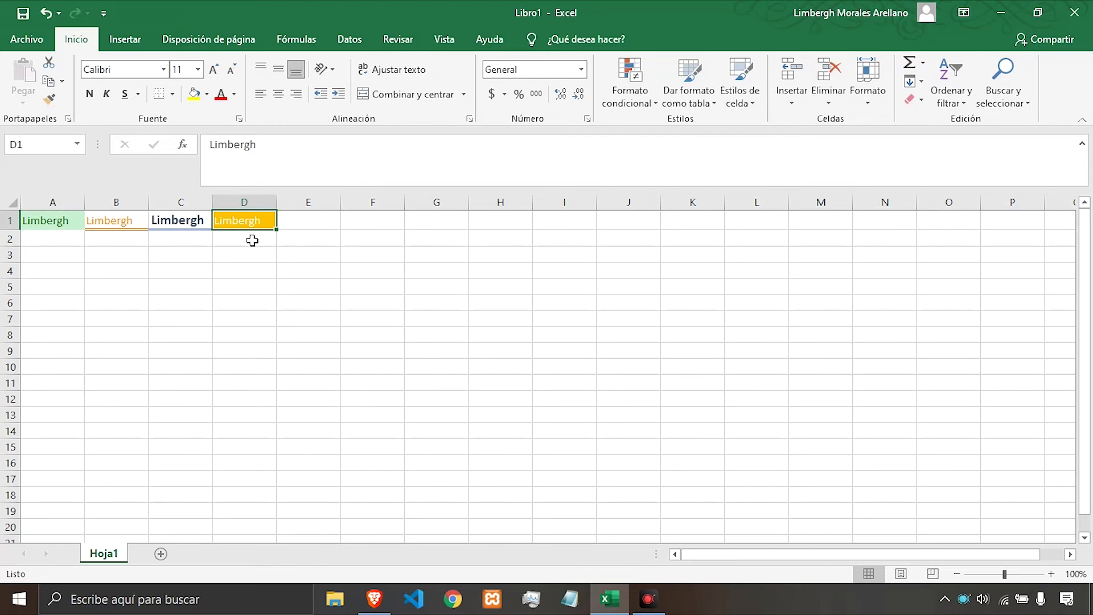
click(739, 106)
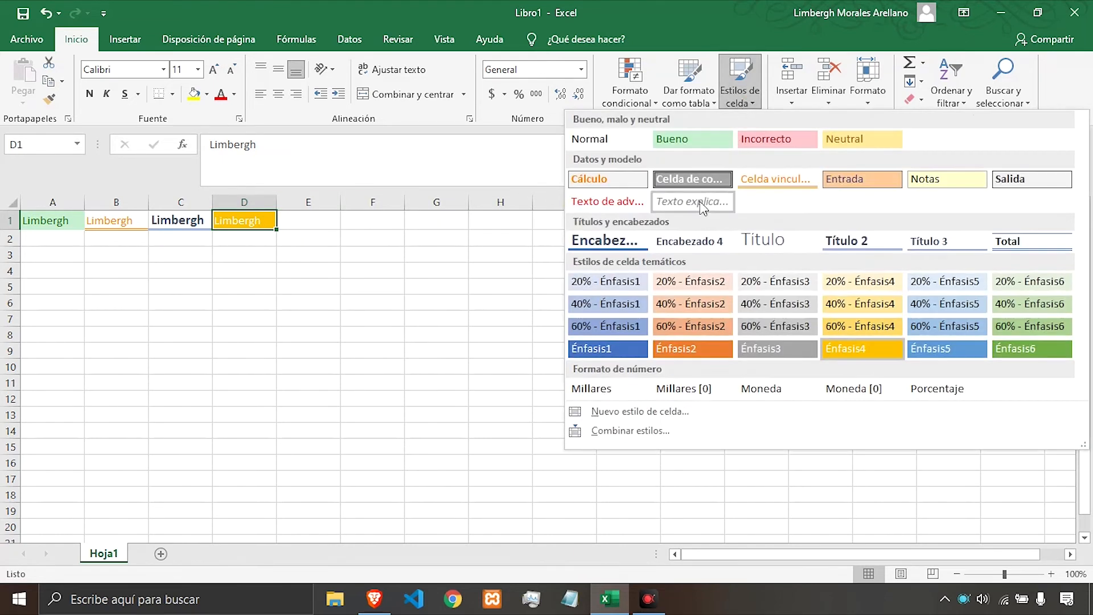
click(625, 412)
drag(581, 90, 620, 194)
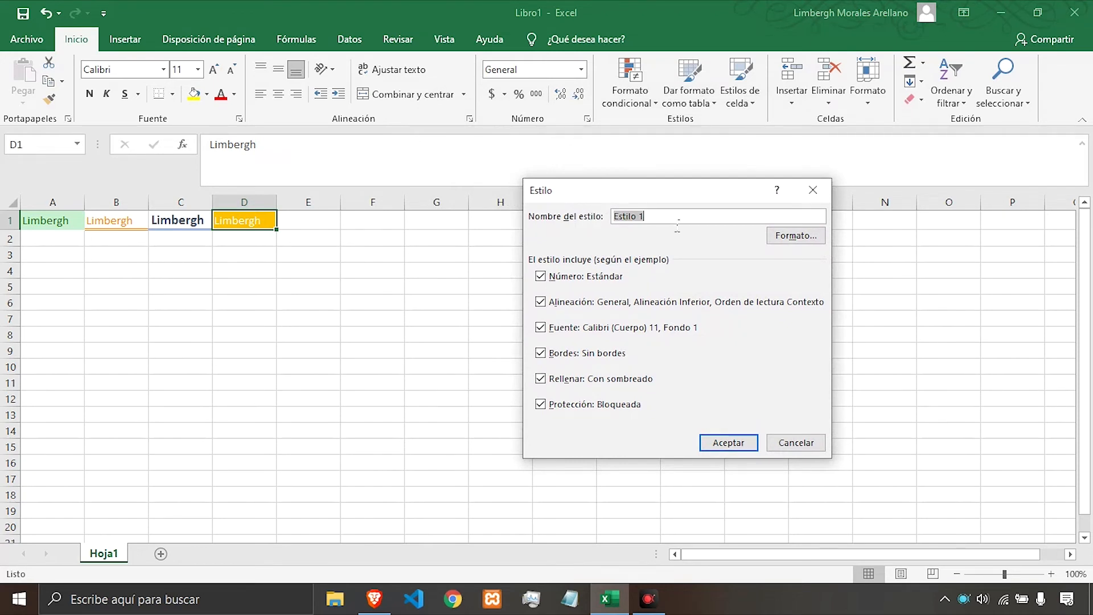
text(base)
click(541, 301)
Open the style's format settings and set its number category to Texto.
click(795, 238)
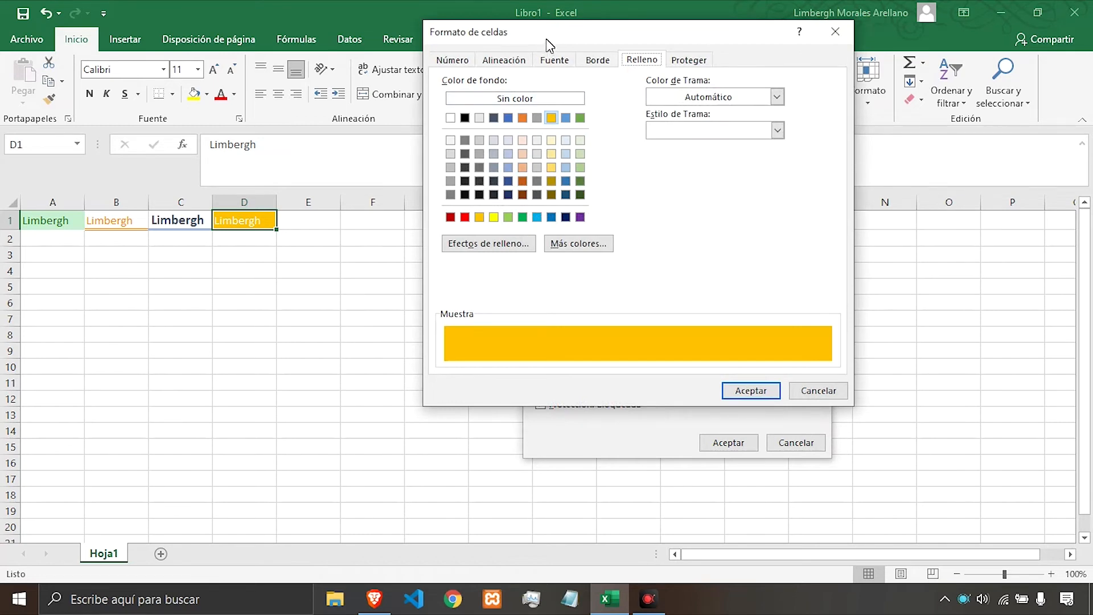
drag(547, 44, 644, 49)
click(705, 69)
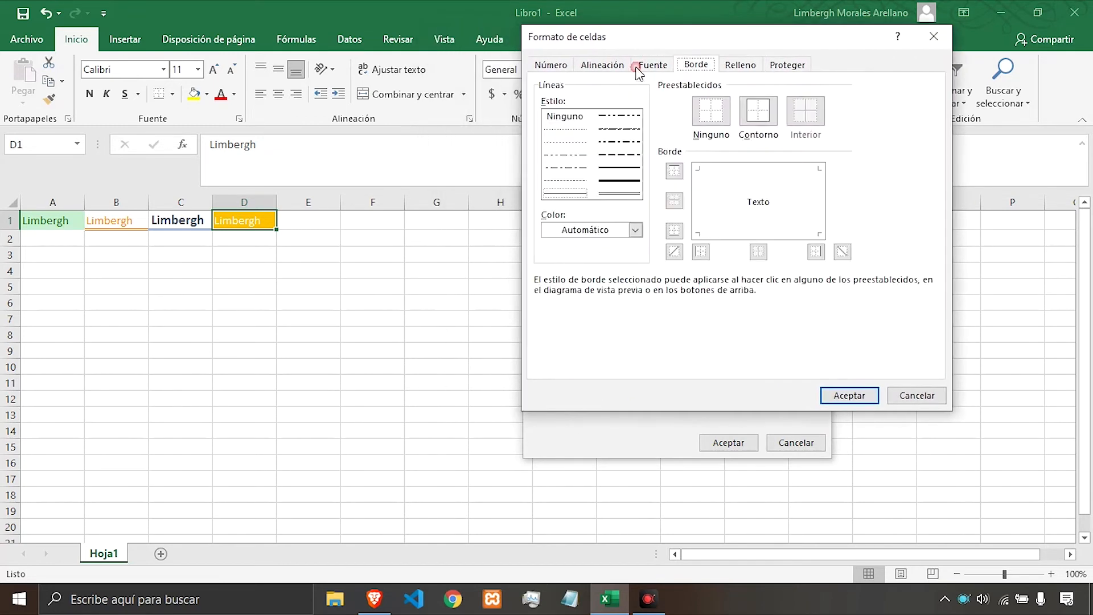
click(550, 65)
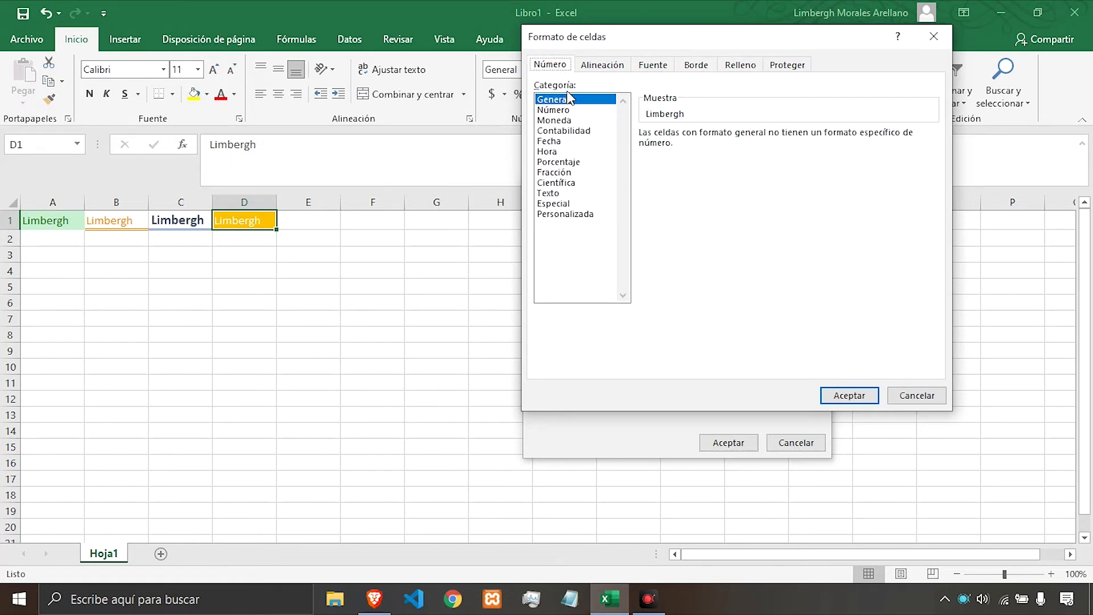
click(571, 130)
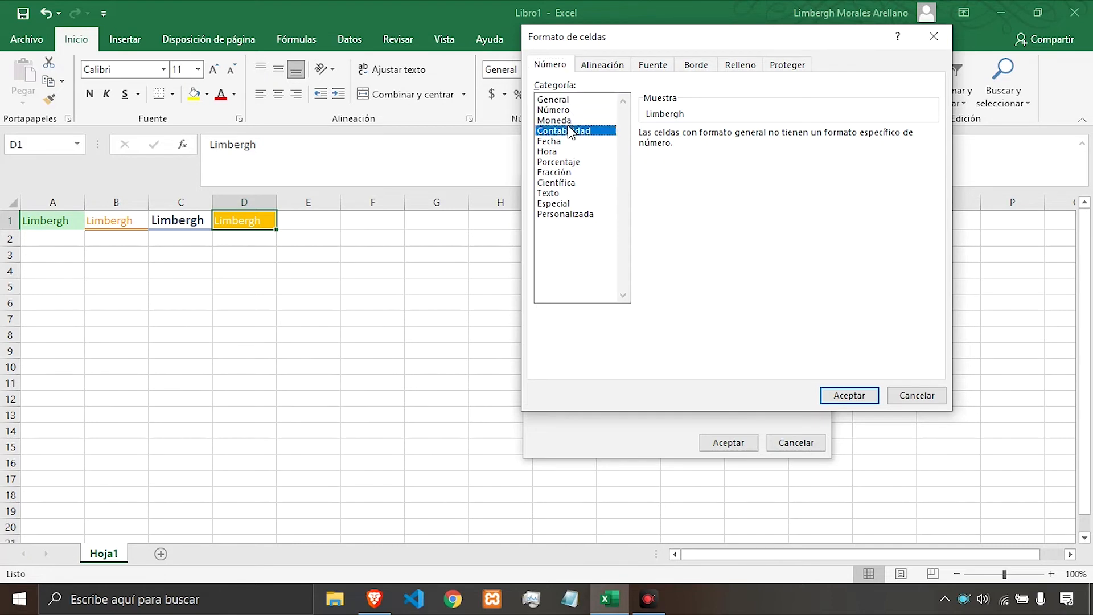
click(563, 193)
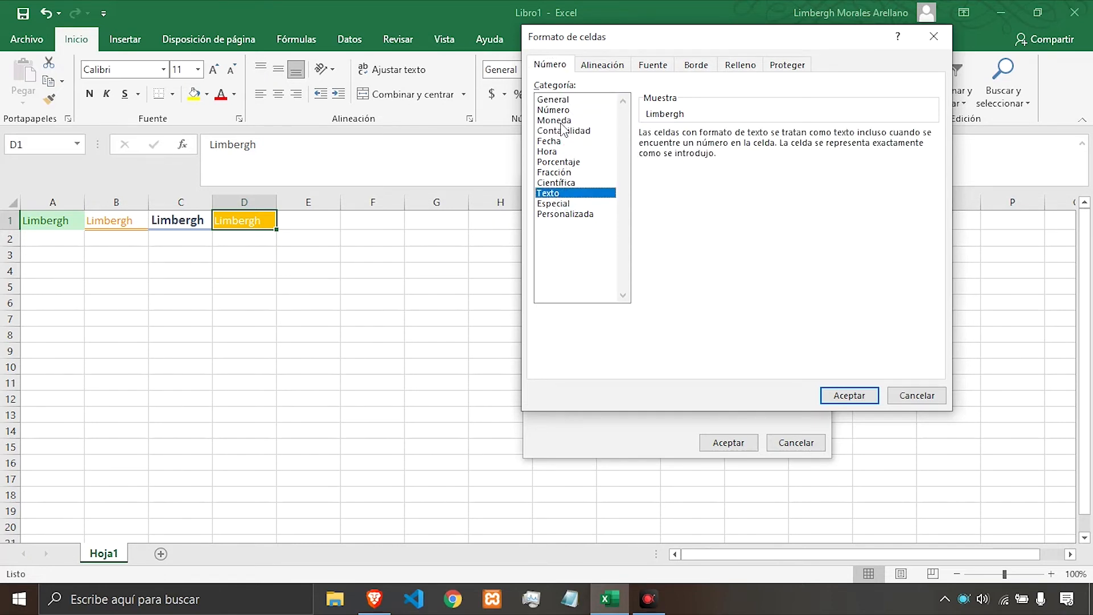
Center the style's text both horizontally and vertically.
click(590, 68)
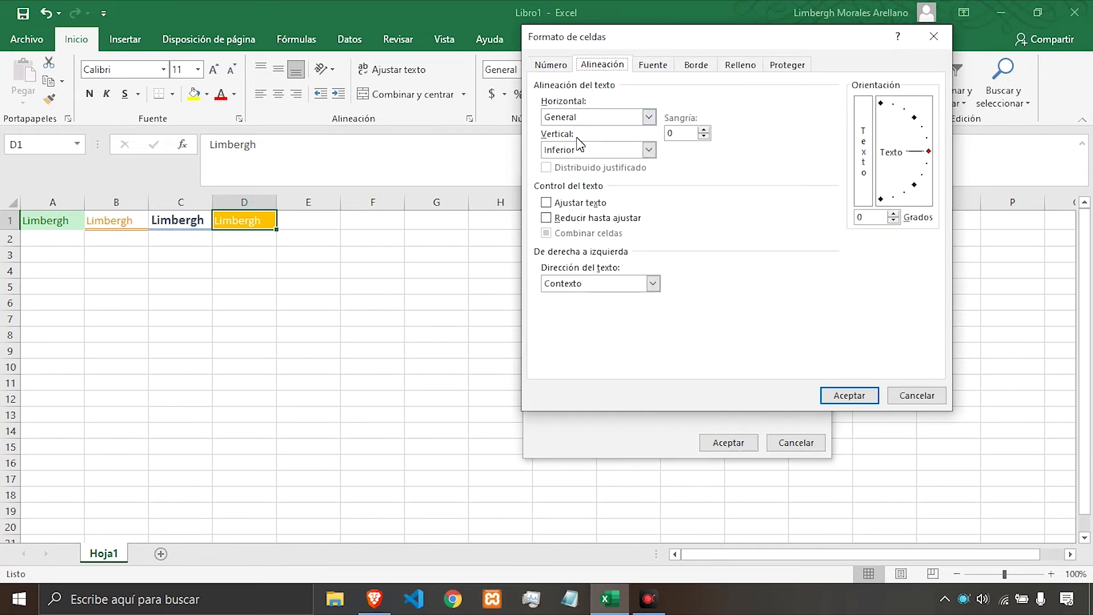
click(648, 117)
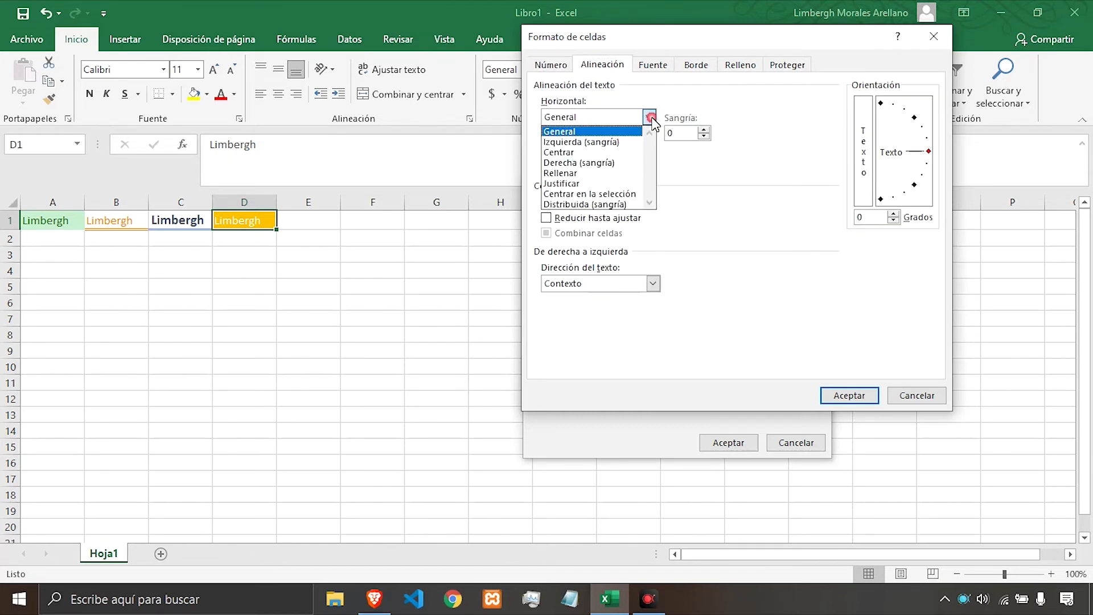
click(595, 152)
click(595, 152)
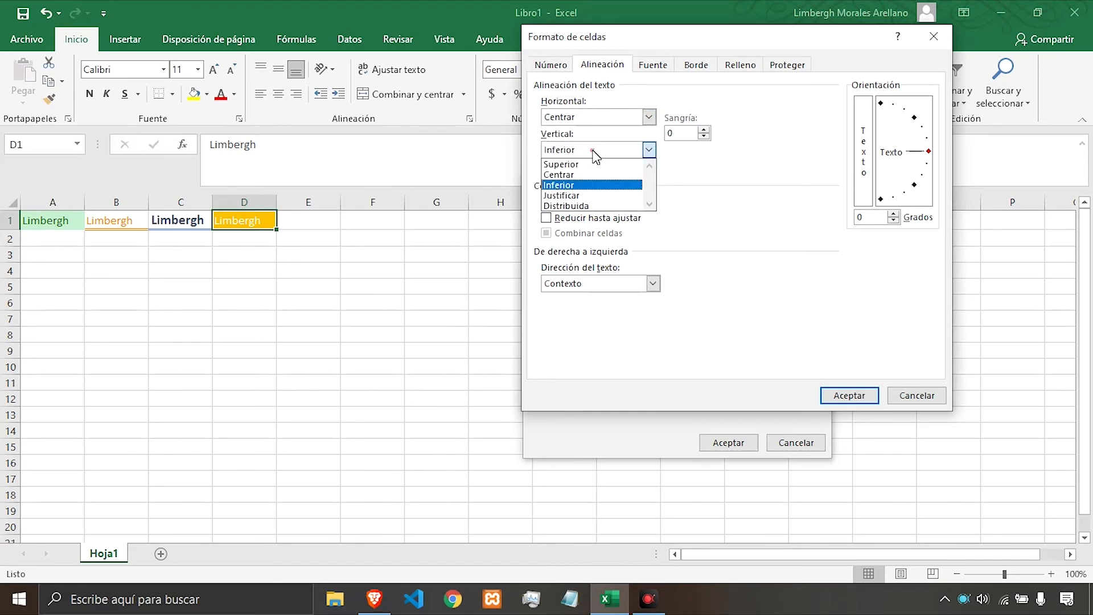
click(587, 174)
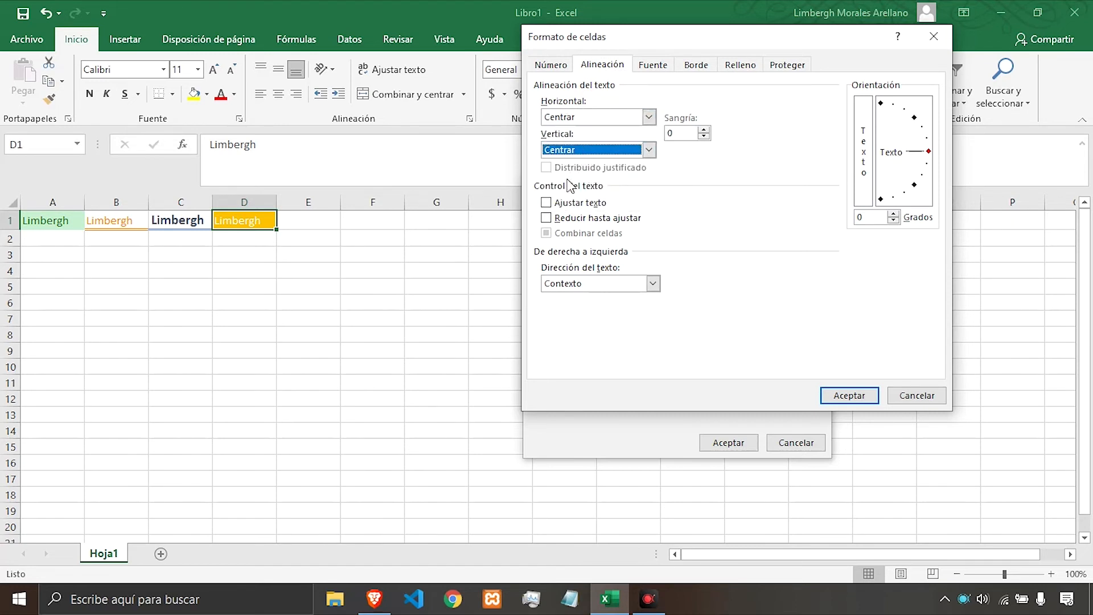
Turn on wrap text and set the text direction to De derecha a izquierda.
click(582, 205)
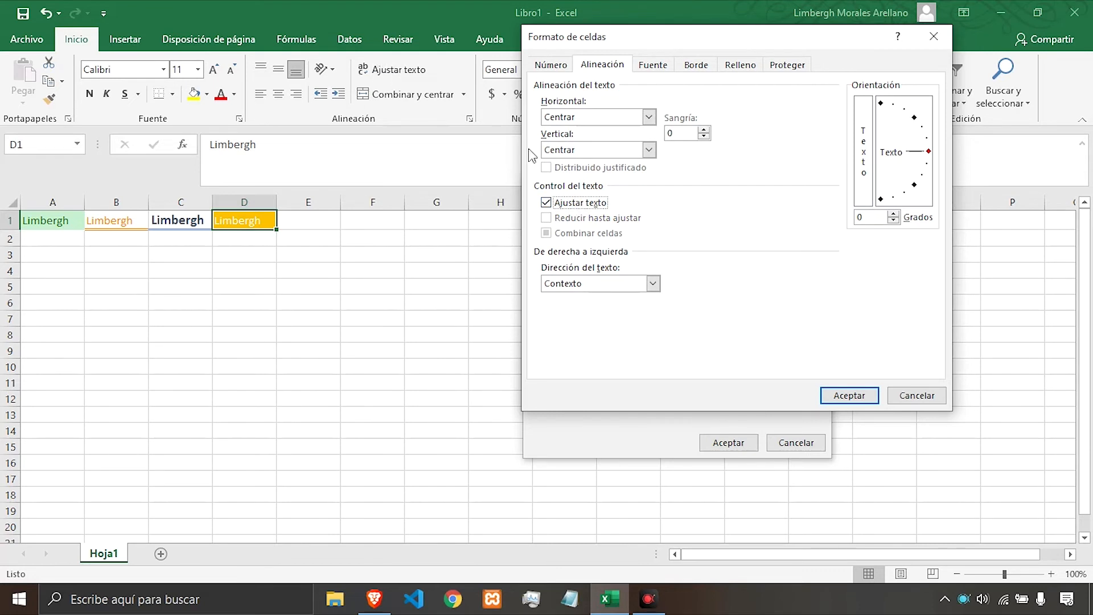
click(562, 203)
click(571, 205)
click(653, 284)
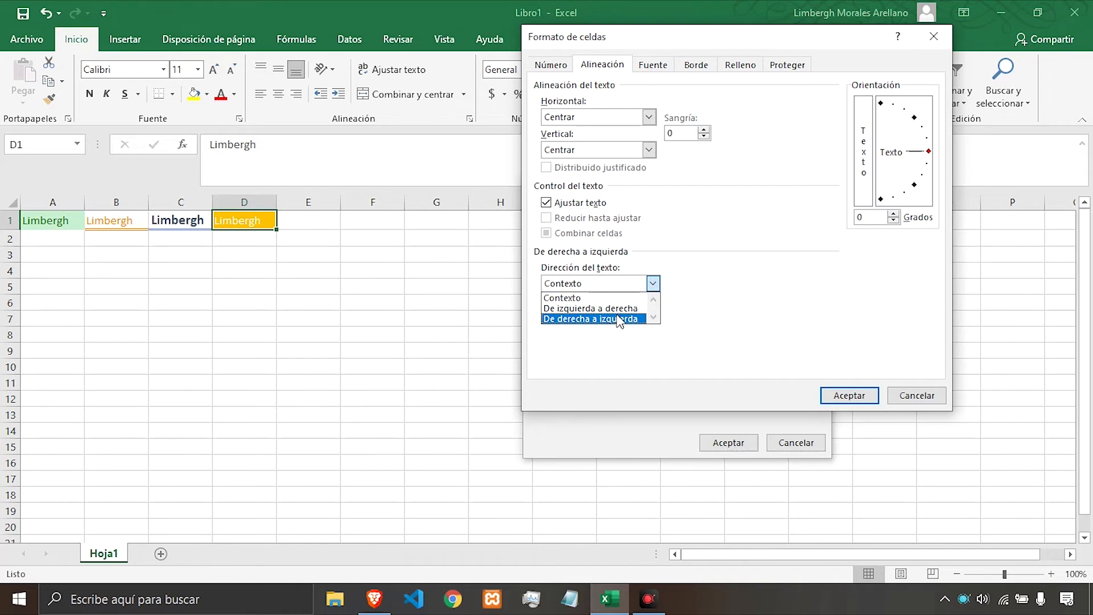
click(589, 319)
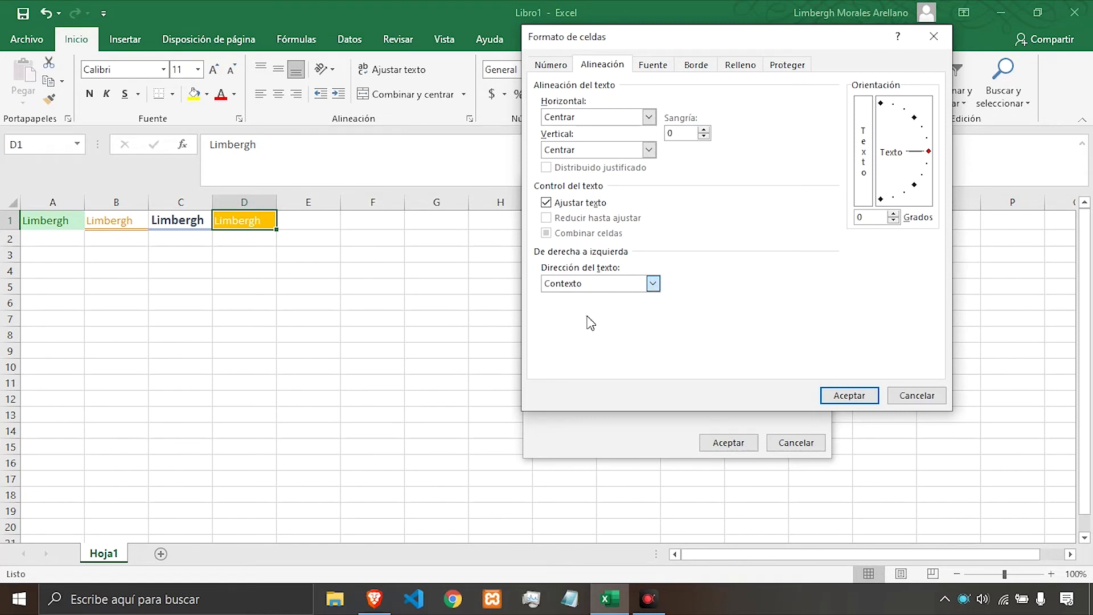
Set the style's font colour to black.
click(652, 66)
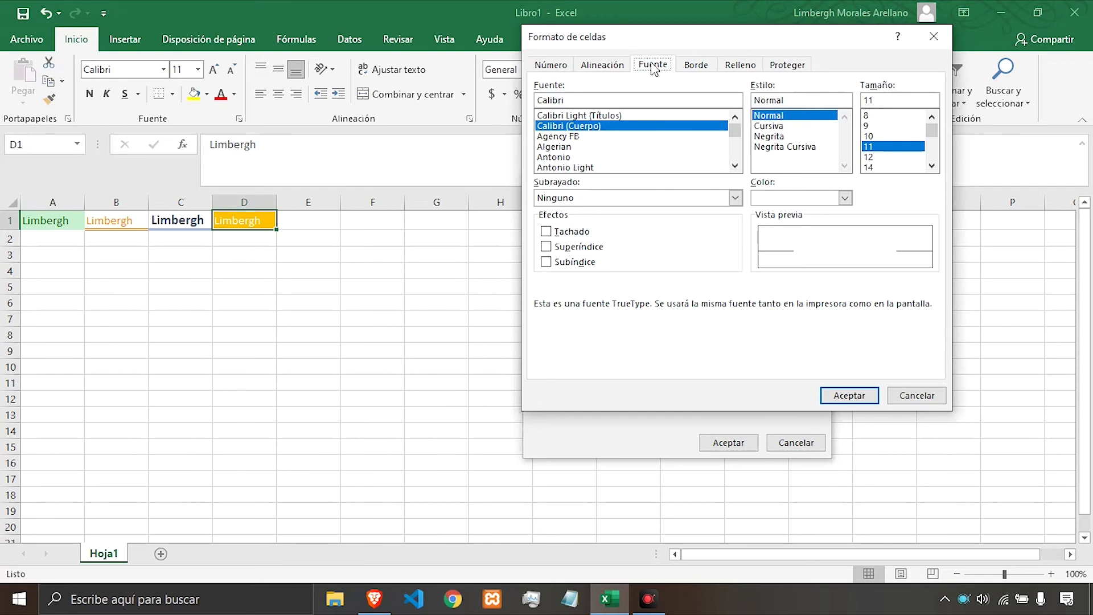
drag(653, 43, 598, 29)
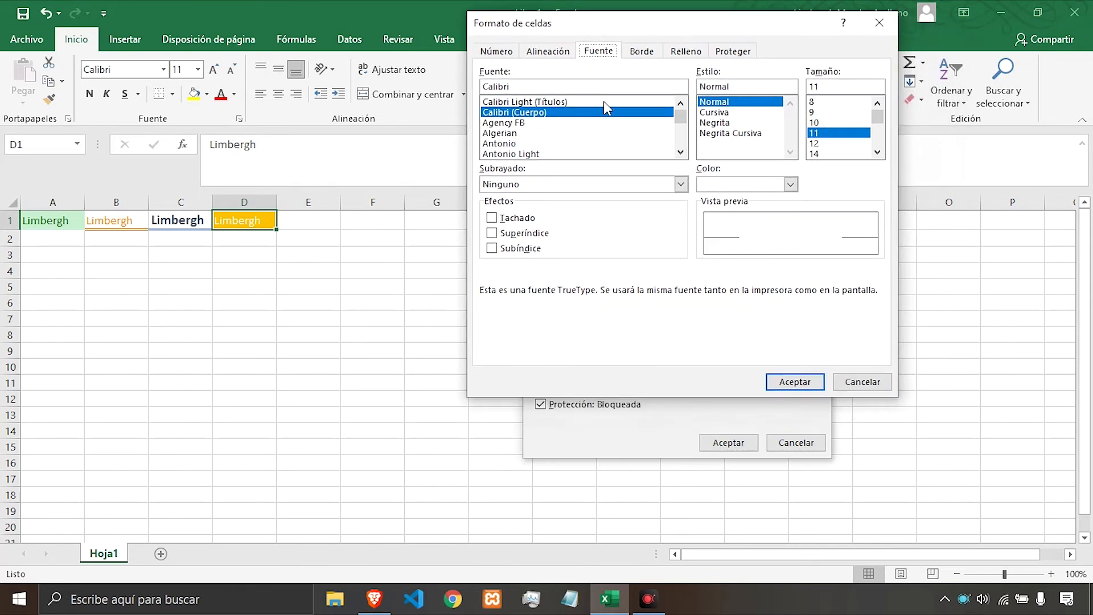
scroll(544, 137, down, 5)
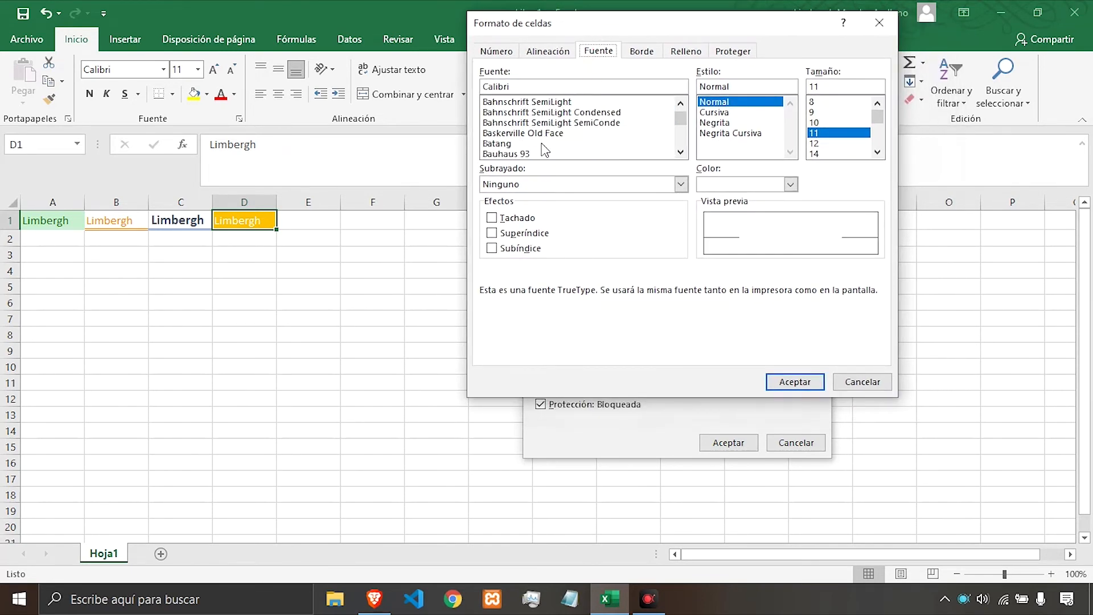
click(561, 122)
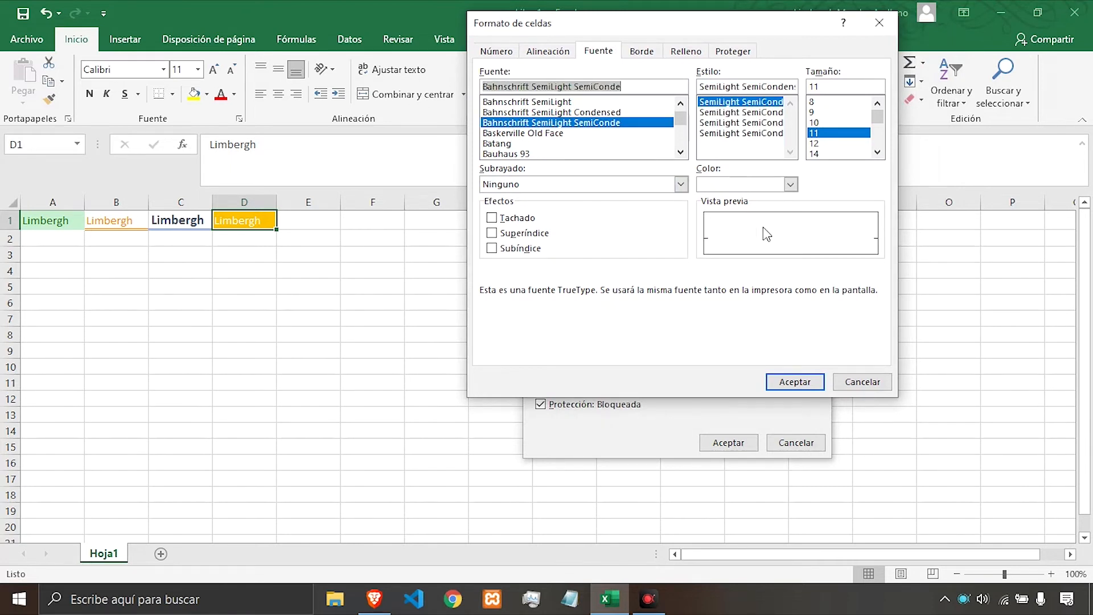
click(790, 183)
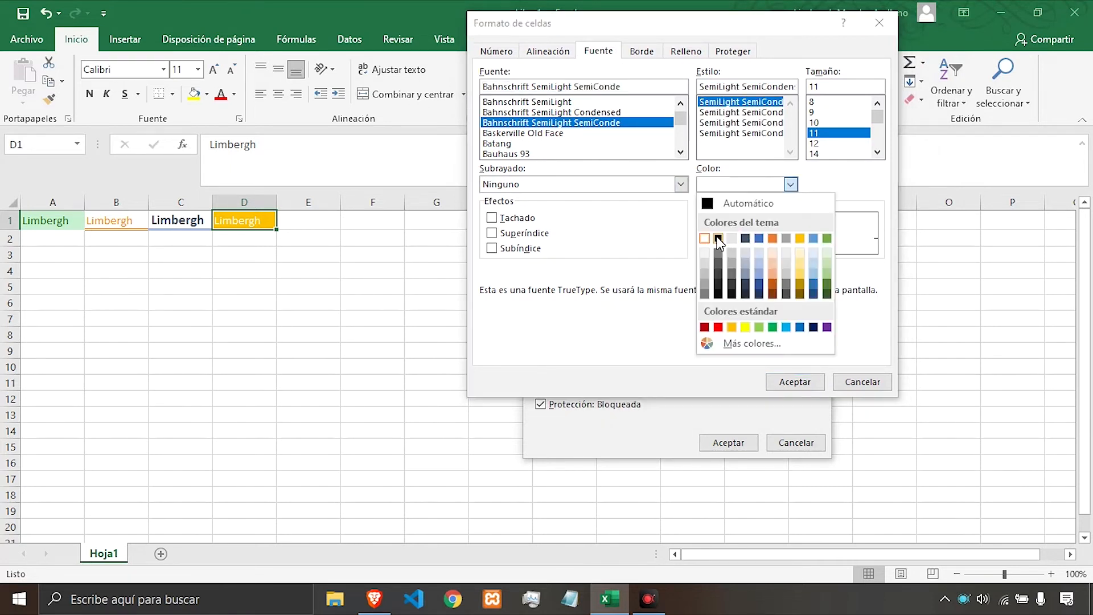
click(718, 239)
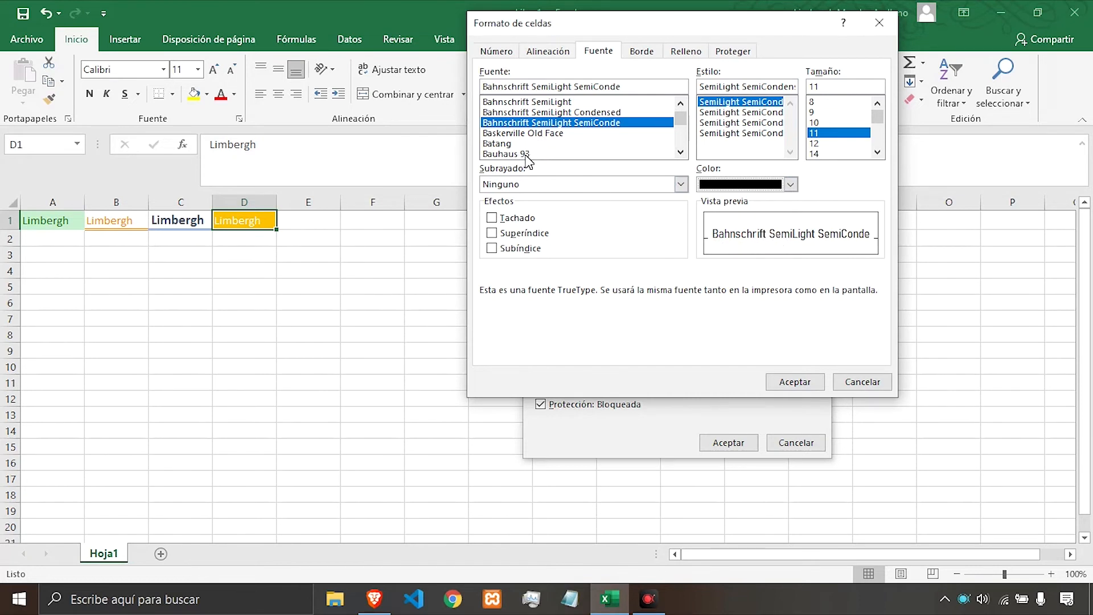
Set the style's font to Edwardian Script ITC with Negrita Cursiva style.
scroll(515, 141, down, 8)
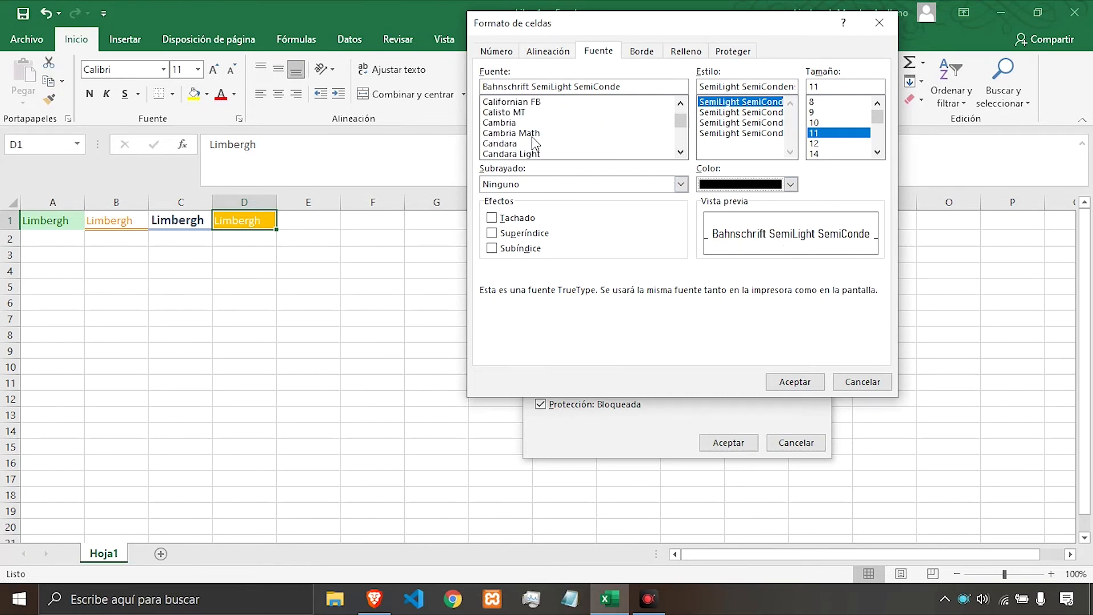
click(521, 124)
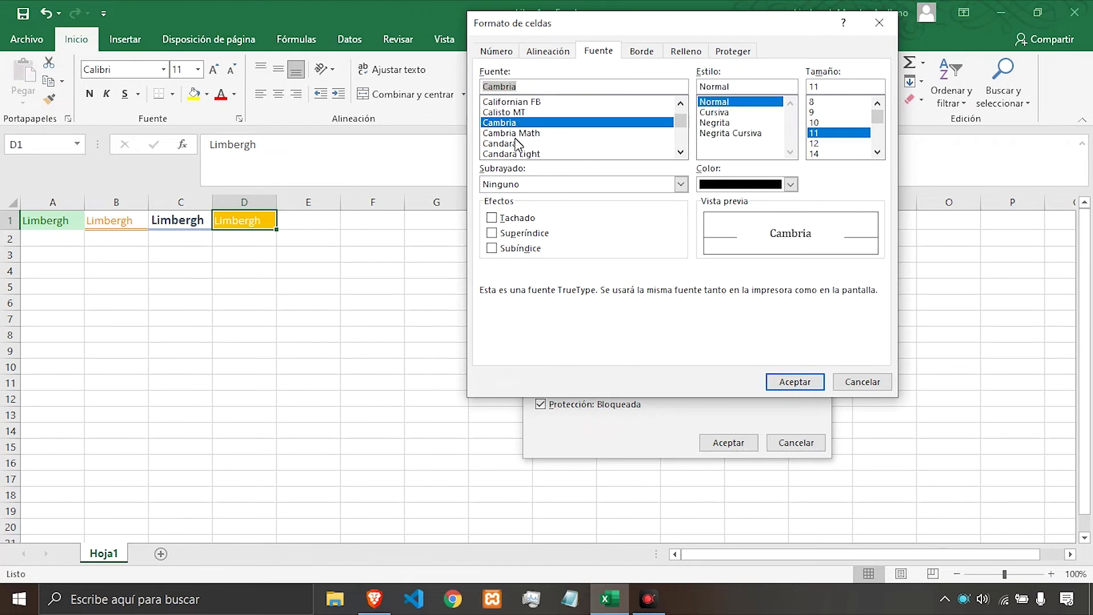
scroll(524, 155, down, 9)
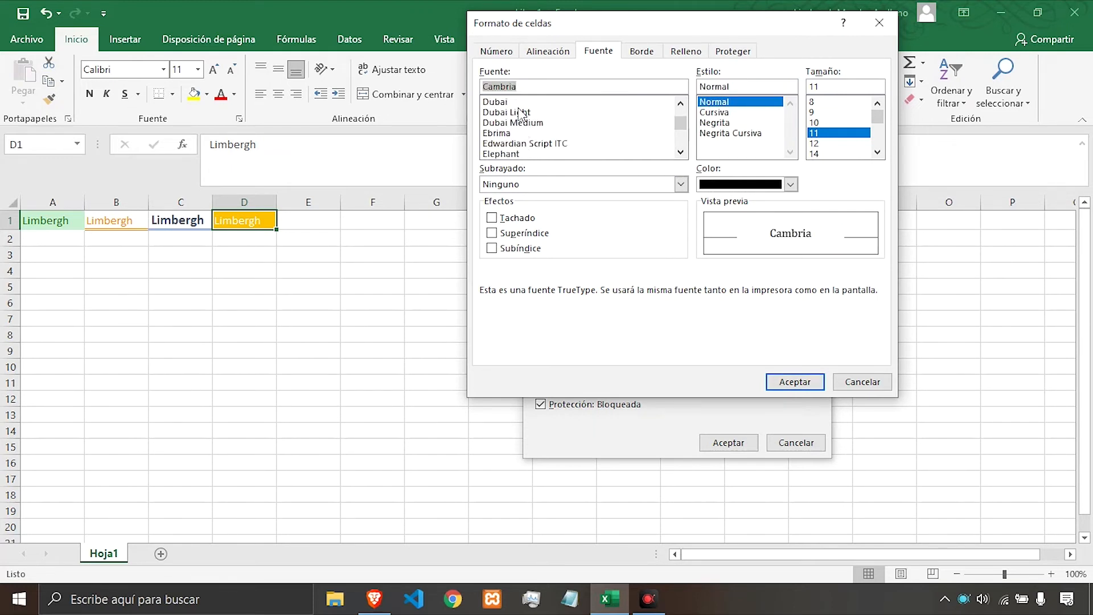
click(525, 144)
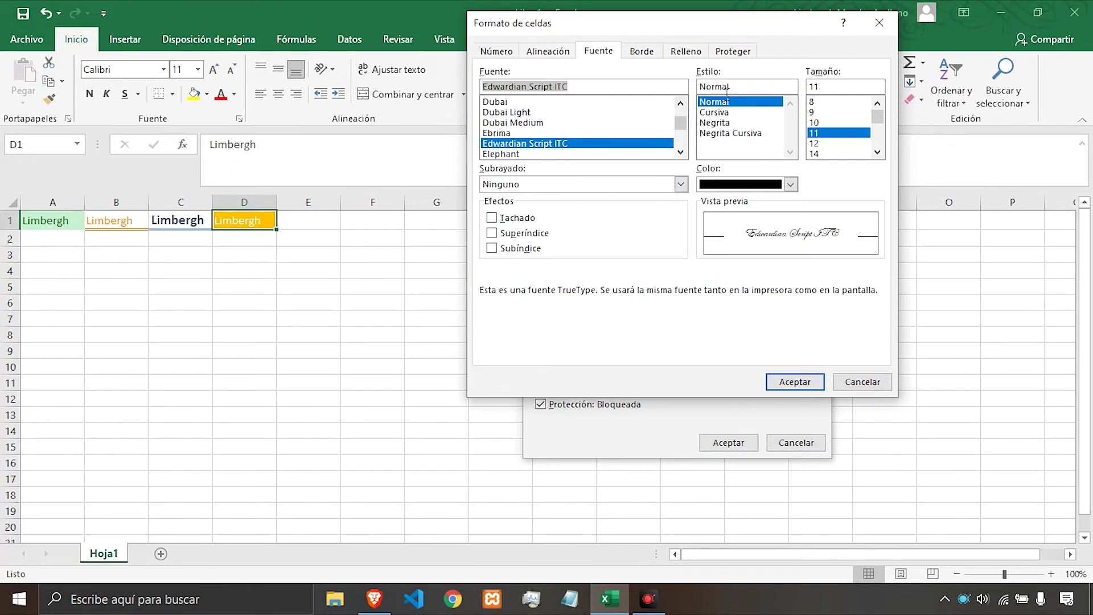
click(718, 114)
click(713, 122)
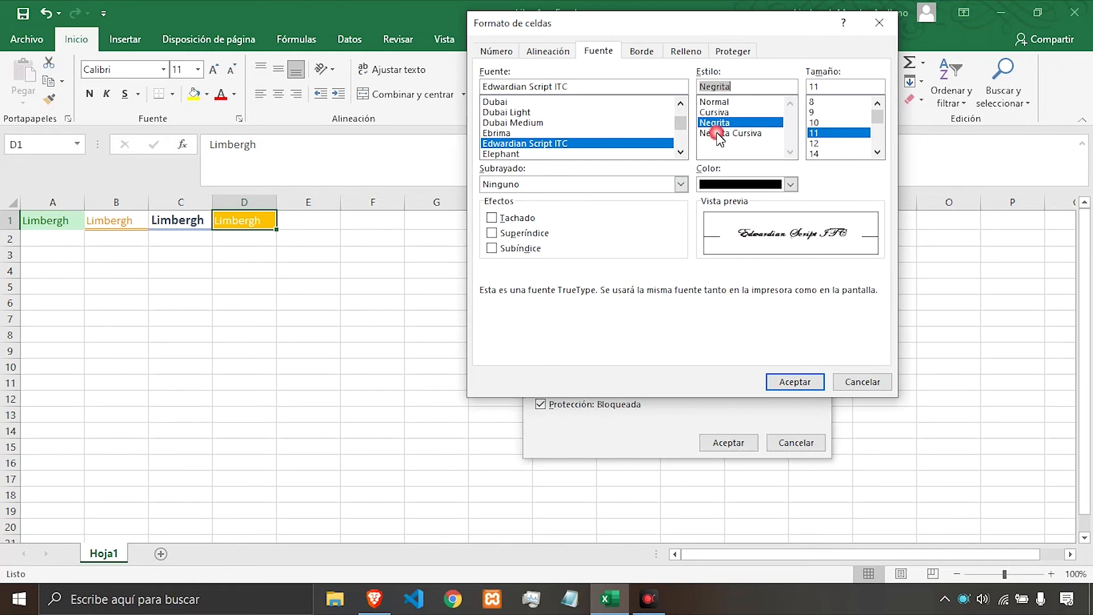
click(716, 135)
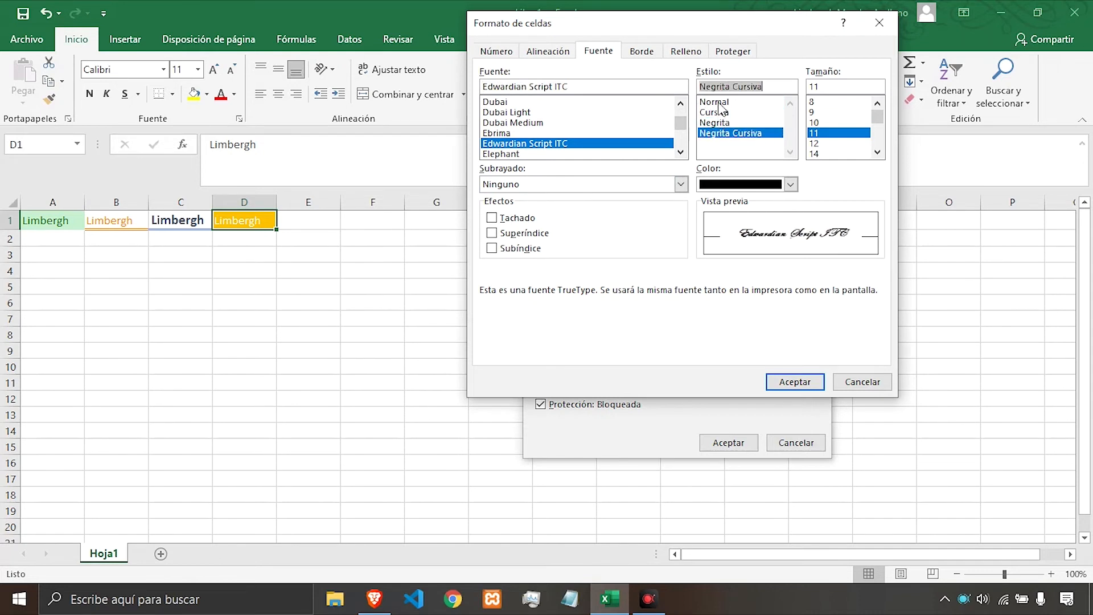
Change the style's font to Negrita at size 18.
click(719, 103)
click(718, 122)
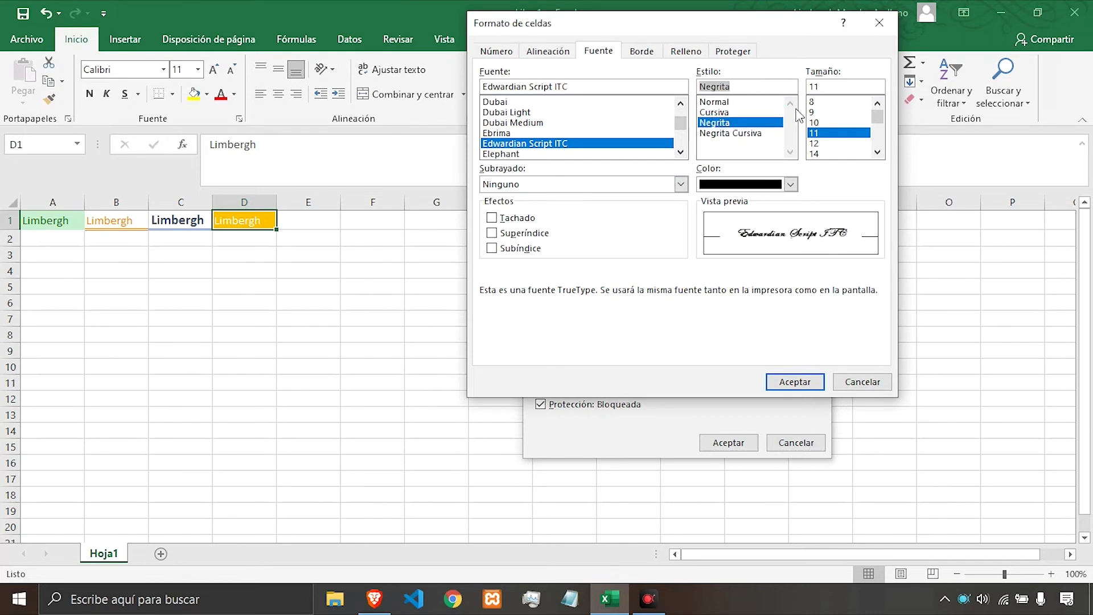
drag(880, 114, 877, 130)
click(828, 112)
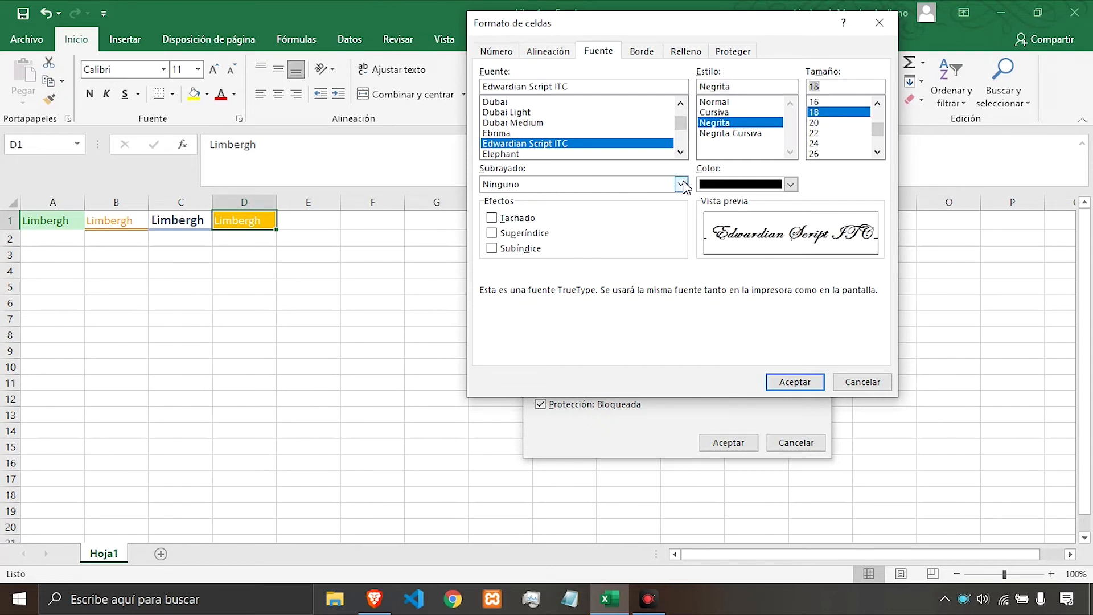
Set the style's underline to Doble.
click(681, 184)
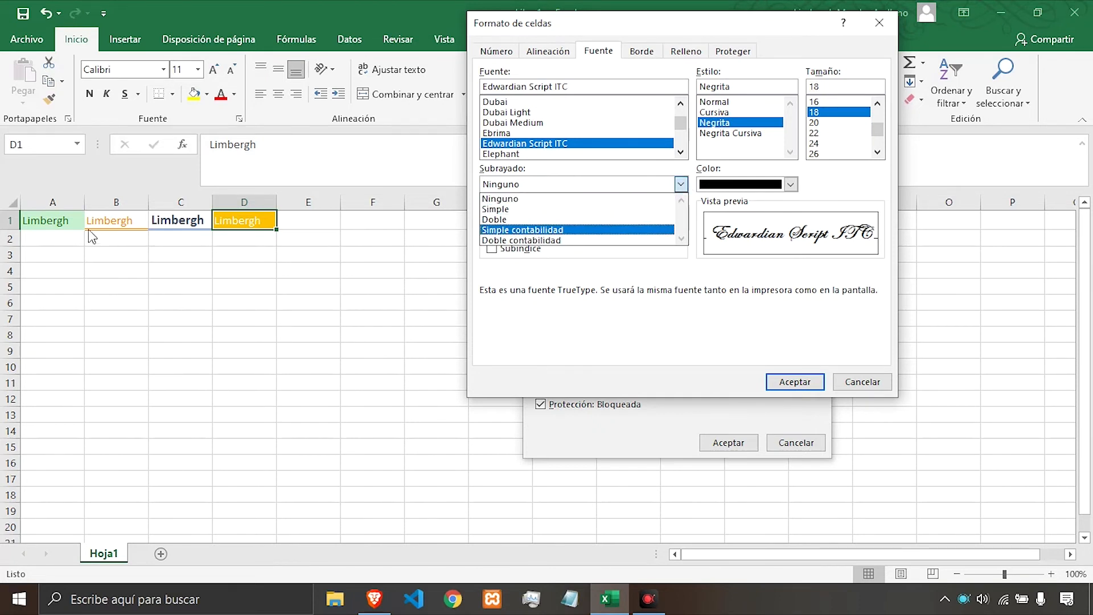
click(509, 220)
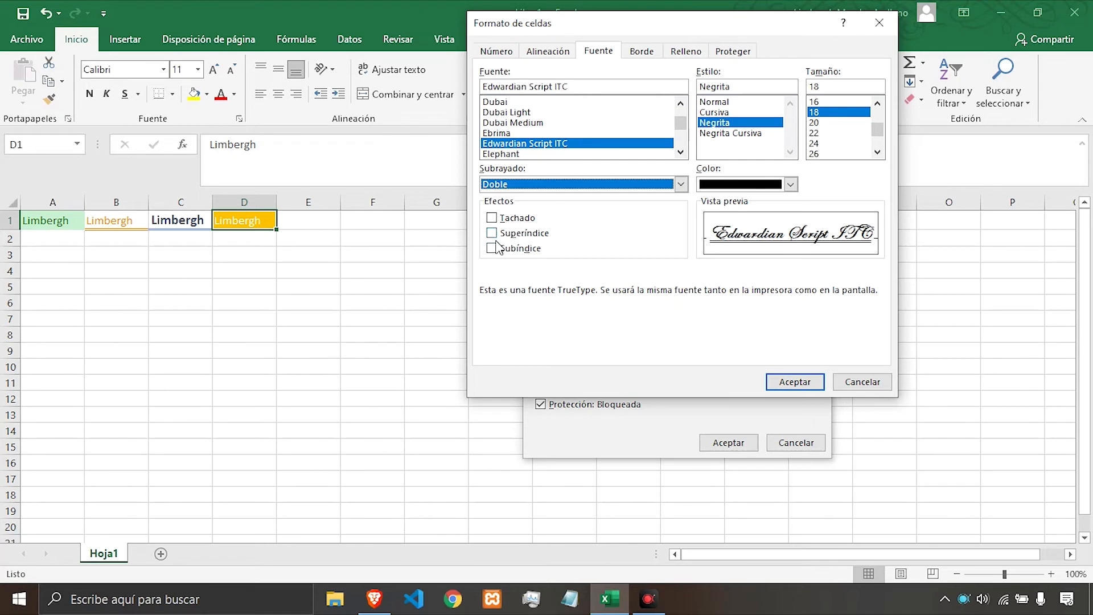
click(492, 222)
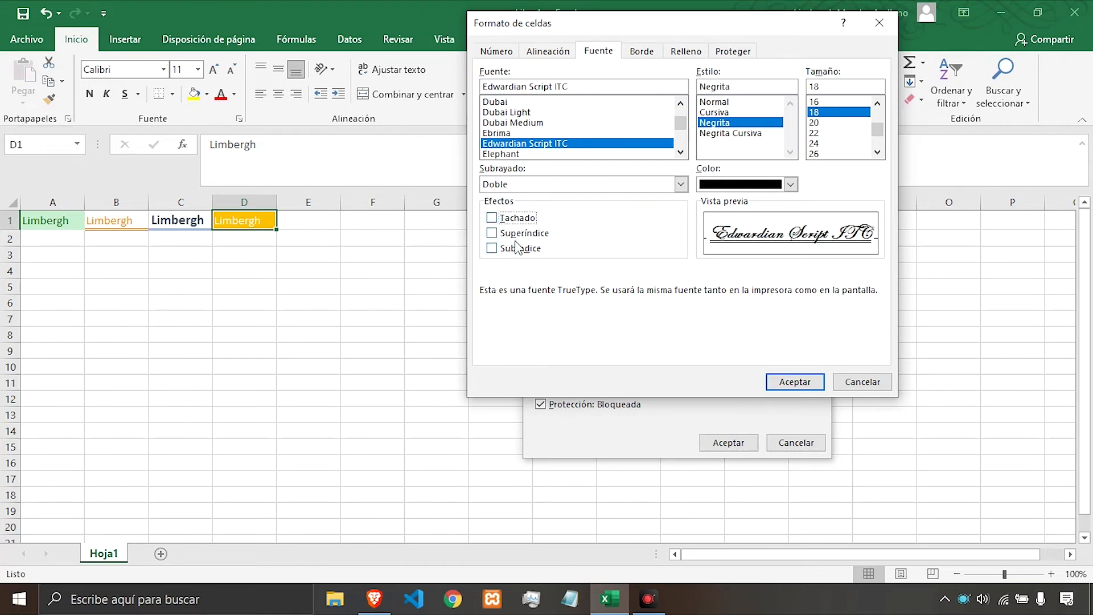
Give the style top and bottom borders only, without left or right borders.
click(642, 52)
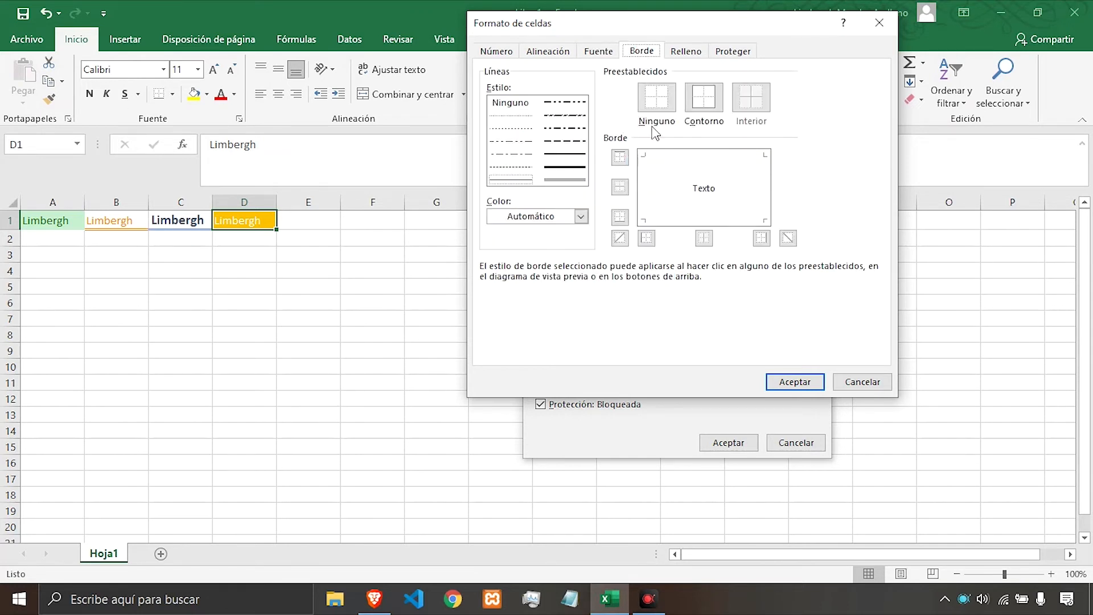
click(701, 113)
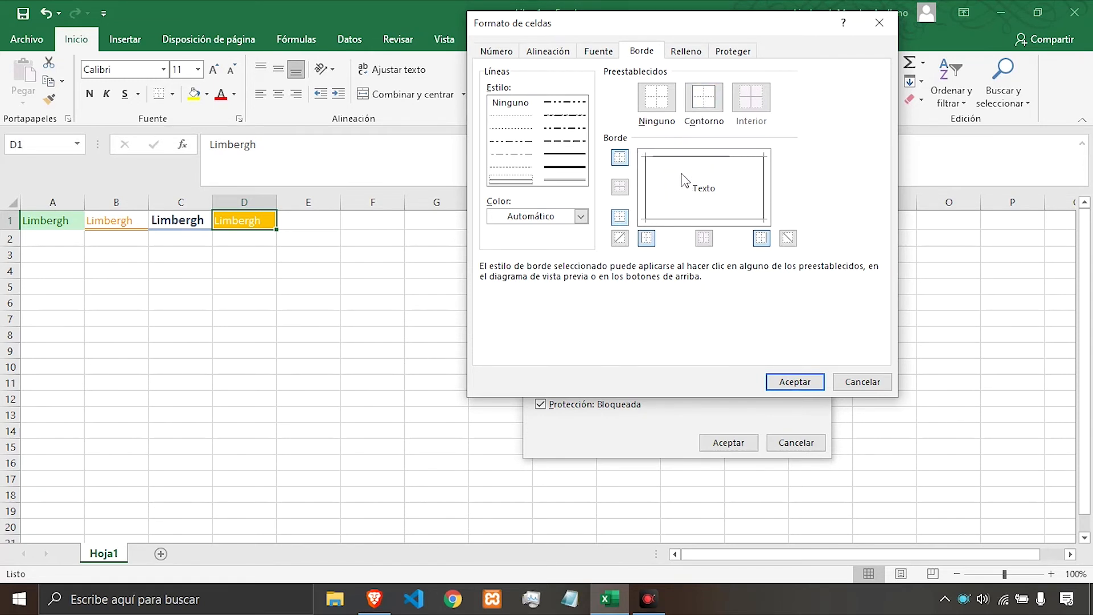
click(648, 239)
click(760, 239)
Set the style's background fill to red.
click(686, 56)
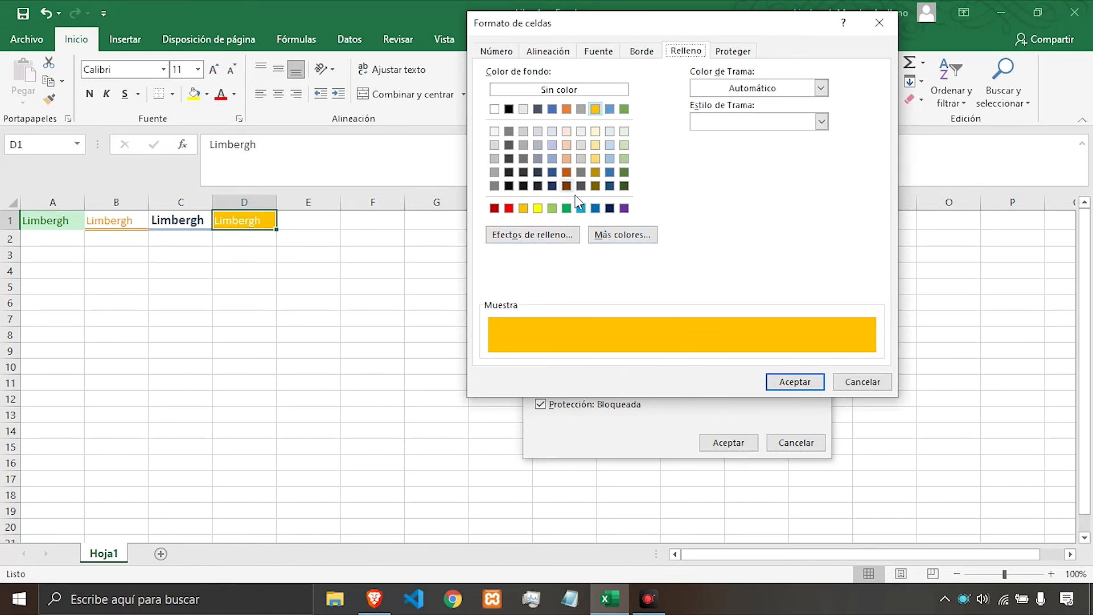
click(508, 208)
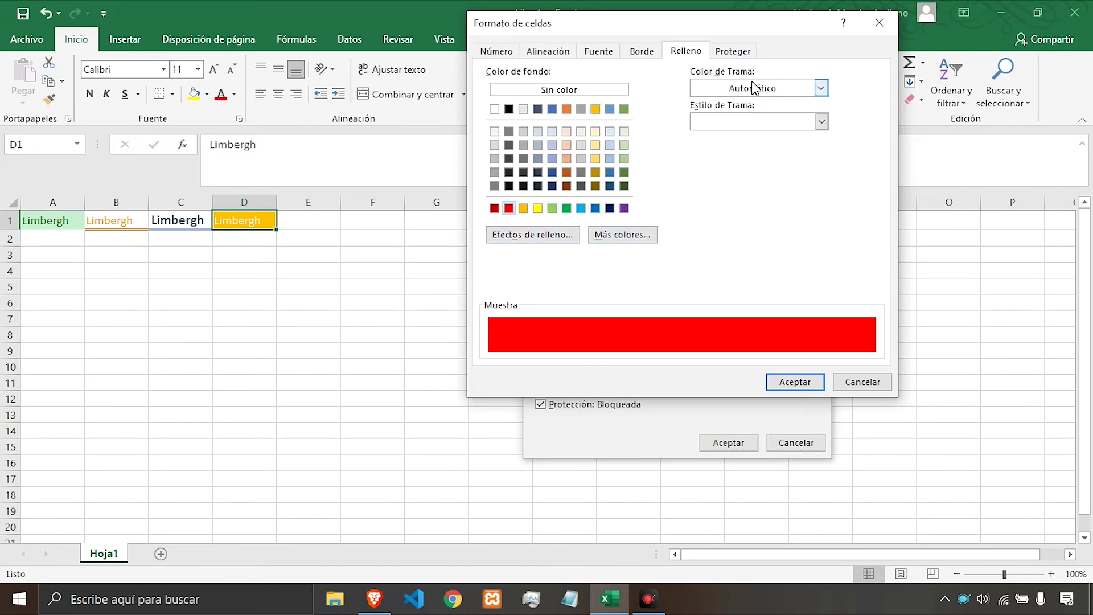
click(820, 89)
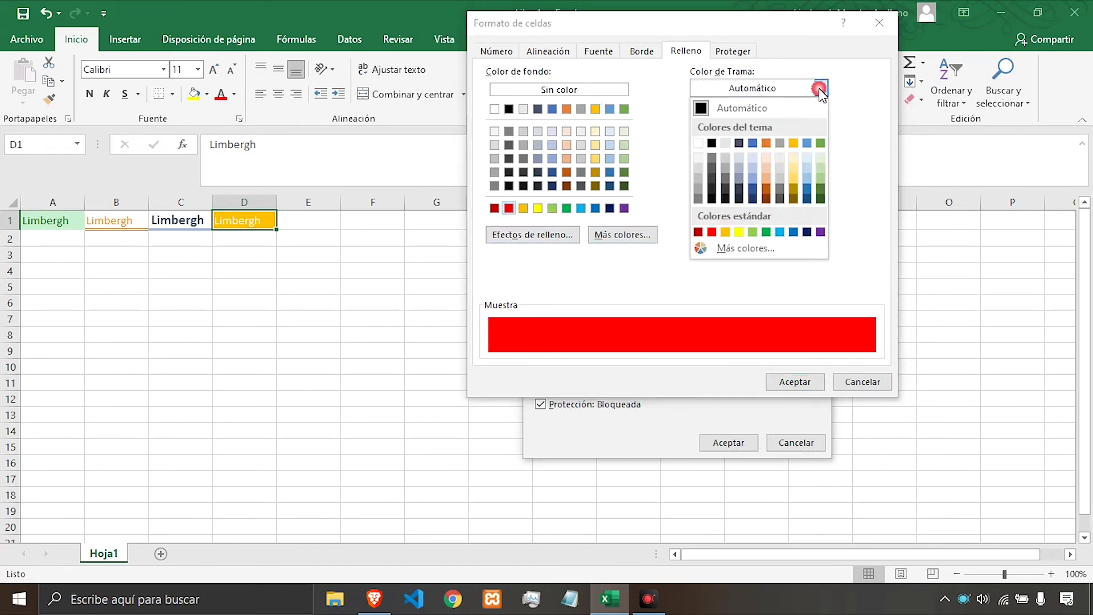
click(820, 89)
click(821, 121)
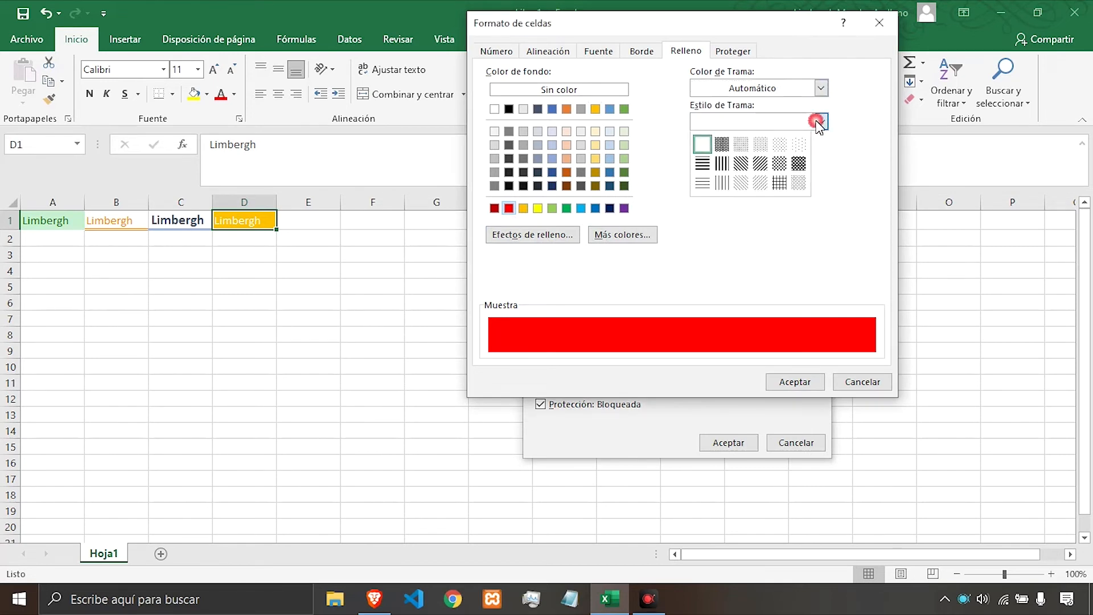
click(821, 122)
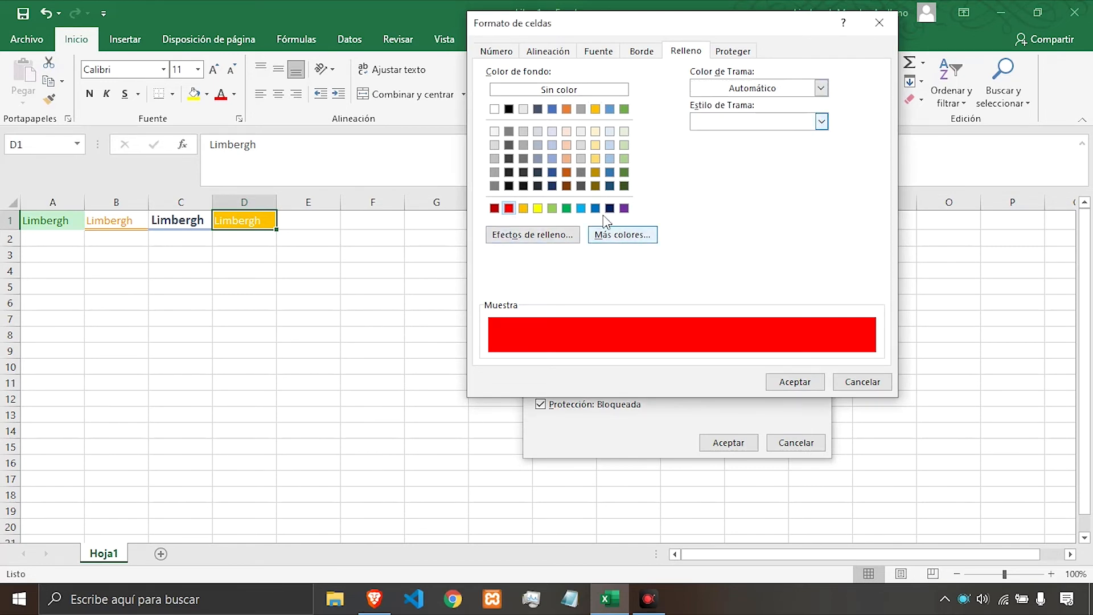
click(728, 52)
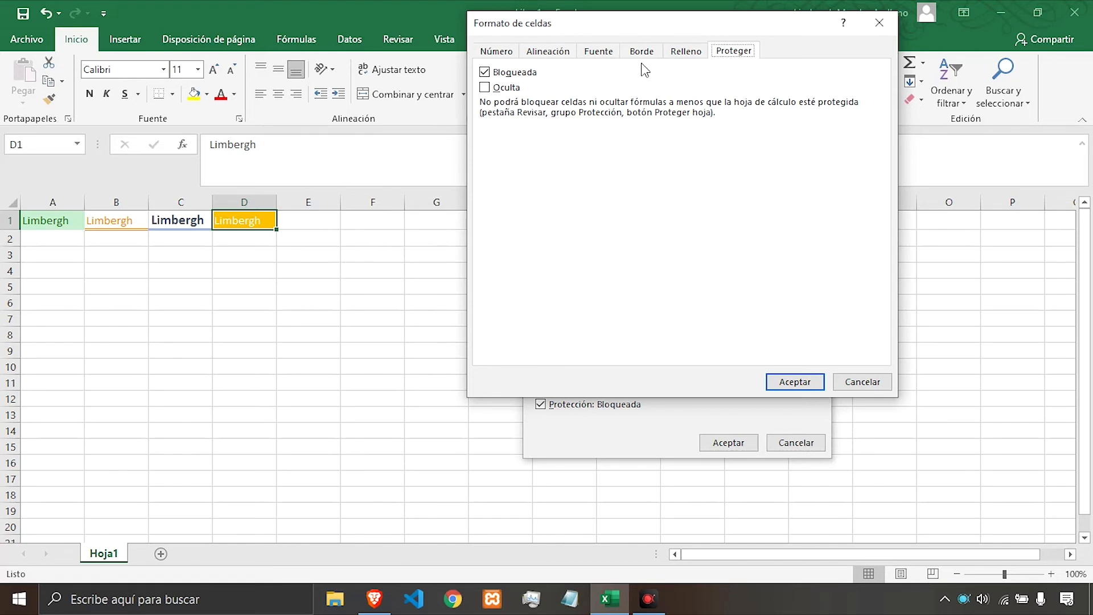
click(687, 50)
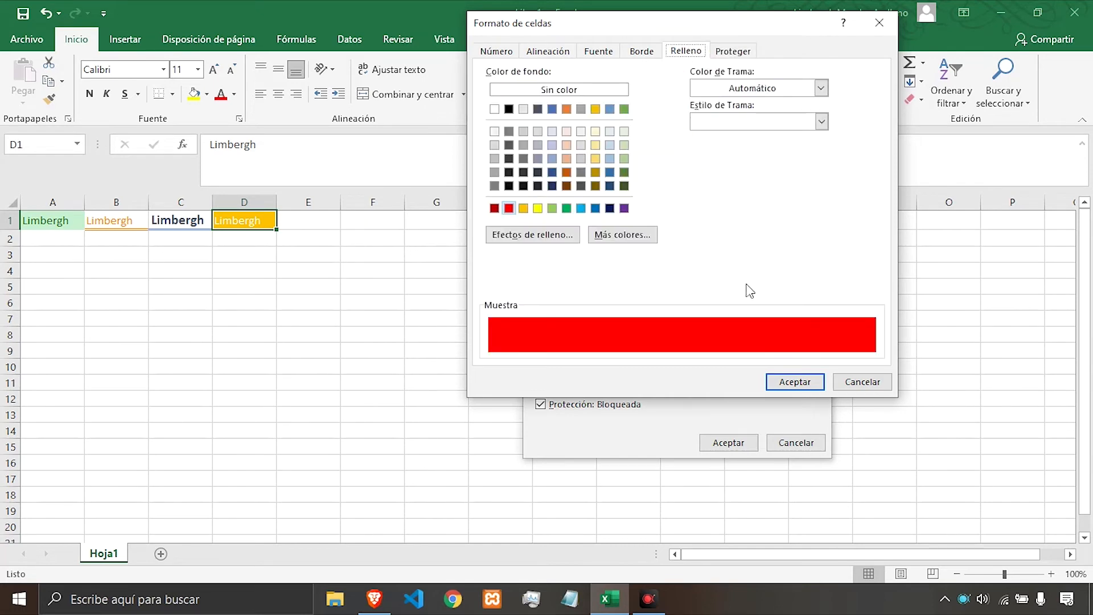
Accept the formats to save the custom cell style base.
click(794, 383)
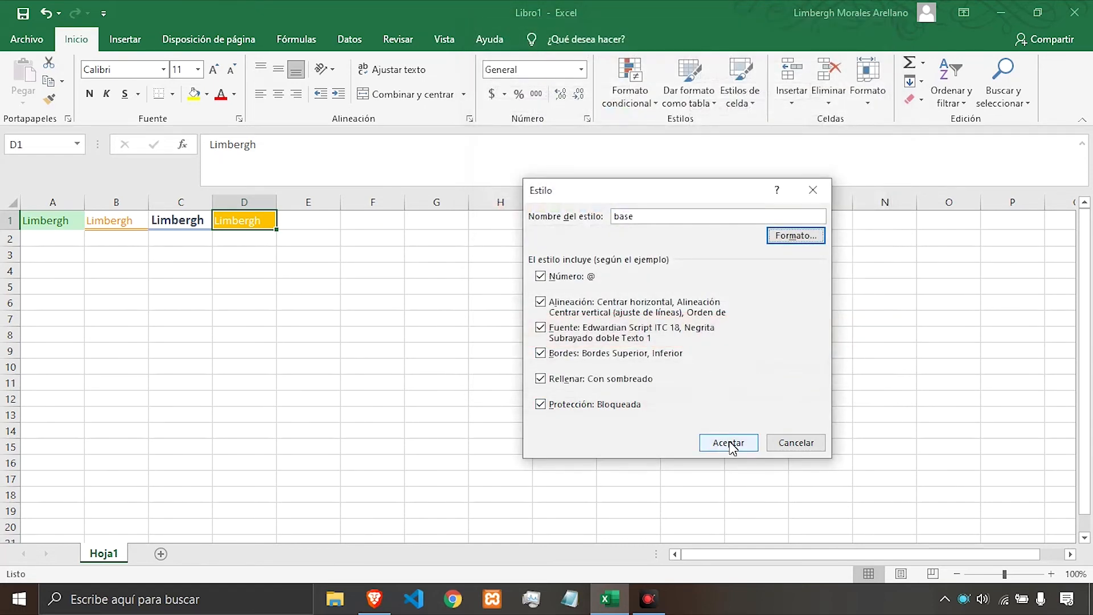
click(729, 443)
click(251, 257)
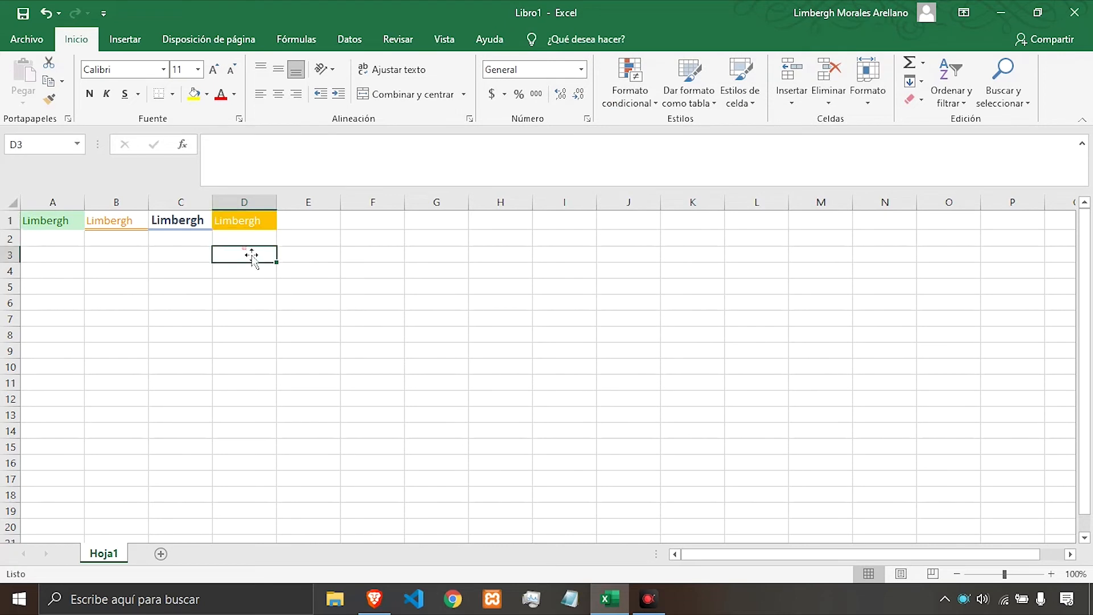
Apply the custom base style to cells A1:D1.
drag(55, 219, 222, 226)
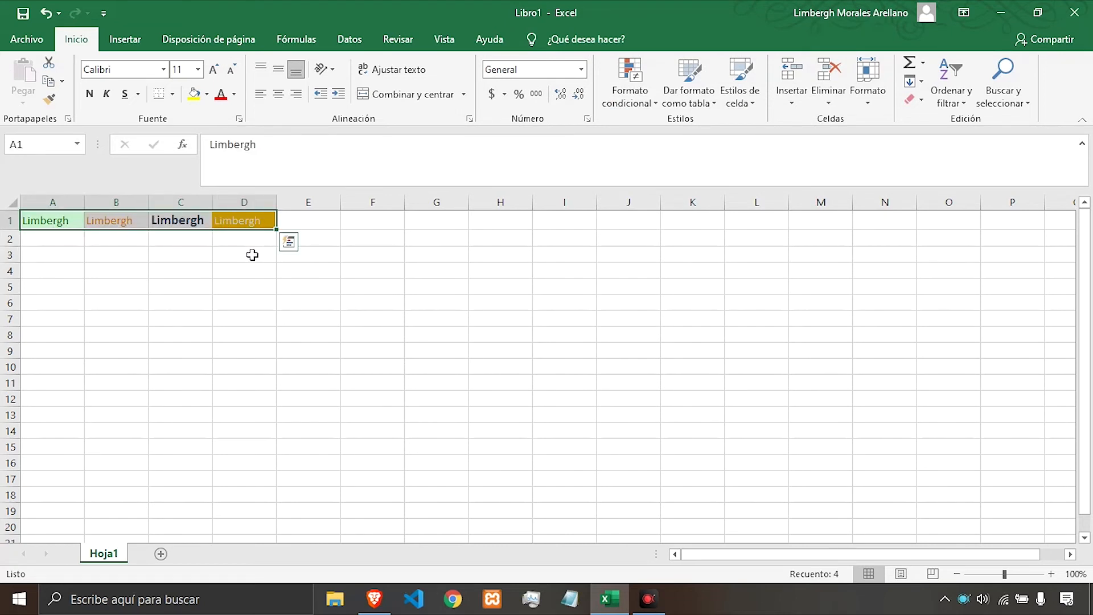
click(740, 103)
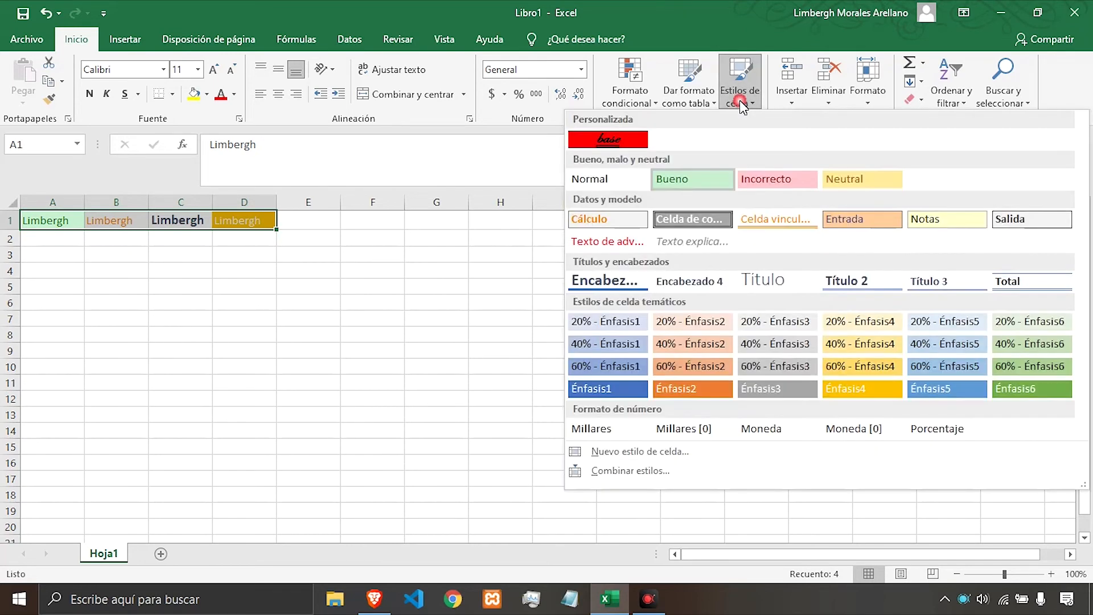
click(602, 144)
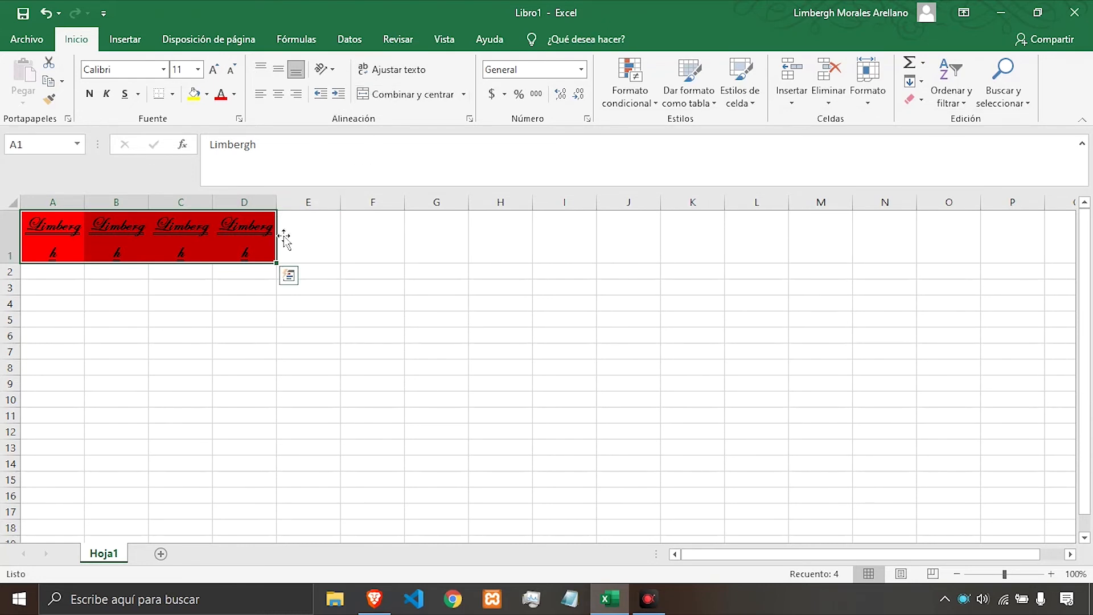
click(385, 73)
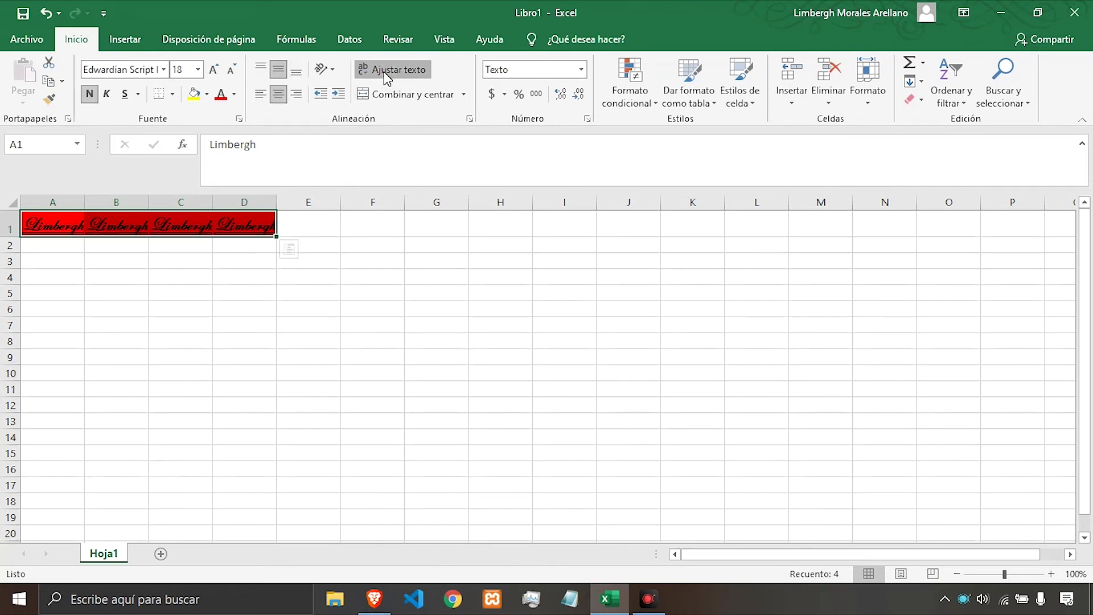
click(386, 73)
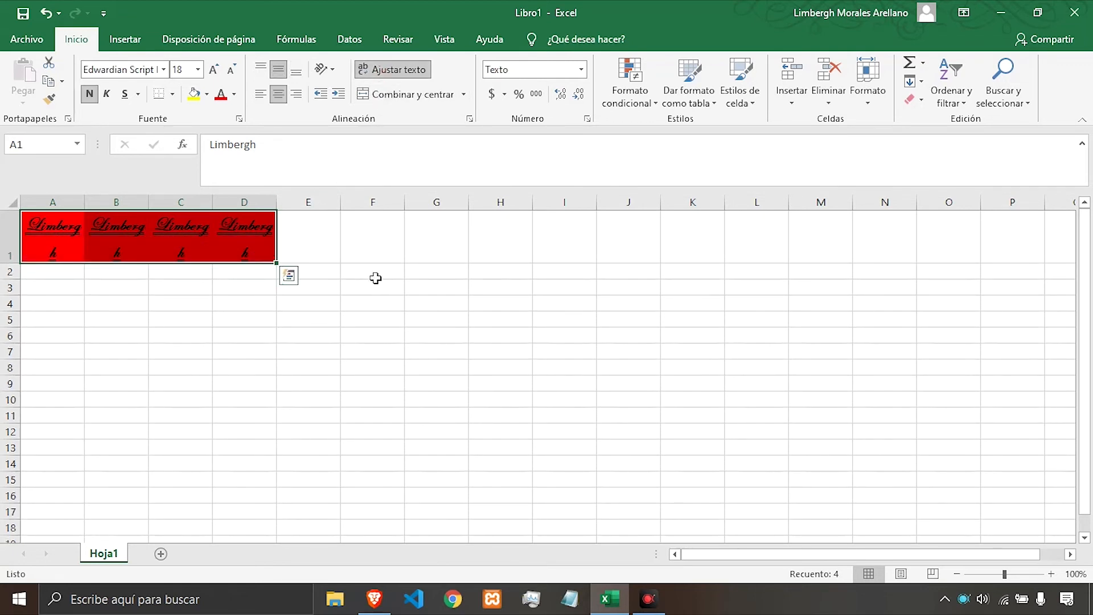
click(337, 255)
drag(73, 252, 234, 249)
click(527, 258)
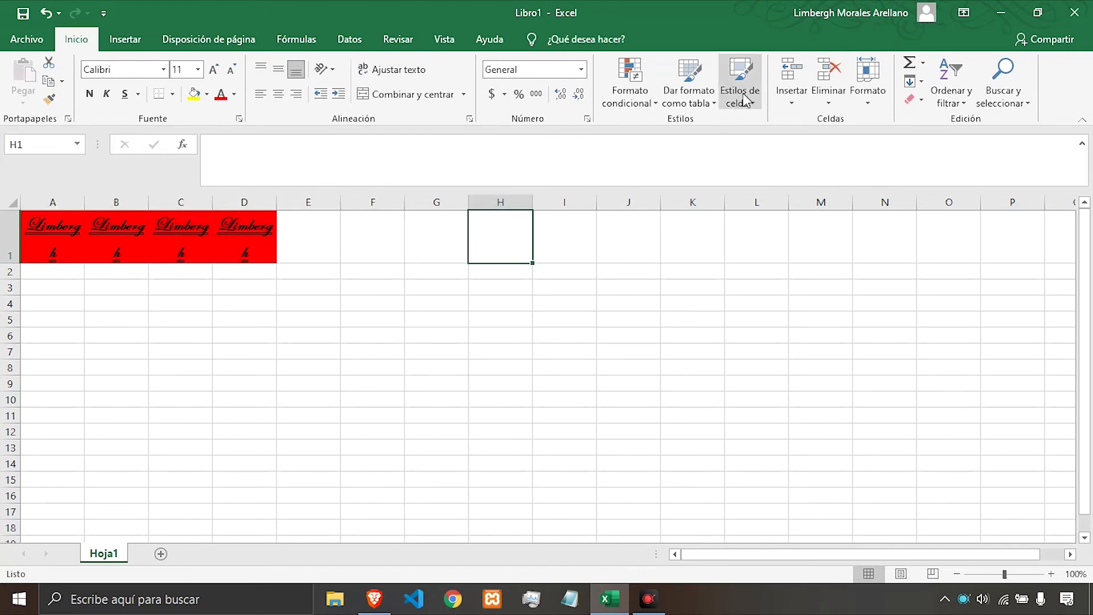
Delete the custom cell style base from the cell styles gallery.
click(743, 99)
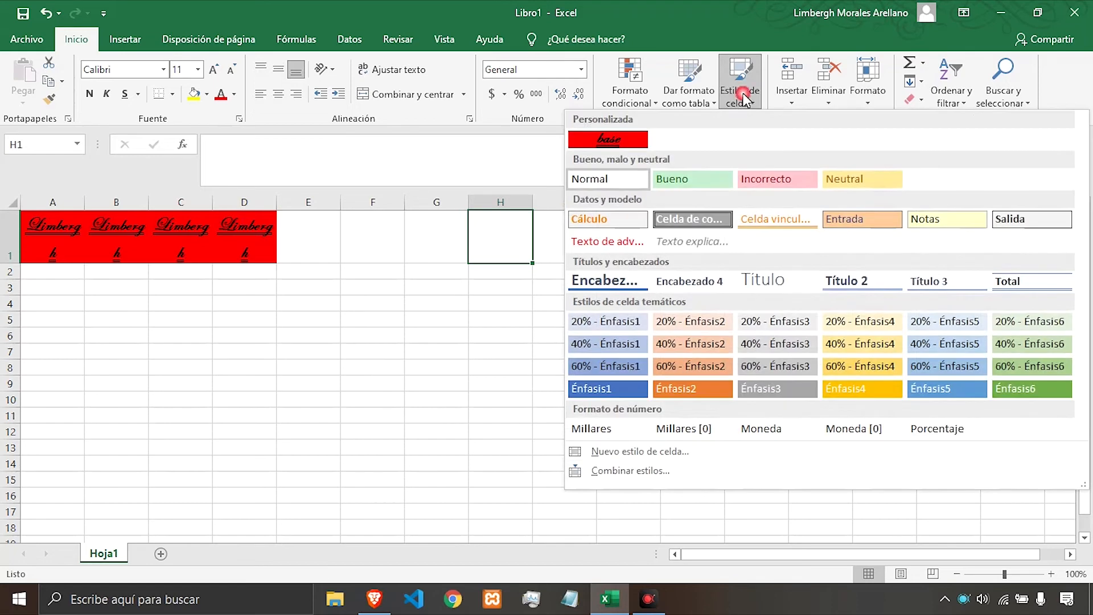
right_click(600, 147)
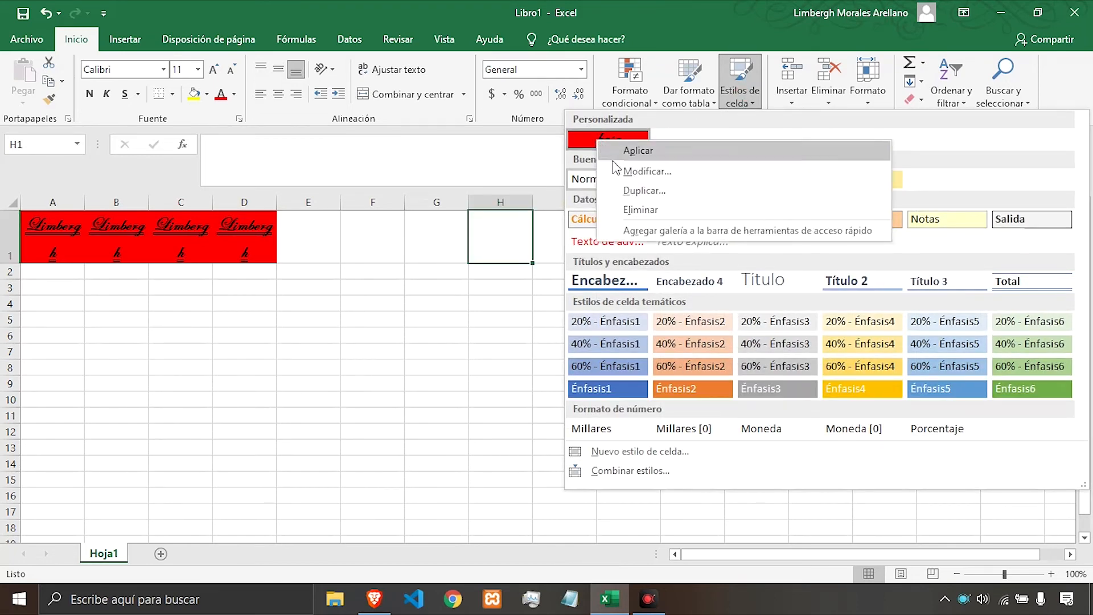
click(641, 211)
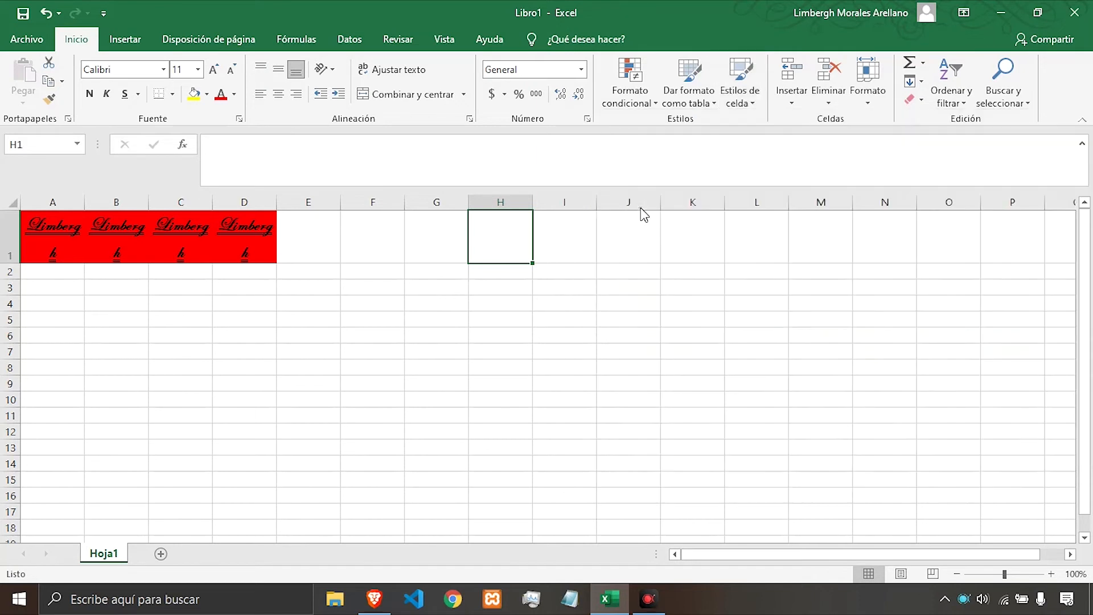
click(500, 239)
click(452, 237)
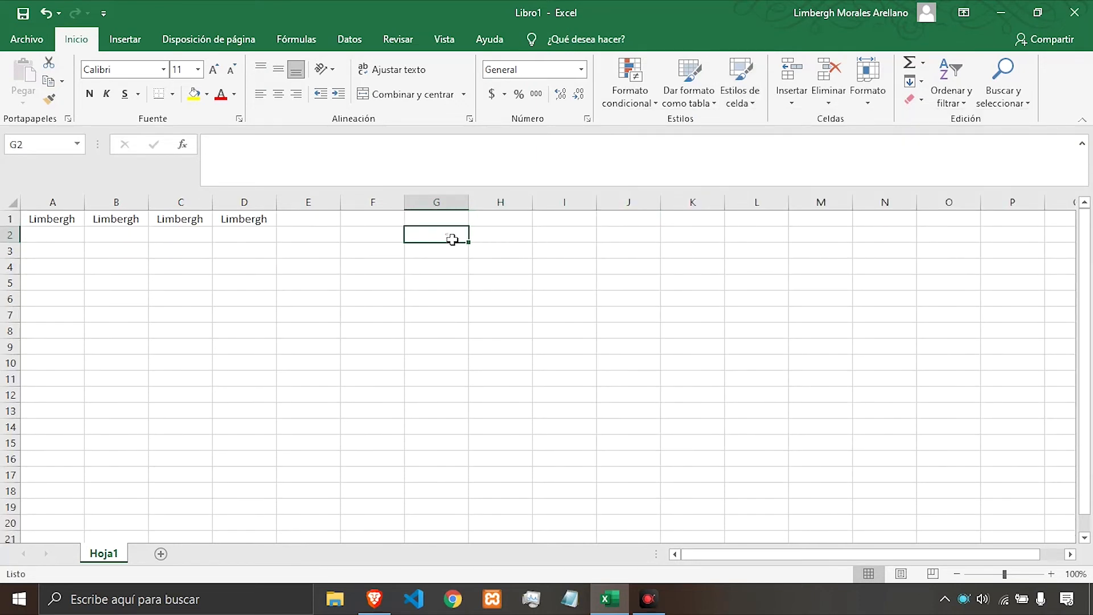
click(444, 223)
click(387, 222)
click(394, 238)
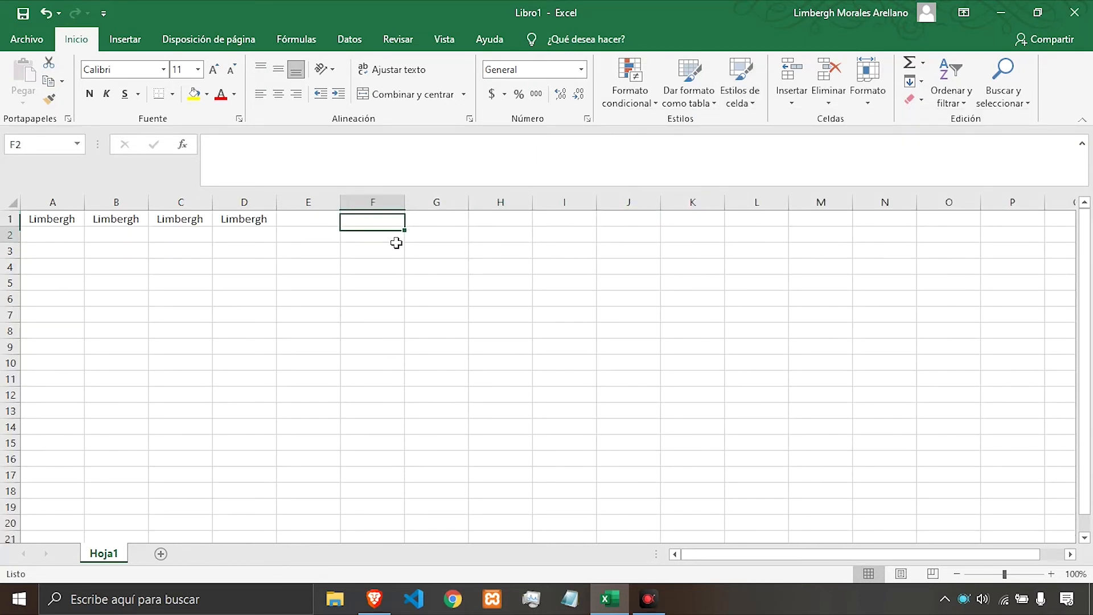
click(457, 237)
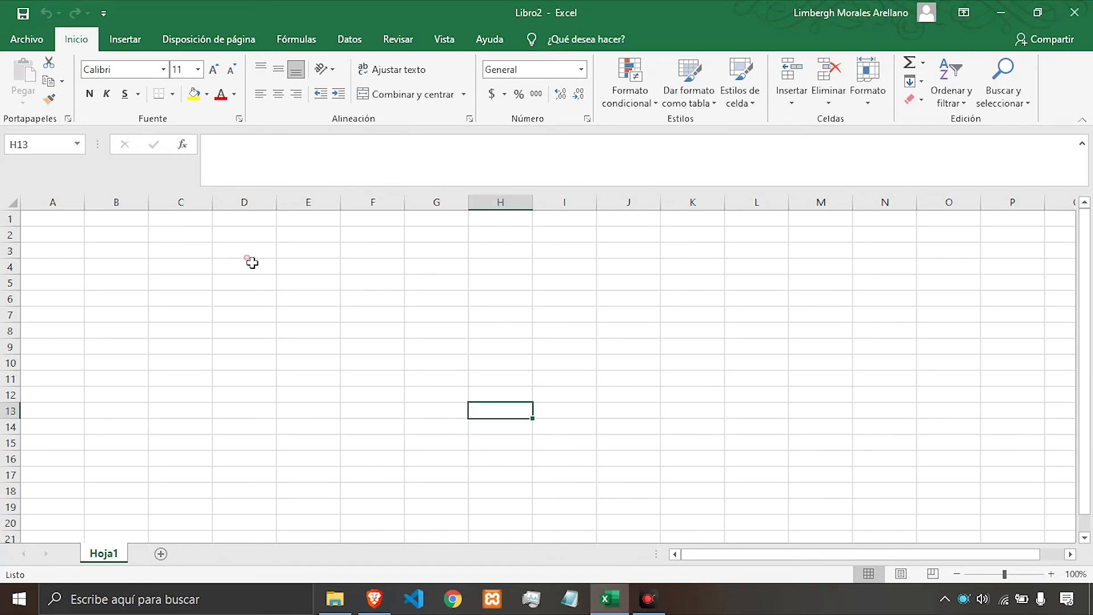
Enter 1 in D3 and fill it across the range D3:H18.
click(249, 258)
text(1)
click(302, 258)
click(266, 252)
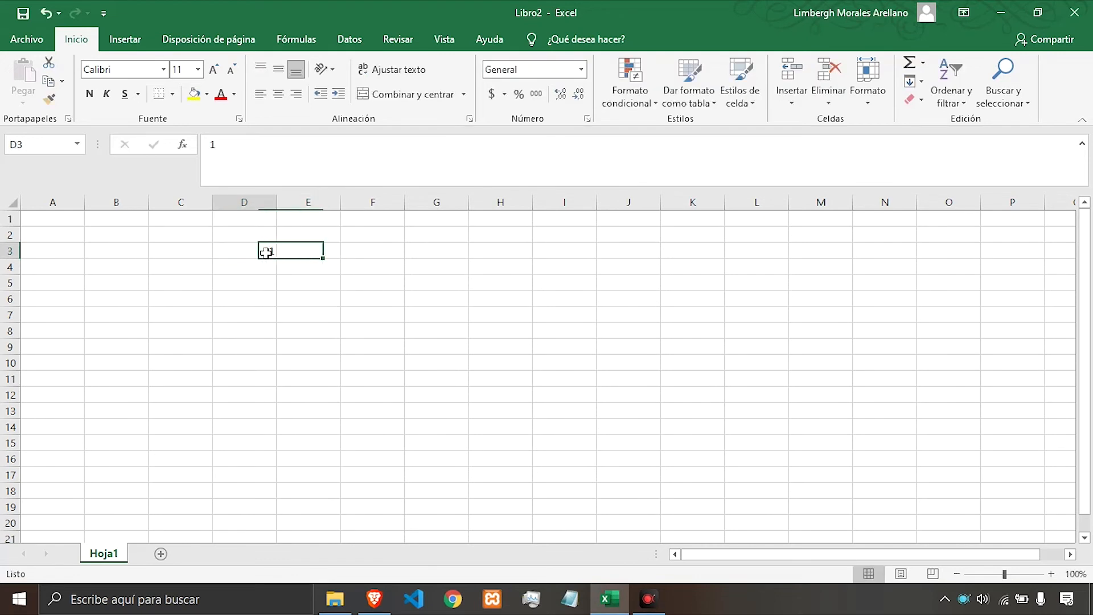
drag(281, 260, 541, 499)
click(362, 330)
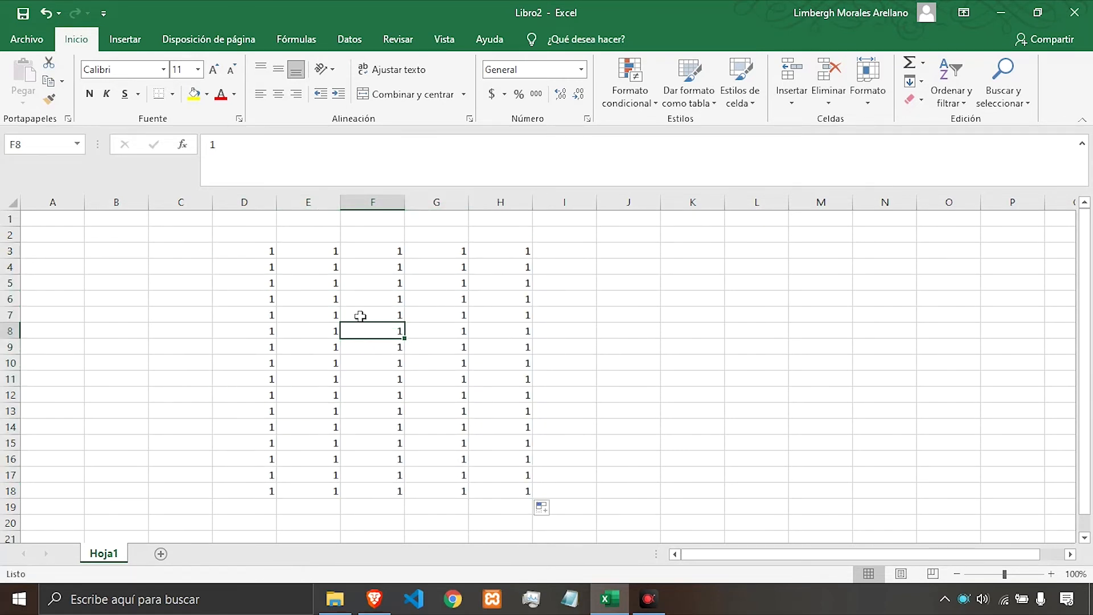
Insert a cell at F9, shifting the existing cells to the right.
click(378, 349)
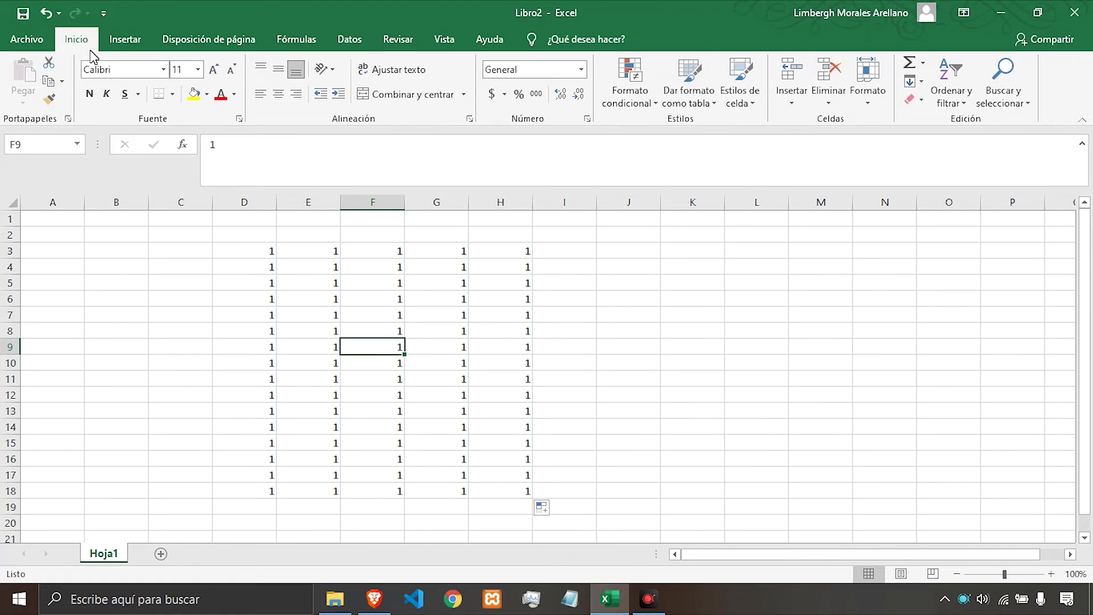
click(793, 102)
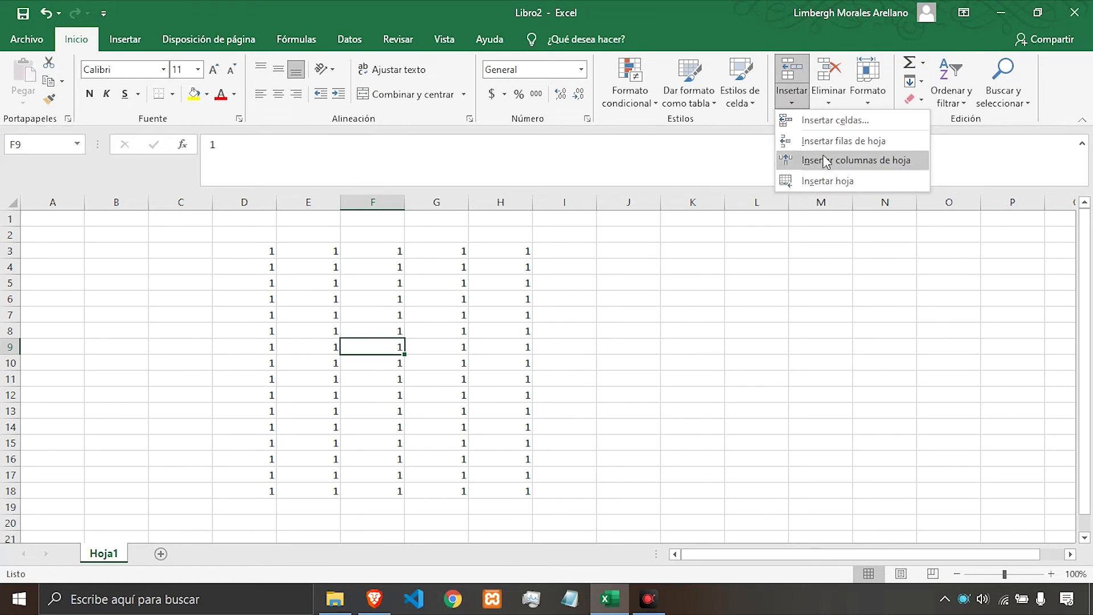
click(823, 120)
drag(665, 259, 761, 179)
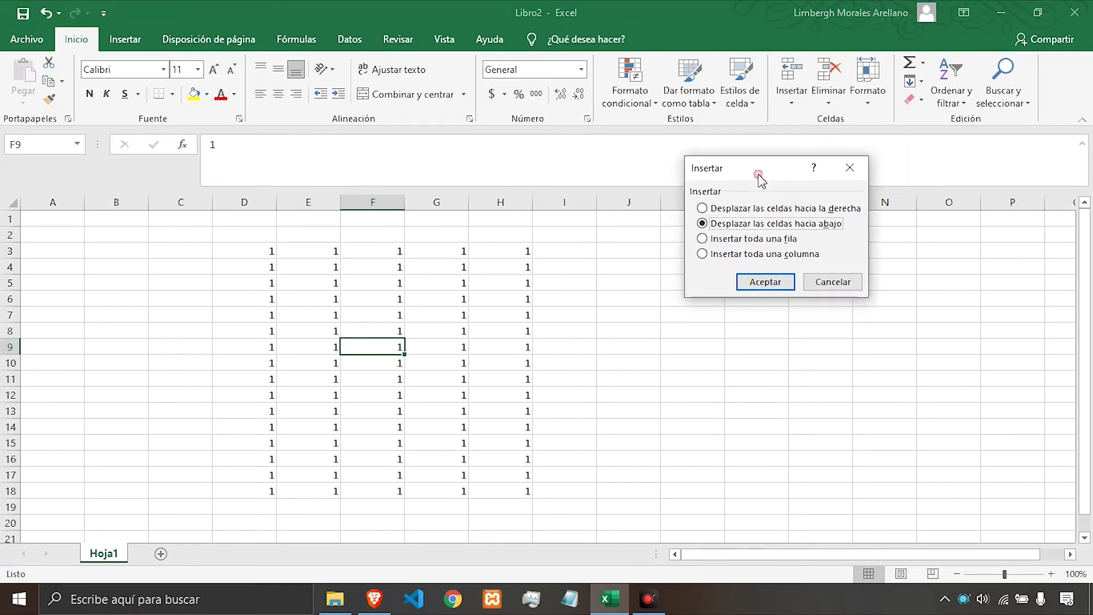
click(727, 212)
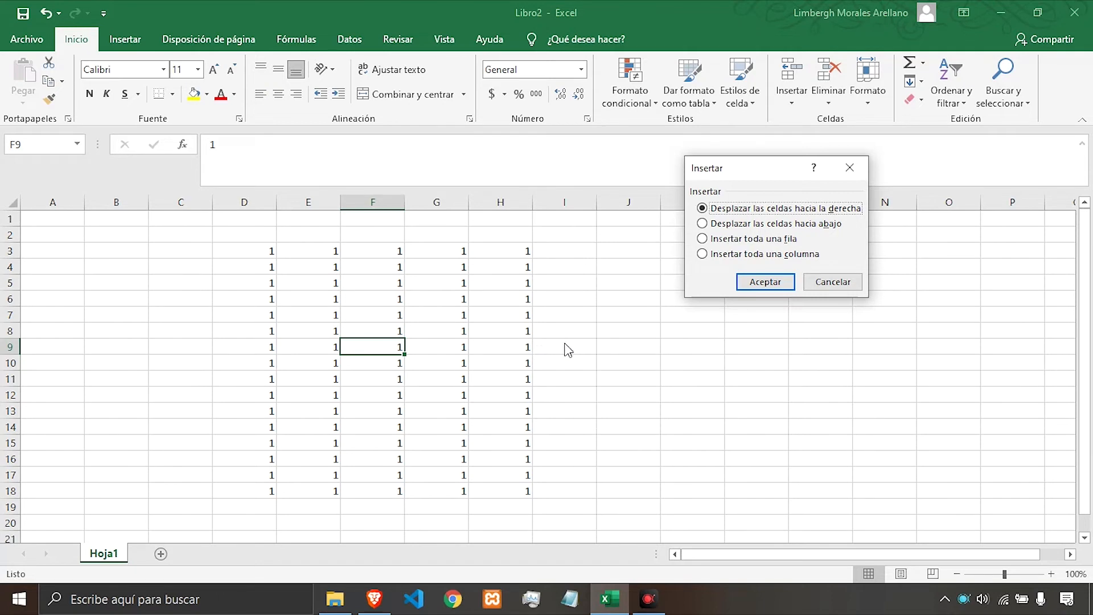
click(766, 283)
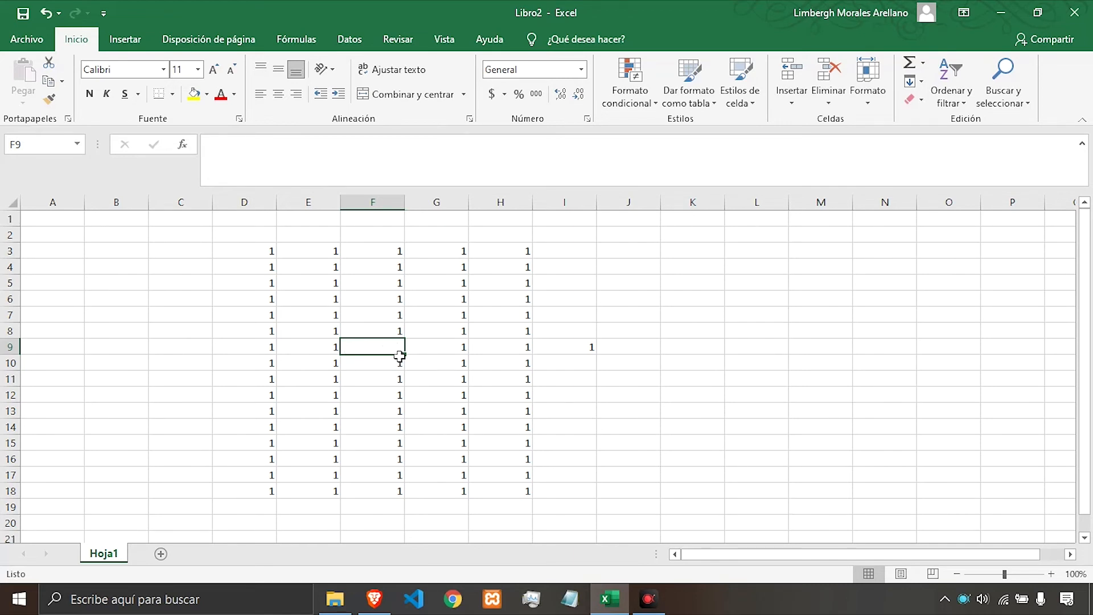
Undo the cell insertion at F9 that shifted cells to the right.
key(ctrl+z)
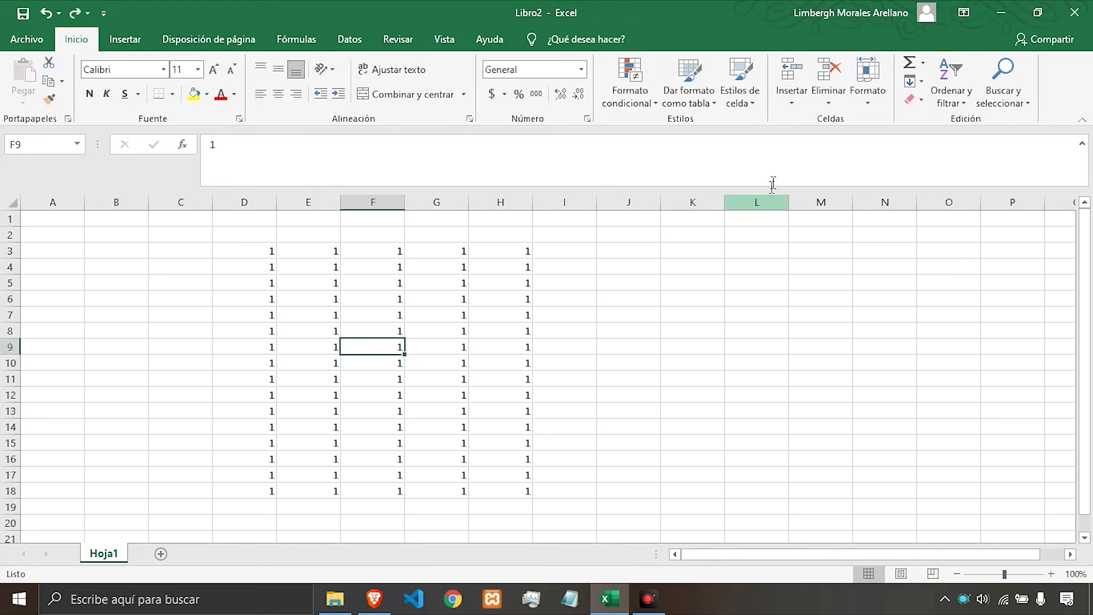
Insert a cell at F9 shifting the existing cells down, and undo the insertion.
click(794, 96)
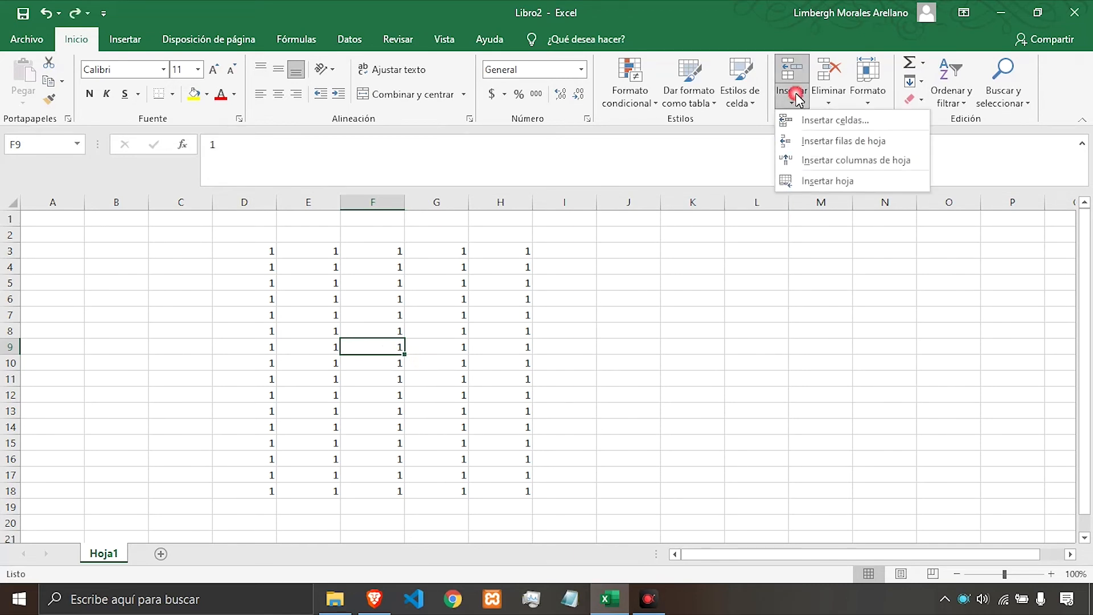
click(809, 124)
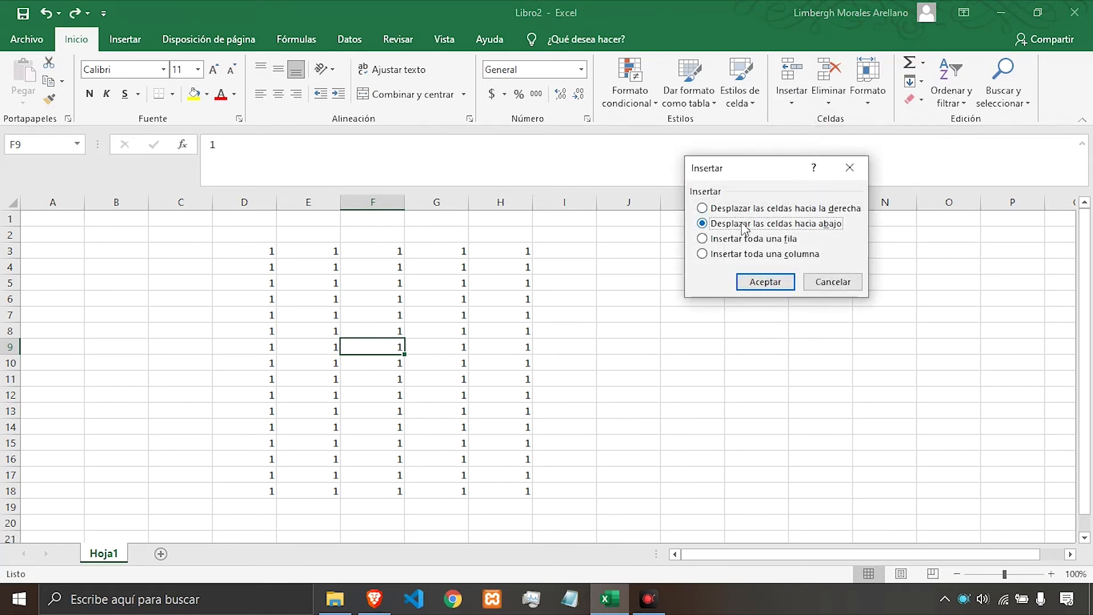
click(778, 228)
click(770, 287)
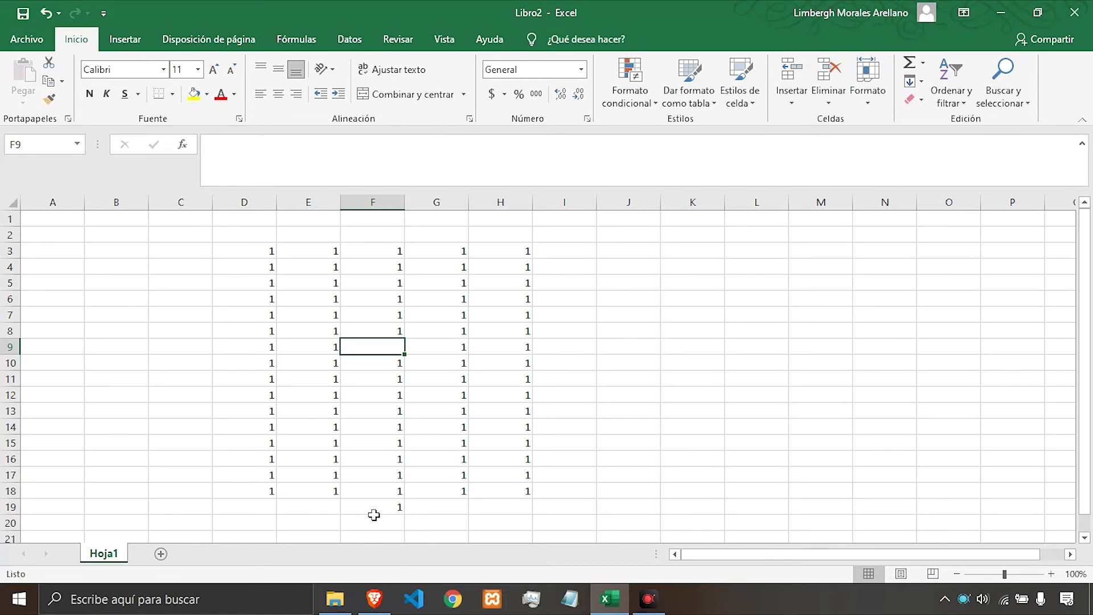
key(ctrl+z)
Insert an entire row at F9 through the insert cells dialog, and undo the insertion.
click(792, 96)
click(805, 119)
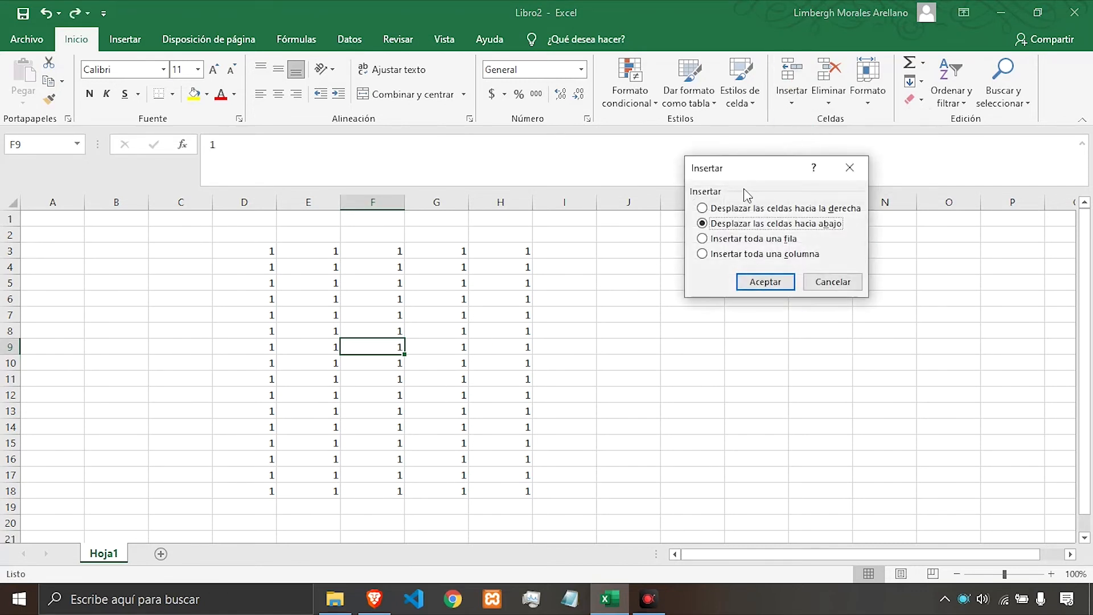
click(753, 240)
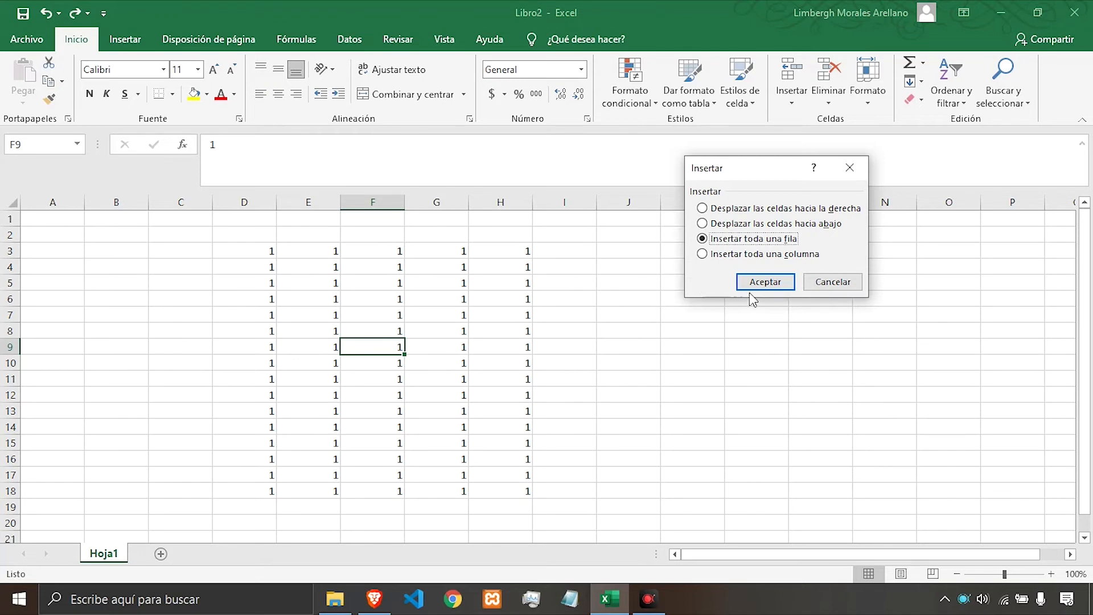
click(766, 283)
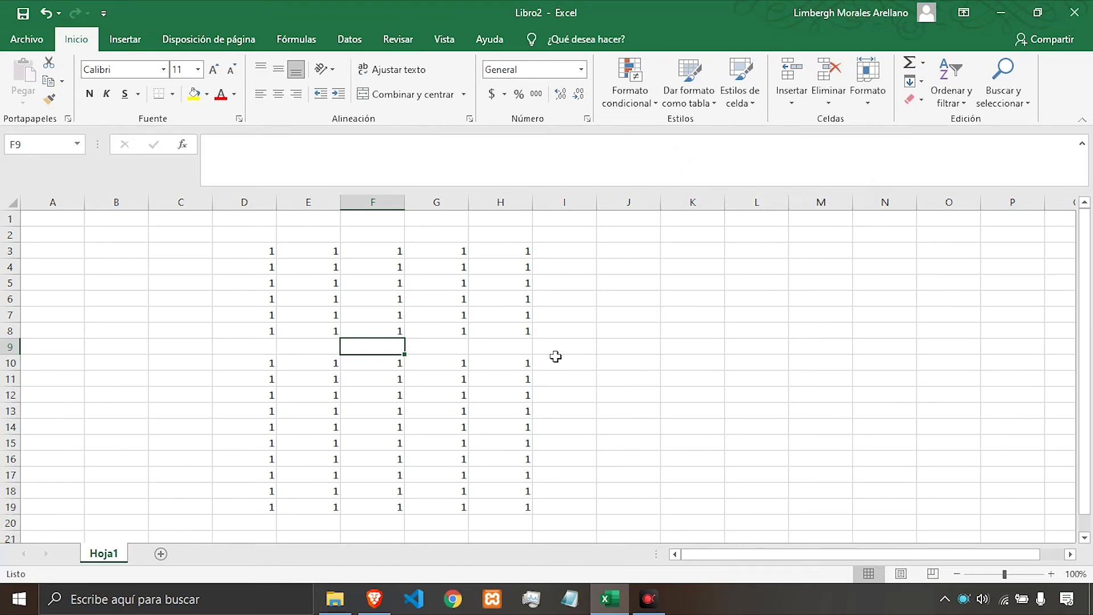
key(ctrl+z)
Insert an entire column at F9 through the insert cells dialog, and undo the insertion.
click(784, 101)
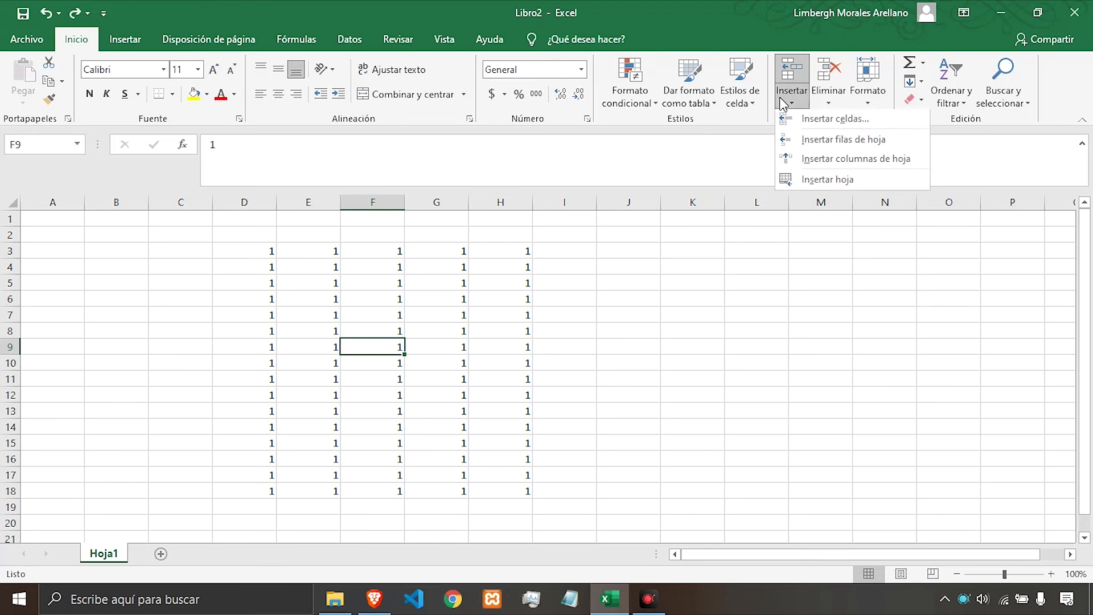
click(798, 121)
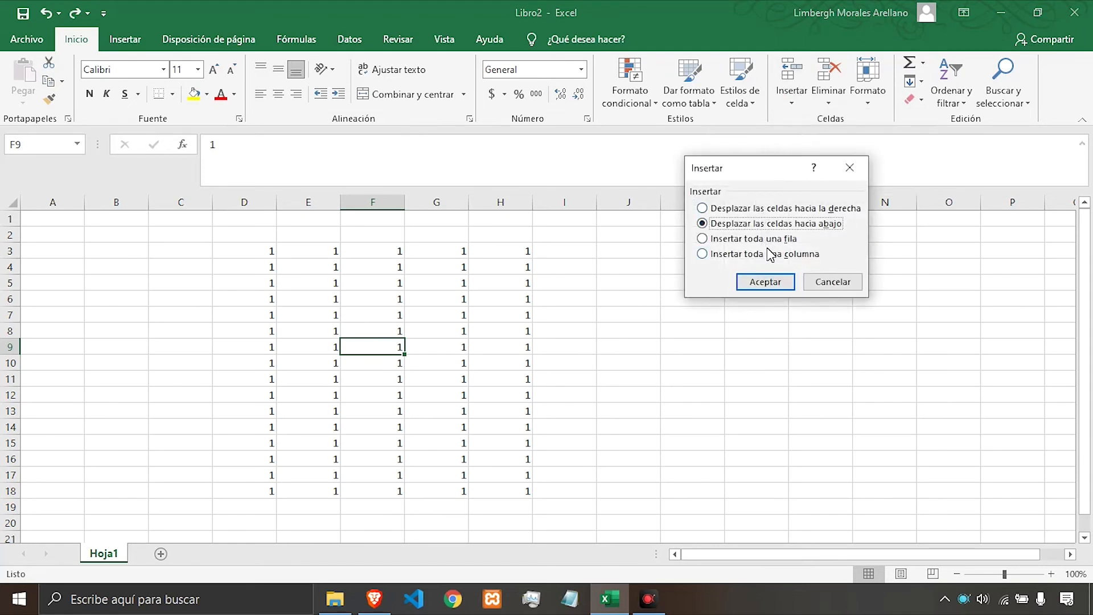
click(757, 259)
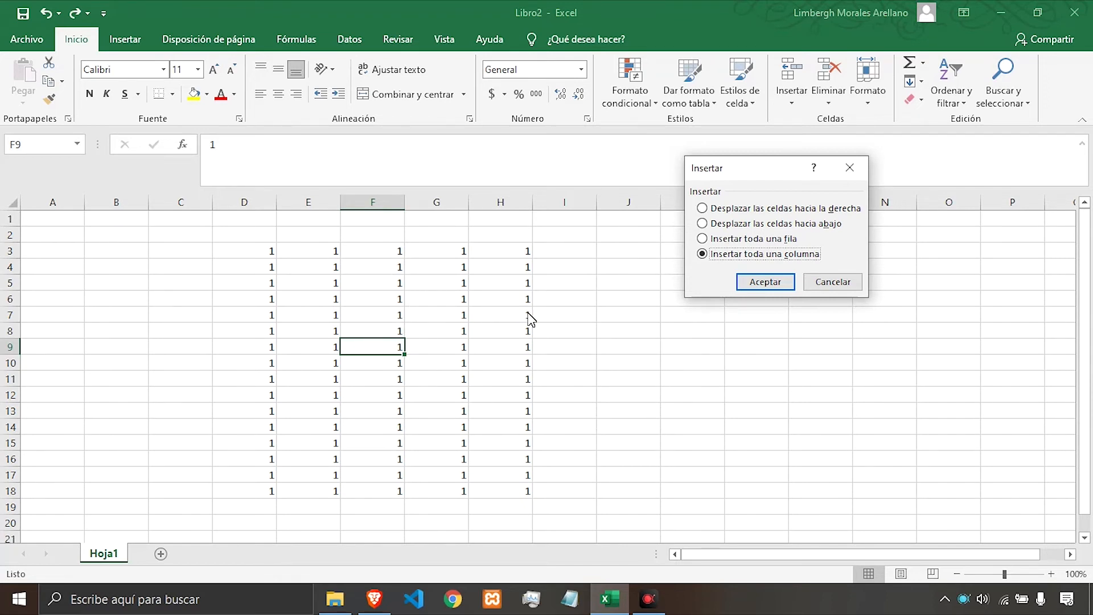
click(761, 287)
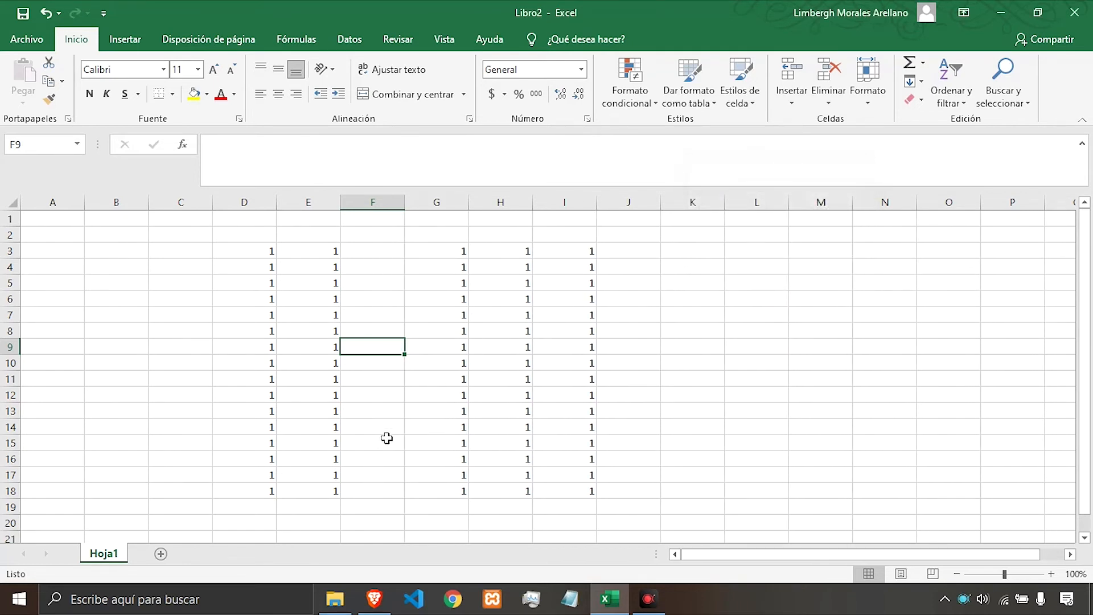
key(ctrl+z)
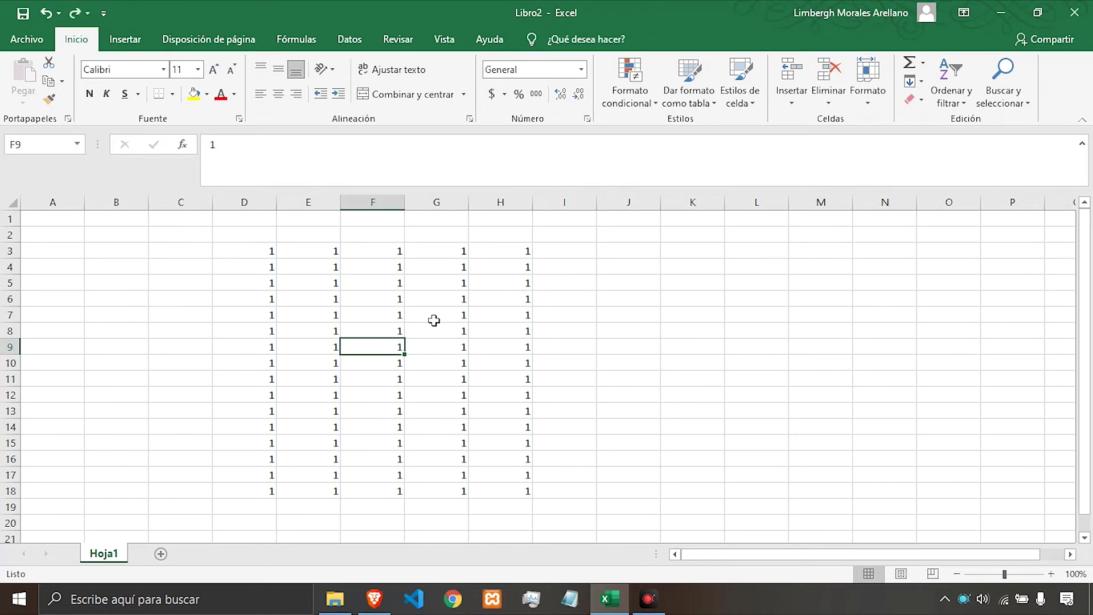
click(788, 94)
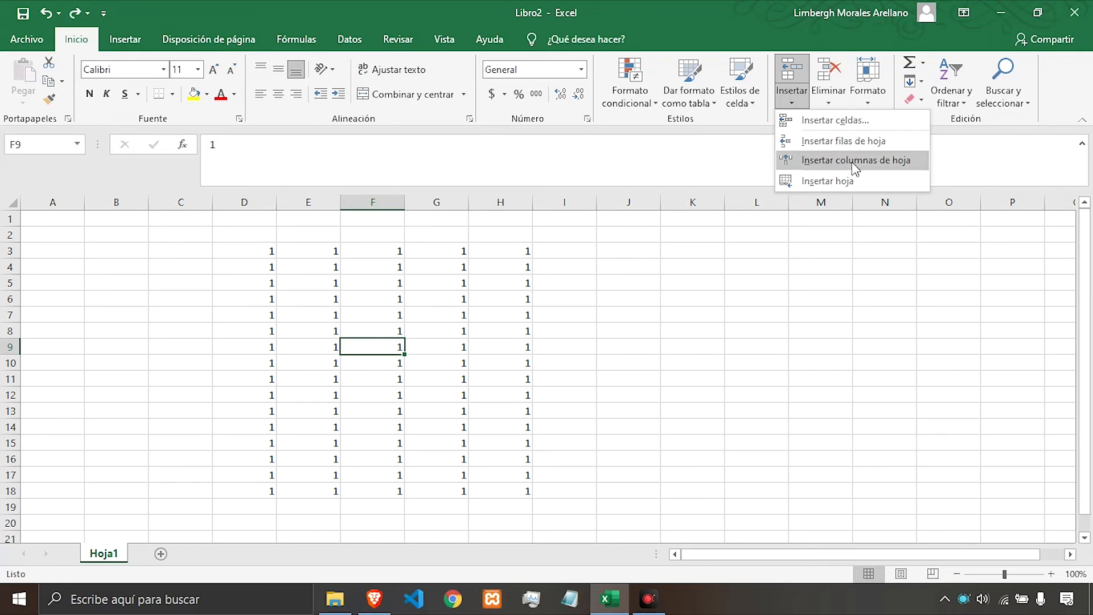
click(835, 120)
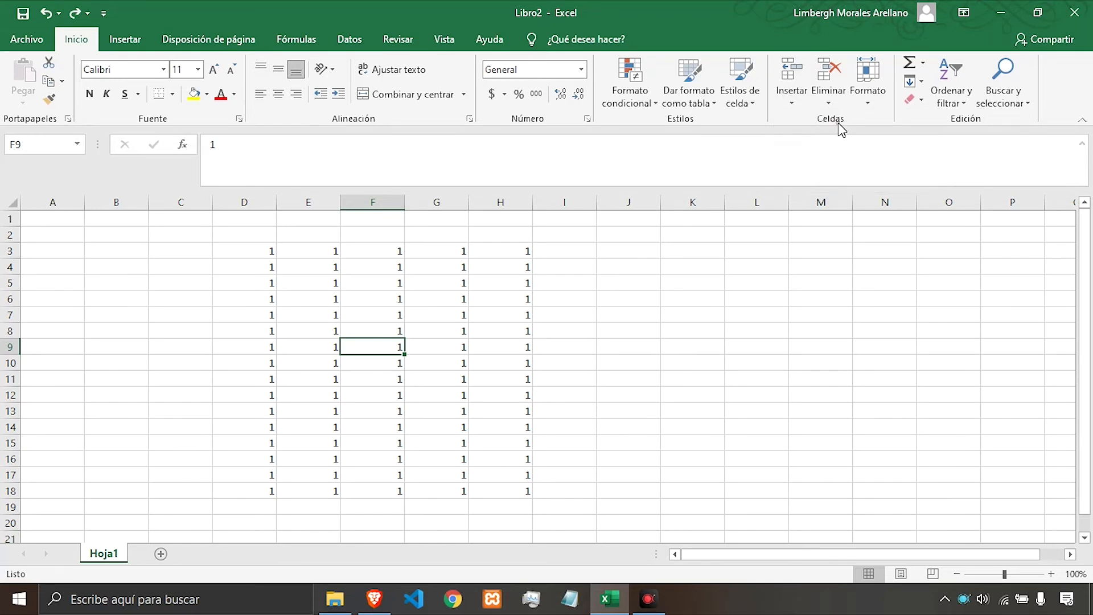
click(779, 238)
click(777, 254)
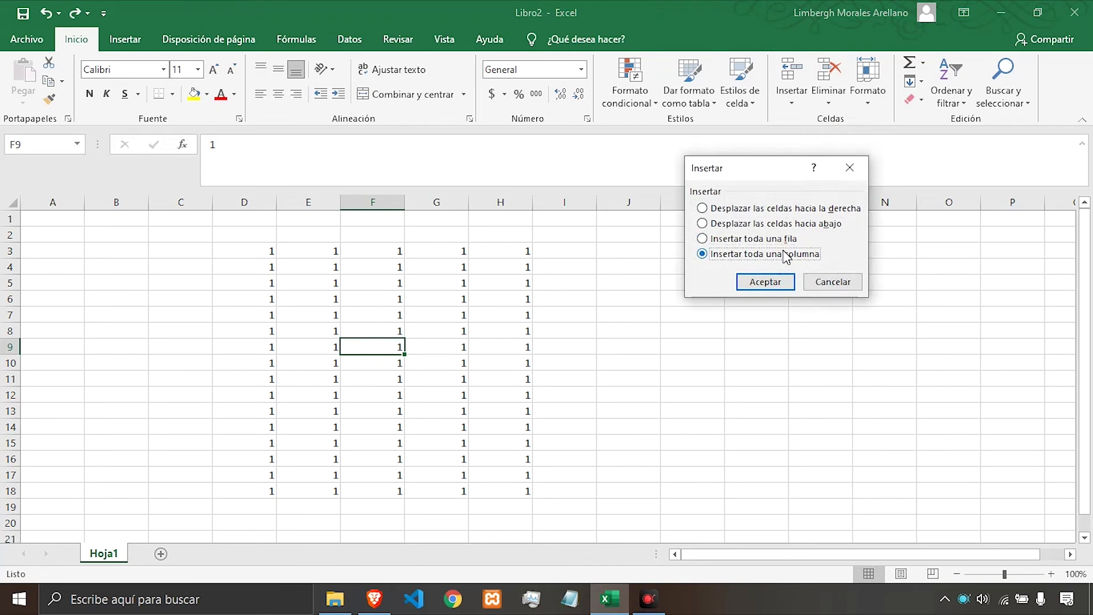
click(832, 282)
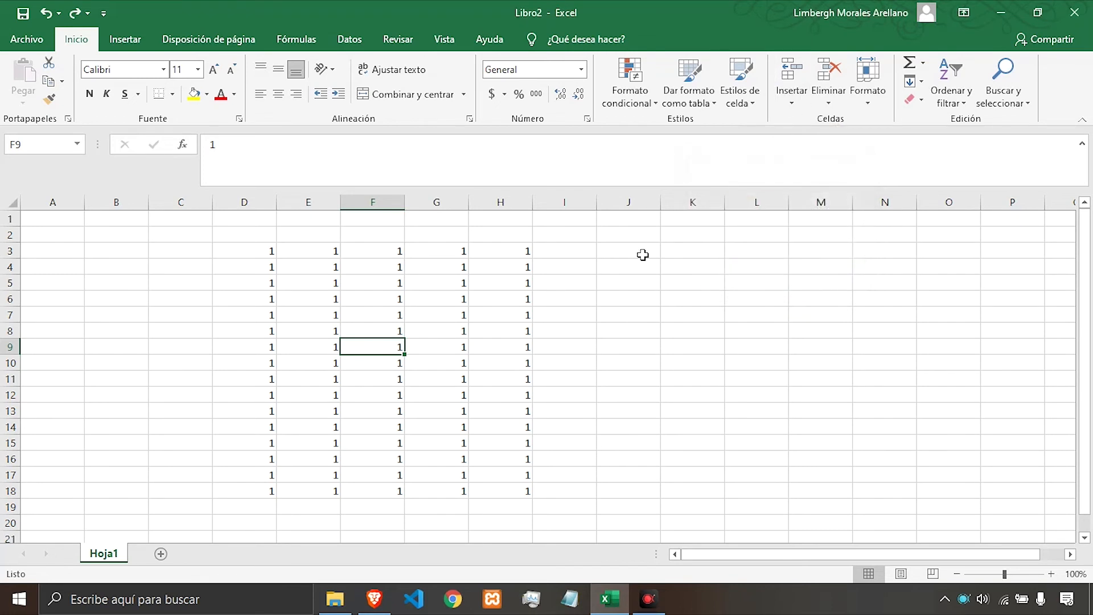
Insert a sheet row above row 9, and undo the insertion.
click(792, 103)
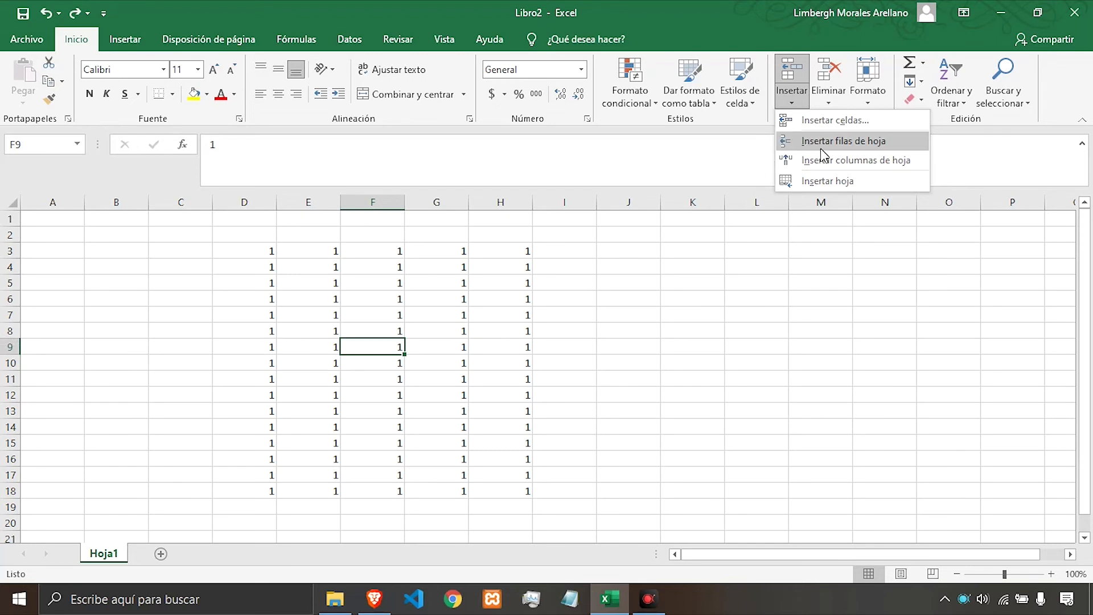
click(844, 142)
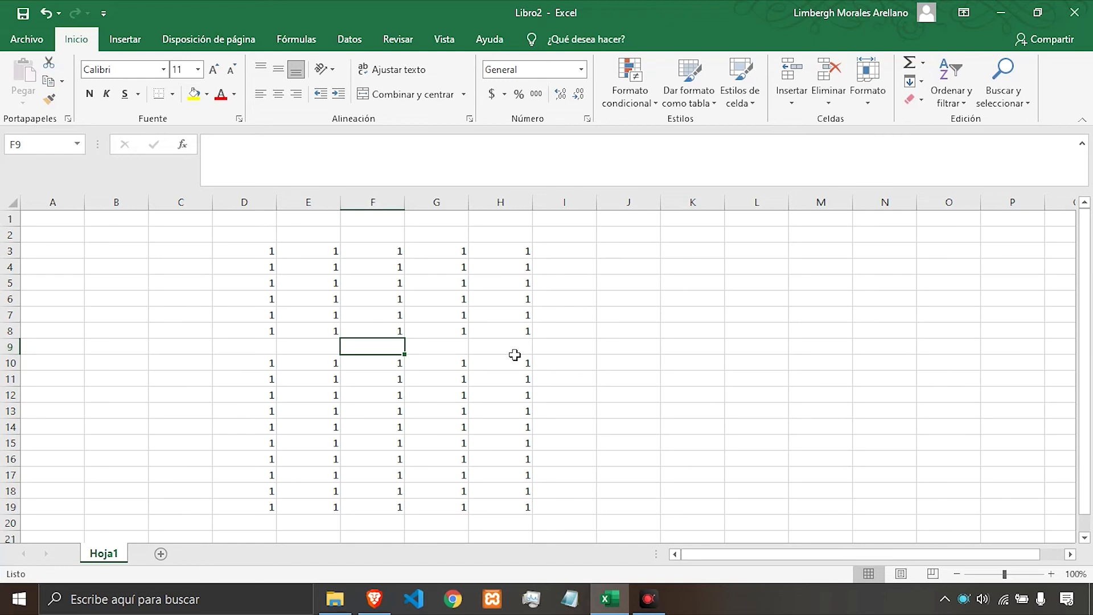
key(ctrl+z)
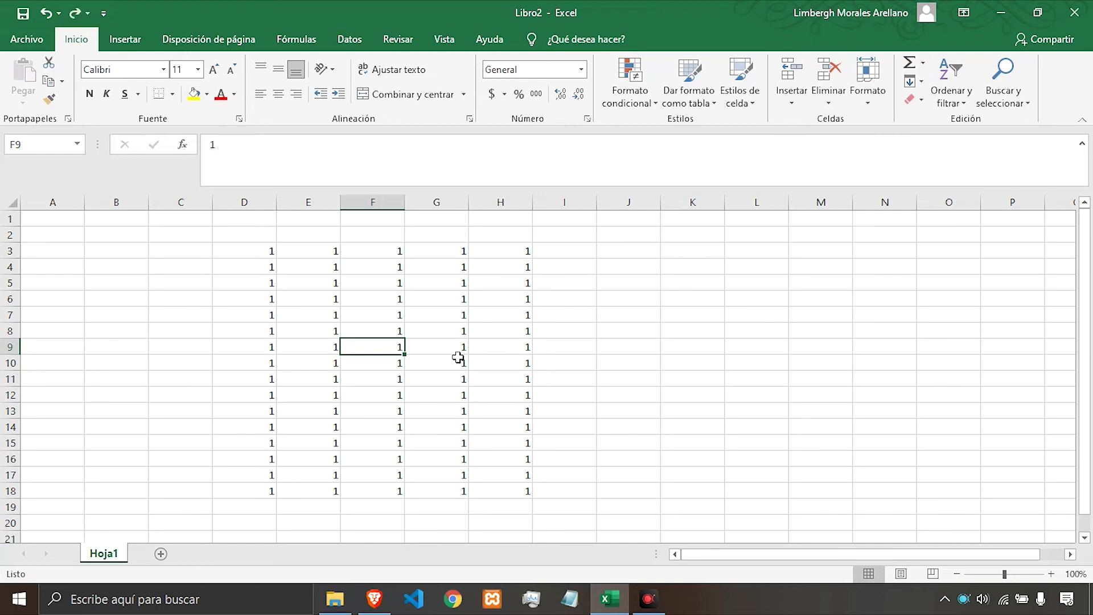
Insert a sheet column before column F, and undo the insertion.
click(792, 98)
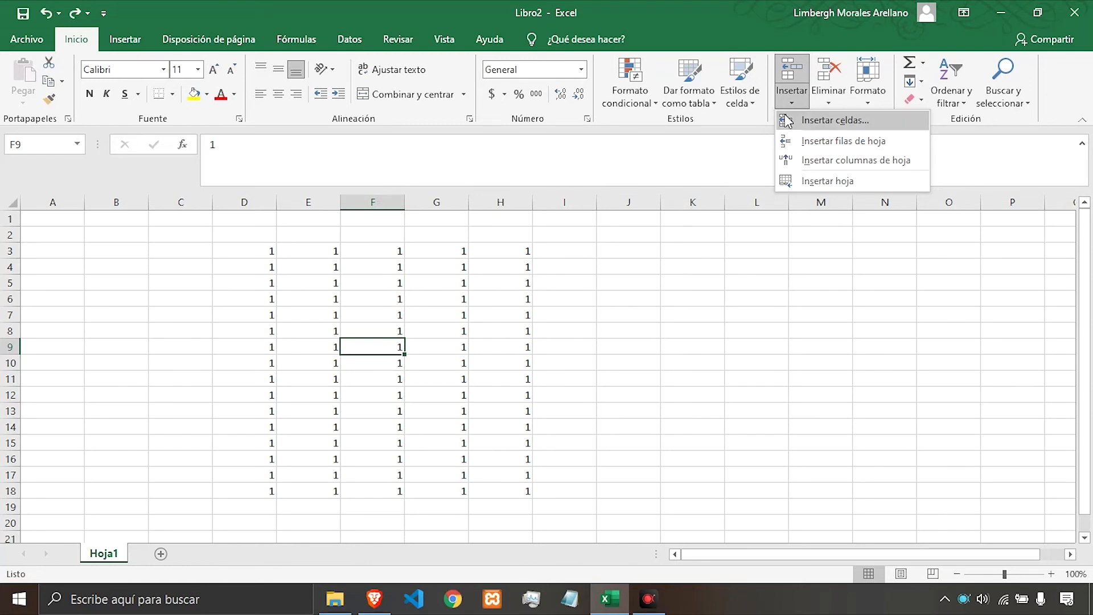
click(831, 165)
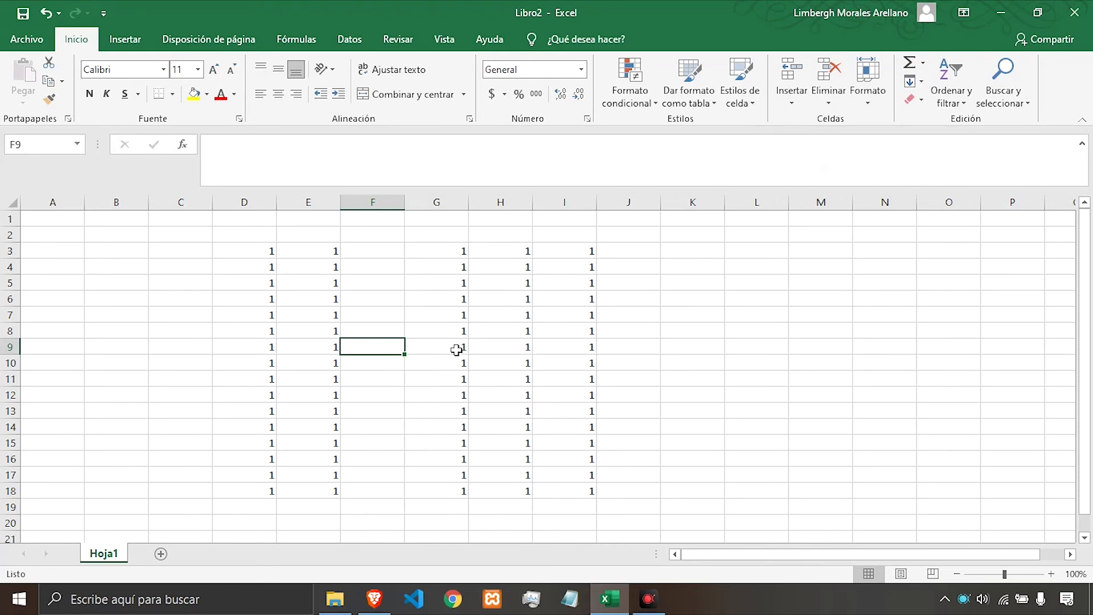
key(ctrl+z)
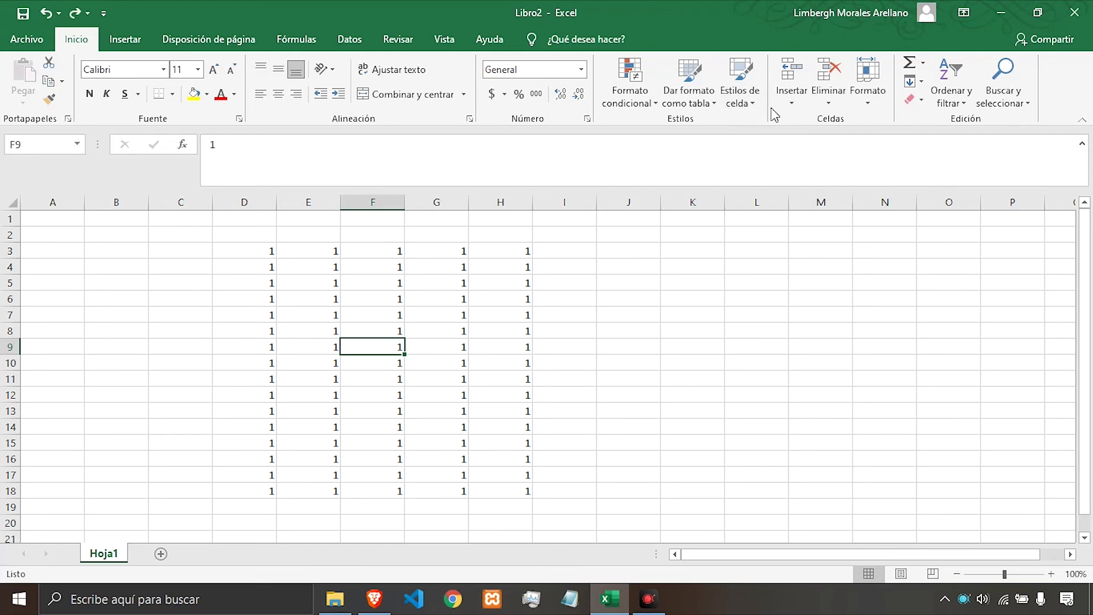
Insert a new worksheet and move its tab after Hoja1.
click(792, 102)
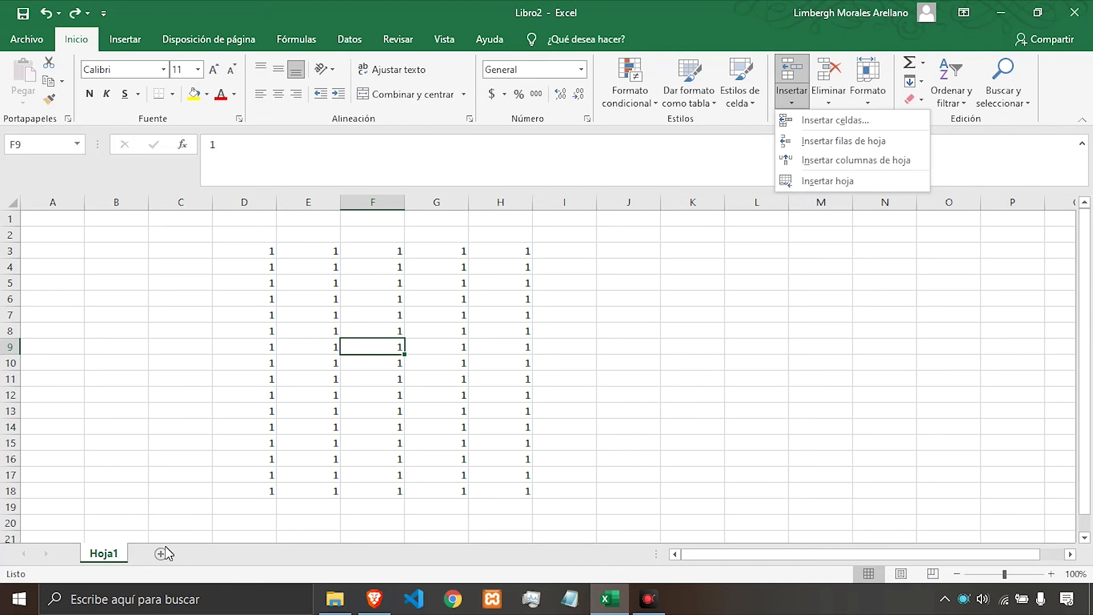
click(822, 181)
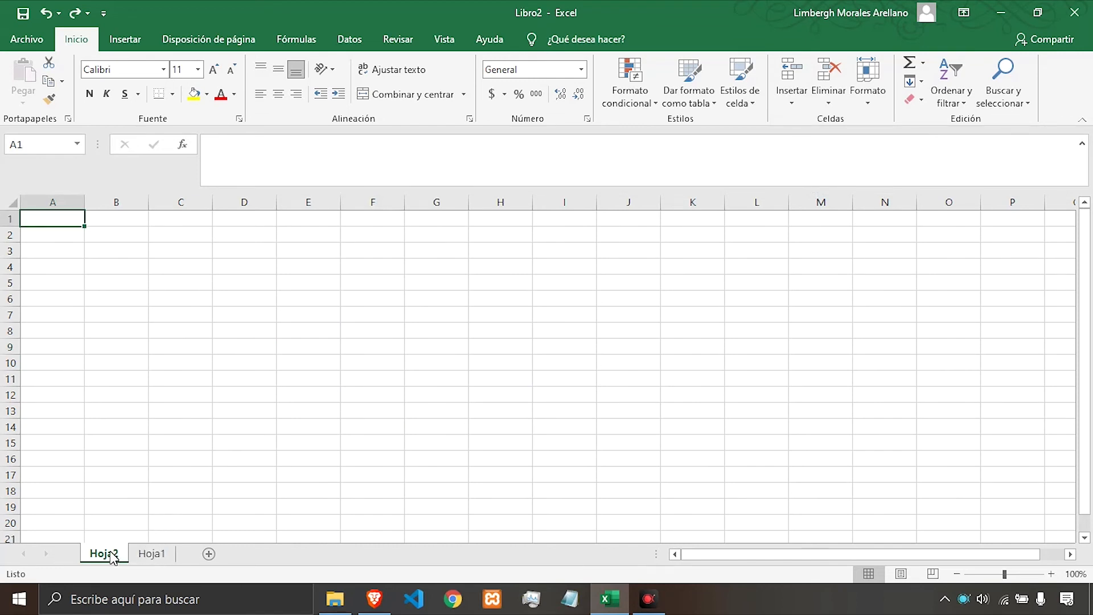
drag(110, 553, 162, 559)
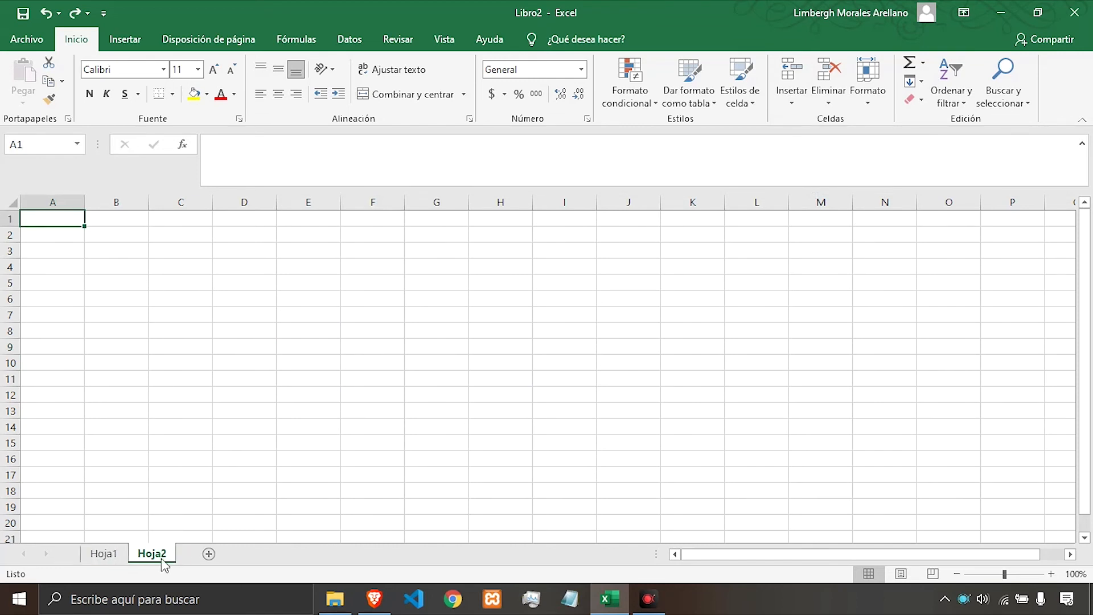
On Hoja1, delete cell F7 shifting the cells to the left, and undo the deletion.
click(111, 556)
click(367, 395)
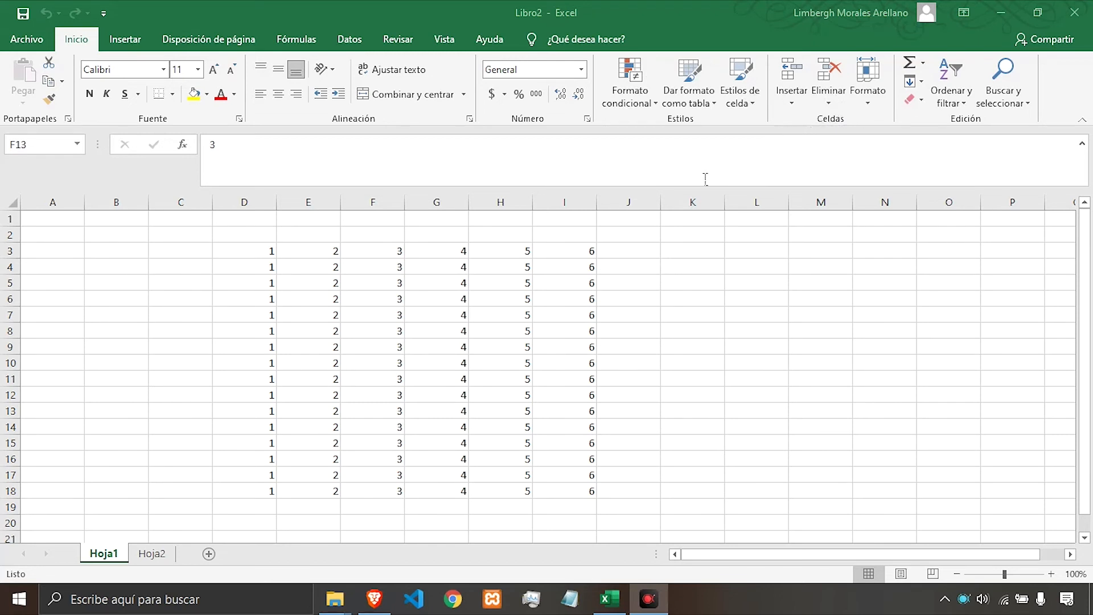
click(401, 319)
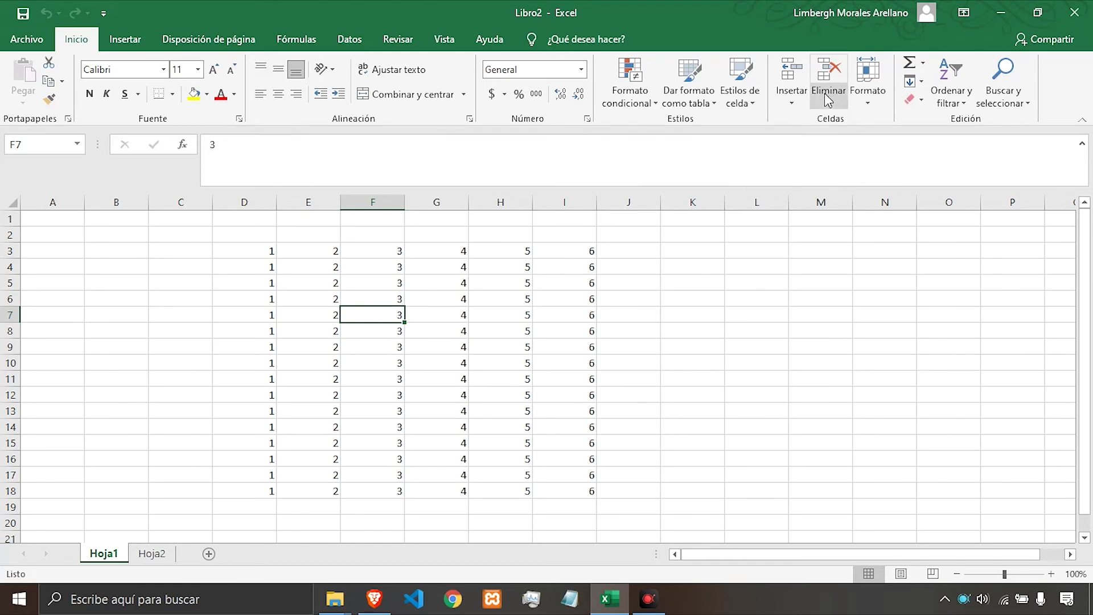
click(827, 107)
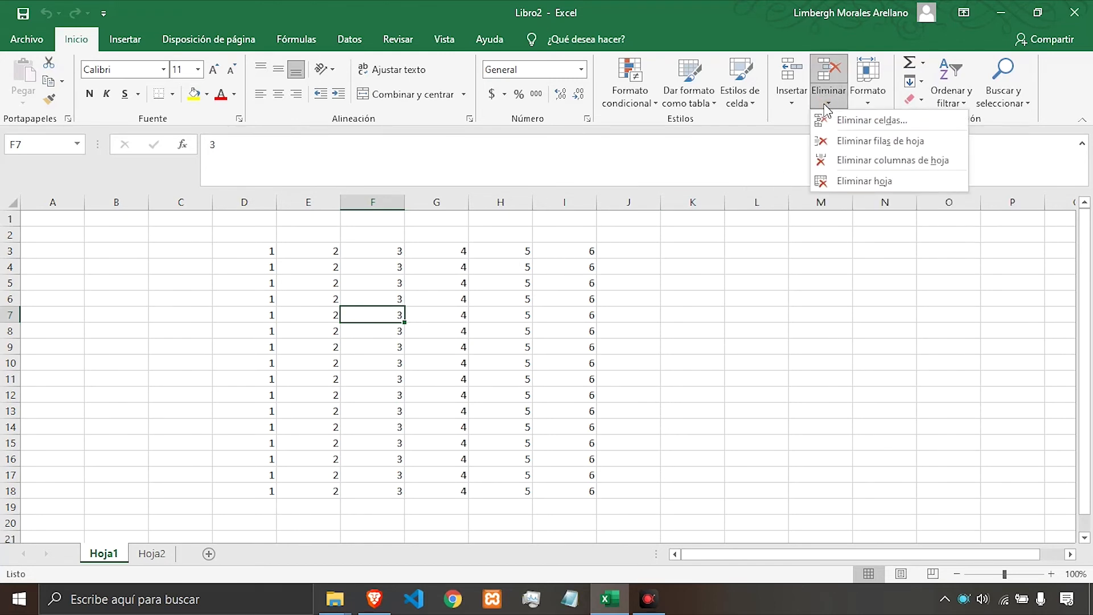
click(868, 121)
drag(786, 171, 808, 141)
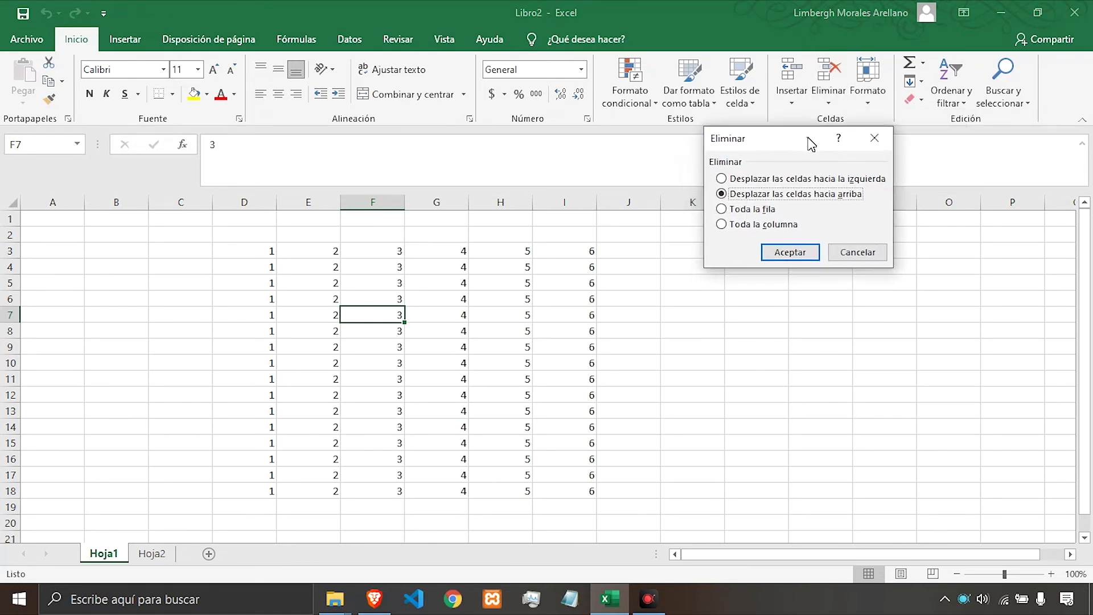
click(775, 181)
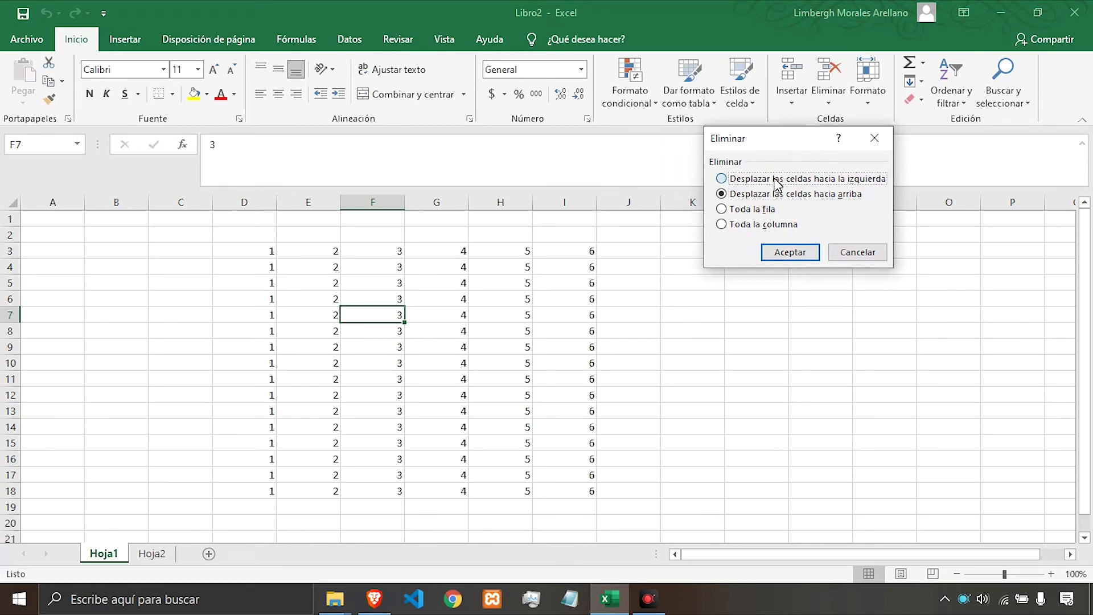
drag(765, 144, 774, 92)
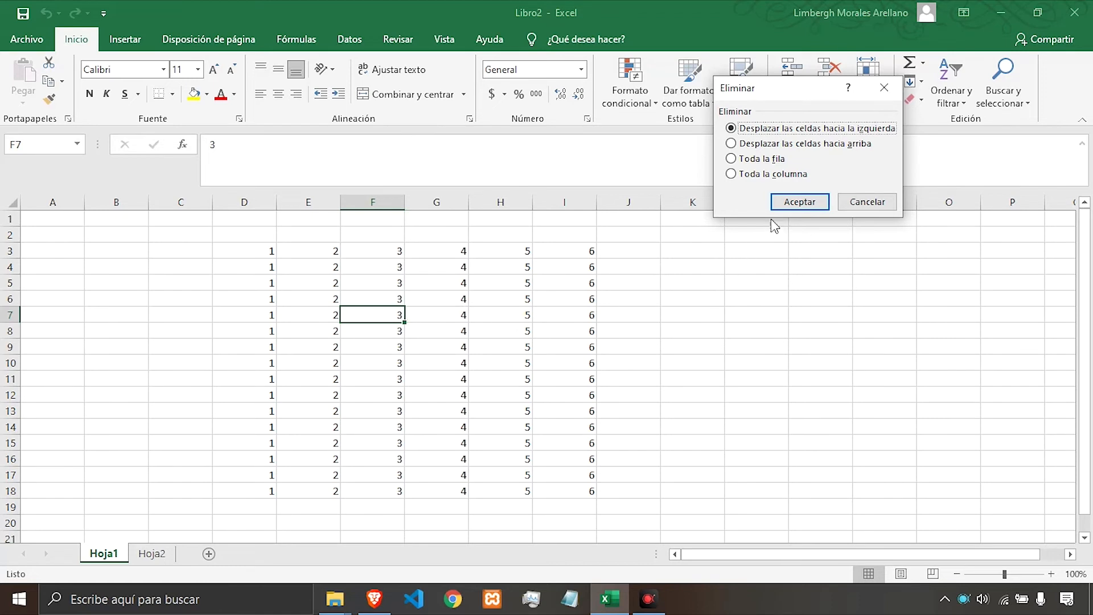
click(786, 204)
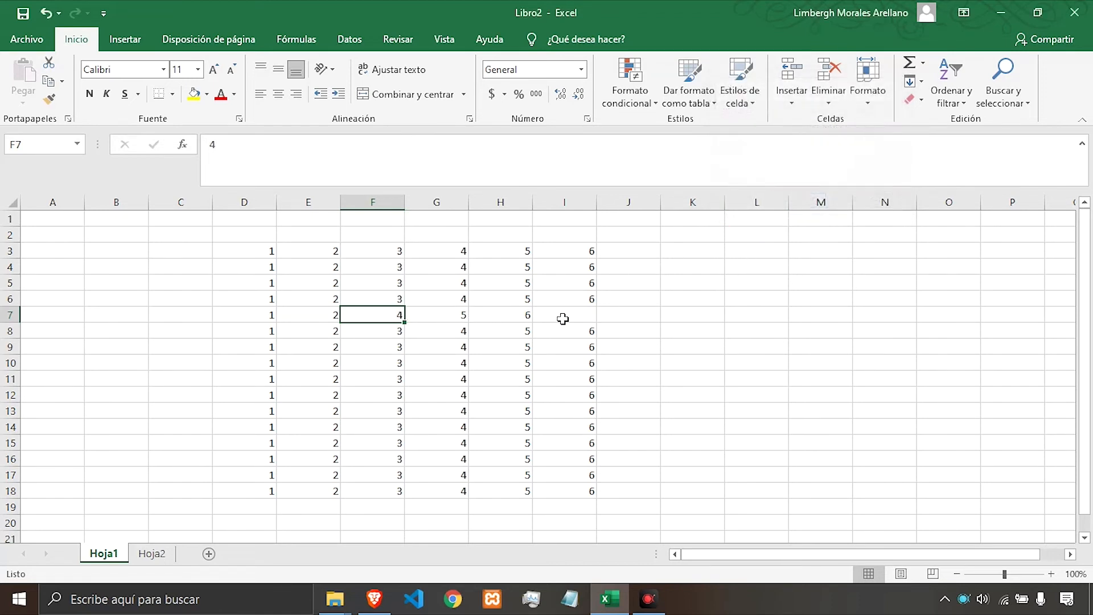
key(ctrl+z)
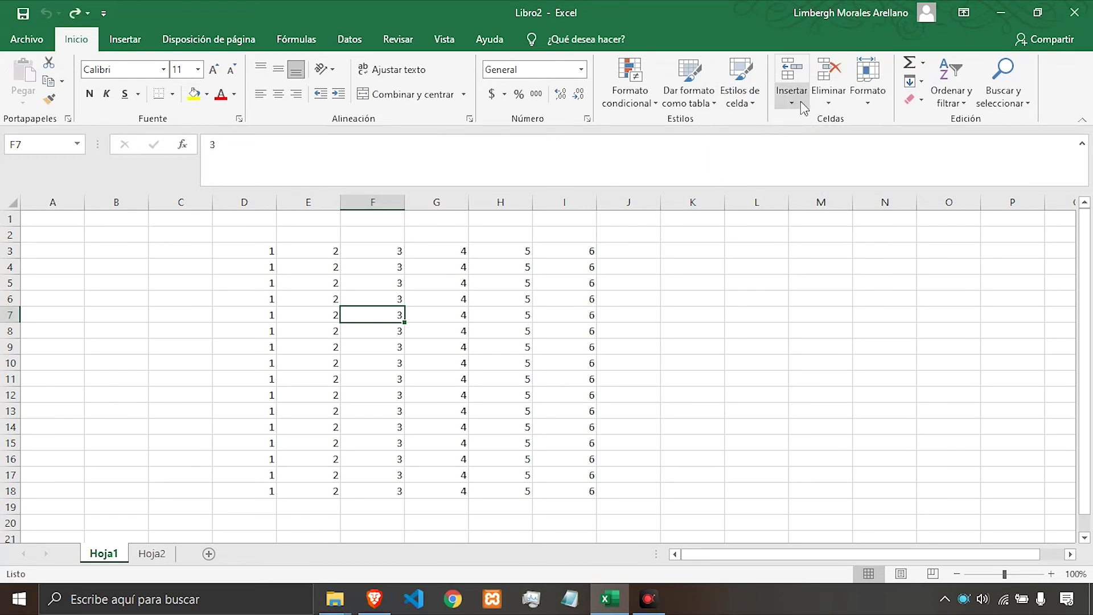
Delete cell F7, shifting the cells below it up.
click(828, 101)
click(829, 124)
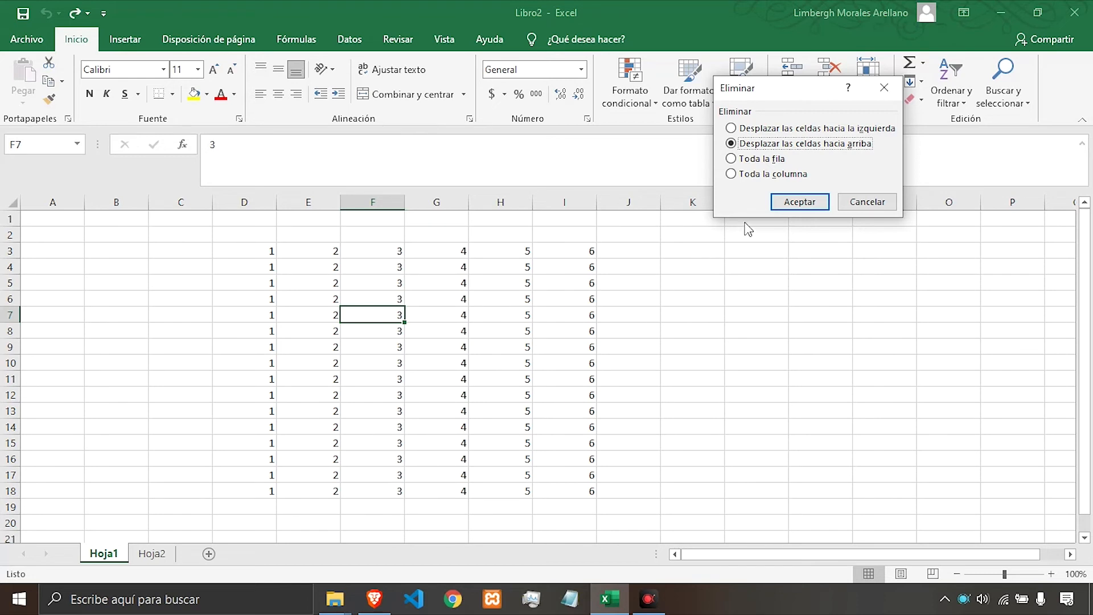
click(794, 204)
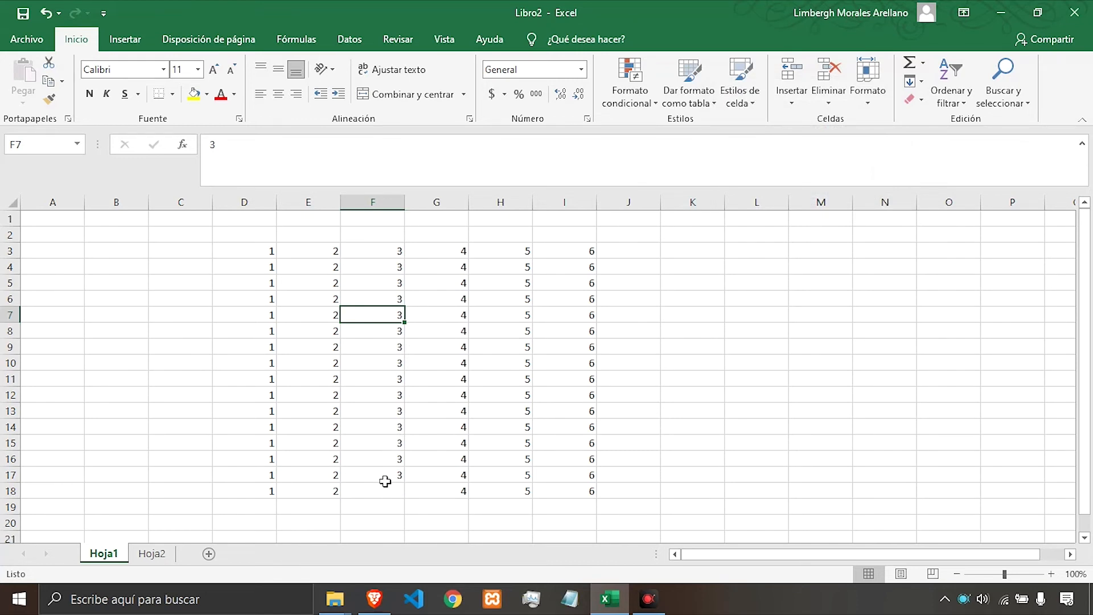
Undo the last deletion, then delete the entire row of cell F7 through the Delete Cells dialog and undo it.
key(ctrl+z)
click(386, 336)
click(390, 314)
click(828, 101)
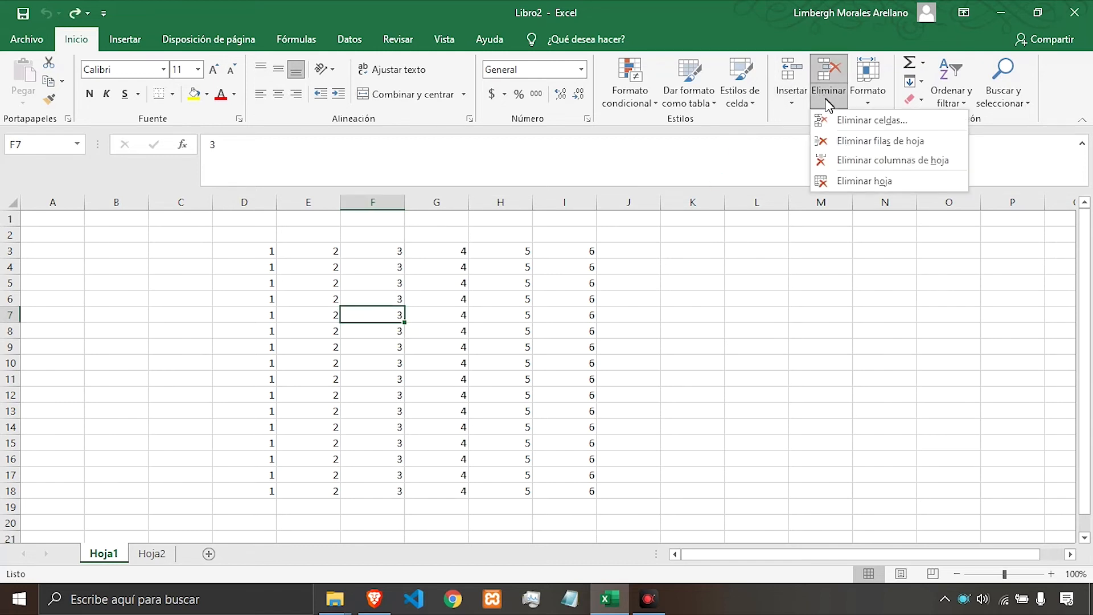
click(835, 121)
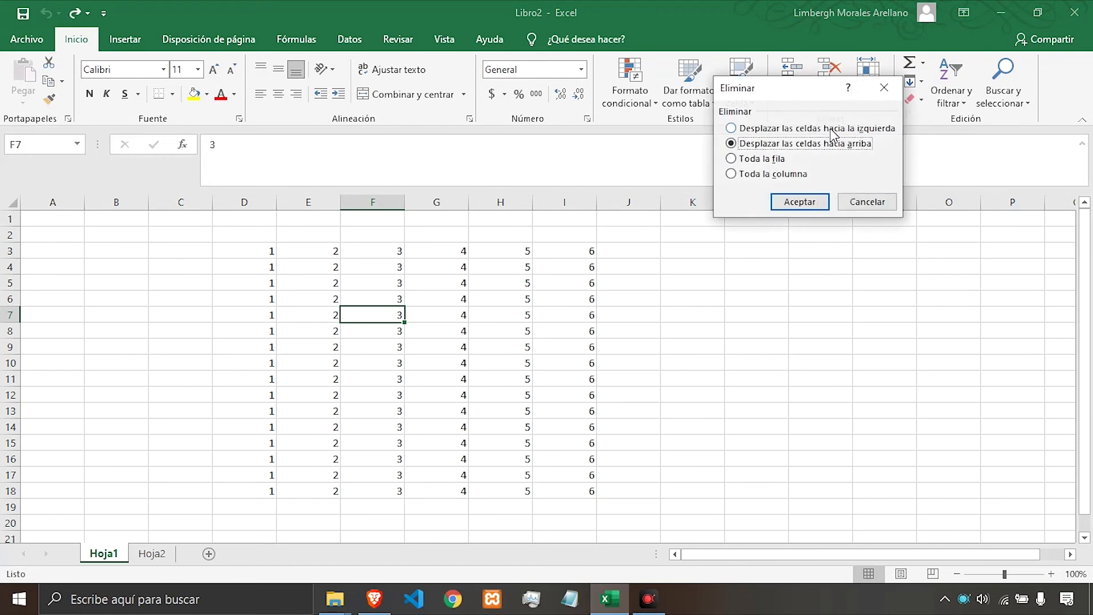
click(767, 161)
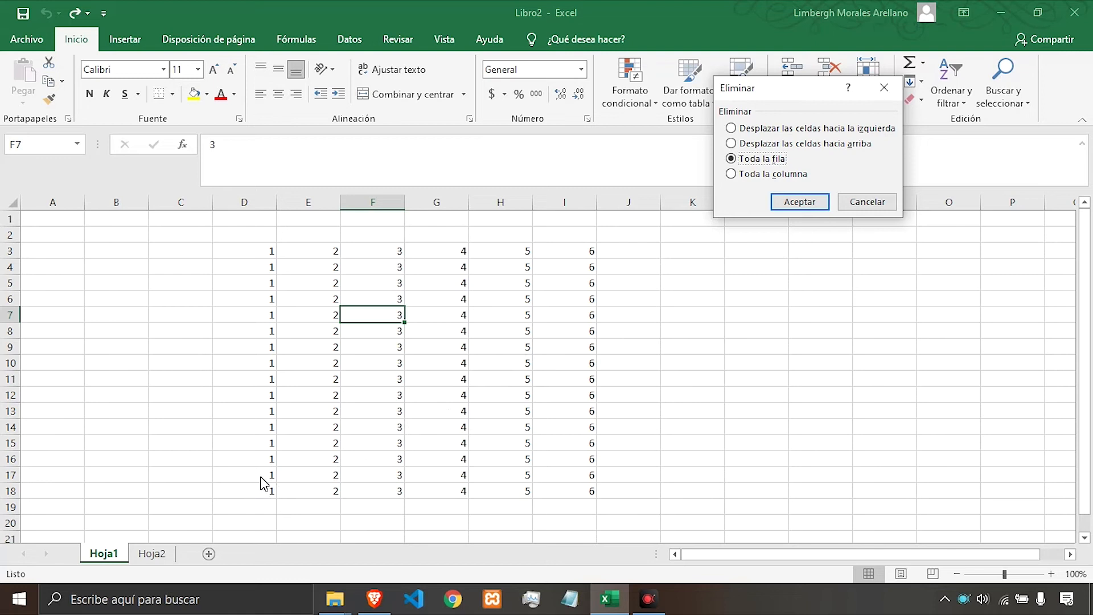
click(788, 203)
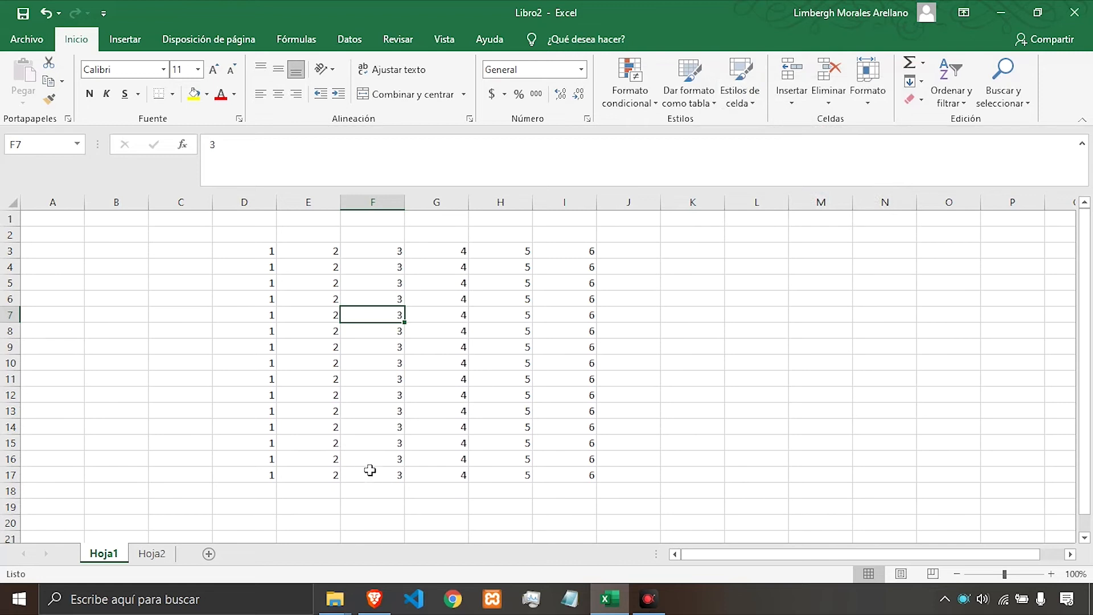
key(ctrl+z)
Delete the entire column of cell F7 through the Delete Cells dialog, and undo the deletion.
click(825, 97)
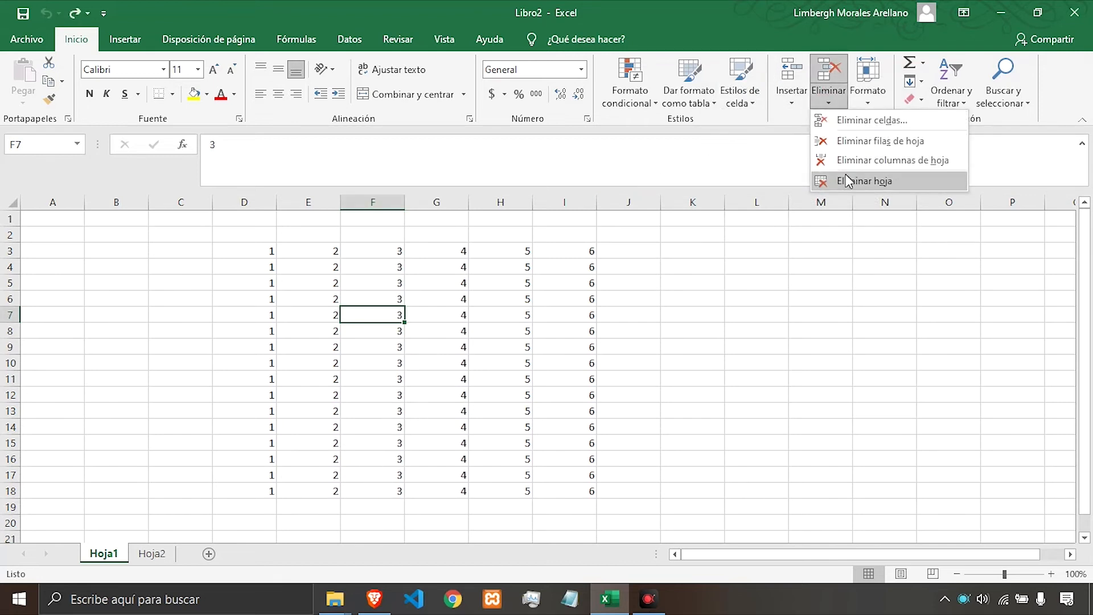
click(852, 121)
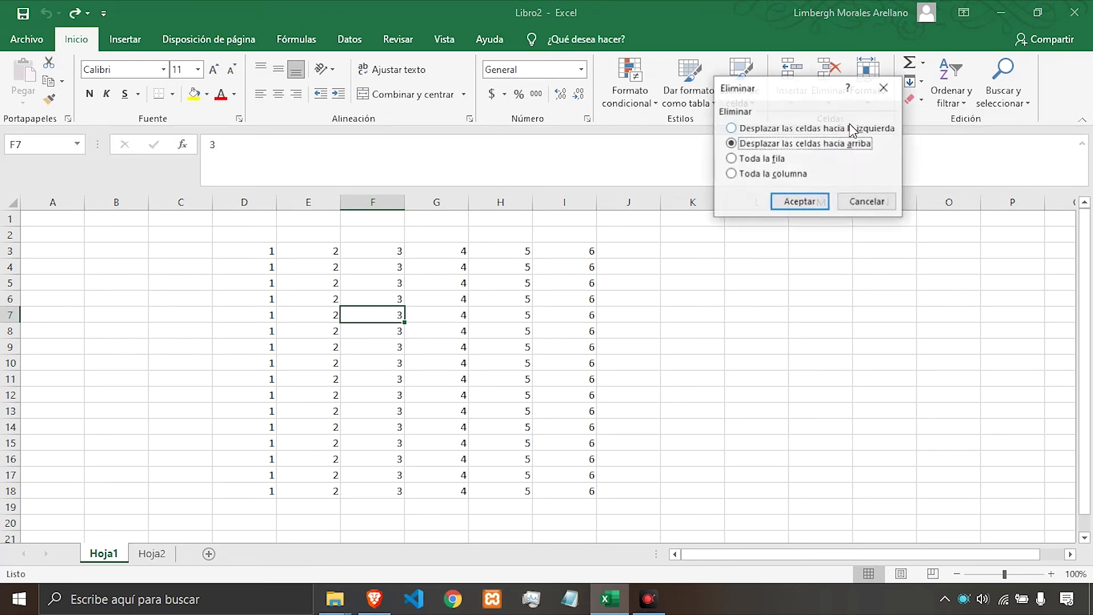
click(798, 176)
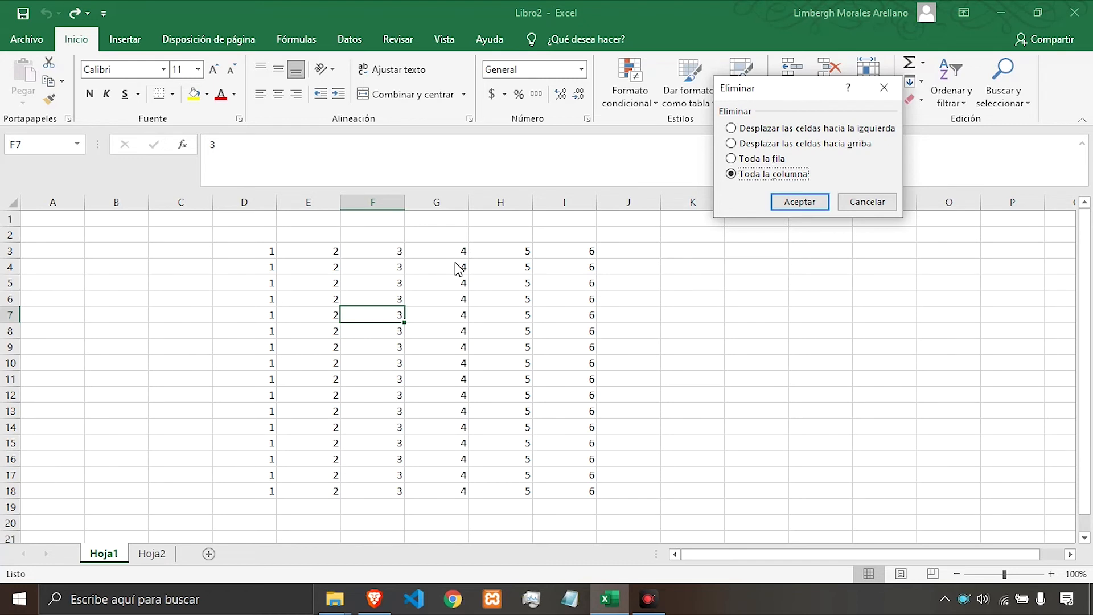
click(784, 202)
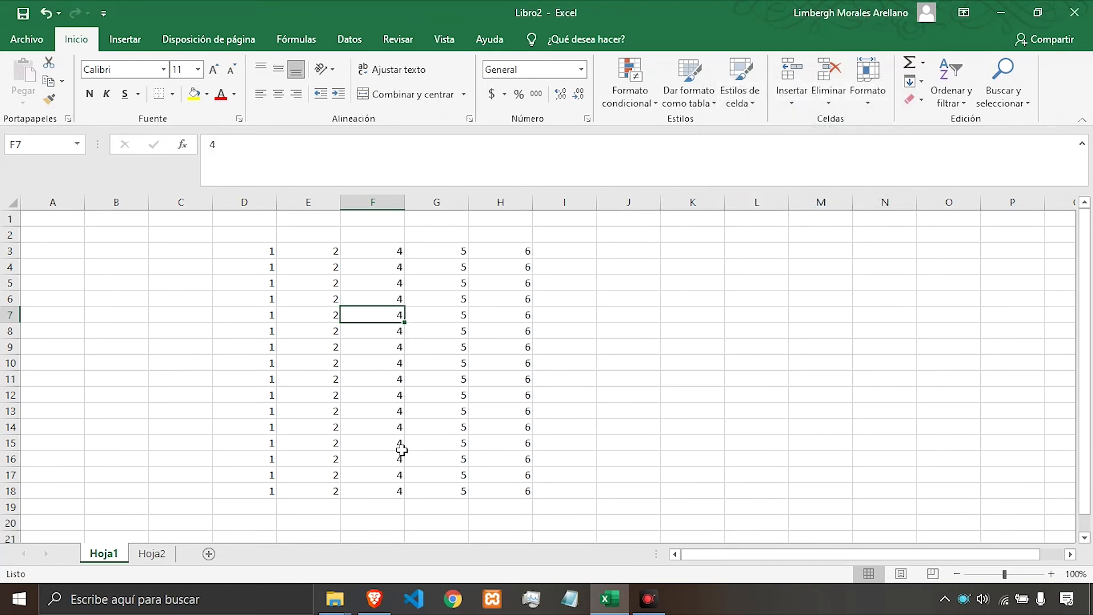
key(ctrl+z)
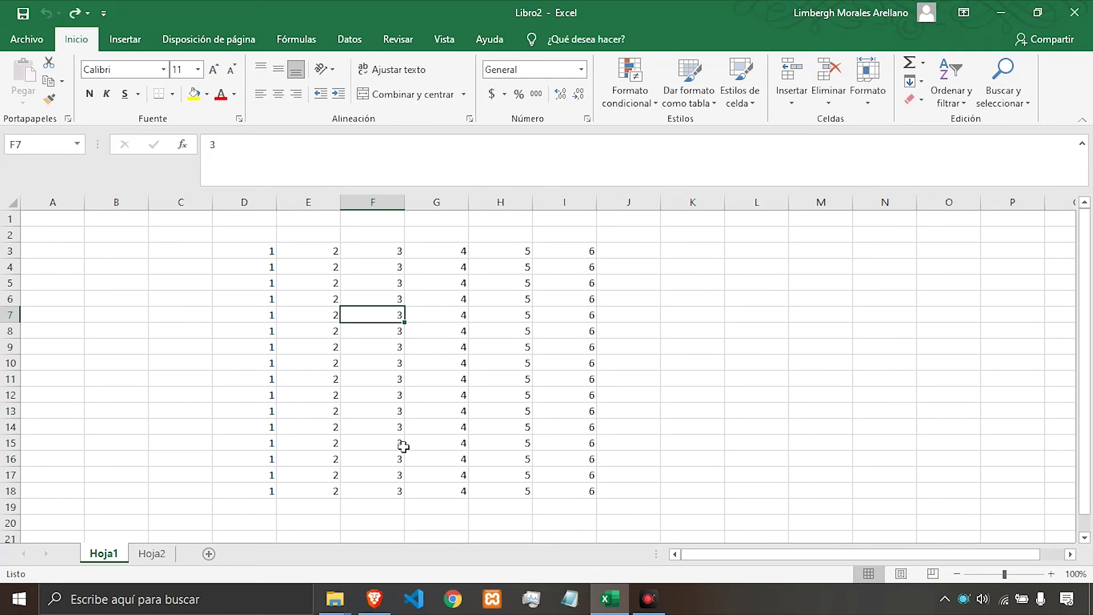
Select cell F5, delete its sheet row, and undo the deletion.
click(405, 284)
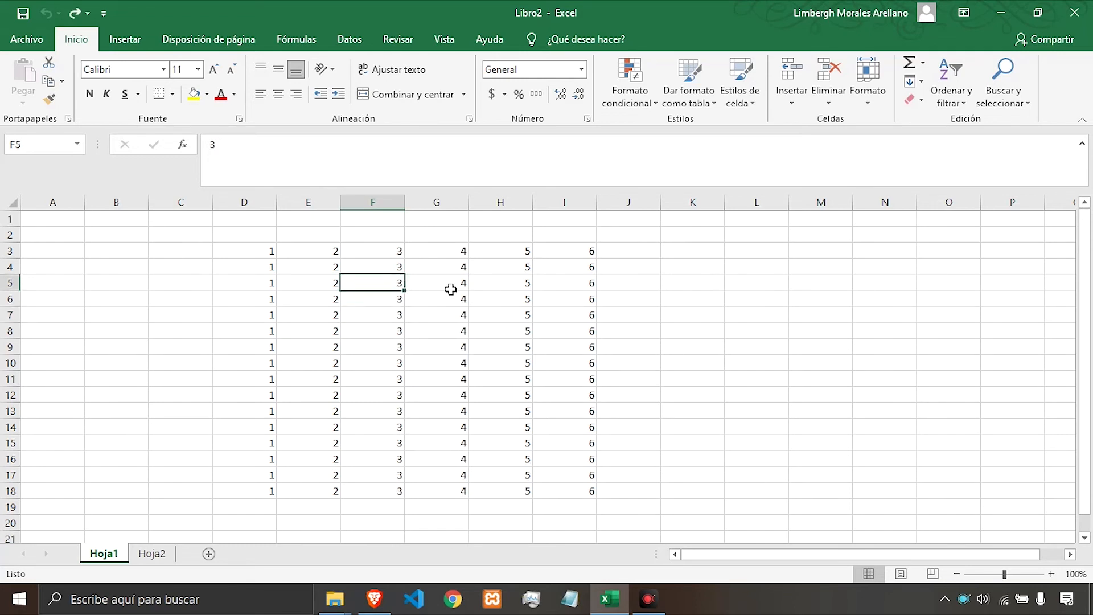
click(819, 107)
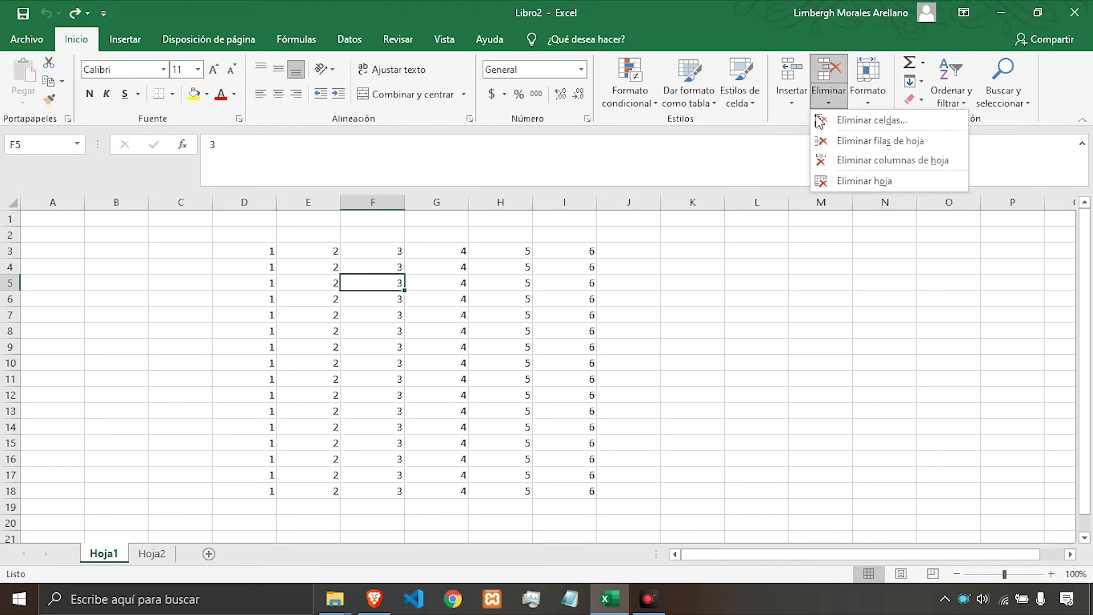
click(877, 142)
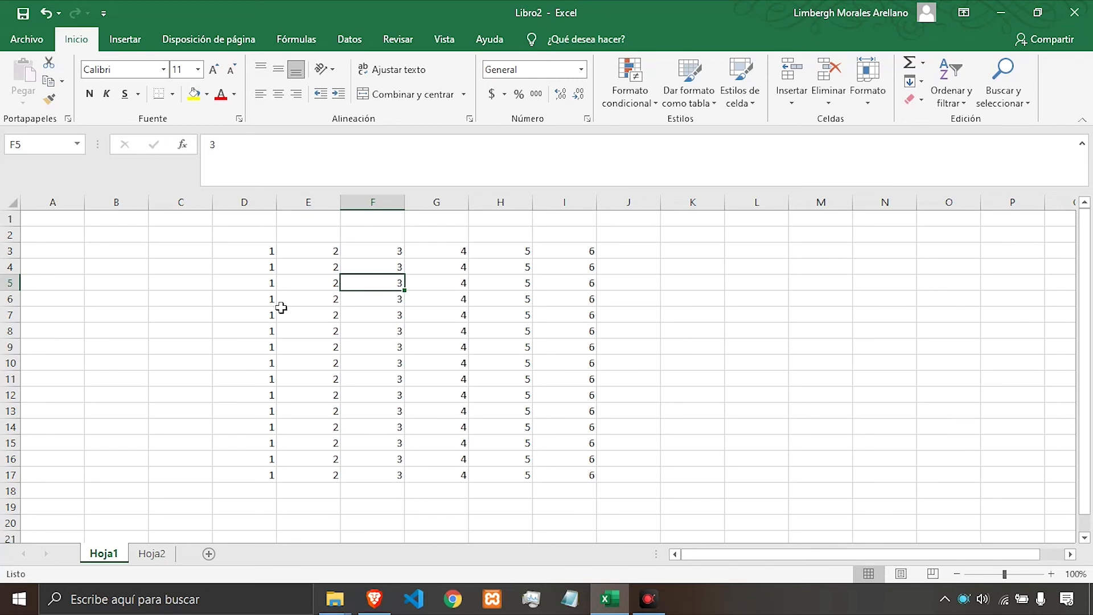
key(ctrl+z)
Delete the sheet column of cell F5 and undo the deletion.
click(826, 102)
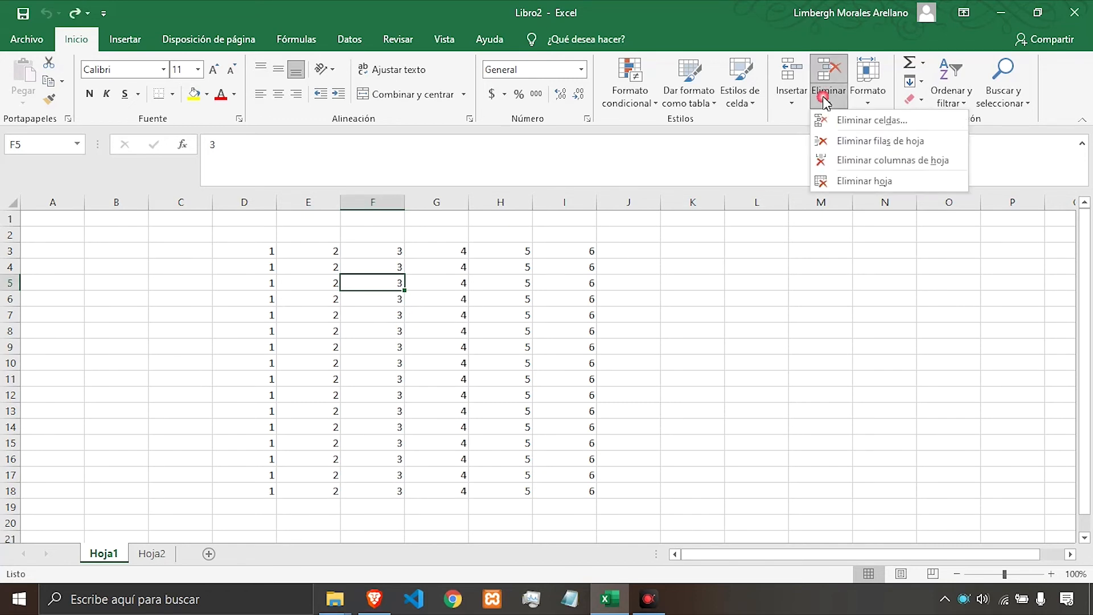
click(877, 161)
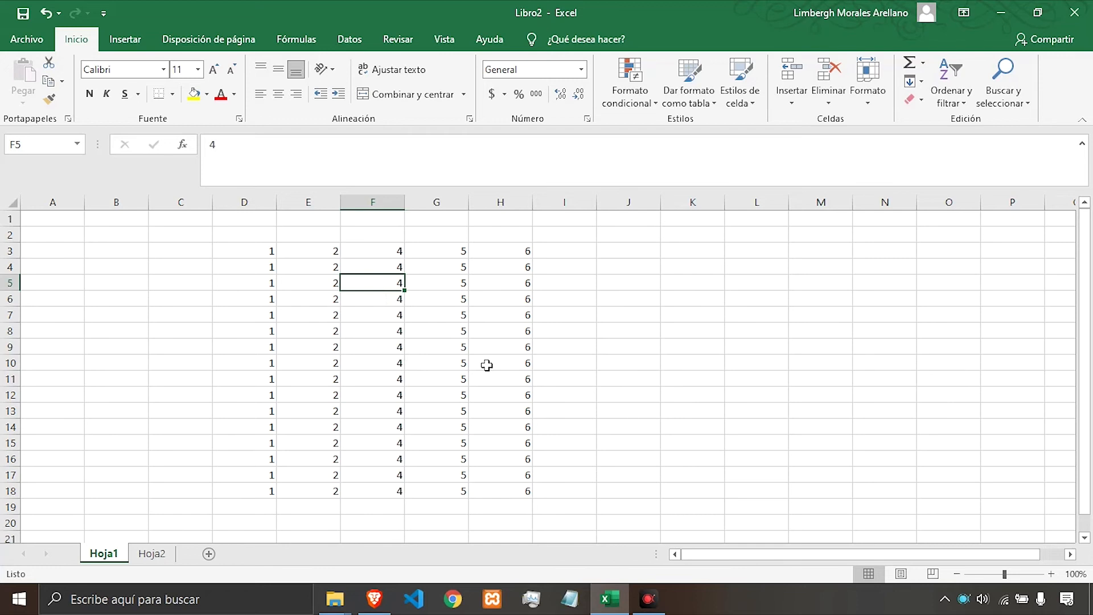
key(ctrl+z)
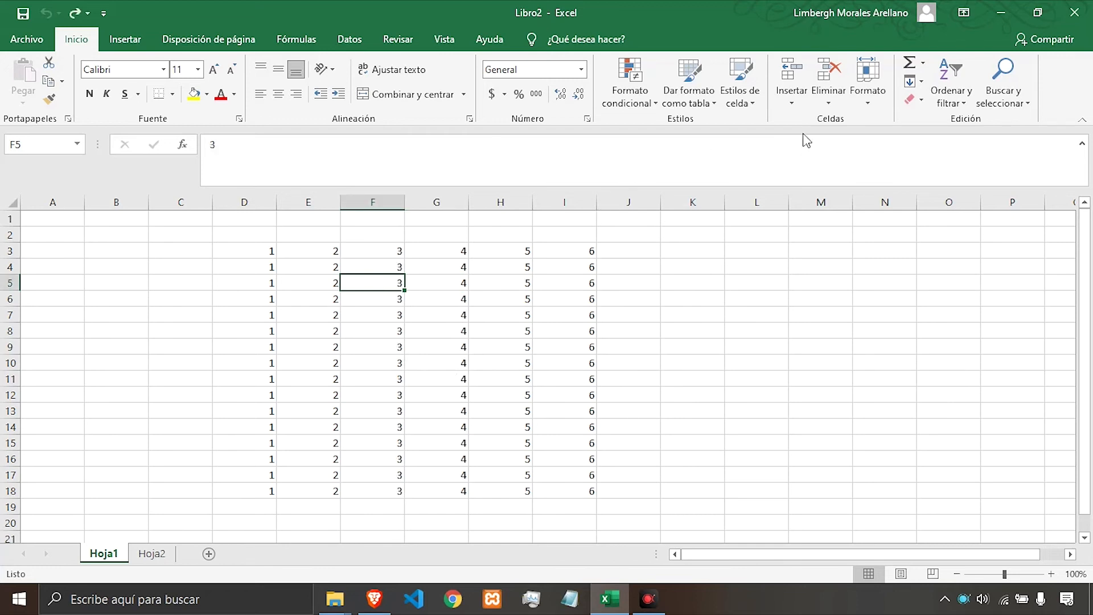
Switch to the Hoja2 worksheet and delete that sheet.
click(829, 101)
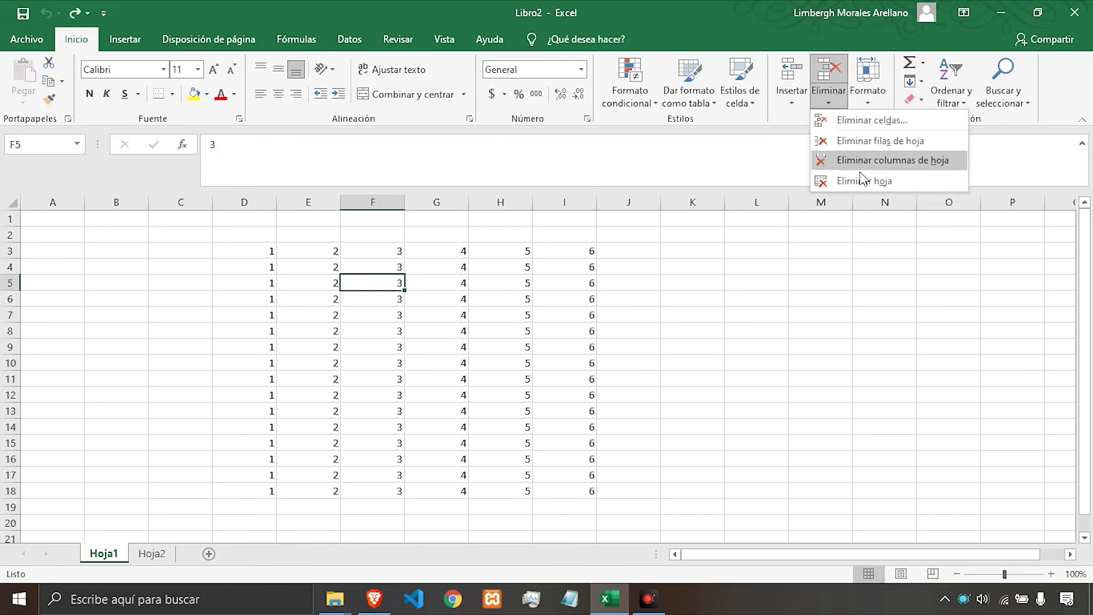
click(155, 557)
click(152, 555)
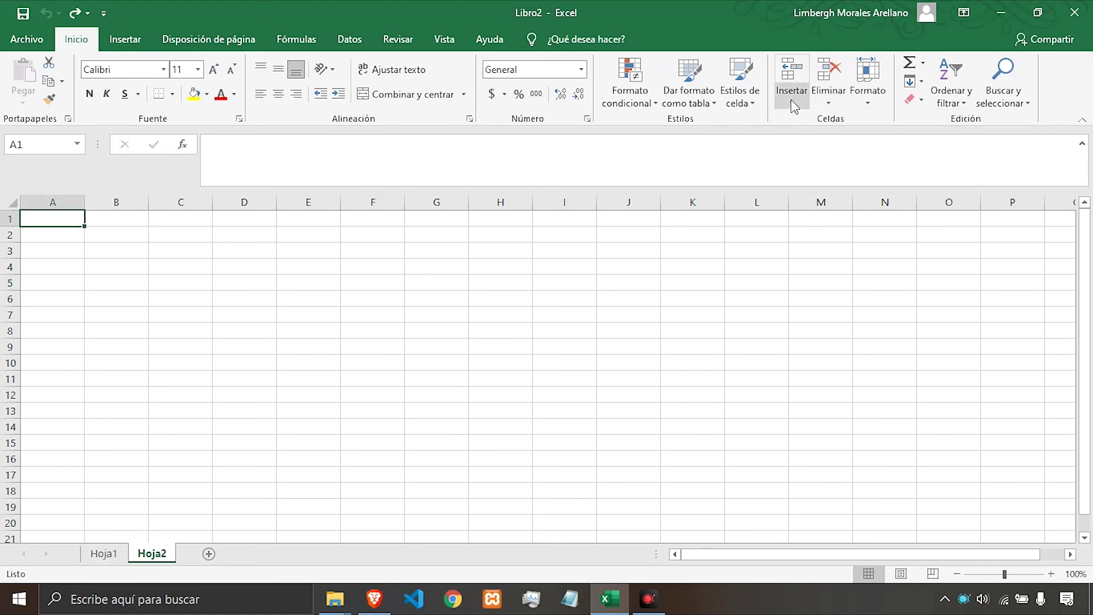
click(828, 97)
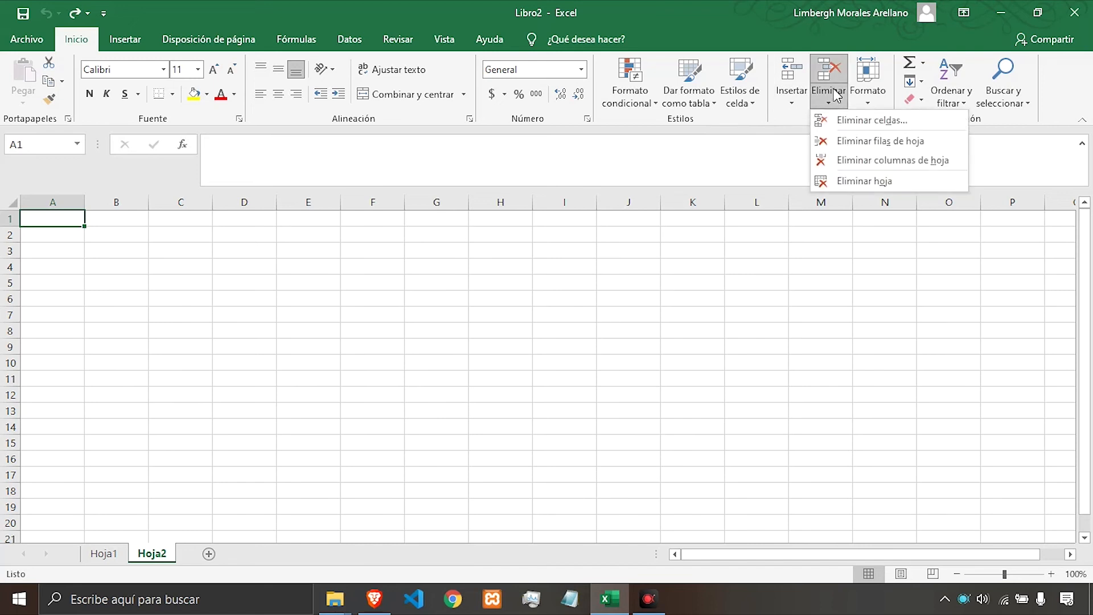
click(851, 181)
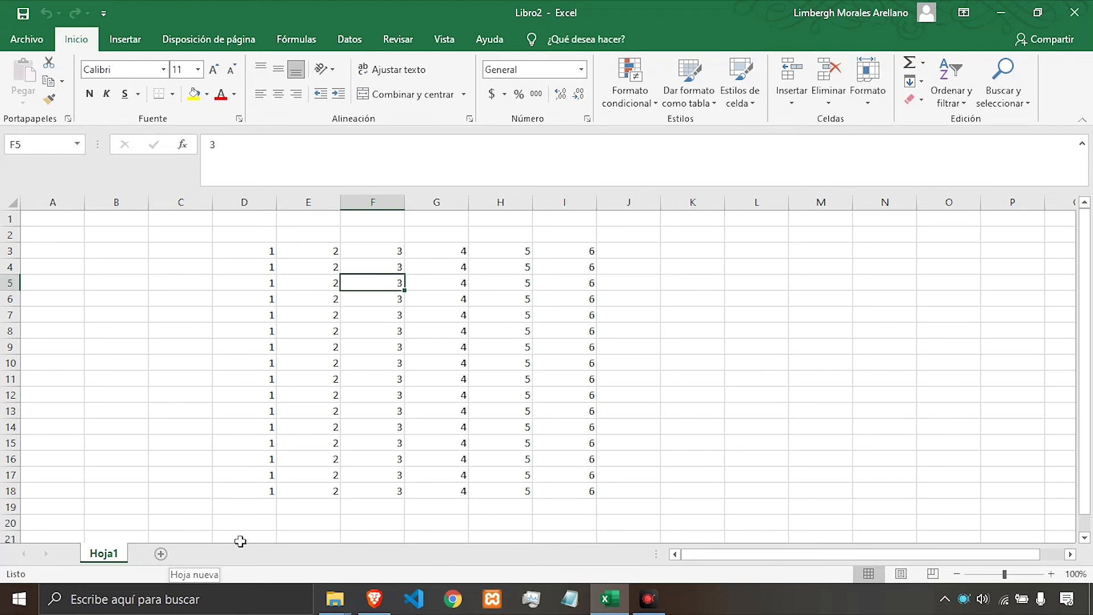
click(632, 365)
click(510, 364)
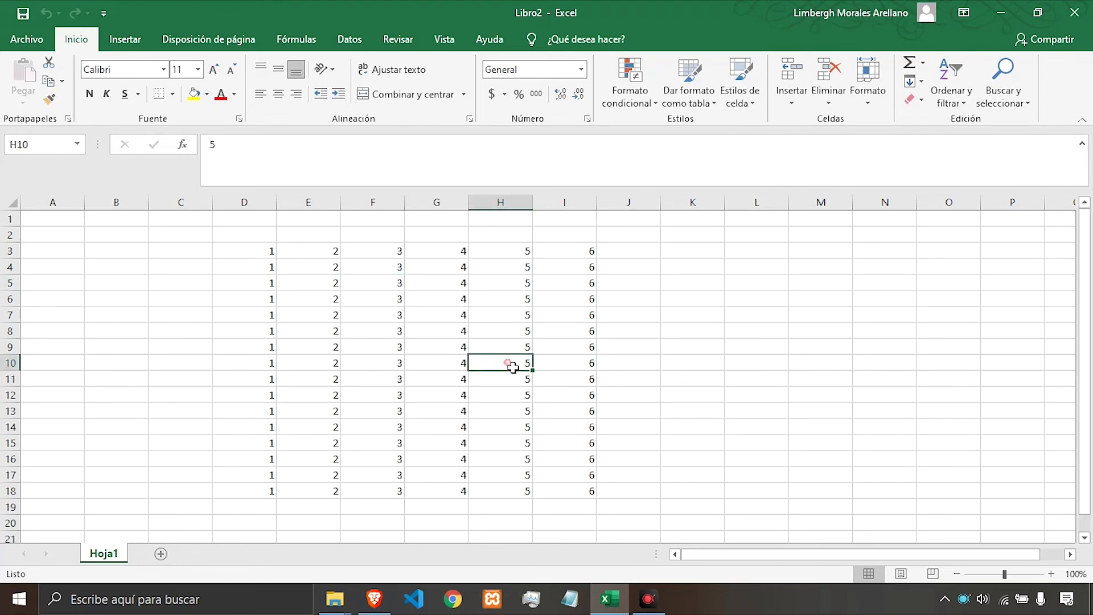
click(402, 347)
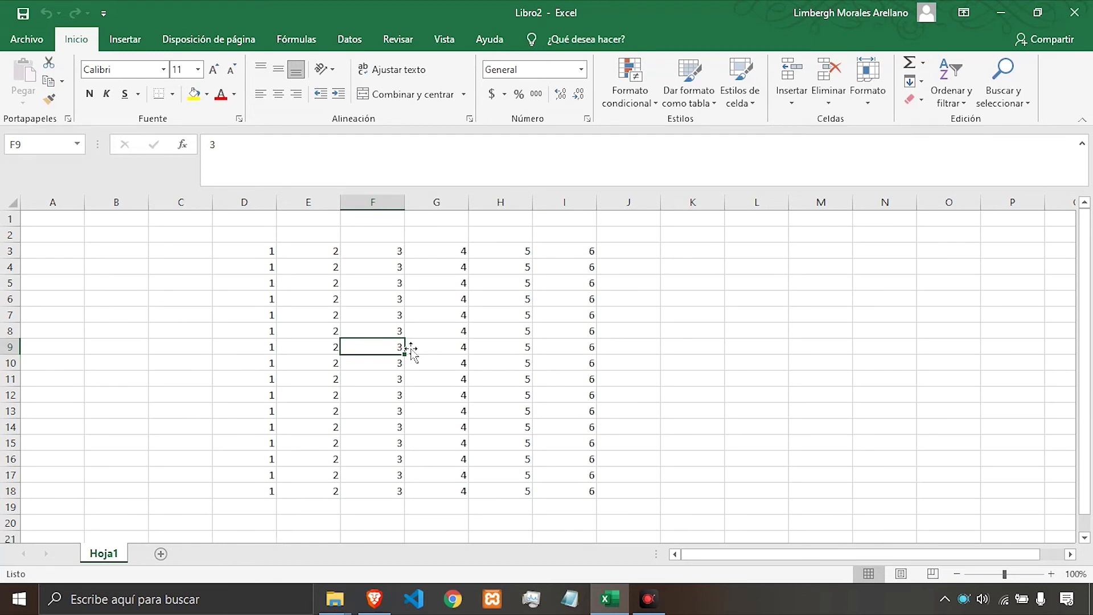
click(481, 337)
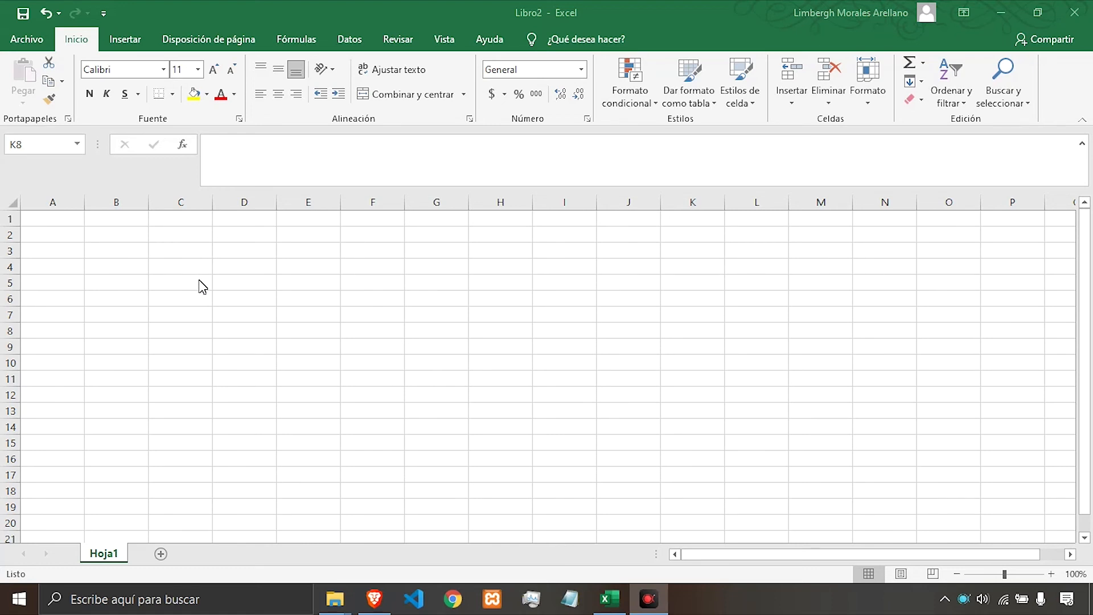
Select the range C3:I11 and change its row height through the Row Height dialog.
drag(184, 256, 575, 381)
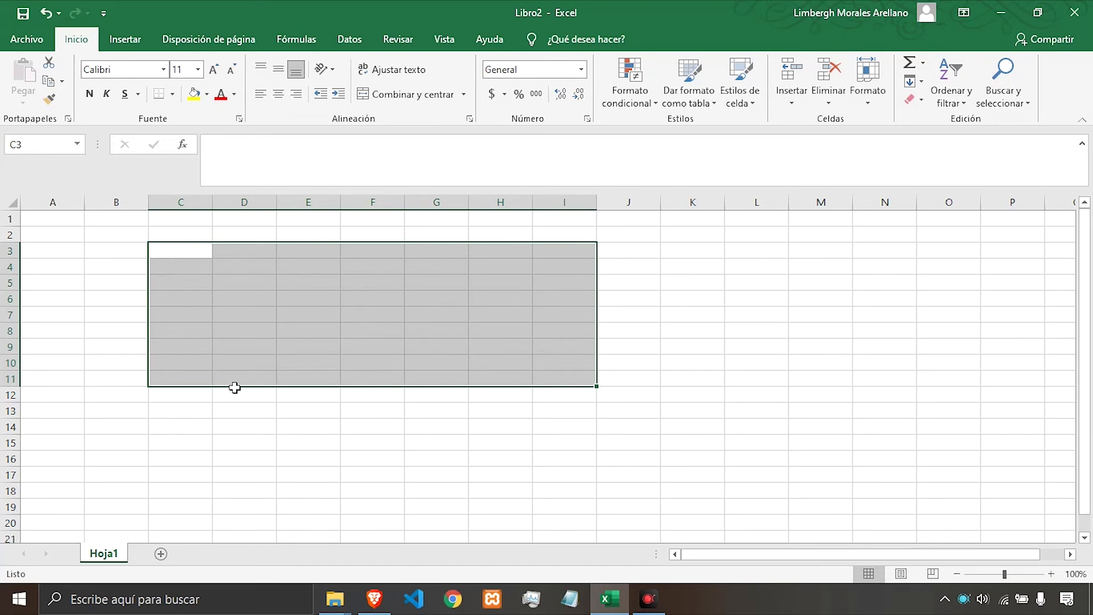
click(864, 101)
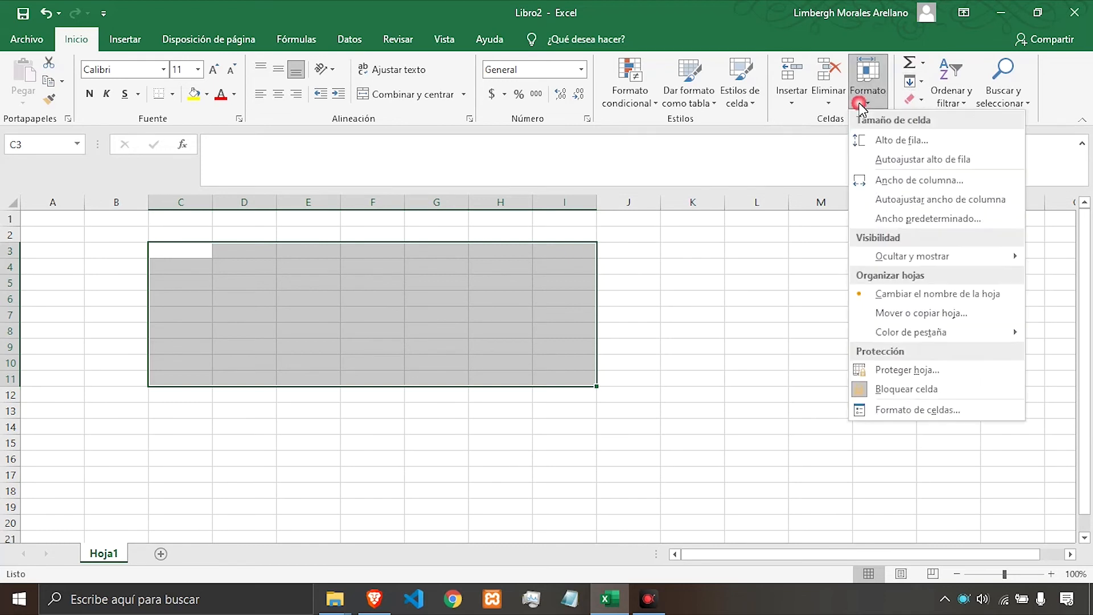
click(881, 140)
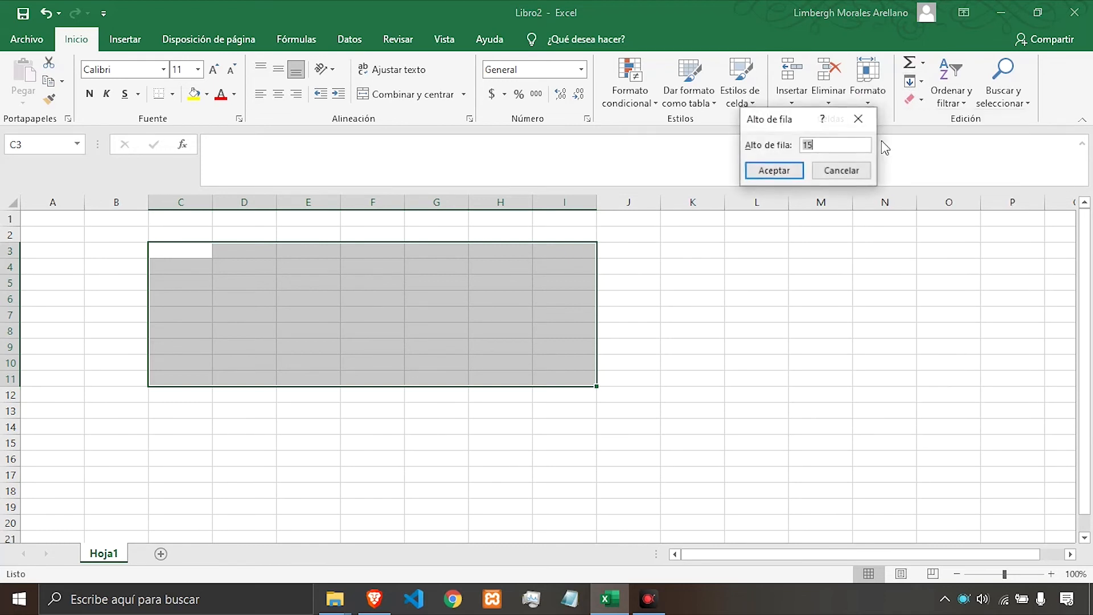
drag(788, 116, 793, 112)
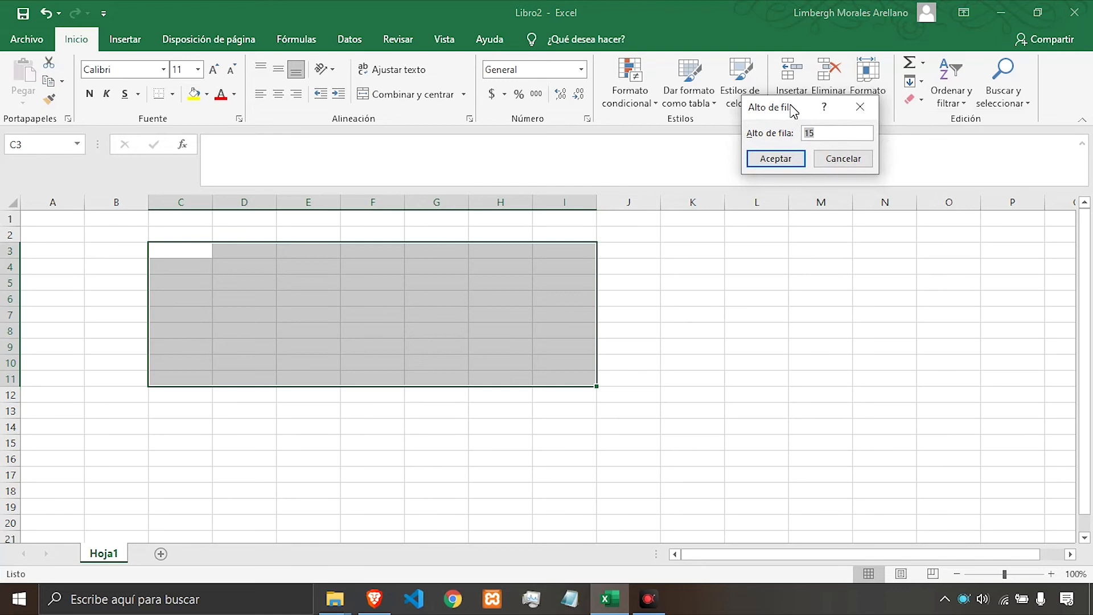
click(832, 133)
click(790, 159)
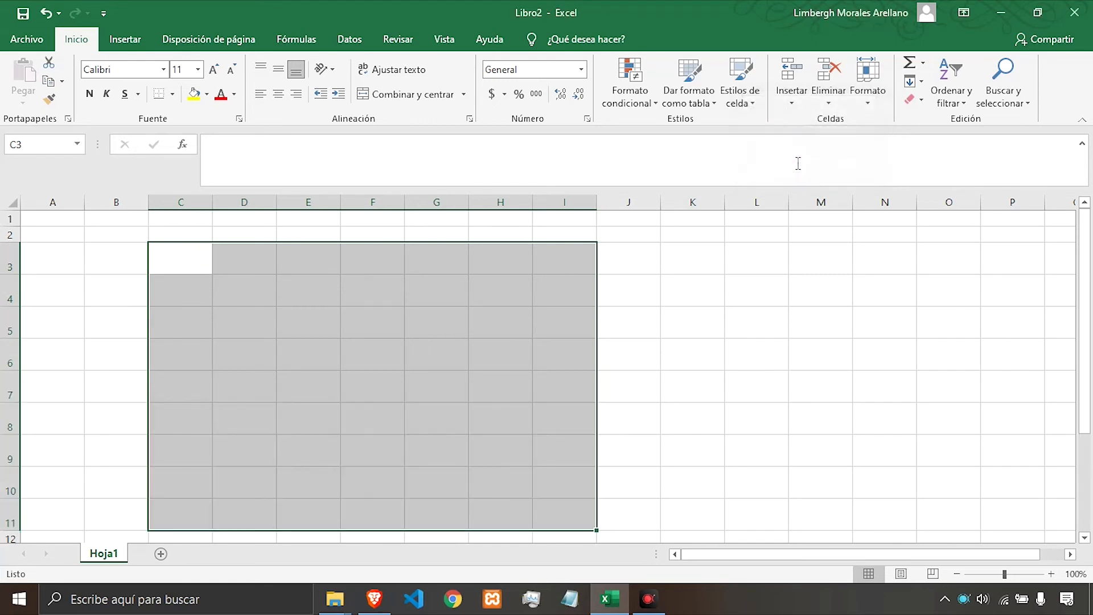
Scroll up and down the sheet to examine the resized rows.
scroll(689, 360, down, 2)
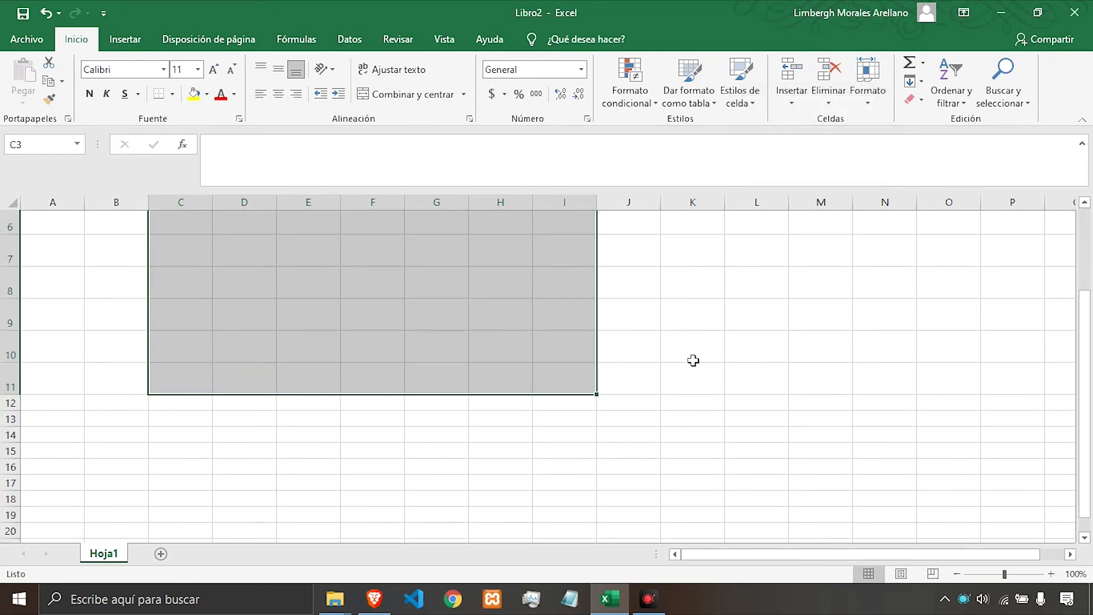
scroll(689, 360, up, 2)
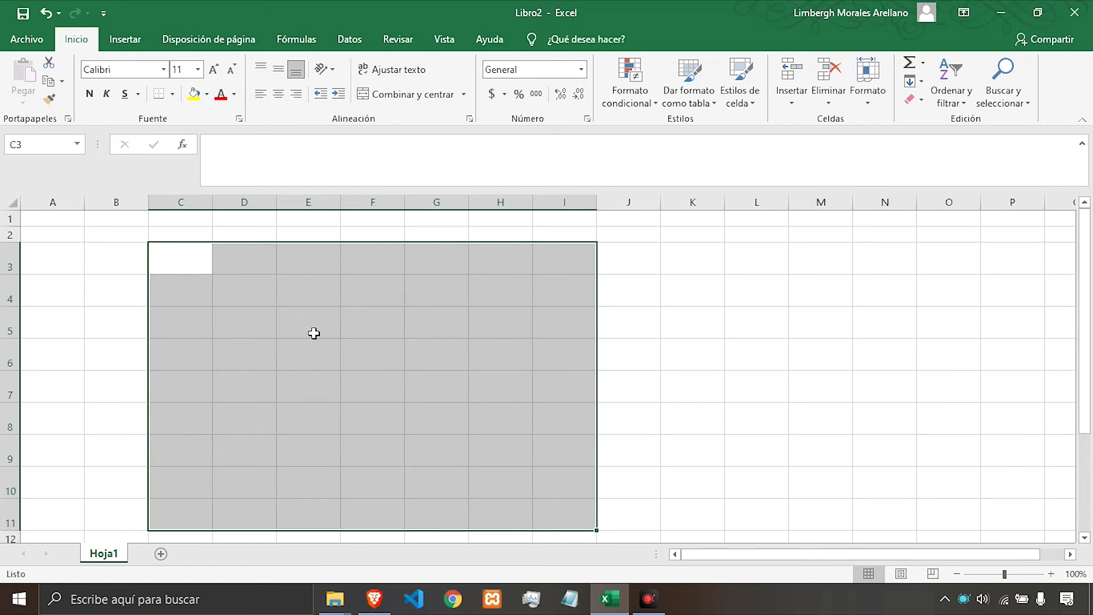
scroll(313, 333, down, 5)
scroll(316, 335, up, 5)
scroll(318, 337, down, 3)
scroll(319, 337, up, 2)
scroll(116, 390, down, 1)
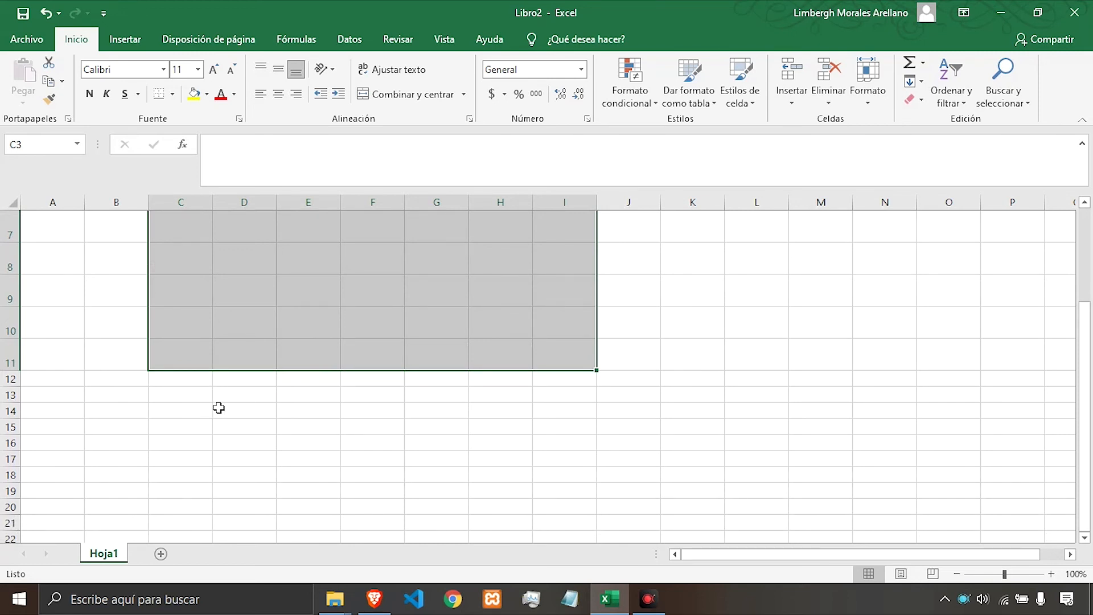
scroll(368, 415, up, 2)
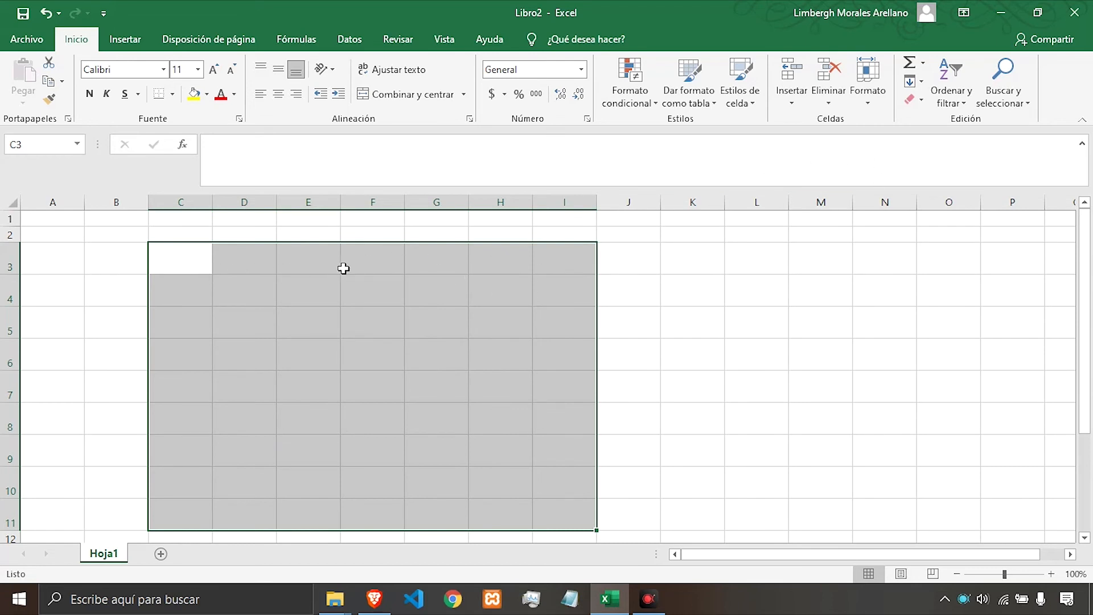
Set the column width of the selected columns C to I to 5.
click(873, 104)
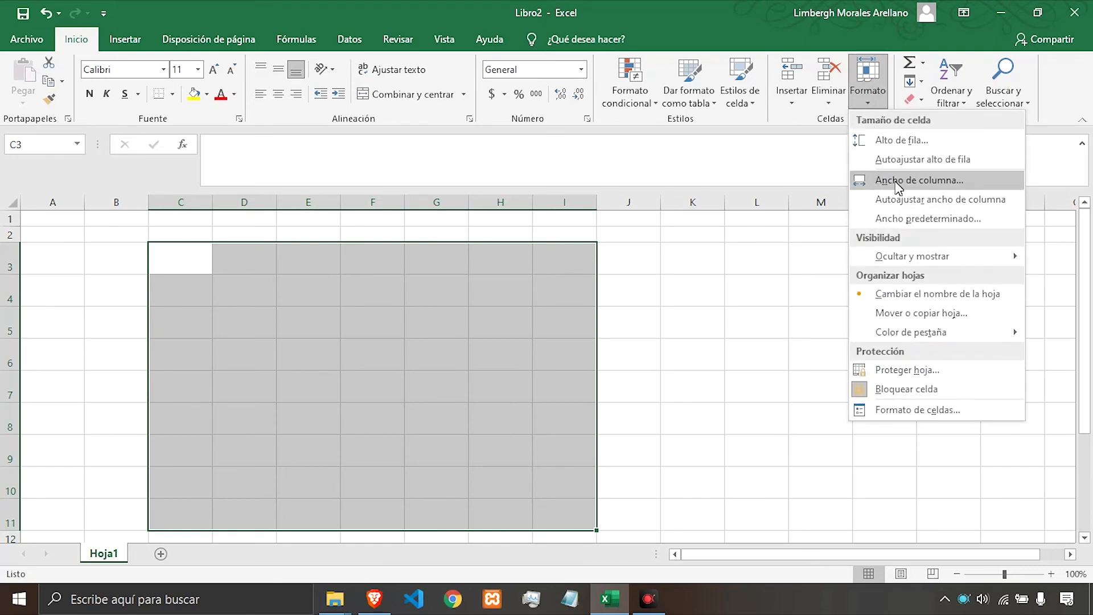
click(895, 181)
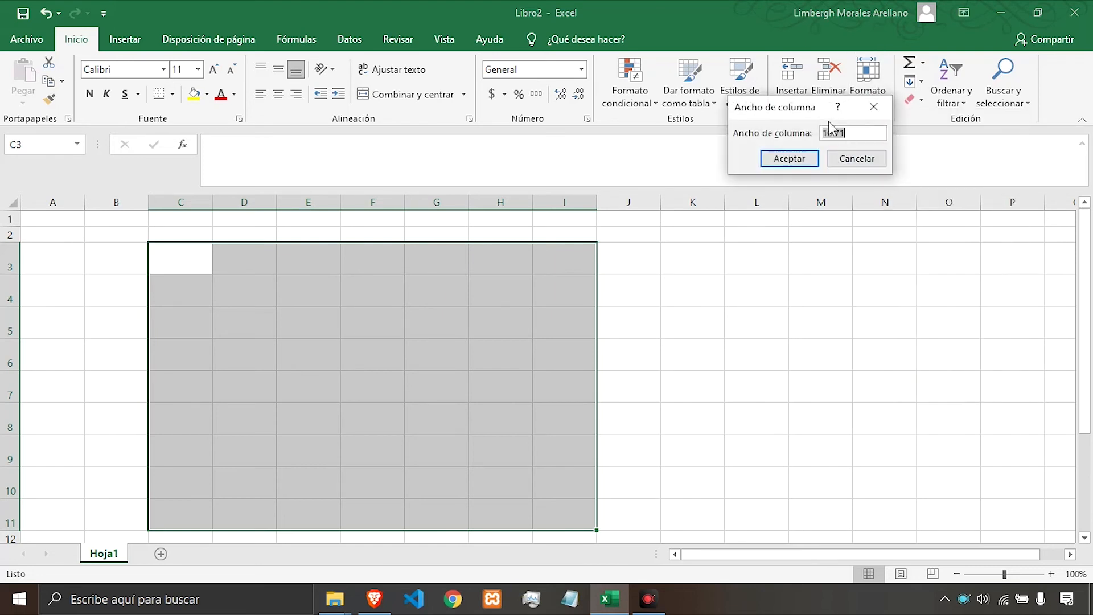
drag(794, 111, 735, 112)
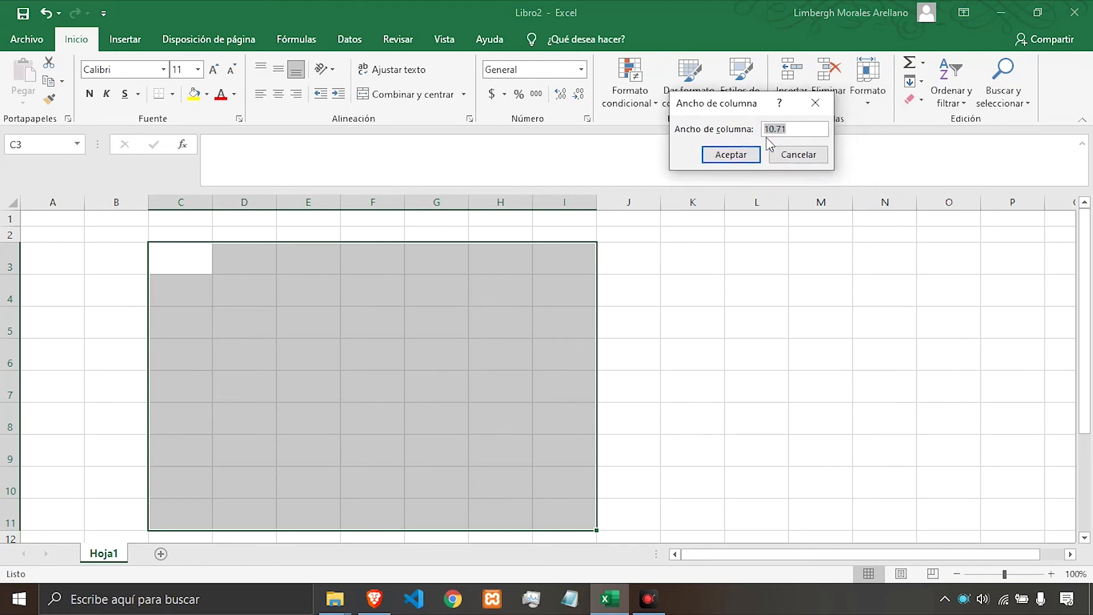
click(794, 130)
text(5)
click(720, 159)
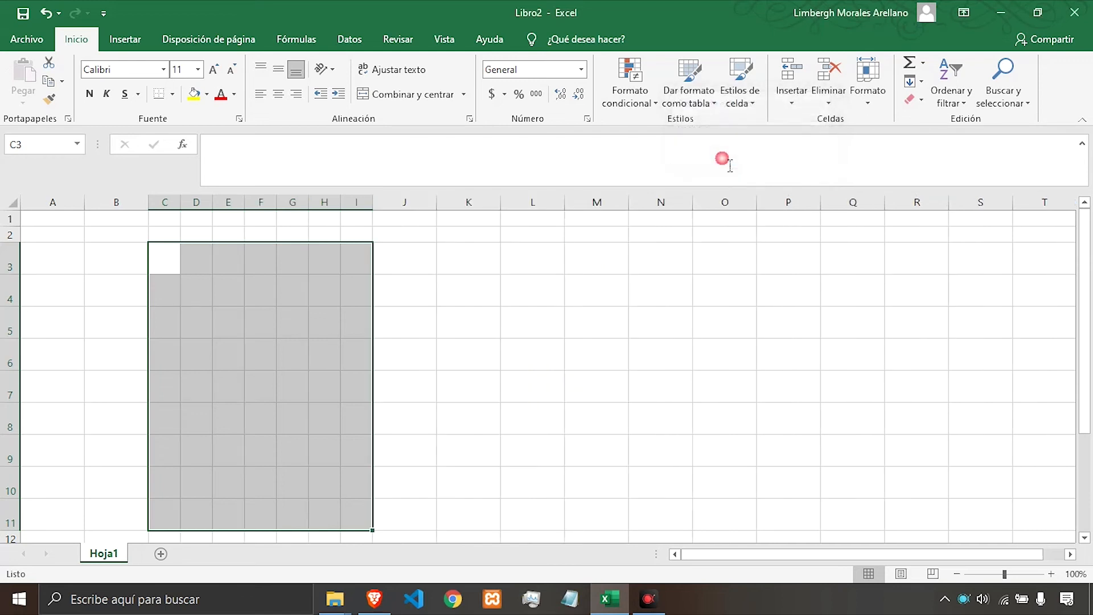
scroll(302, 294, down, 3)
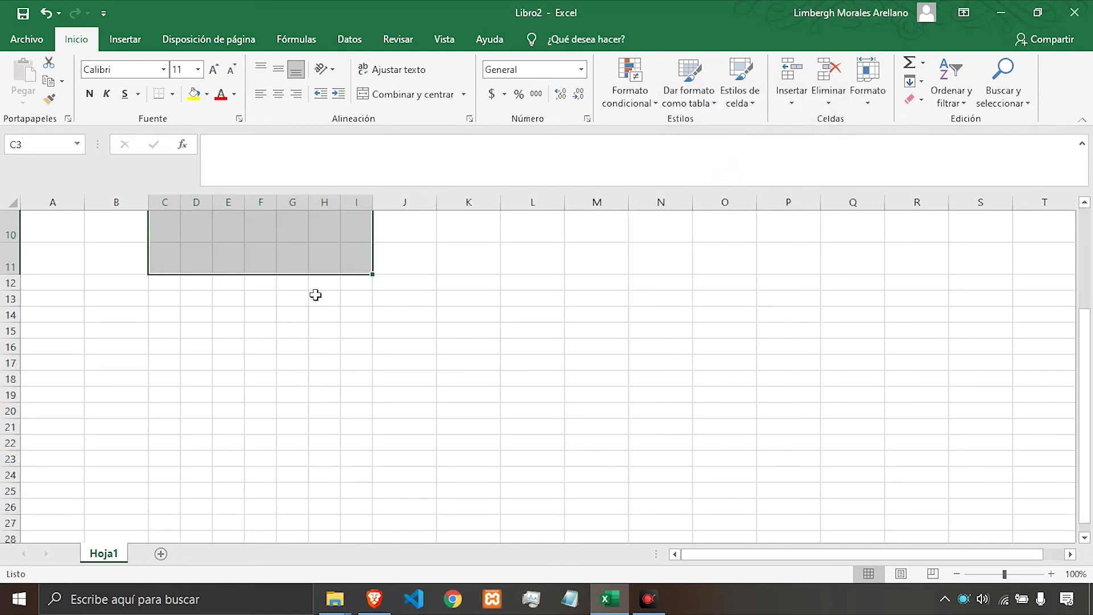
Set the row height of the selected rows 3 to 11 to 15.
scroll(315, 294, up, 1)
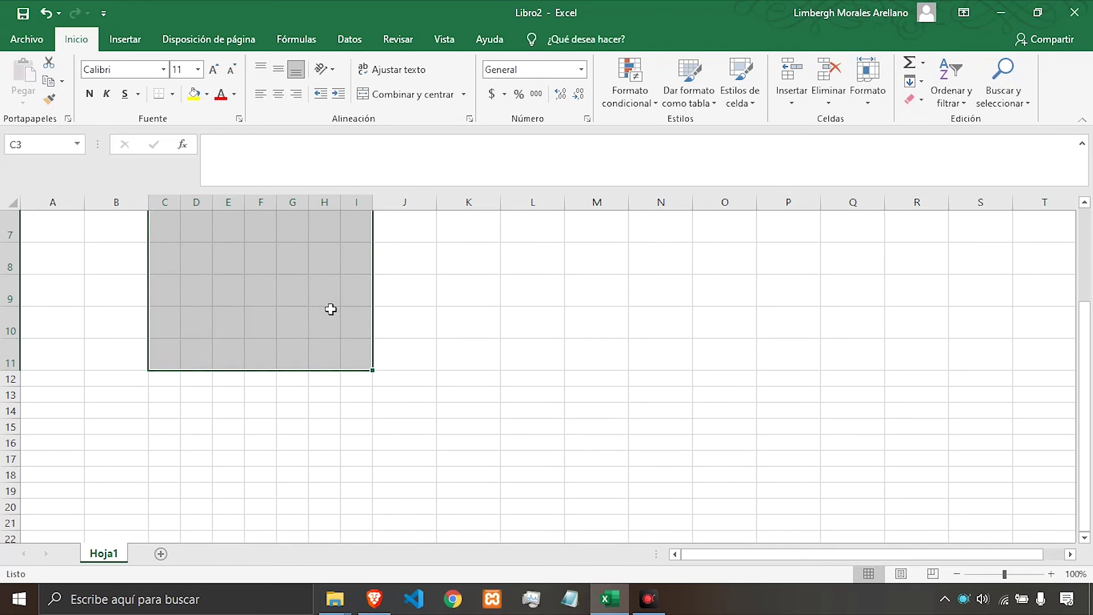
scroll(331, 309, up, 2)
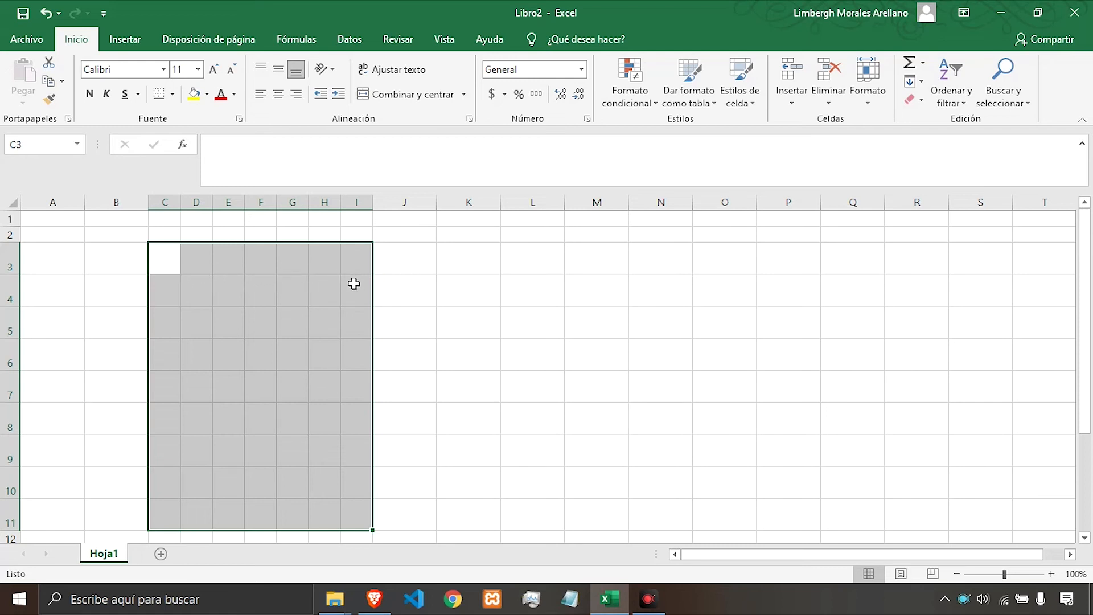
click(869, 108)
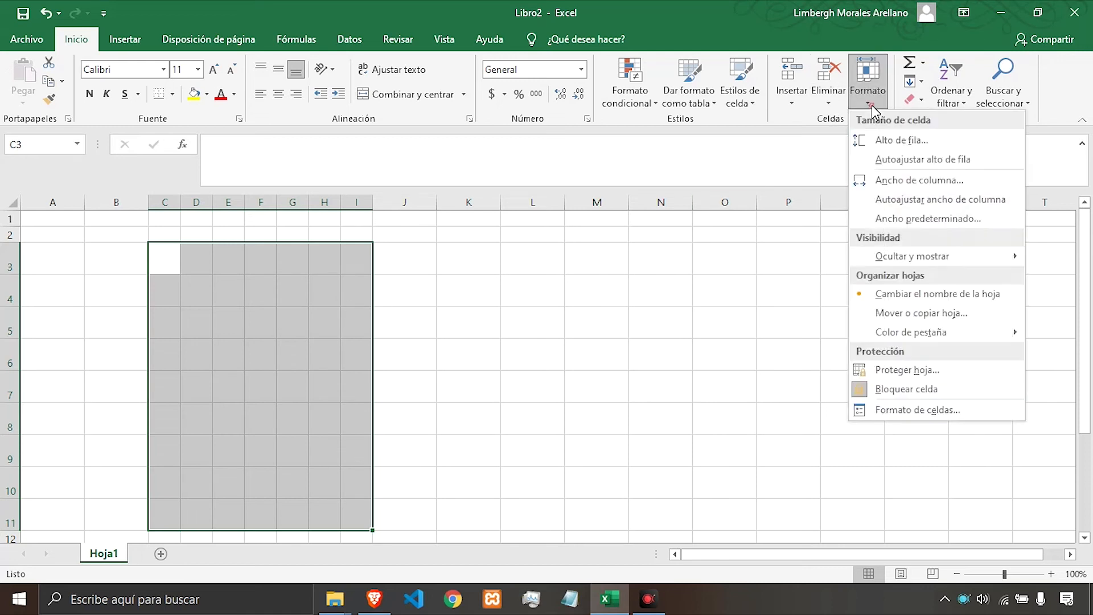
click(881, 147)
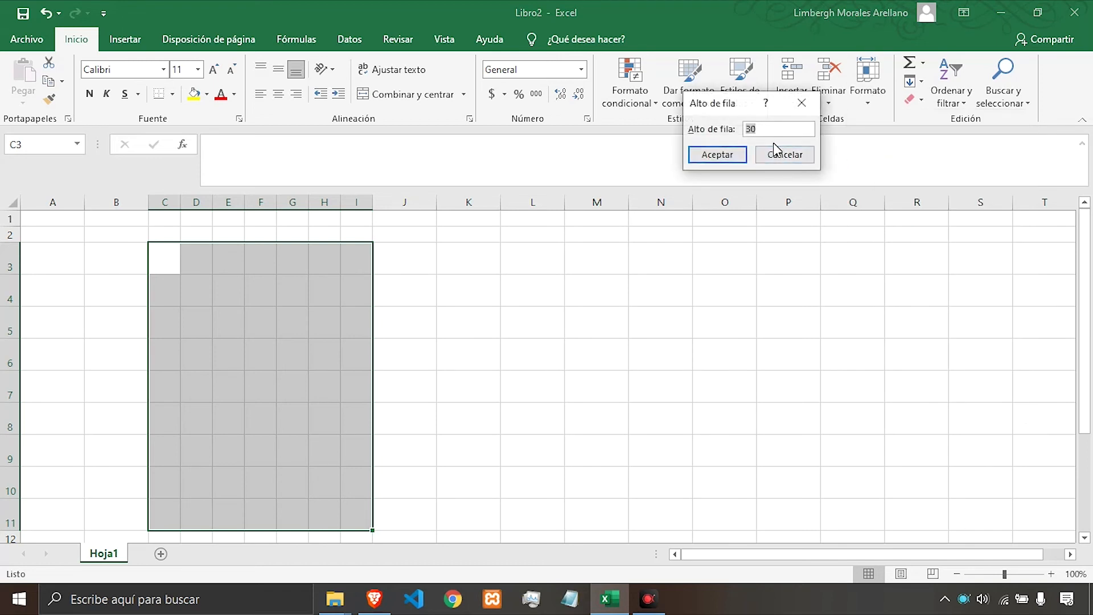
text(15)
key(Return)
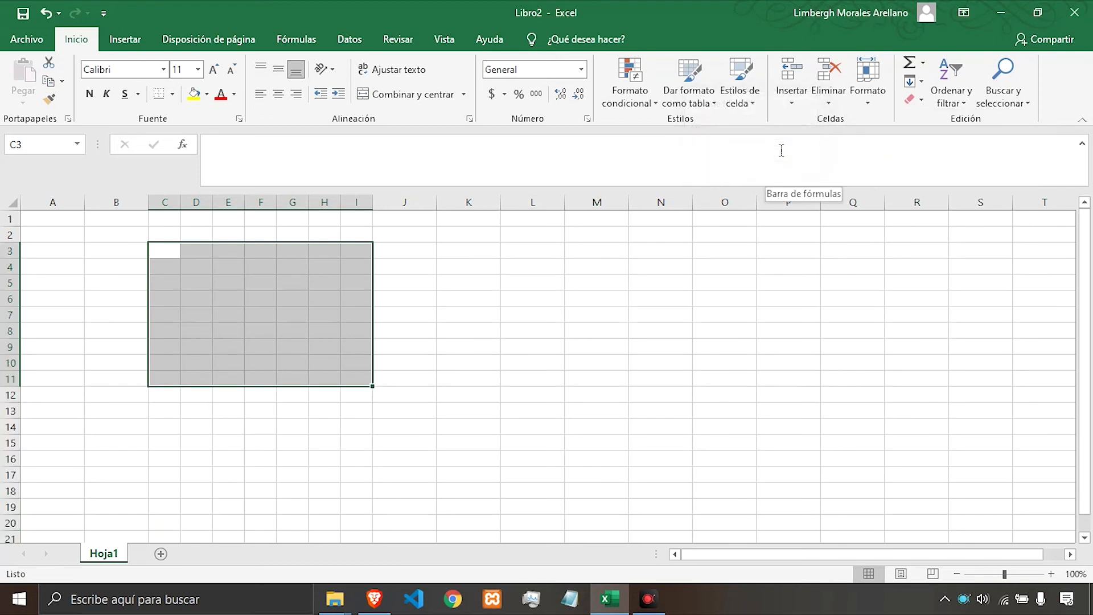
Set the column width of the selected columns C to I to 10.7.
click(865, 107)
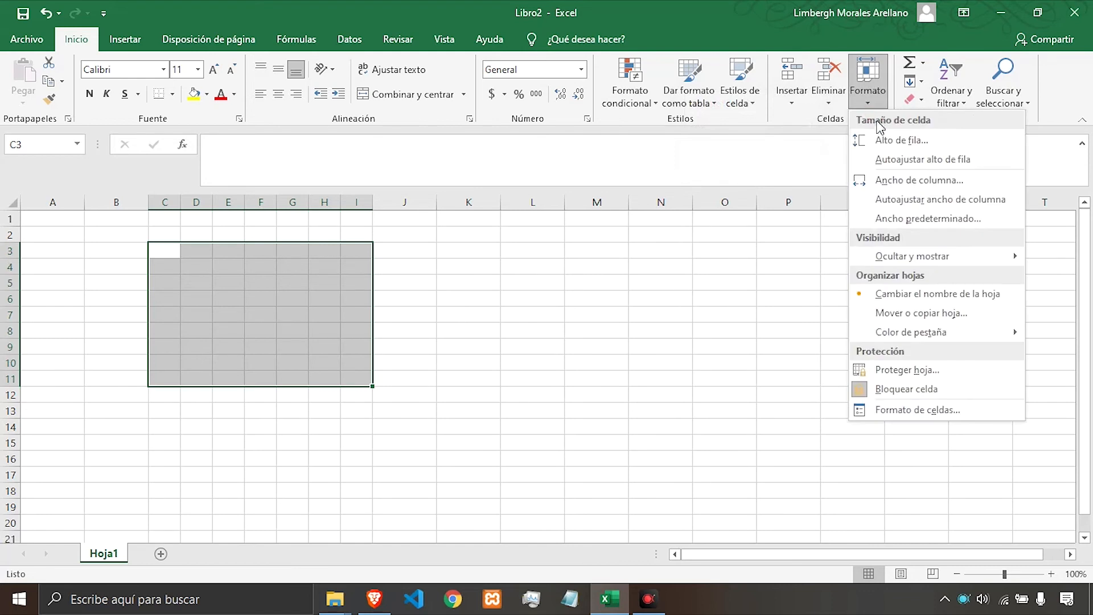
click(899, 179)
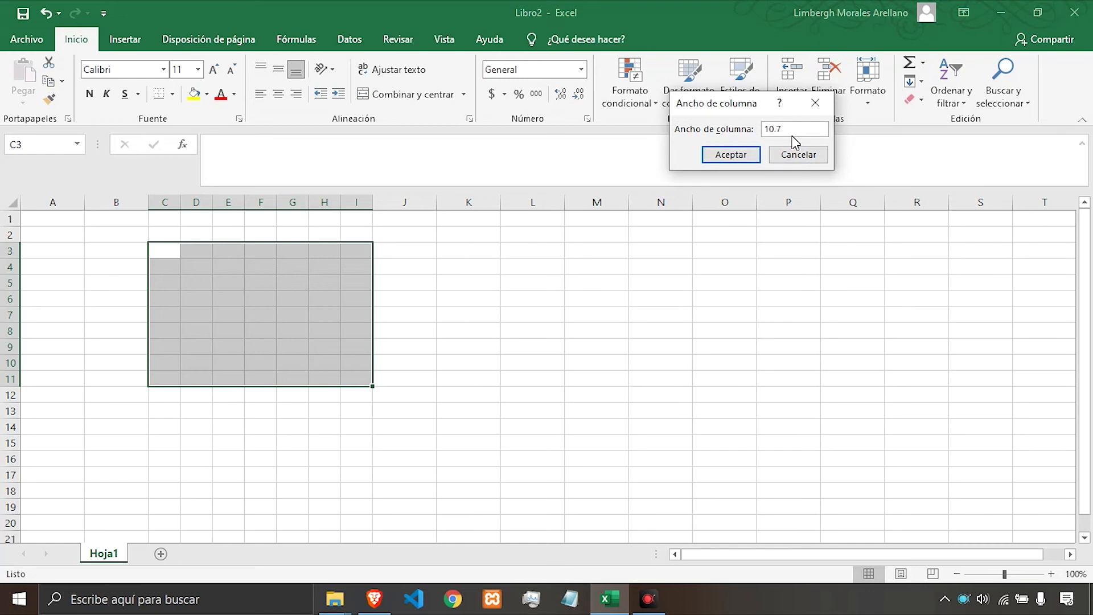
key(Return)
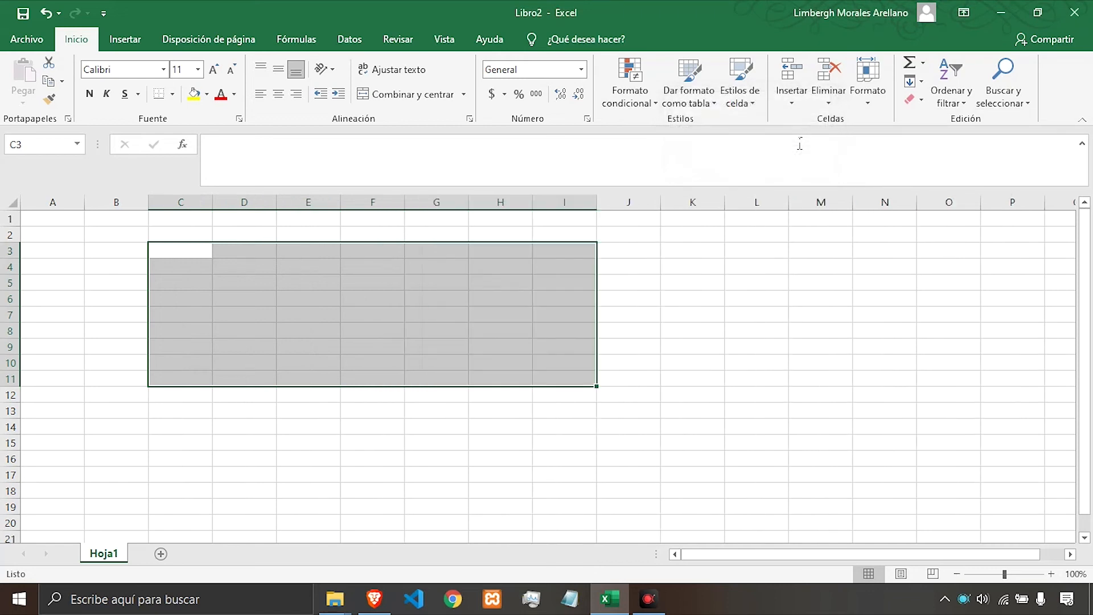
click(647, 320)
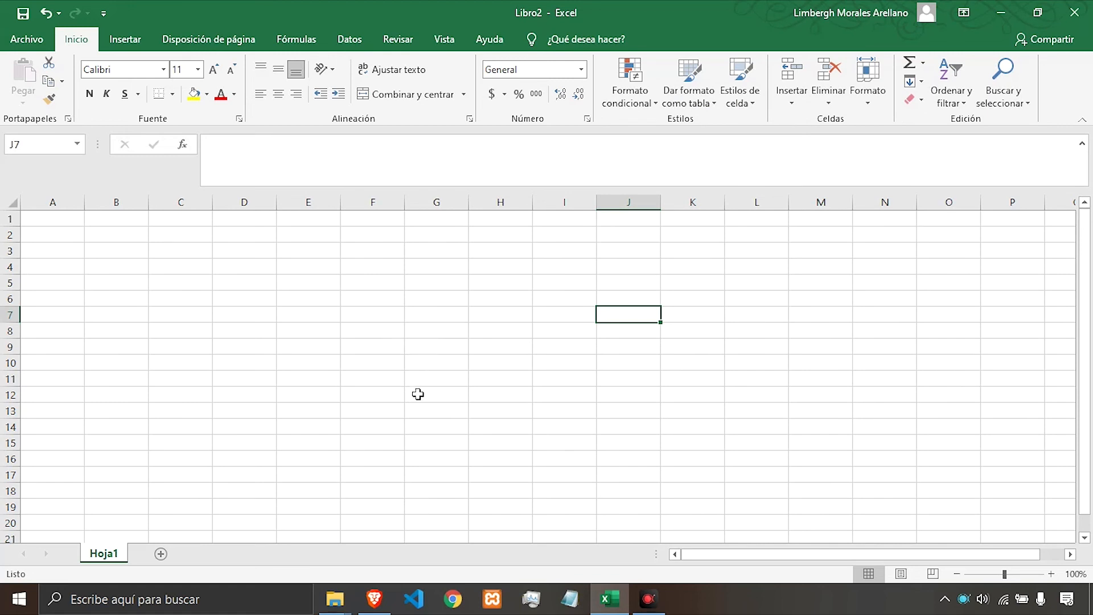
click(460, 325)
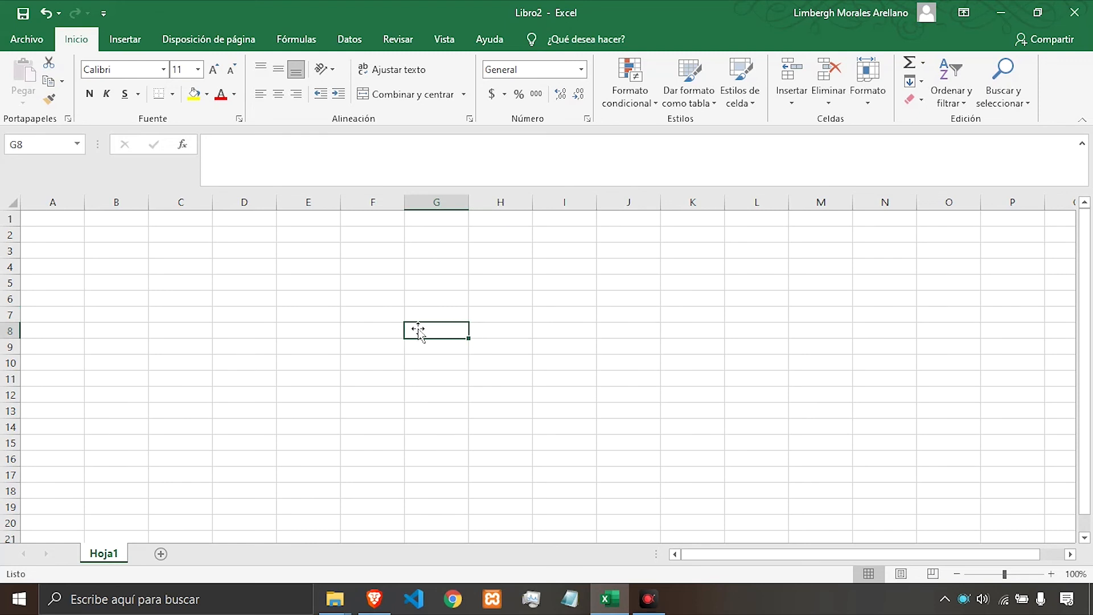
click(347, 297)
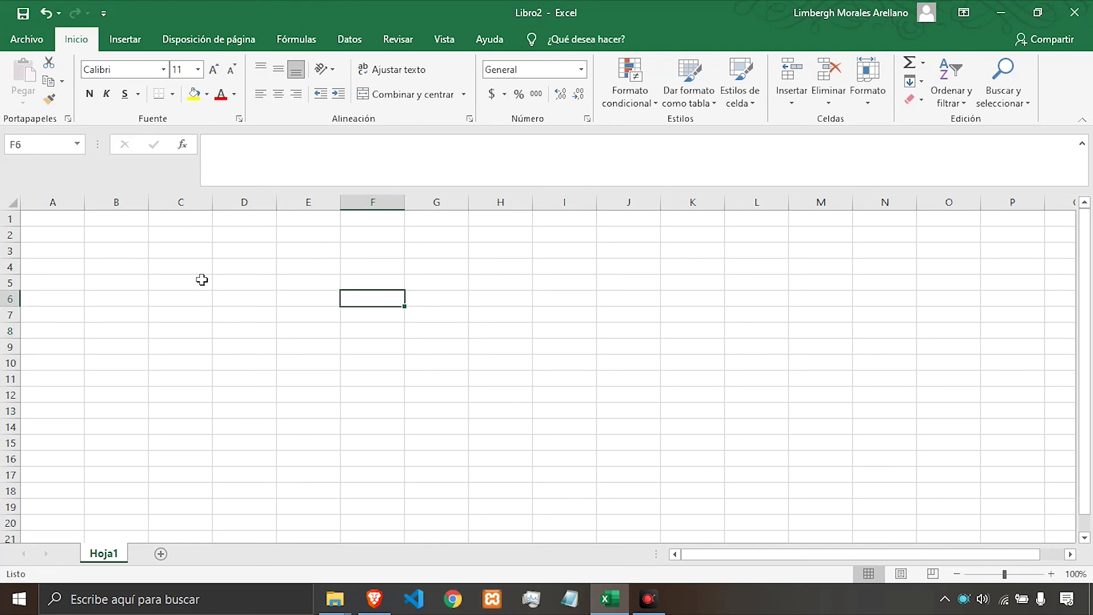
click(236, 292)
click(442, 382)
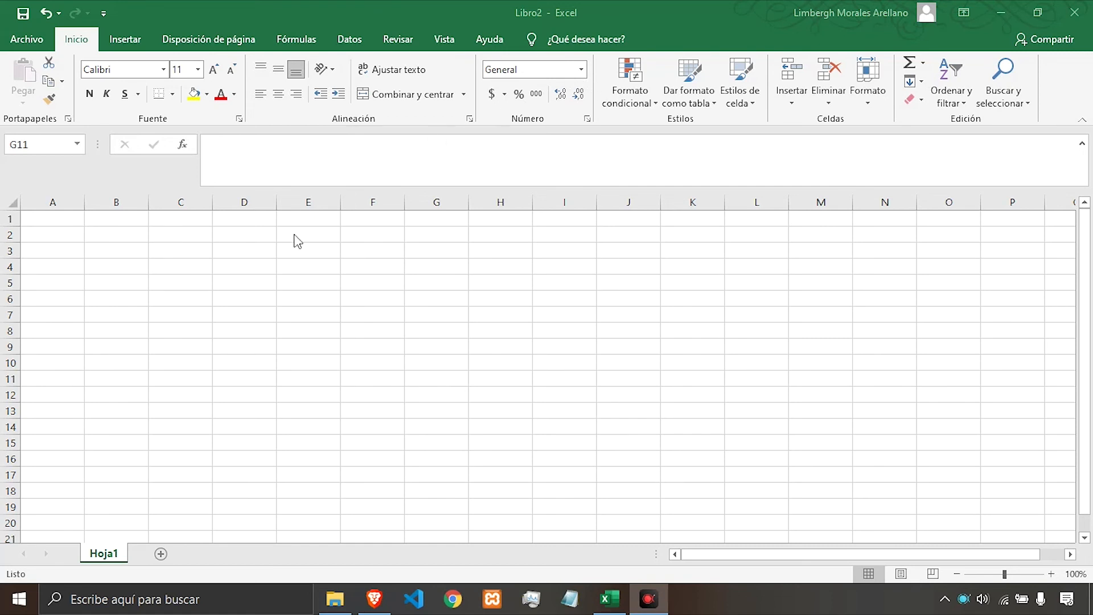
click(132, 252)
click(121, 254)
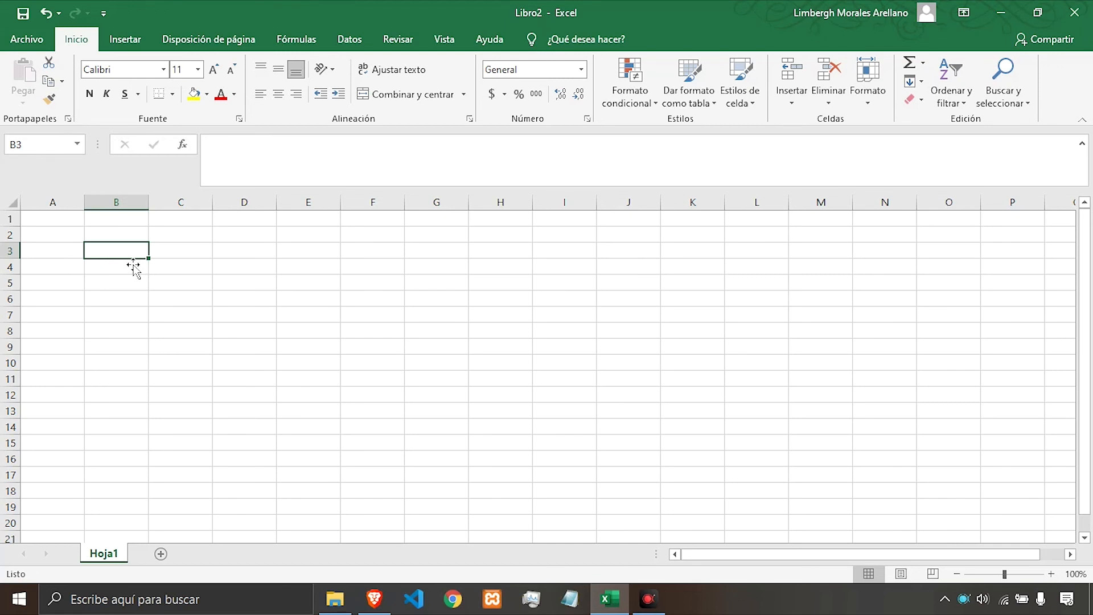
Browse the function categories Texto, Lógica and Información in the Insert Function dialog, then close it.
text(=)
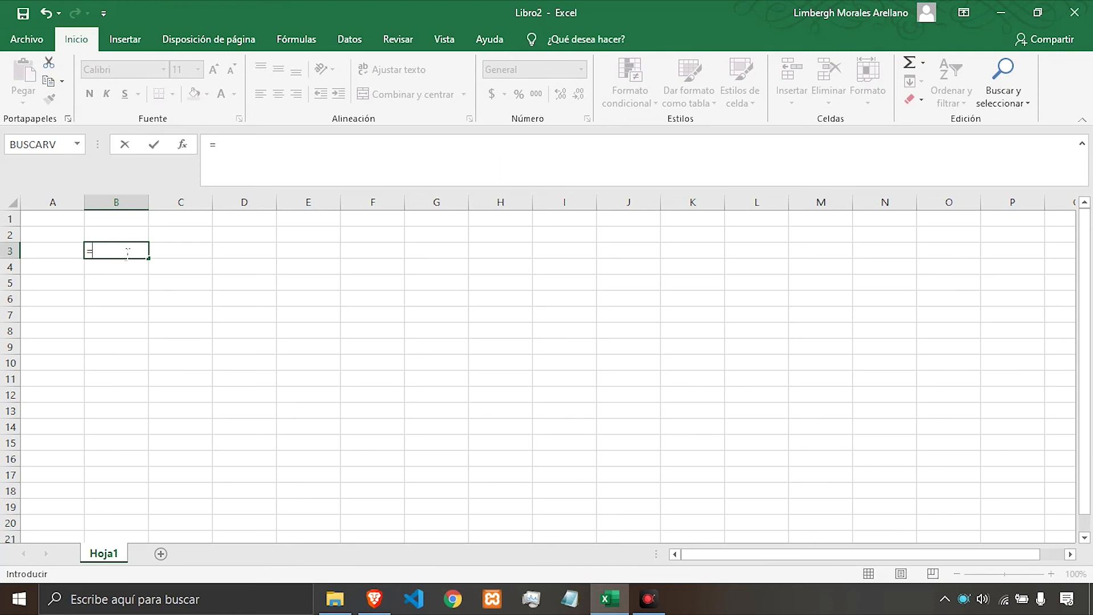
click(248, 164)
click(182, 145)
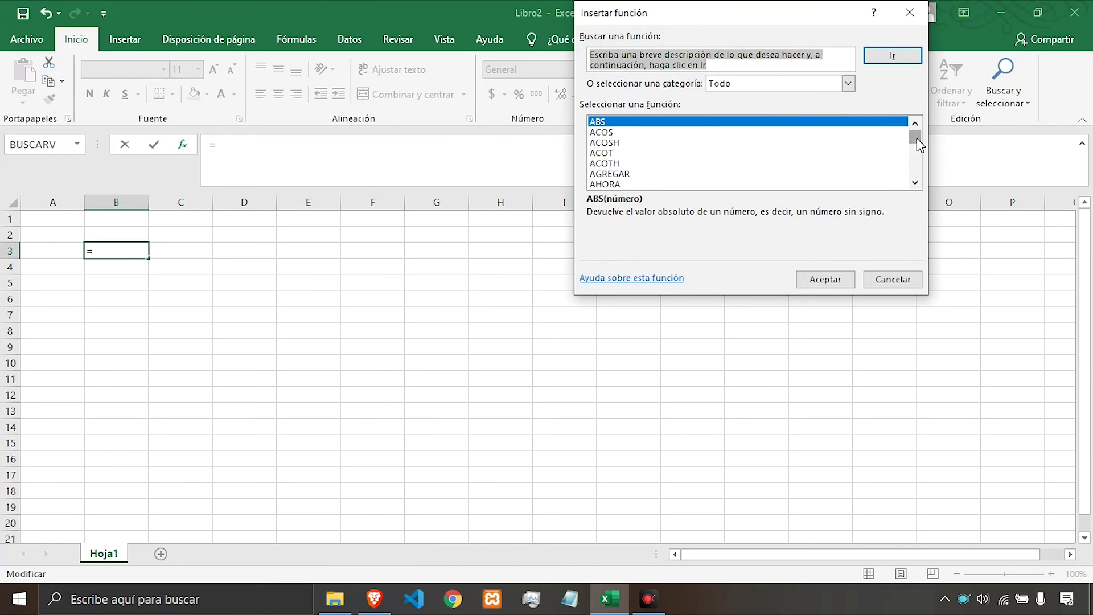
mouse_move(915, 138)
mouse_down()
mouse_move(924, 205)
mouse_move(926, 131)
mouse_up()
click(849, 84)
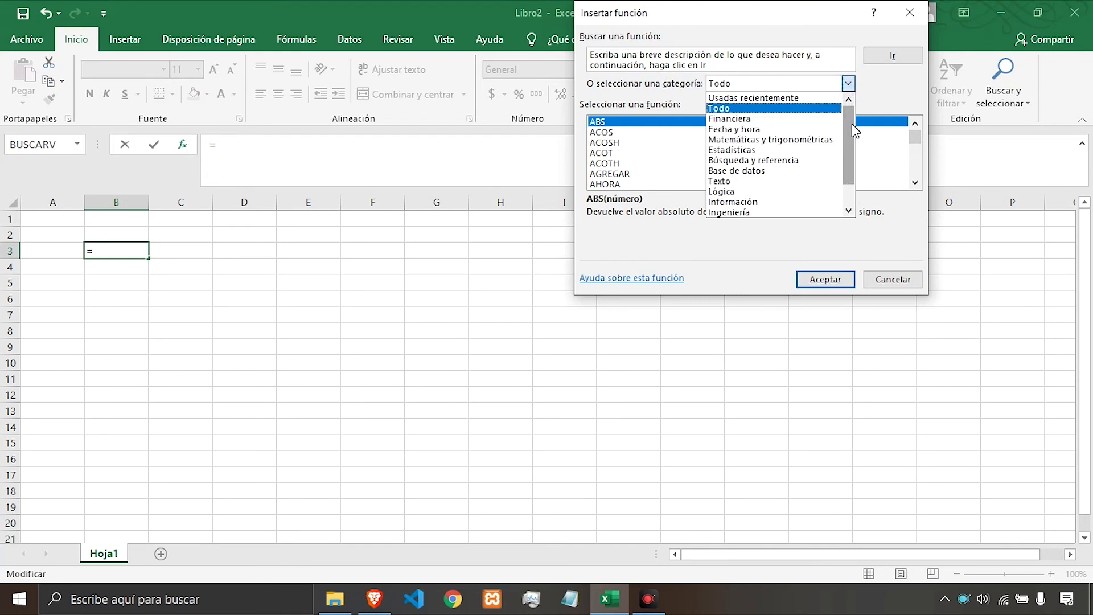
drag(852, 122, 861, 165)
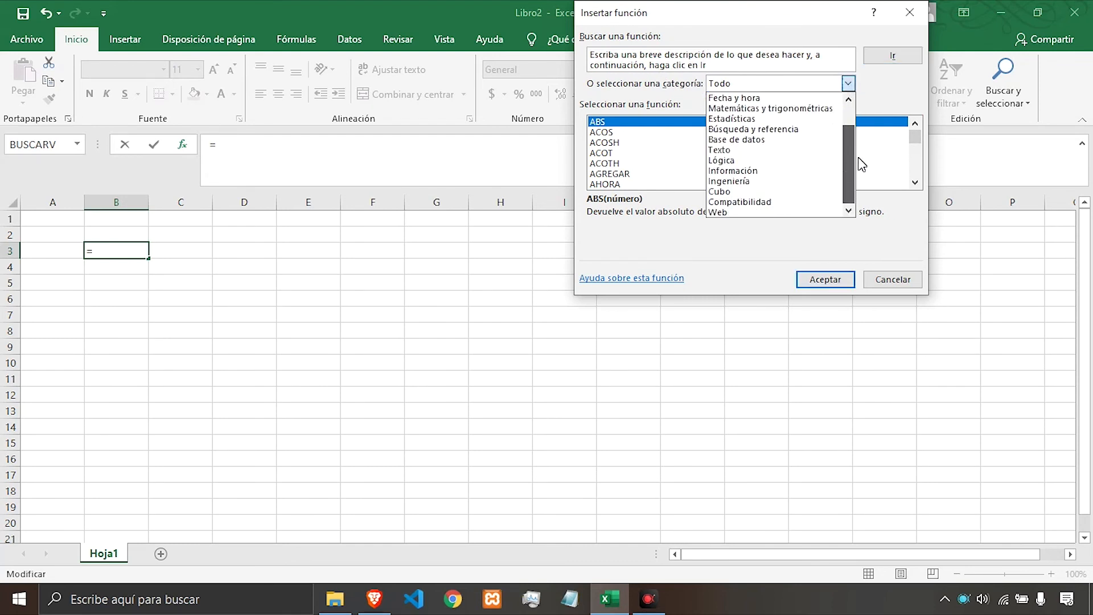
click(750, 150)
click(844, 84)
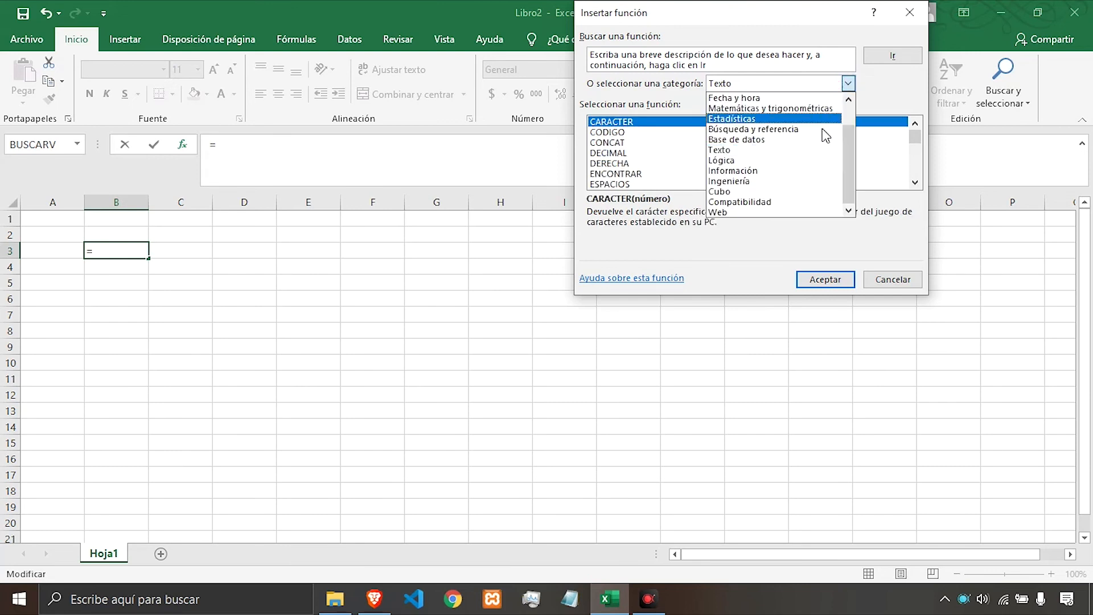
click(783, 161)
click(847, 83)
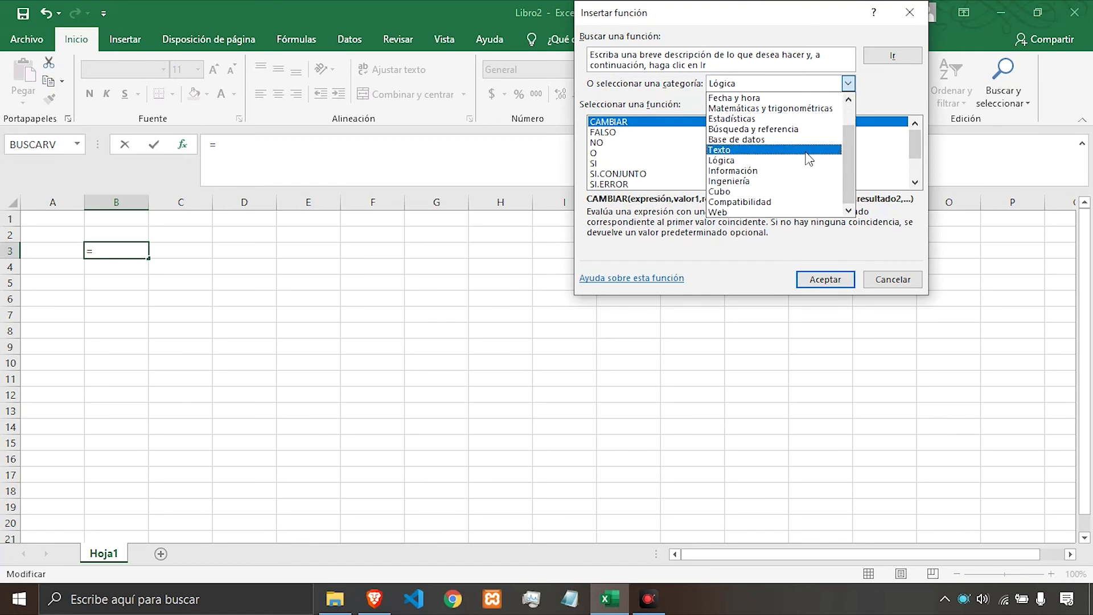
click(796, 170)
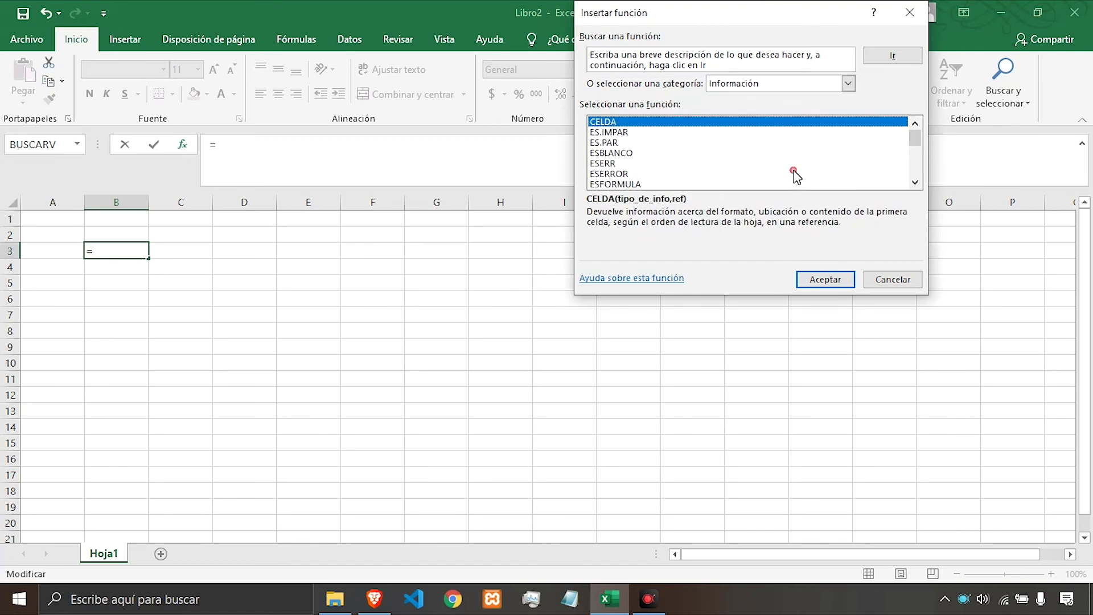
click(842, 86)
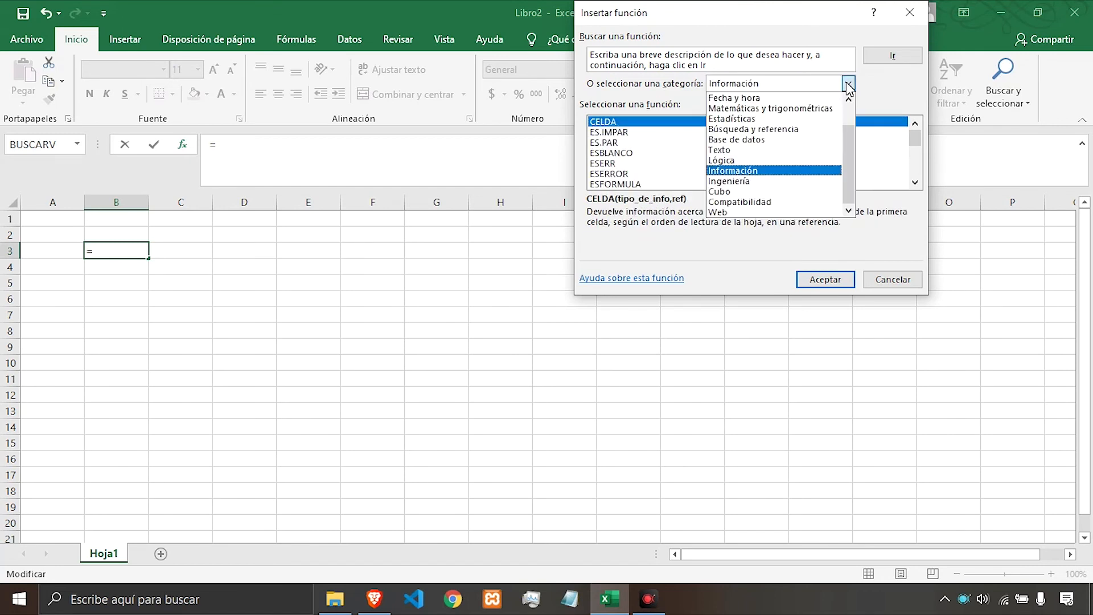
click(769, 151)
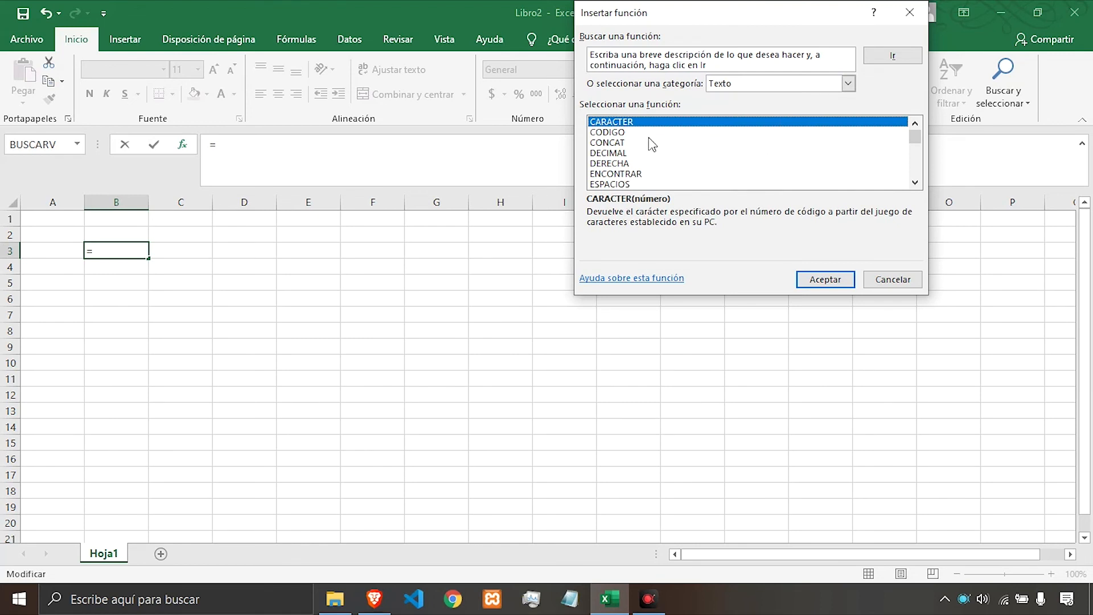
drag(916, 136, 925, 108)
click(637, 152)
click(639, 184)
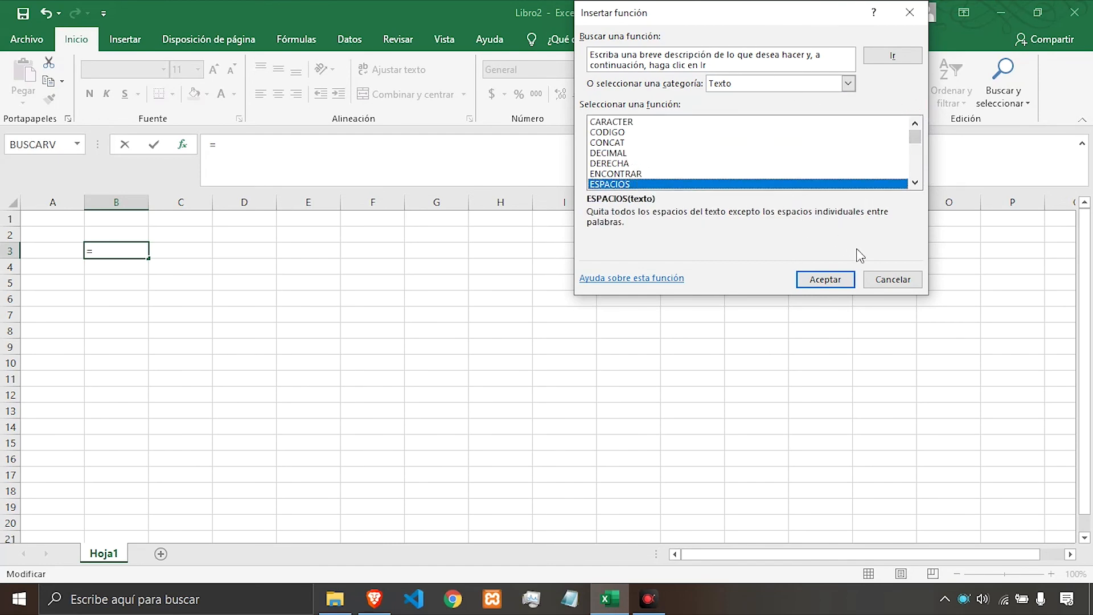
click(891, 281)
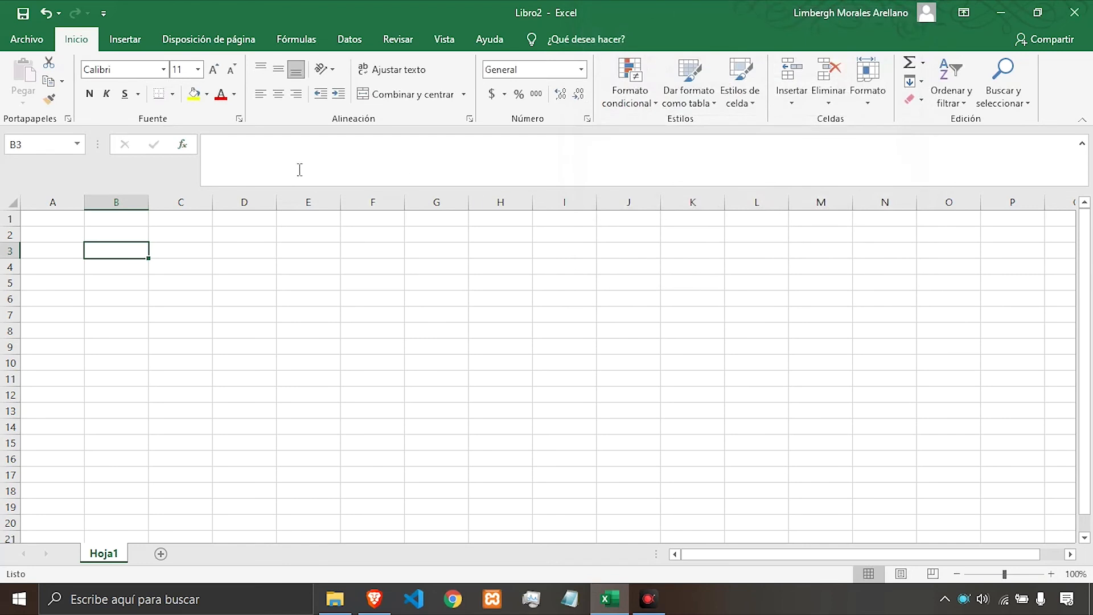
Enter the formula =SUMA(23,14) in cell B3, picking SUMA from the function autocomplete list.
click(279, 161)
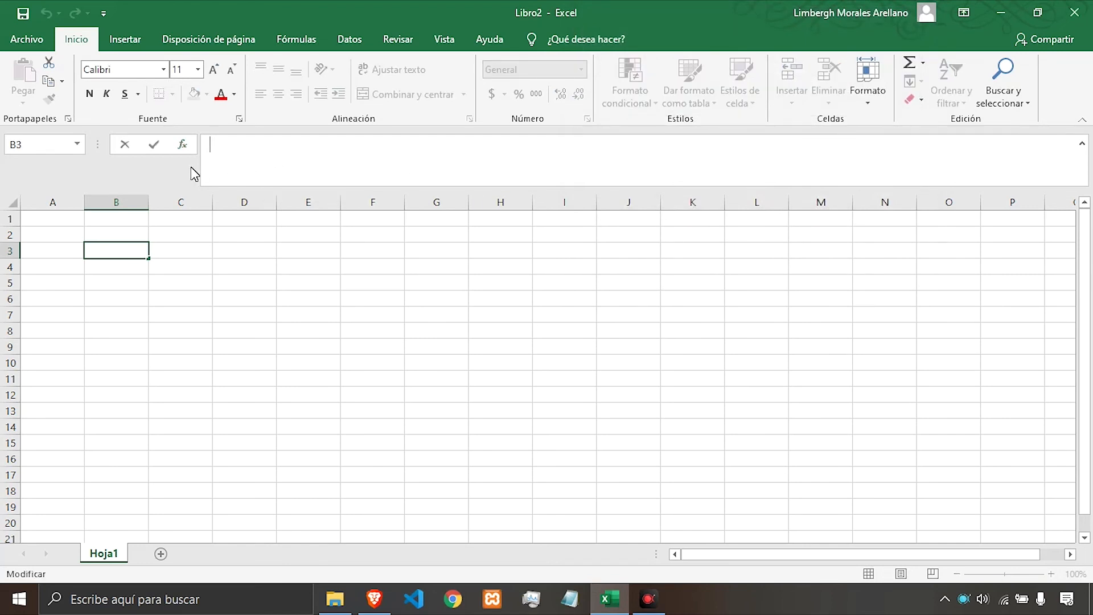
text(=)
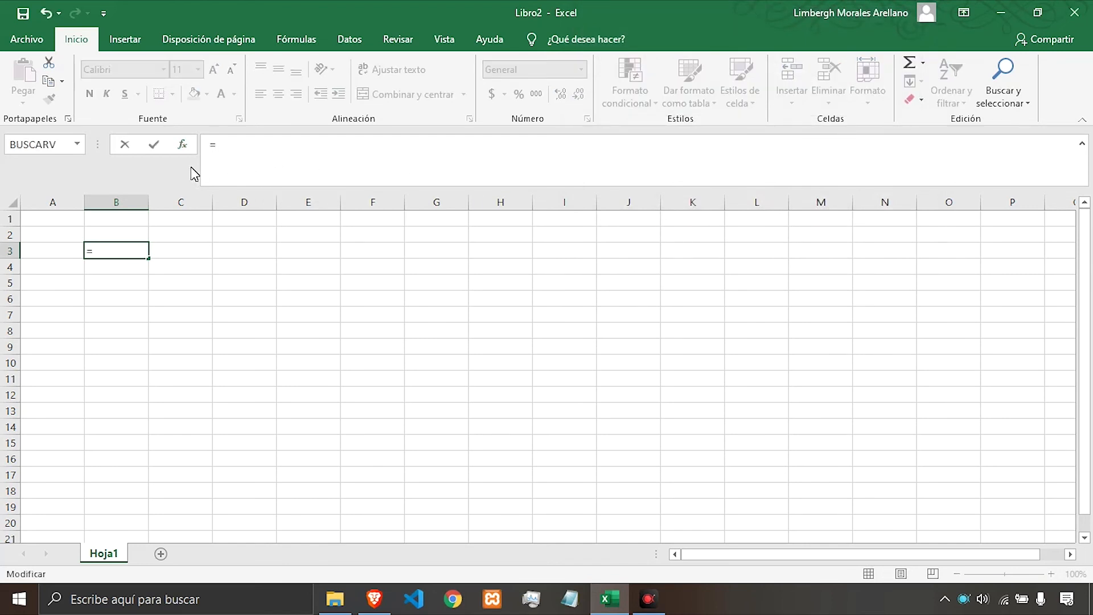
text(su)
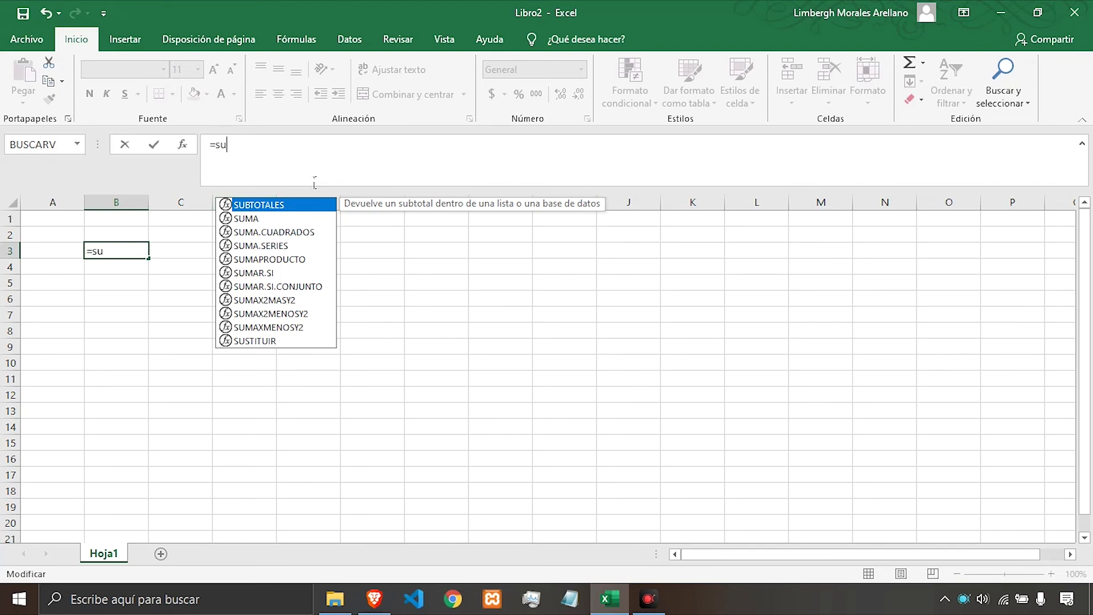
text(m)
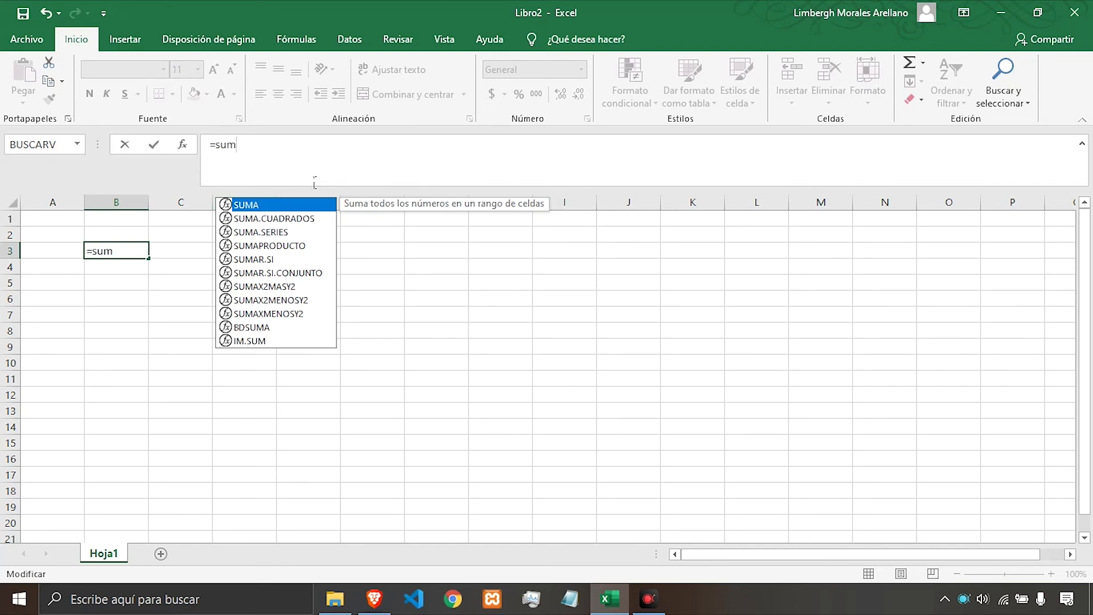
text(a)
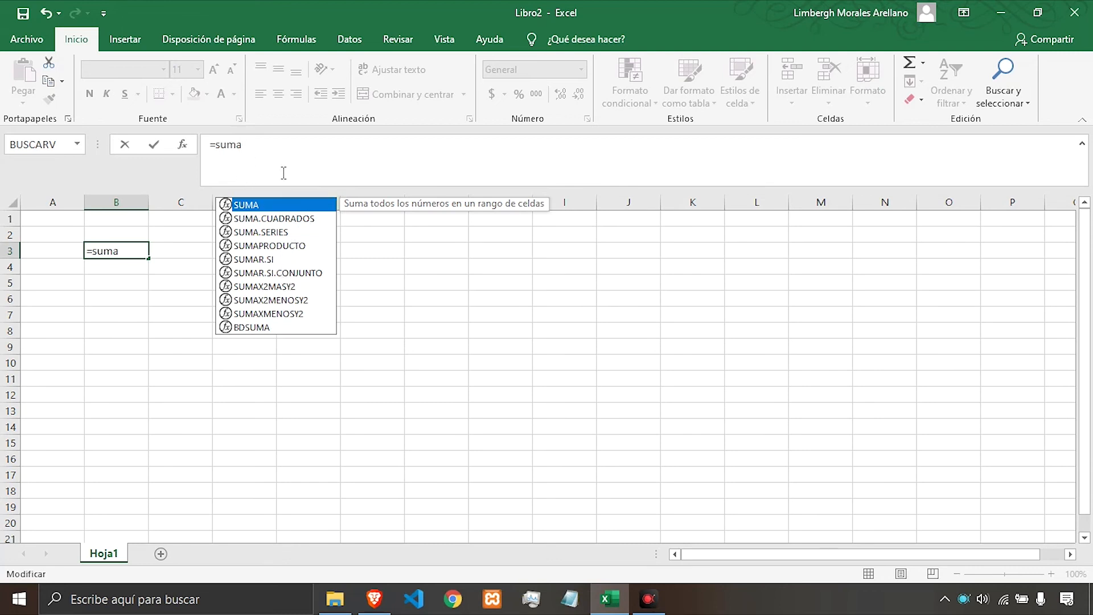
text(.)
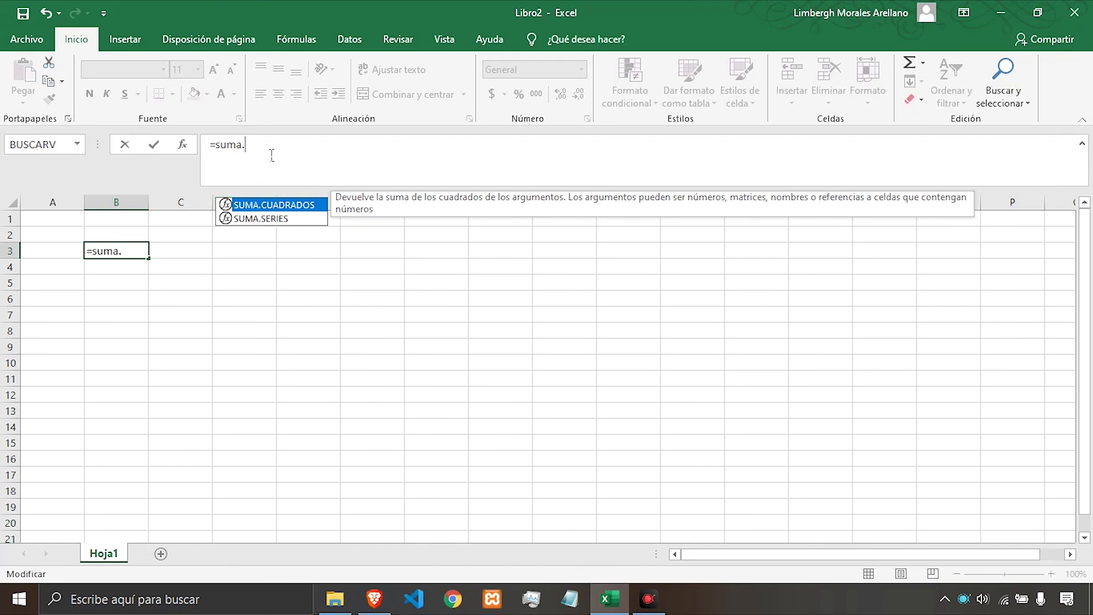
key(BackSpace)
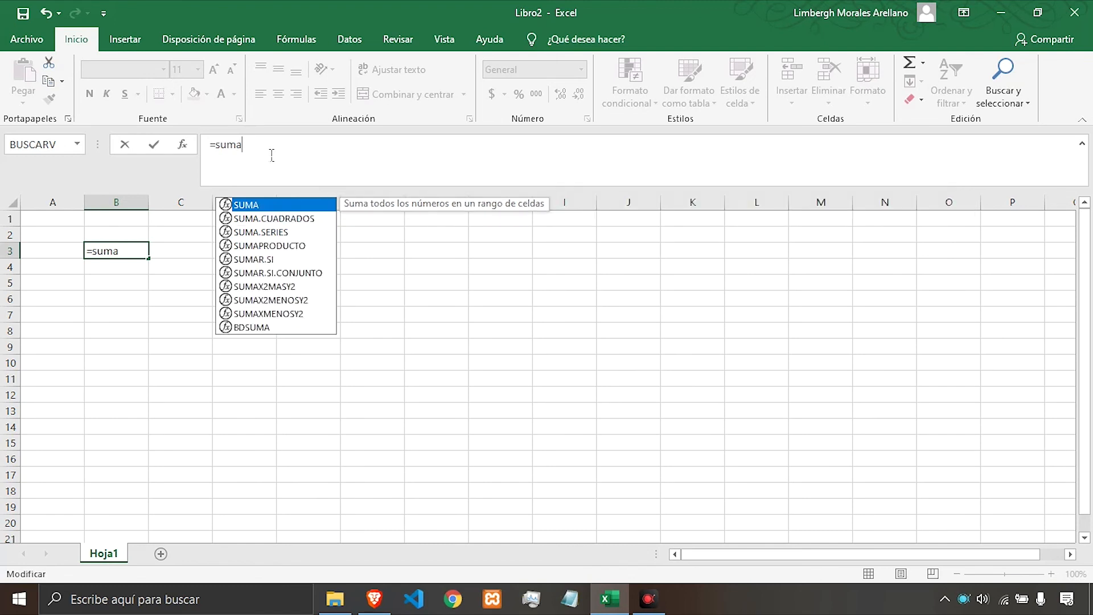
double_click(264, 205)
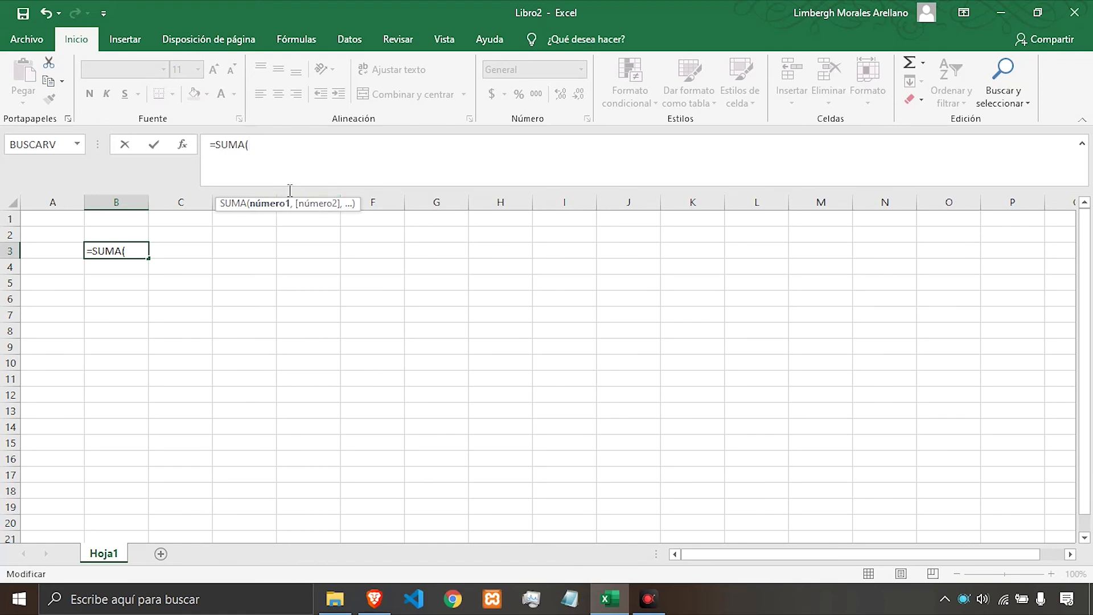
click(284, 152)
text(23)
text(,)
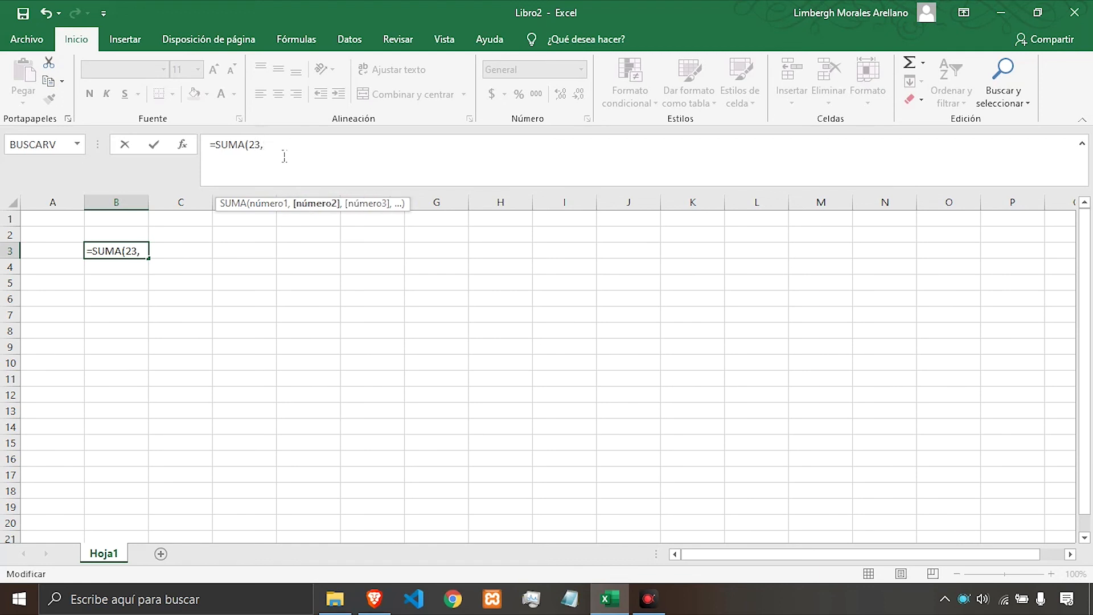
text(14)
text())
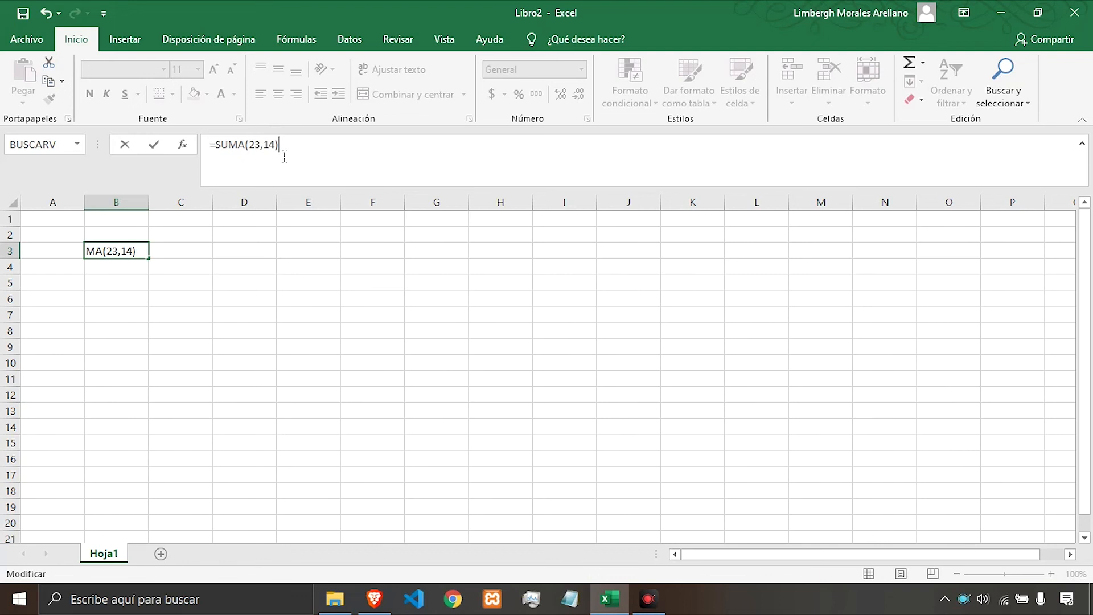
click(315, 155)
key(Return)
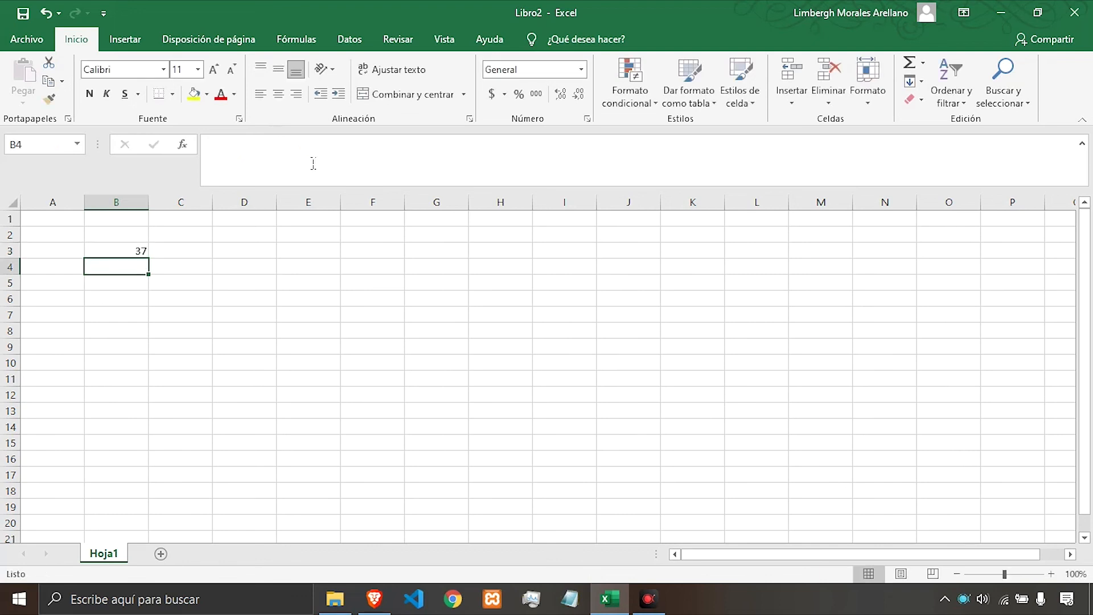
Type suma(12,23) into cell D3 as plain text without a leading equals sign.
click(137, 251)
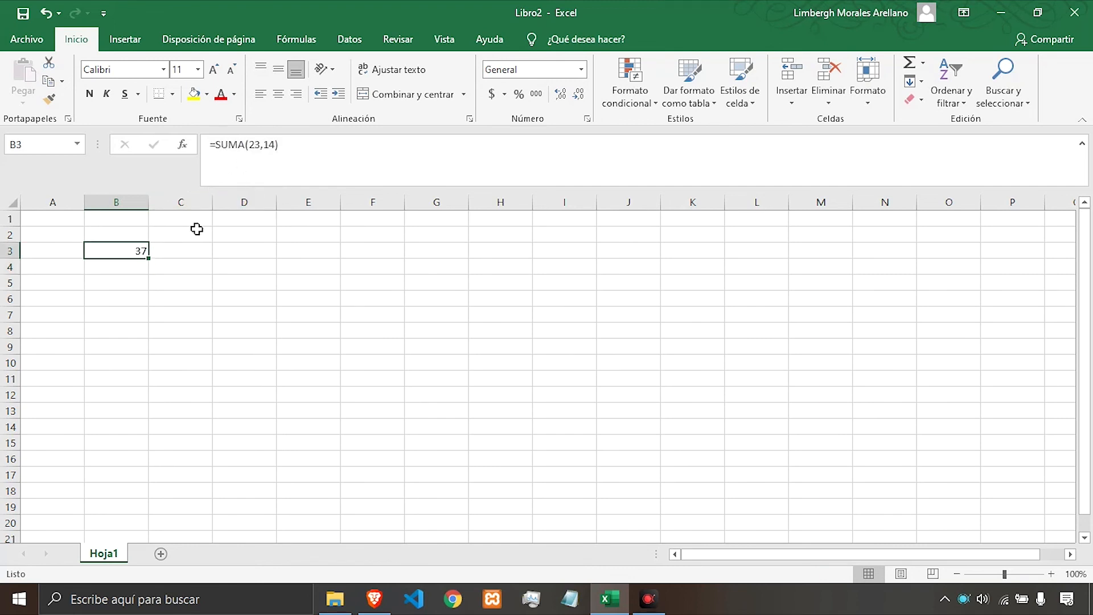
click(262, 253)
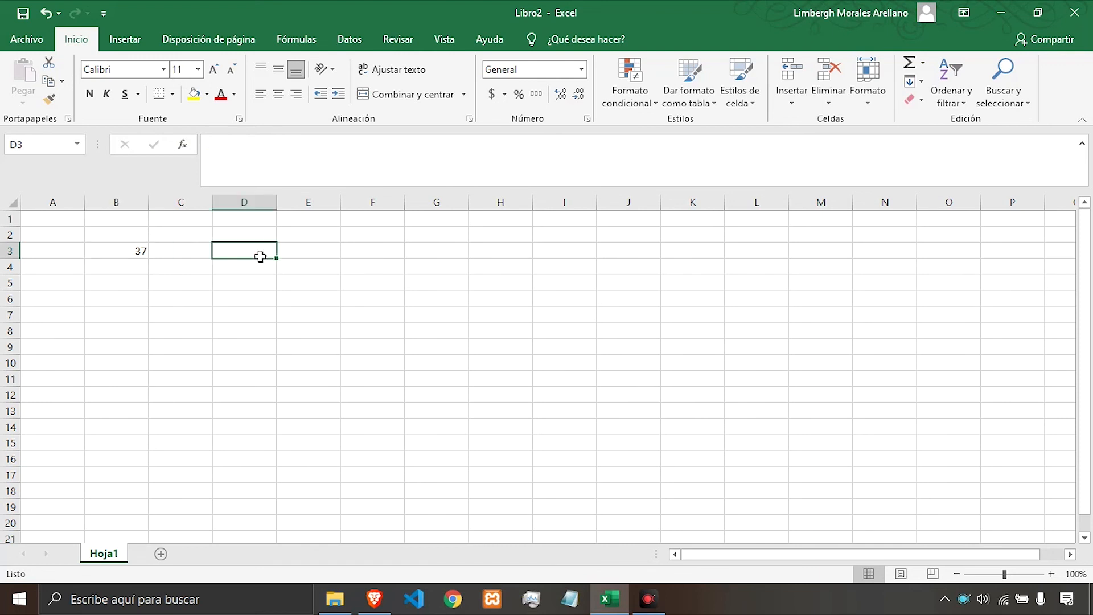
text(suma)
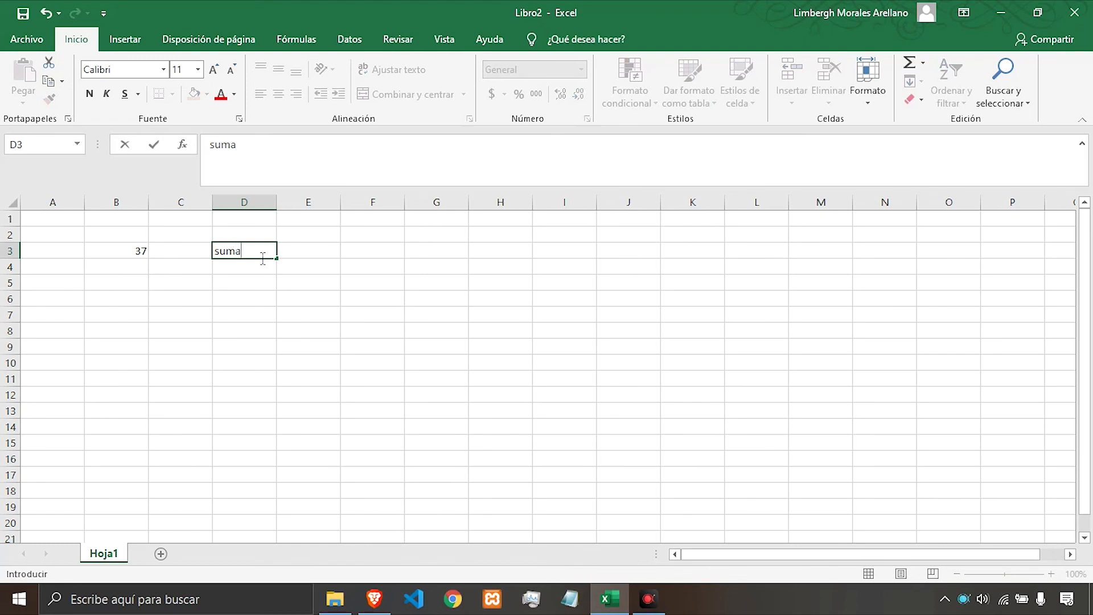
text(())
key(Left)
key(Right)
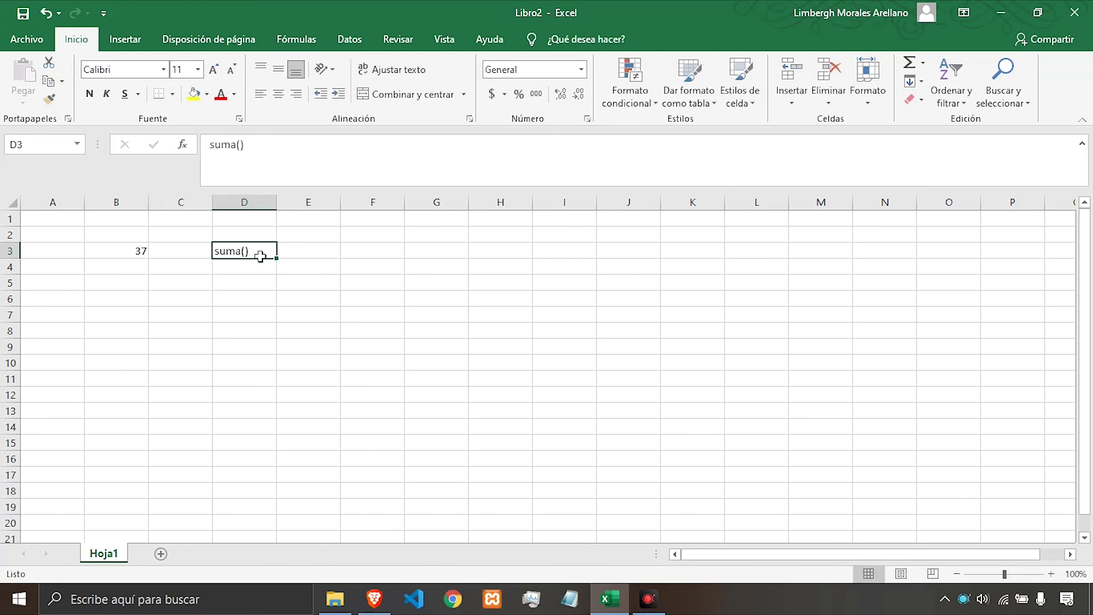
key(F2)
key(Left)
text(12;33)
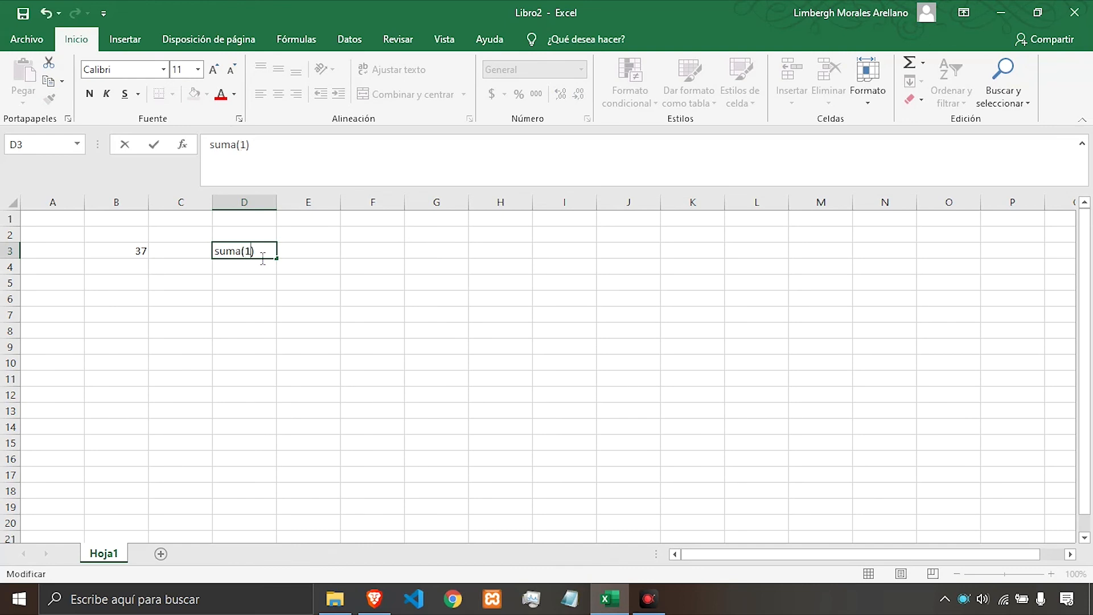
key(Return)
click(260, 255)
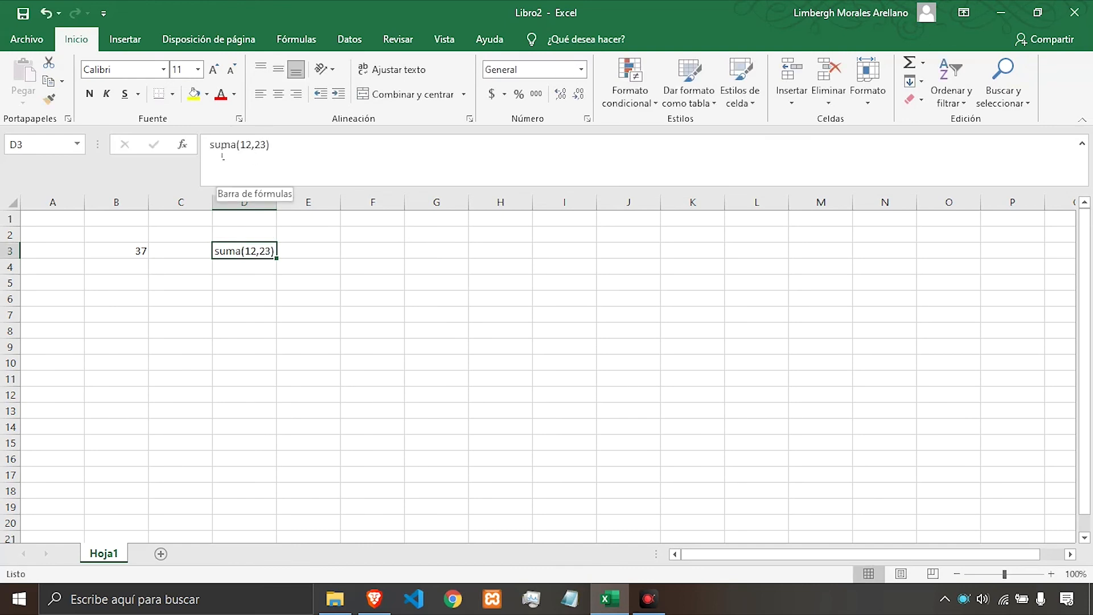
Add an equals sign before suma(12,23) in D3 to turn it into a formula.
click(263, 157)
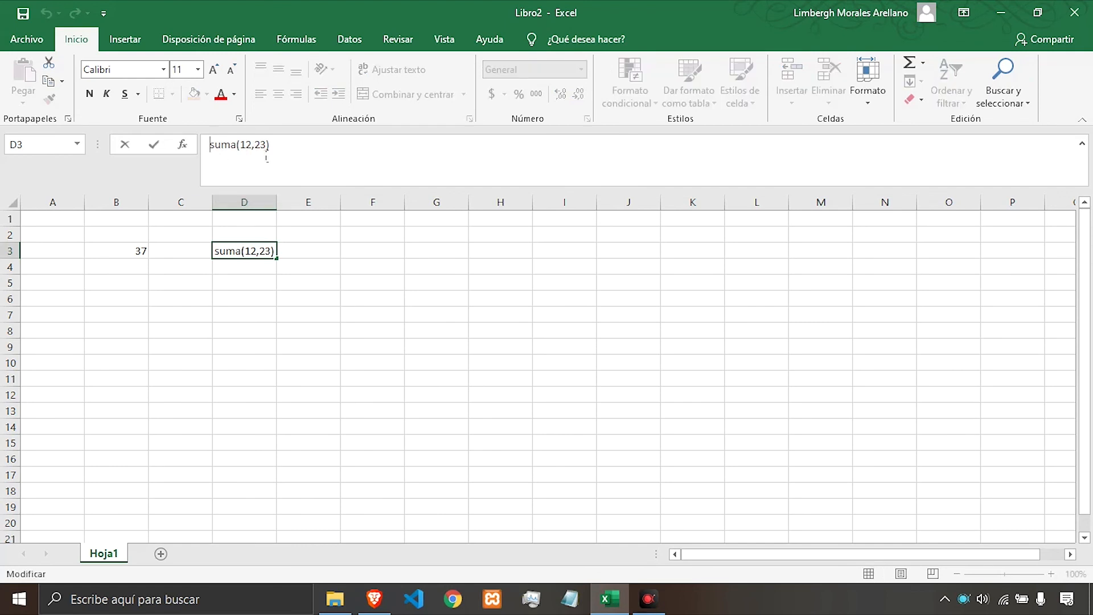
text(=)
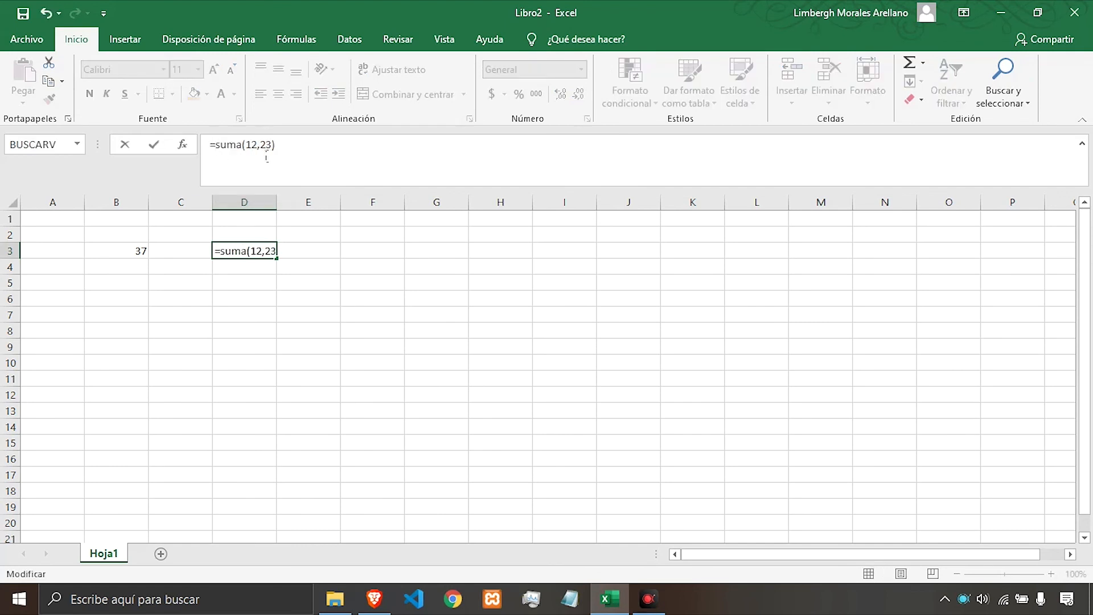
key(Return)
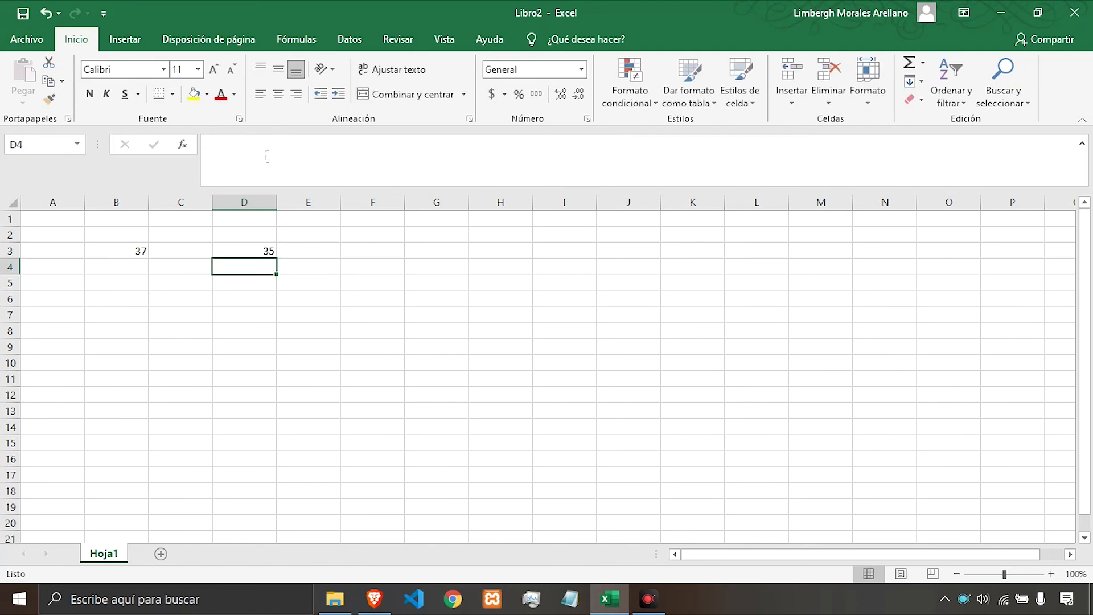
Review the SUMA formula in D3 by entering and cancelling edit mode.
key(Up)
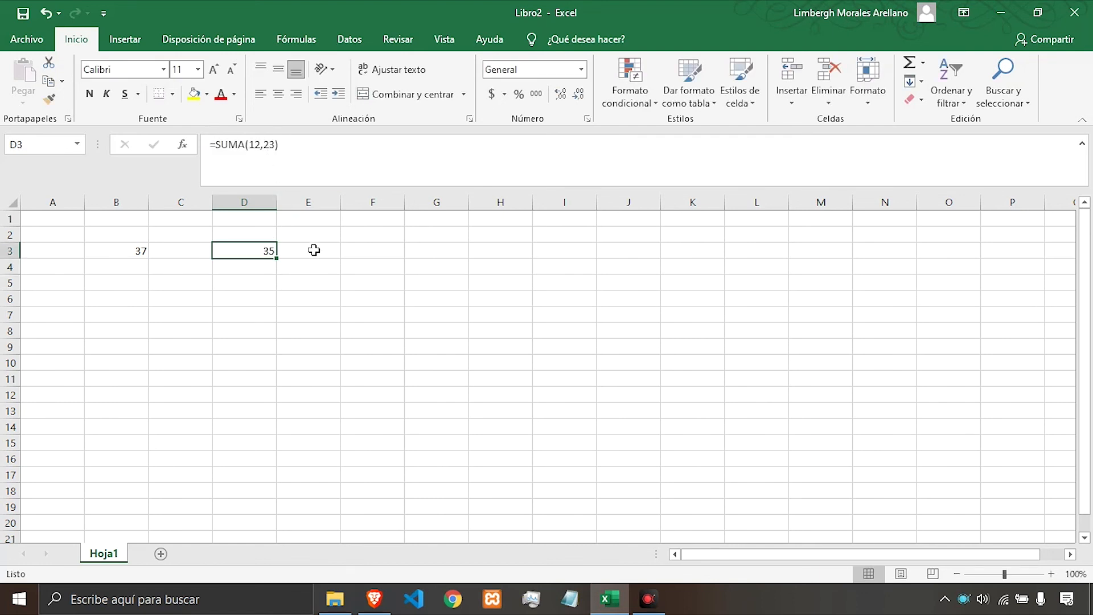
click(238, 165)
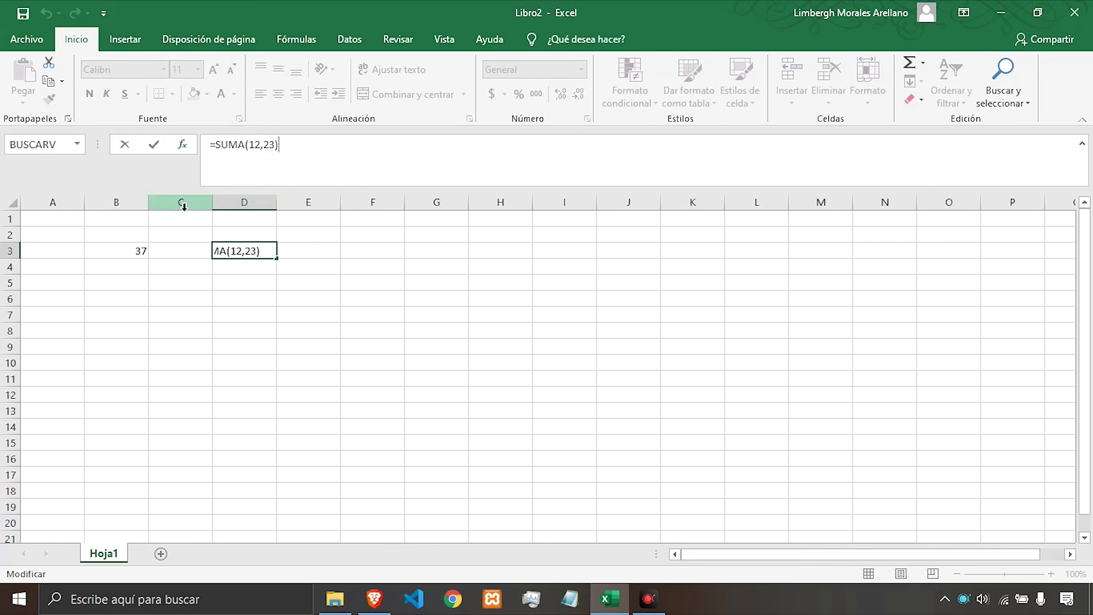
click(124, 146)
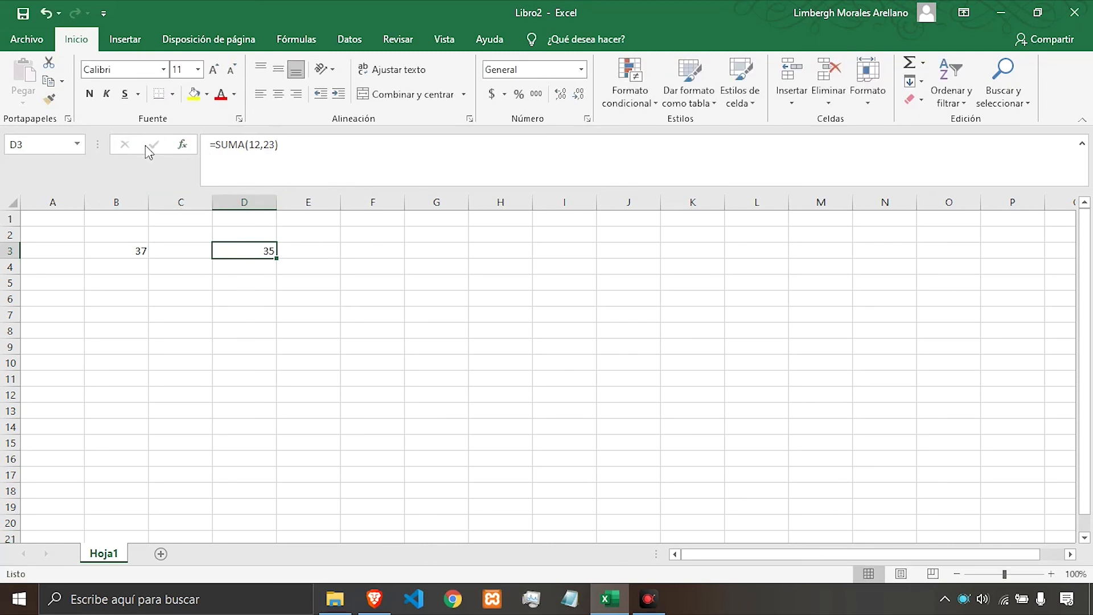
click(244, 159)
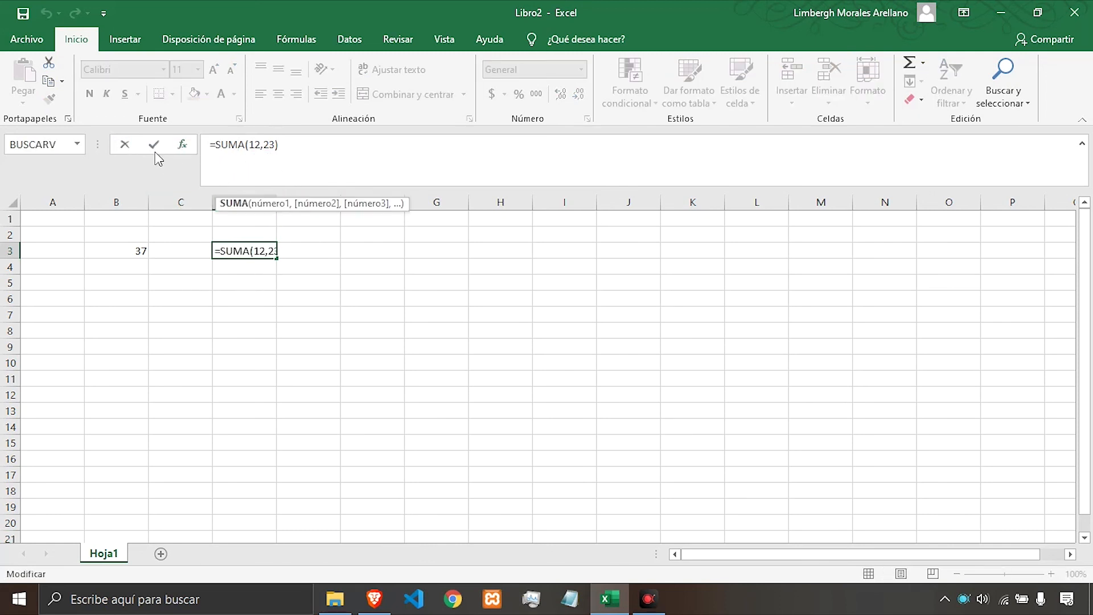
click(233, 289)
click(255, 251)
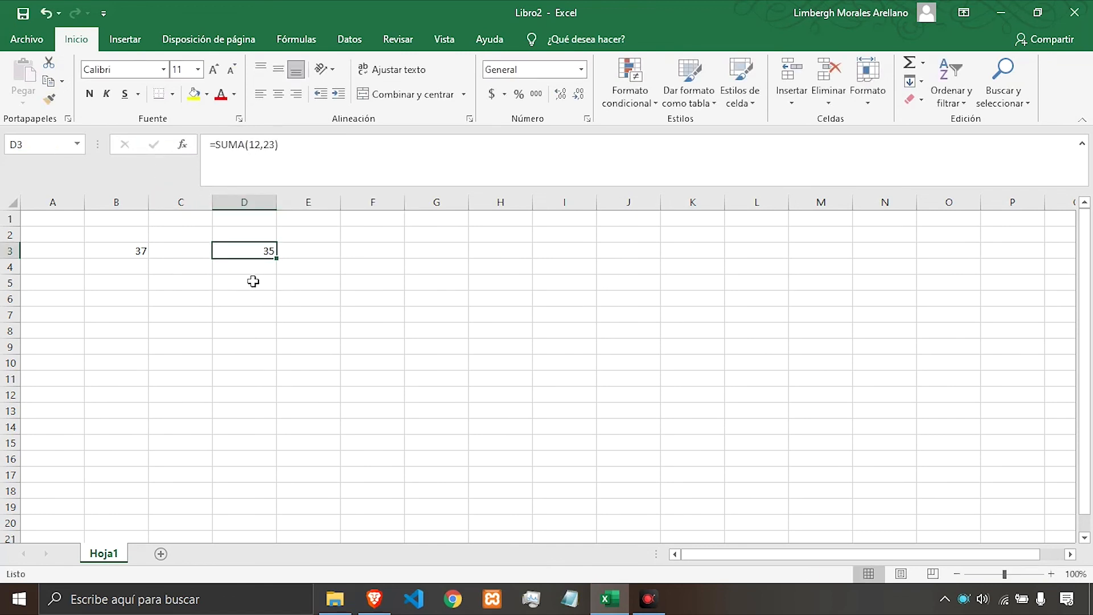
Open Insert Function for cell A2 and select SUMA from the full function list.
click(238, 302)
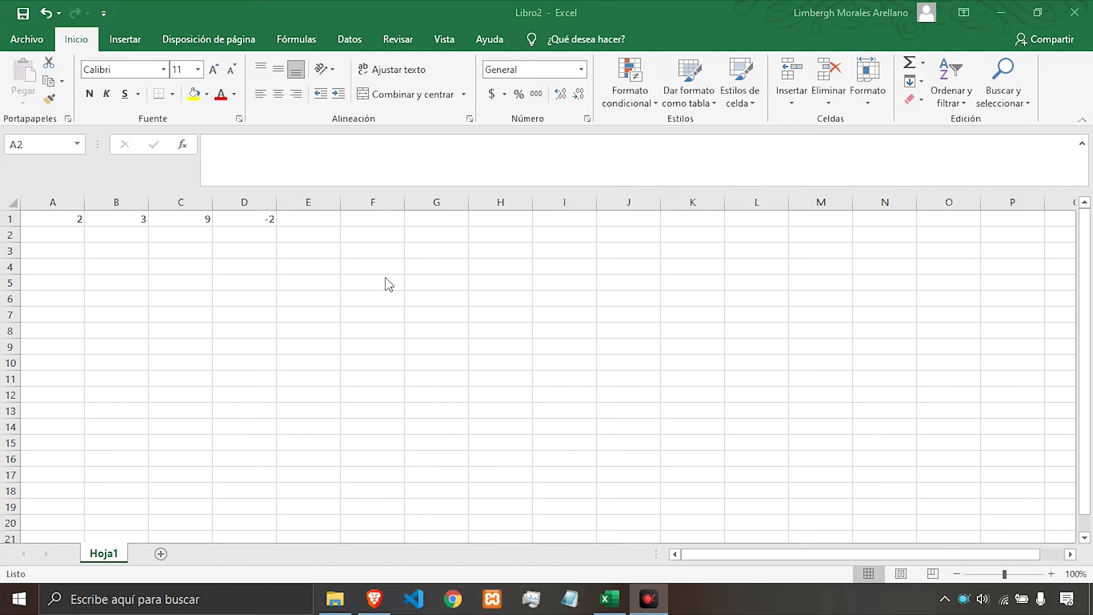
click(60, 236)
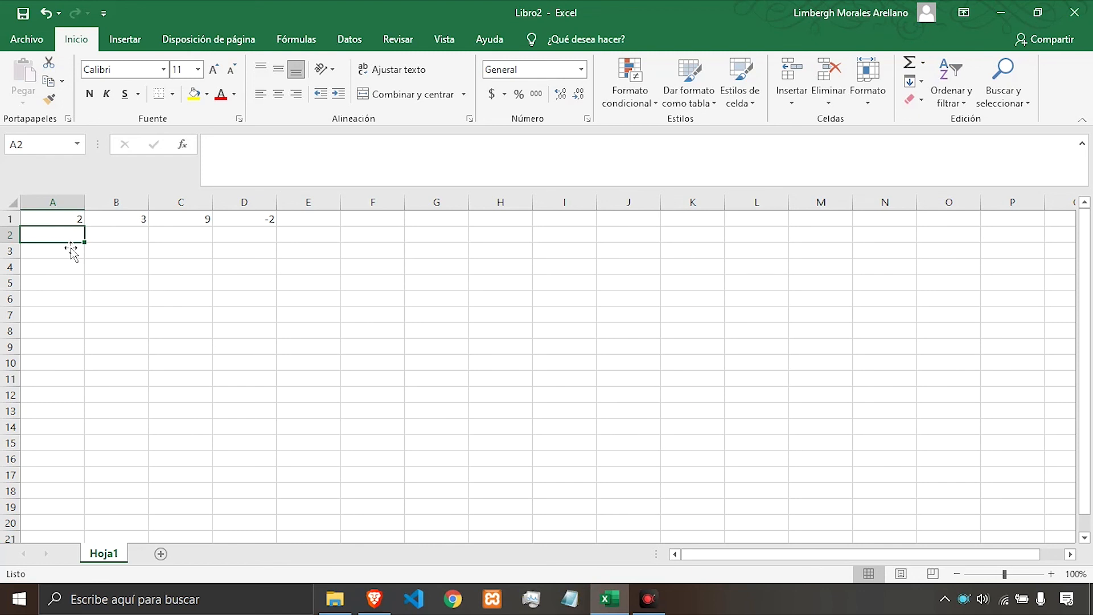
click(188, 148)
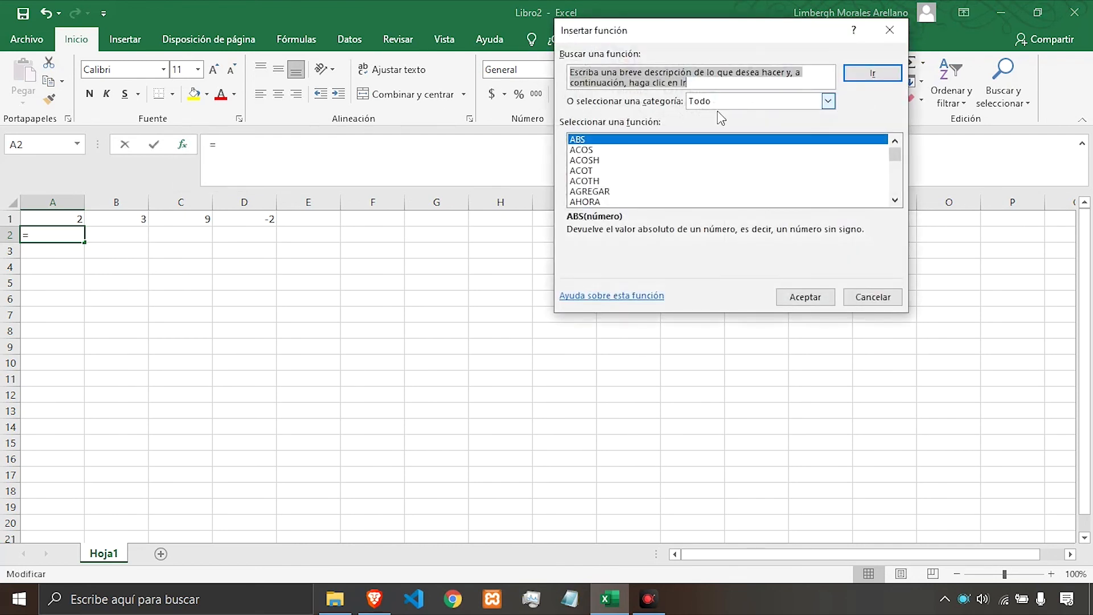
drag(895, 156, 849, 205)
scroll(693, 201, up, 10)
scroll(692, 200, up, 20)
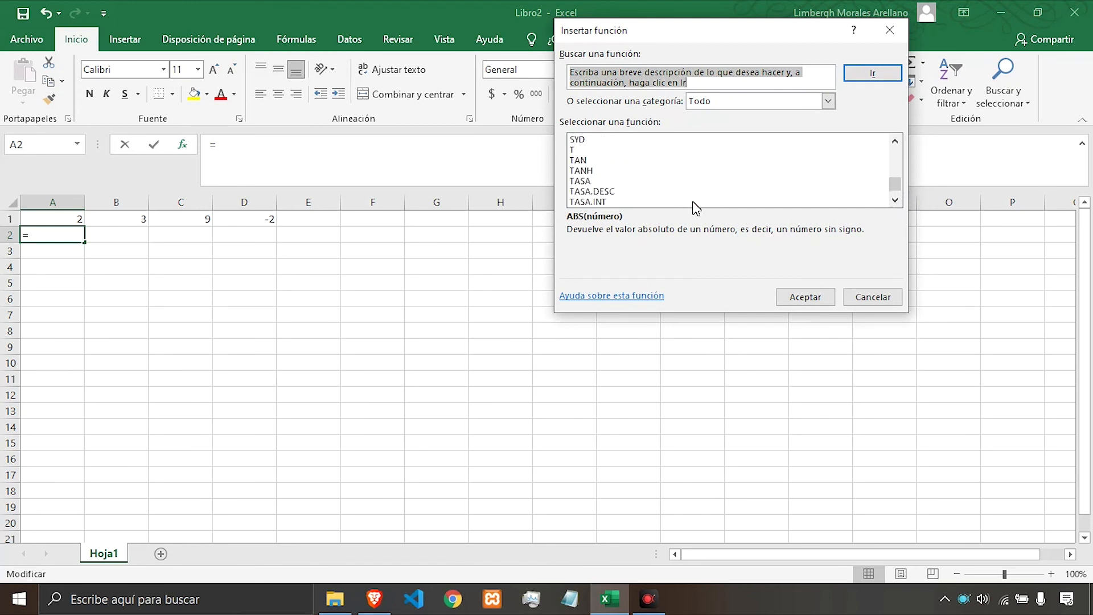
scroll(692, 200, down, 1)
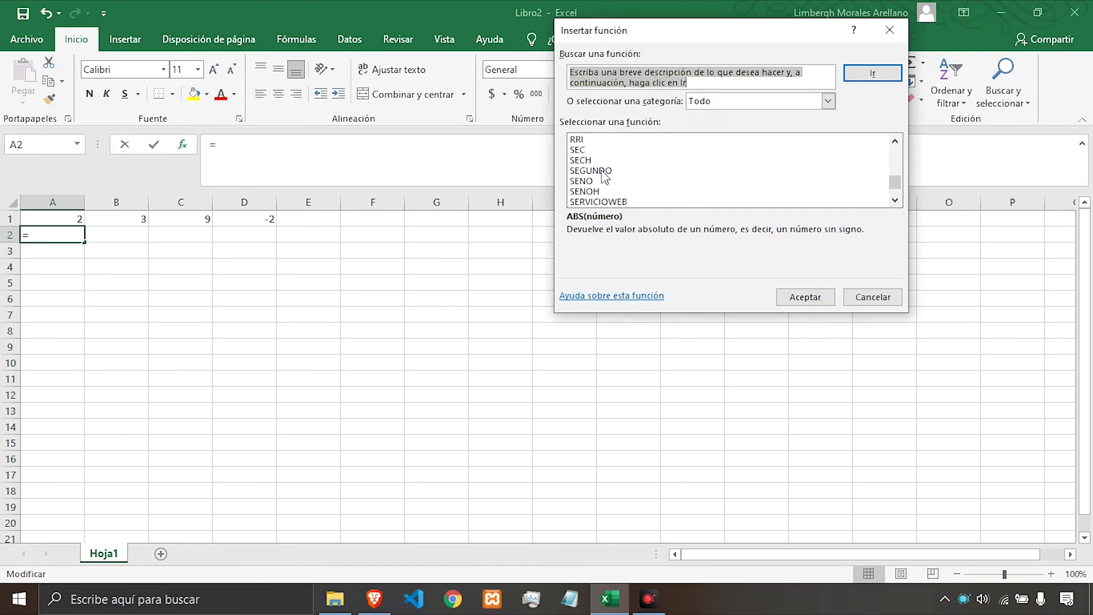
click(604, 170)
text(su)
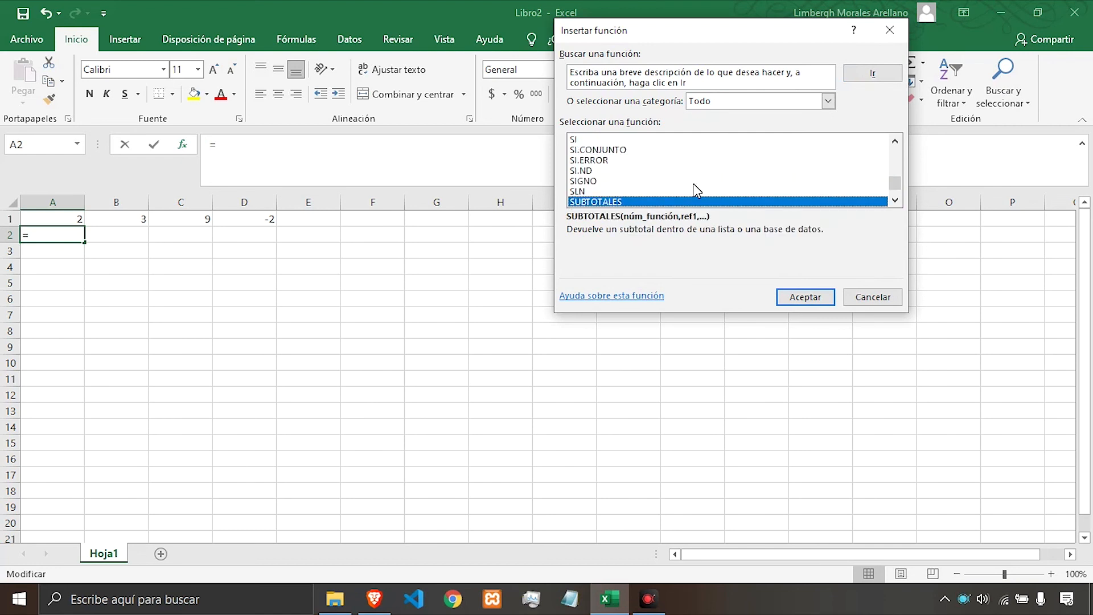
text(m)
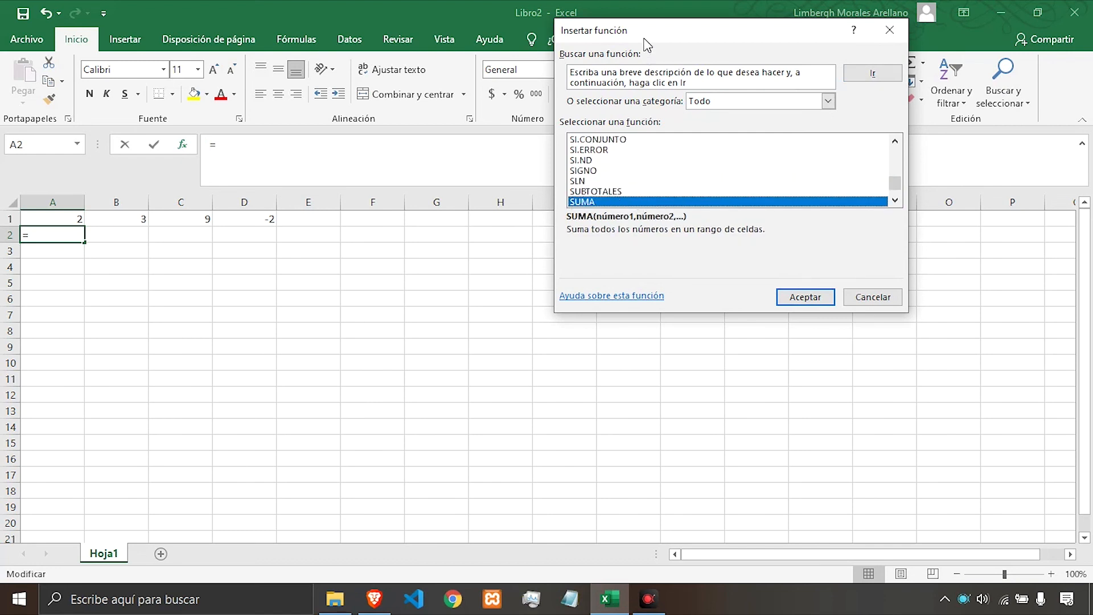
drag(648, 44, 656, 48)
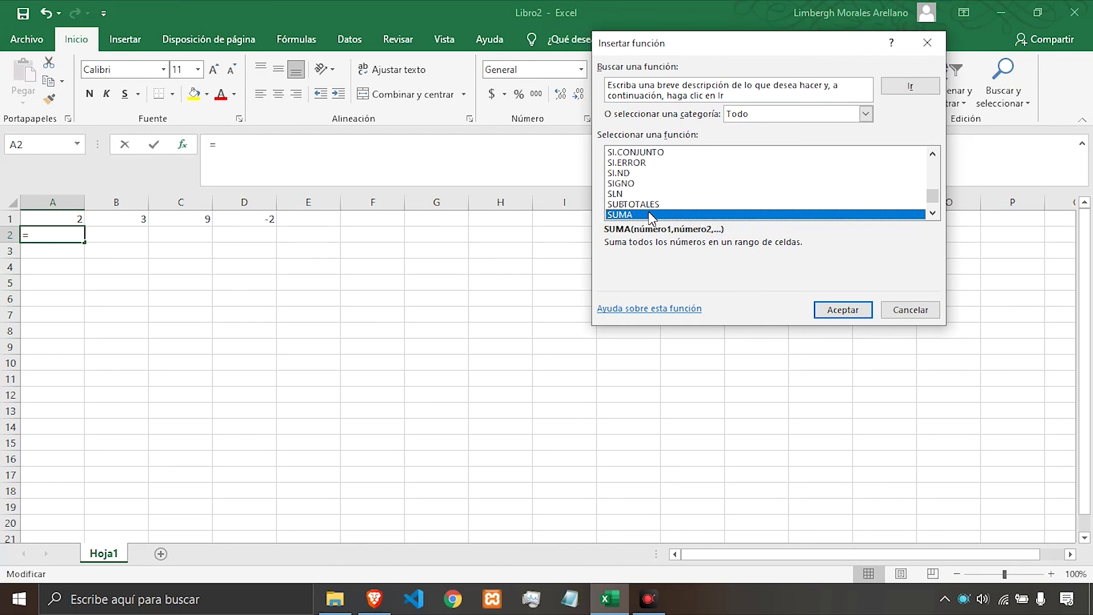
click(839, 309)
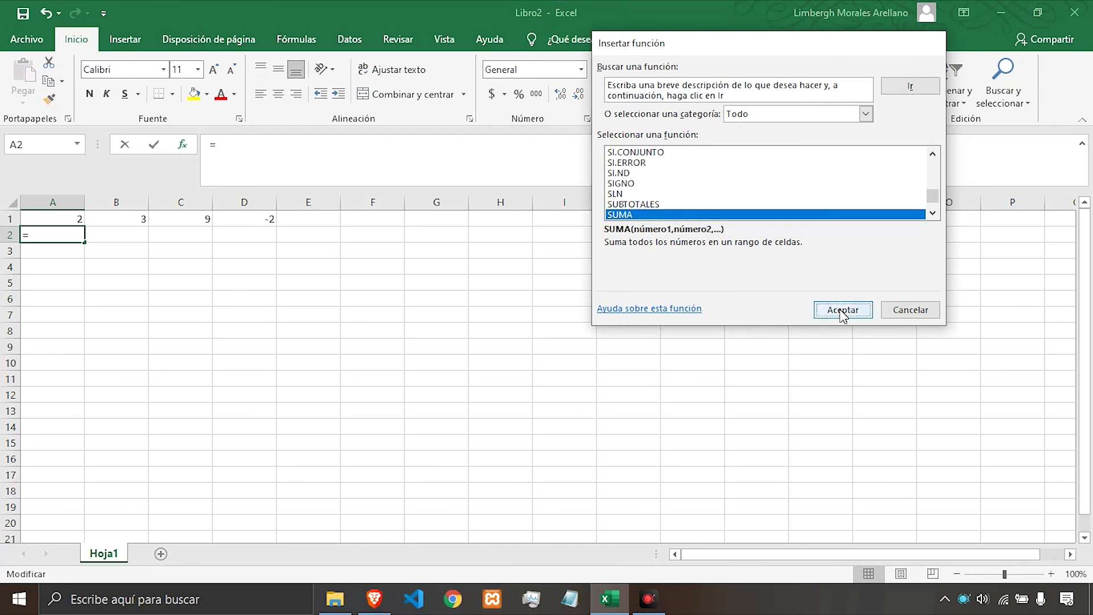
drag(642, 63, 665, 57)
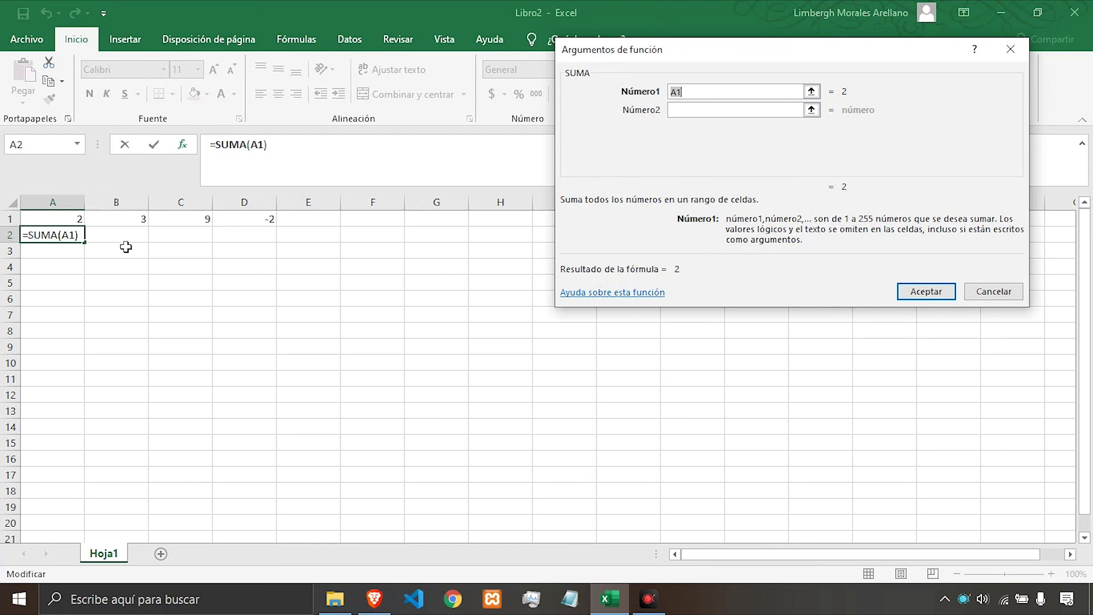
Add B1, C1 and D1 as further SUMA arguments for A2 and accept the function.
click(686, 112)
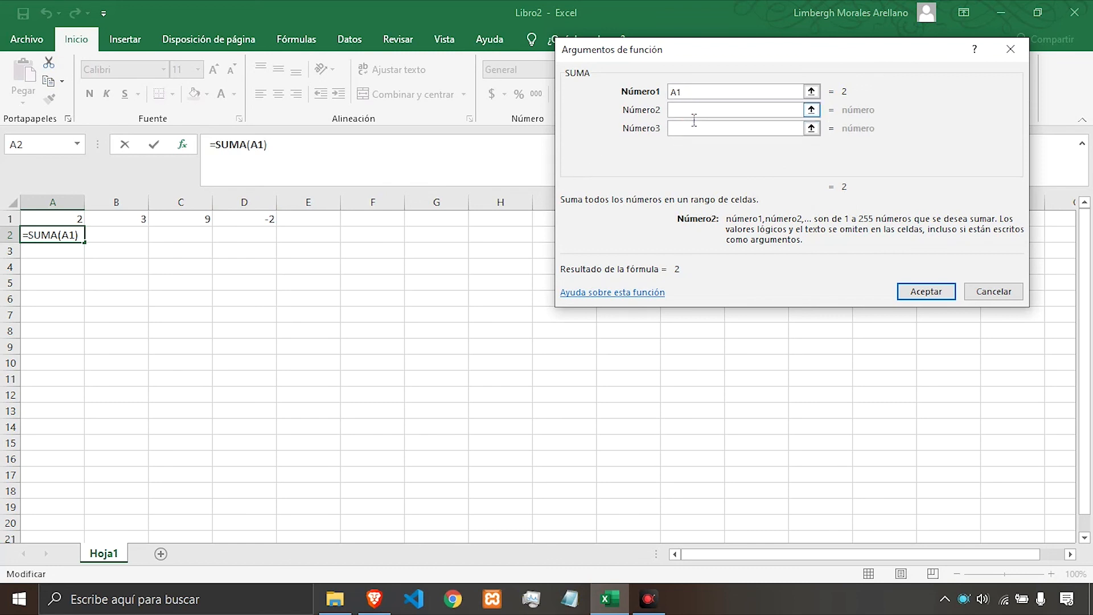
click(130, 222)
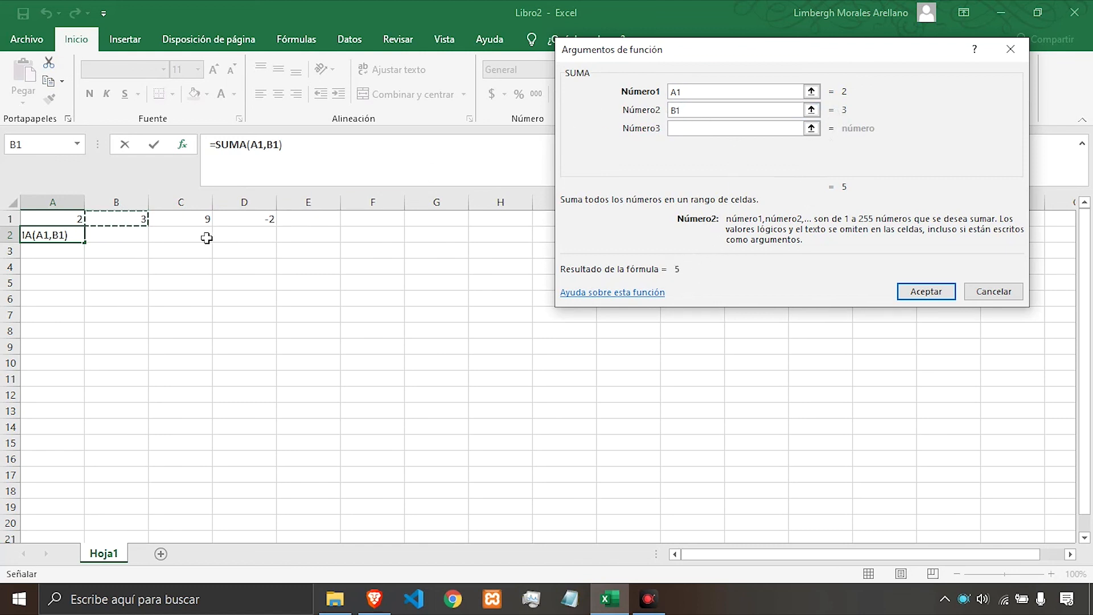
click(708, 129)
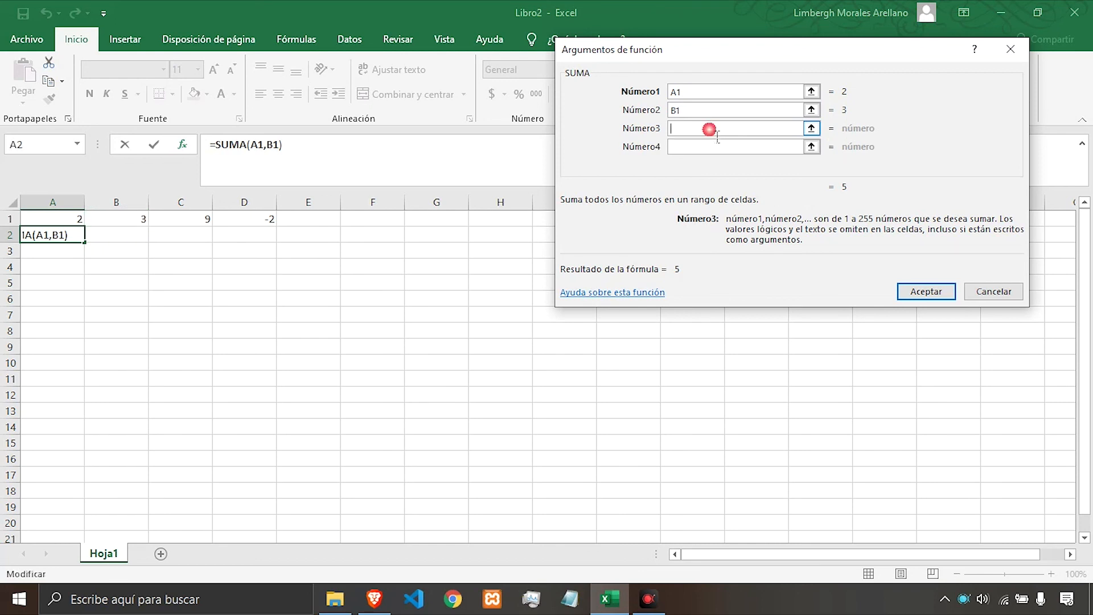
click(203, 225)
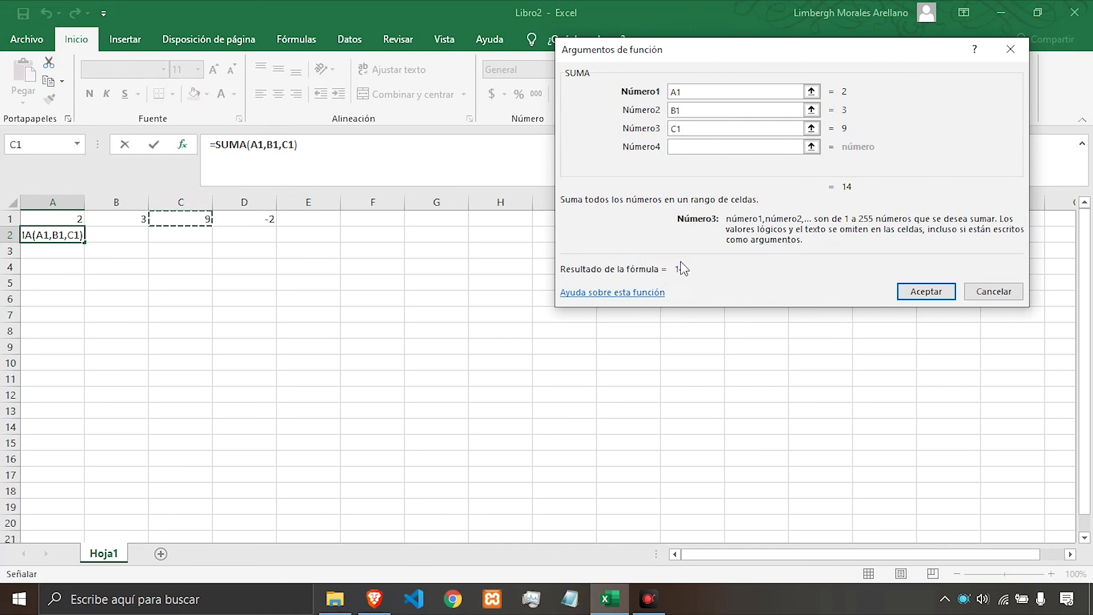
click(704, 156)
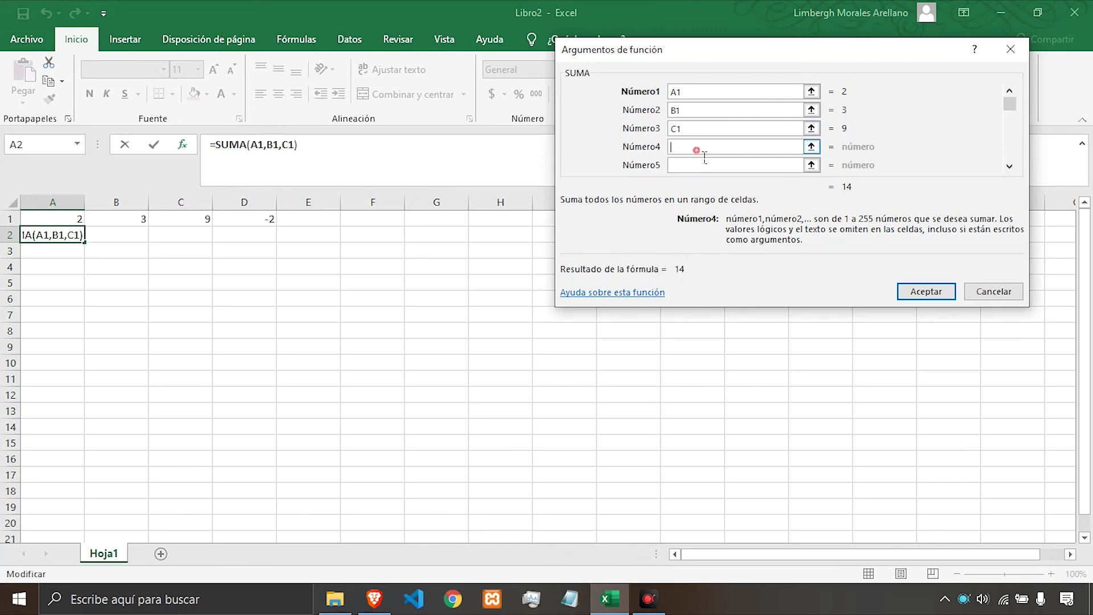
click(268, 223)
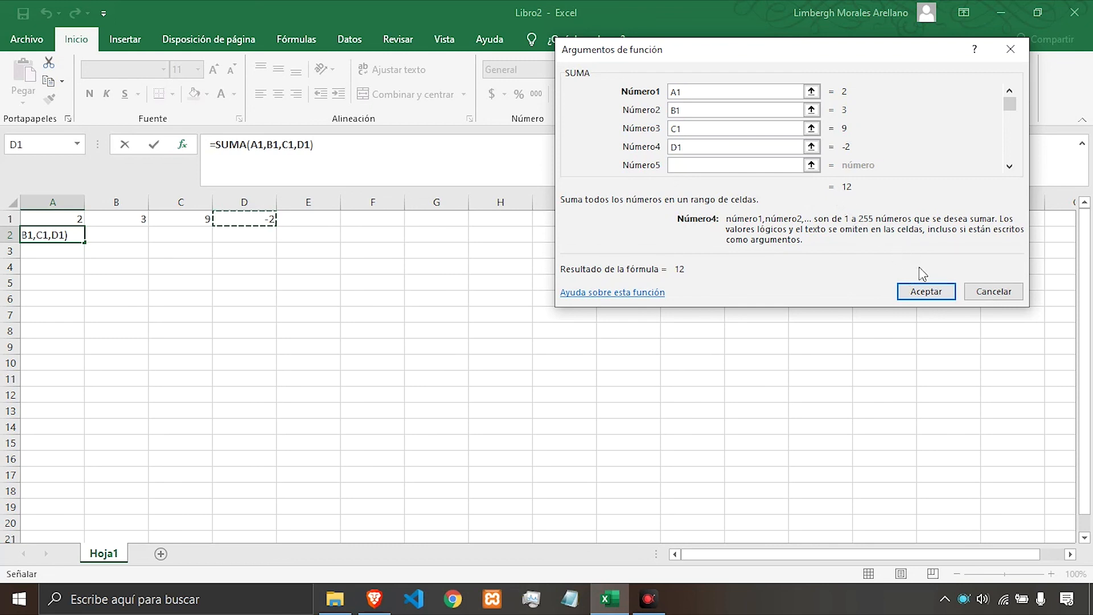
click(923, 291)
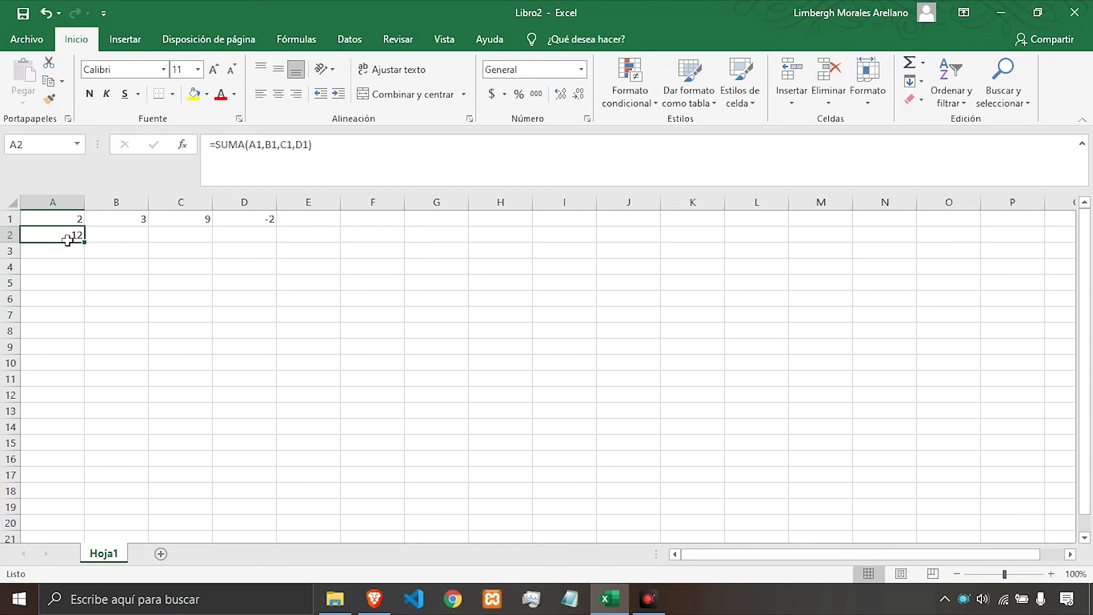
Inspect the arguments of the SUMA formula in A2 within the formula bar.
click(265, 154)
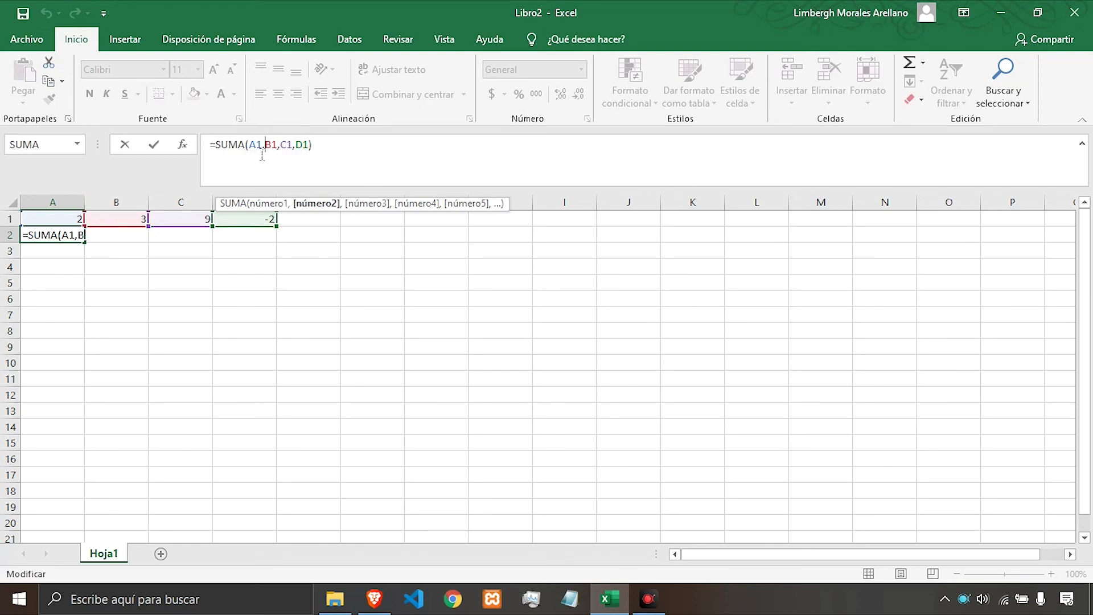
click(262, 151)
click(274, 146)
click(288, 146)
key(Right)
key(Right)
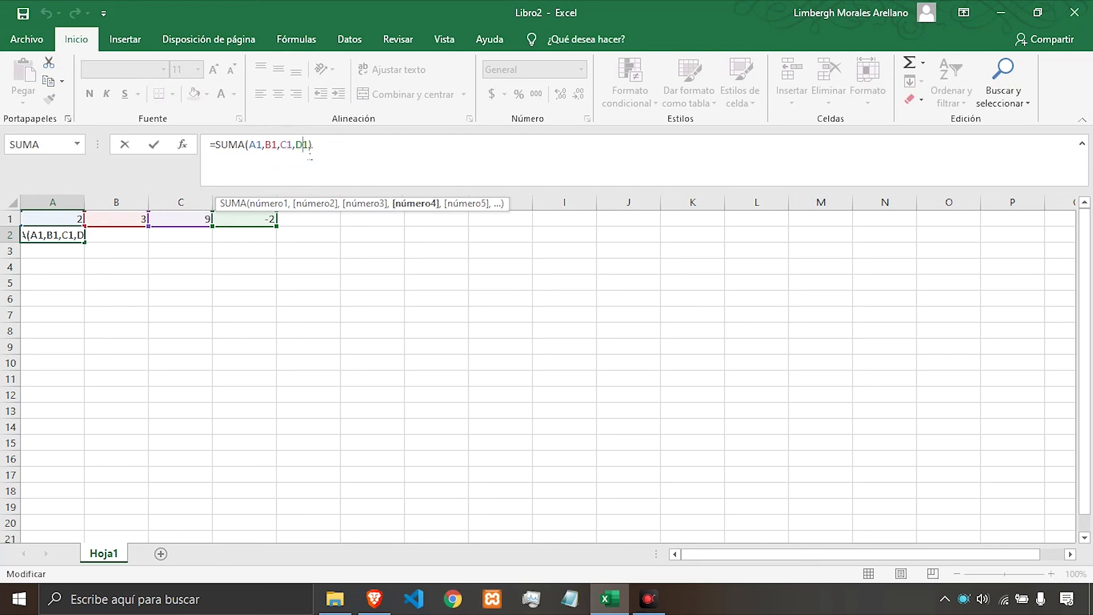
click(266, 147)
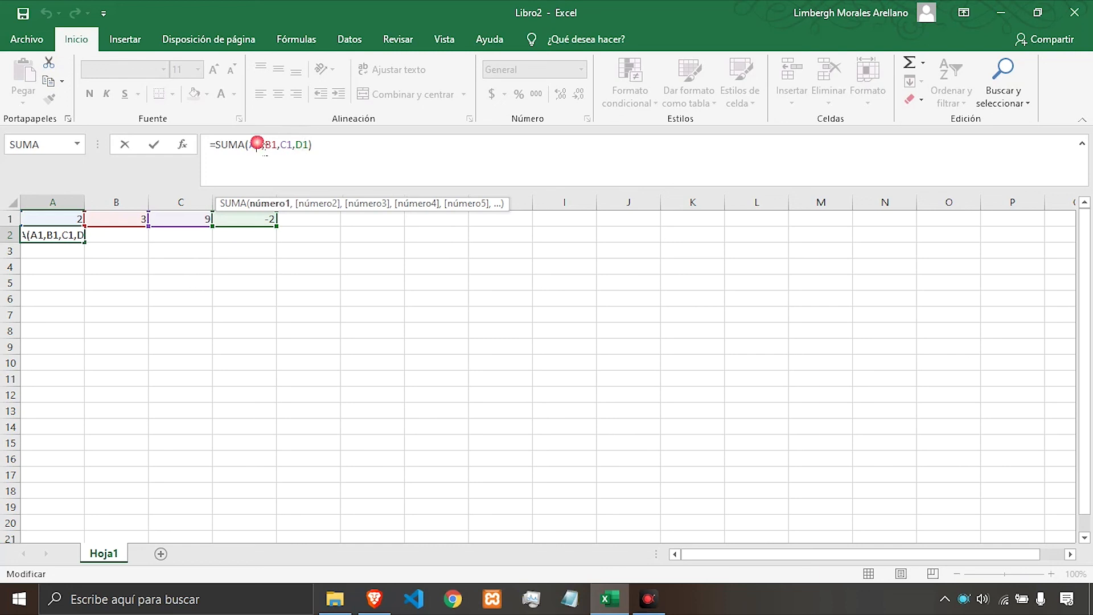
click(302, 145)
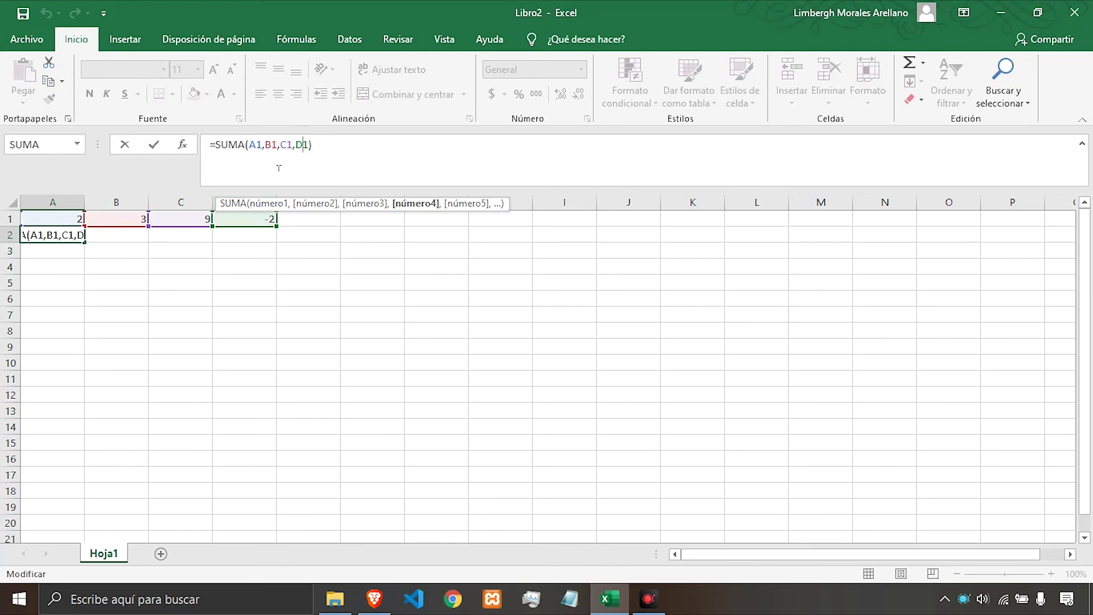
click(287, 146)
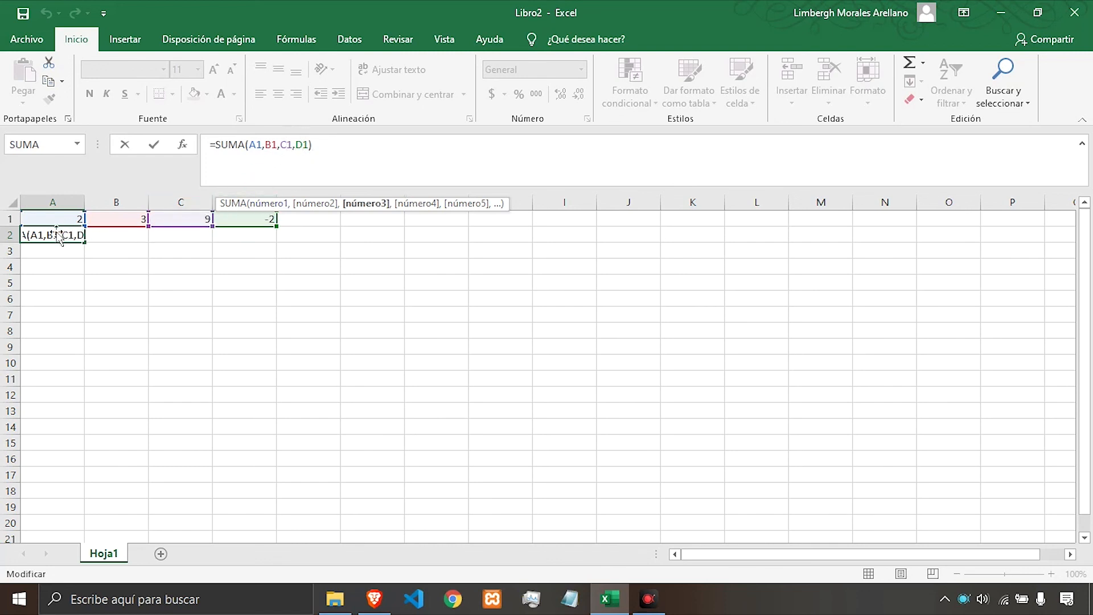
click(340, 159)
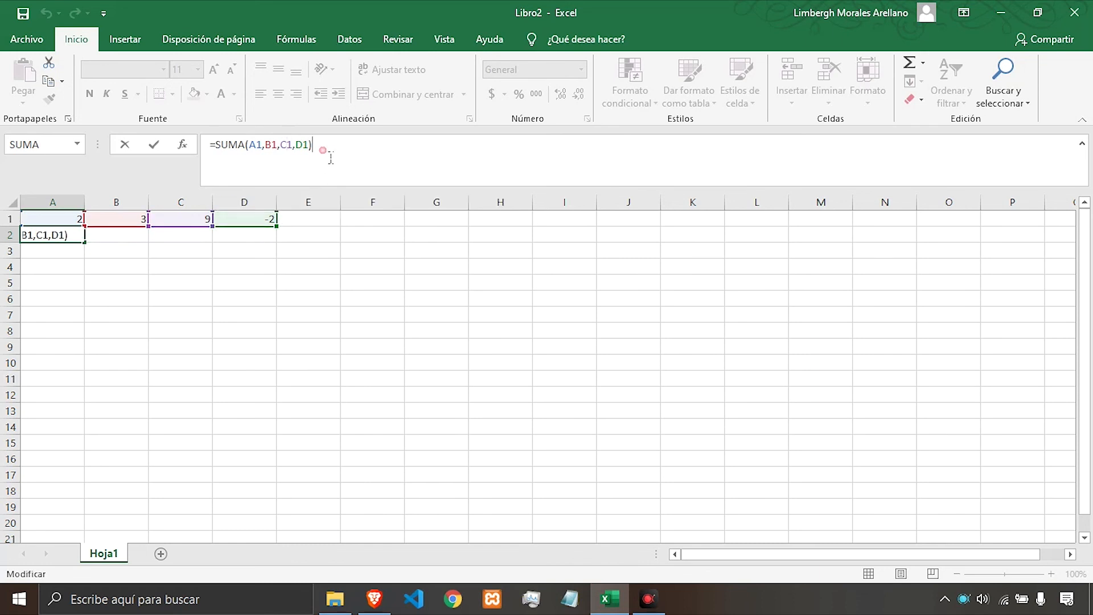
click(280, 146)
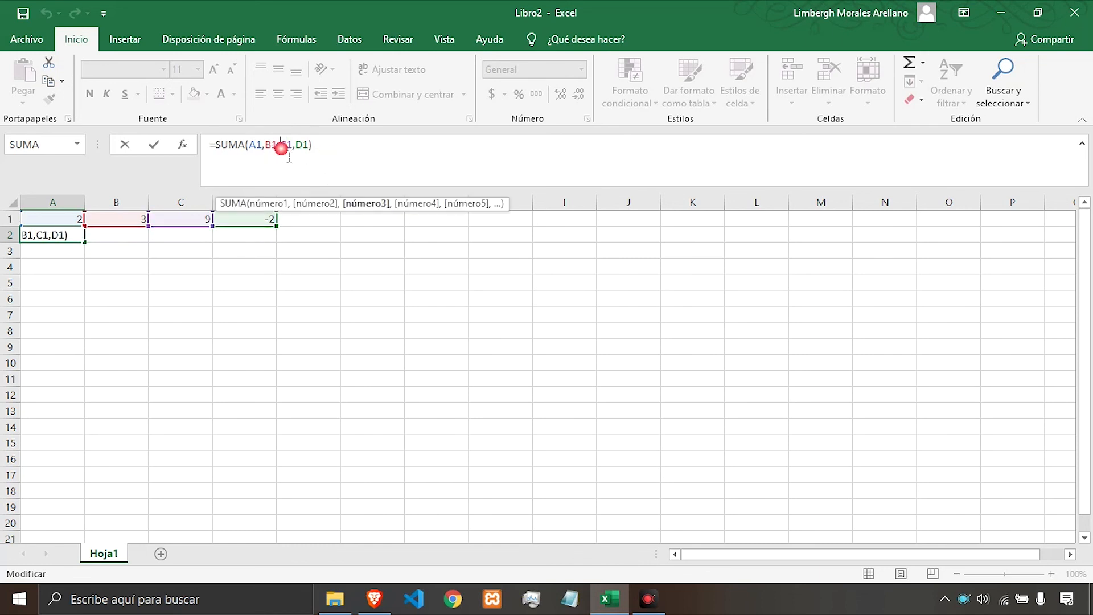
Reopen the SUMA arguments for A2, remove the D1 and C1 arguments, and accept.
click(184, 146)
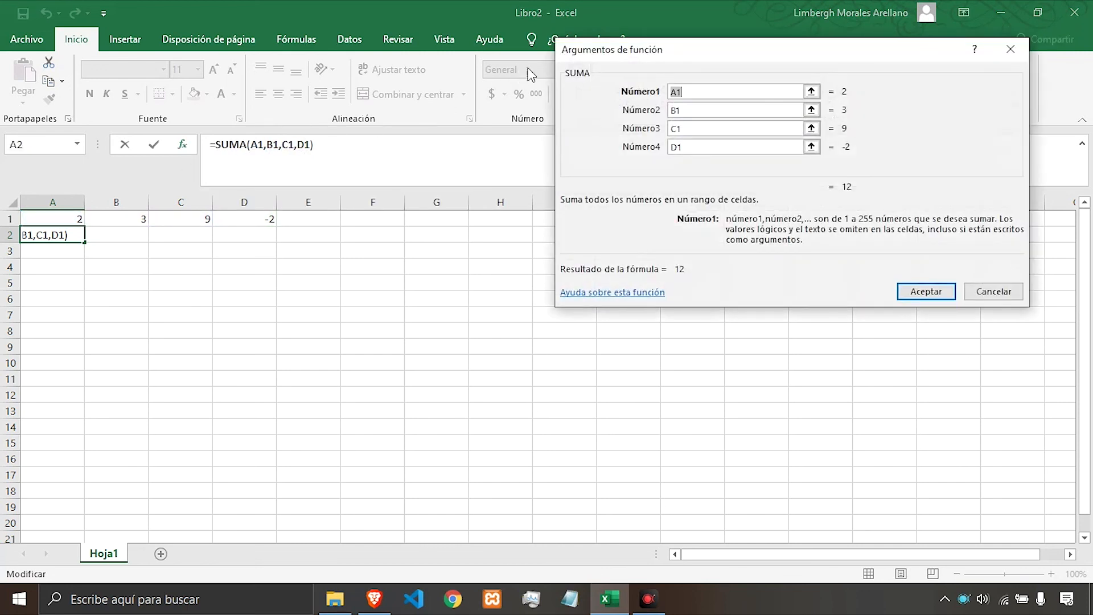
drag(629, 56, 639, 38)
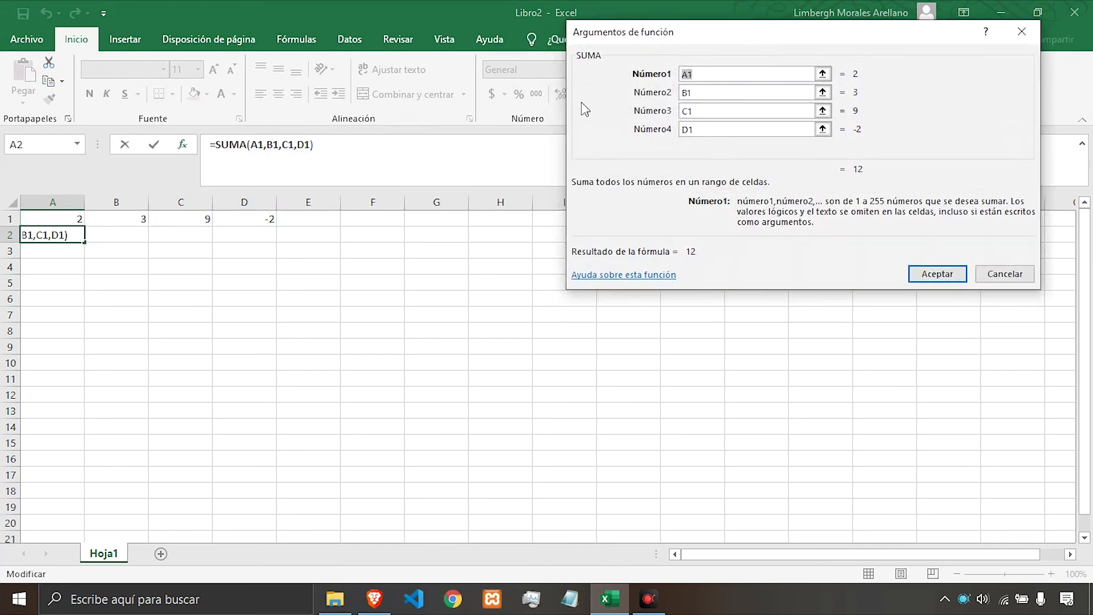
click(723, 130)
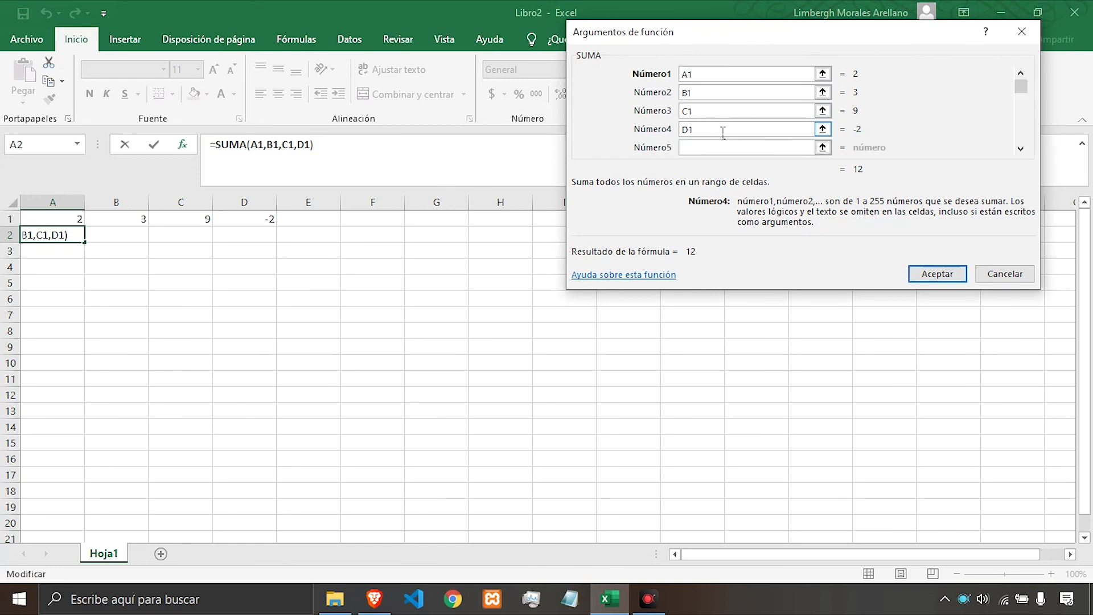
key(BackSpace)
key(BackSpace)
click(725, 113)
key(BackSpace)
key(BackSpace)
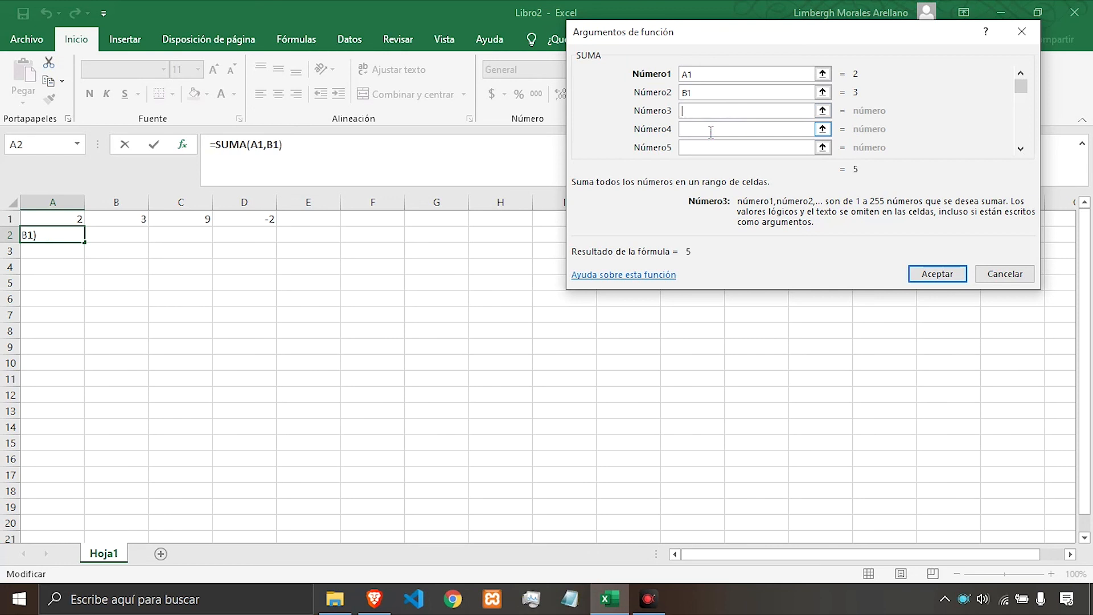
click(935, 276)
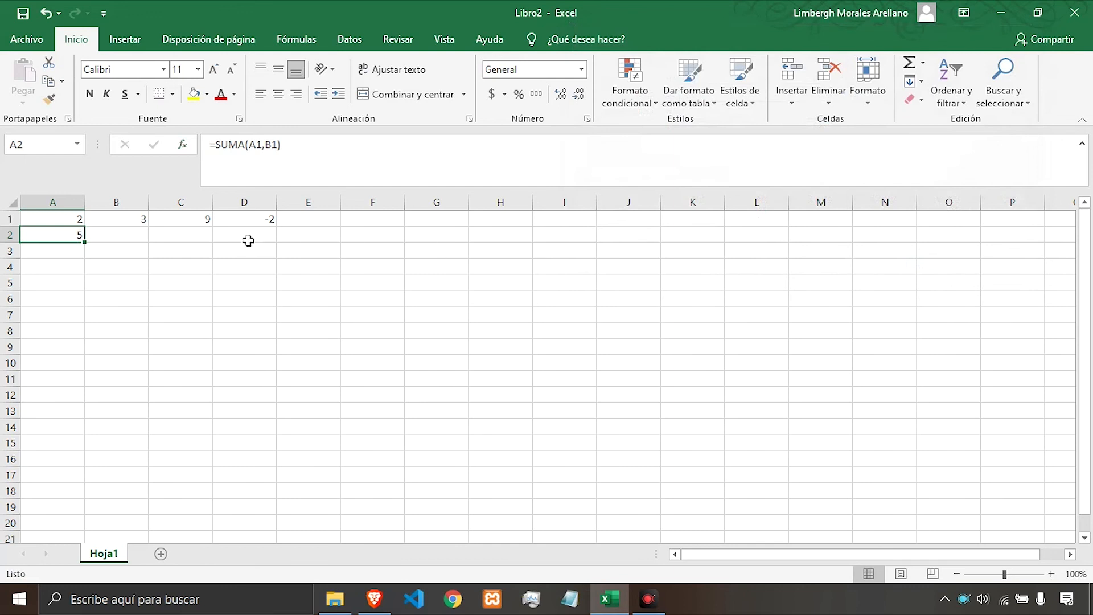
Reopen the SUMA function arguments for A2, reposition the dialog, and close it again.
click(260, 147)
click(183, 145)
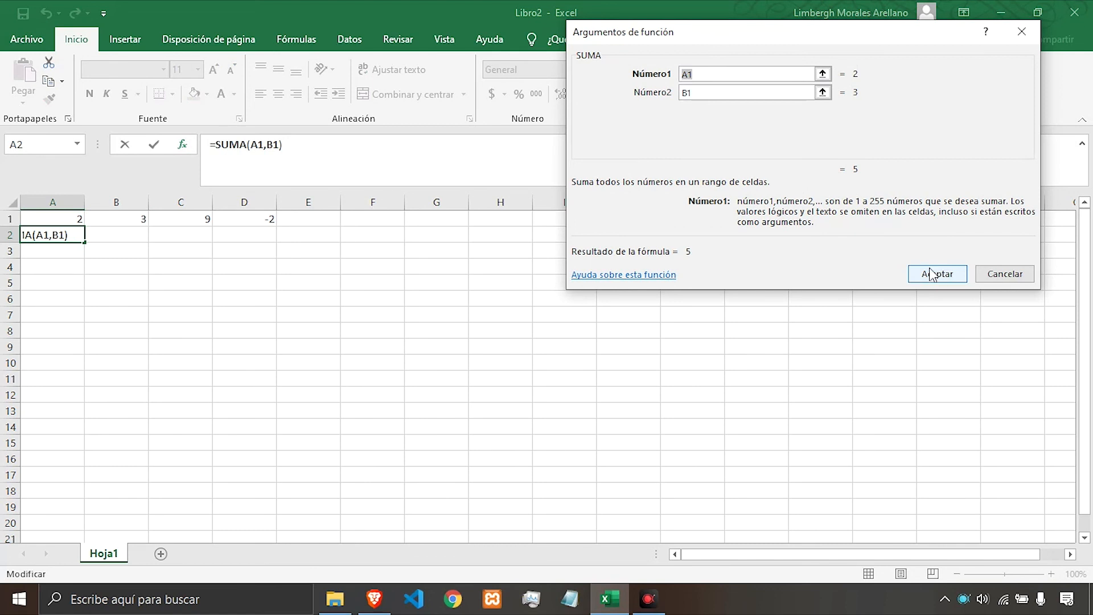
drag(811, 36, 718, 44)
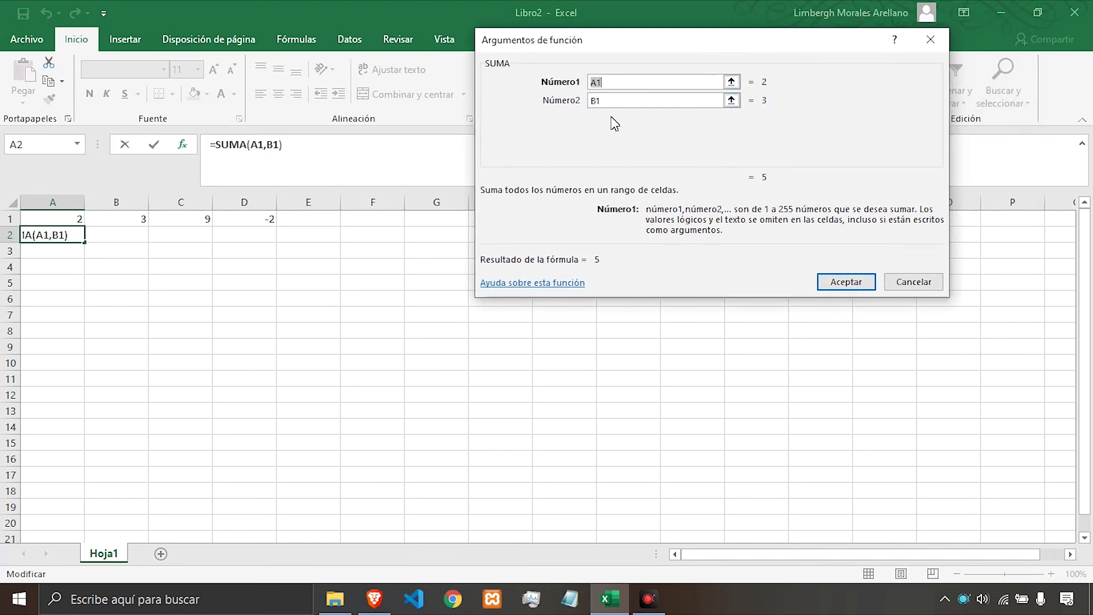
drag(623, 47, 625, 82)
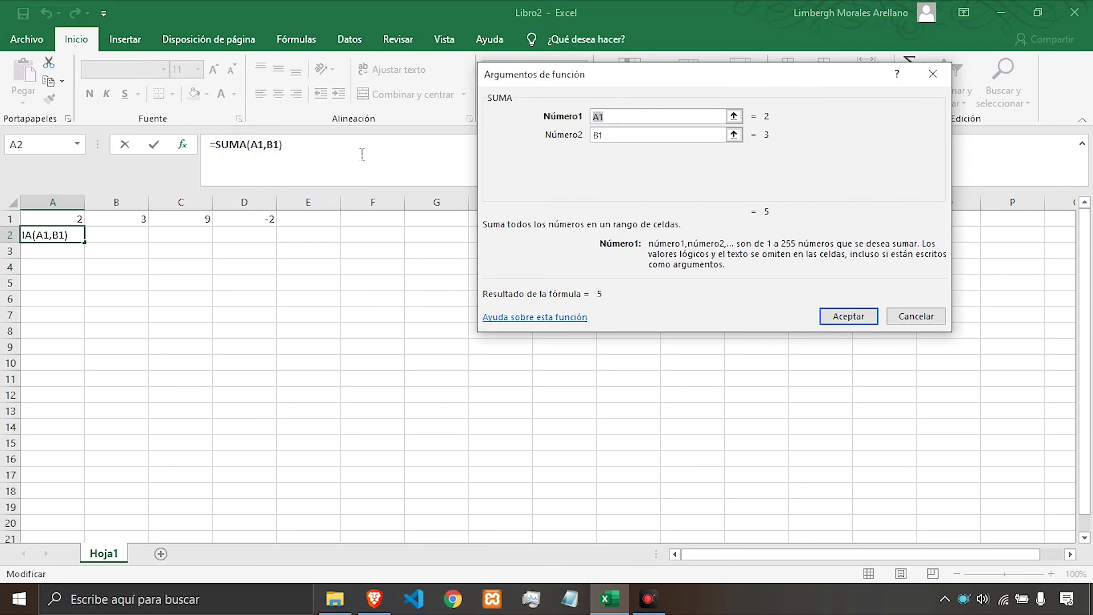
drag(569, 79, 550, 57)
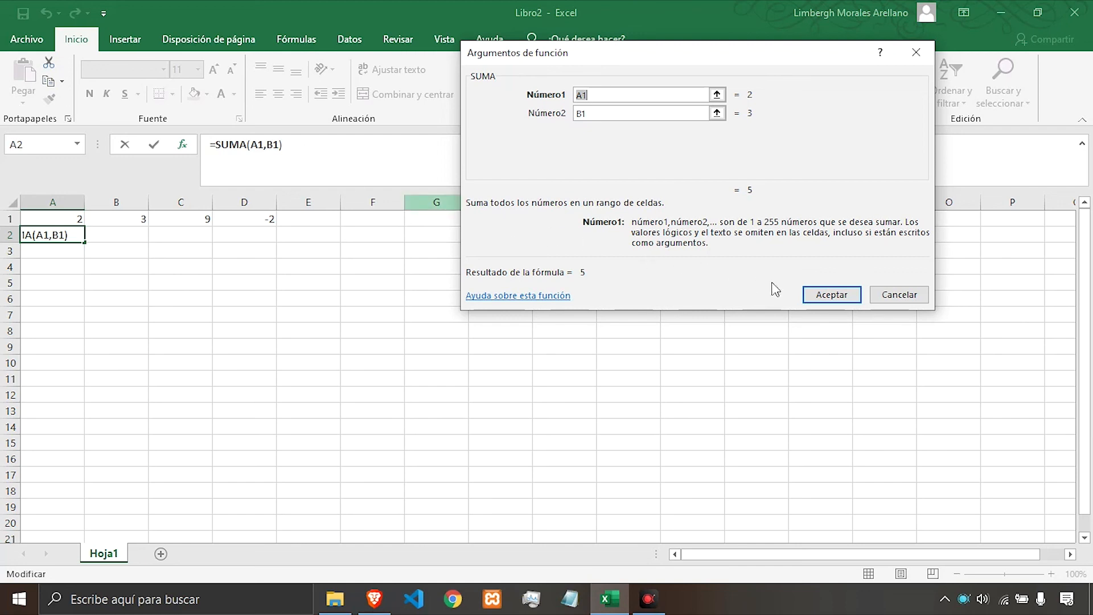
click(832, 296)
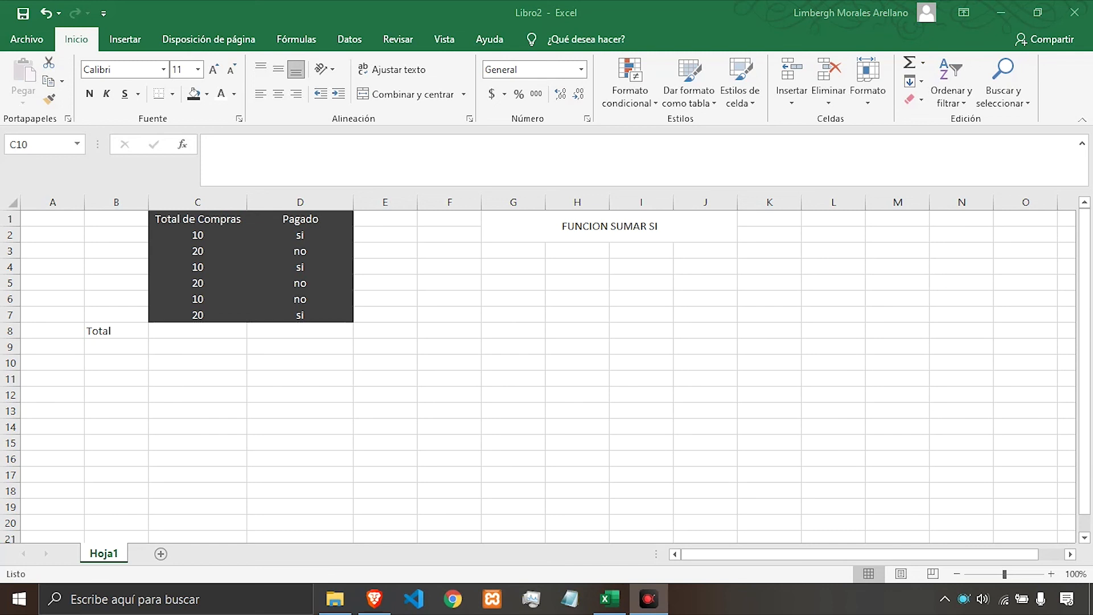
Start a SUMAR.SI formula in C8 with D2:D7 as the range argument.
click(200, 330)
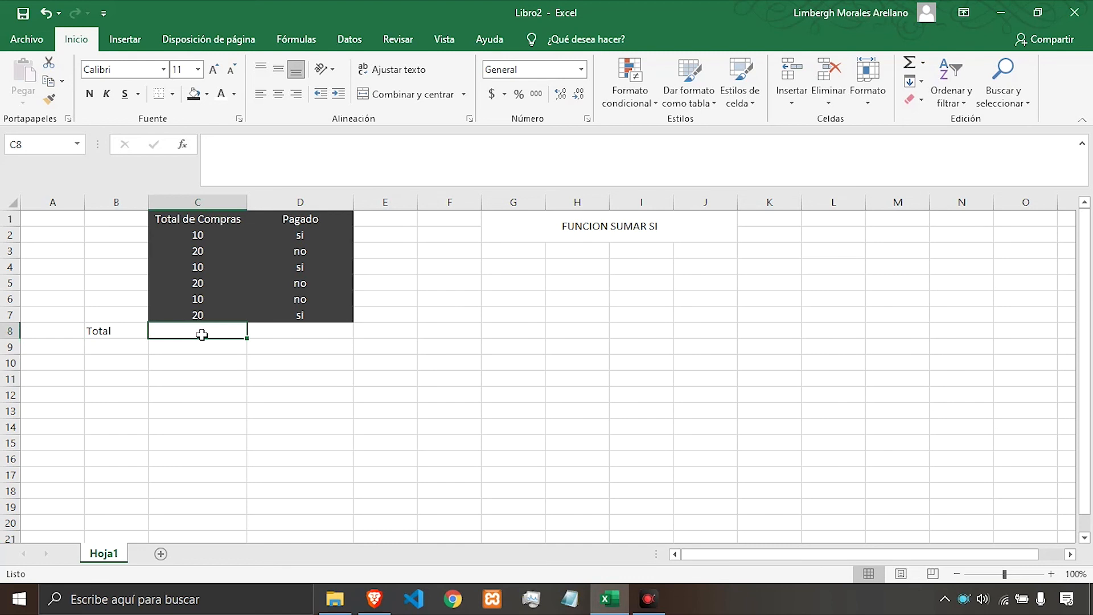
text(=)
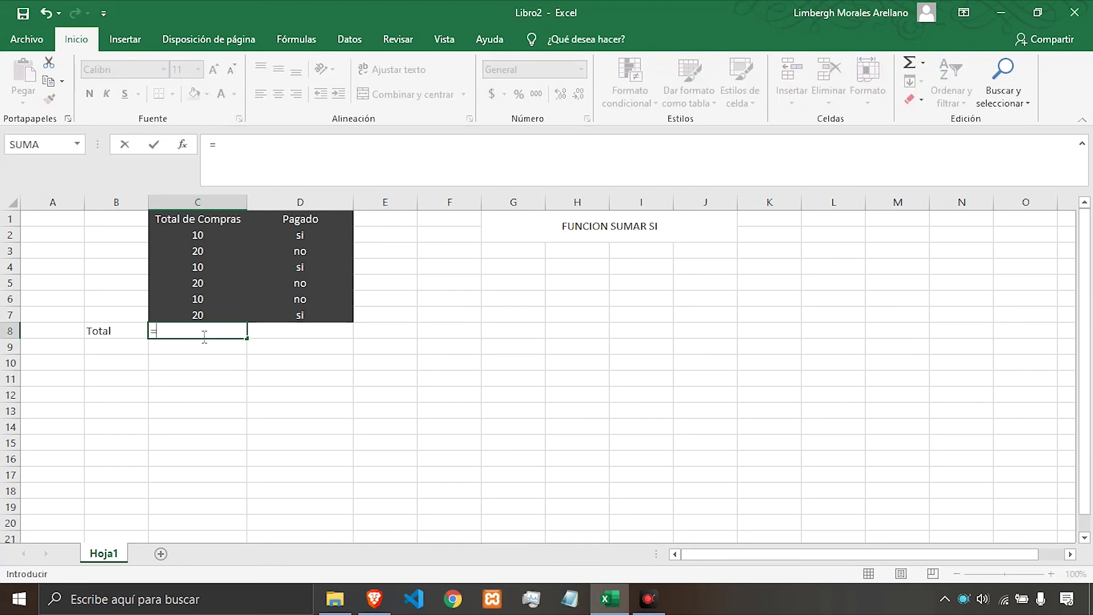
text(sumar)
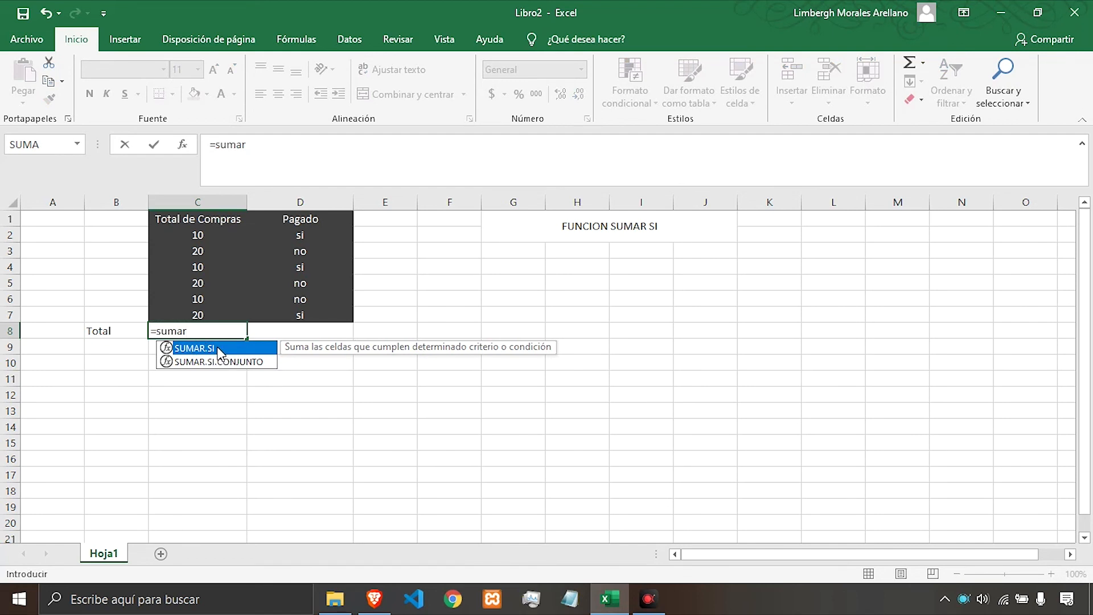
double_click(220, 351)
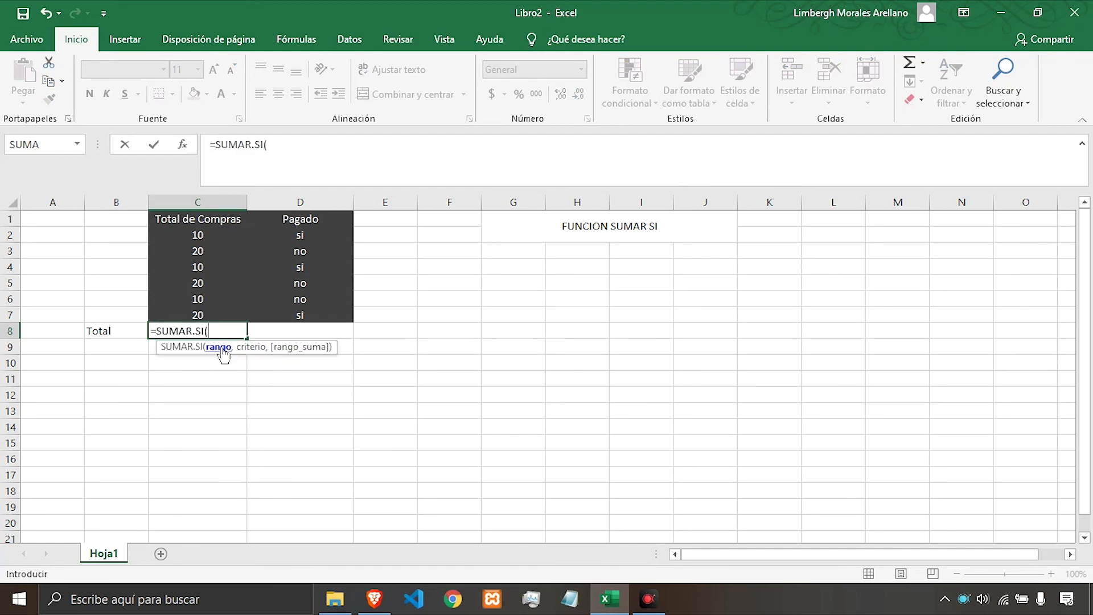
click(290, 155)
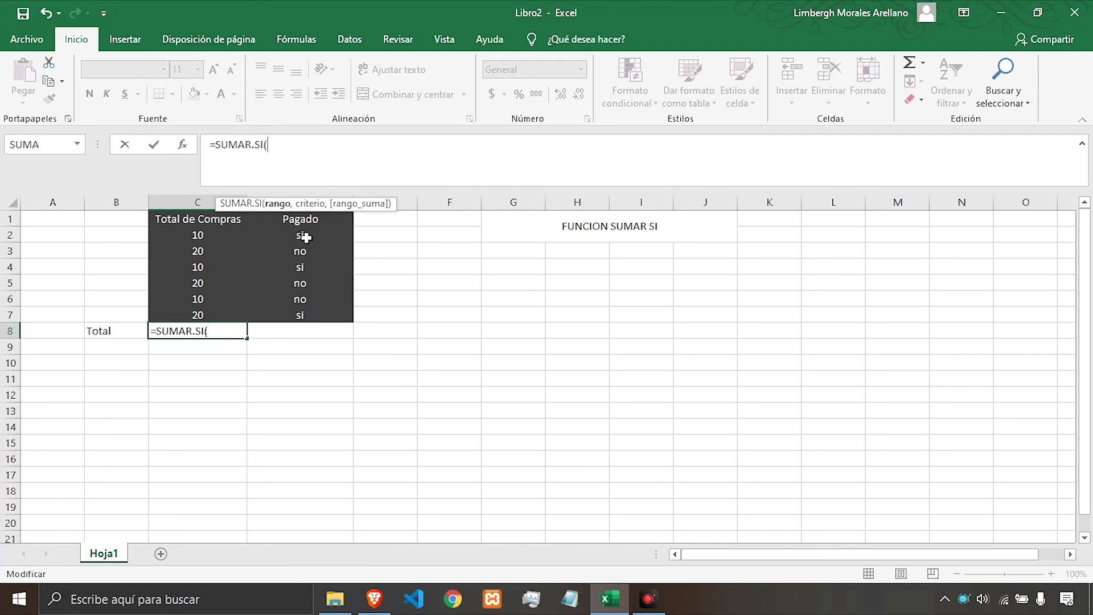
drag(305, 236, 311, 318)
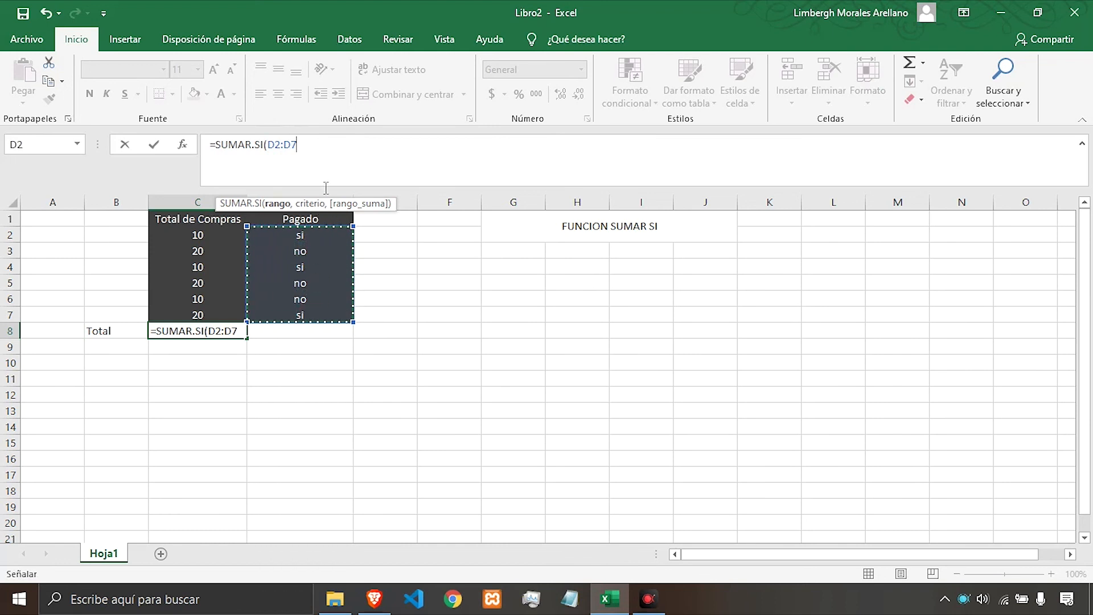
text(,)
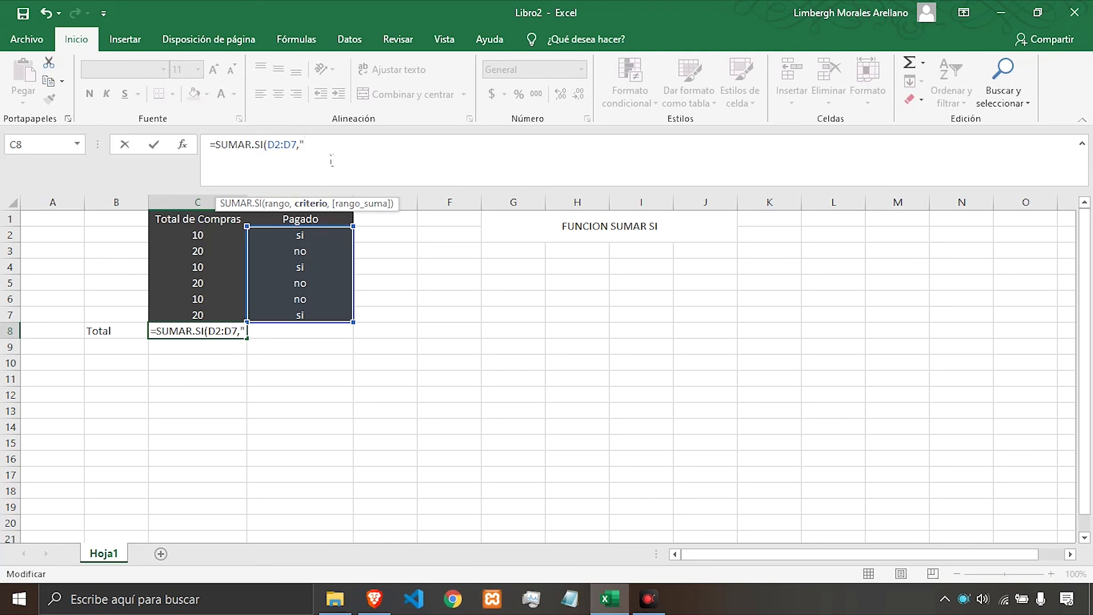
Complete the SUMAR.SI formula with criterion "si" and sum range C2:C7, then enter it.
text(si",)
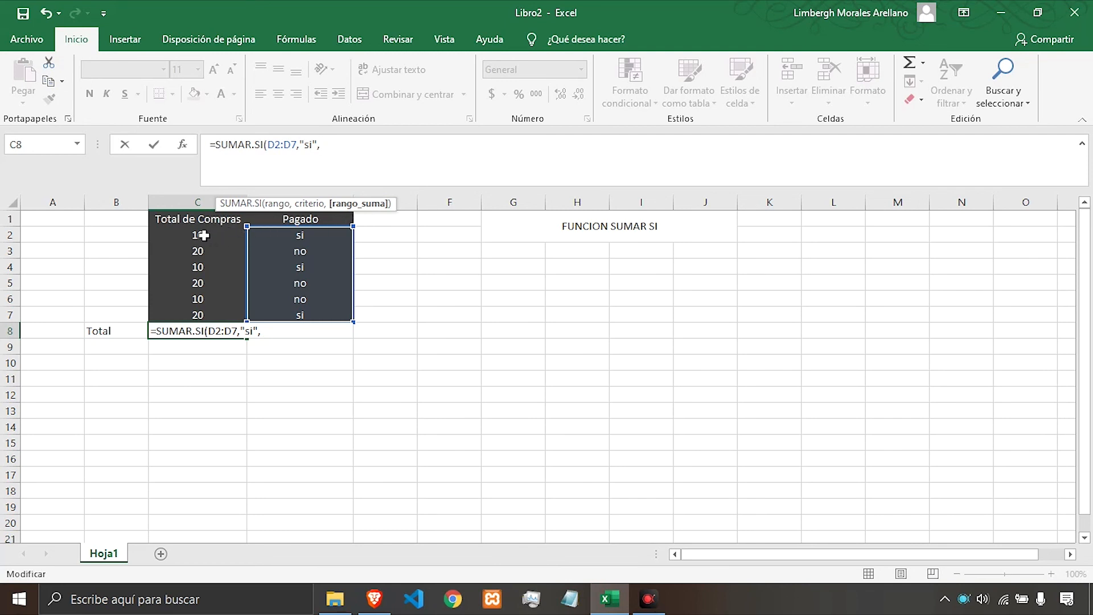
drag(204, 235, 211, 322)
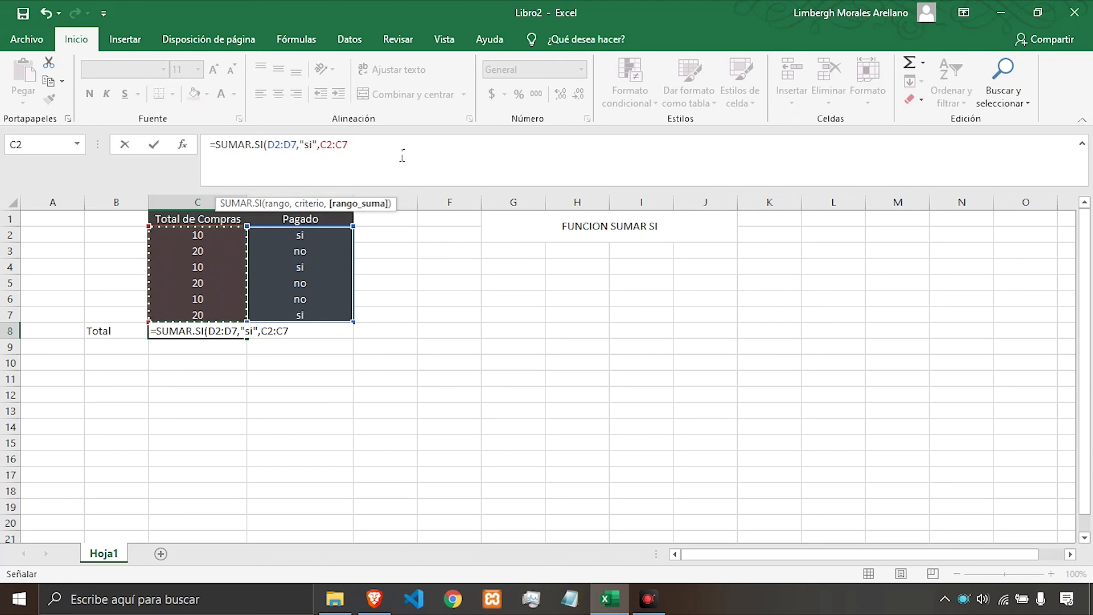
text())
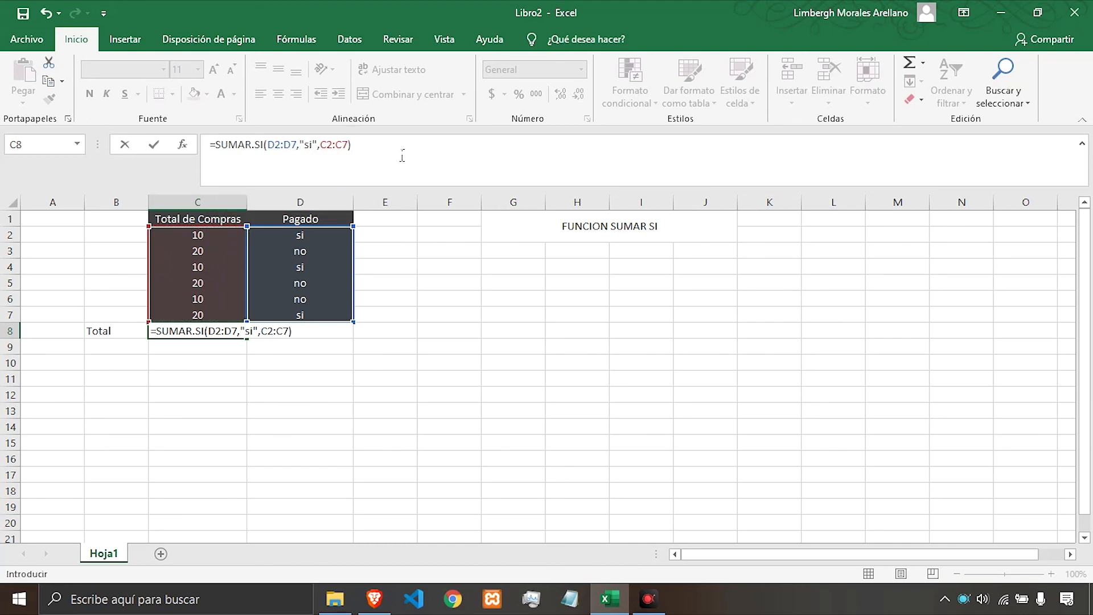
key(Return)
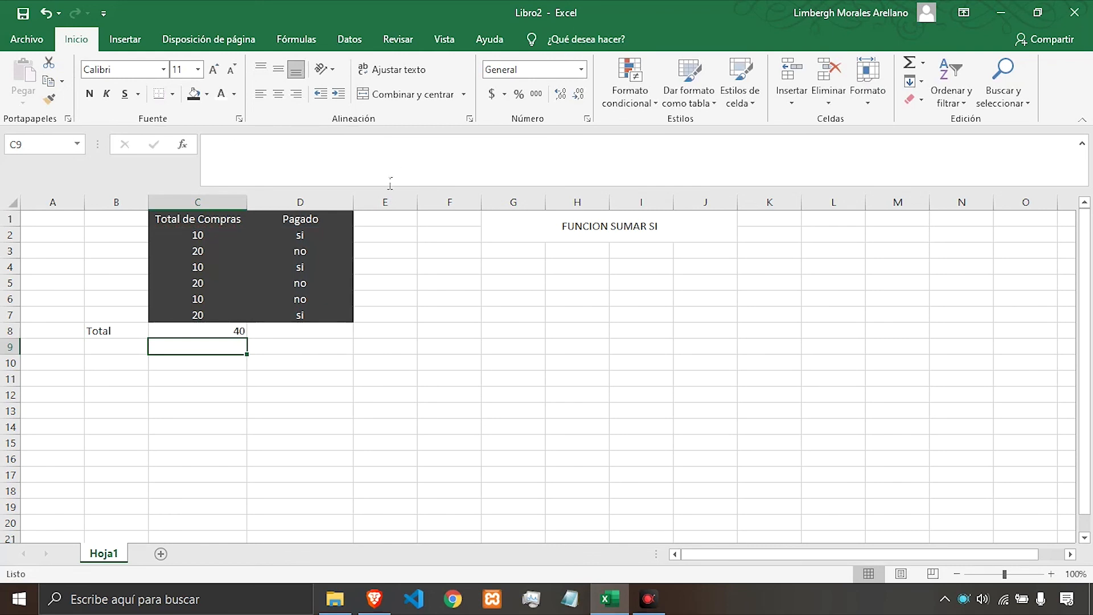
Center-align the total in C8.
click(228, 332)
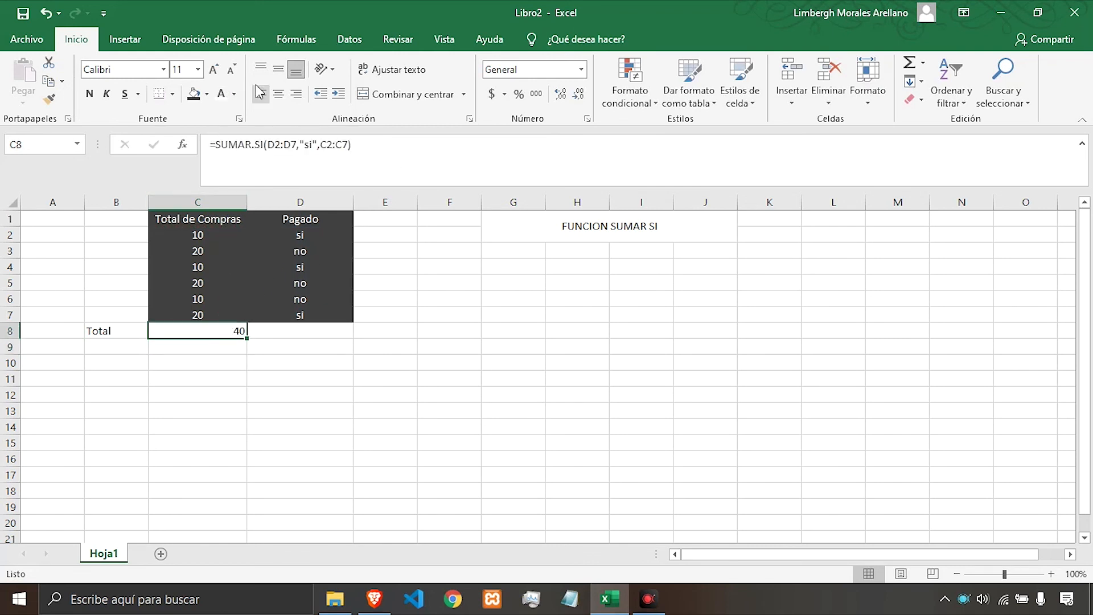
click(278, 69)
click(278, 93)
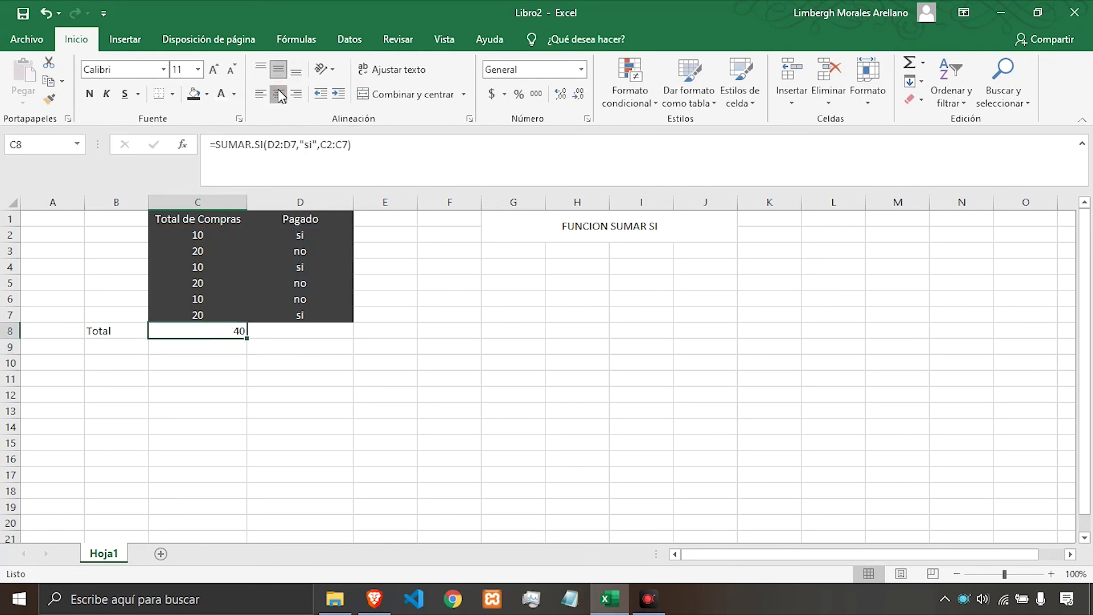
Change the Pagado entries in D2, D7 and D4 to "no".
click(306, 337)
click(308, 239)
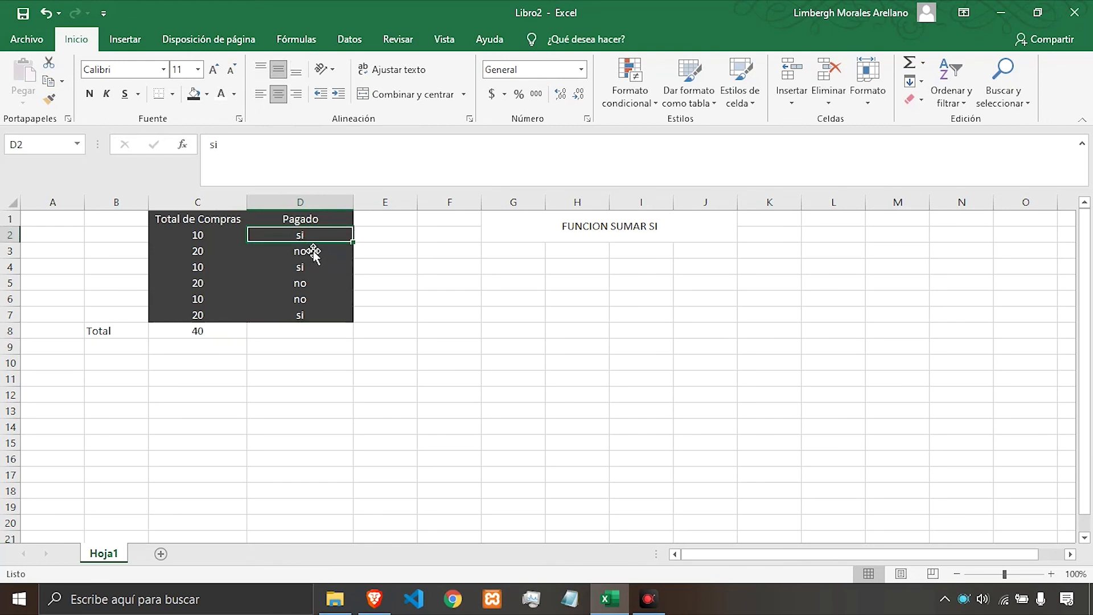
text(no)
key(Return)
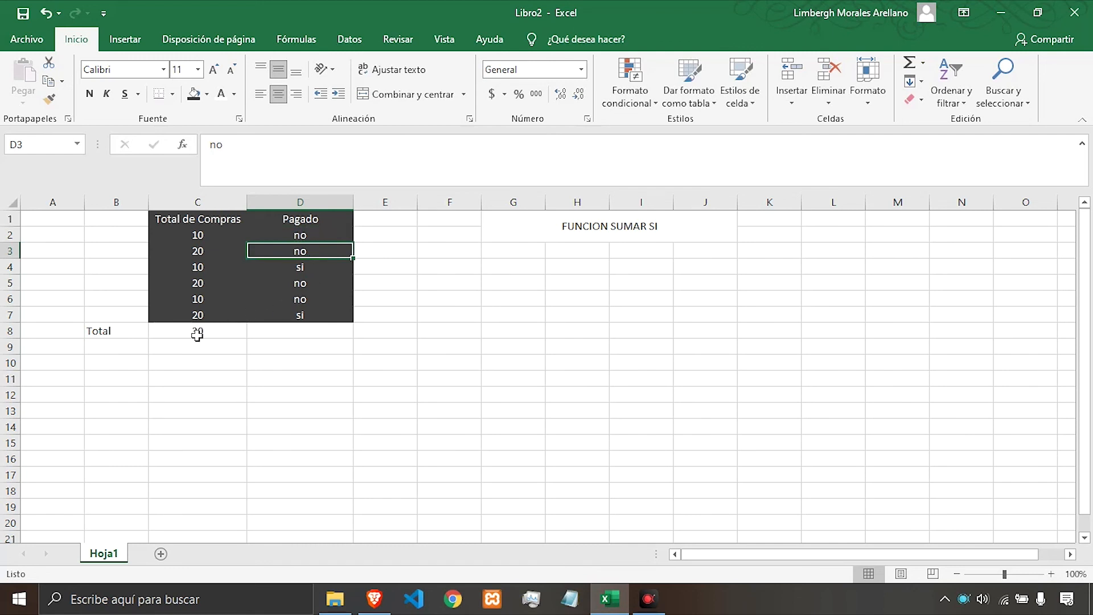
click(312, 320)
text(no)
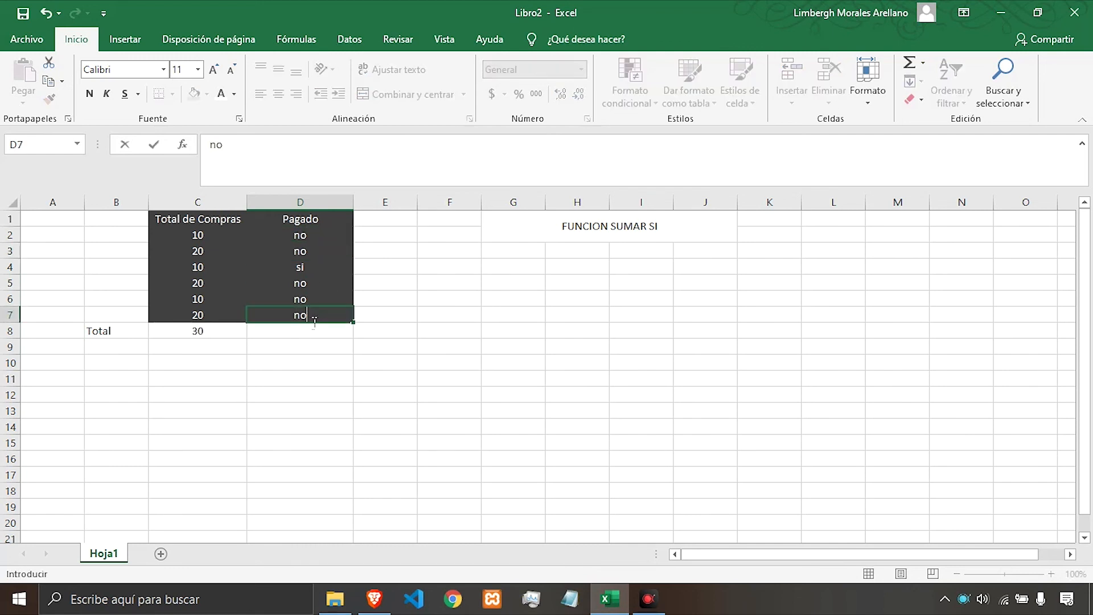
key(Return)
key(Up)
key(Up)
key(Up)
key(Up)
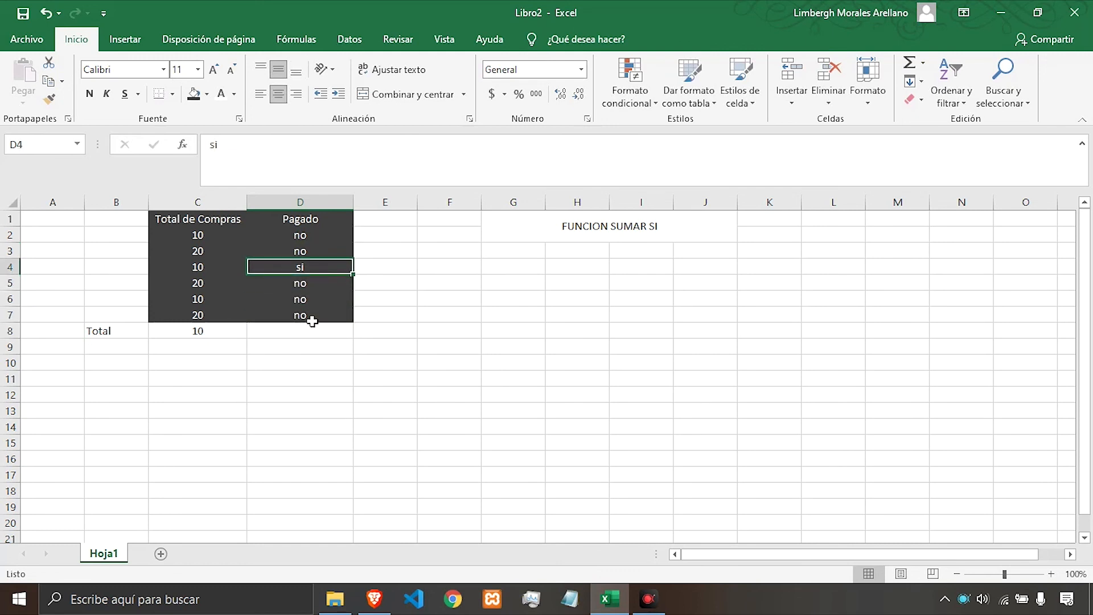
key(Left)
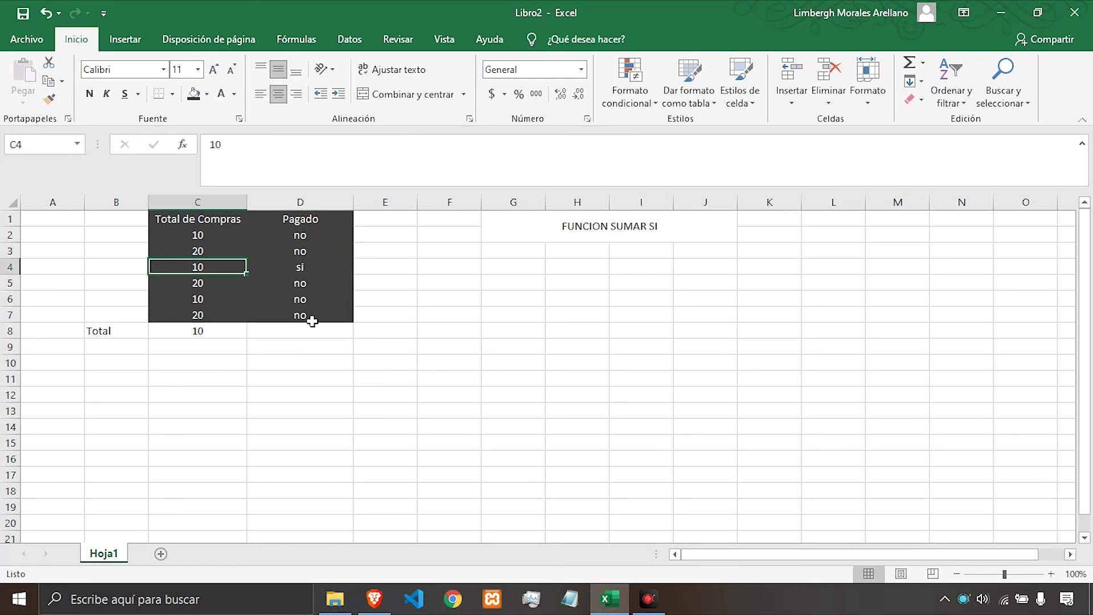
key(Right)
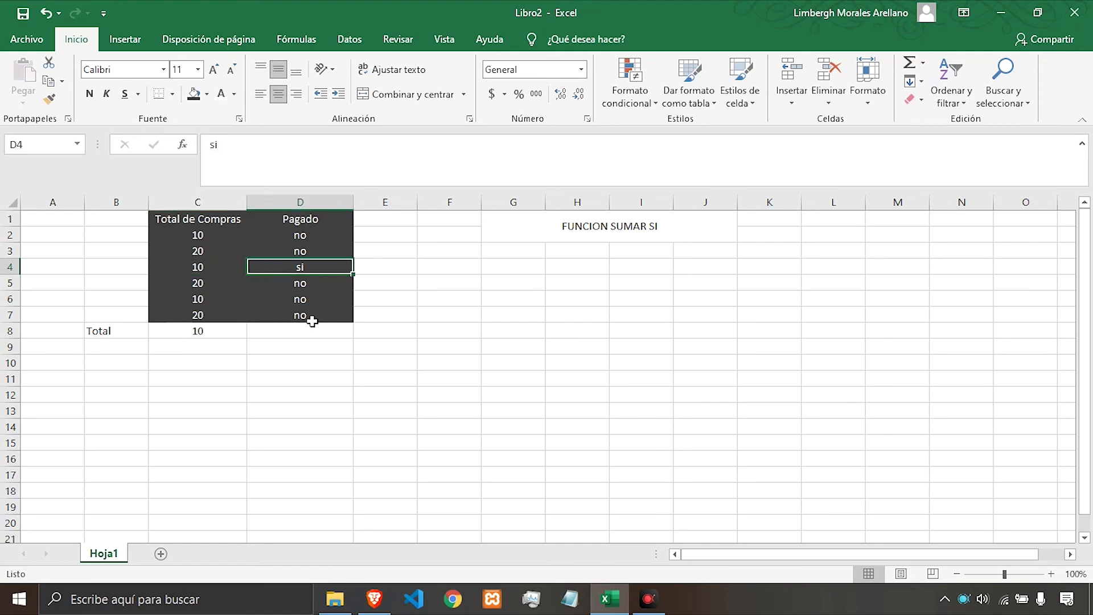
text(no)
key(Return)
Set the Pagado entry in D2 back to "si".
key(Left)
key(Left)
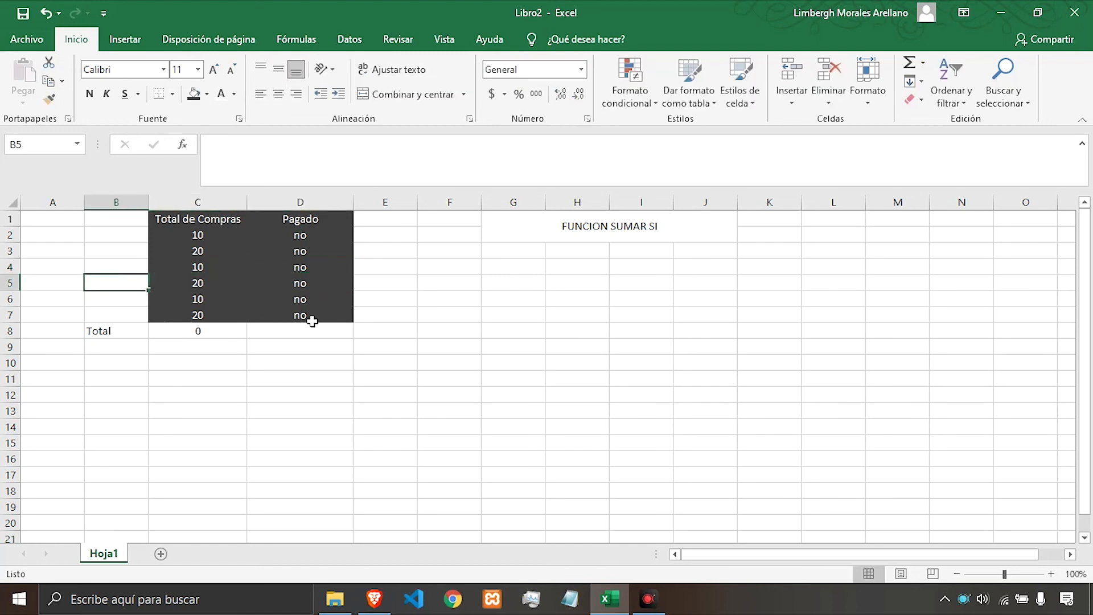
key(Down)
key(Right)
key(Right)
key(Up)
key(Up)
key(Up)
key(Up)
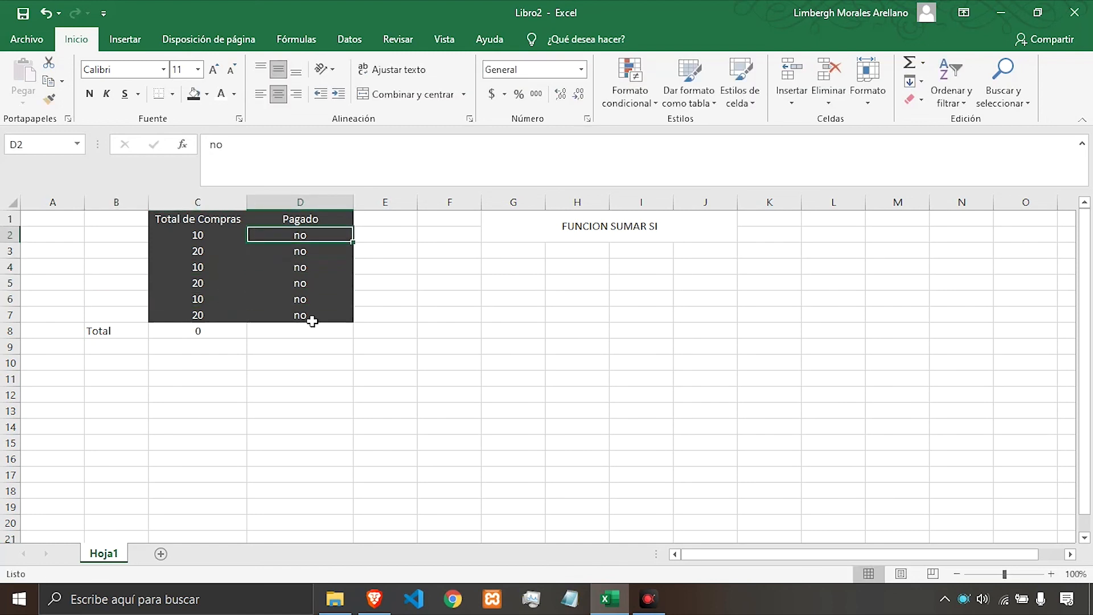
text(si)
key(Return)
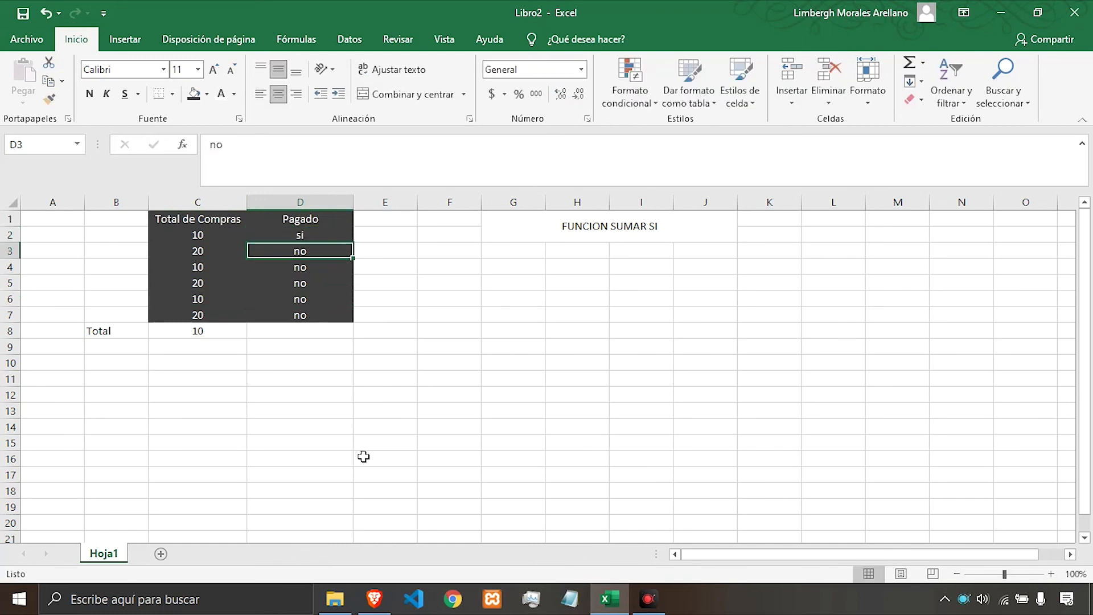
Fill the "si" from D2 down through D7 in the Pagado column.
click(336, 238)
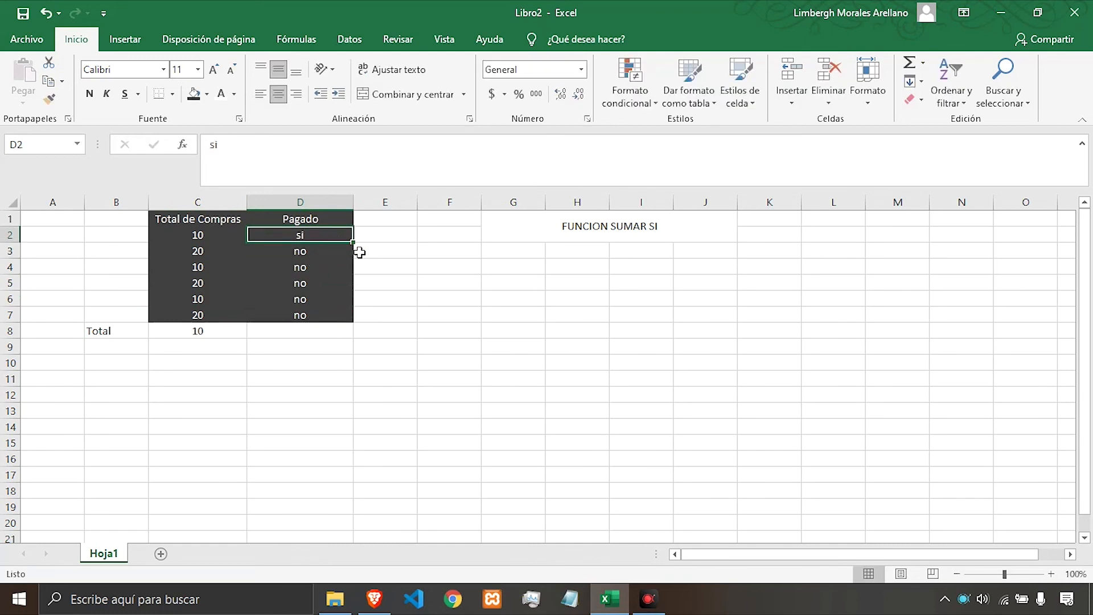
drag(359, 253, 353, 323)
click(336, 239)
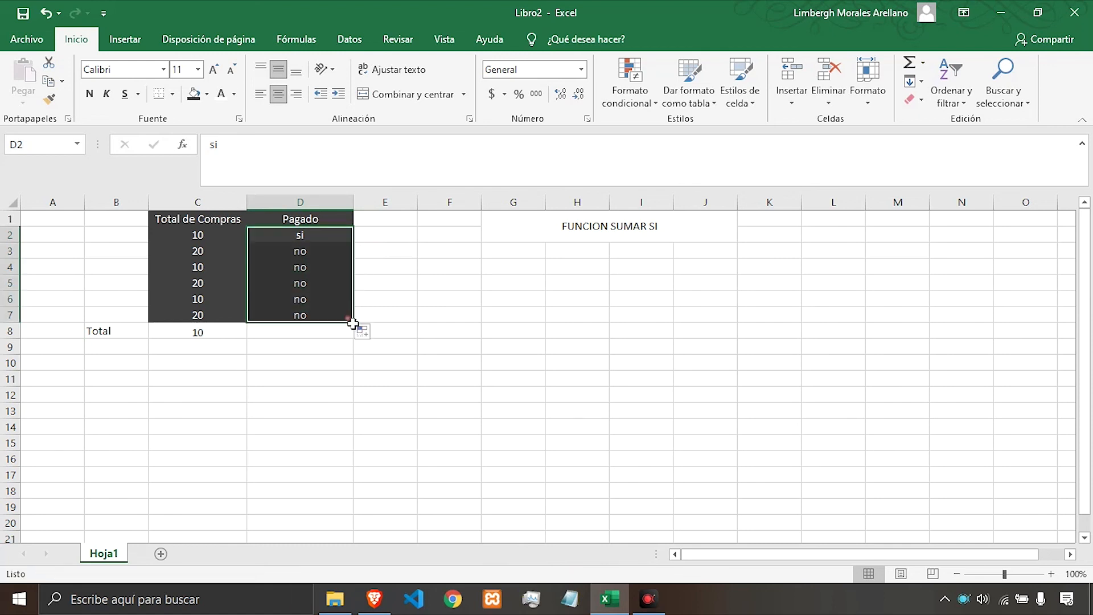
Set the Total de Compras values in C2 through C6 to 0.
click(219, 318)
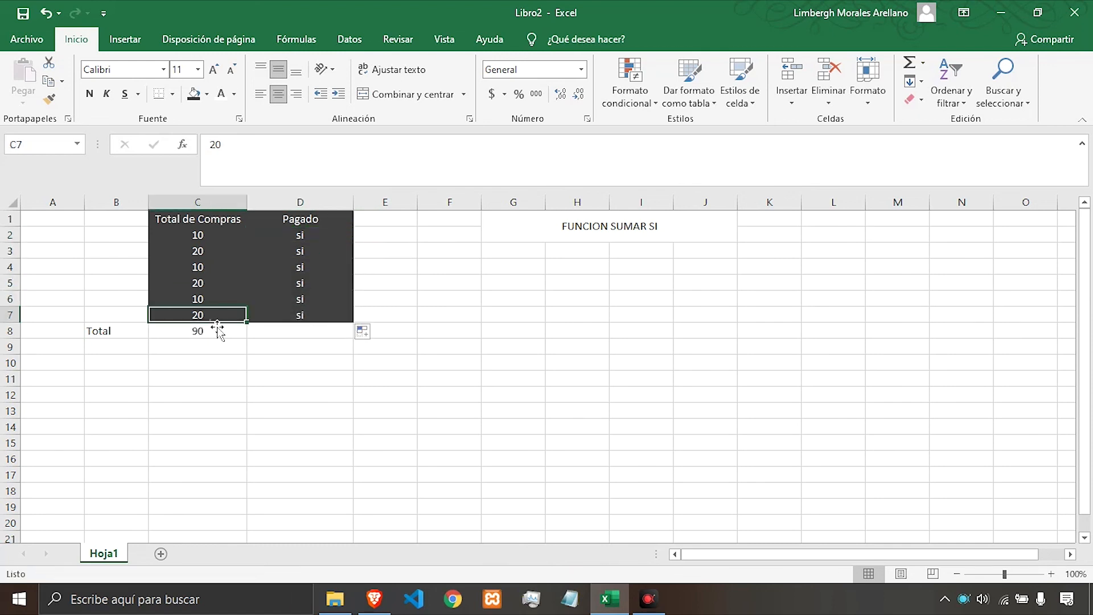
click(208, 237)
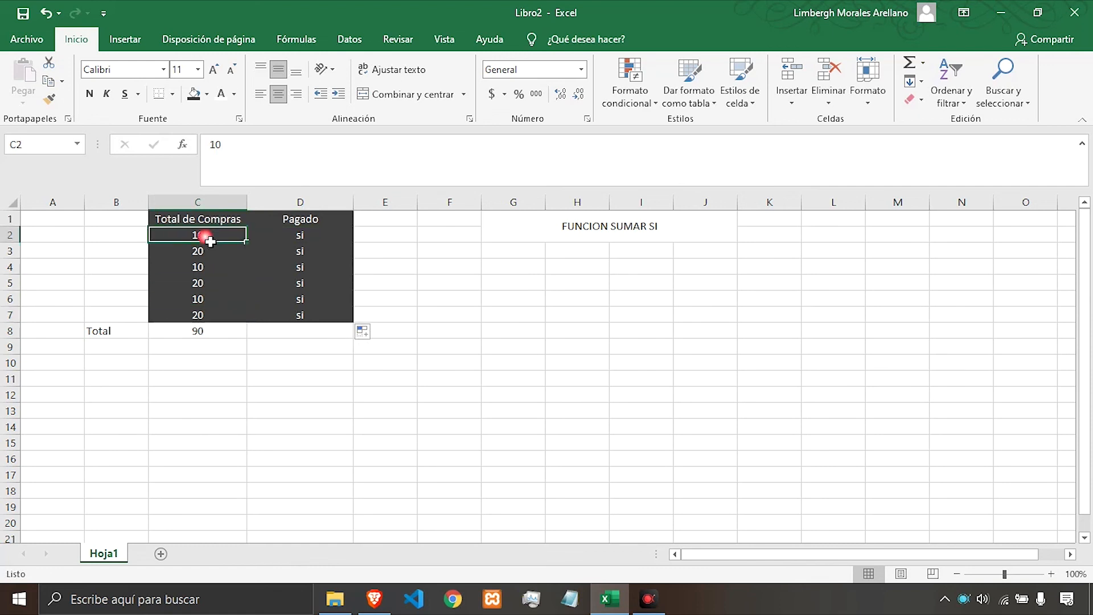
text(0)
key(Return)
text(0)
key(Return)
text(0)
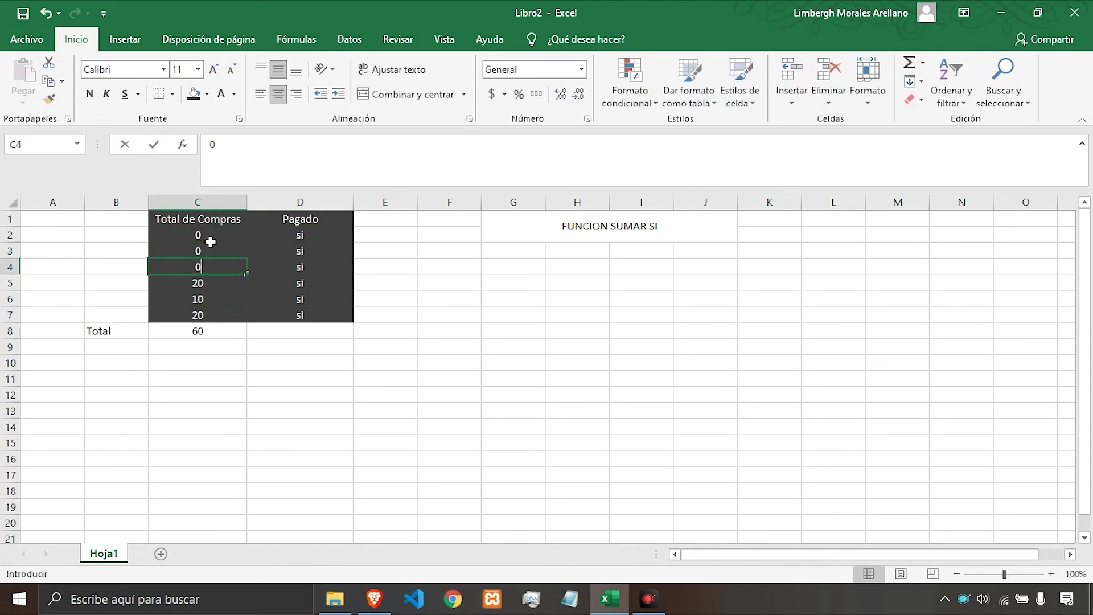
key(Return)
text(0)
key(Return)
text(0)
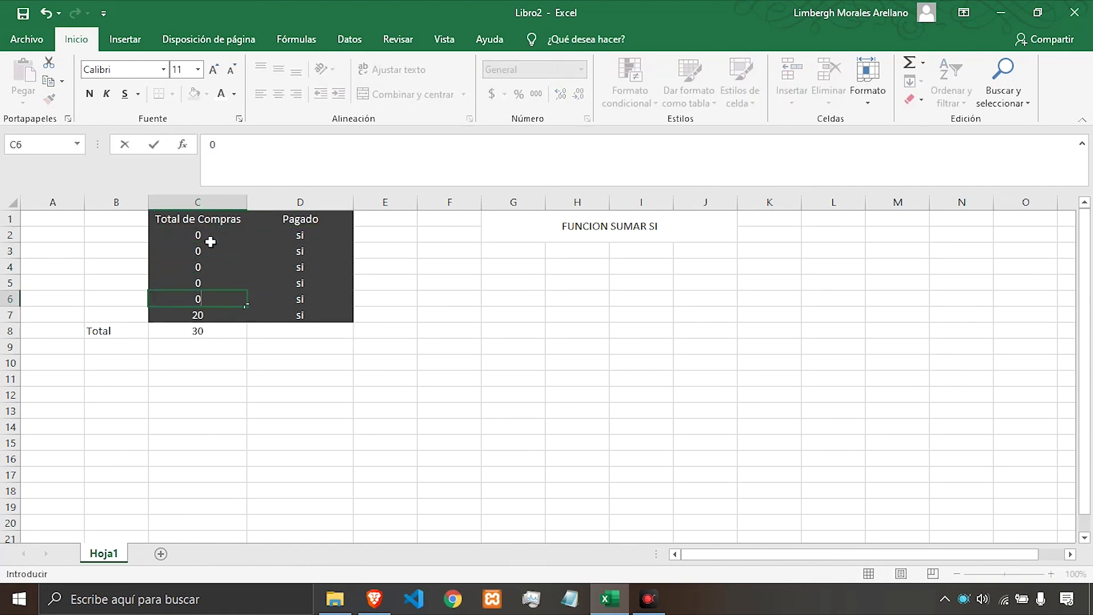
key(Return)
Review the changed values and the SUMAR.SI formula in C8.
key(Up)
key(Up)
key(Up)
key(Up)
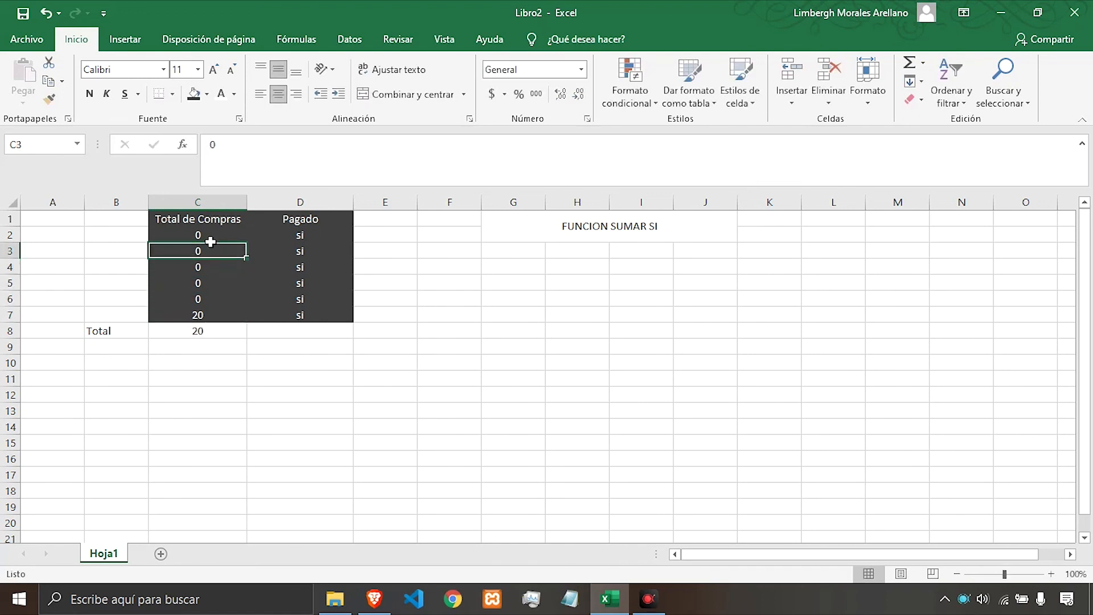
click(234, 295)
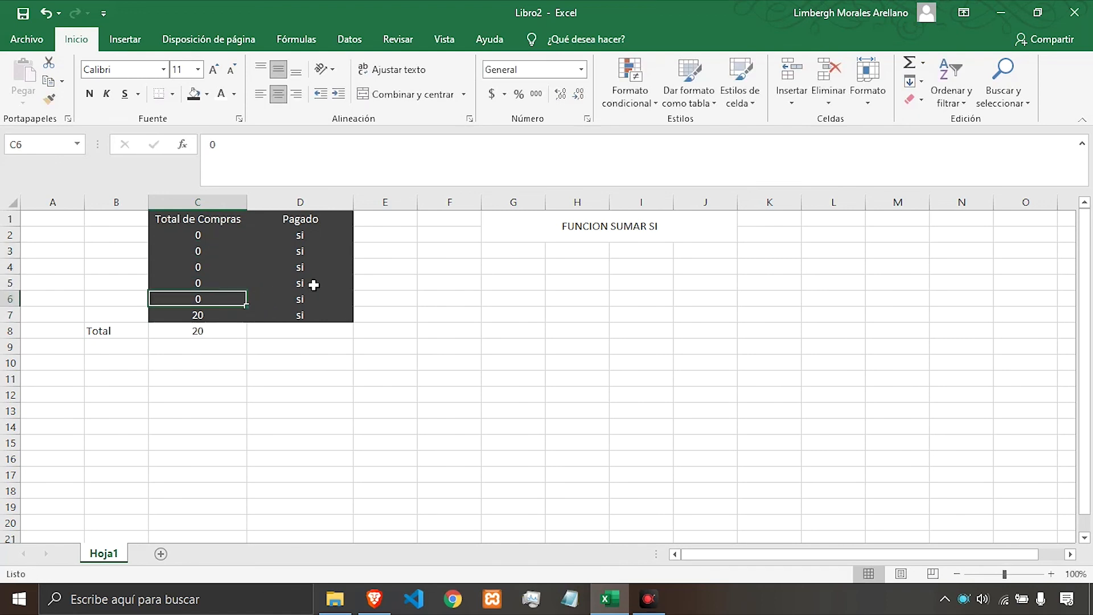
click(306, 282)
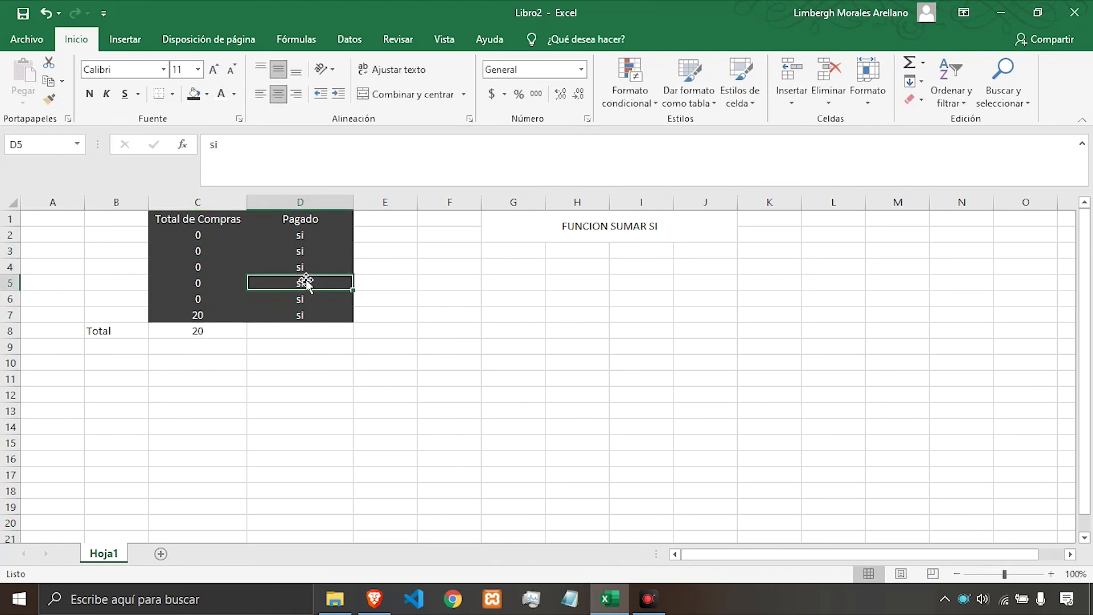
click(194, 336)
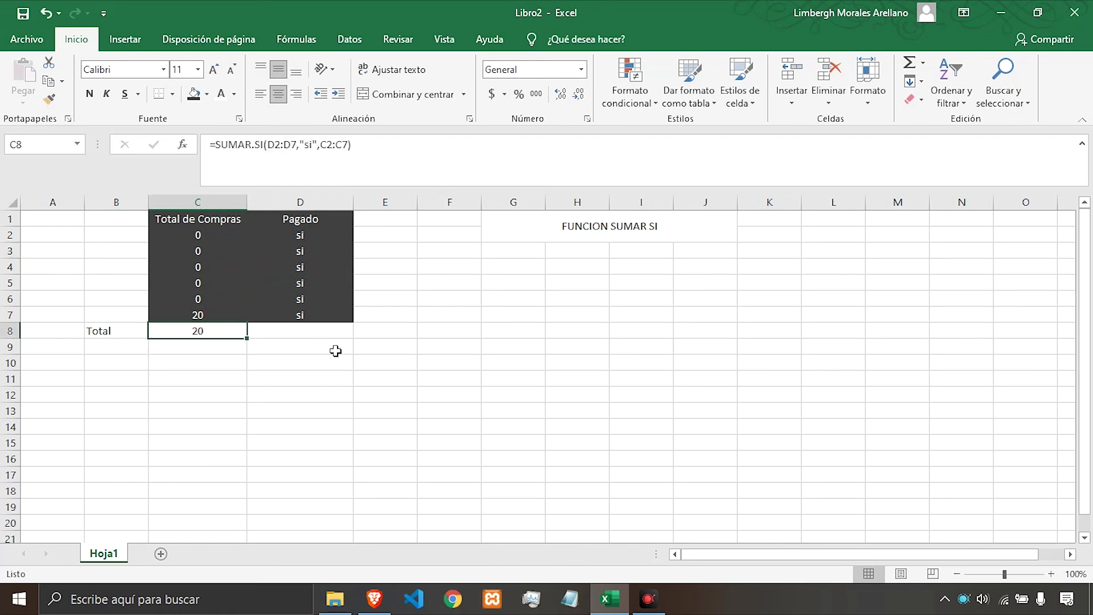